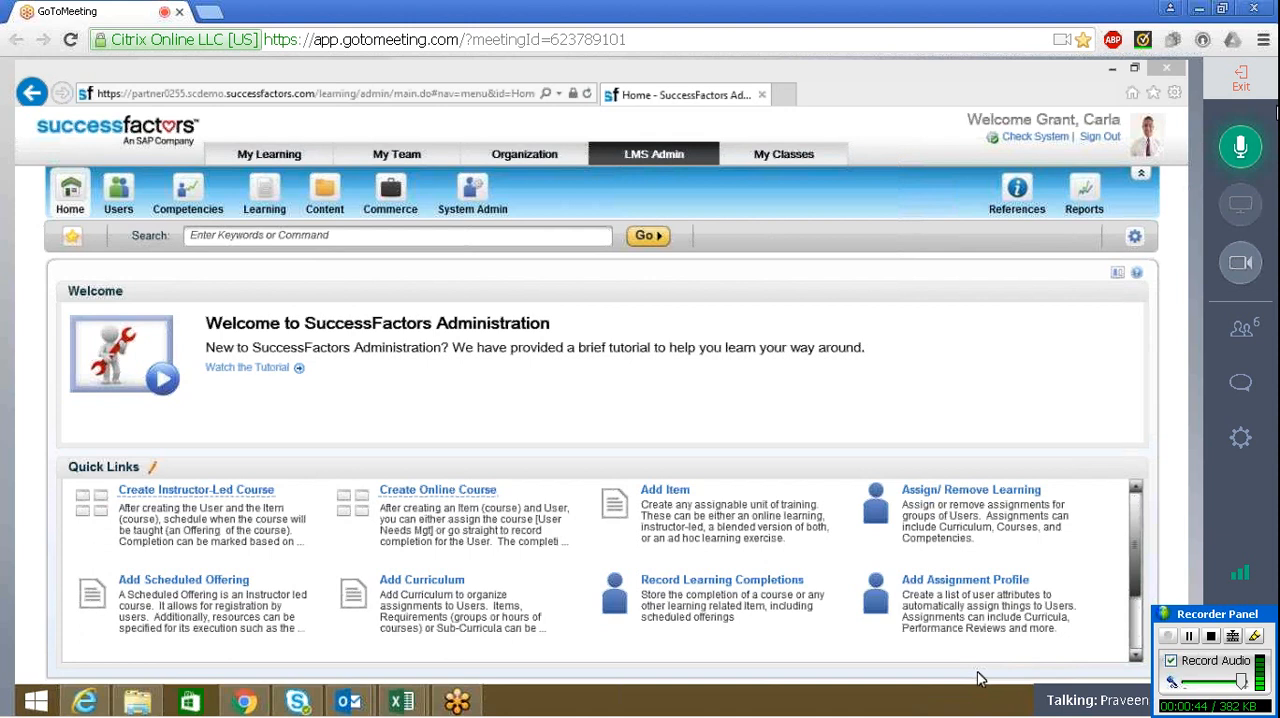
Mute the meeting microphone and open the Questionnaire Surveys page in the Learning administration area
click(1257, 157)
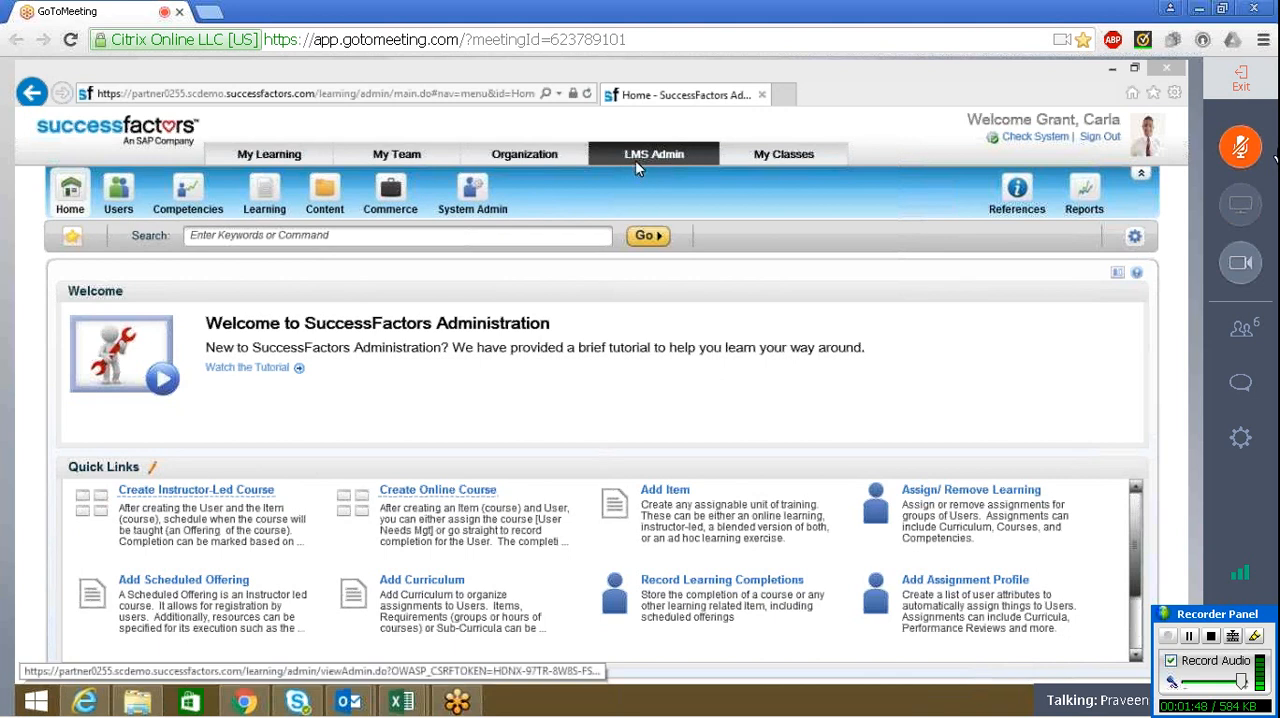
click(268, 196)
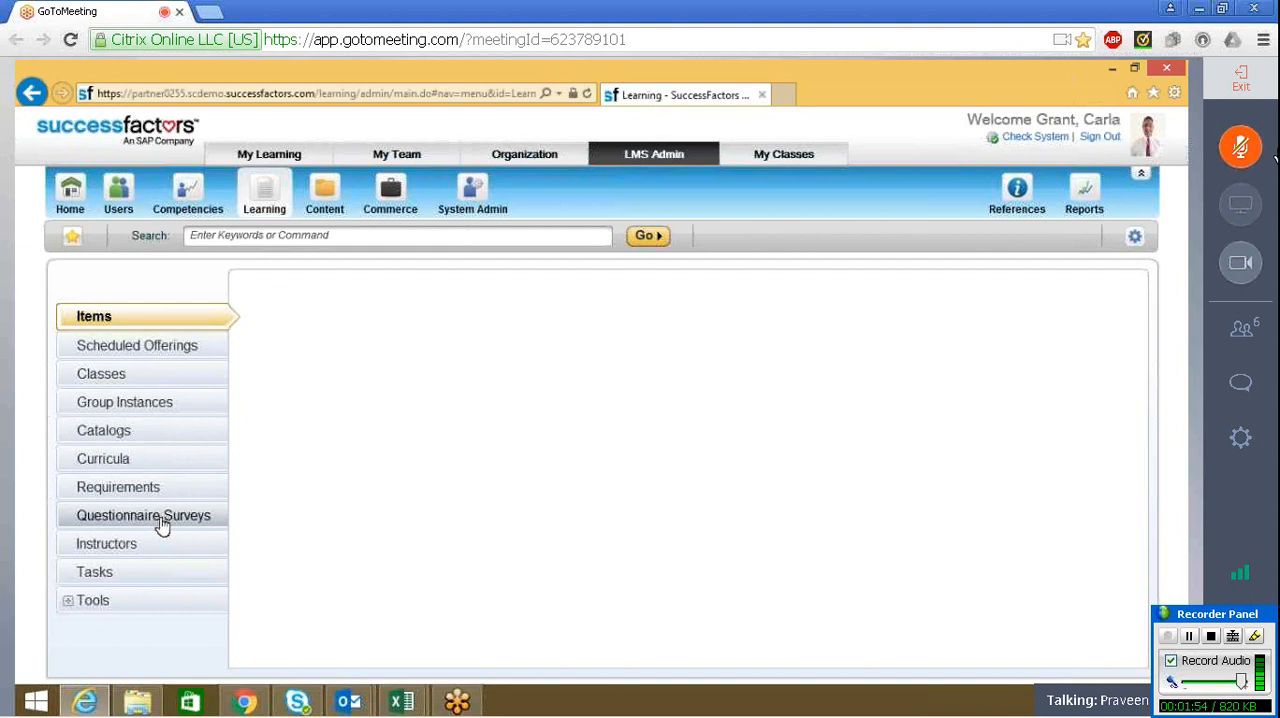
click(162, 527)
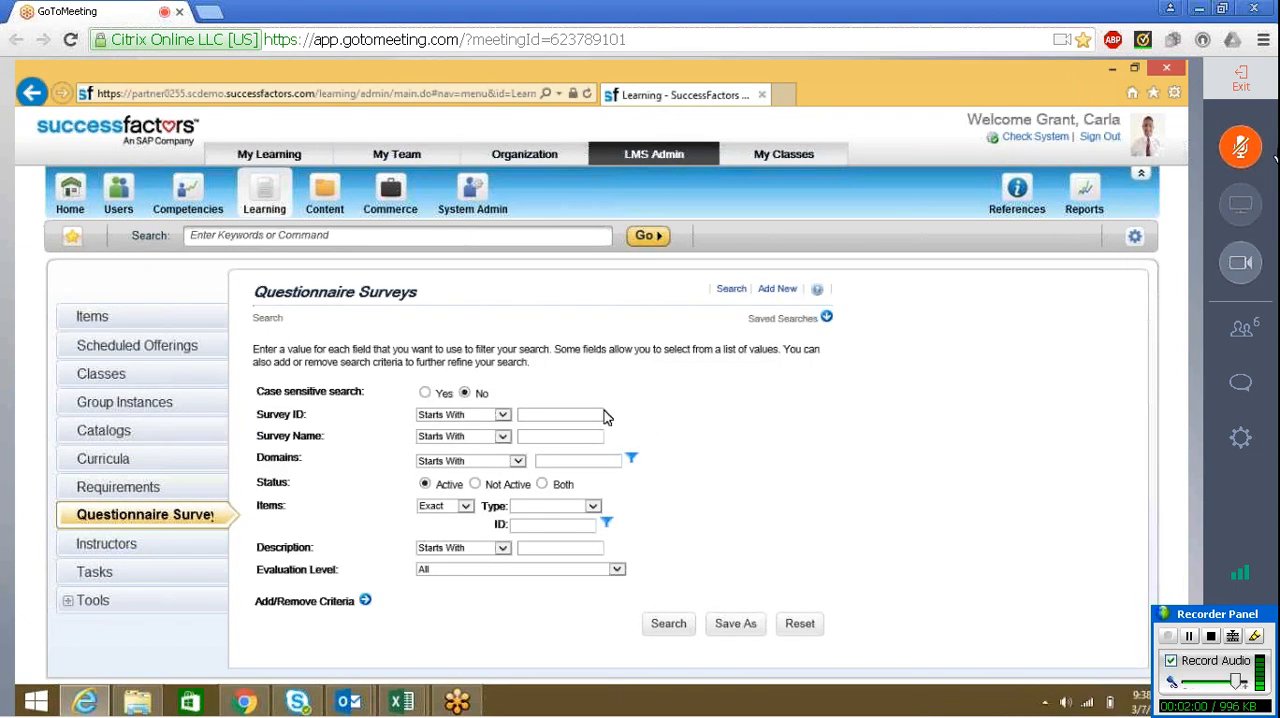
click(212, 513)
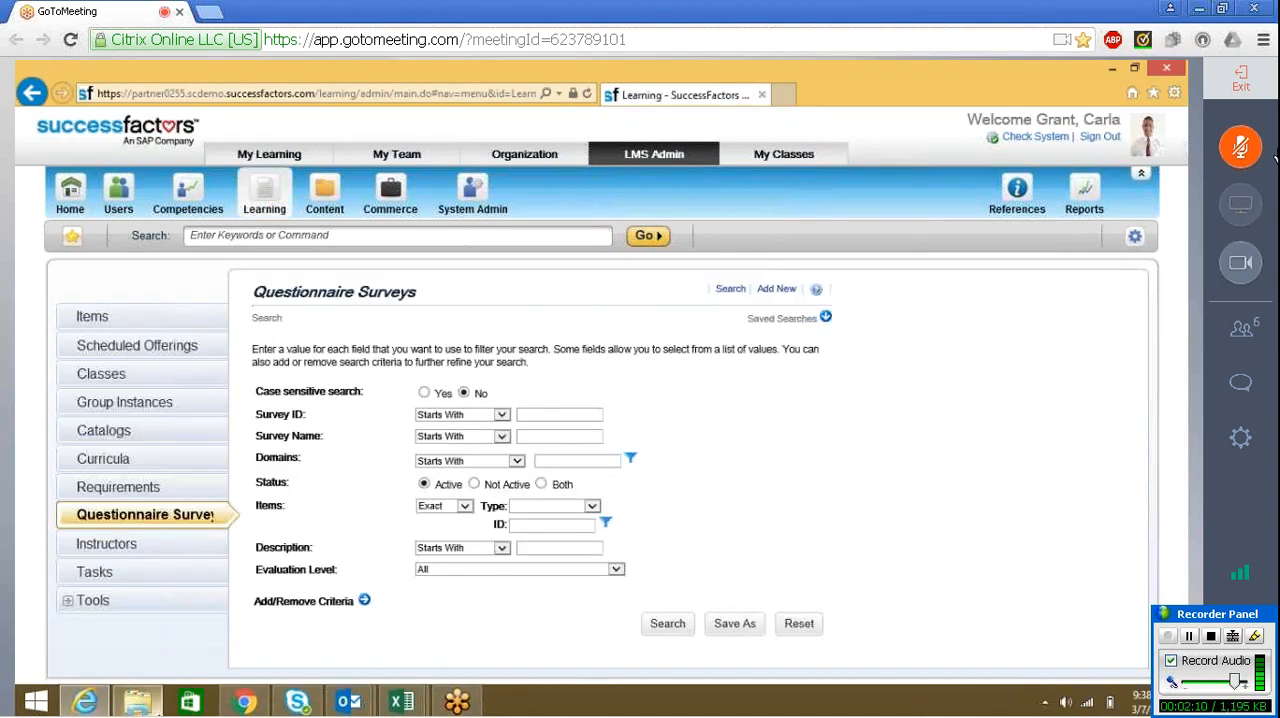
Switch to File Explorer and open the Training Evaluation document from the Scope folder of Bahrain Steel SF Implementation
click(138, 702)
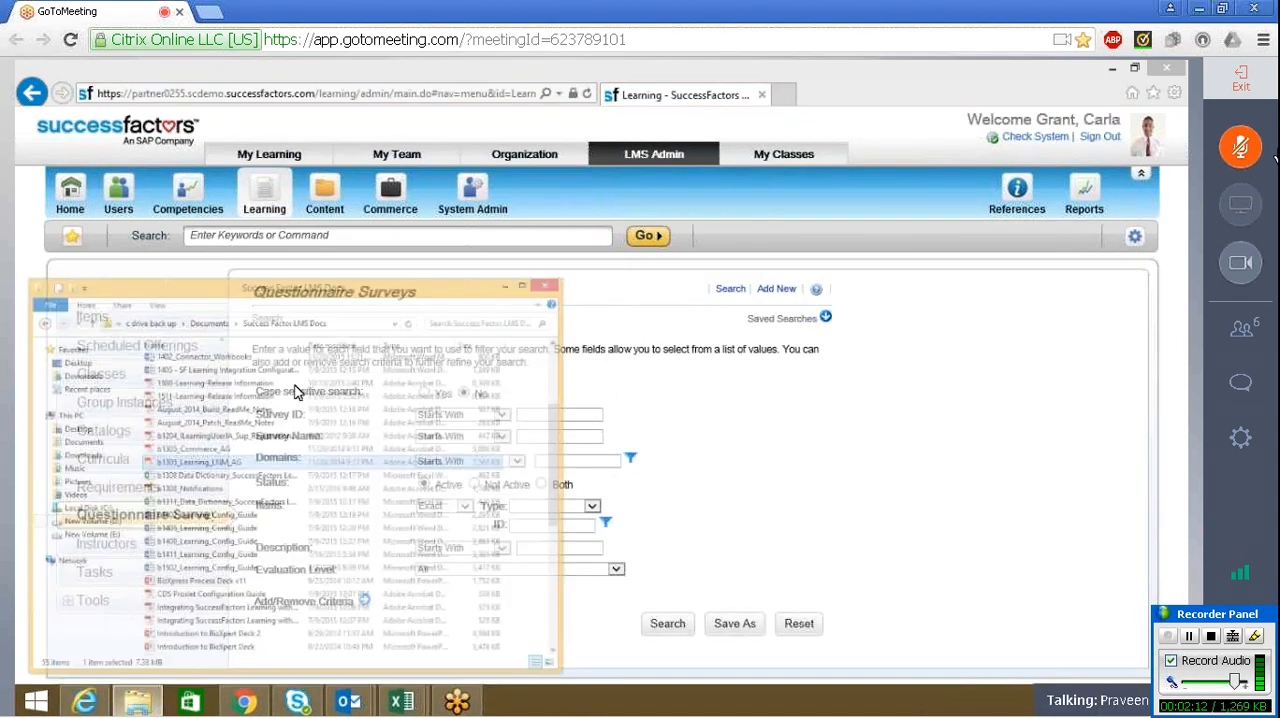
click(198, 191)
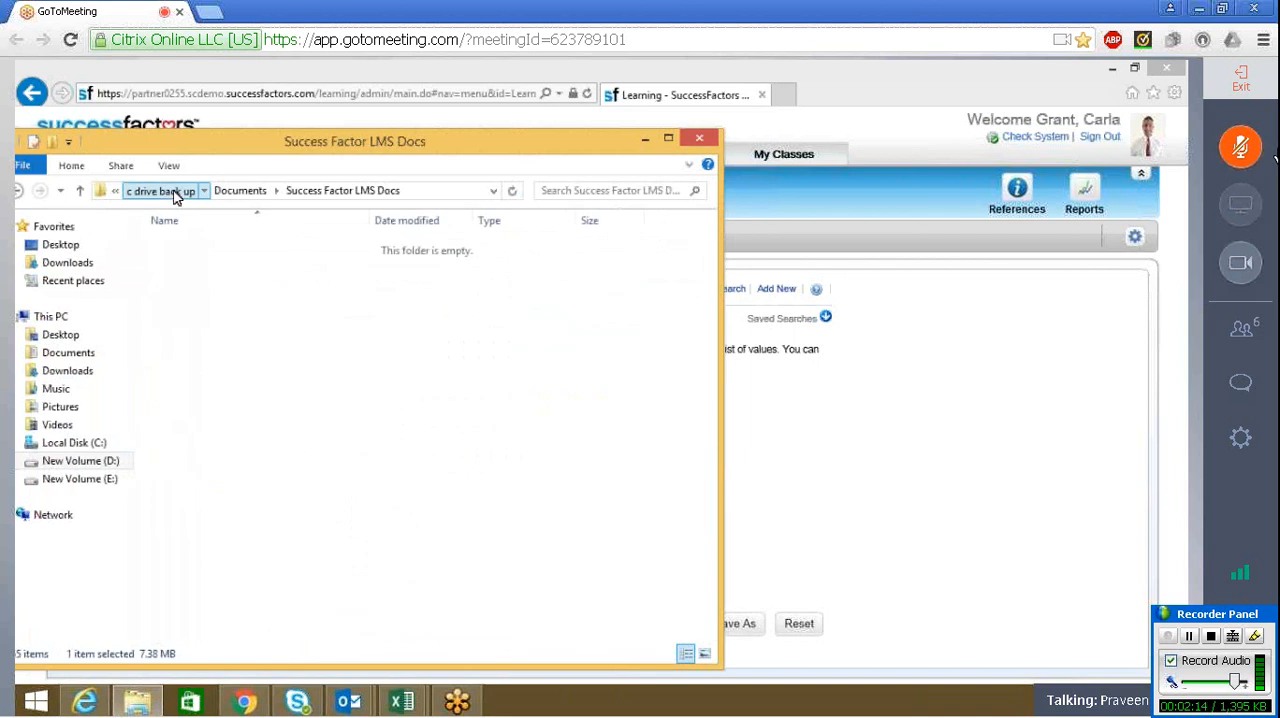
double_click(212, 266)
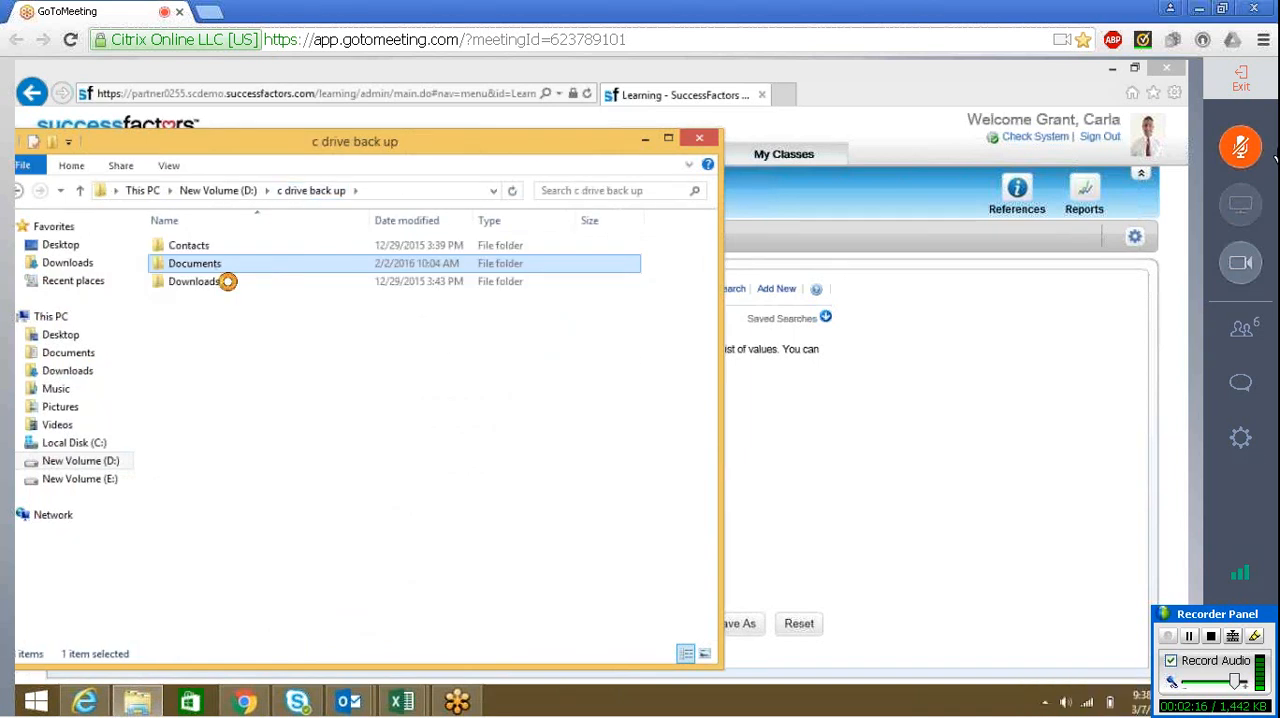
double_click(215, 252)
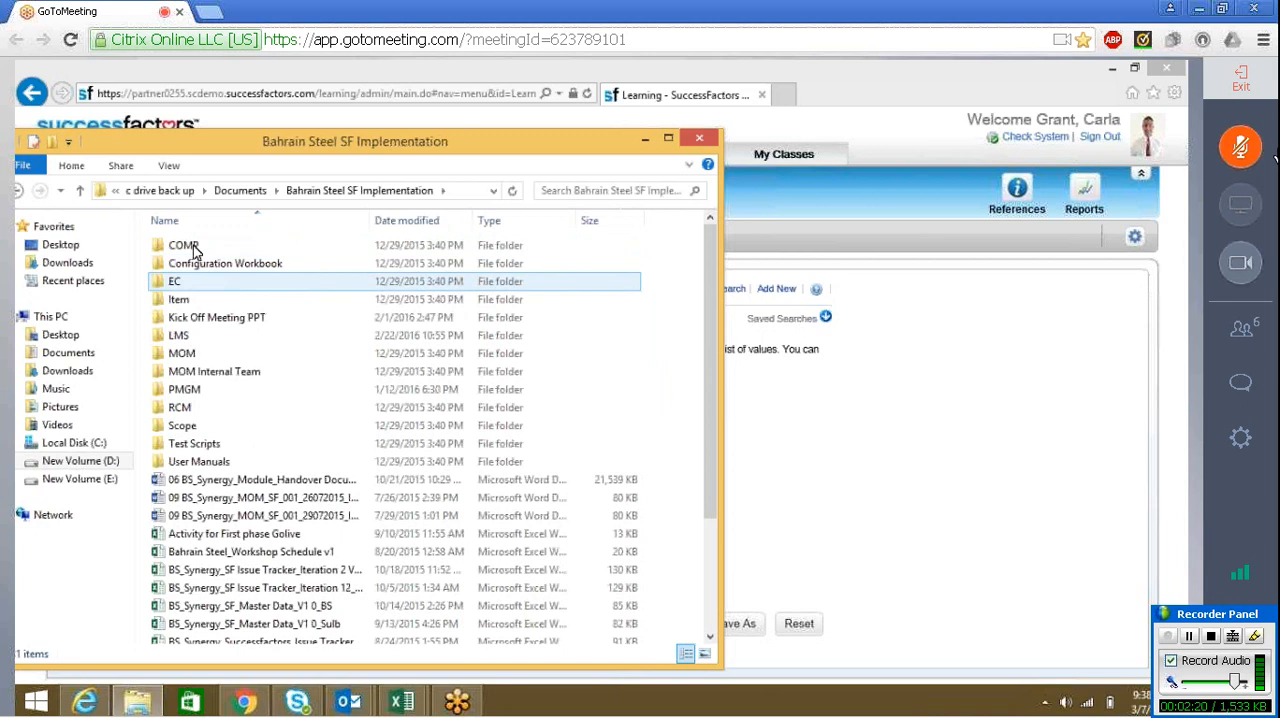
click(330, 317)
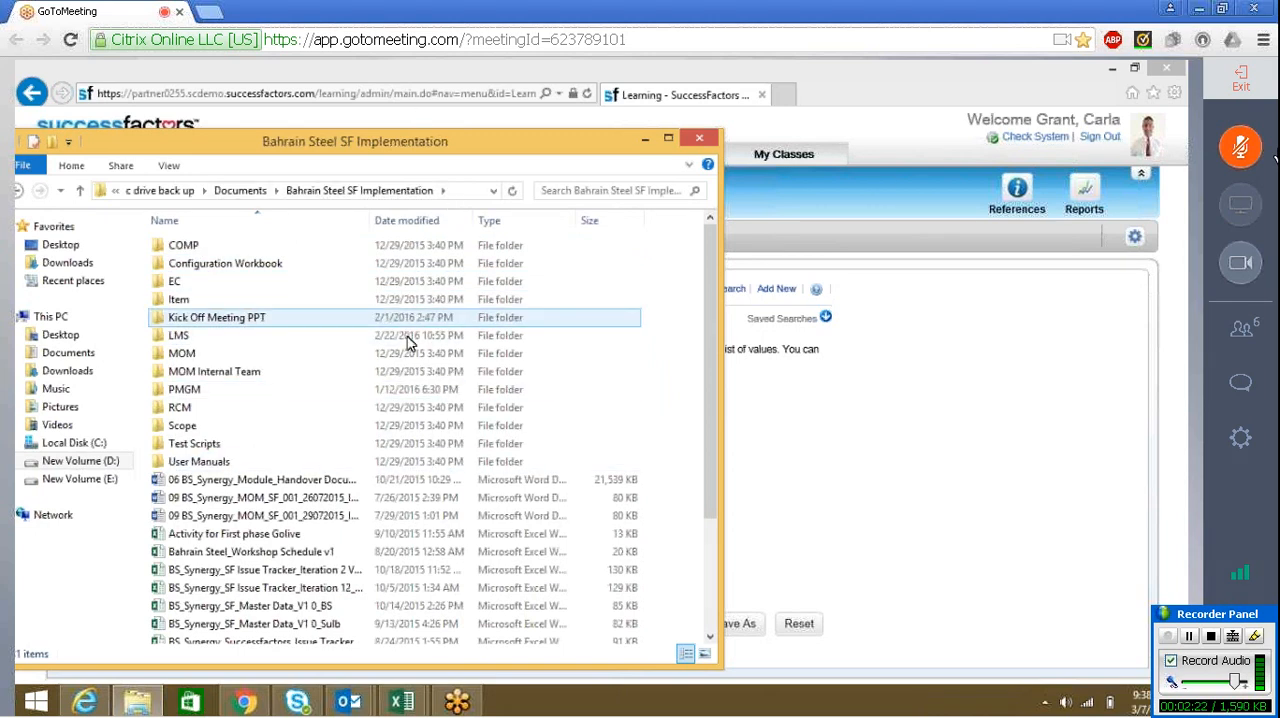
click(182, 426)
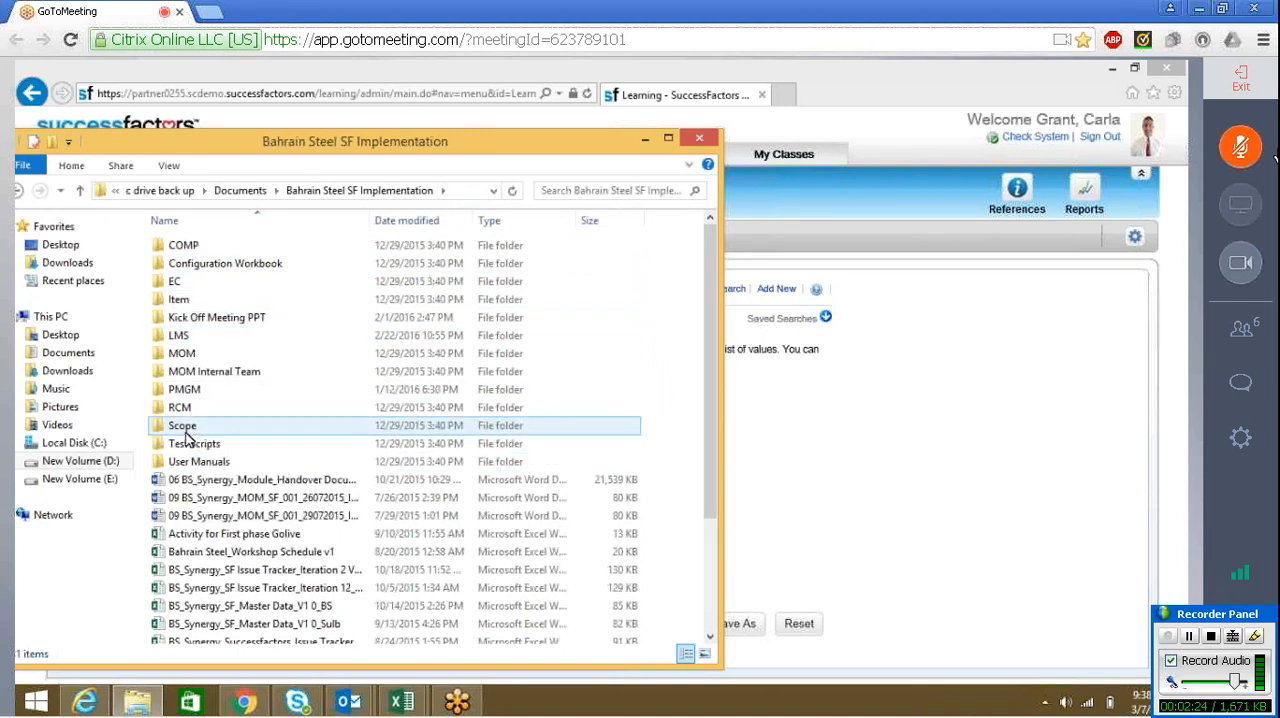
double_click(183, 427)
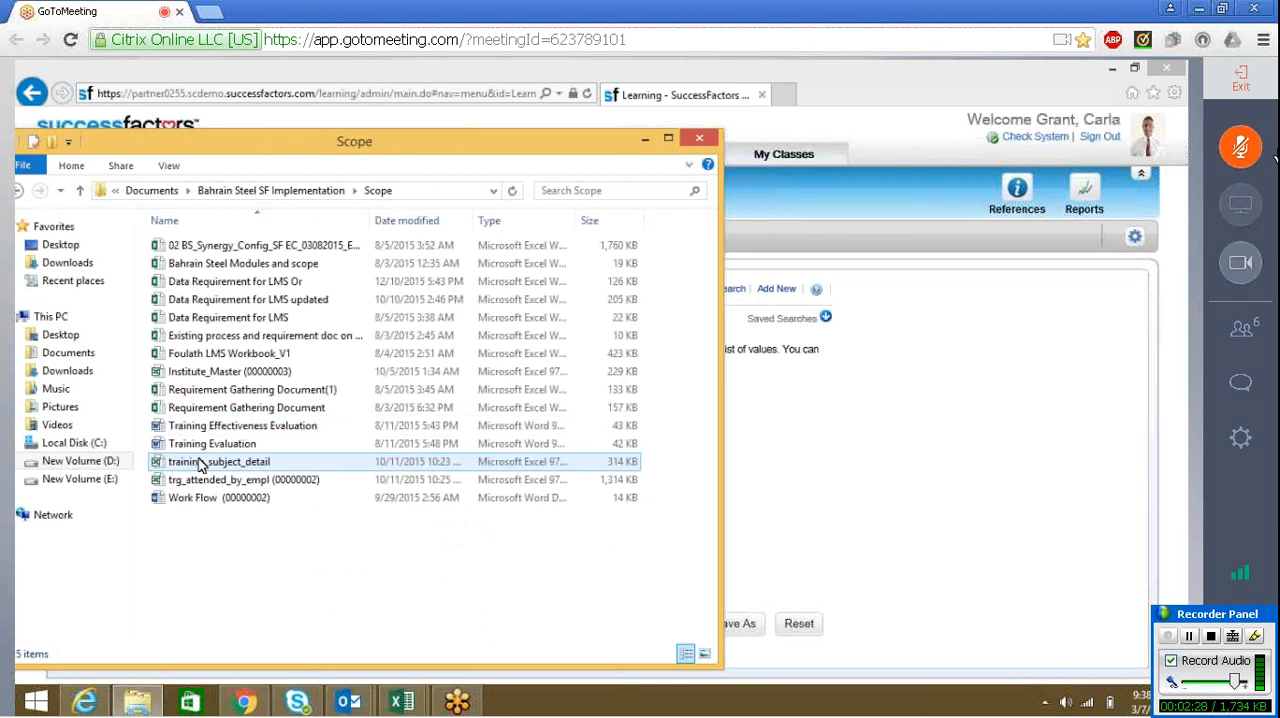
click(205, 447)
double_click(207, 449)
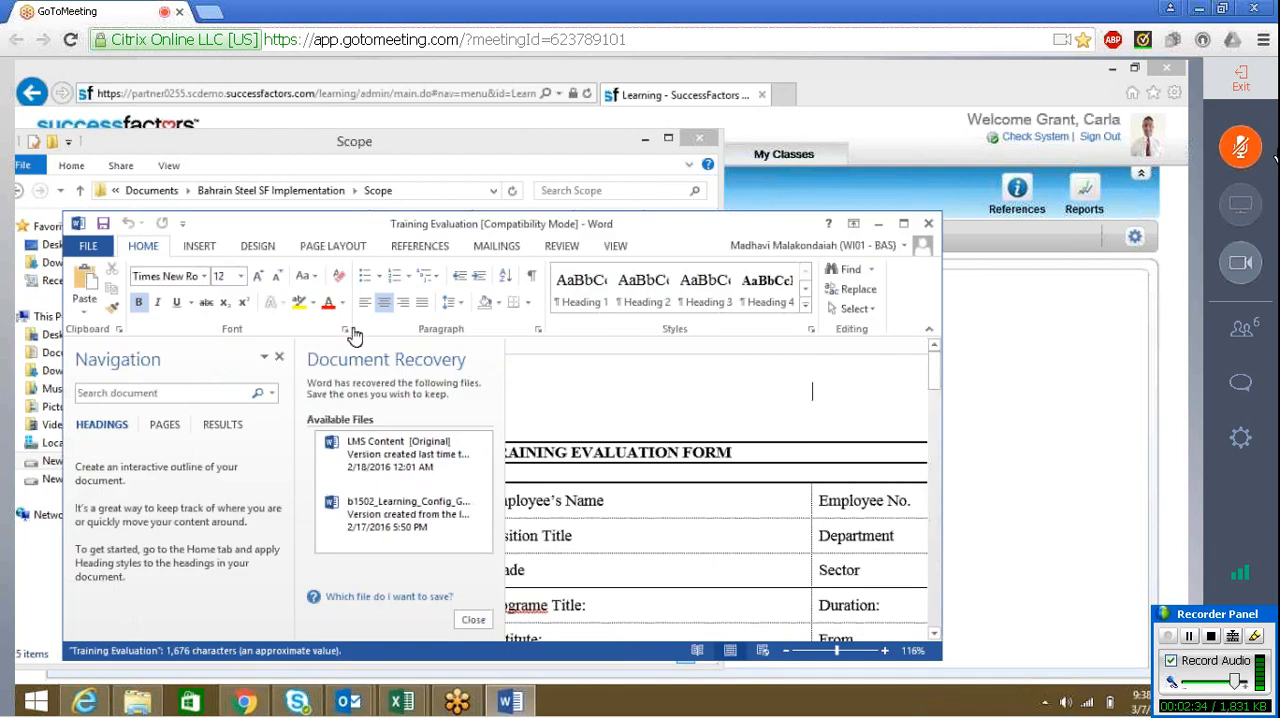
Maximize the Training Evaluation document window and discard the recovered files without keeping them for the next start
click(903, 223)
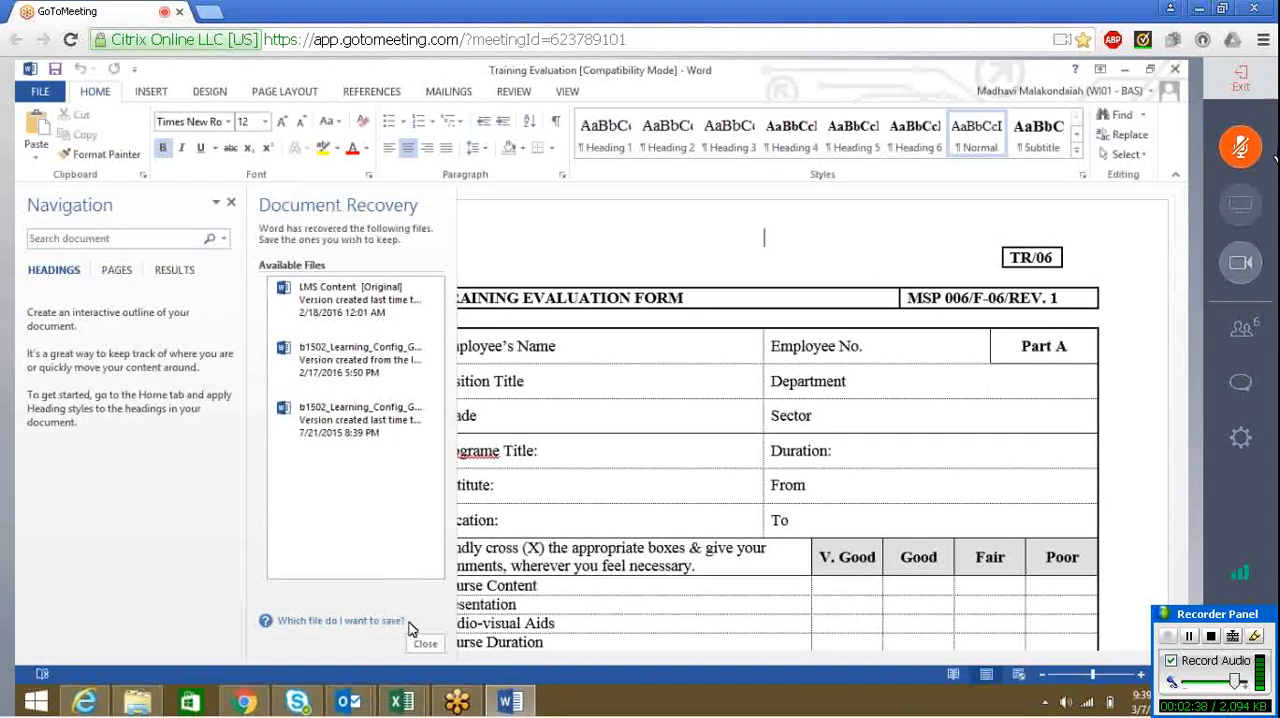
click(425, 643)
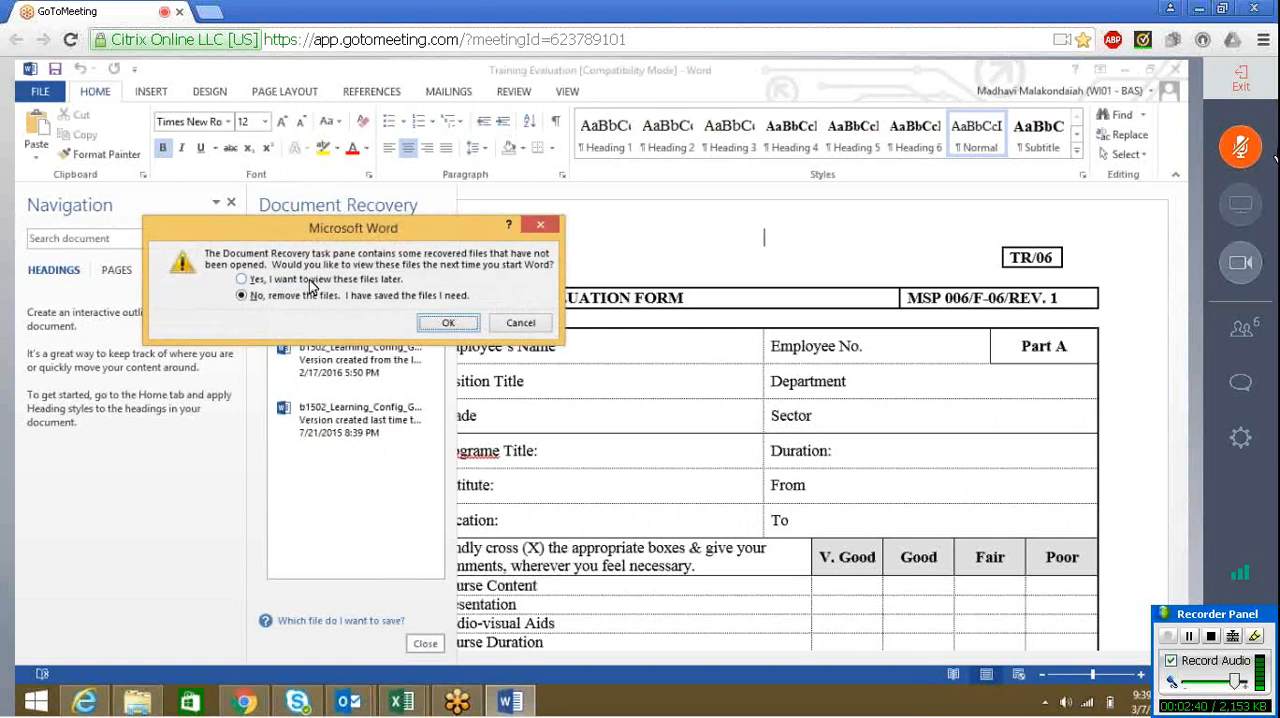
click(460, 325)
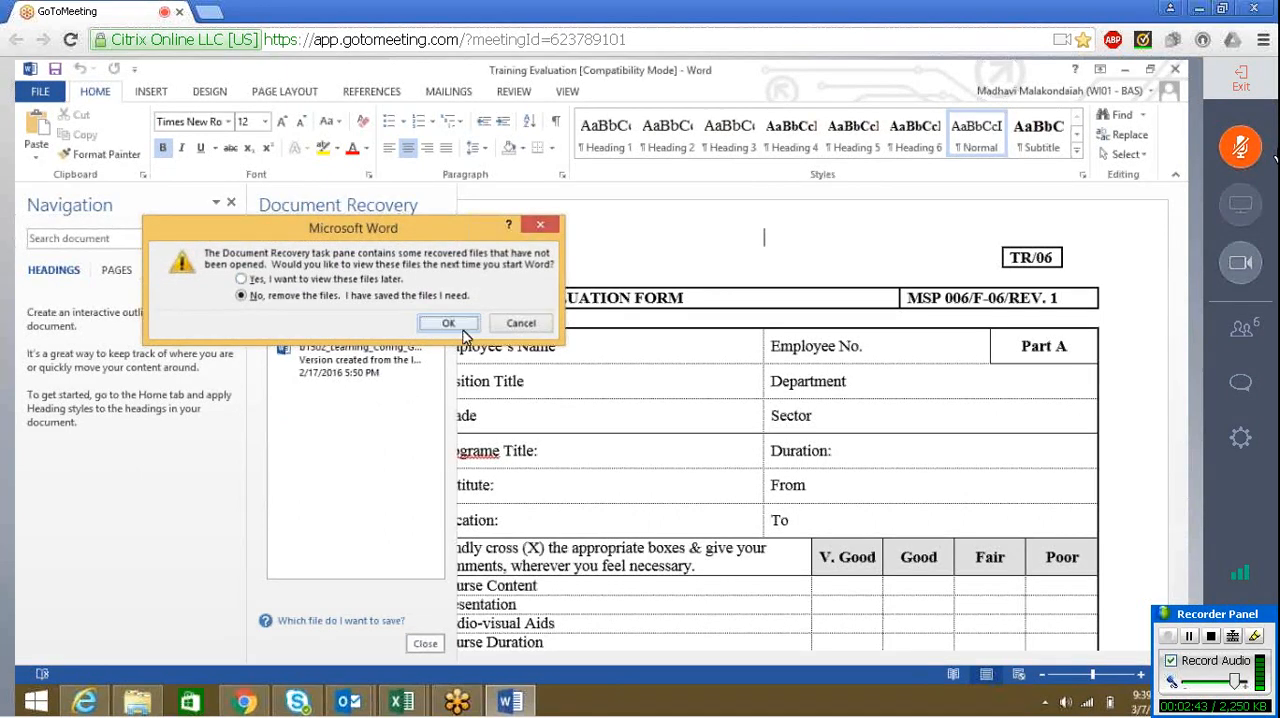
Dismiss the Windows notification and review the fields and rating criteria of the training evaluation form
mouse_move(1180, 246)
mouse_down()
mouse_move(1178, 332)
mouse_move(1181, 250)
mouse_up()
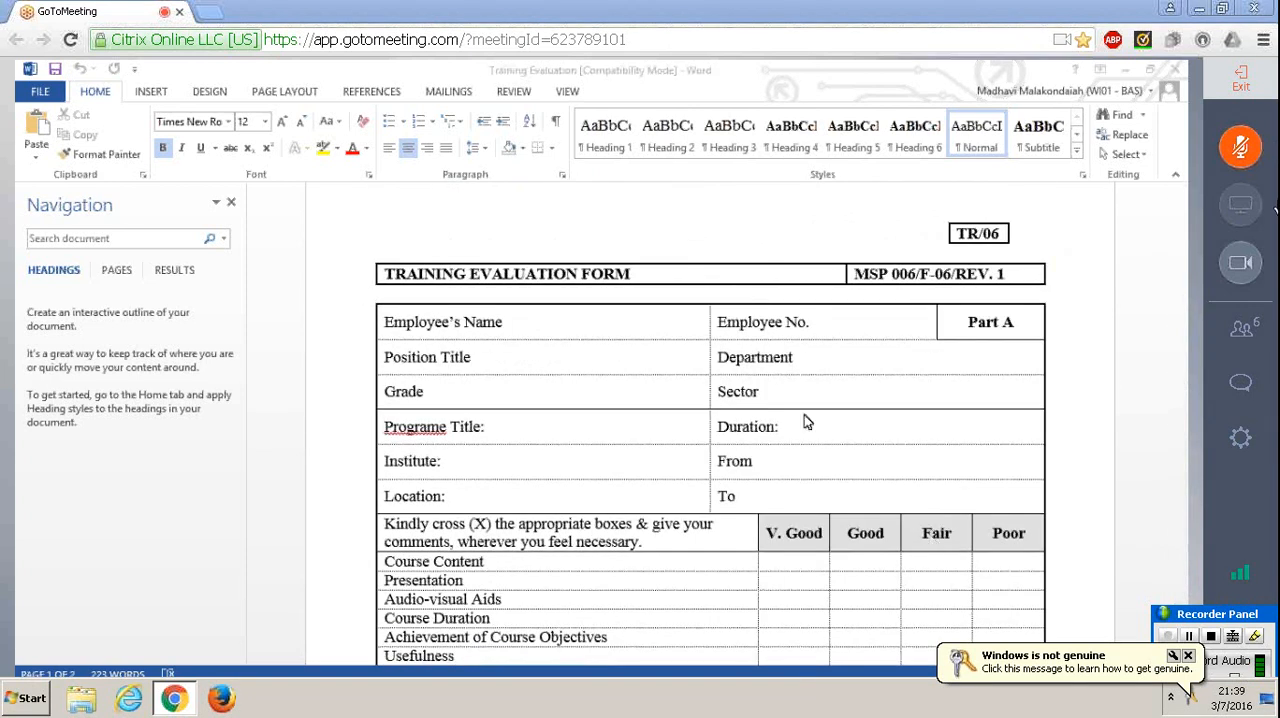
click(1189, 657)
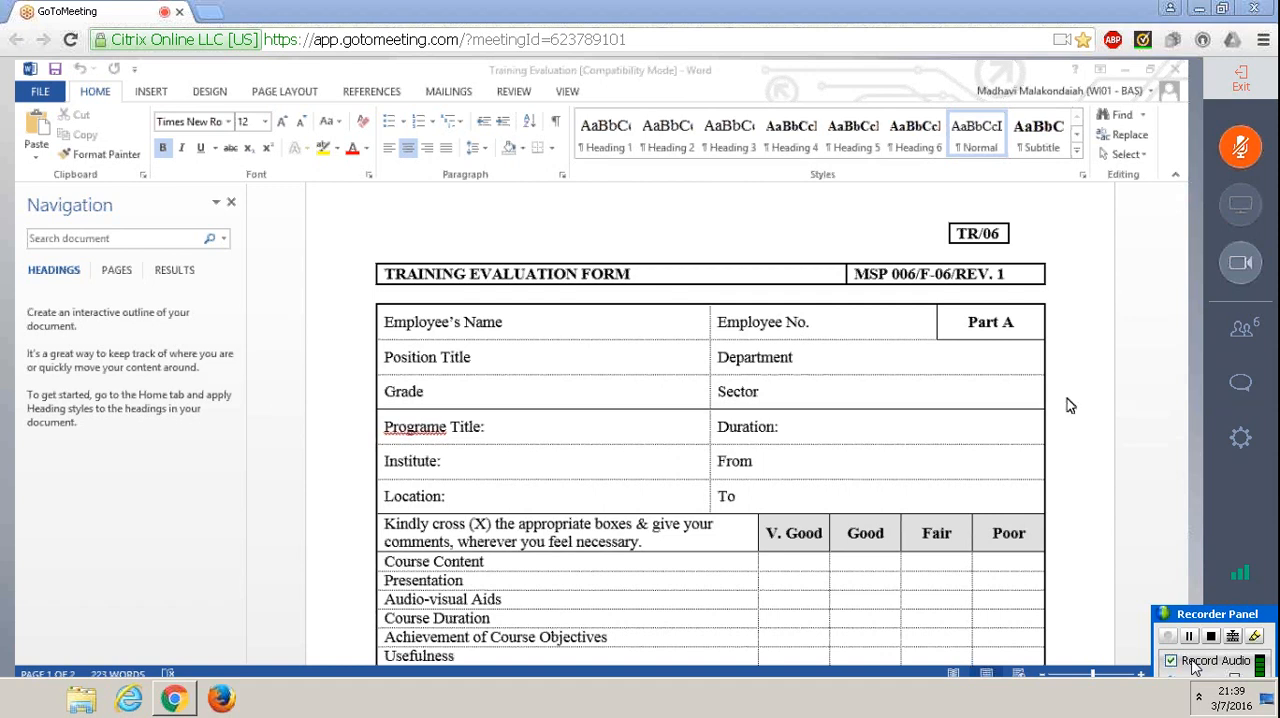
click(1103, 295)
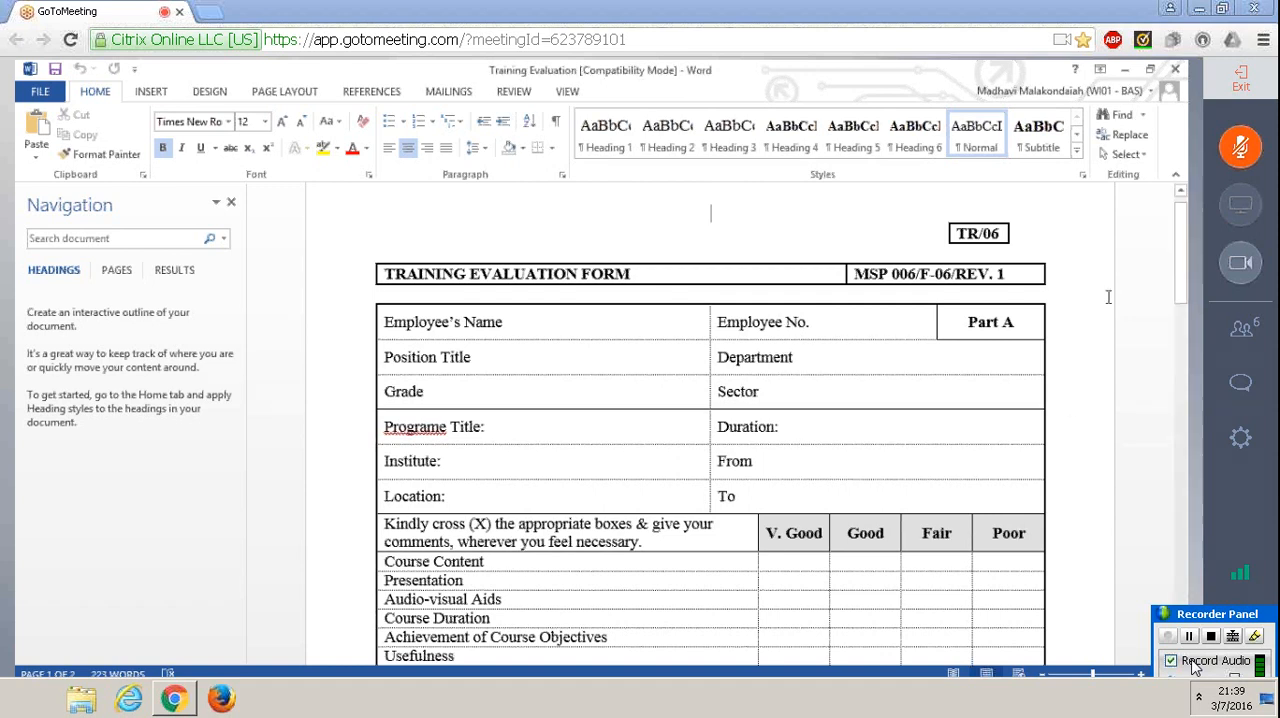
mouse_move(1181, 218)
mouse_down()
mouse_move(1183, 640)
mouse_move(1182, 270)
mouse_up()
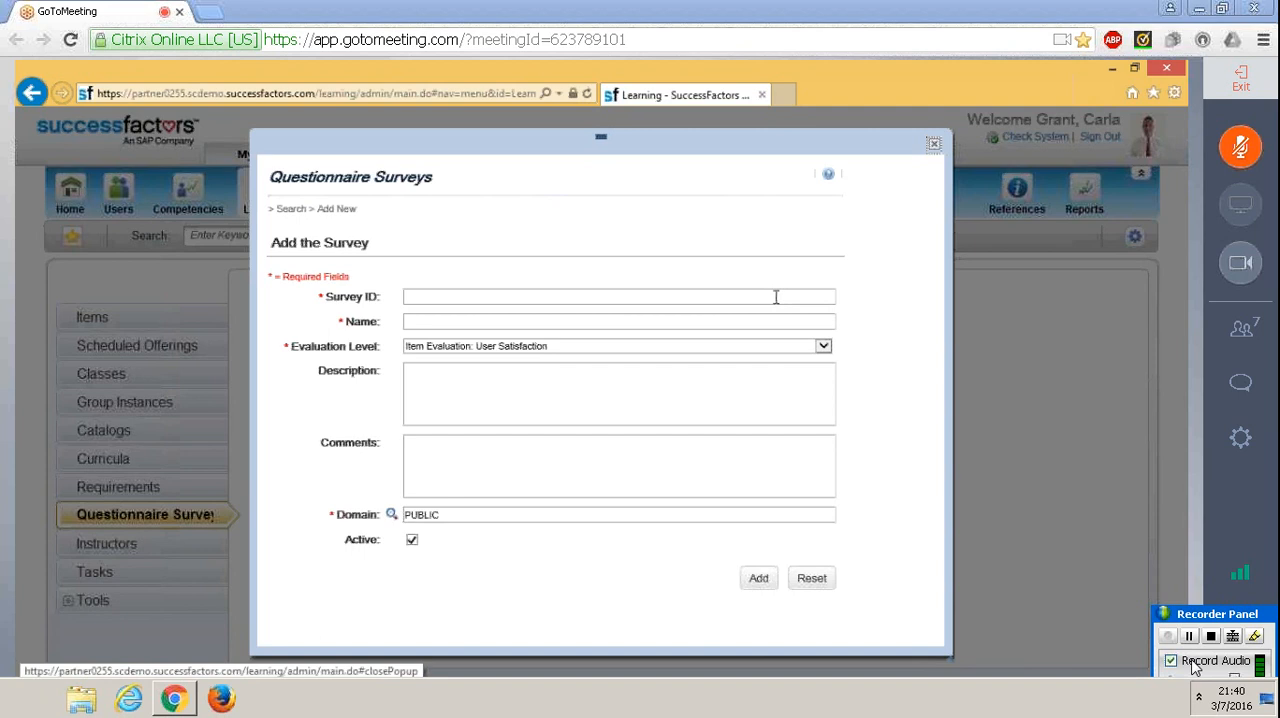
click(770, 296)
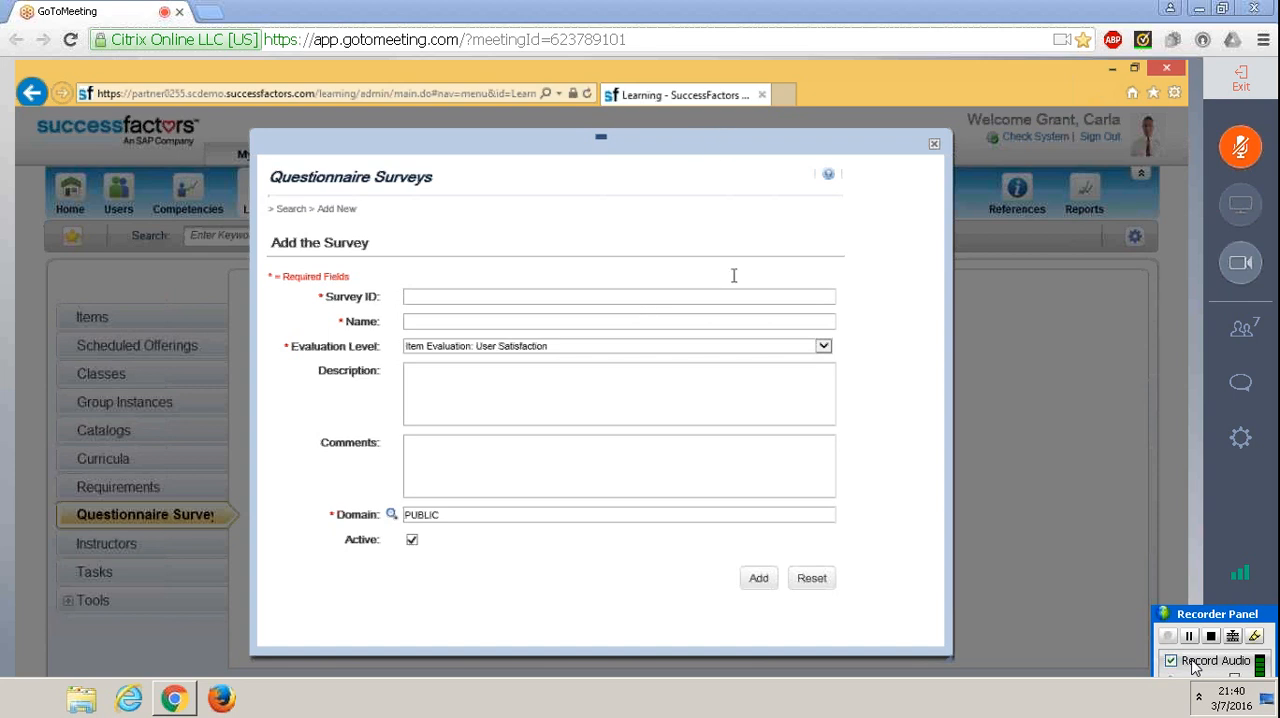
drag(721, 280, 932, 261)
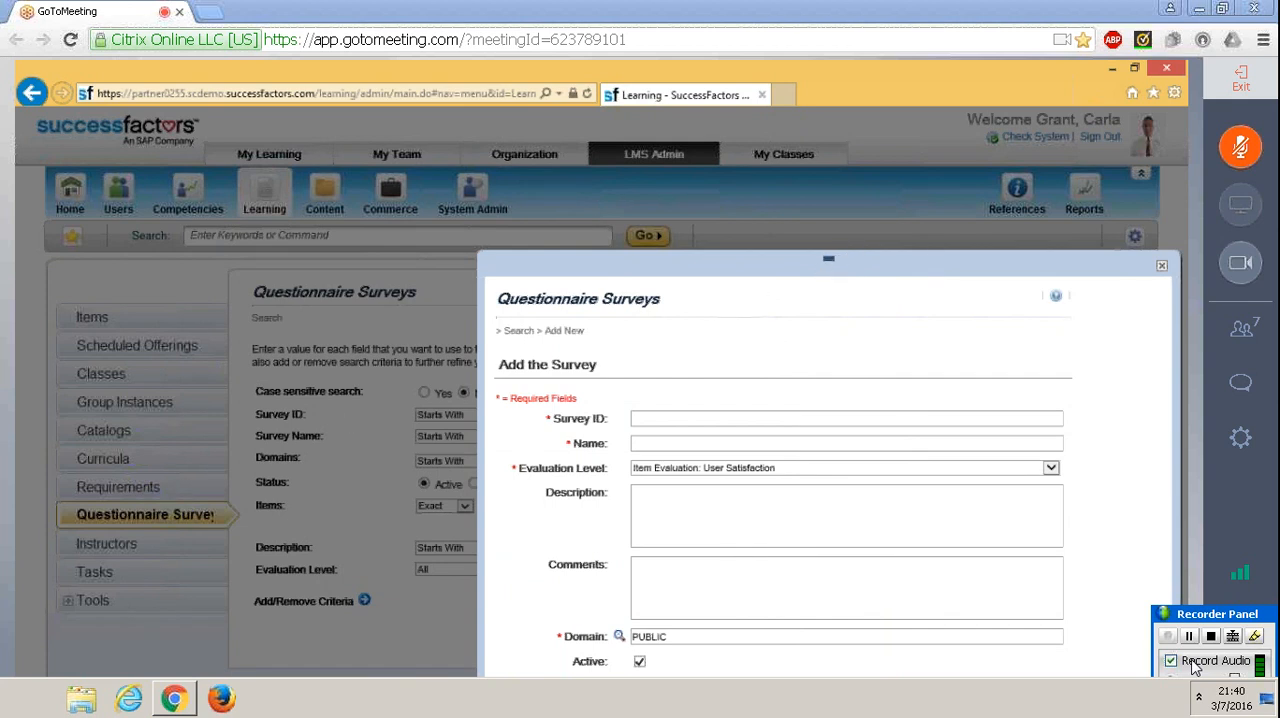
drag(828, 262, 816, 260)
drag(721, 203, 721, 203)
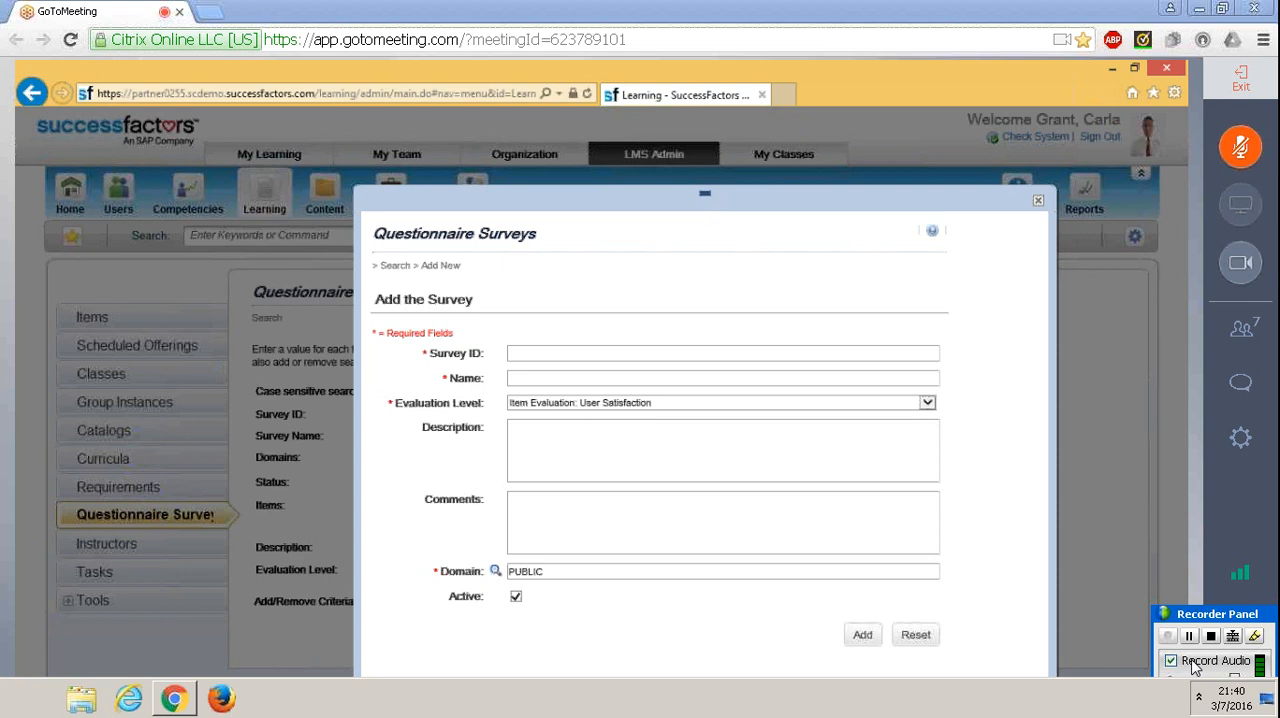
click(1041, 205)
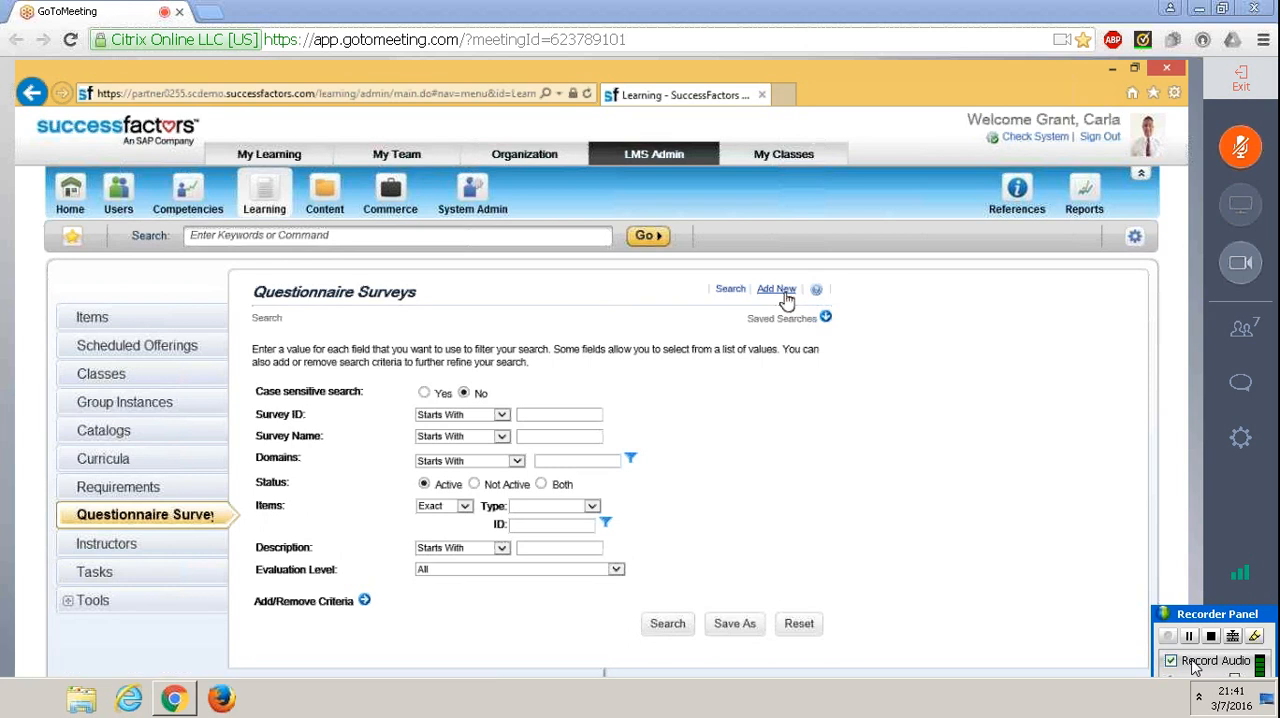
Start a new questionnaire survey and try the Follow-up Evaluation: Application of Learning level before reselecting Item Evaluation: User Satisfaction
click(777, 290)
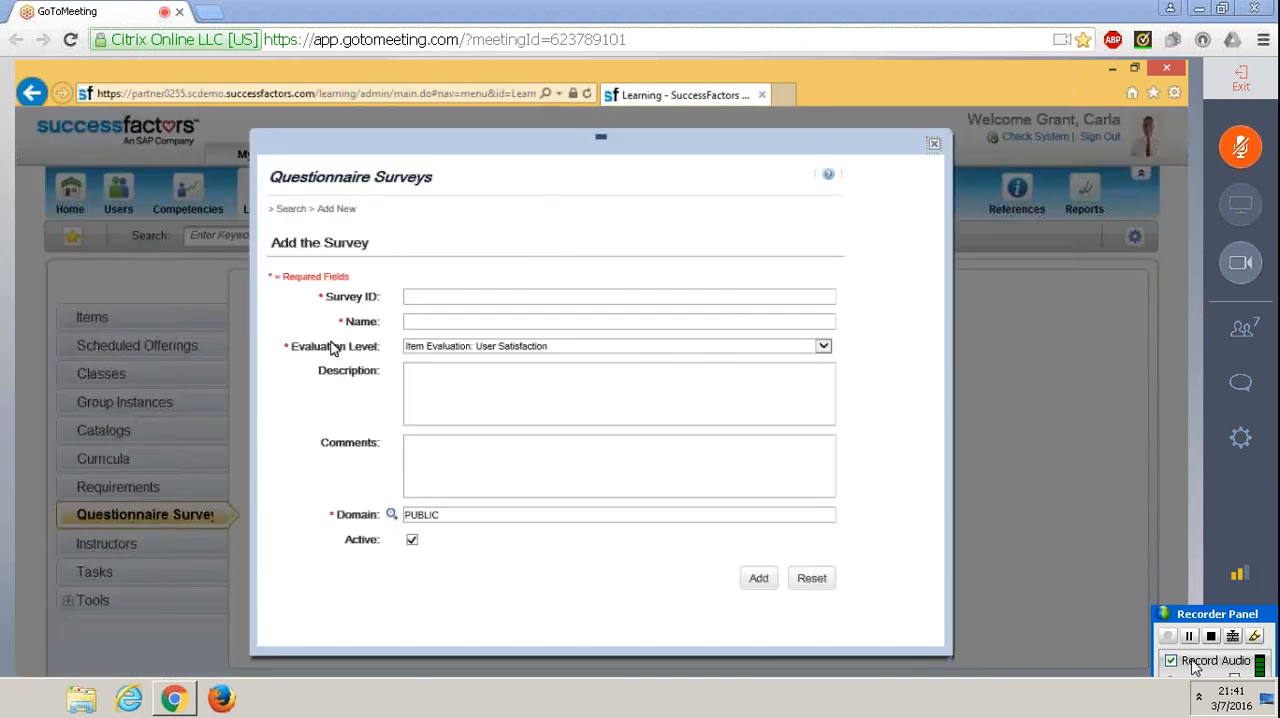
click(428, 299)
click(495, 348)
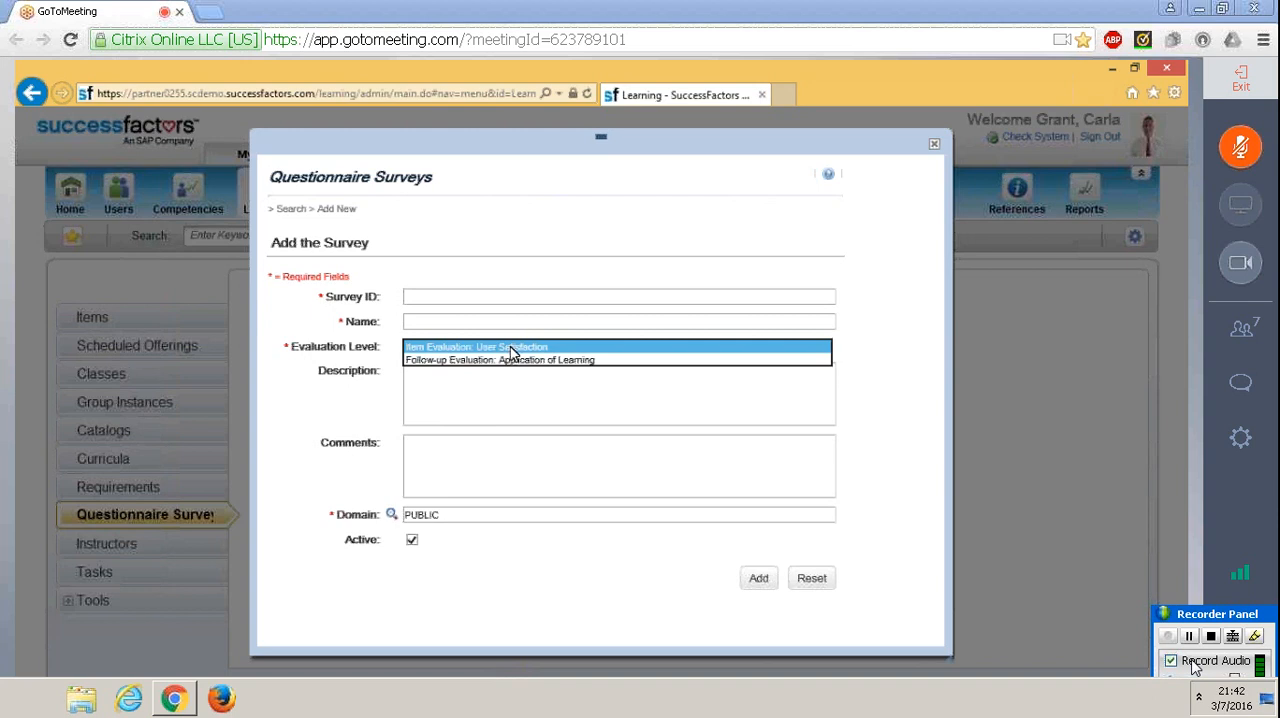
click(423, 362)
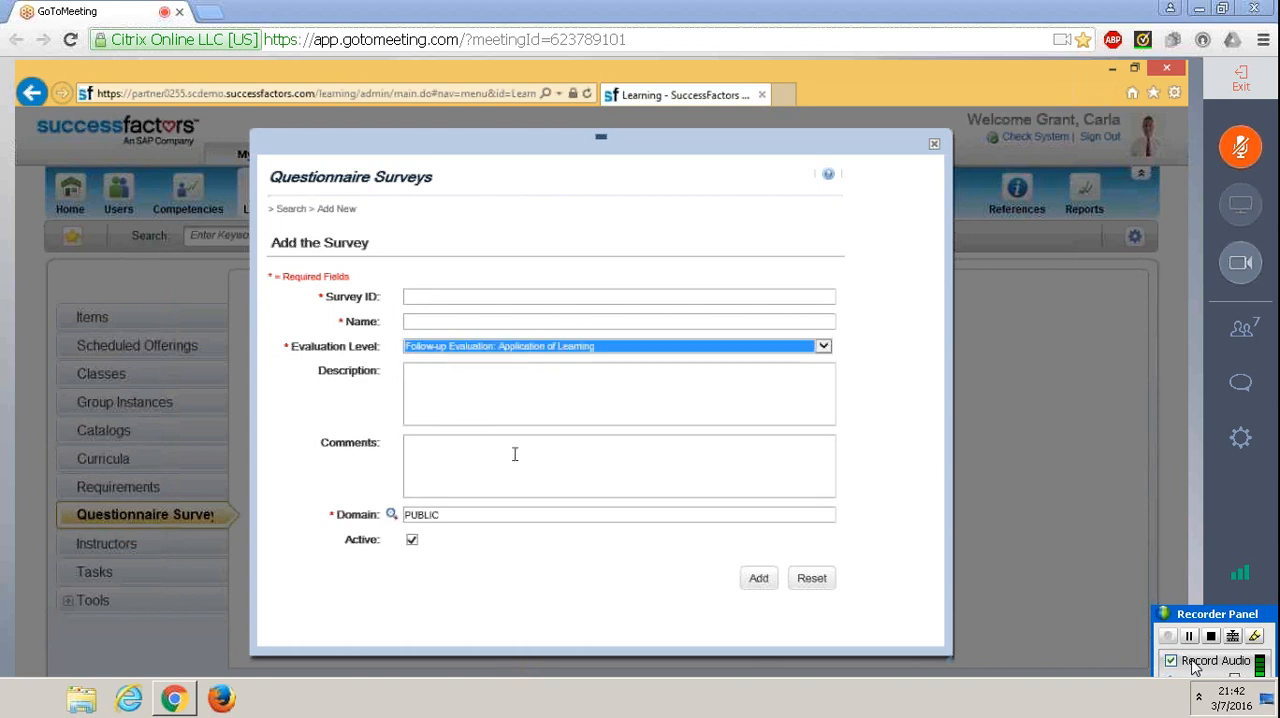
click(598, 348)
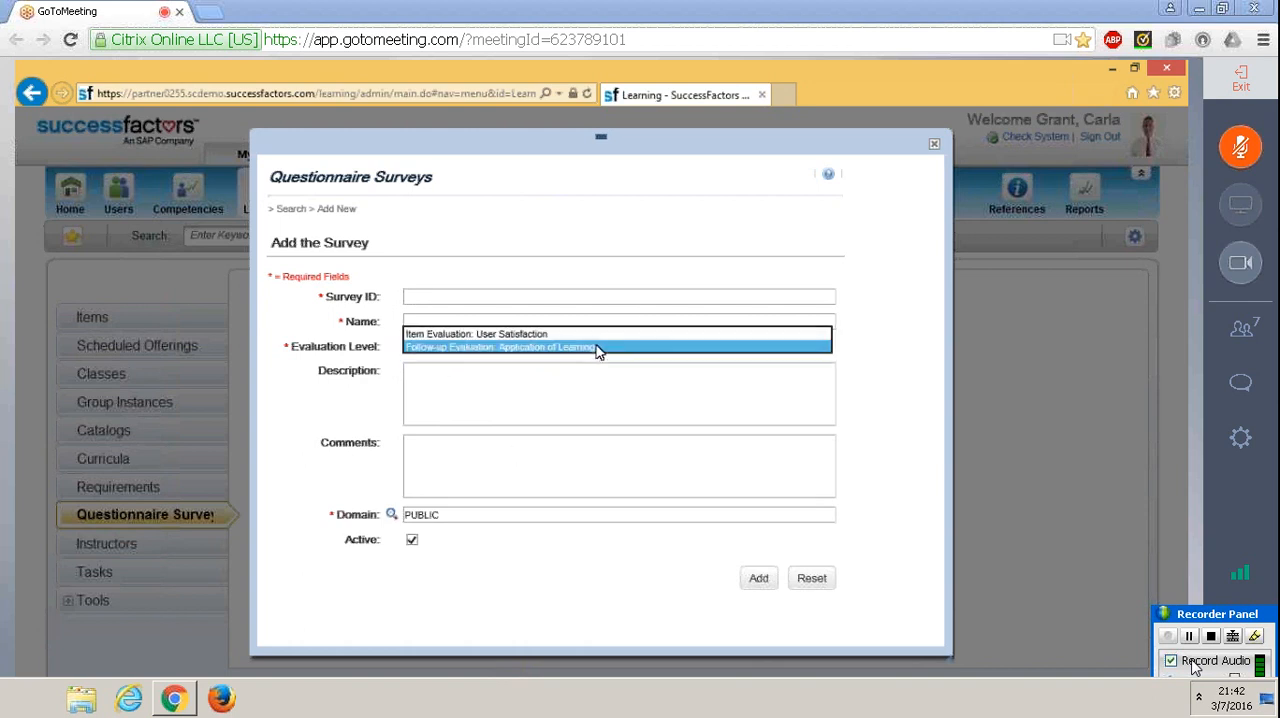
click(577, 334)
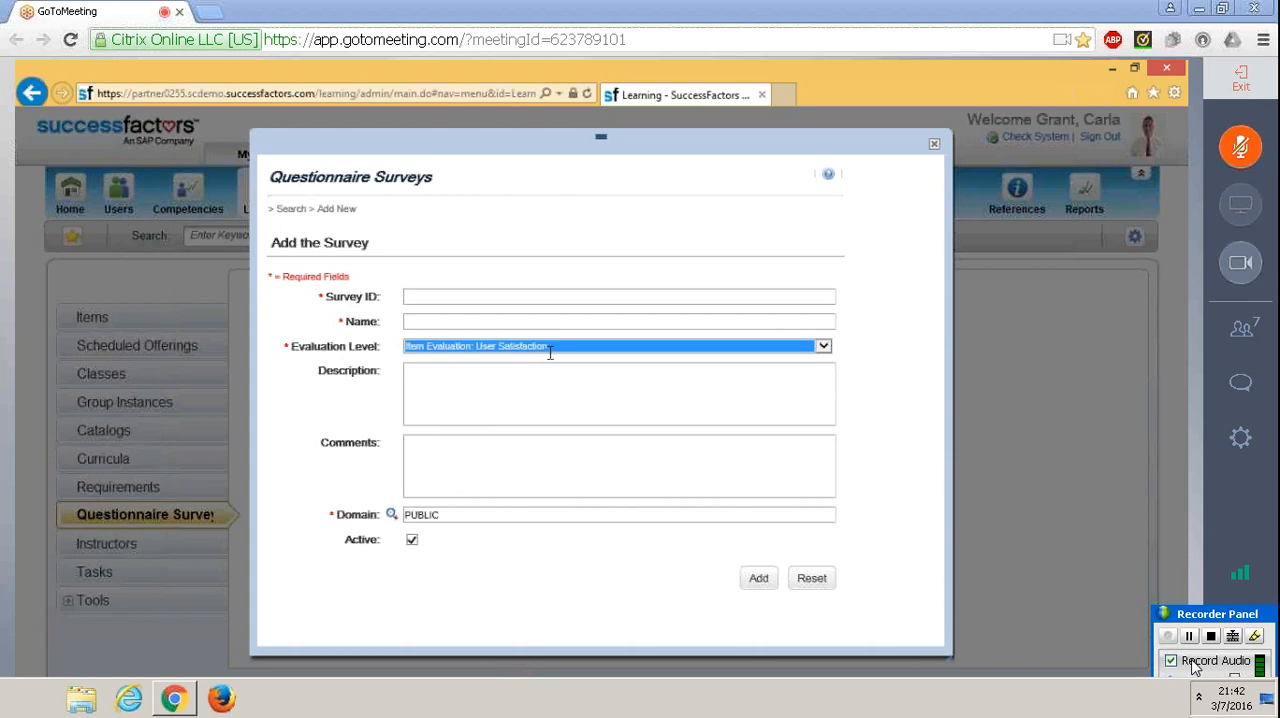
click(530, 375)
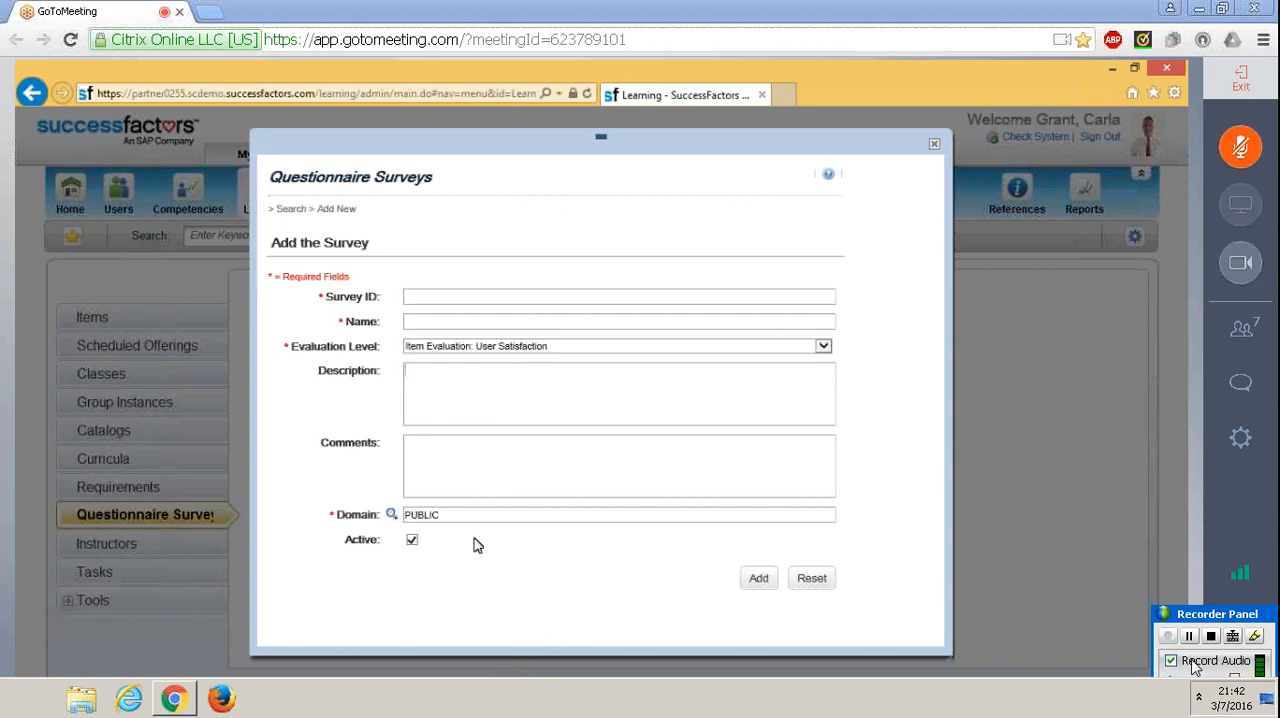
Enter "Training Evaluation" as both the survey ID and the name of the new survey
click(417, 297)
text(Training Evaluation)
key(shift+Left)
key(shift+Left)
key(shift+Left)
key(shift+Left)
key(shift+Left)
key(shift+Left)
key(shift+Left)
key(shift+Left)
key(shift+Left)
key(shift+Left)
key(shift+Left)
key(shift+Left)
key(shift+Left)
key(shift+Left)
key(shift+Left)
key(shift+Left)
key(shift+Left)
key(shift+Left)
key(shift+Left)
key(ctrl+c)
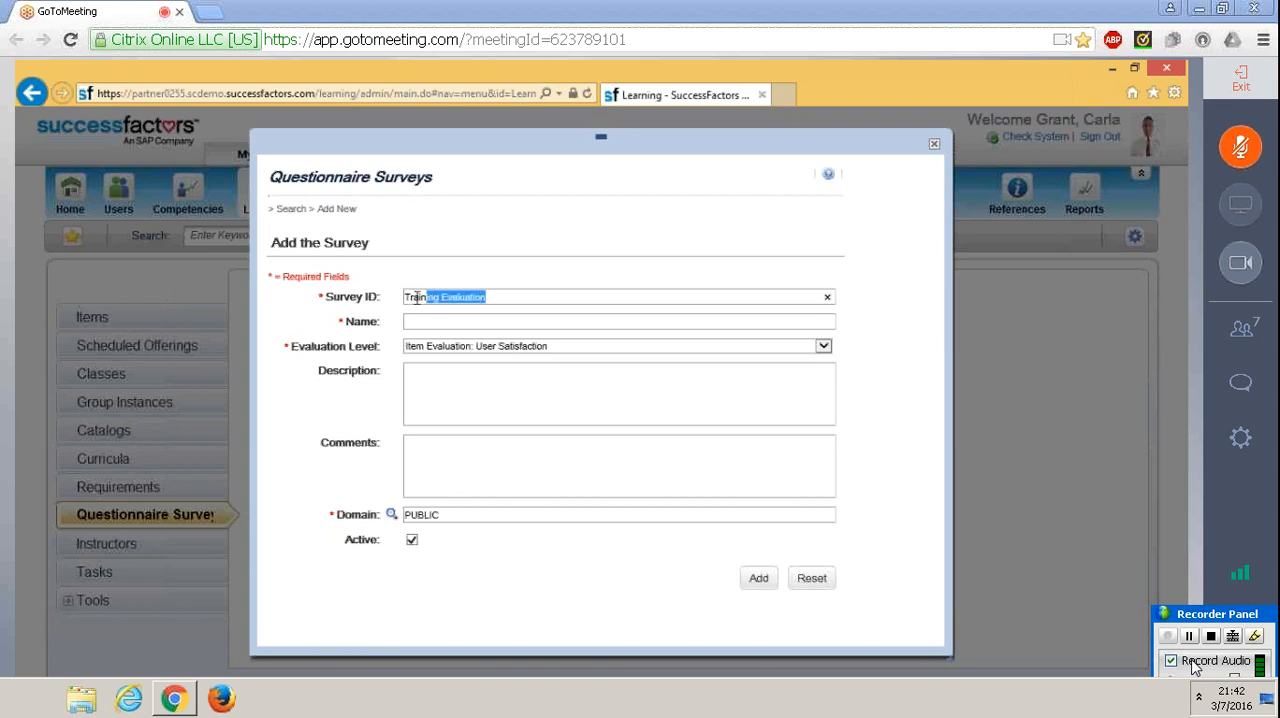
key(Tab)
key(ctrl+v)
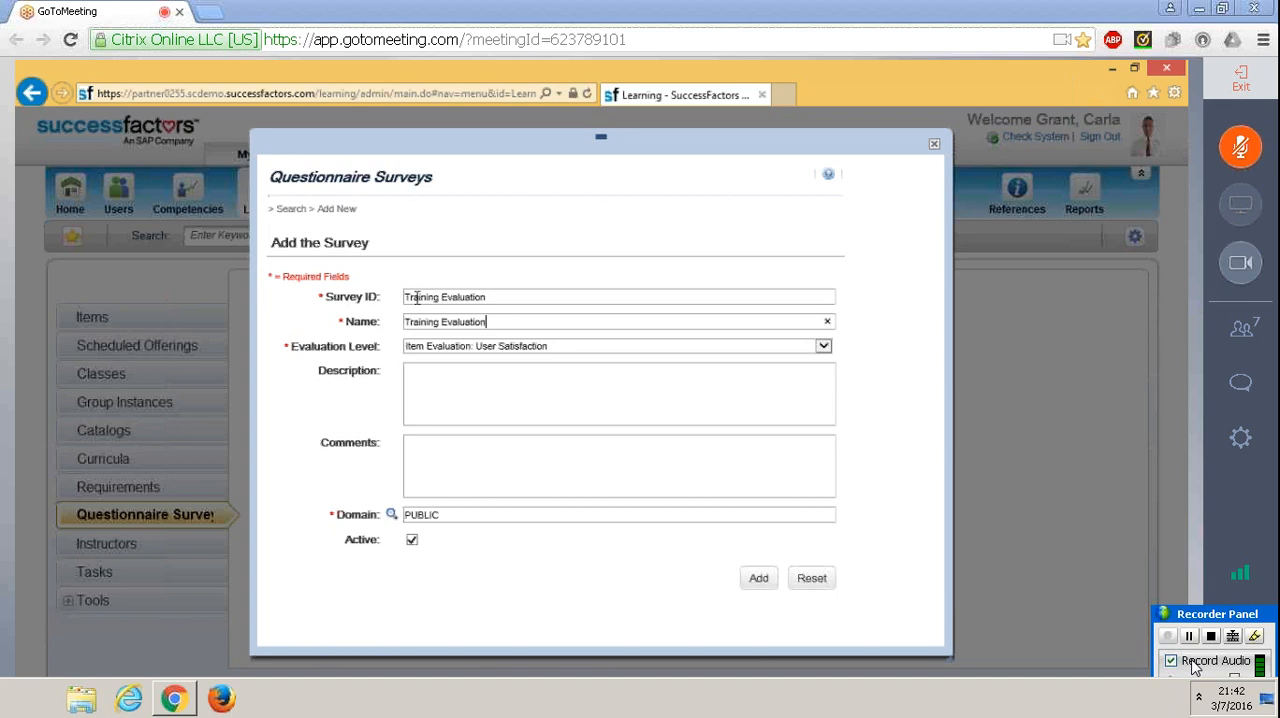
Confirm Item Evaluation: User Satisfaction as the evaluation level and add the Training Evaluation survey
click(516, 346)
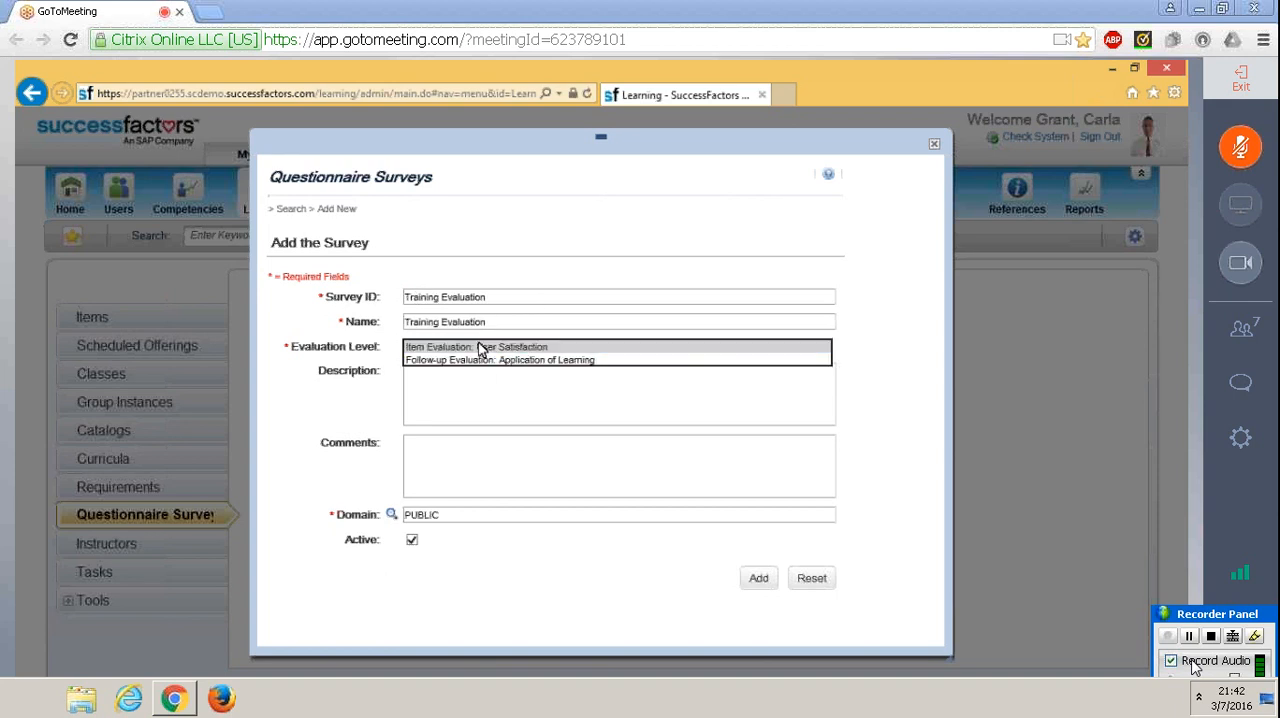
click(486, 347)
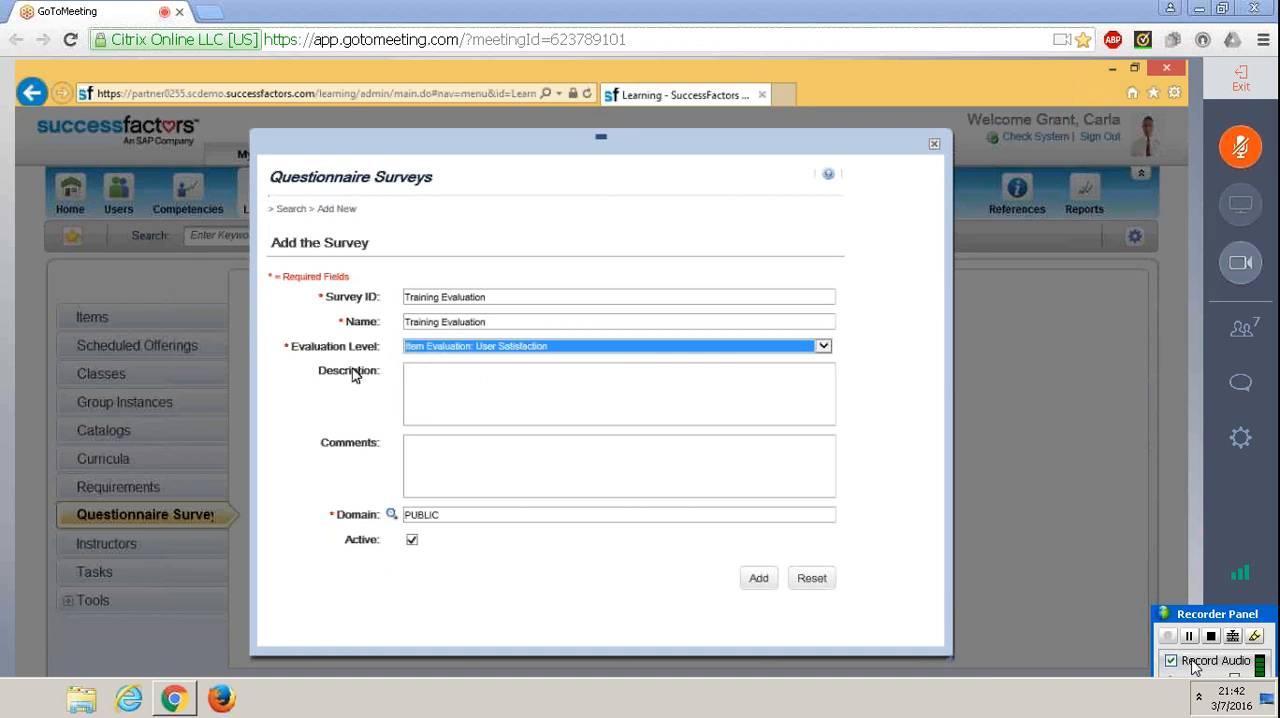
click(462, 386)
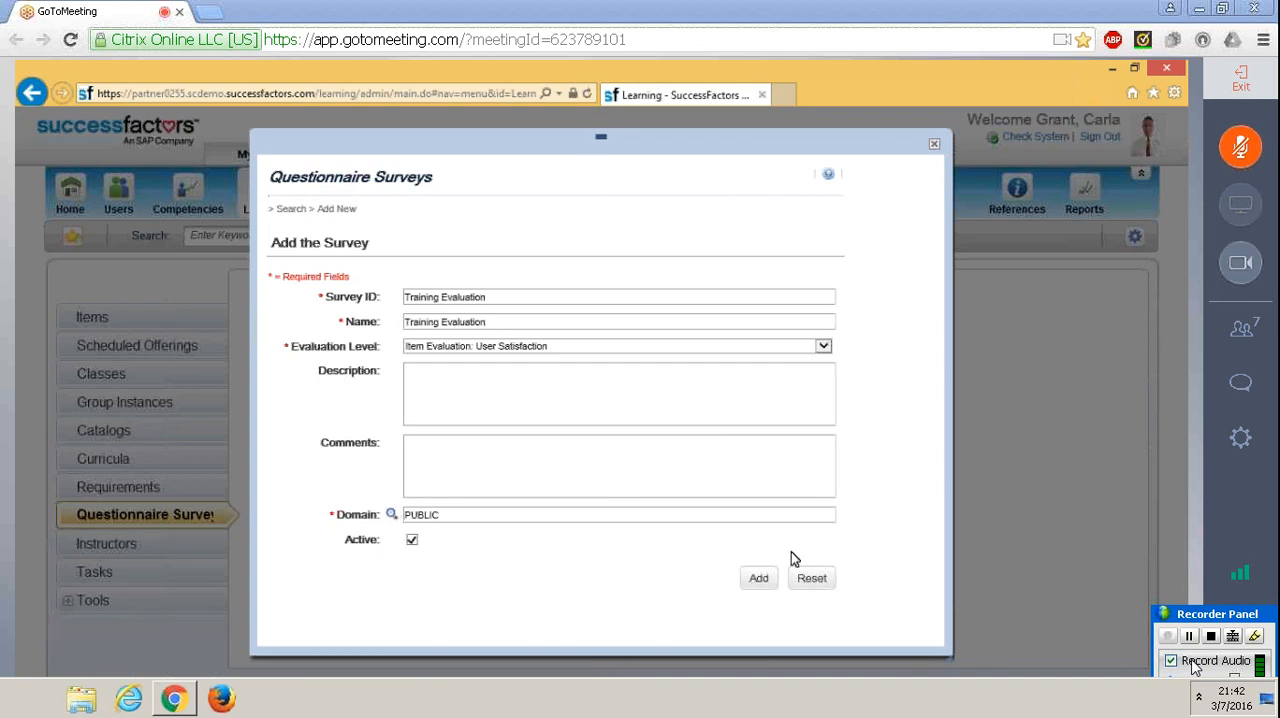
click(757, 576)
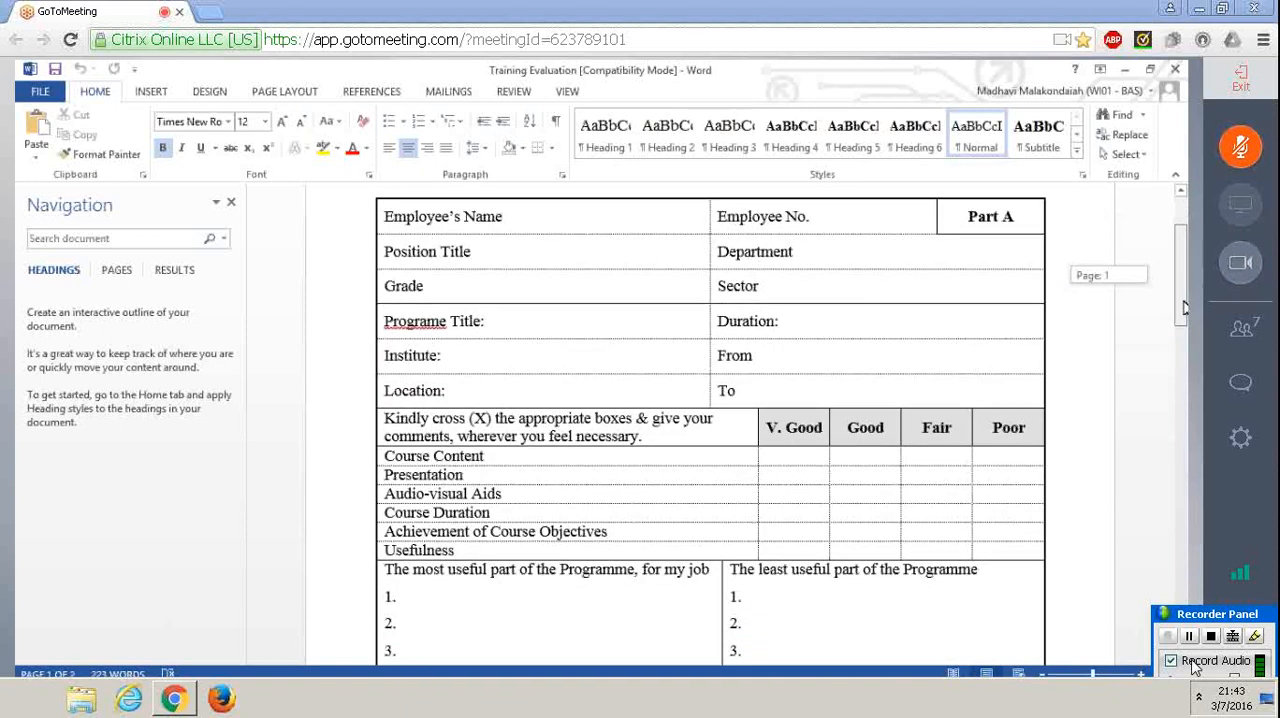
Review the training evaluation form in Word and the summary fields of the Training Evaluation survey
drag(1185, 314, 1184, 276)
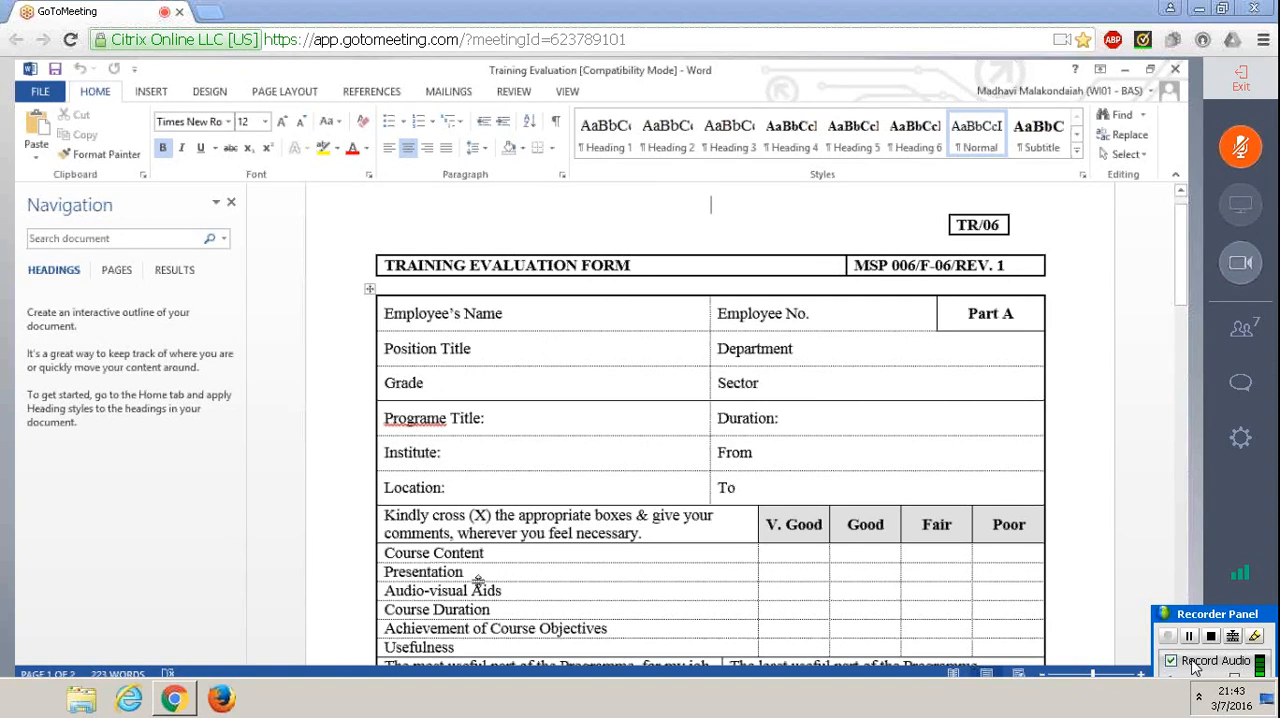
key(alt+Tab)
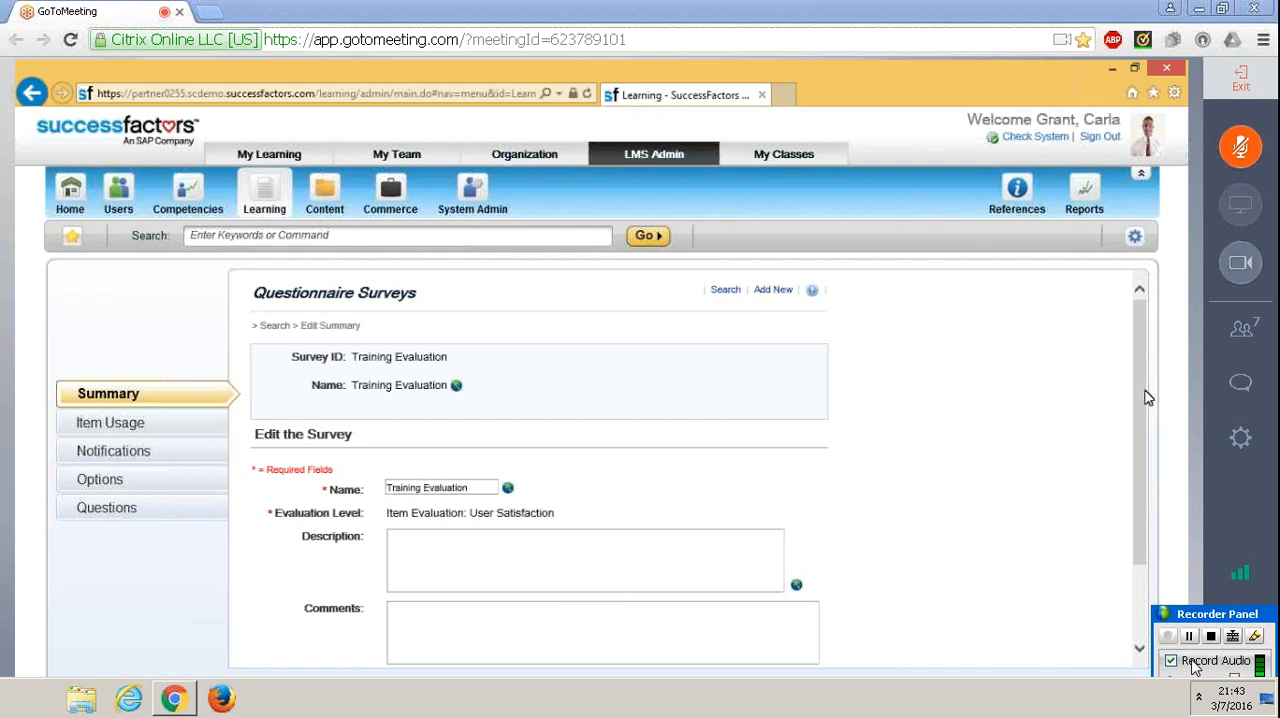
scroll(1148, 430, down, 2)
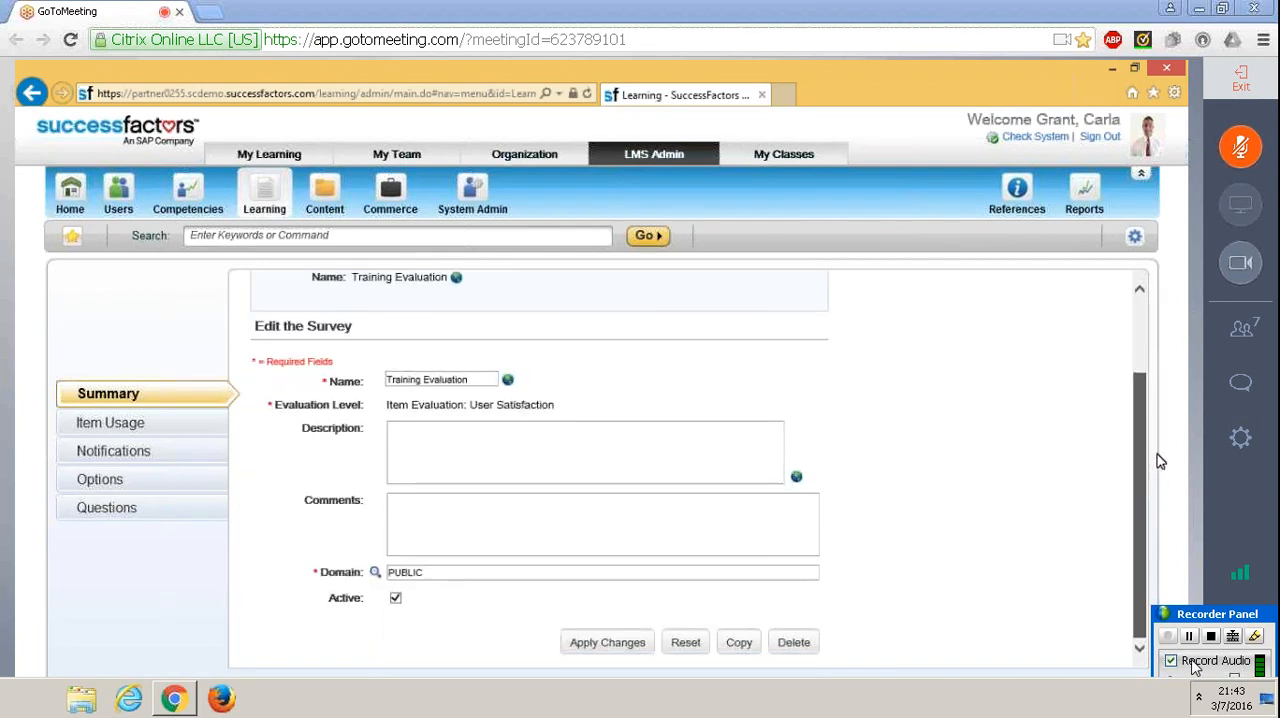
scroll(1148, 398, up, 2)
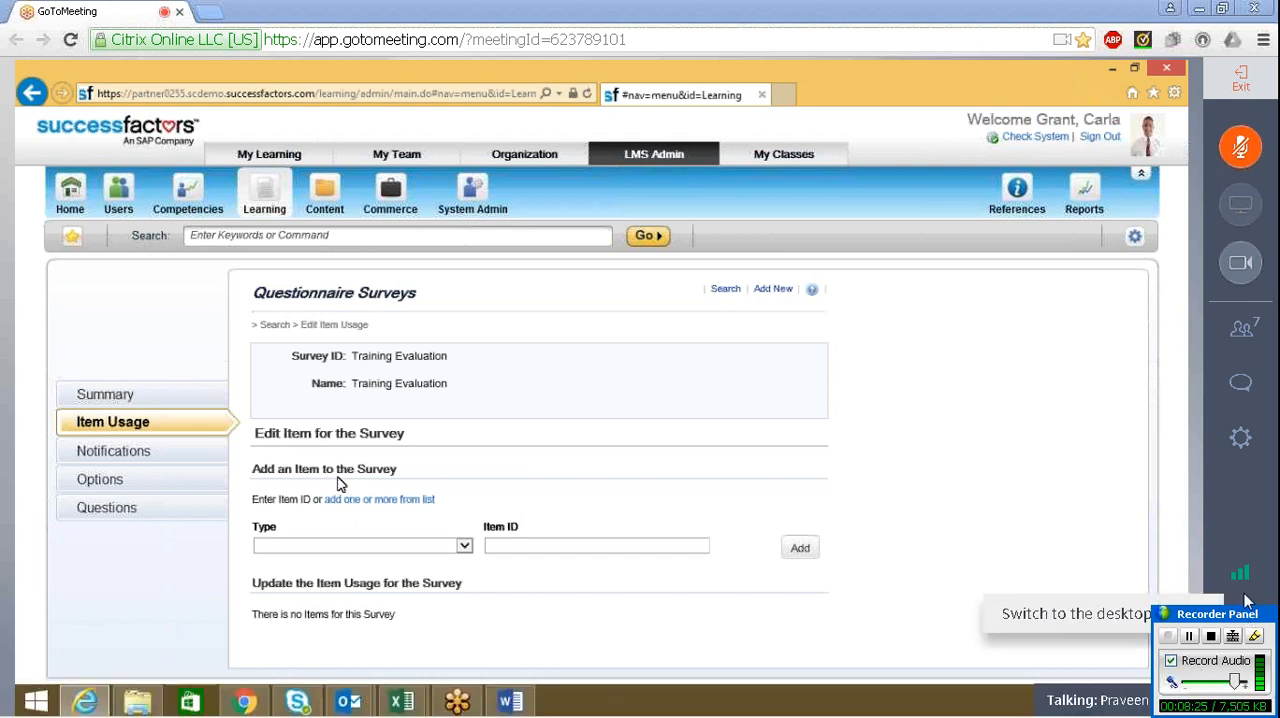
click(1246, 328)
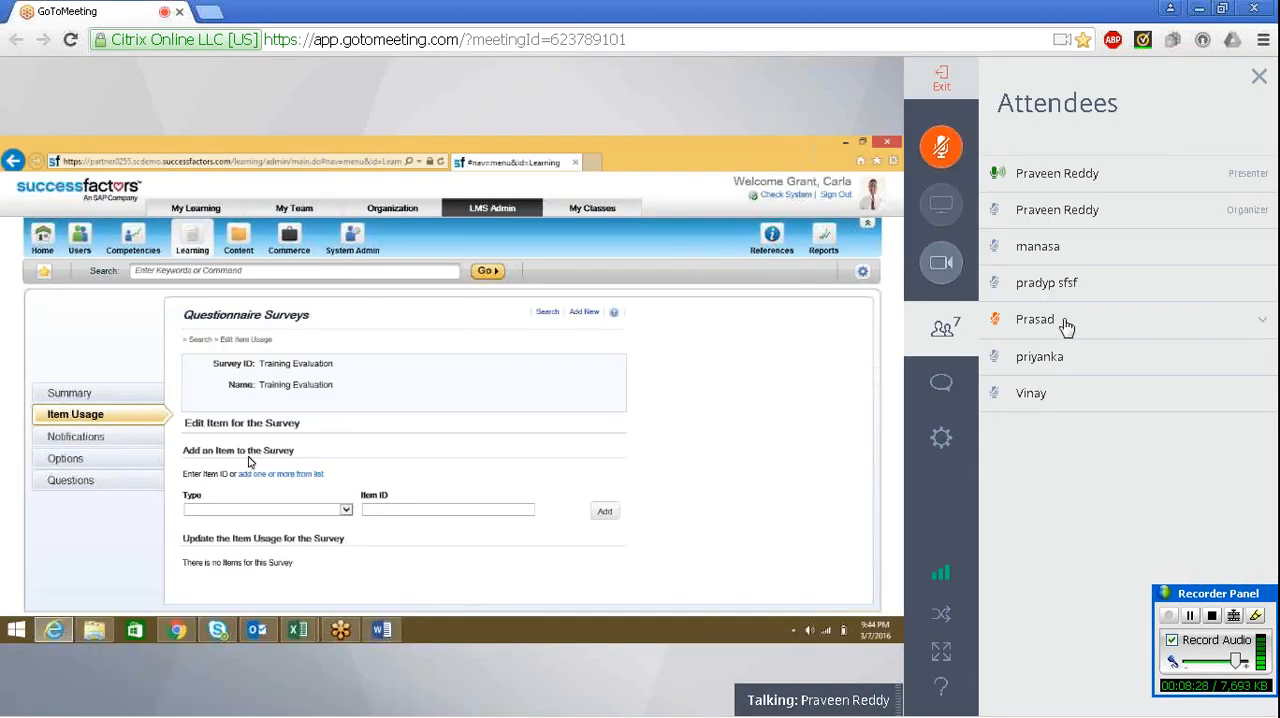
click(958, 338)
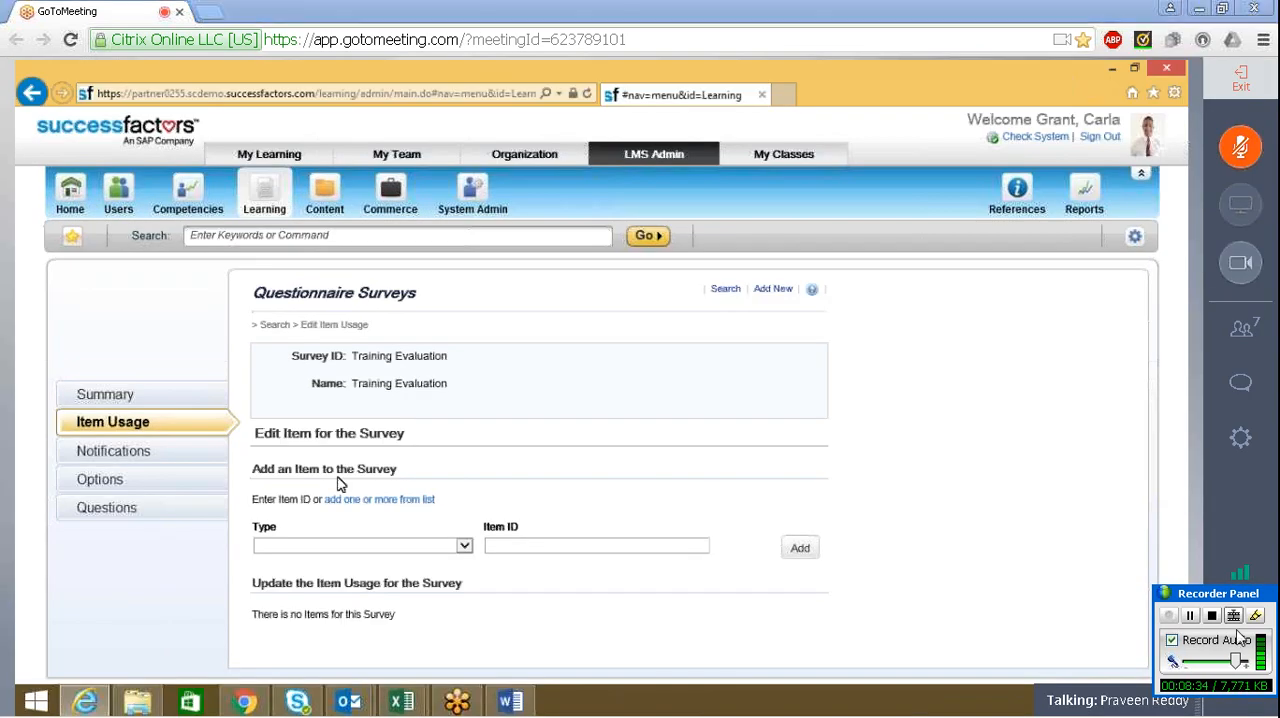
drag(1230, 597, 1240, 678)
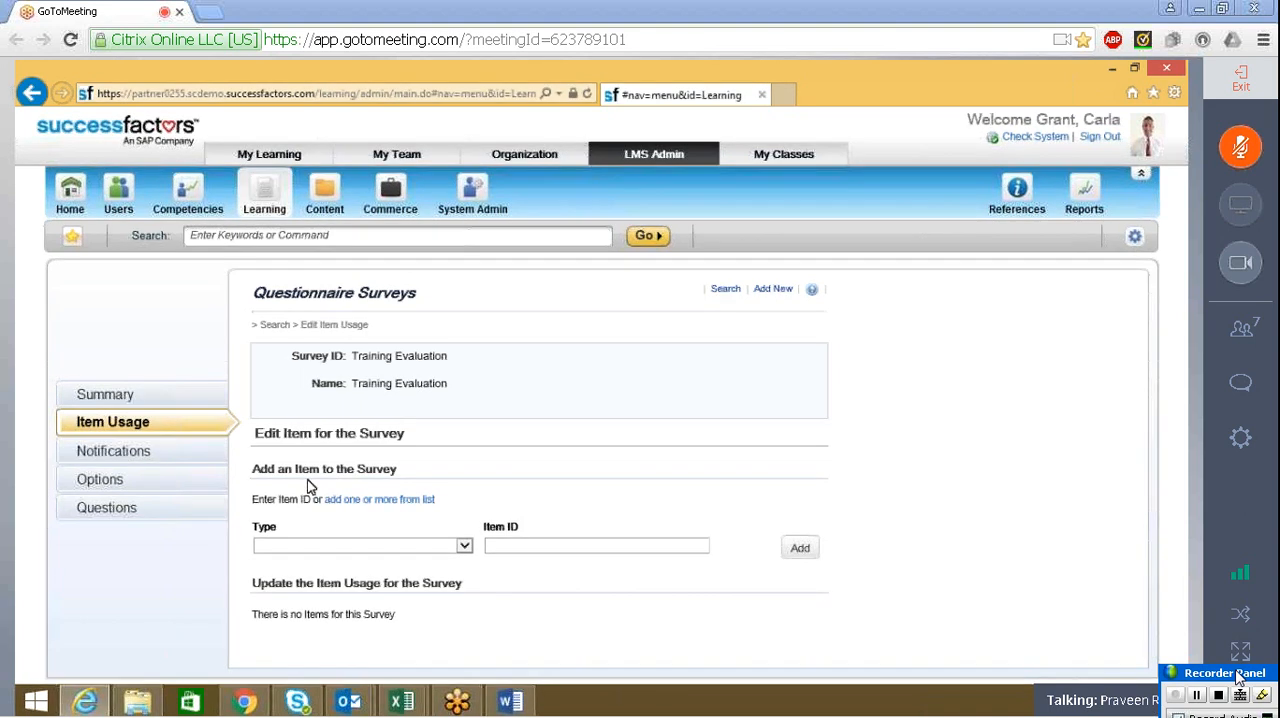
View the survey's notification settings and open its default options
click(157, 453)
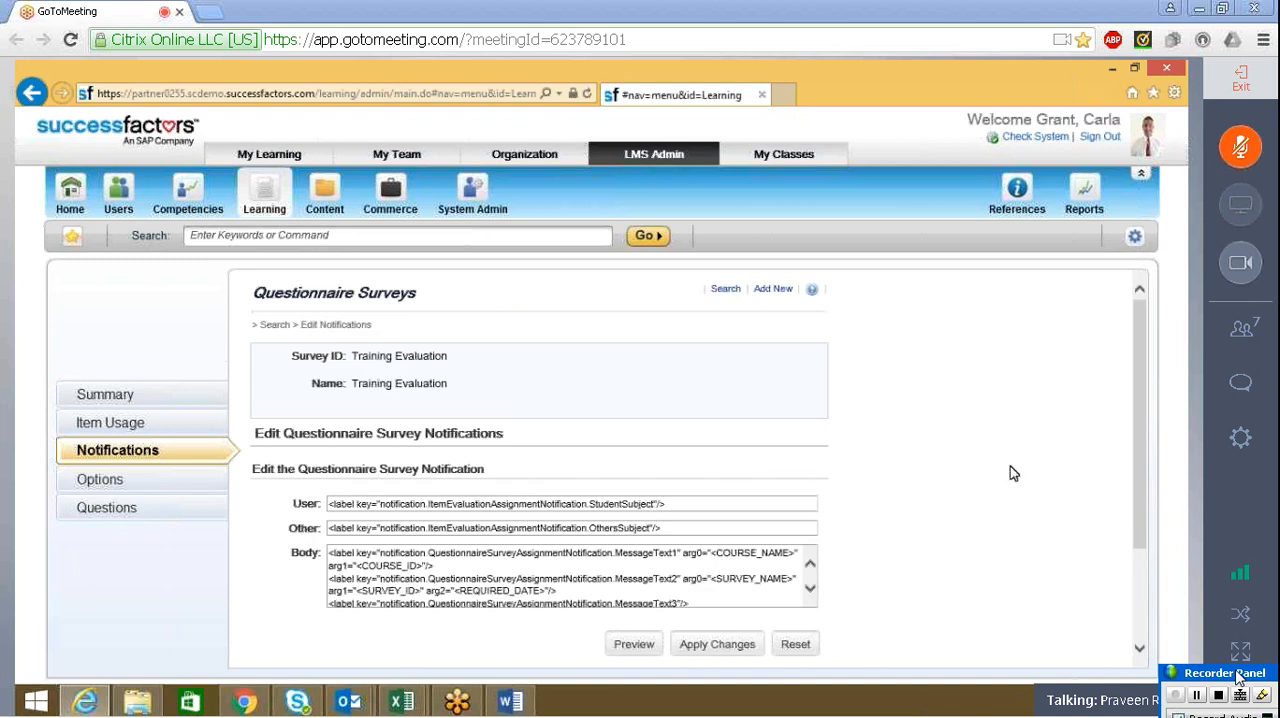
click(100, 480)
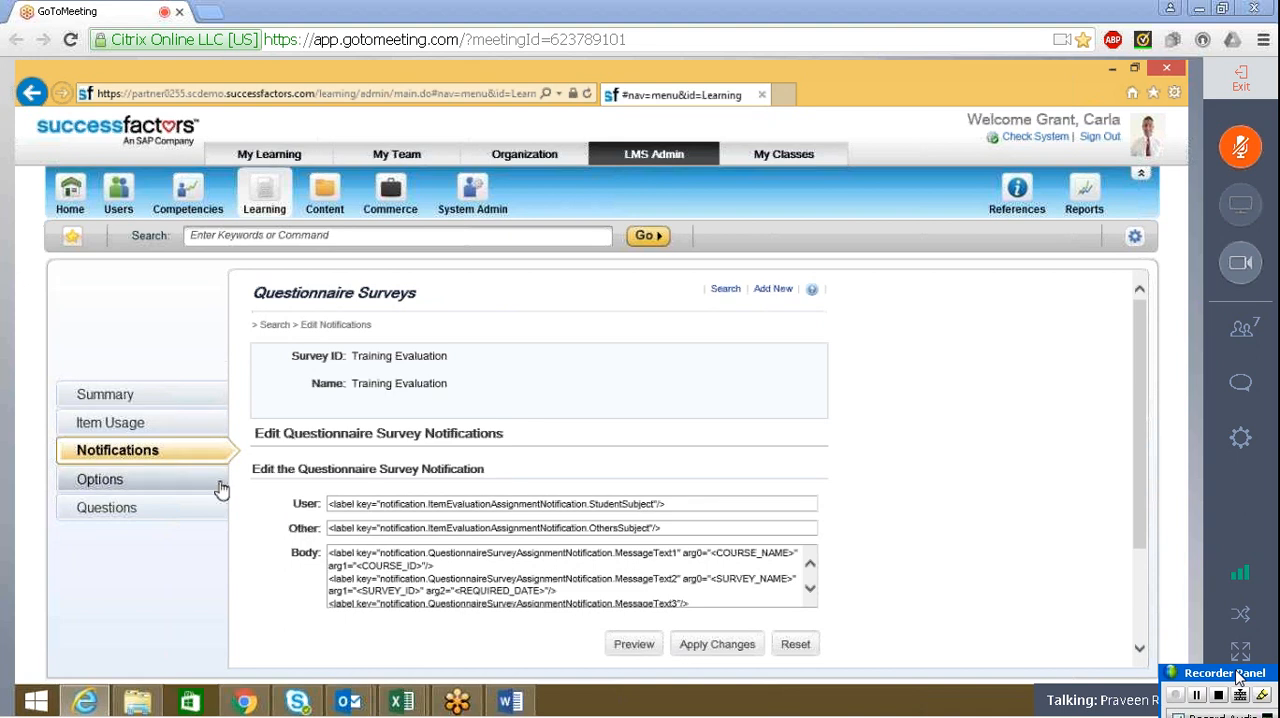
click(95, 481)
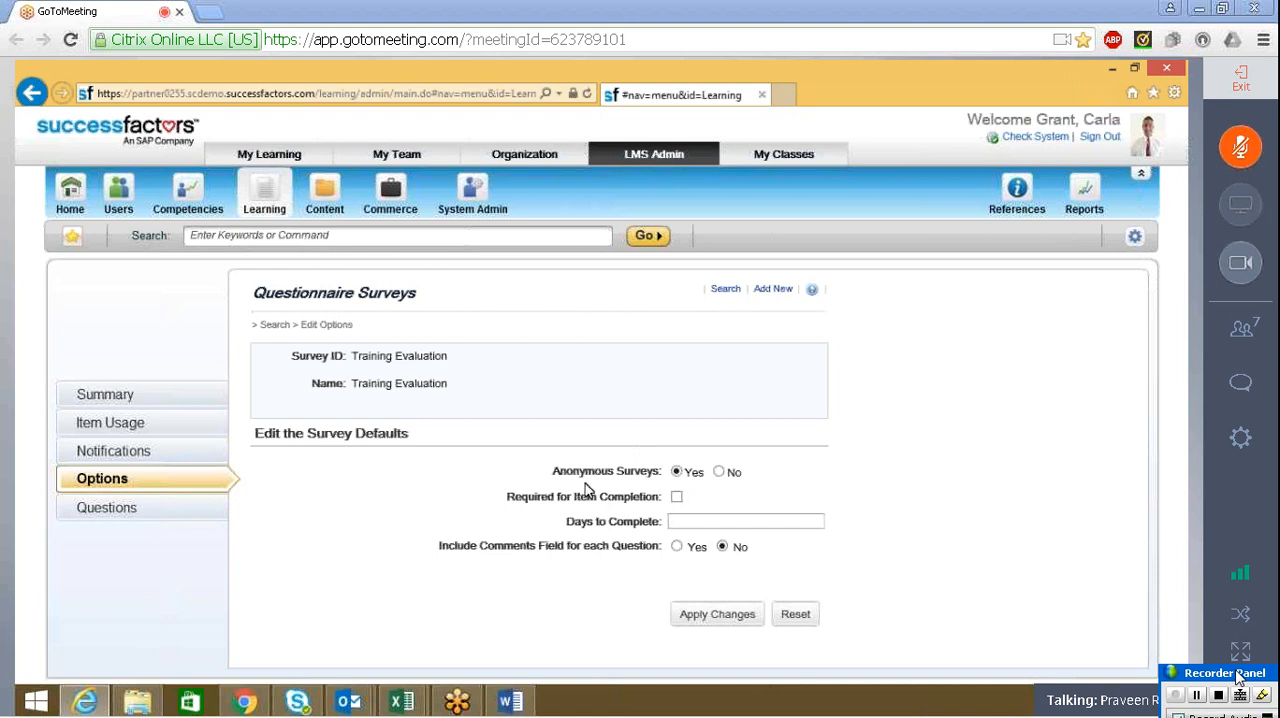
click(679, 521)
text(7)
key(BackSpace)
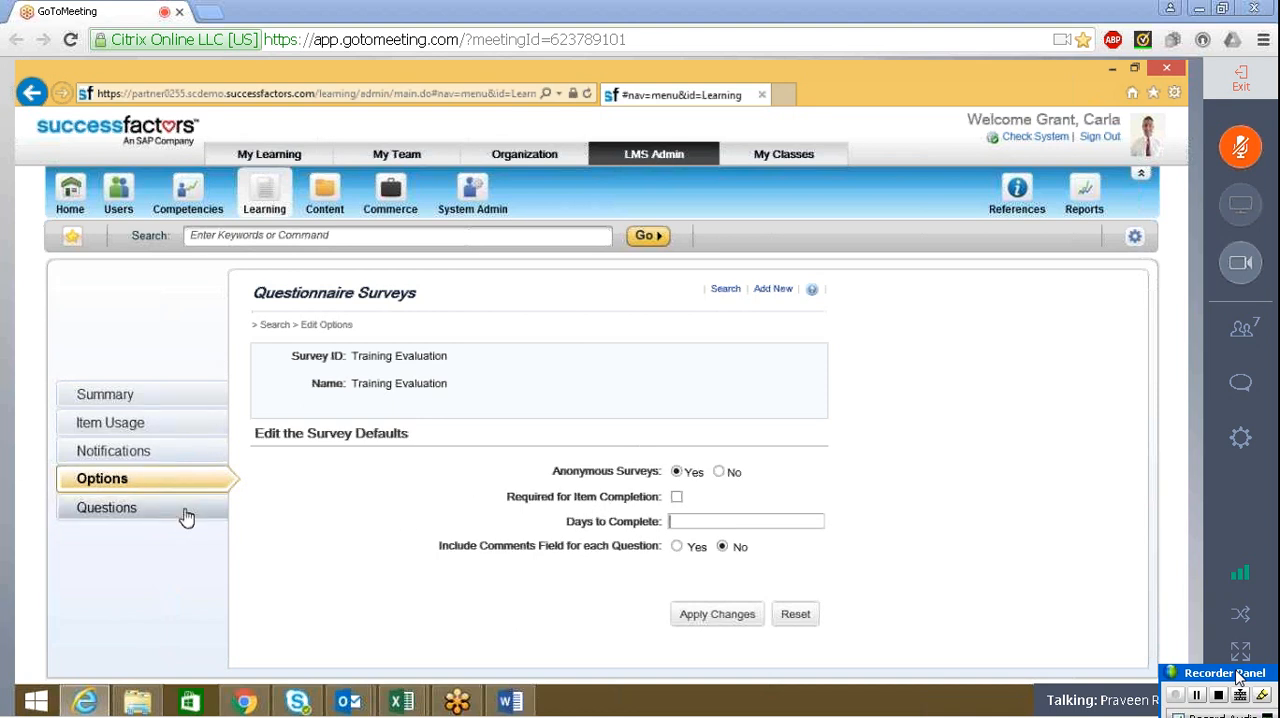
Check the comments request in the Word form and set the survey to include a comments field for each question
click(507, 703)
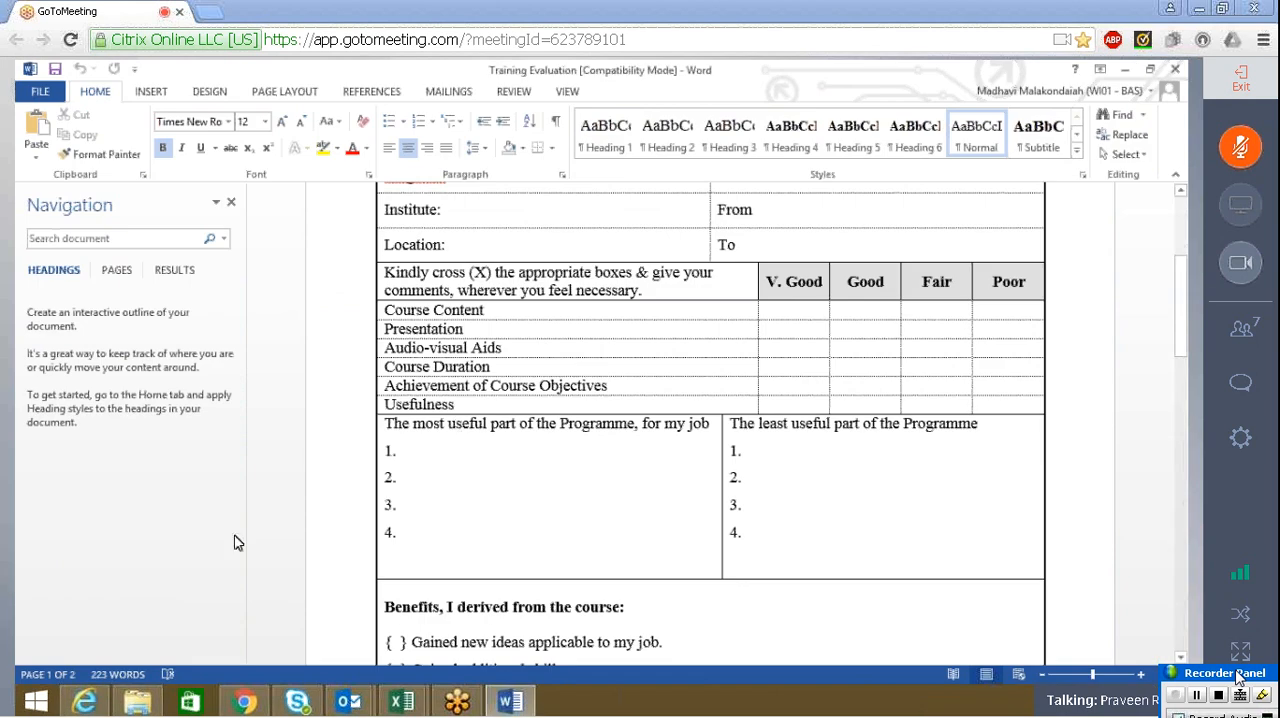
key(alt+Tab)
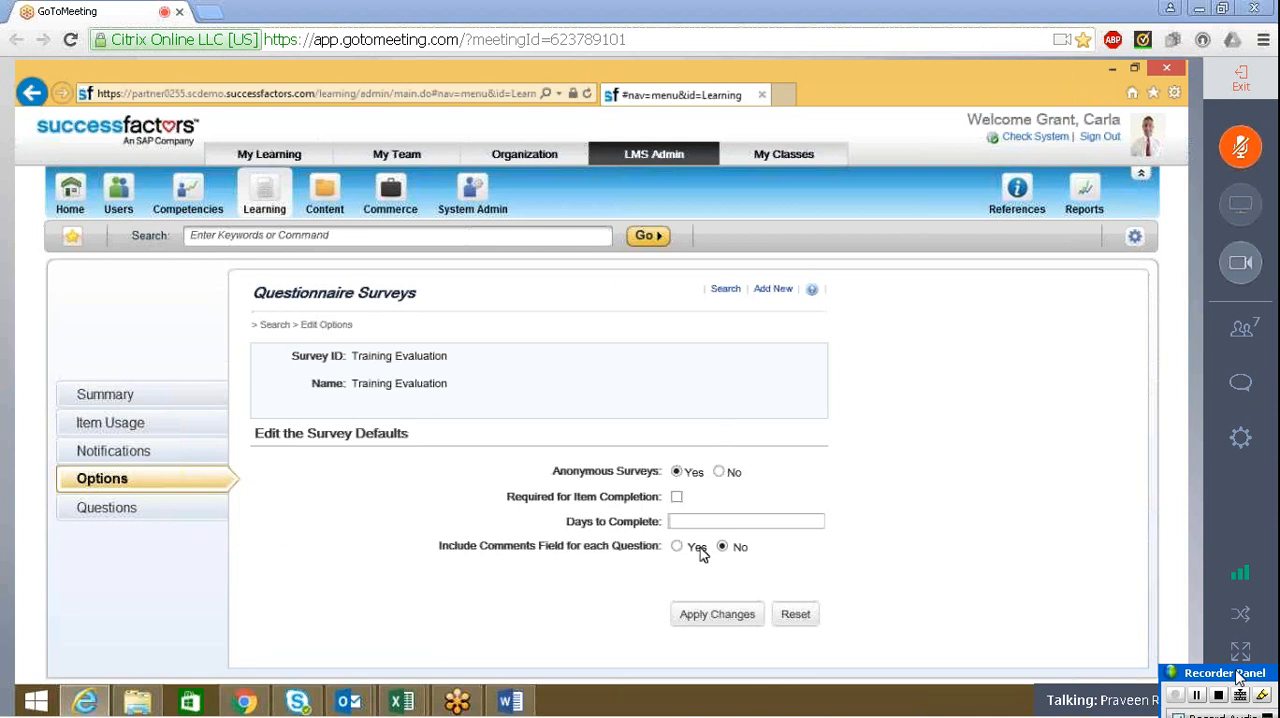
click(673, 522)
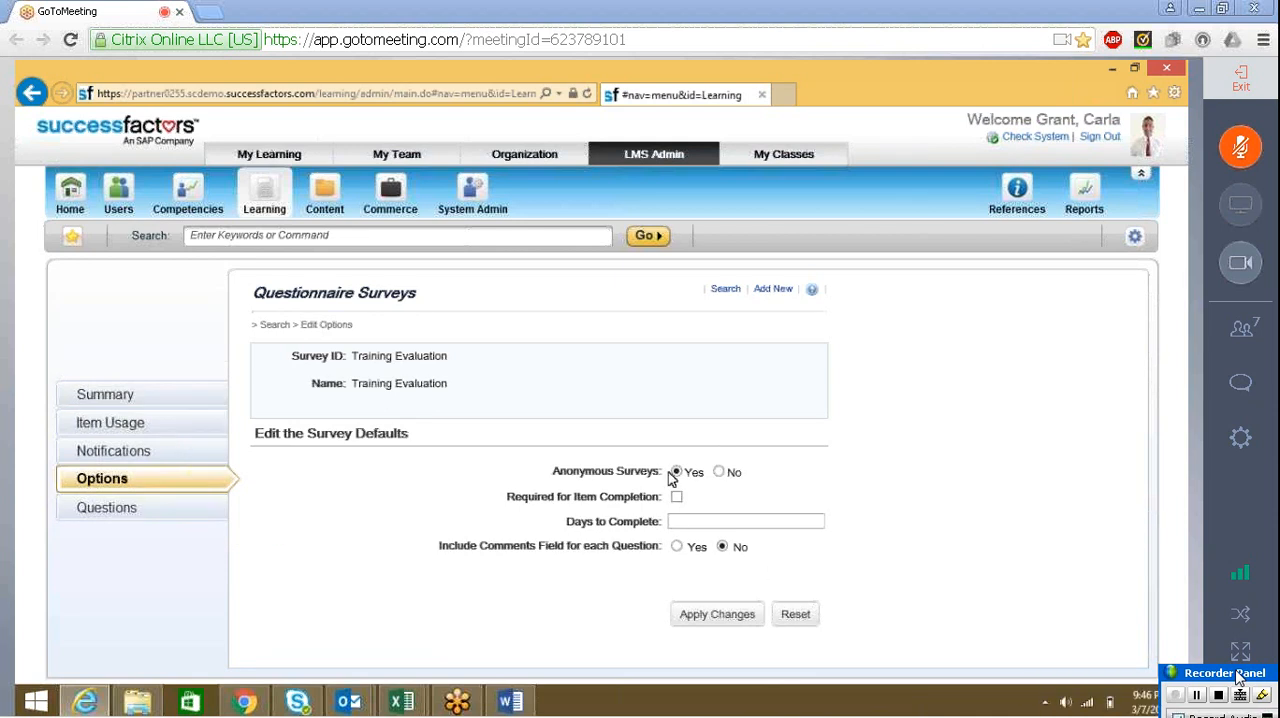
click(677, 548)
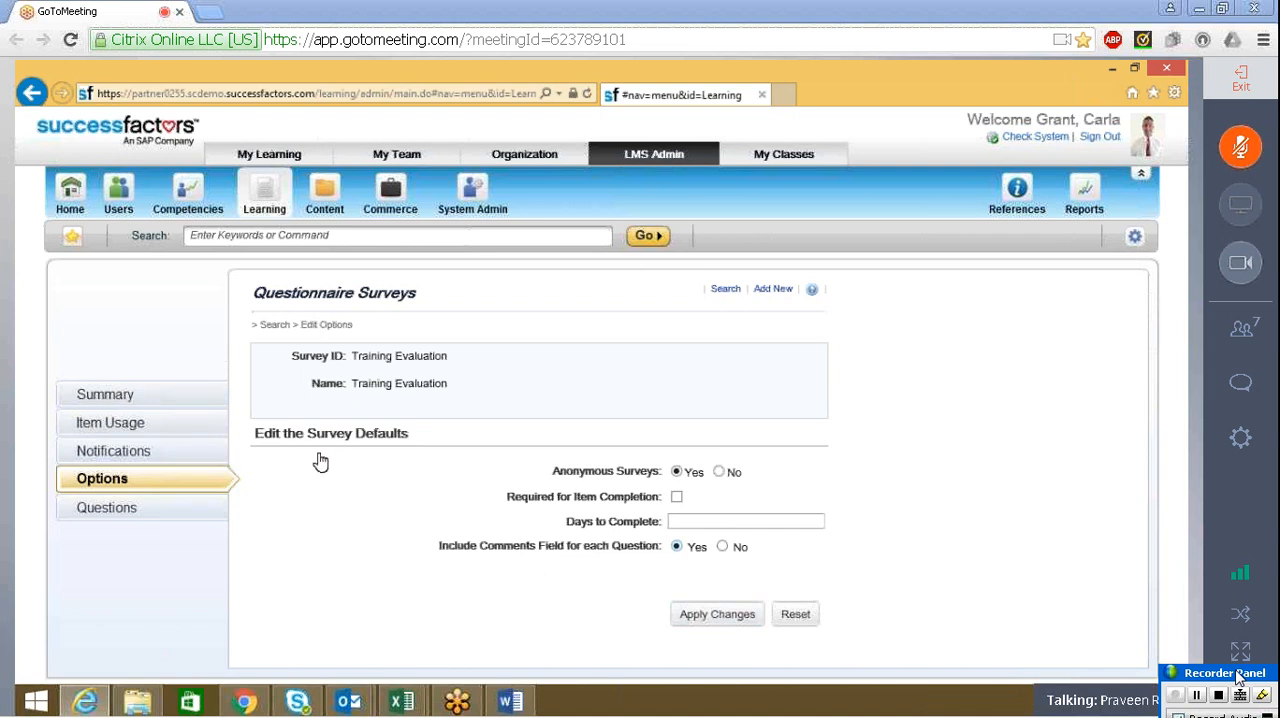
Open the survey's question editor and examine the survey instructions and Page 1 areas
click(88, 509)
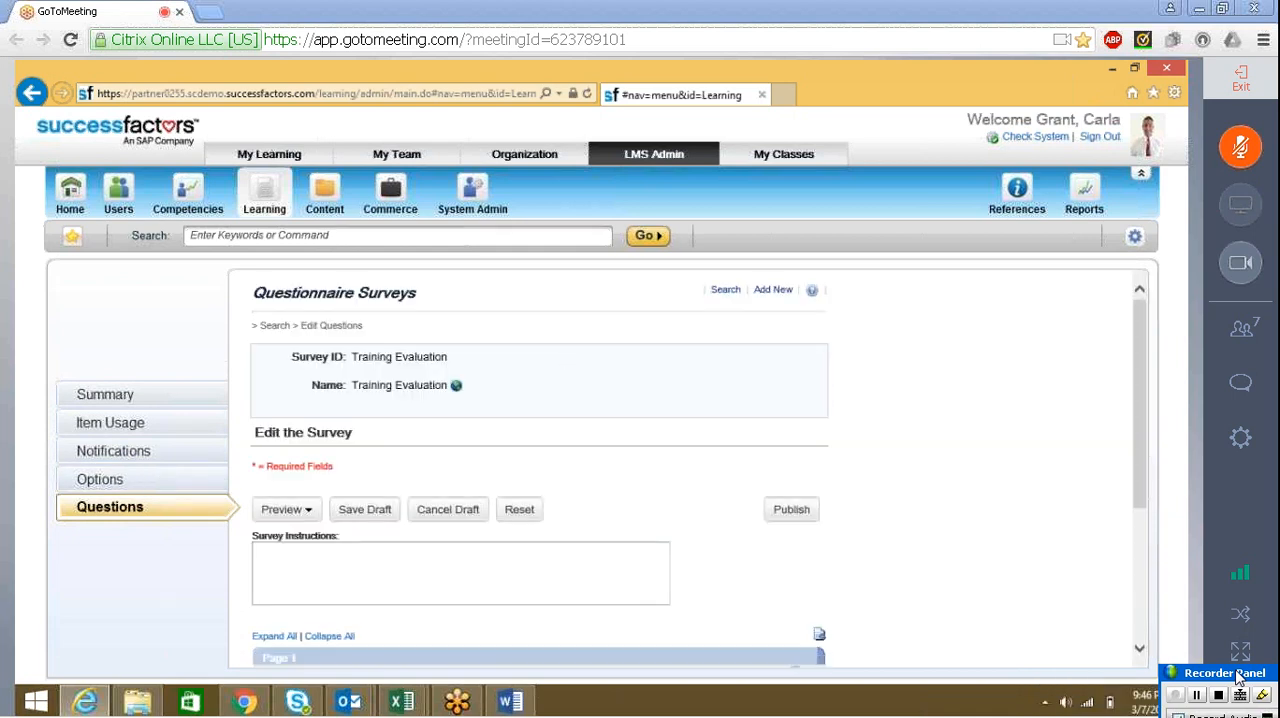
drag(1140, 449, 1143, 423)
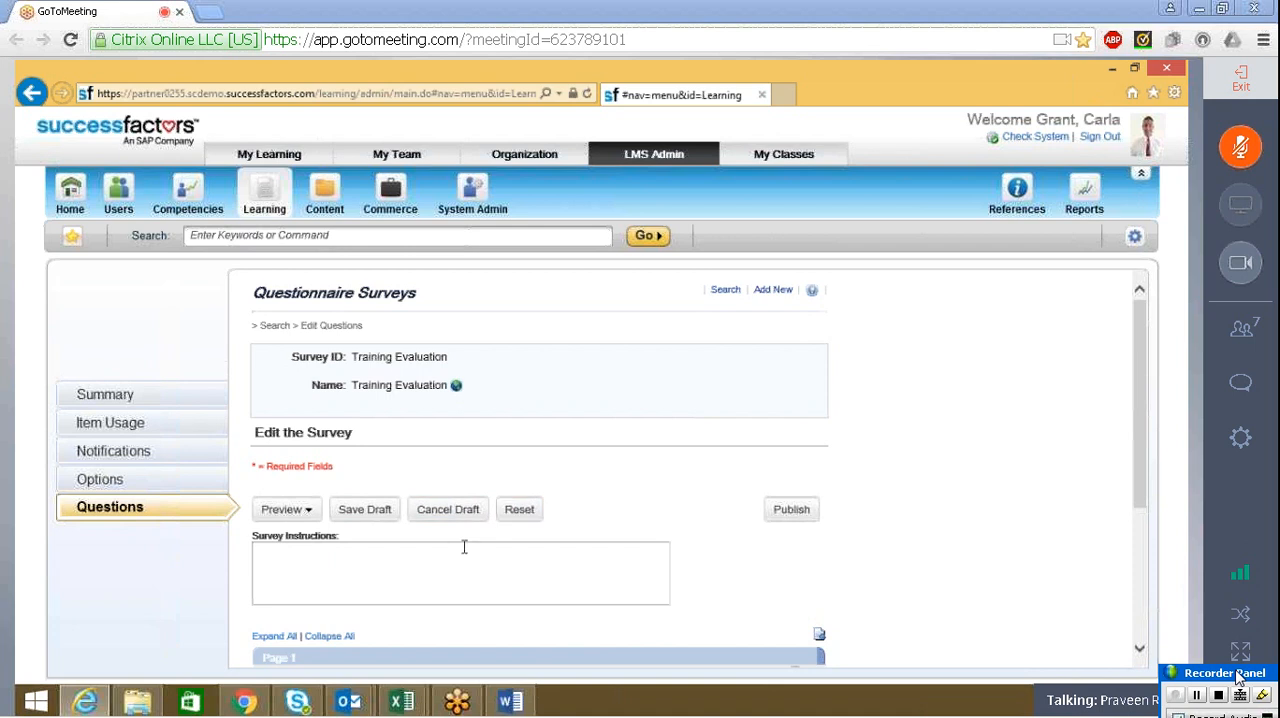
drag(1145, 348, 1150, 435)
click(160, 478)
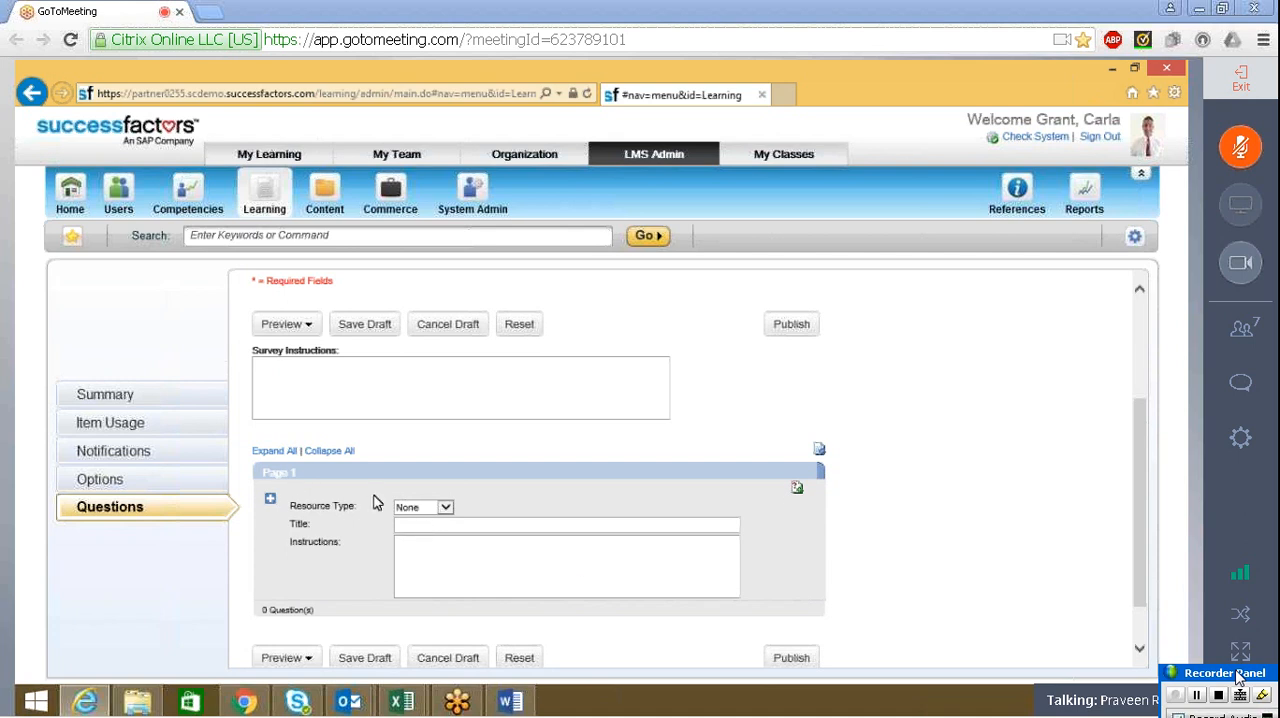
Set the resource type of Page 1 to Instructor and its title to "Section A"
click(411, 521)
click(446, 508)
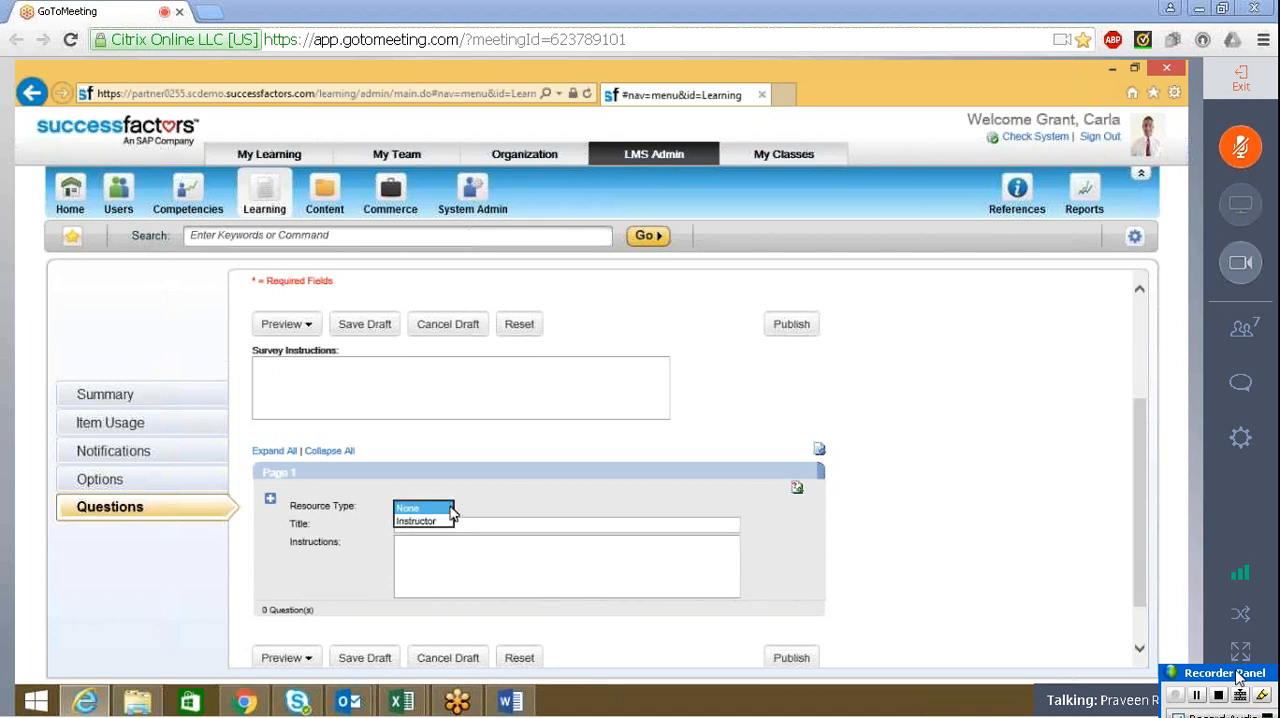
click(469, 526)
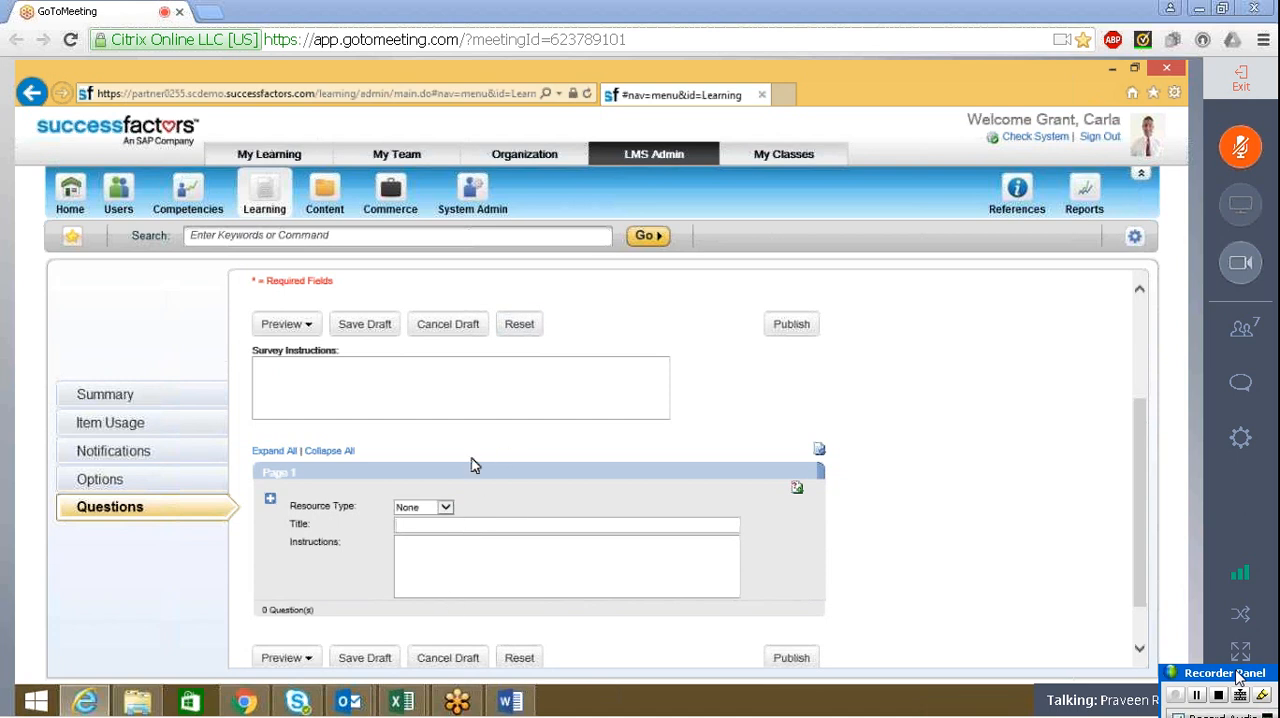
click(446, 507)
click(440, 520)
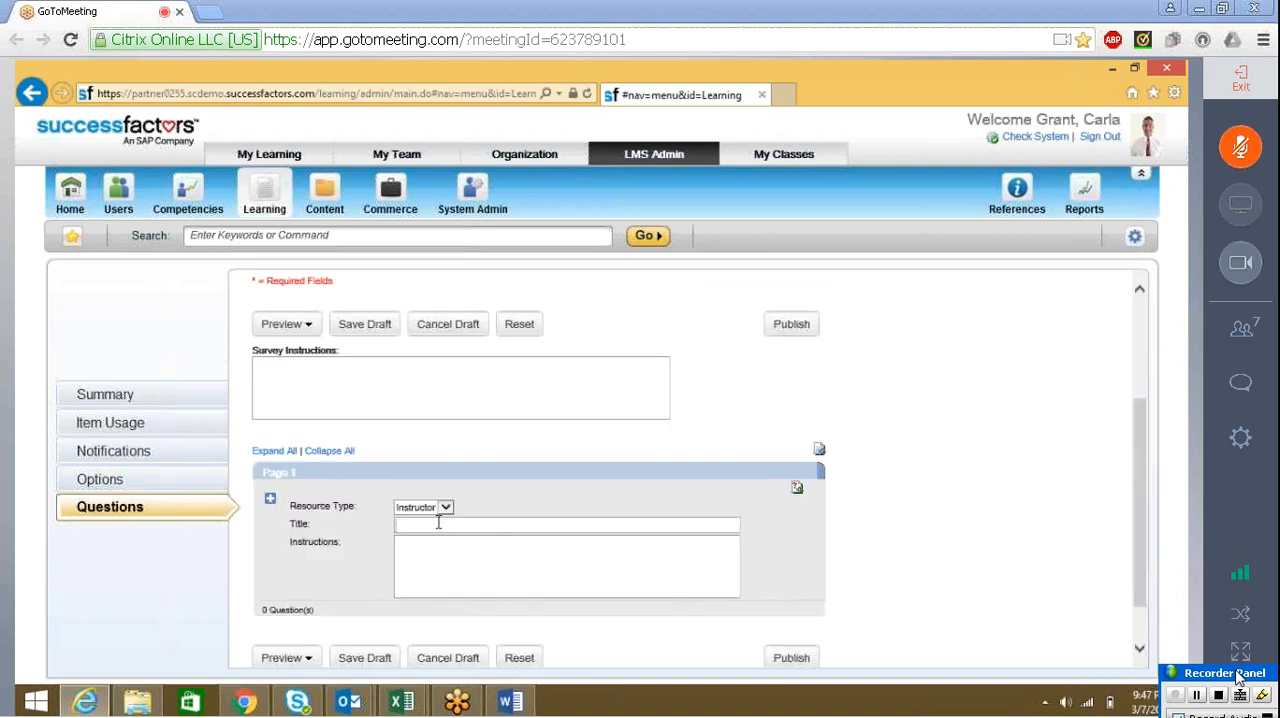
click(438, 522)
text(Section )
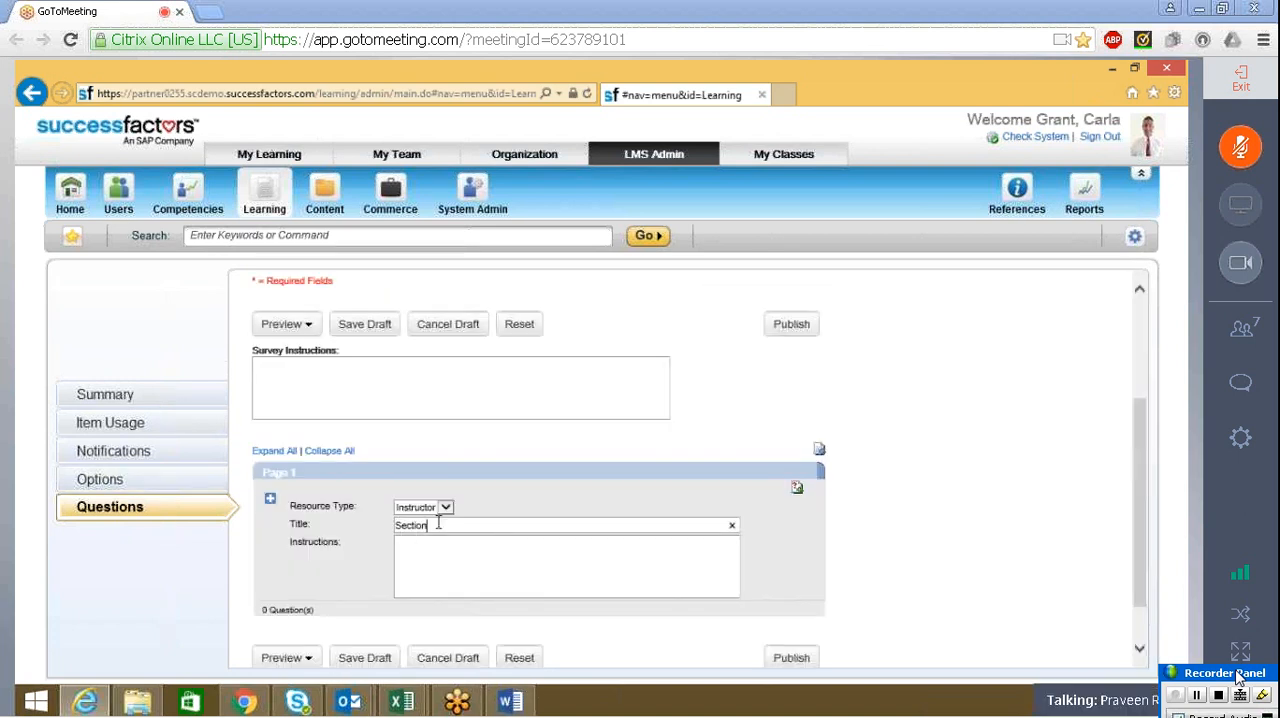
text(A)
key(Tab)
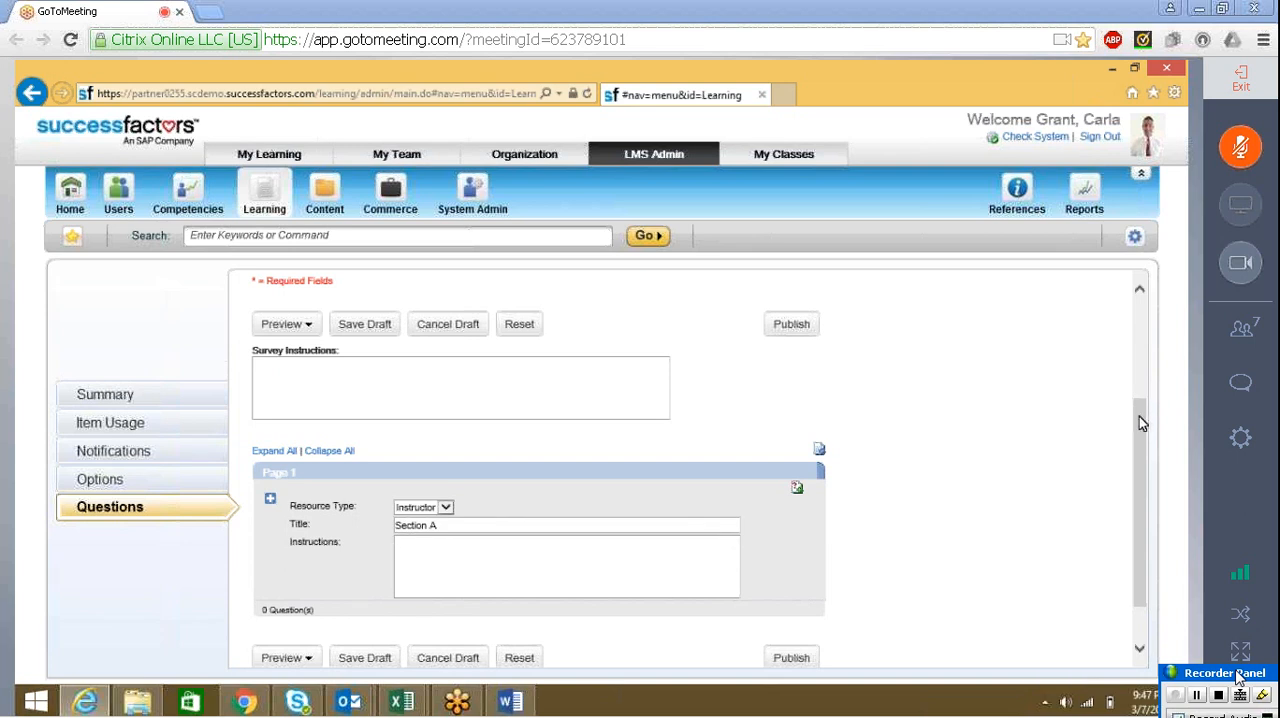
Switch to the Word form and locate the "Kindly cross (X) the appropriate boxes" instructions
scroll(1139, 416, down, 1)
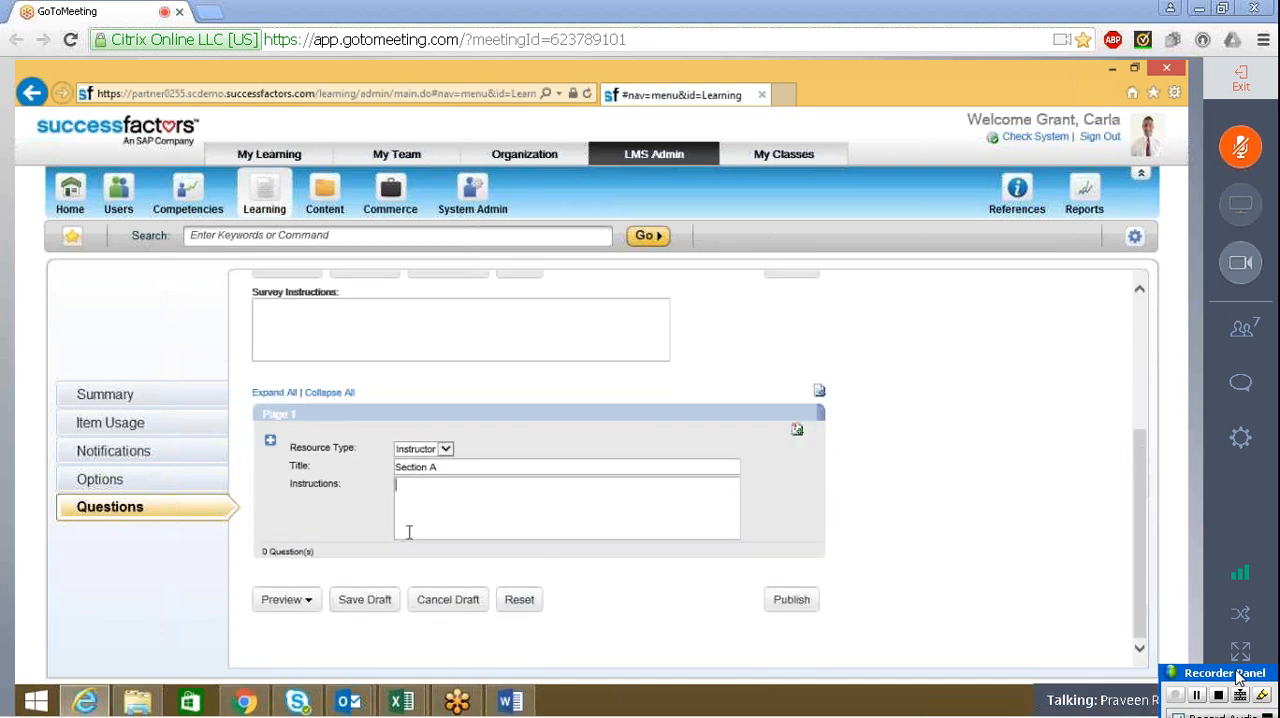
click(508, 703)
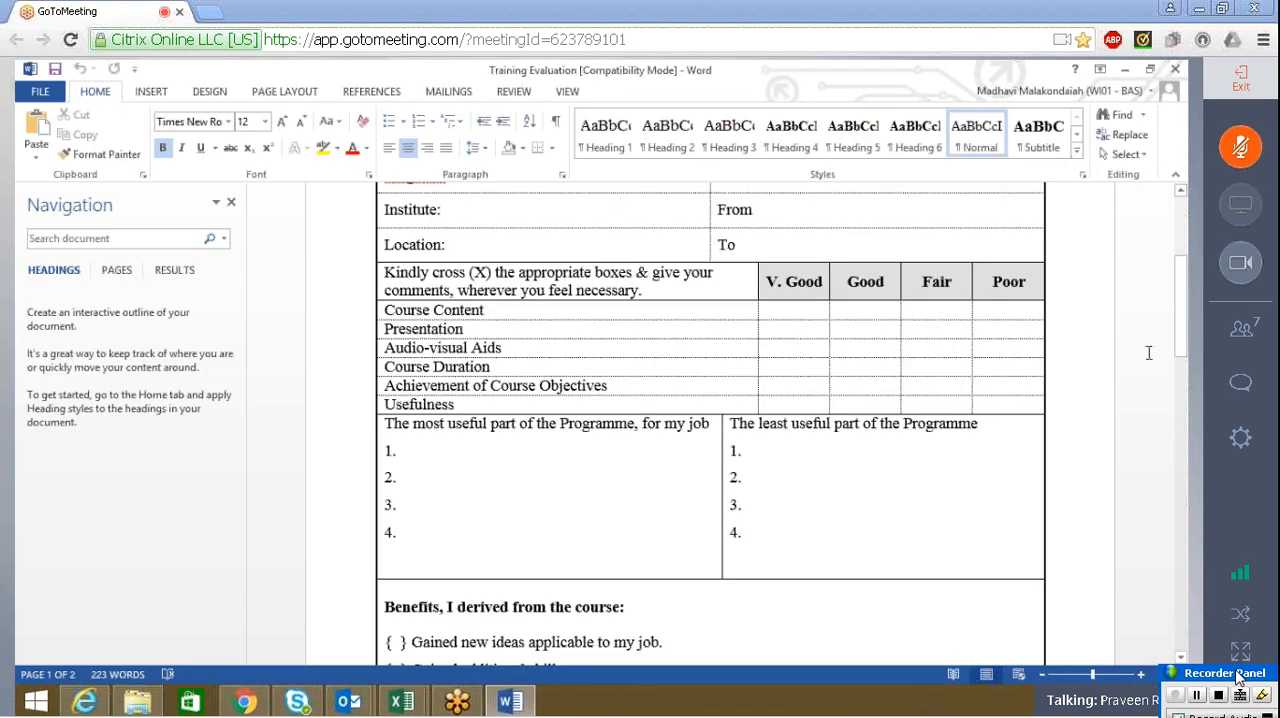
drag(1183, 338, 1185, 297)
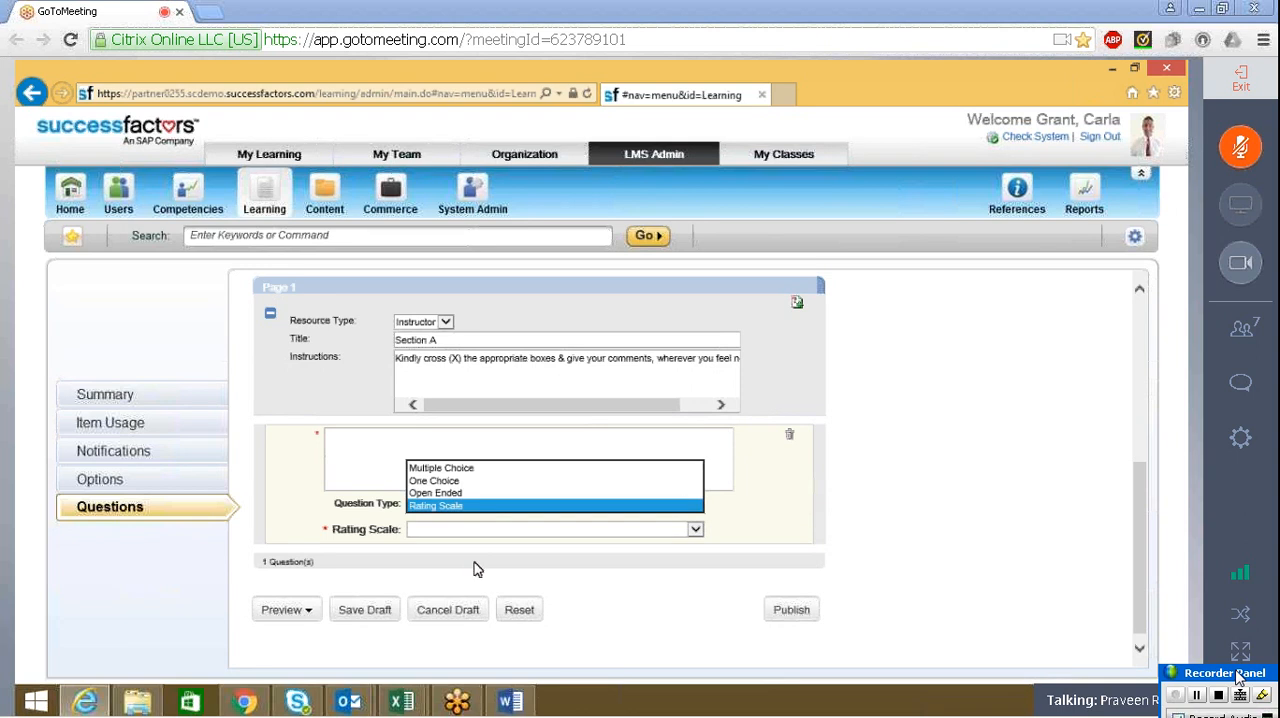
Check the V. Good, Good, Fair and Poor ratings in the Word form and choose rating scale 31 for the question
click(514, 703)
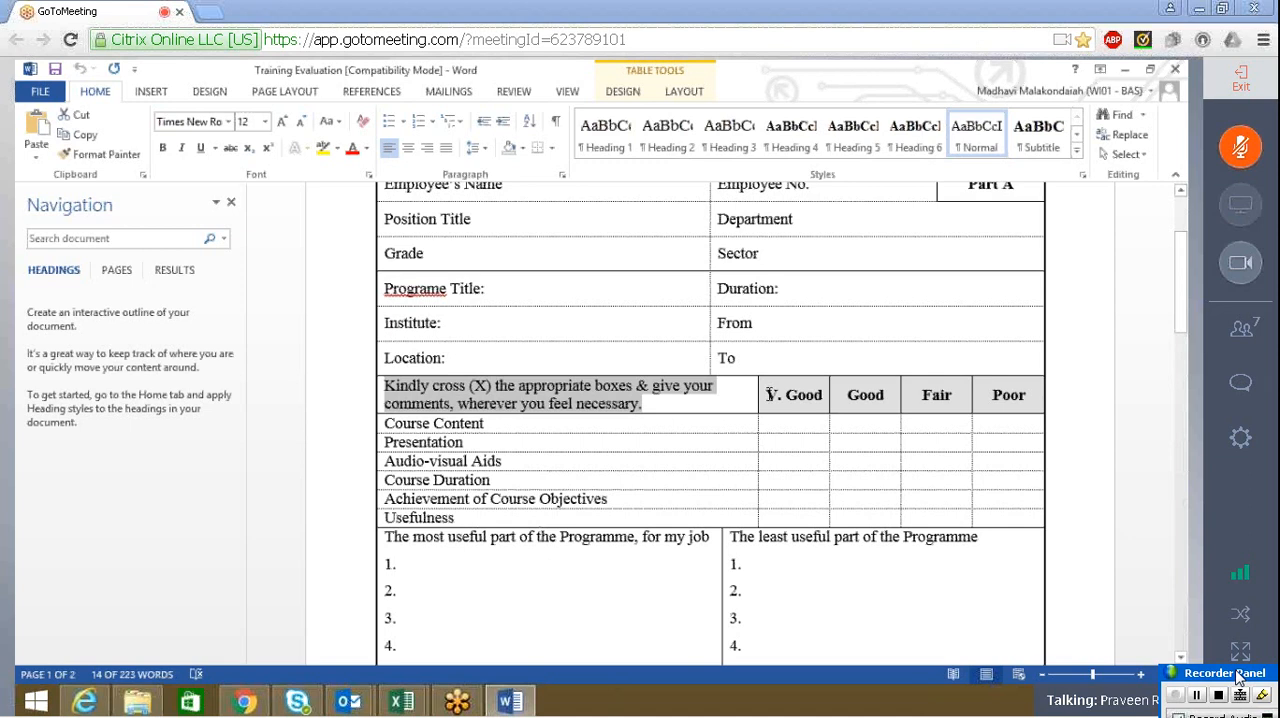
drag(770, 394, 996, 400)
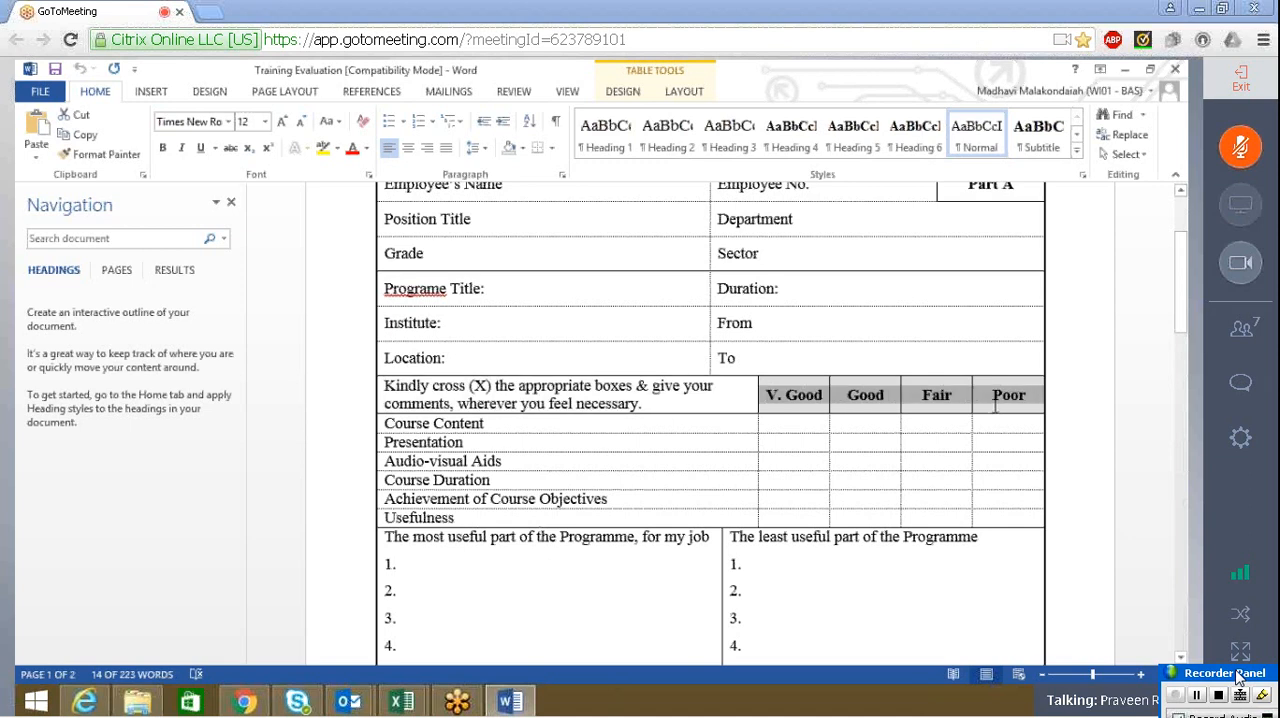
click(851, 402)
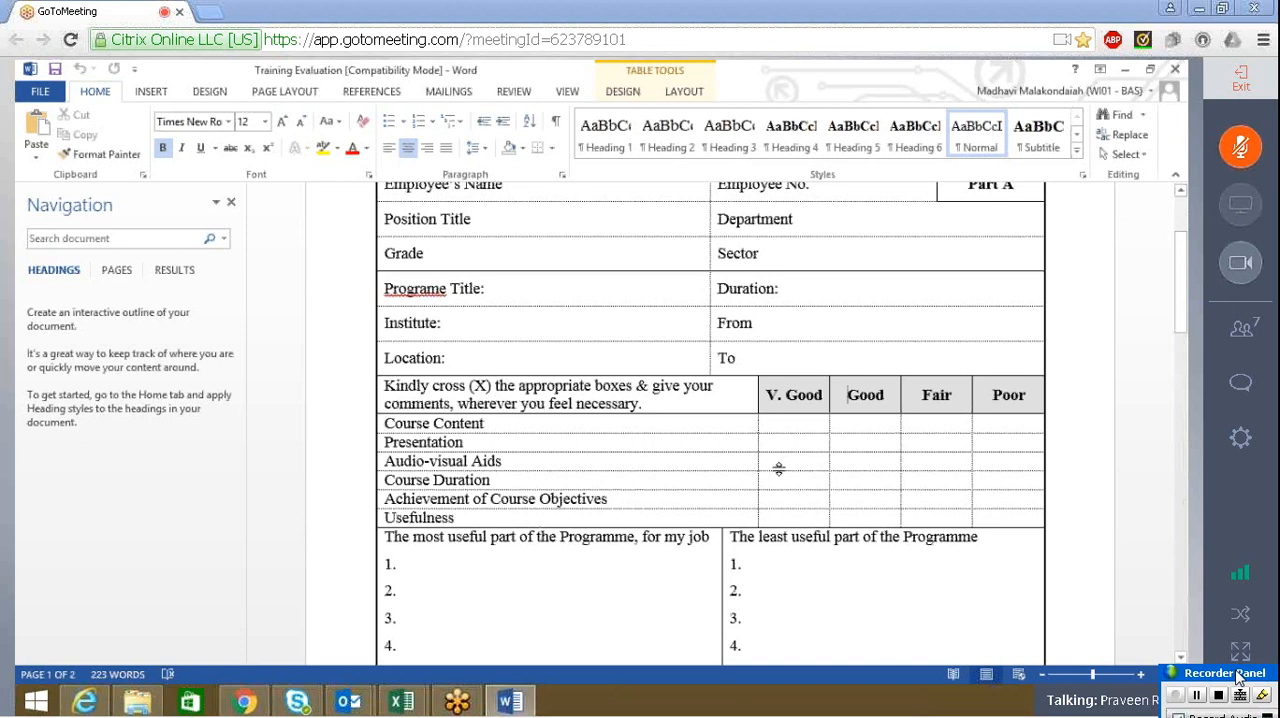
click(1125, 70)
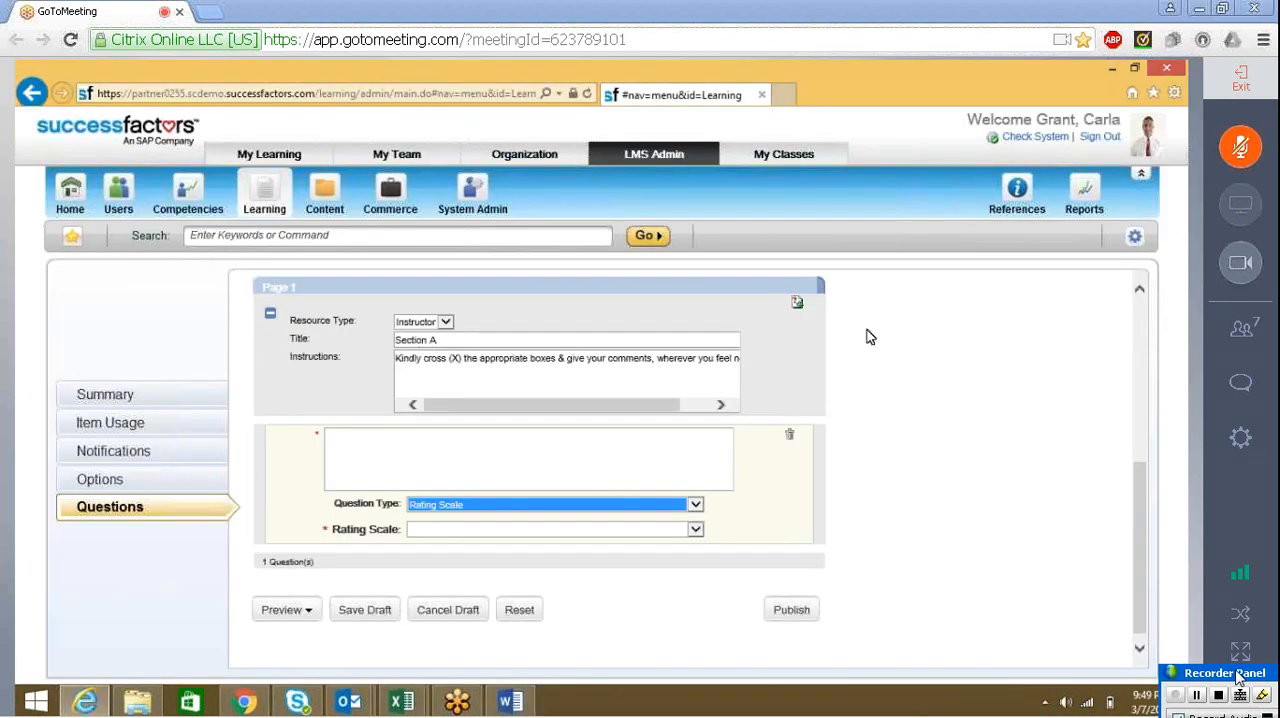
click(673, 528)
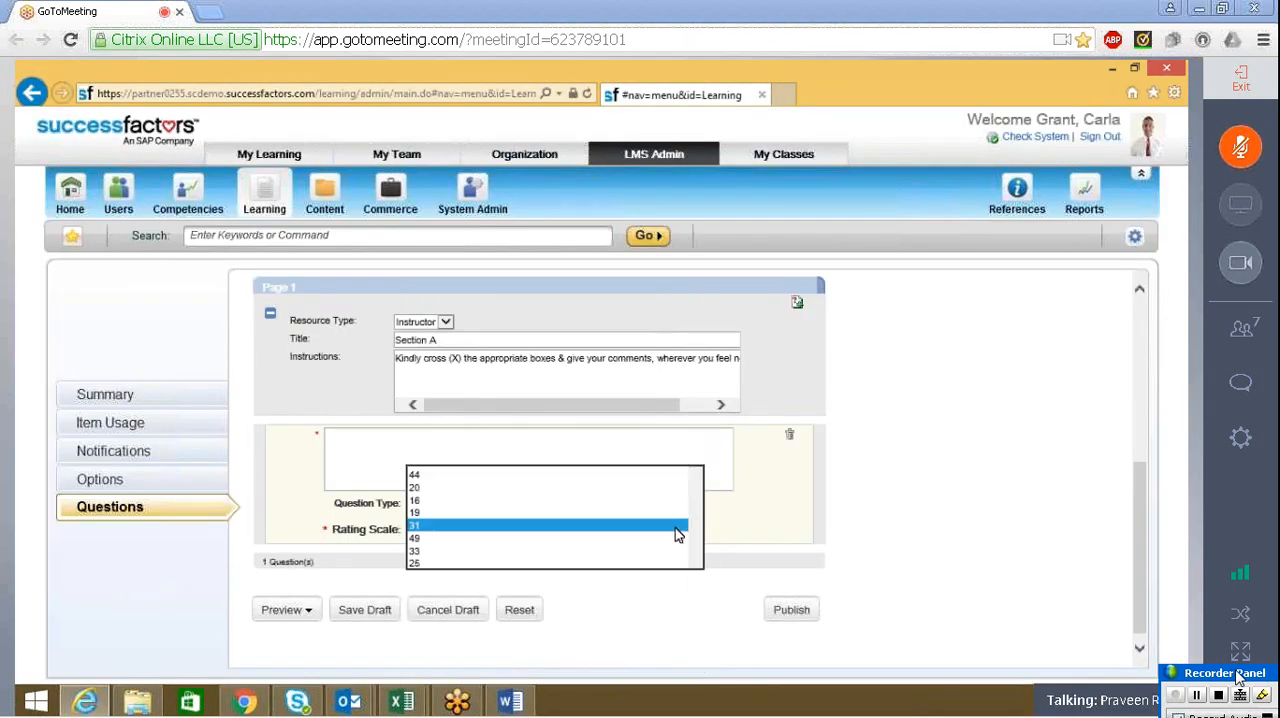
click(676, 525)
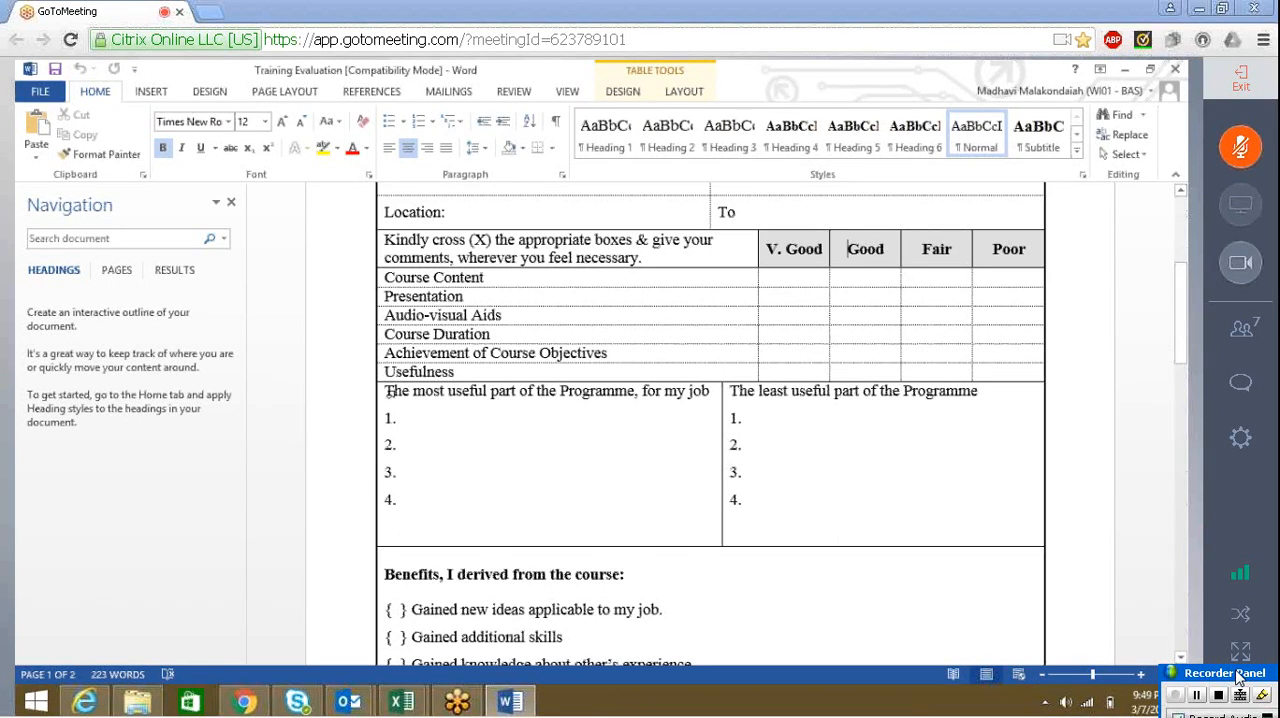
Copy "The most useful part of the Programme, for my job" from the Word form into the survey question text
click(396, 397)
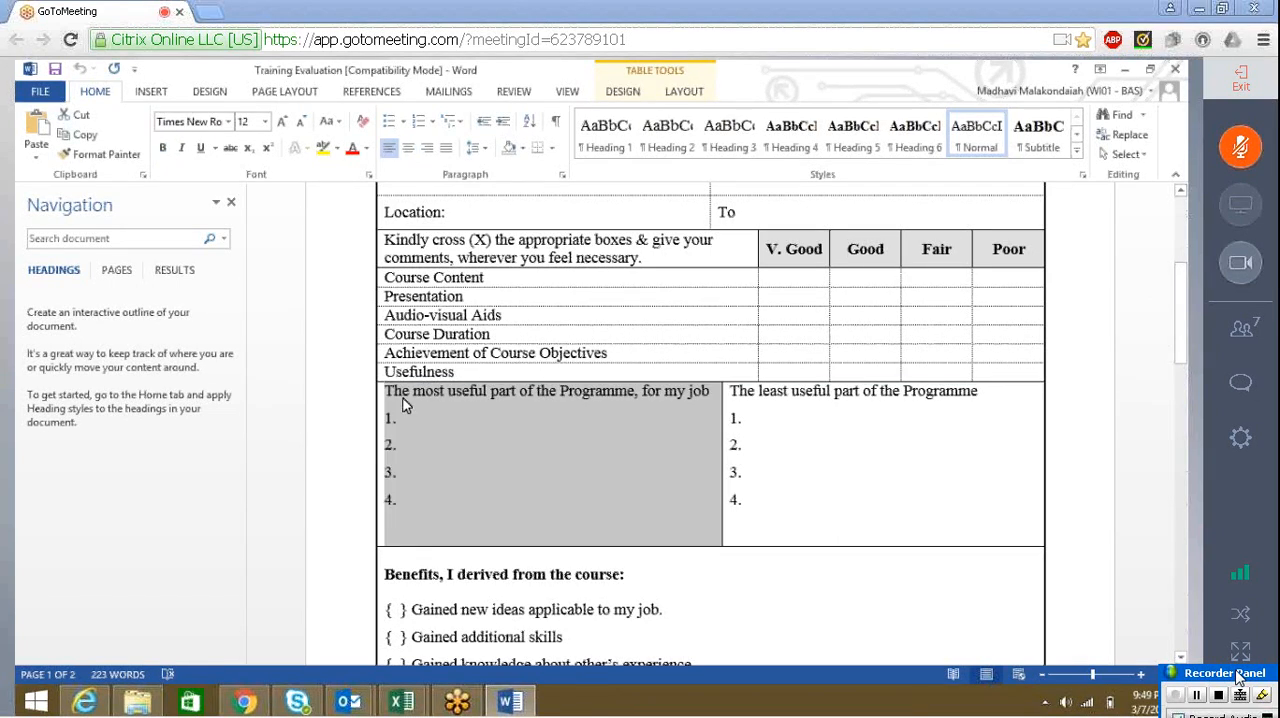
click(396, 393)
drag(387, 391, 703, 391)
key(ctrl+c)
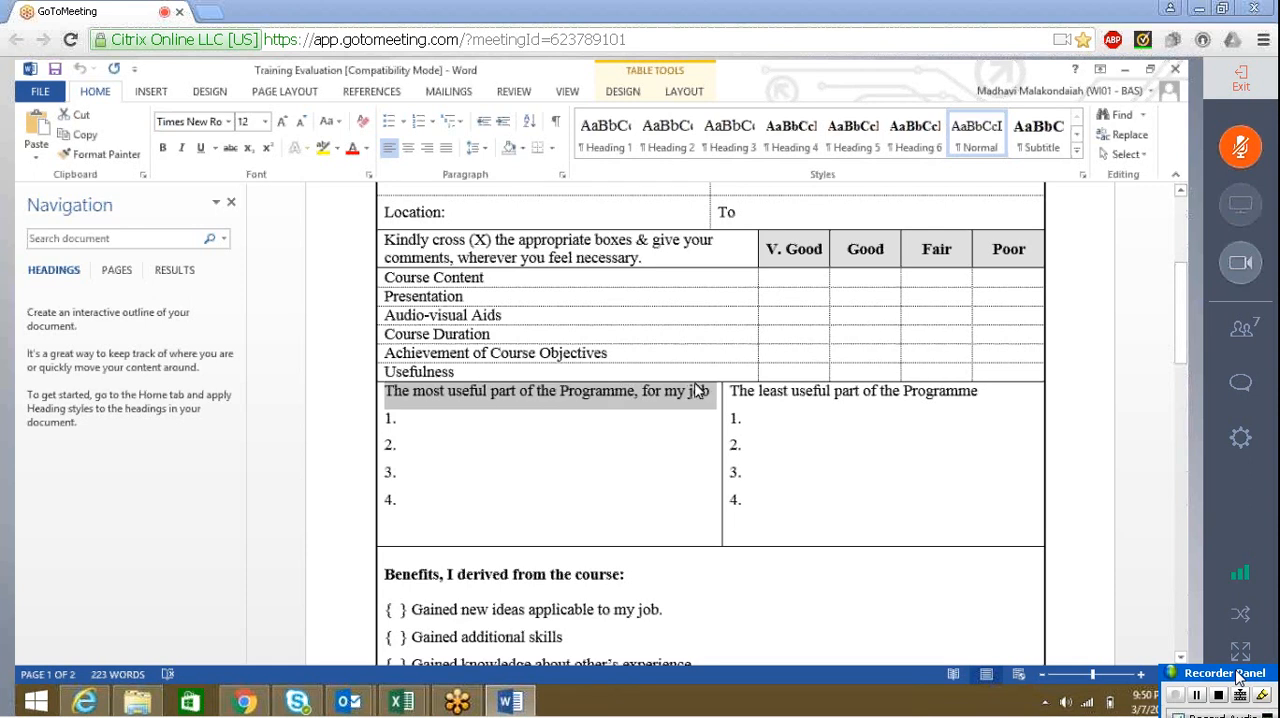
key(alt+Tab)
click(417, 457)
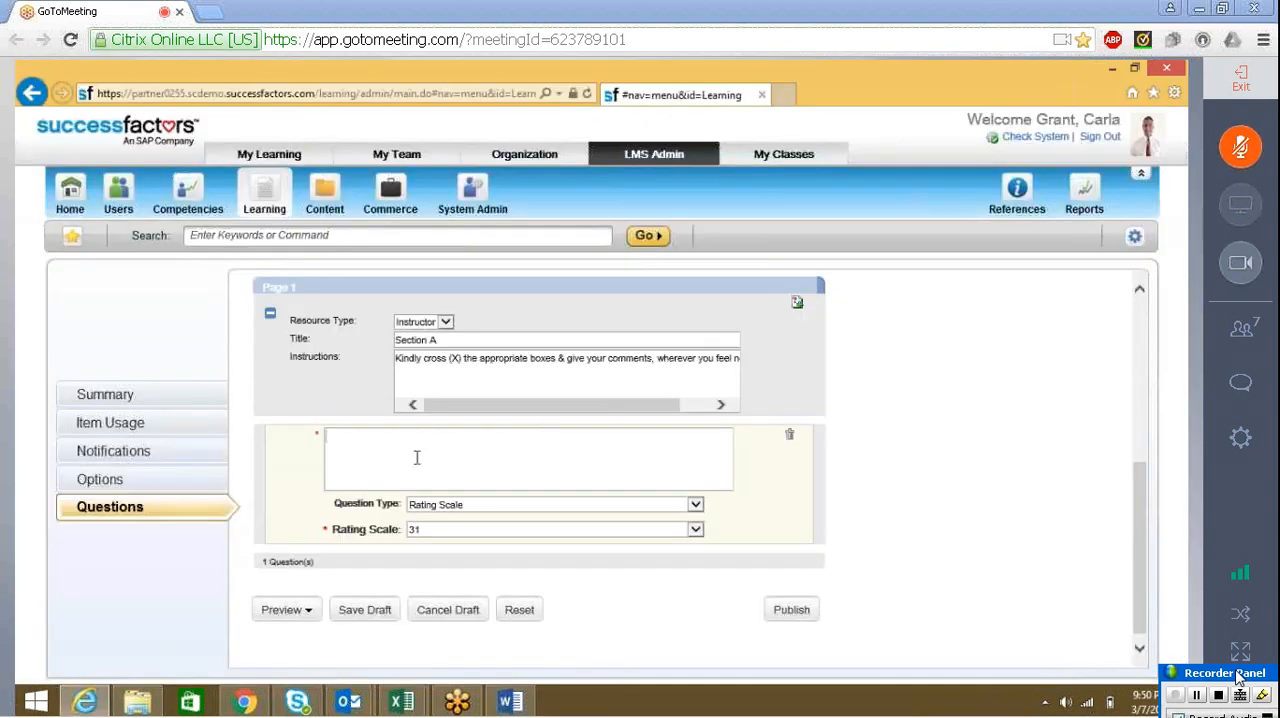
key(ctrl+v)
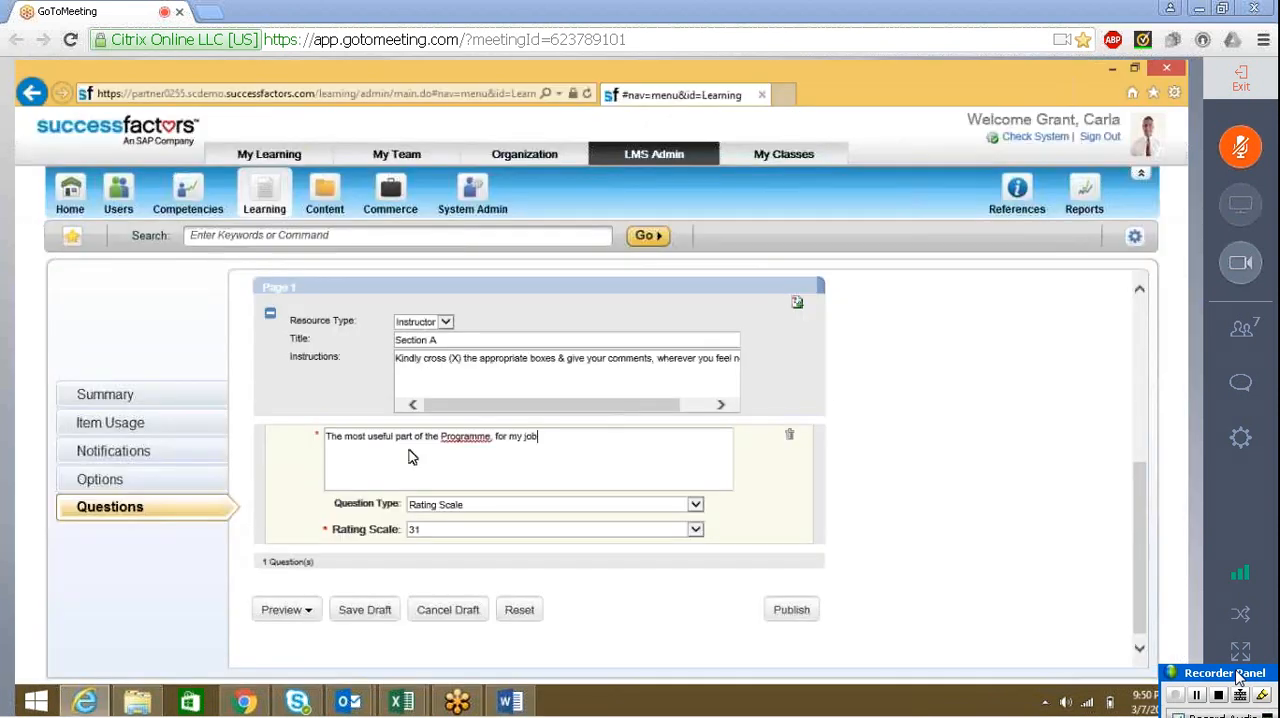
Correct "Programme" to "Program" in the text of the first question
click(479, 434)
key(BackSpace)
key(Delete)
click(517, 437)
Look through the rating scales offered for the question, keep the current choice and save the survey draft
click(466, 530)
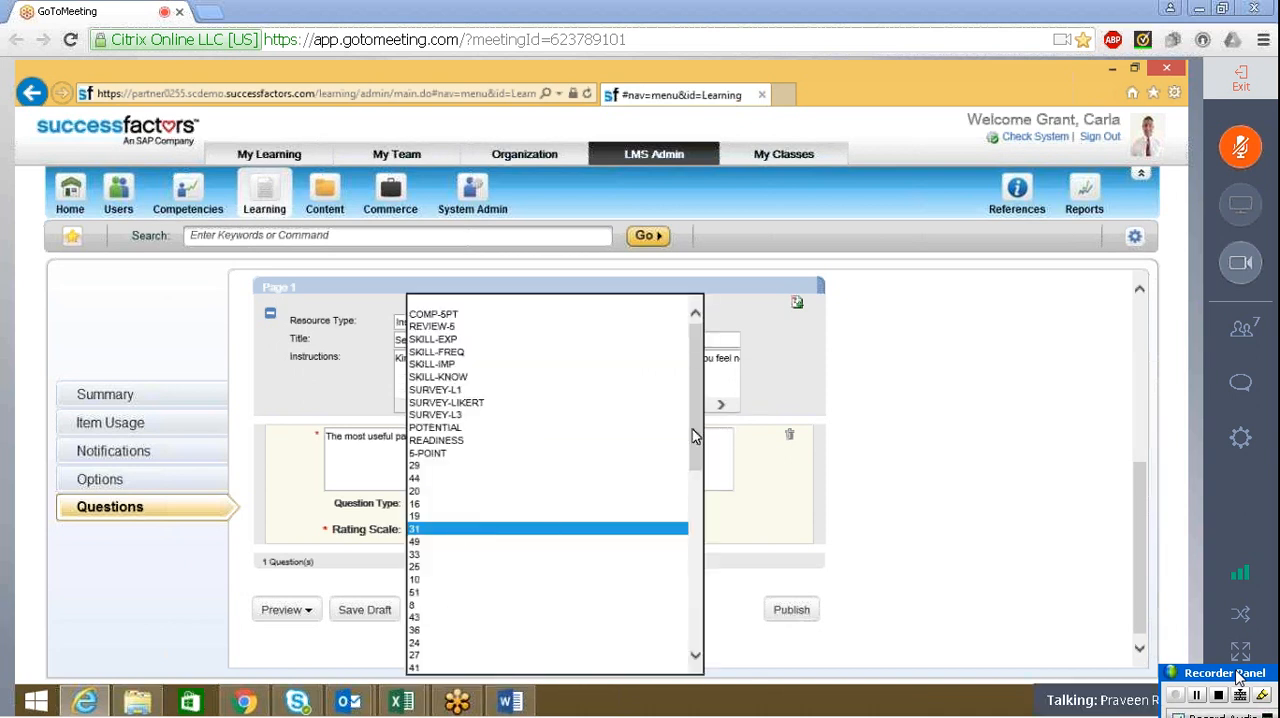
scroll(696, 576, down, 2)
click(696, 576)
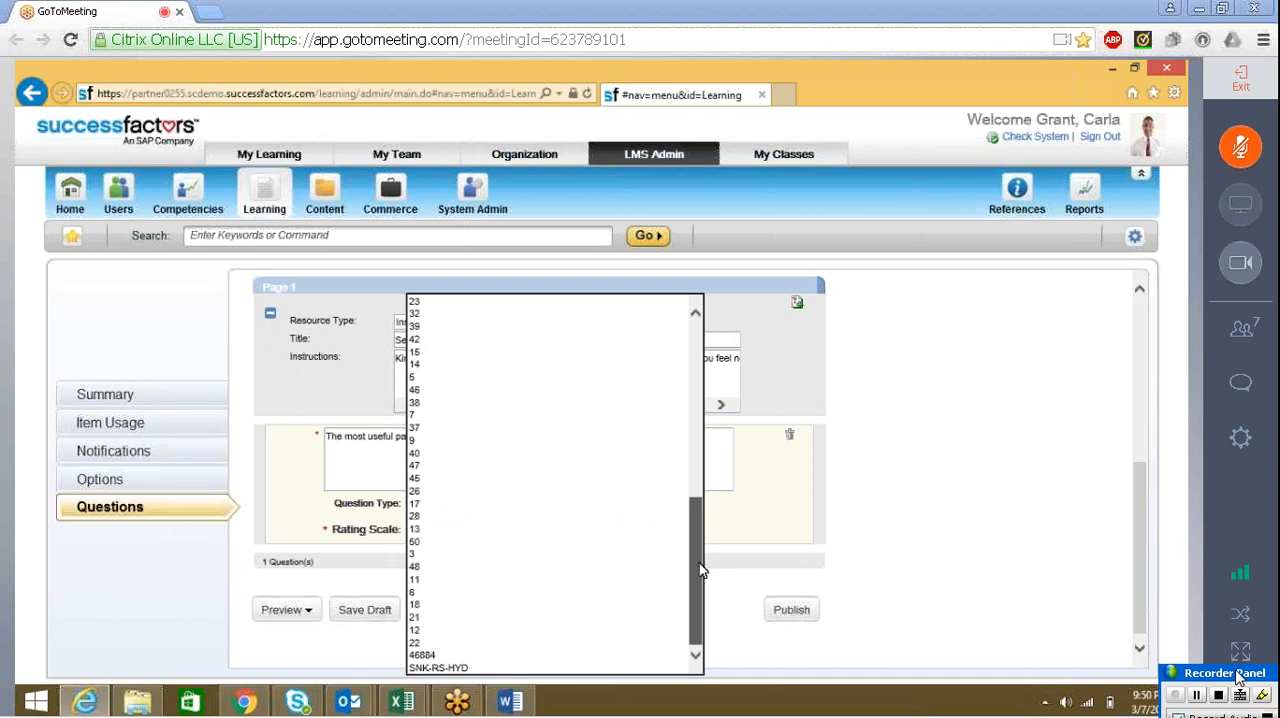
drag(700, 570, 735, 380)
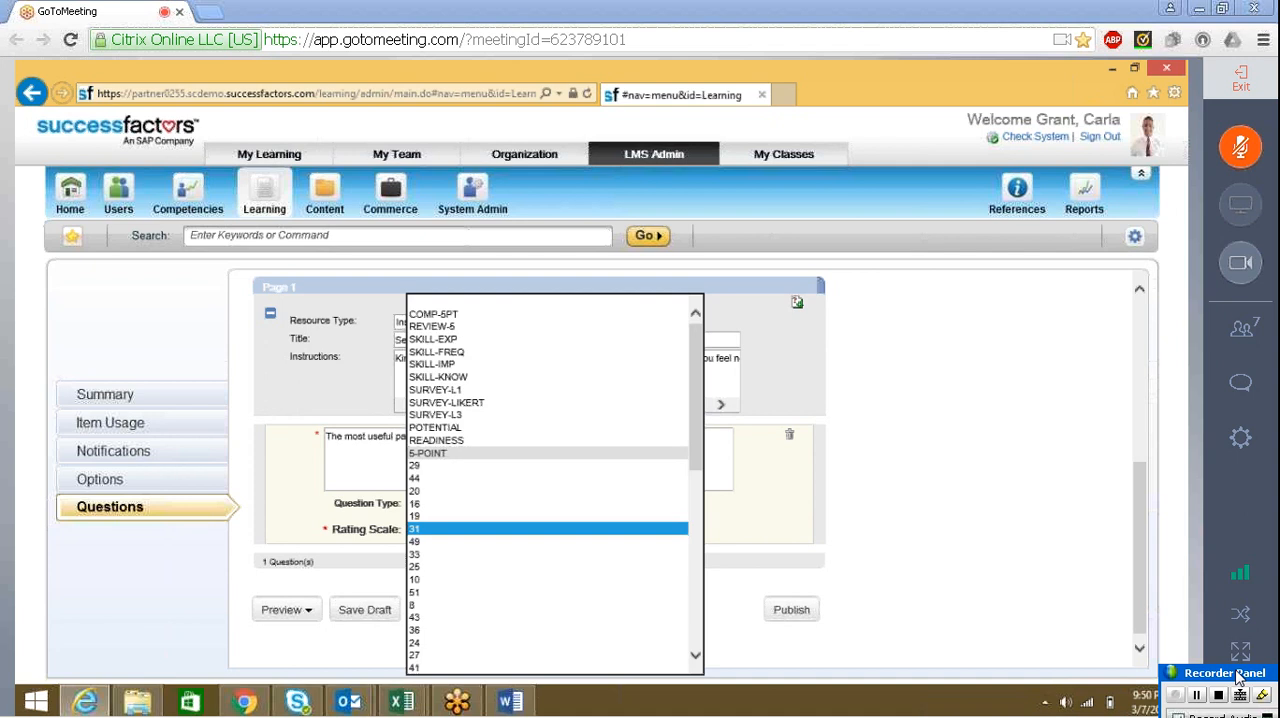
click(870, 345)
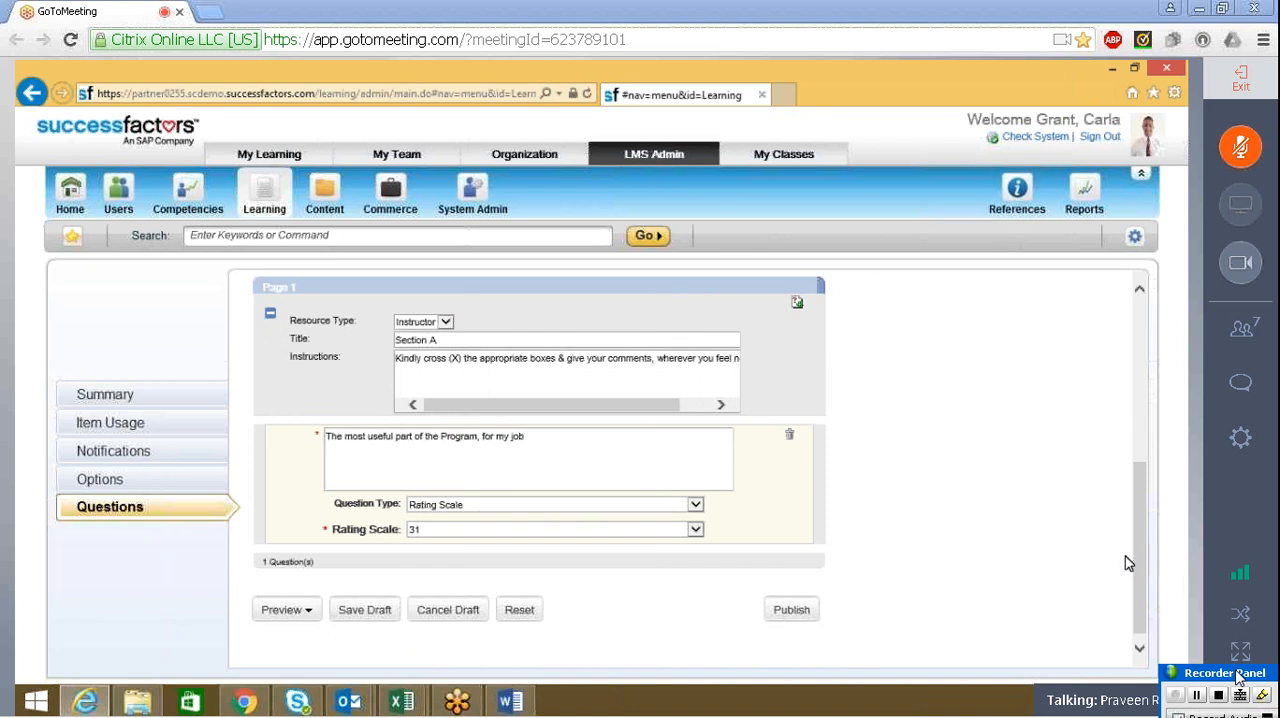
click(362, 614)
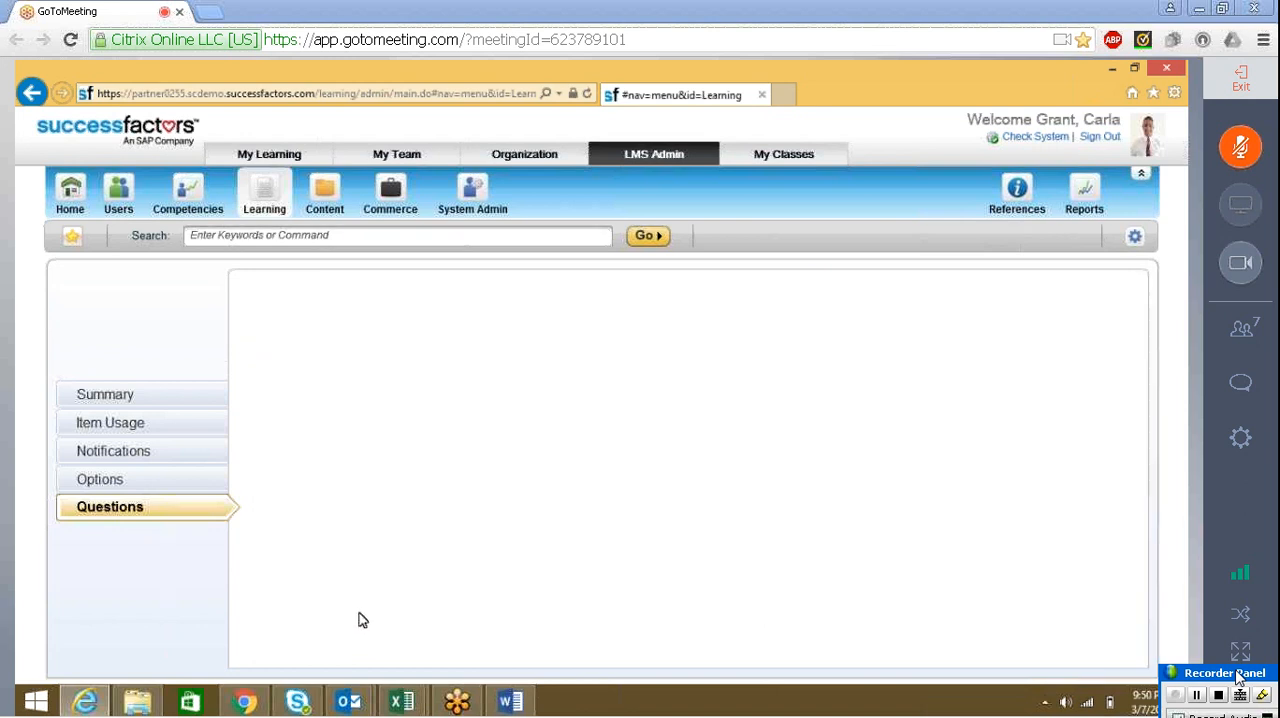
Open the Rating Scales references under System Admin and list all existing rating scales
click(1025, 203)
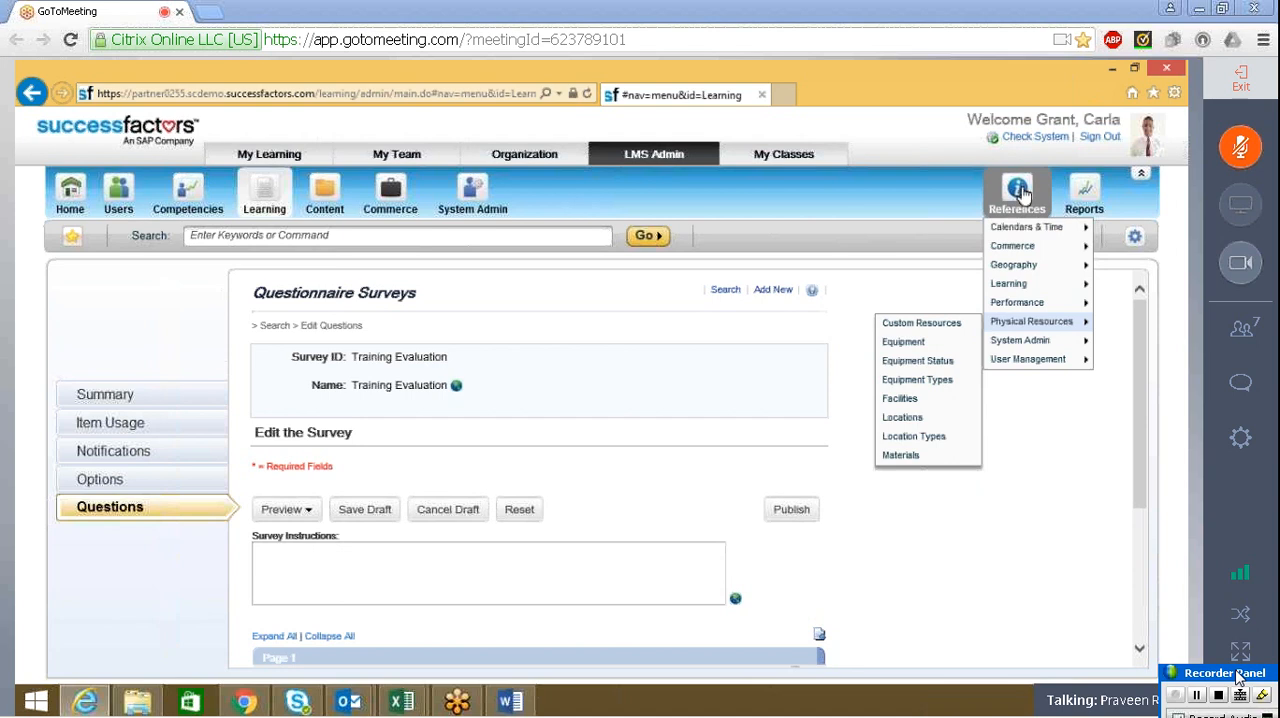
mouse_move(1000, 345)
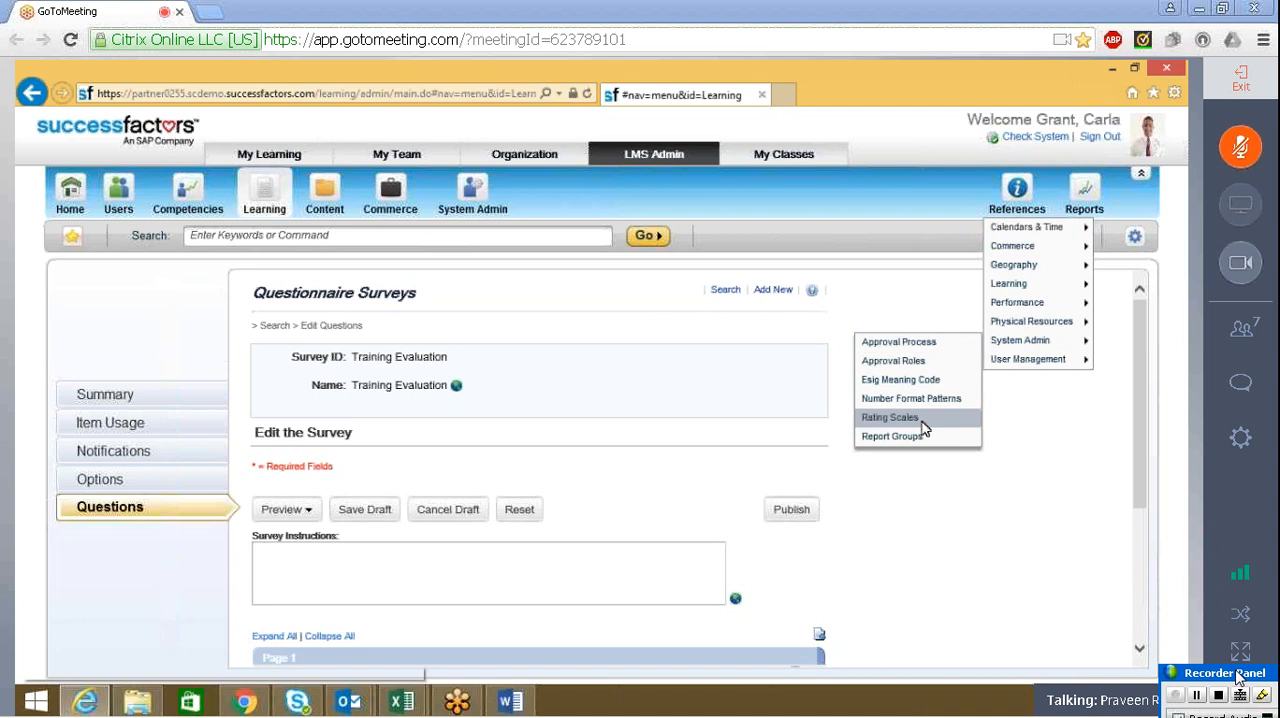
click(920, 417)
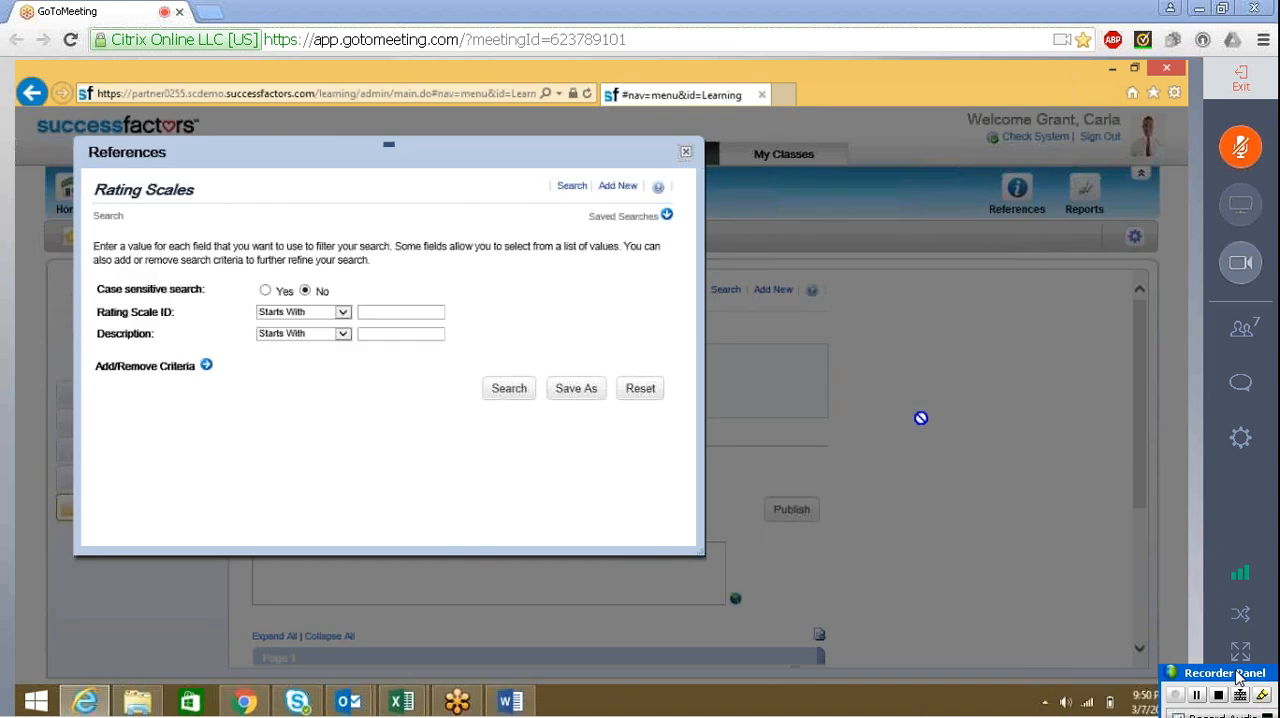
click(508, 390)
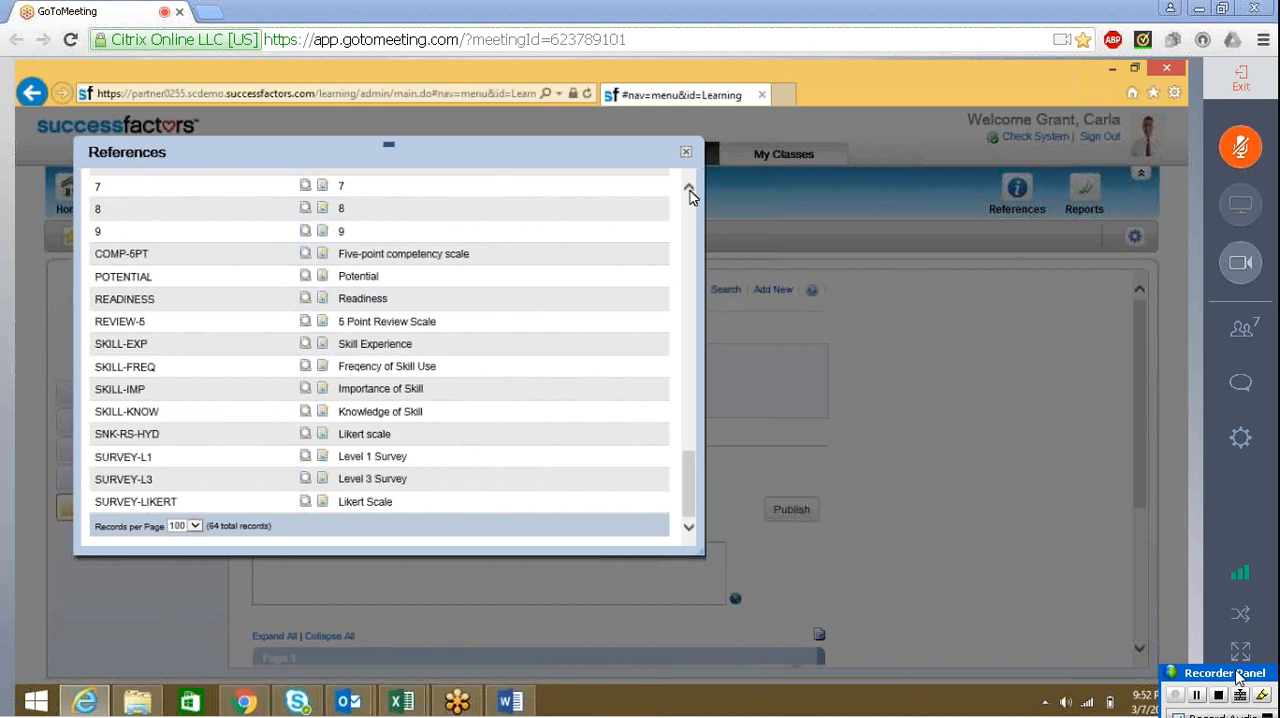
scroll(690, 199, up, 15)
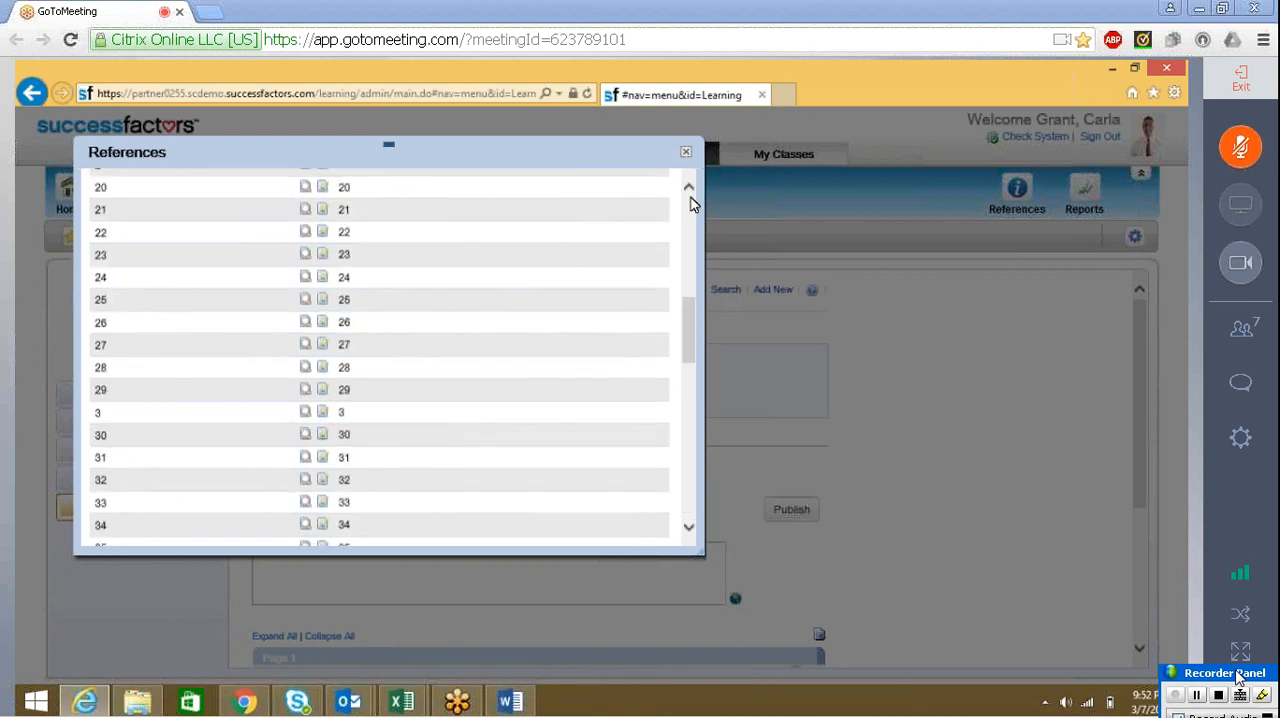
Start a new rating scale reference with the ID "Rating Scale" and the description "Rating Scale 1-4"
click(613, 192)
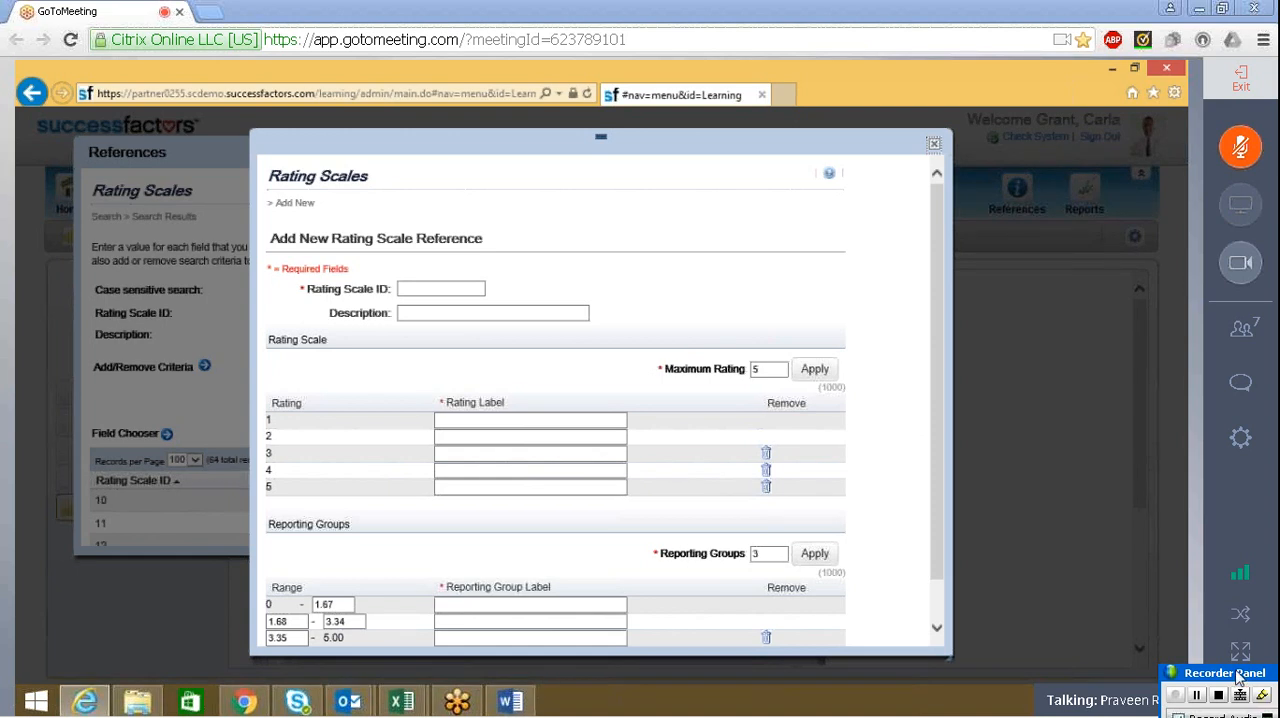
click(427, 289)
text(Rating)
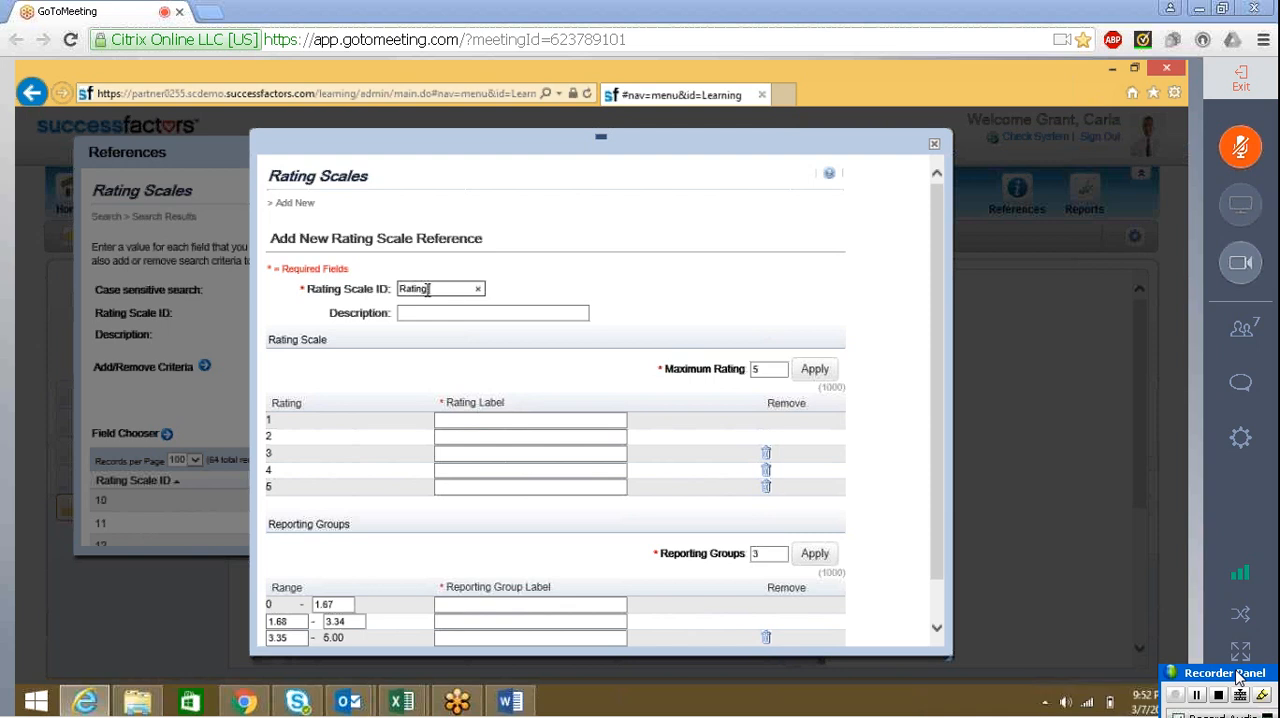
text( Scale)
key(Tab)
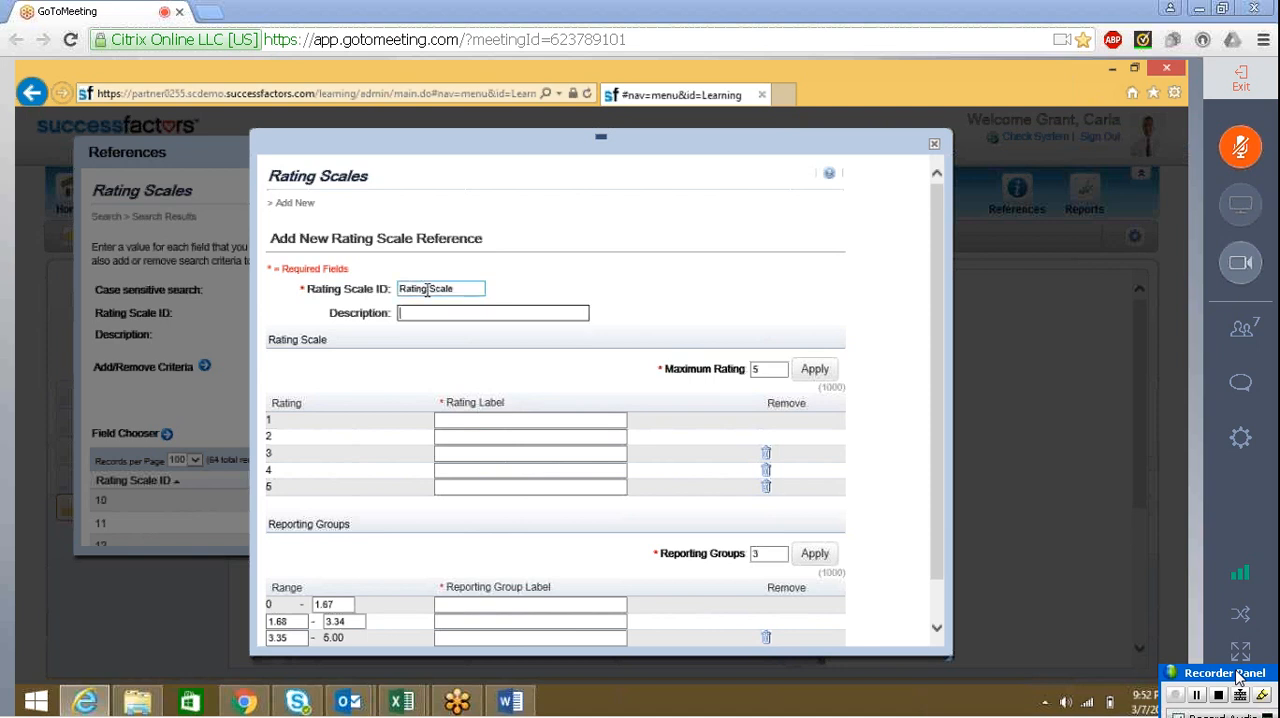
text(Rating Scale)
text(1-4)
Label rating 1 "Poor", rating 2 "Fair" and rating 3 "Good", following the rating headings in the Word form
click(572, 457)
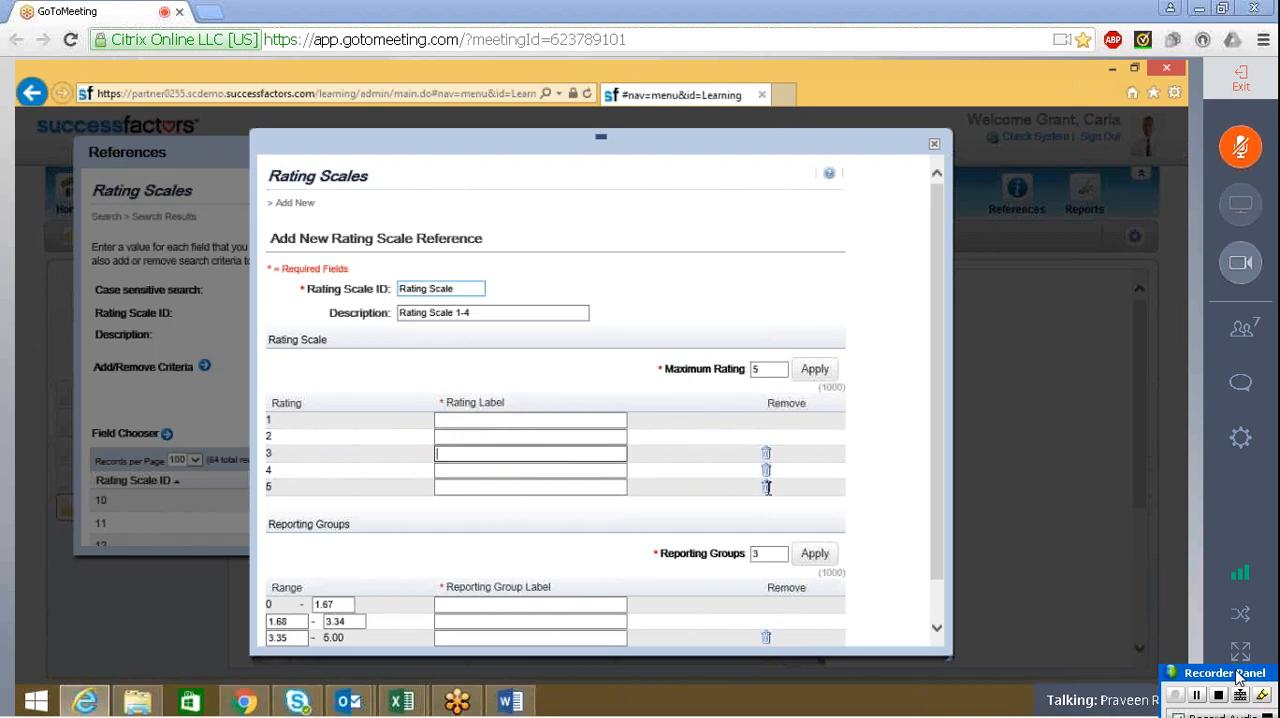
click(530, 422)
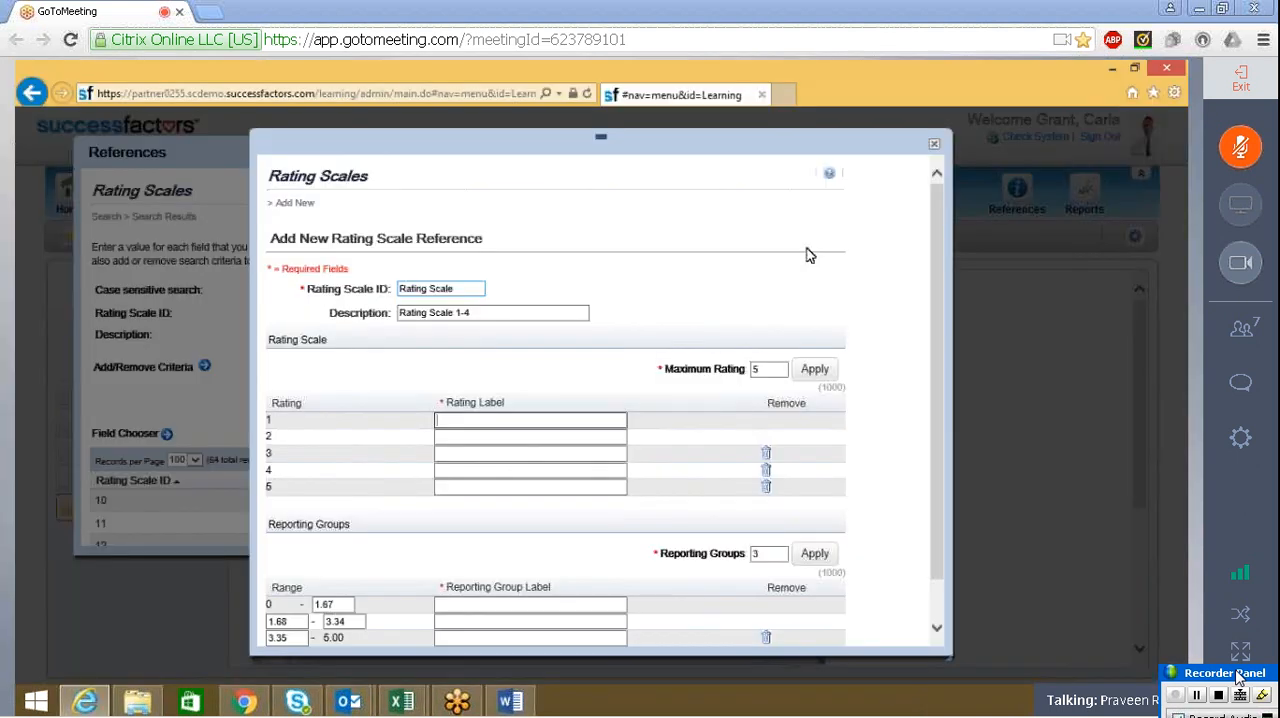
text(Poor)
key(Tab)
key(alt+Tab)
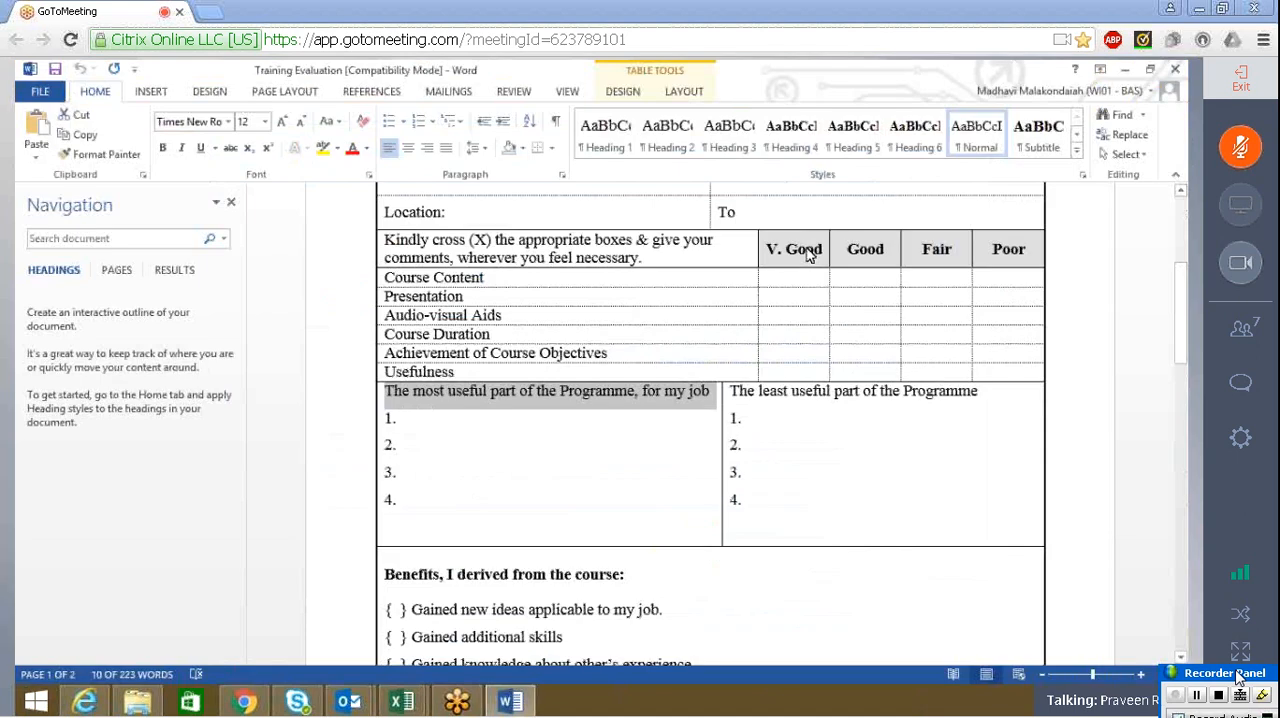
key(alt+Tab)
text(air)
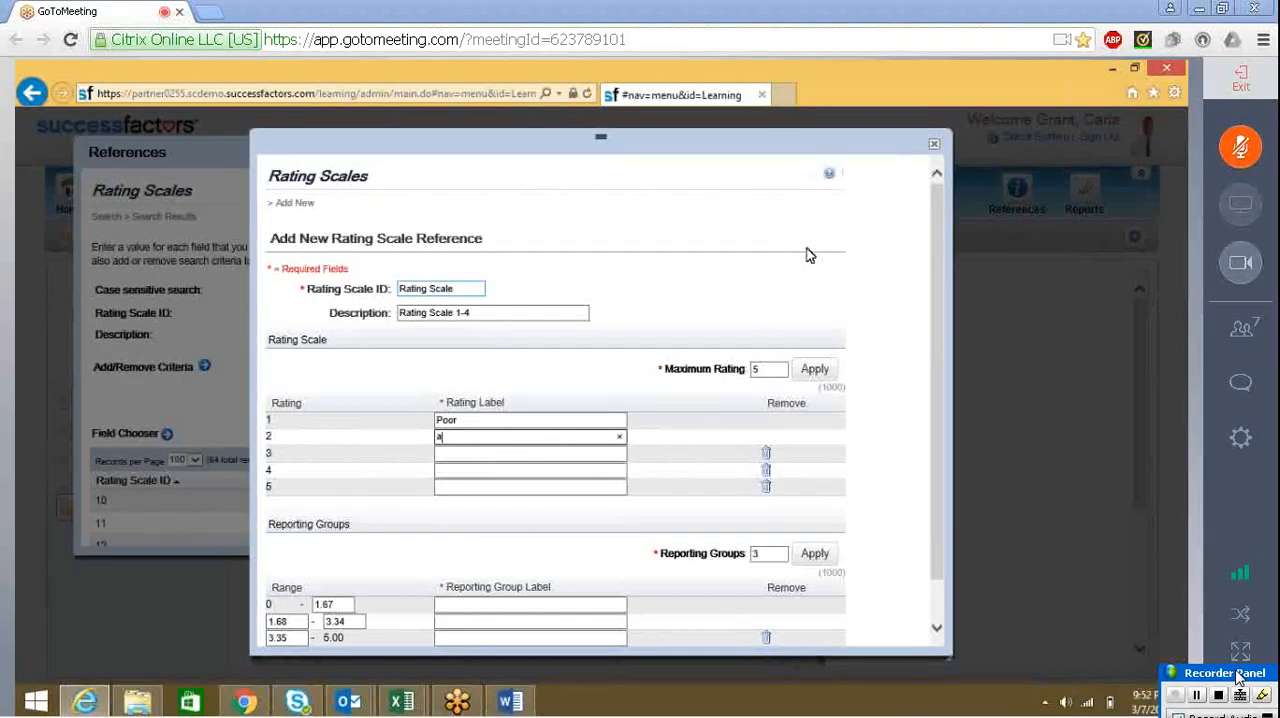
key(BackSpace)
key(BackSpace)
key(BackSpace)
text(Fair)
key(Tab)
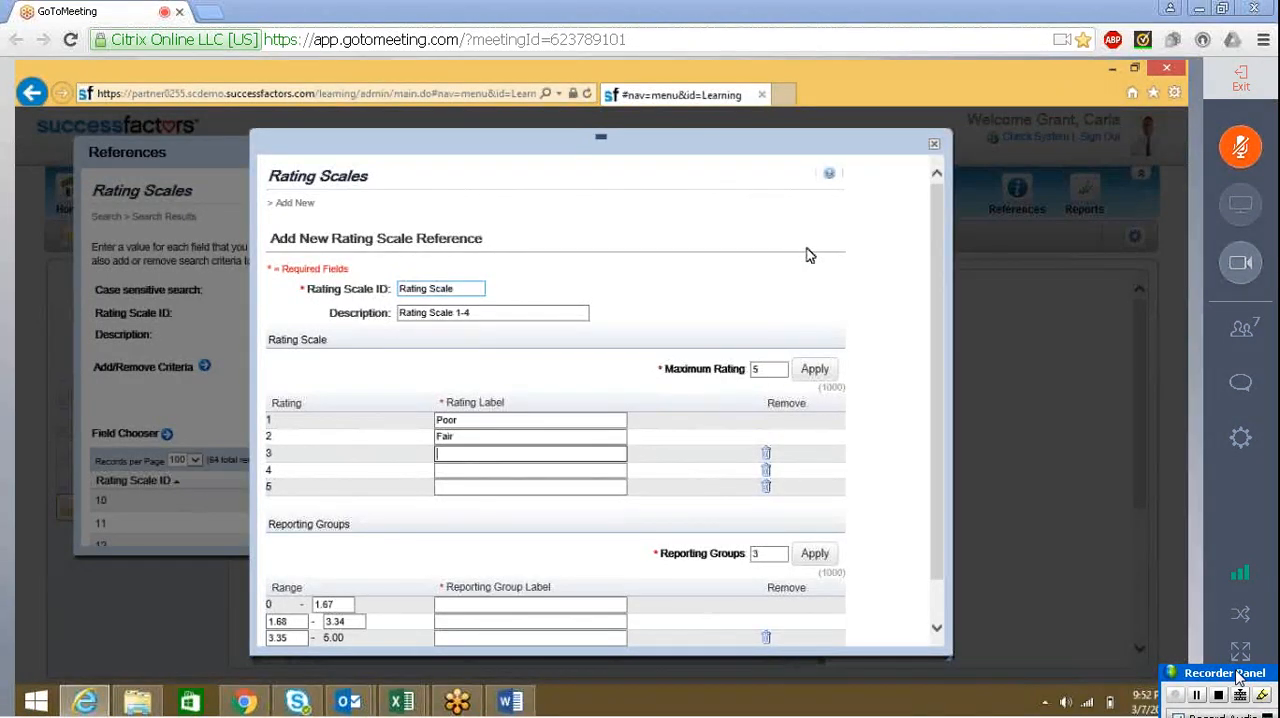
text(Good)
key(Tab)
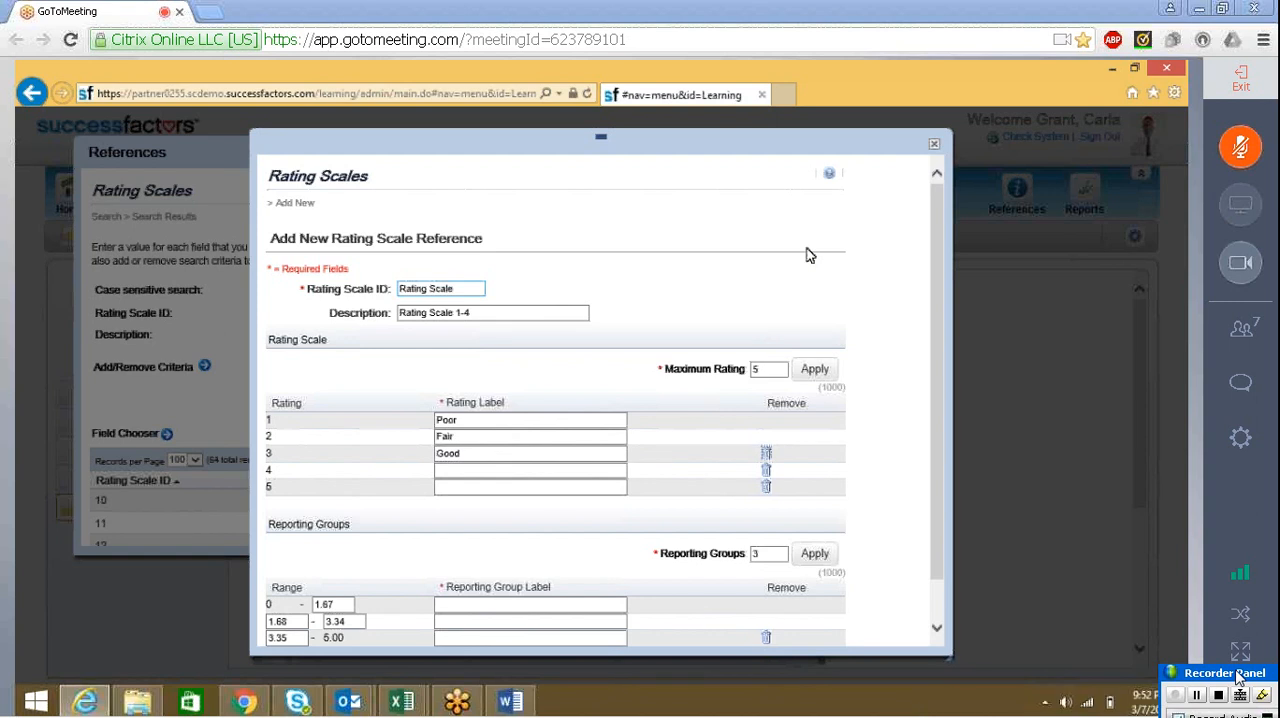
Label rating 4 "Very Good" and remove the fifth rating from the scale
key(Tab)
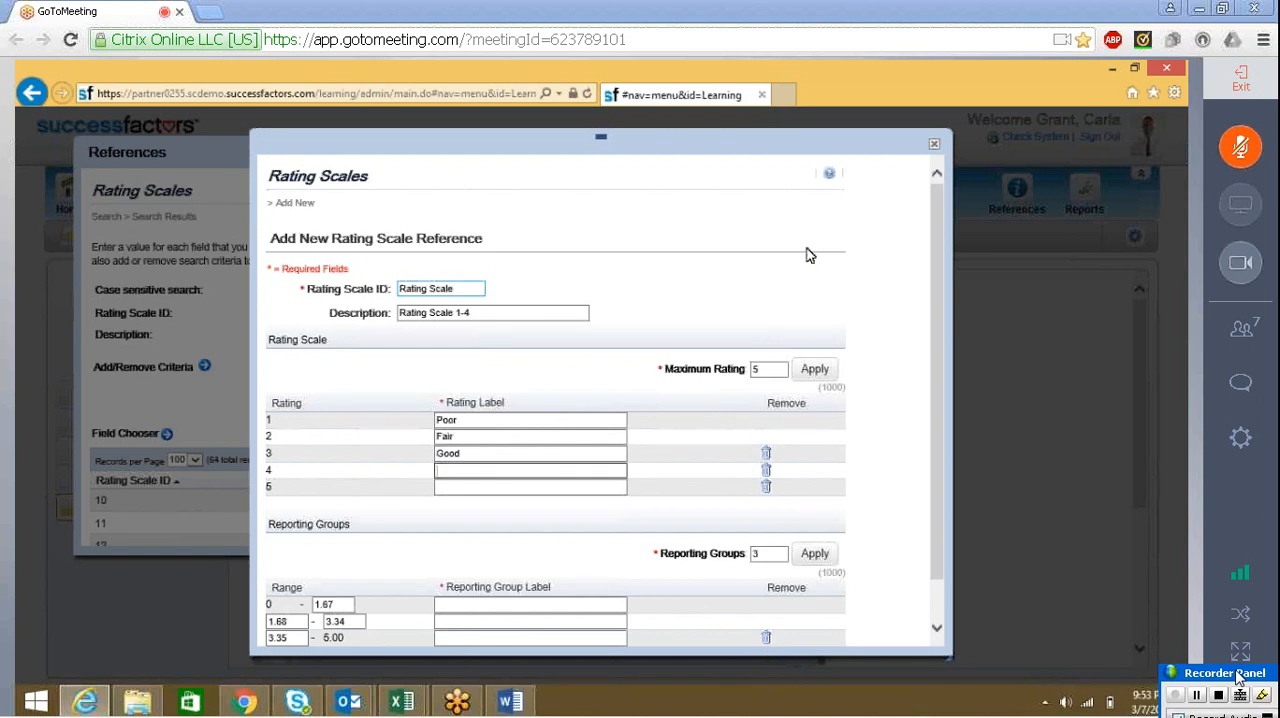
text(VEry )
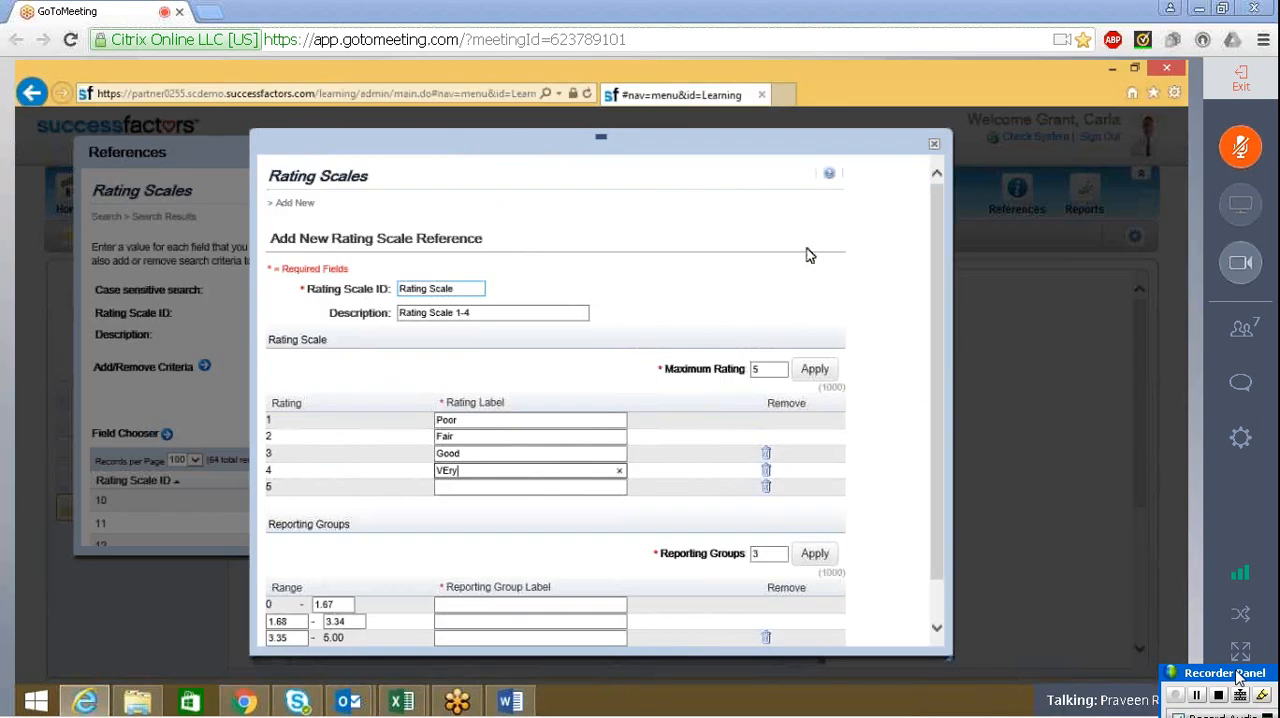
text(Good)
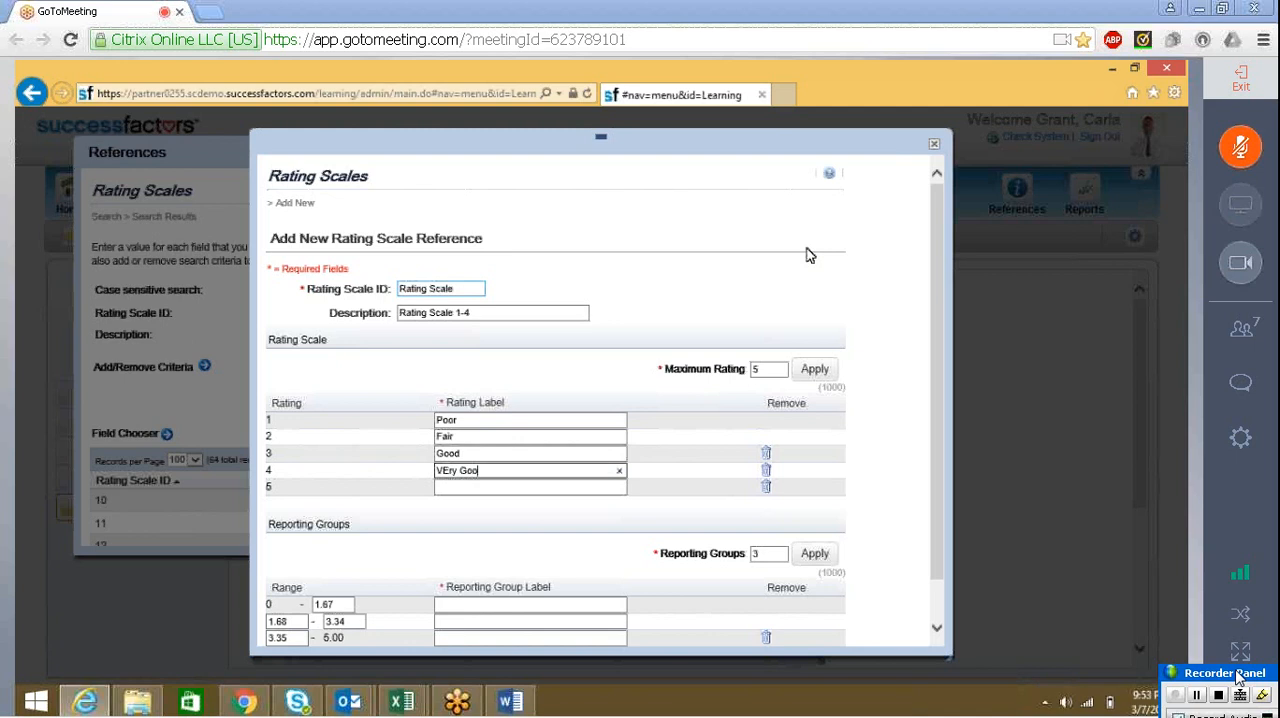
key(Left)
key(Left)
key(Left)
key(Left)
key(Left)
key(BackSpace)
text(e)
click(766, 489)
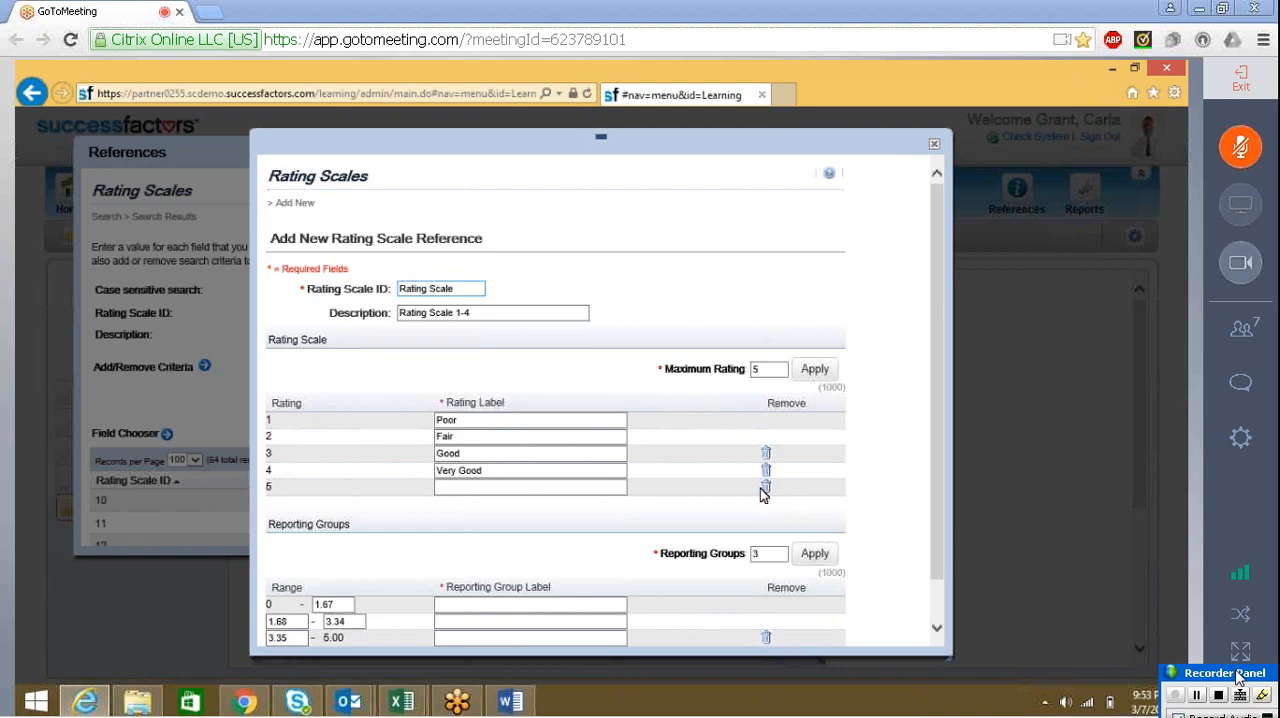
click(764, 489)
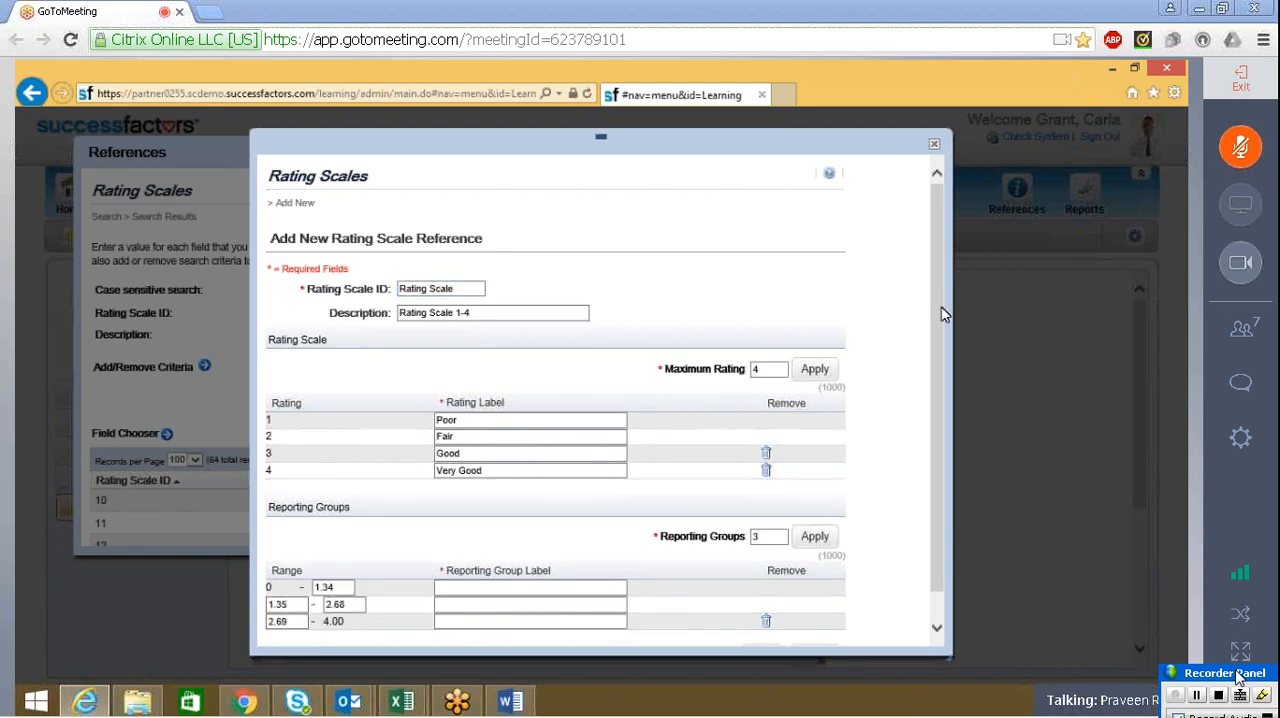
Label the three reporting groups 1, 2 and 3 in ascending order of range
scroll(943, 325, down, 1)
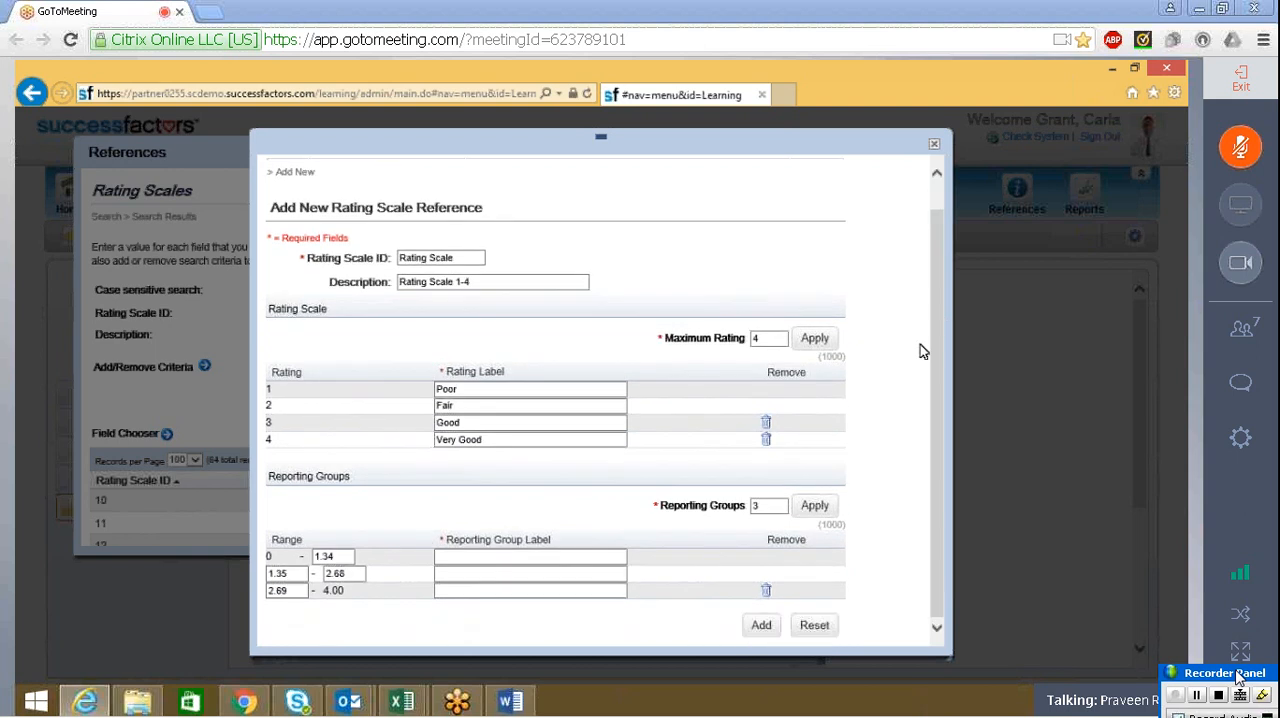
click(469, 556)
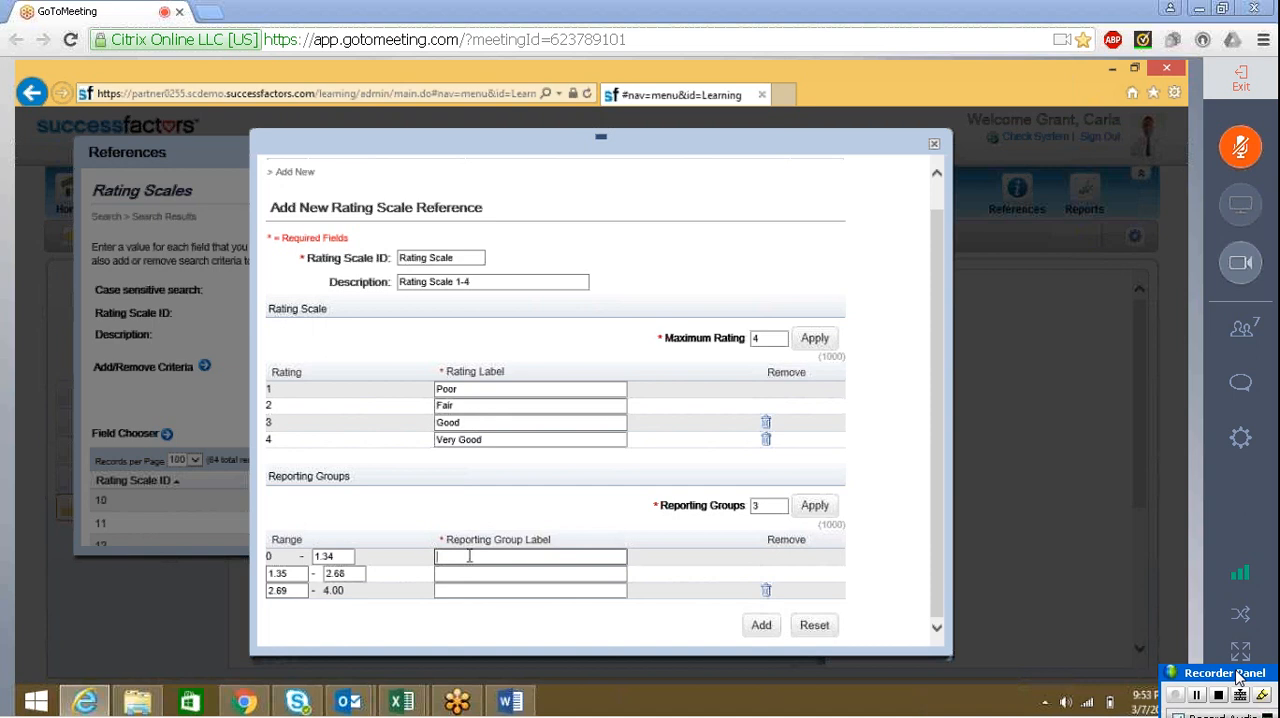
text(1)
key(Tab)
key(Tab)
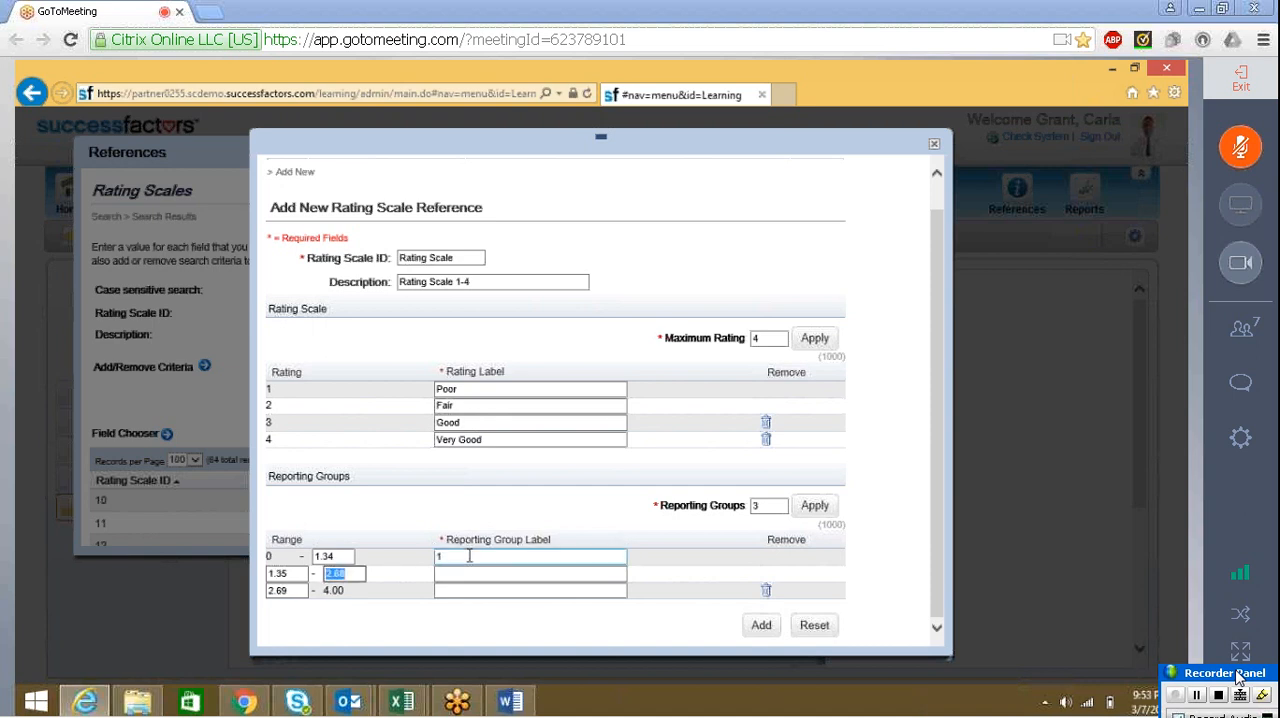
key(Tab)
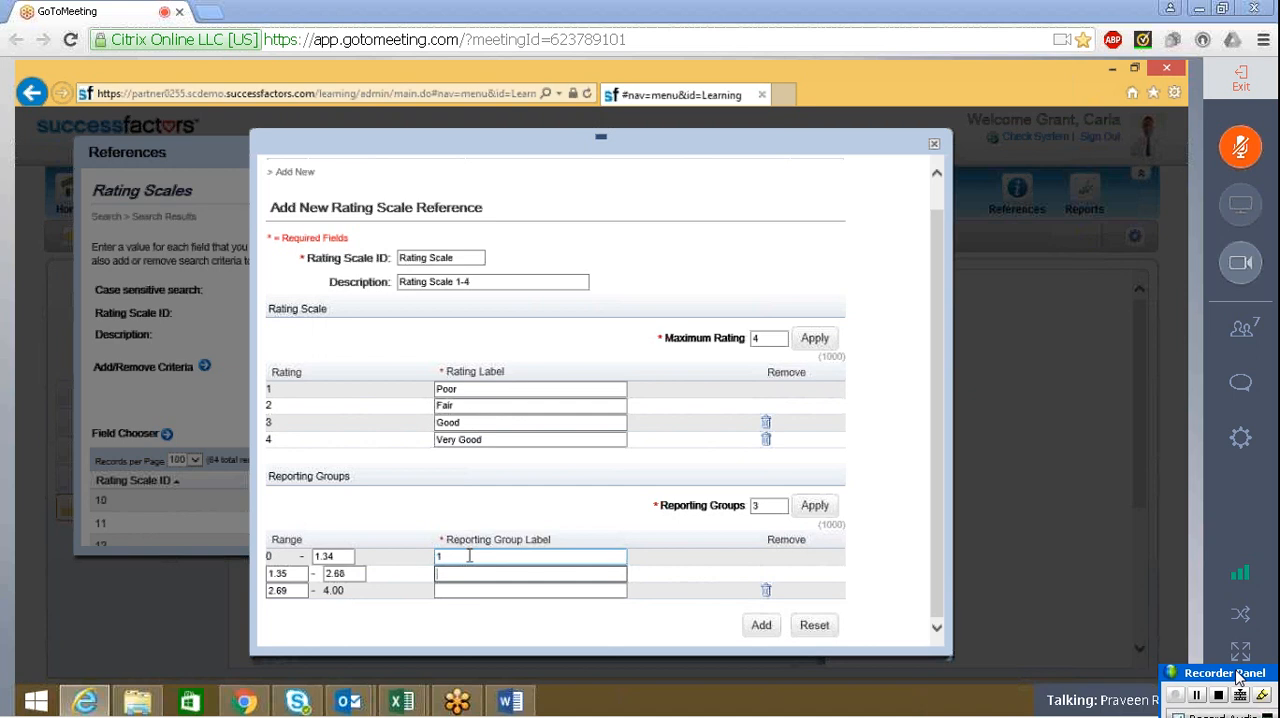
text(2)
key(Tab)
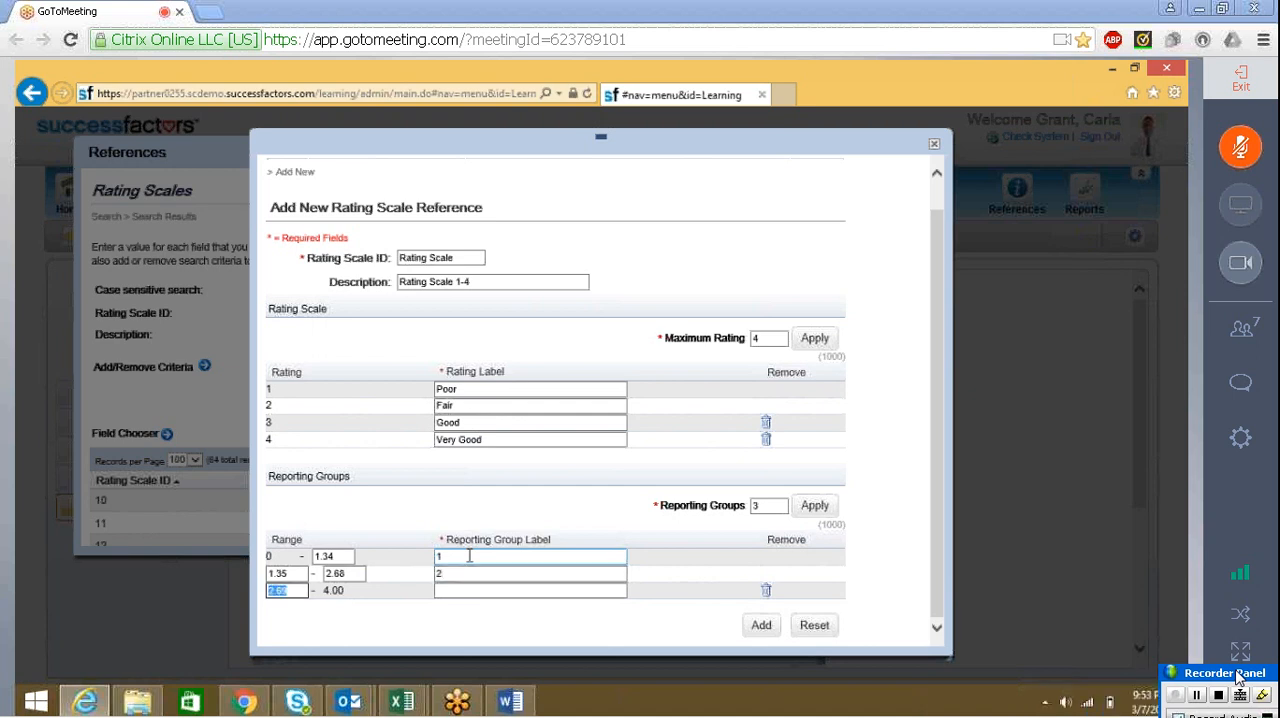
key(Tab)
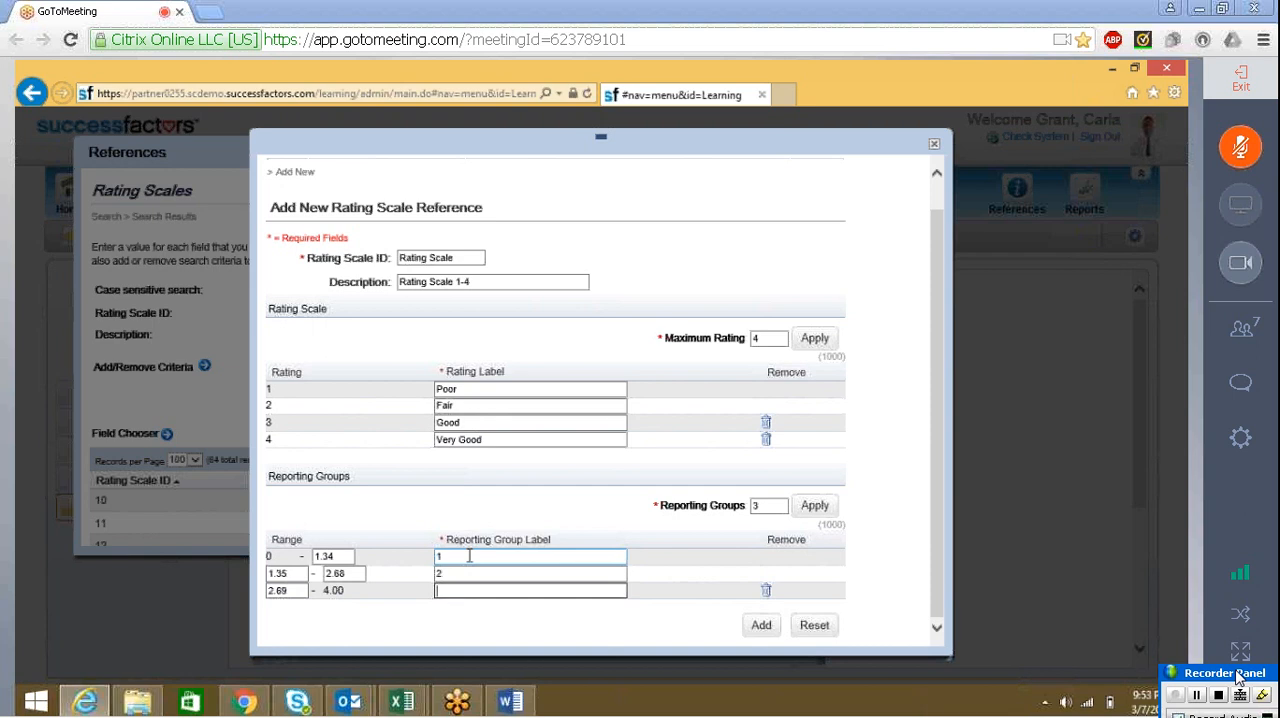
text(3)
Change the labels of the second and third reporting groups to 3 and 4, and add the new rating scale
key(shift+Tab)
key(shift+Tab)
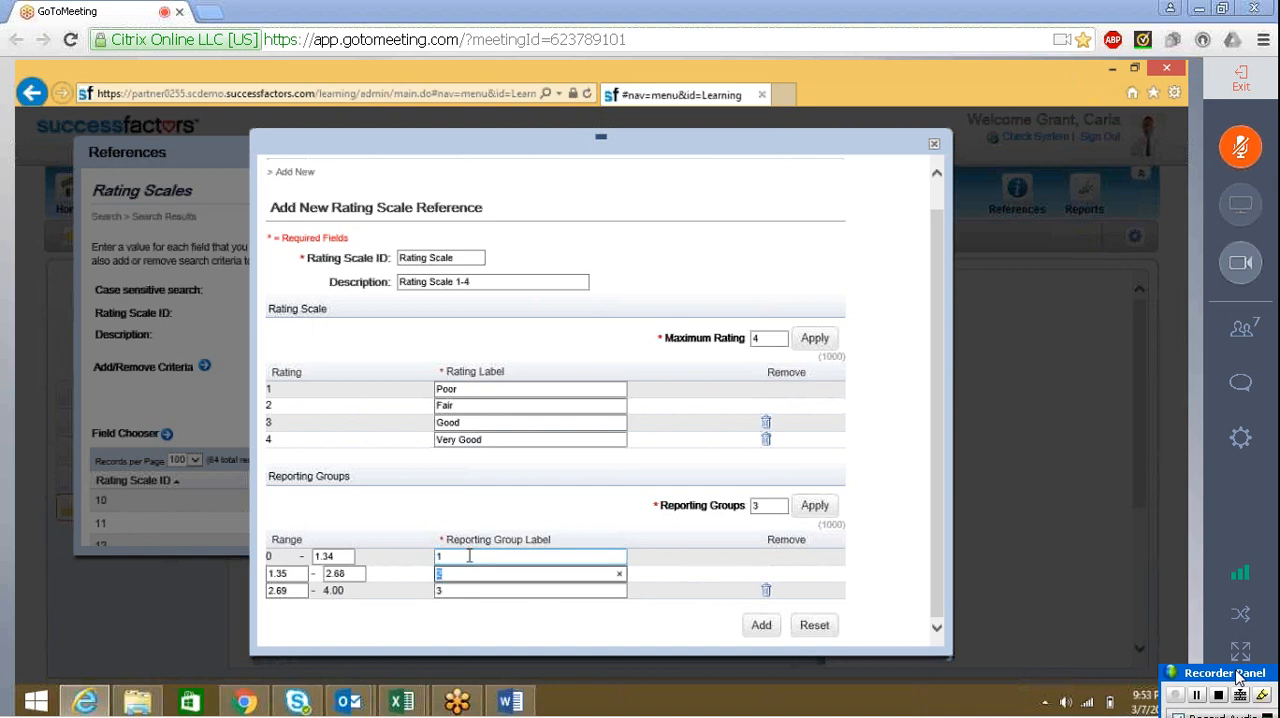
text(3)
key(Tab)
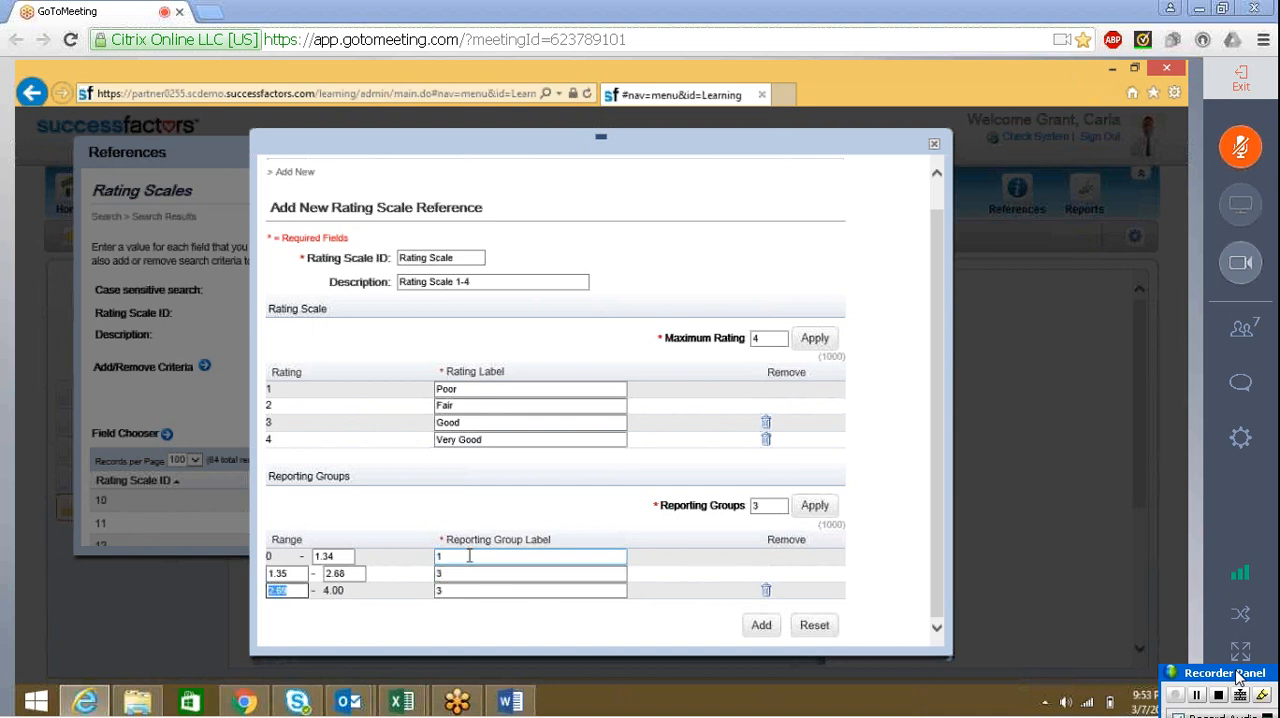
key(Tab)
text(4)
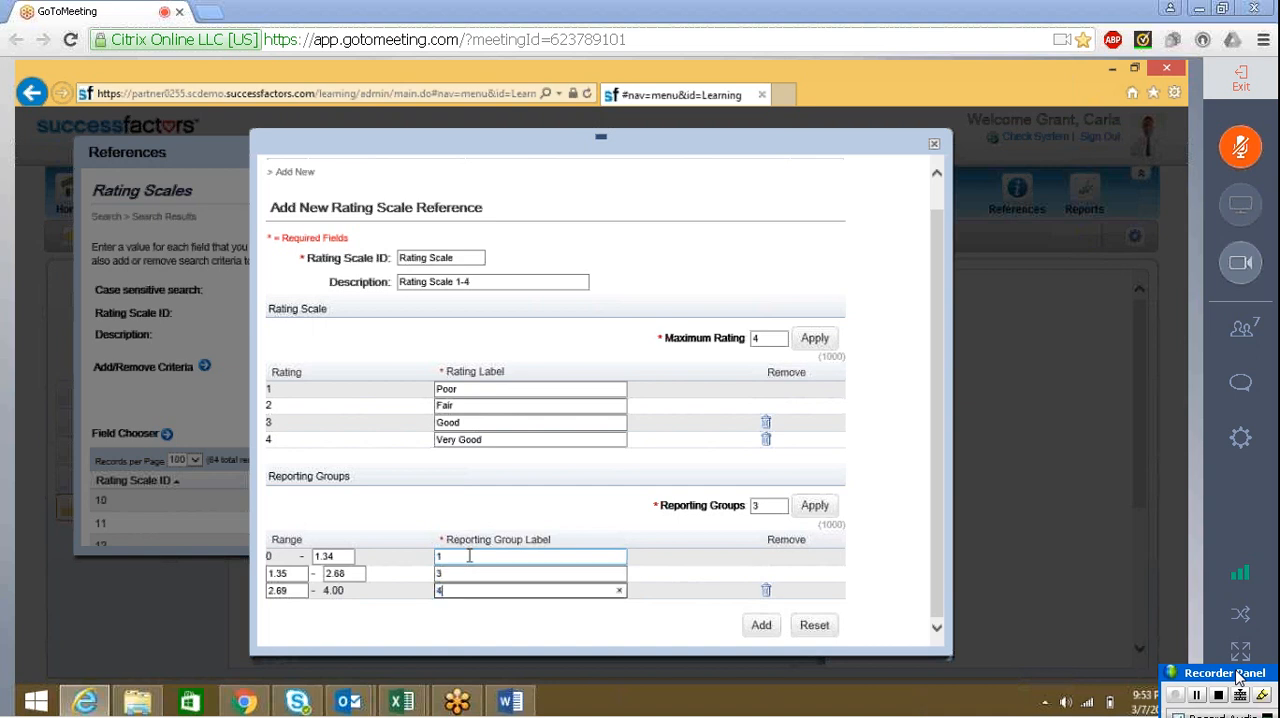
click(763, 627)
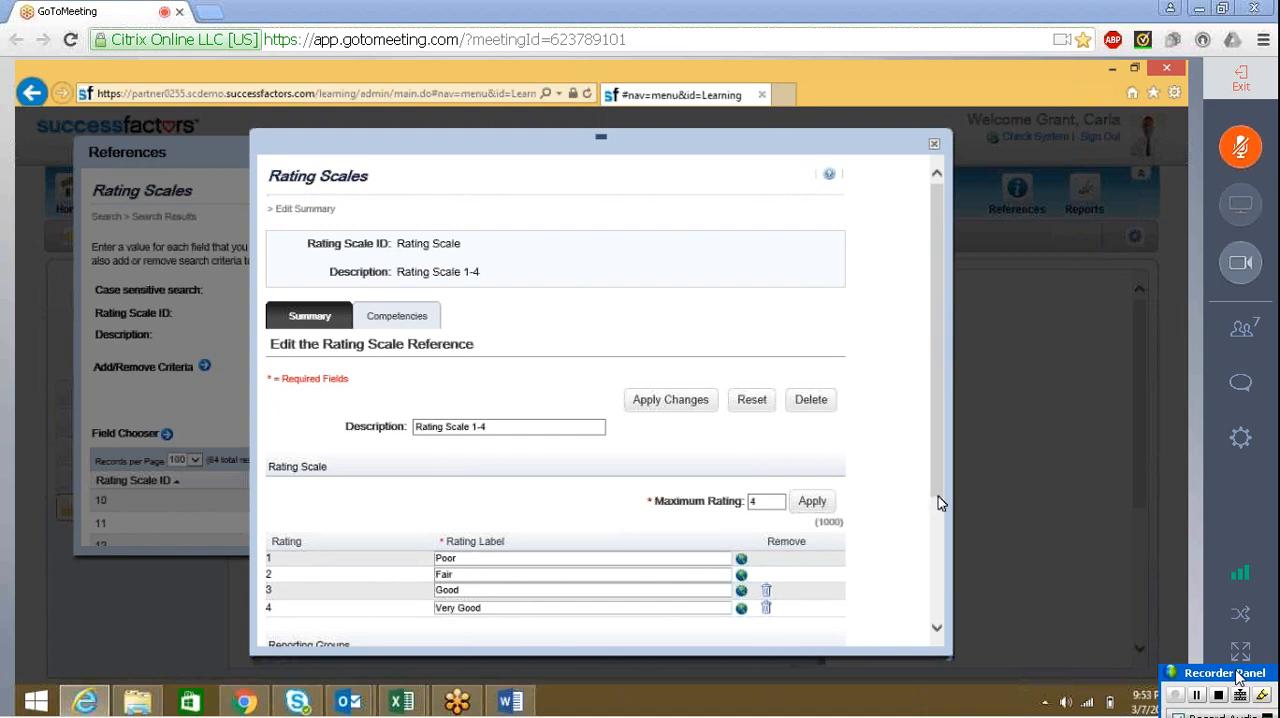
Apply the changes to the Rating Scale 1-4 reference and return to the Training Evaluation survey's questions
scroll(937, 569, down, 3)
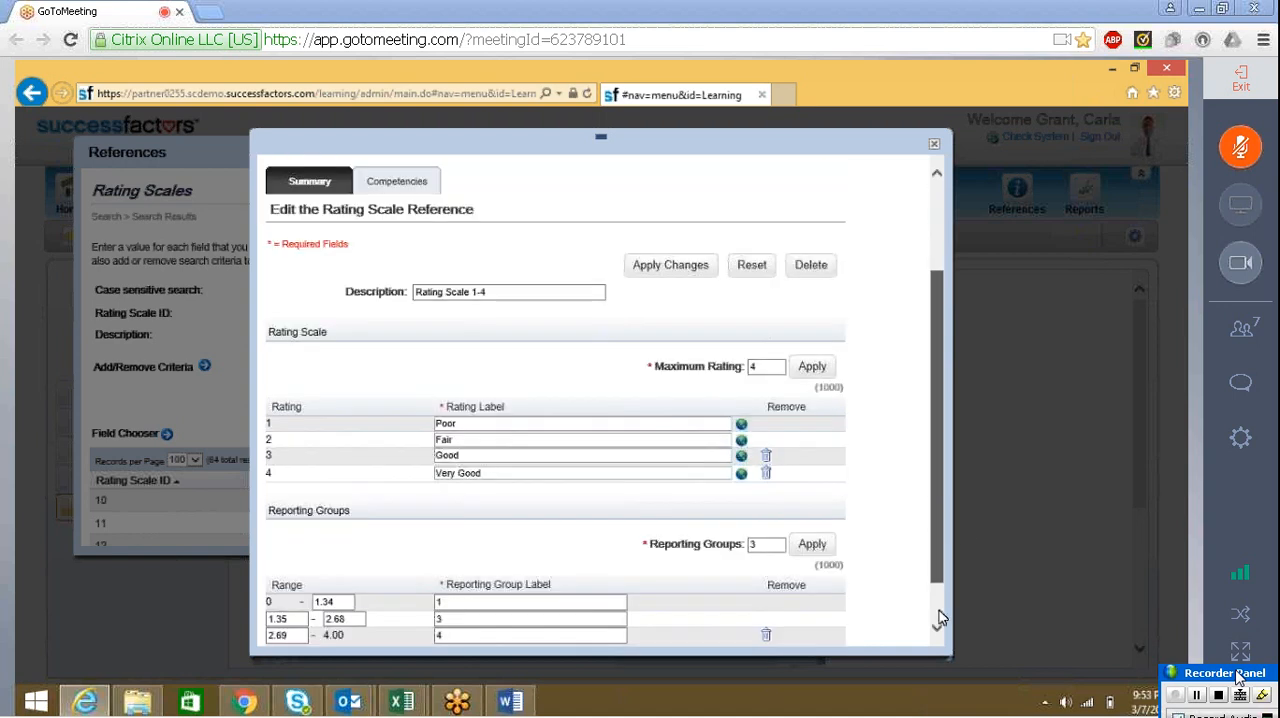
scroll(939, 617, down, 2)
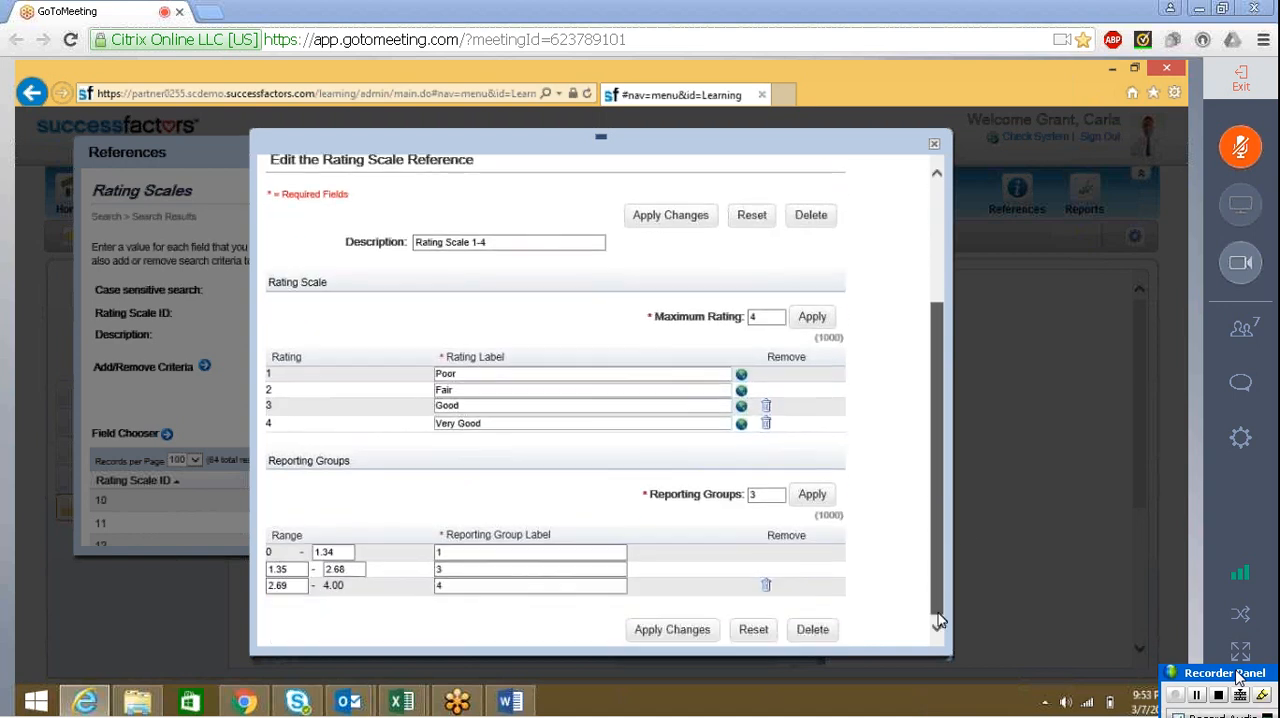
click(672, 628)
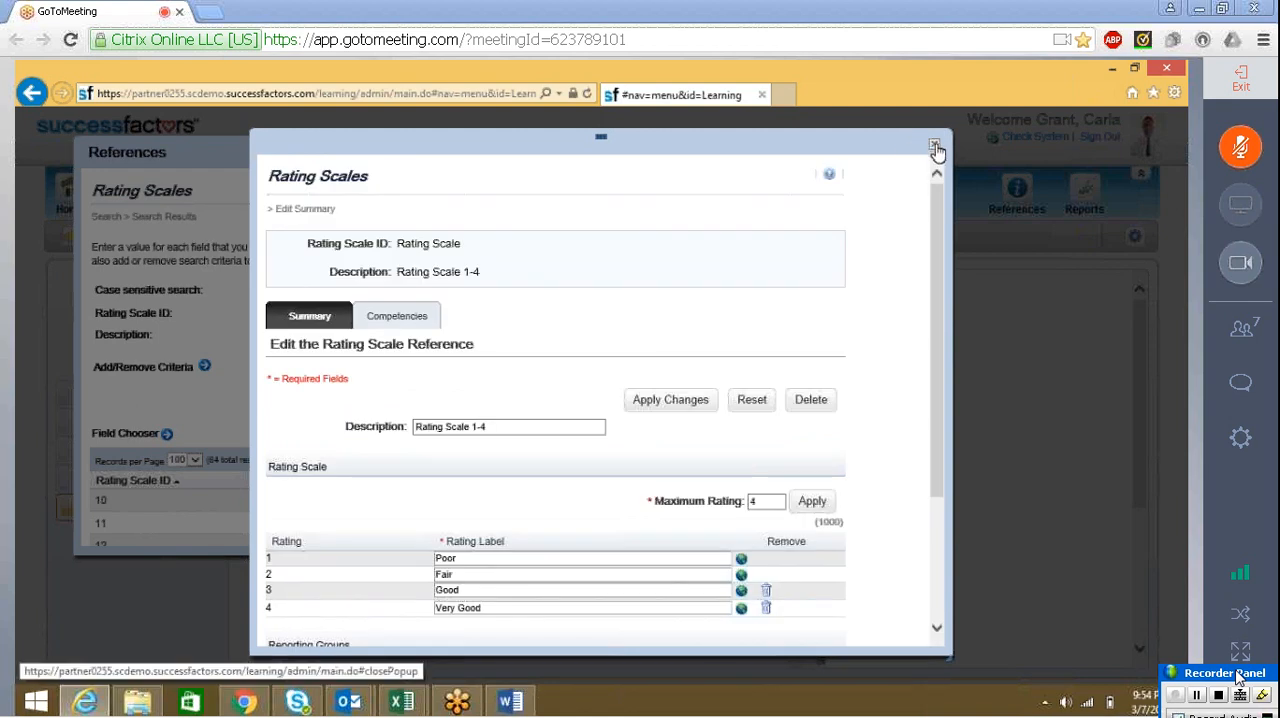
click(936, 148)
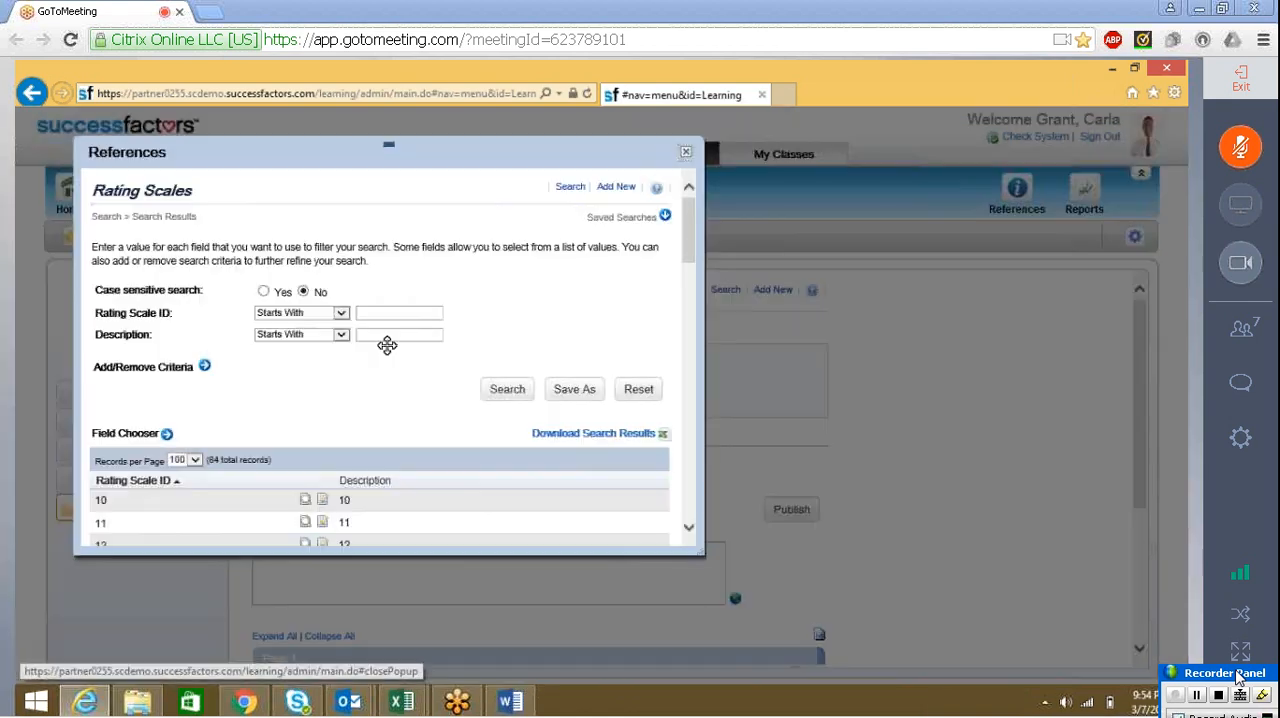
click(685, 155)
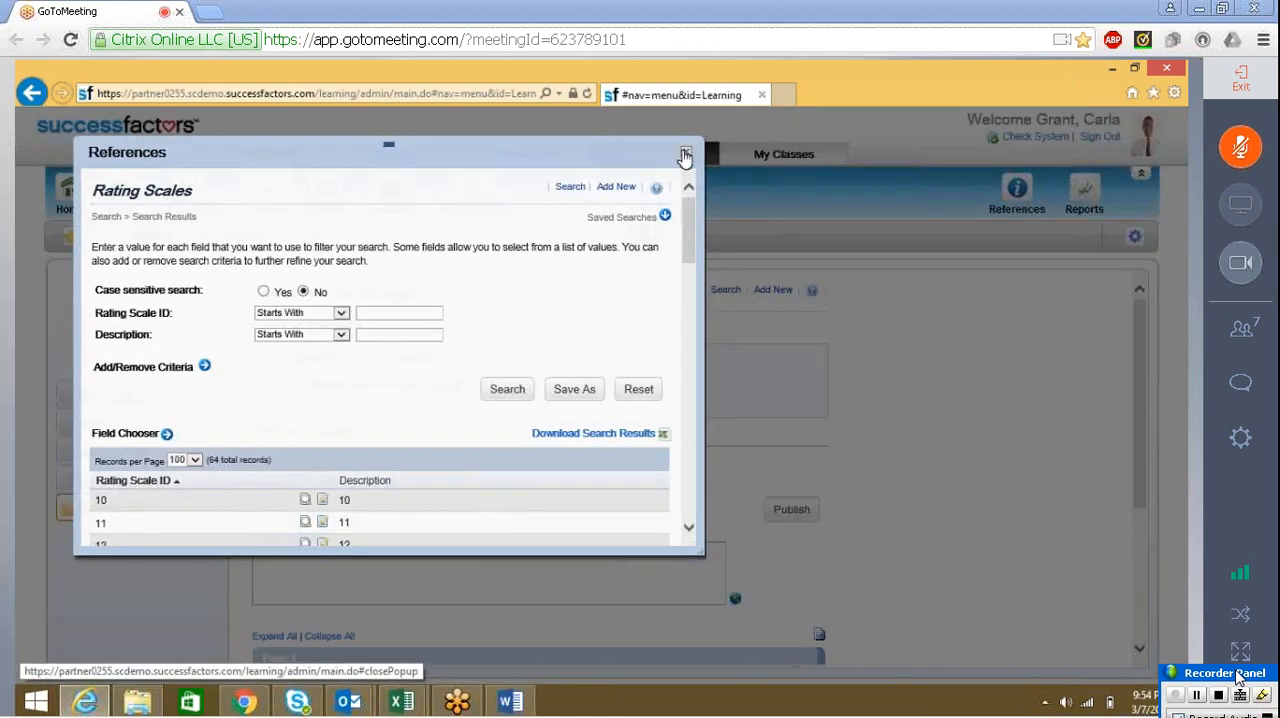
click(101, 511)
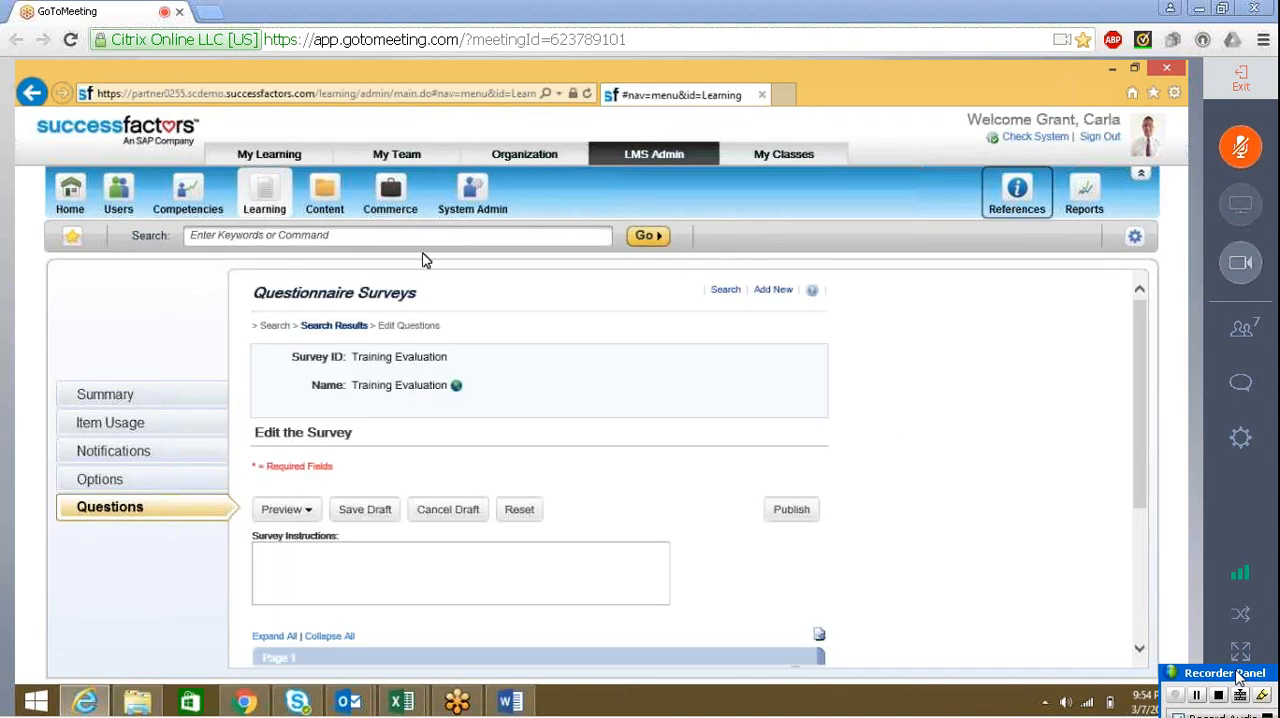
Add a second question to Section A and assign it the custom scale named Rating Scale
drag(1145, 398, 1139, 506)
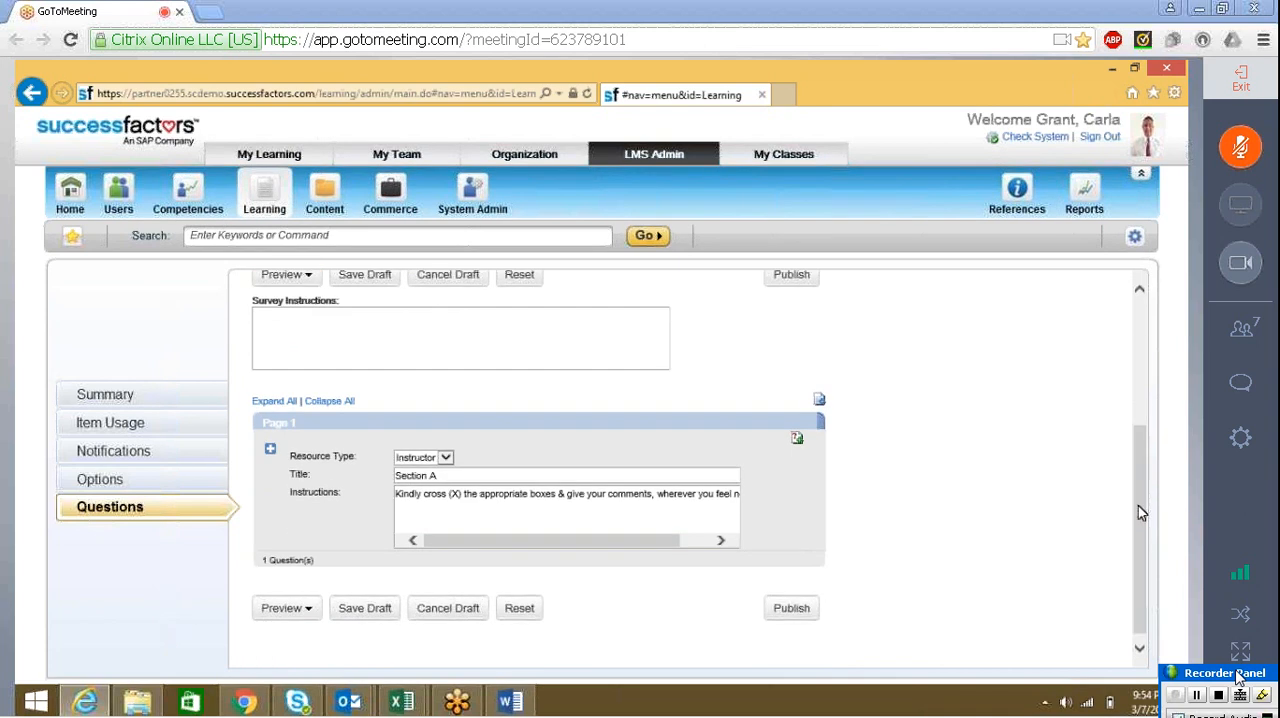
click(796, 440)
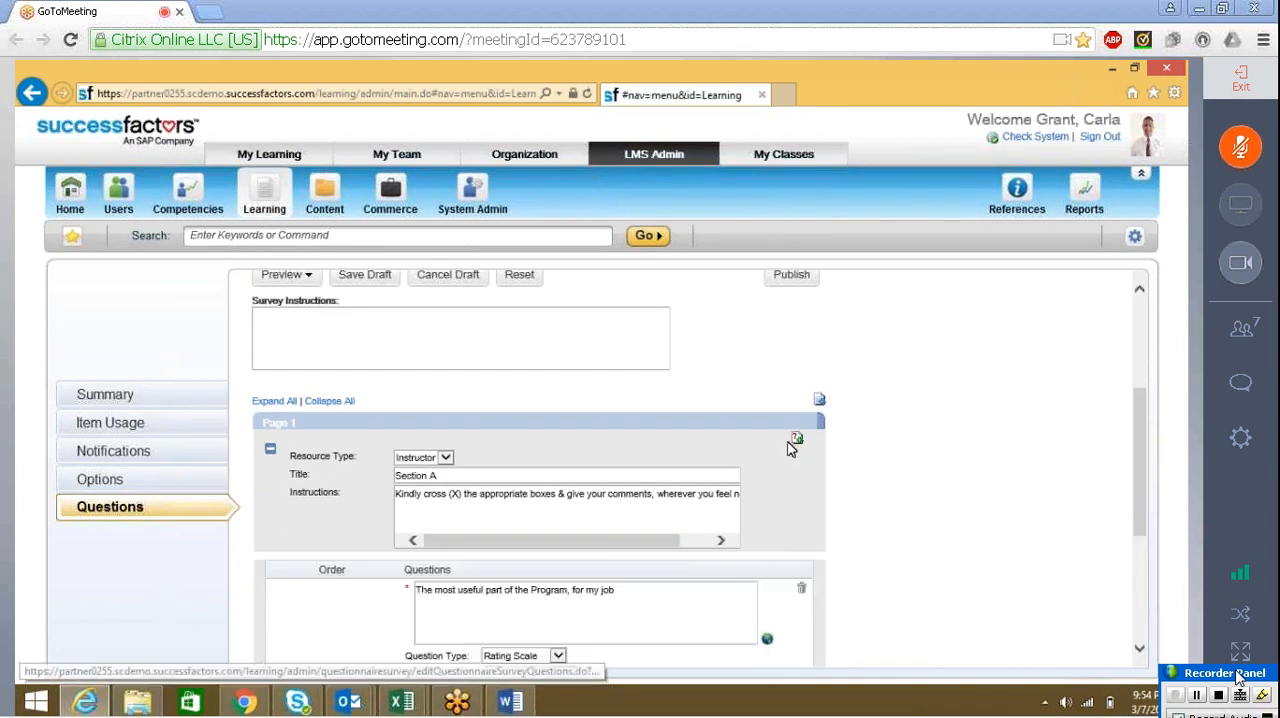
drag(1142, 531, 1142, 636)
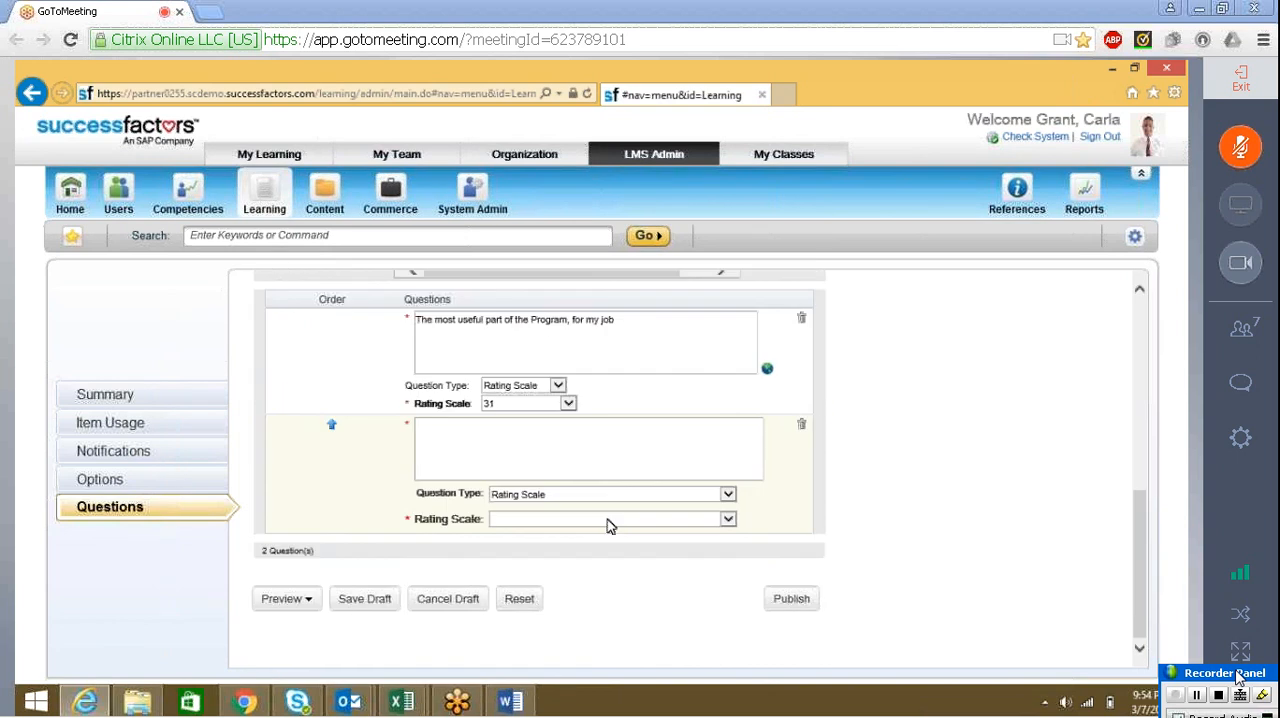
click(607, 519)
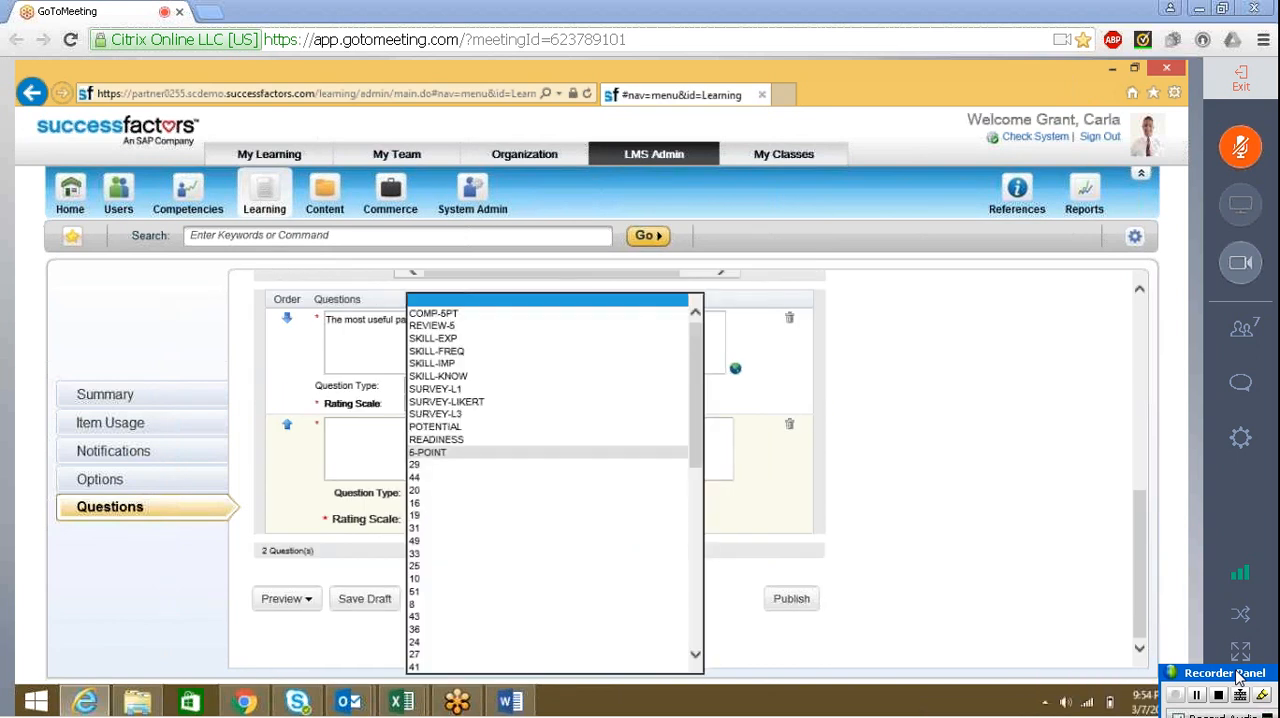
drag(695, 434, 698, 615)
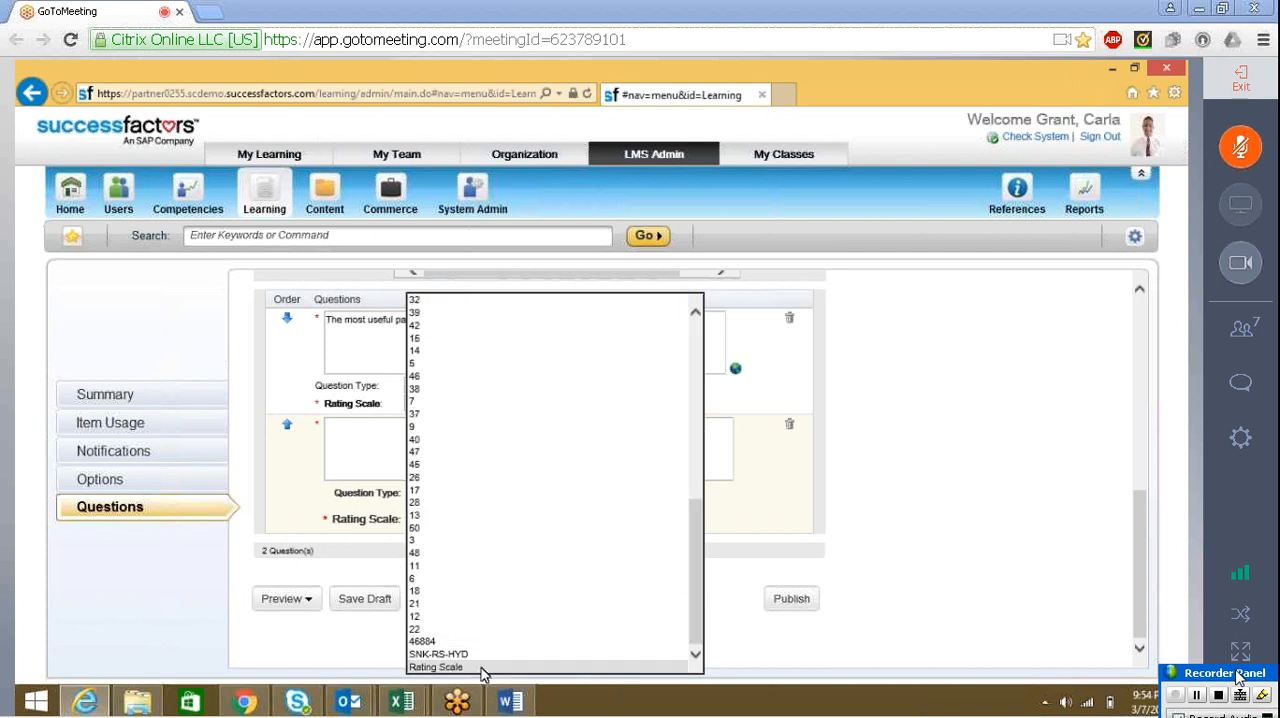
click(478, 667)
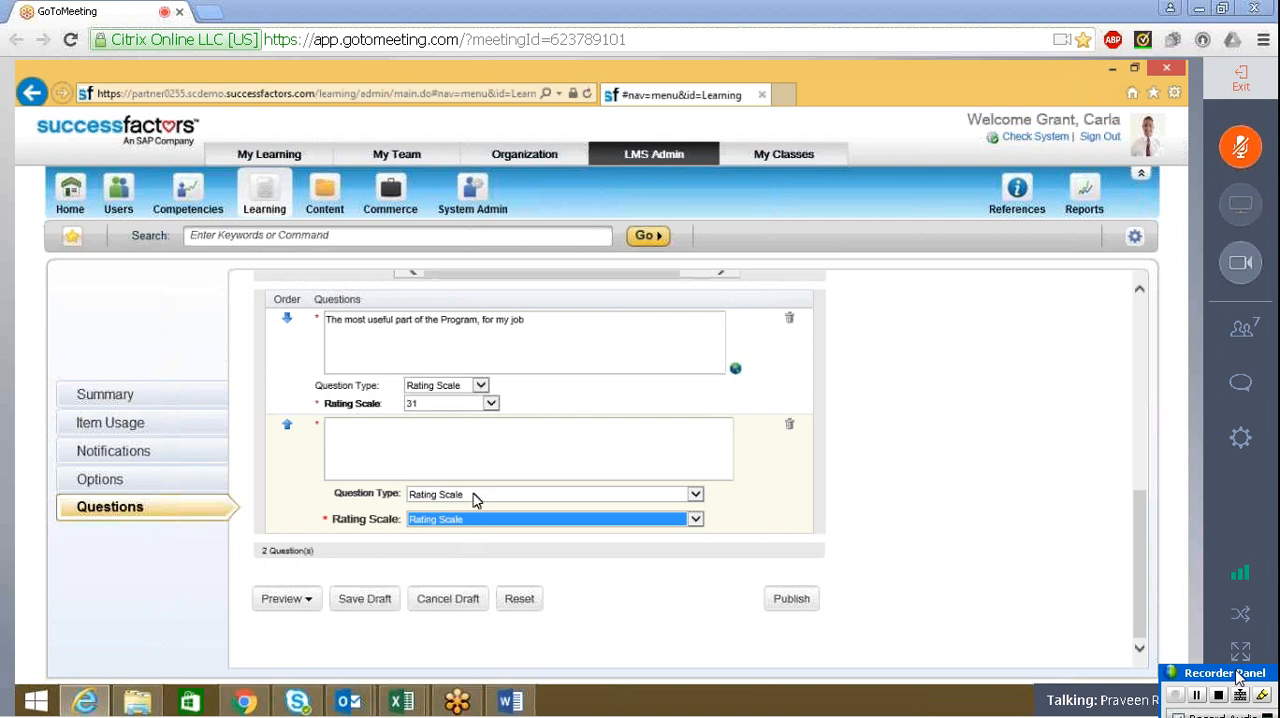
Change the first question's rating scale to the custom one named Rating Scale
click(494, 405)
drag(493, 371, 501, 545)
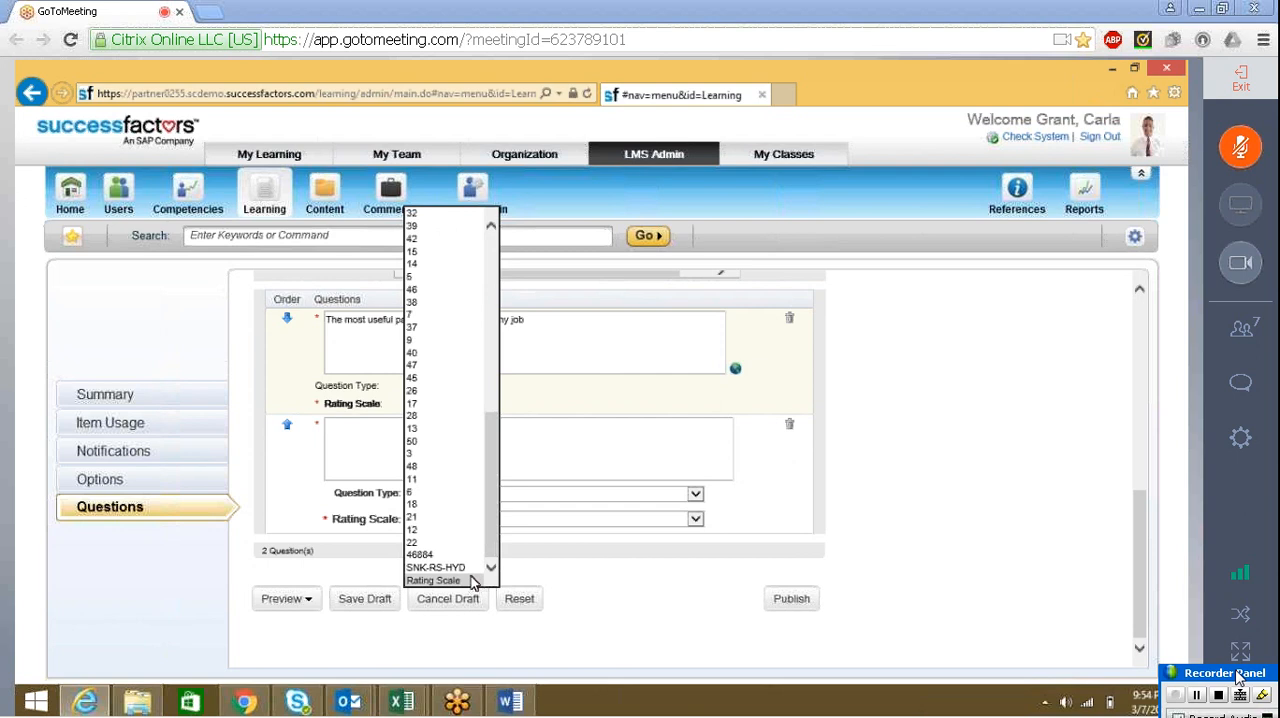
click(471, 578)
Enter "The least useful part of the Program" as the second question's text, following the Word form
click(487, 446)
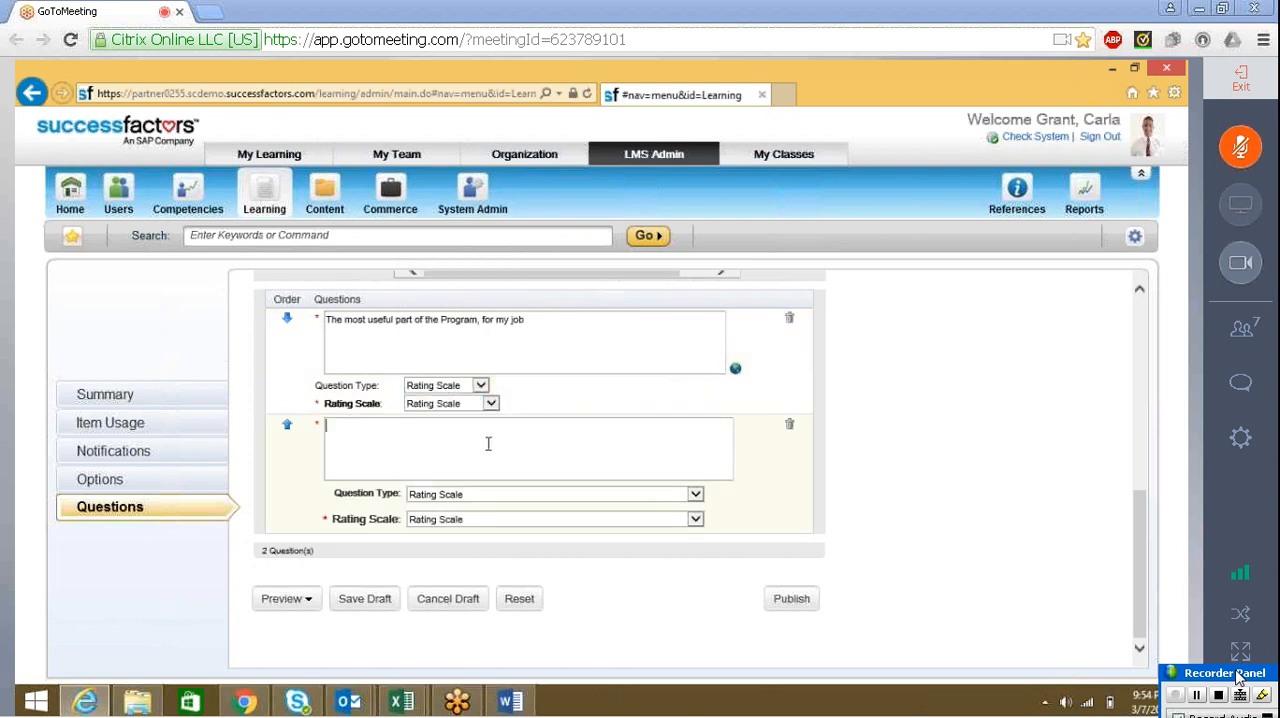
mouse_move(491, 695)
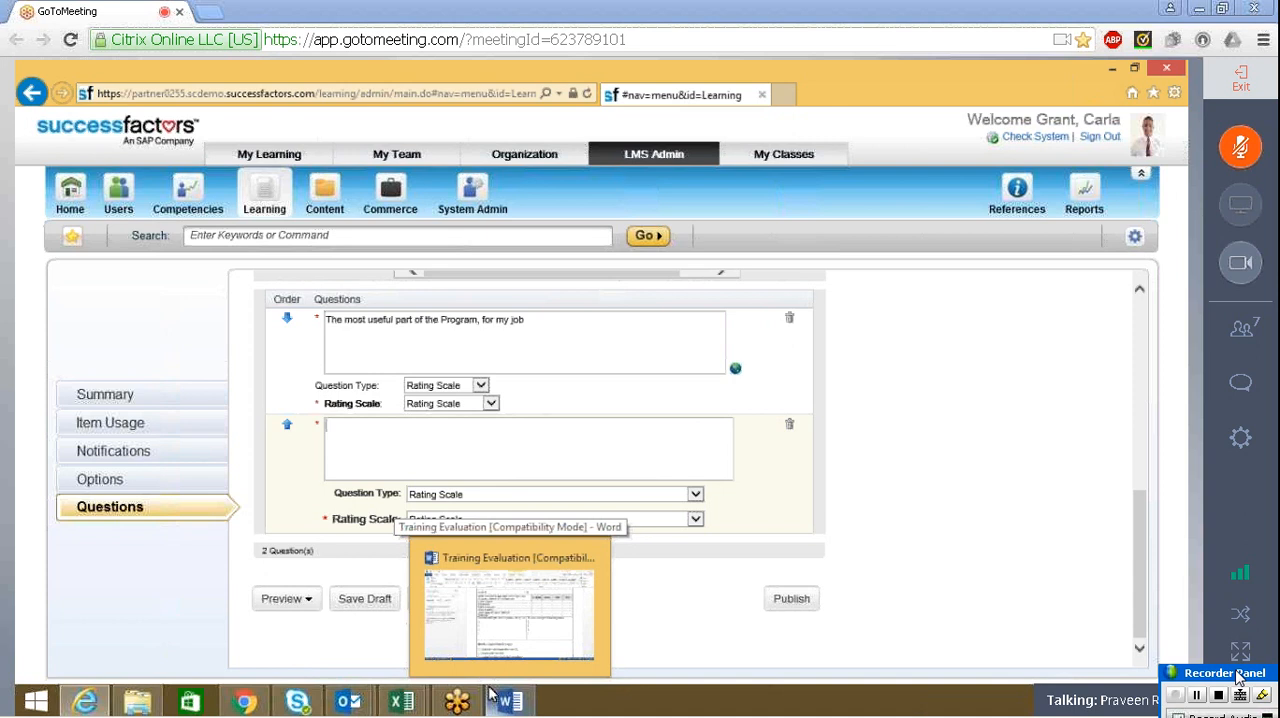
click(481, 385)
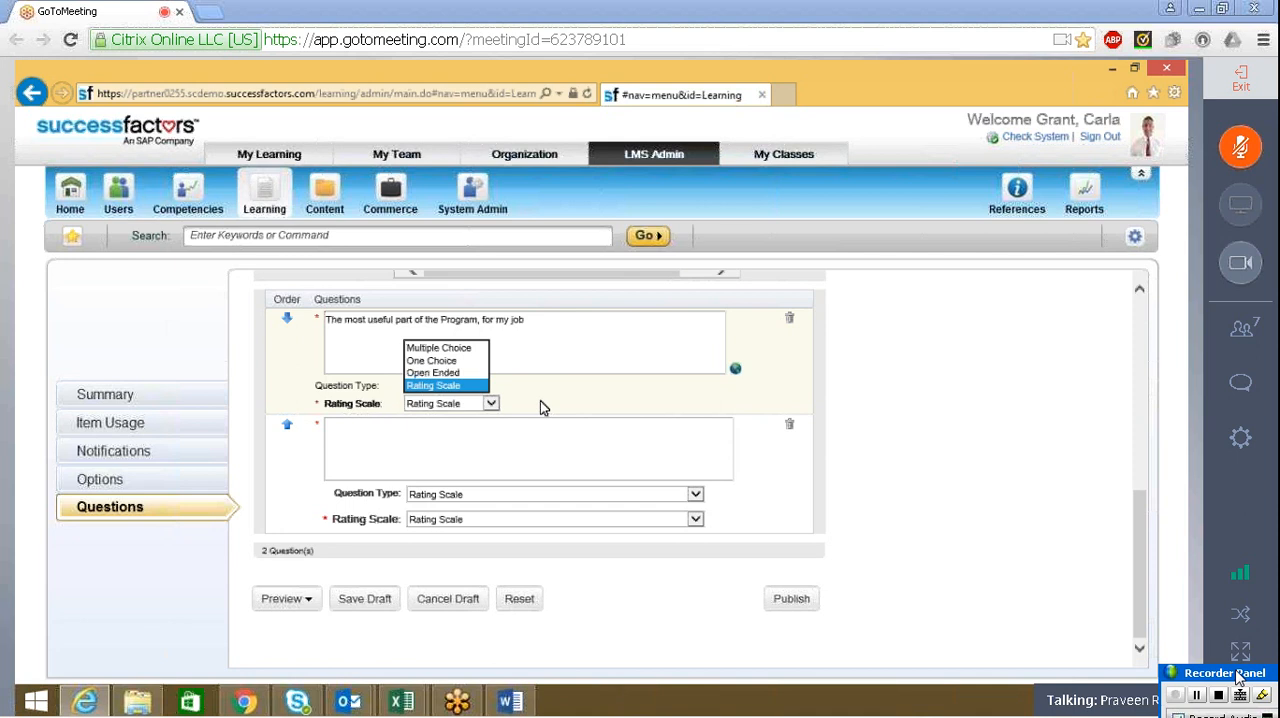
click(483, 437)
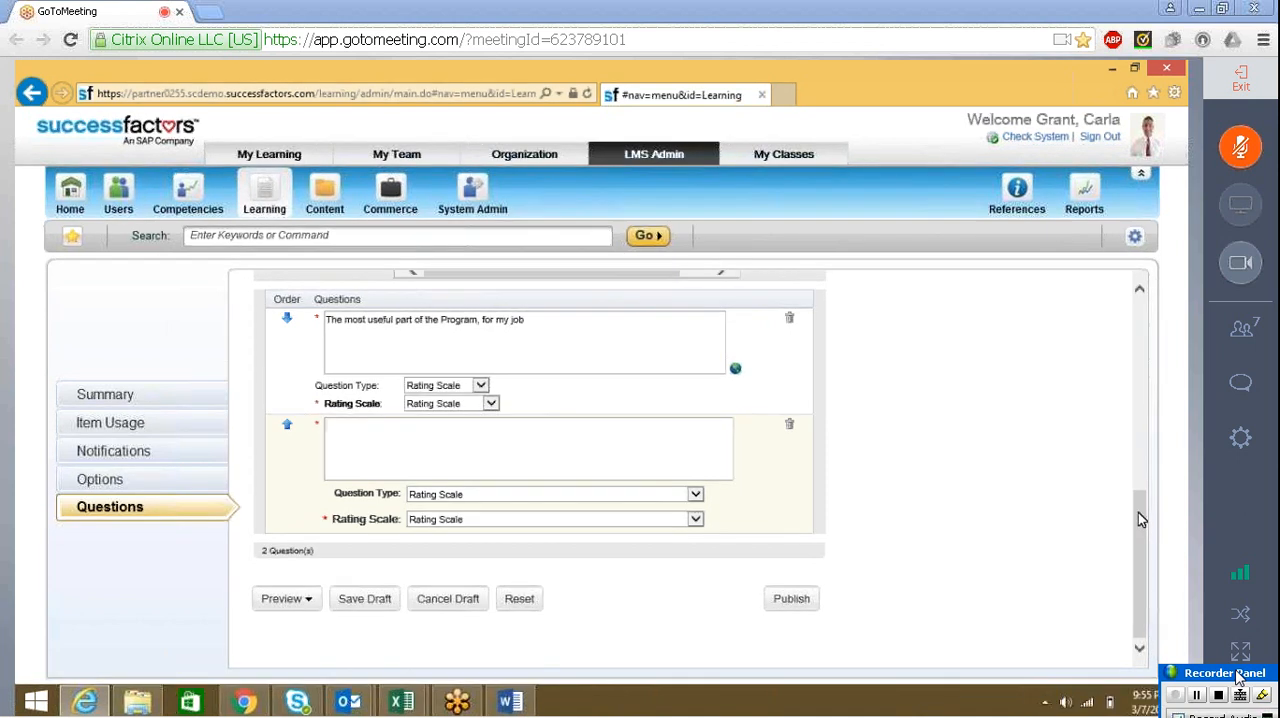
drag(1138, 512, 1143, 459)
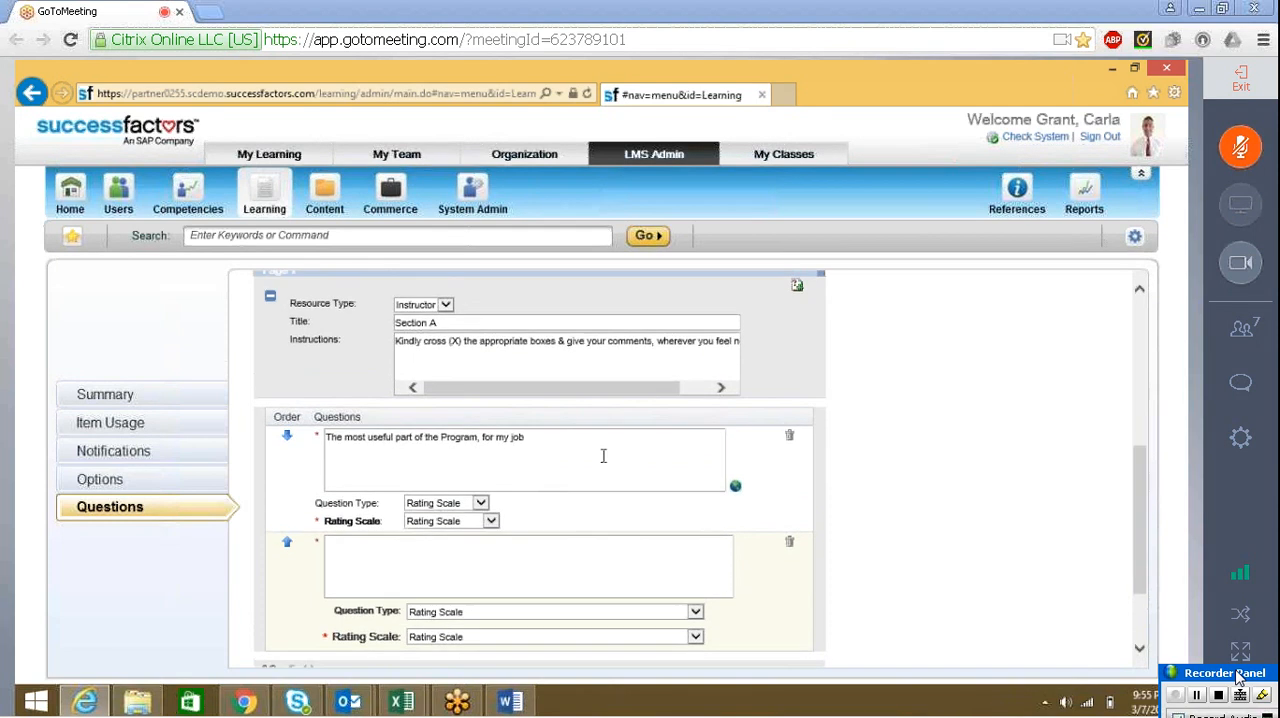
click(615, 446)
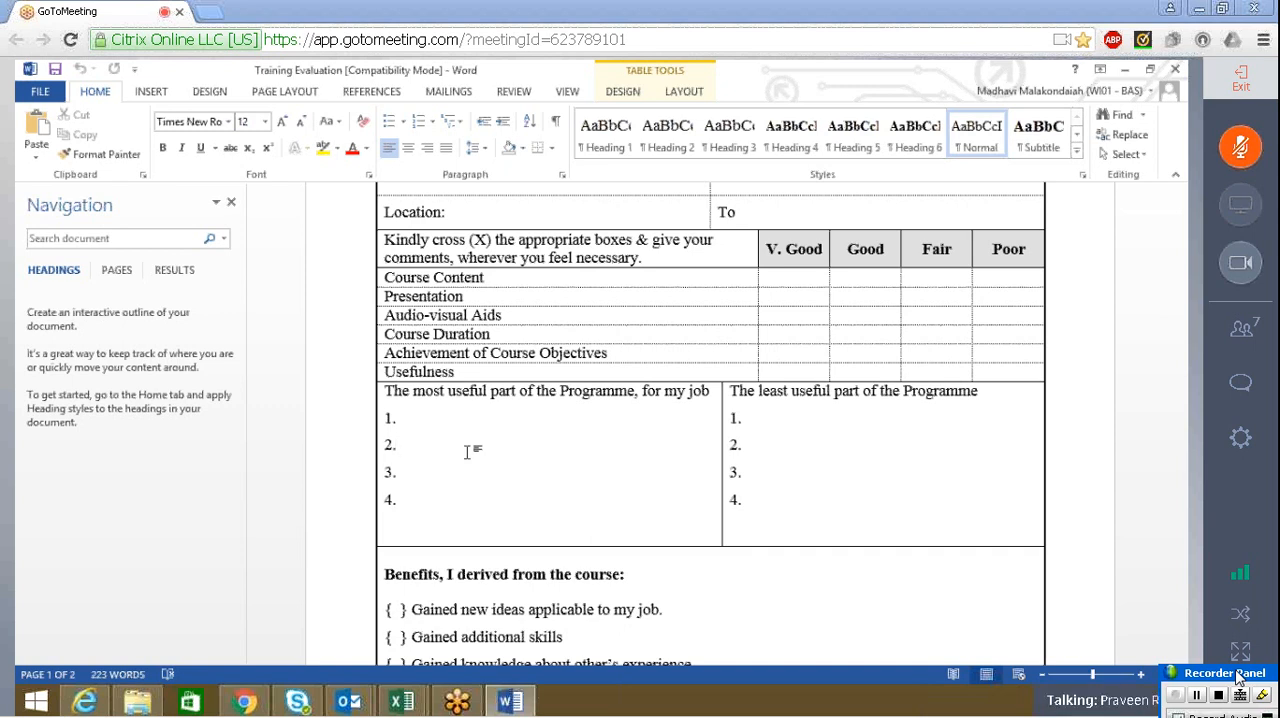
key(alt+Tab)
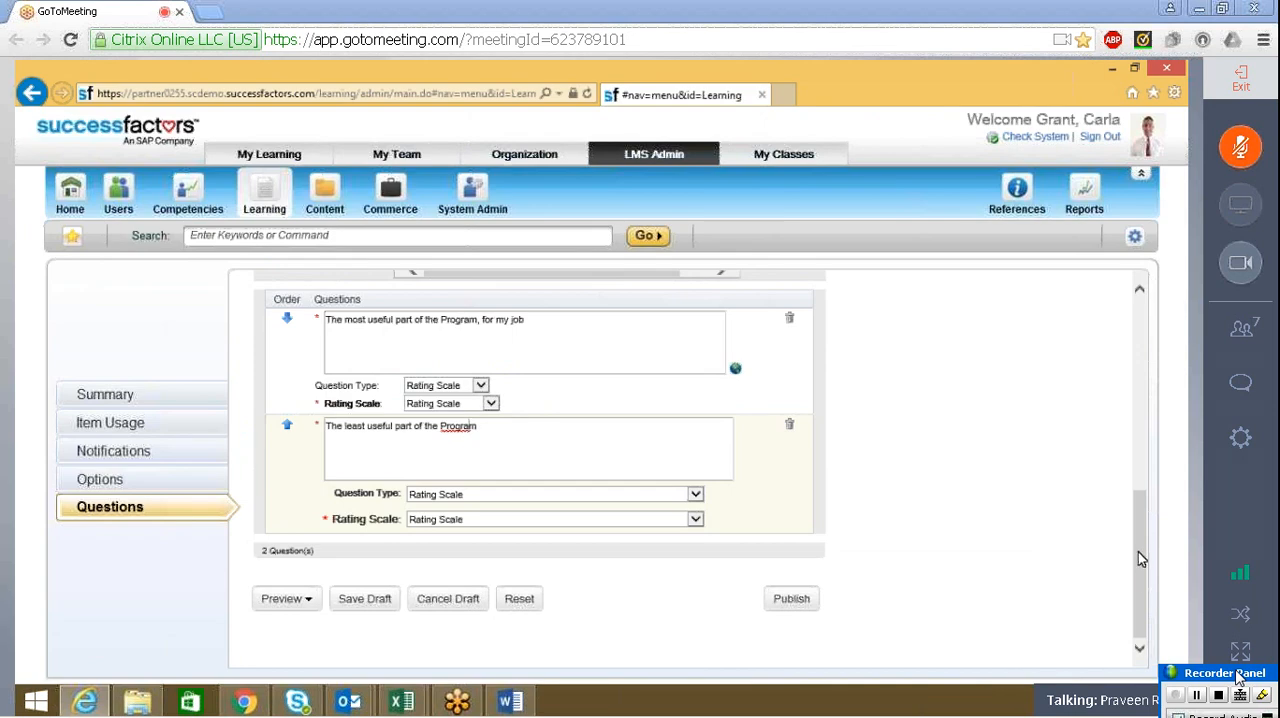
Replace the first question's text with "Course Content"
drag(1138, 555, 1143, 530)
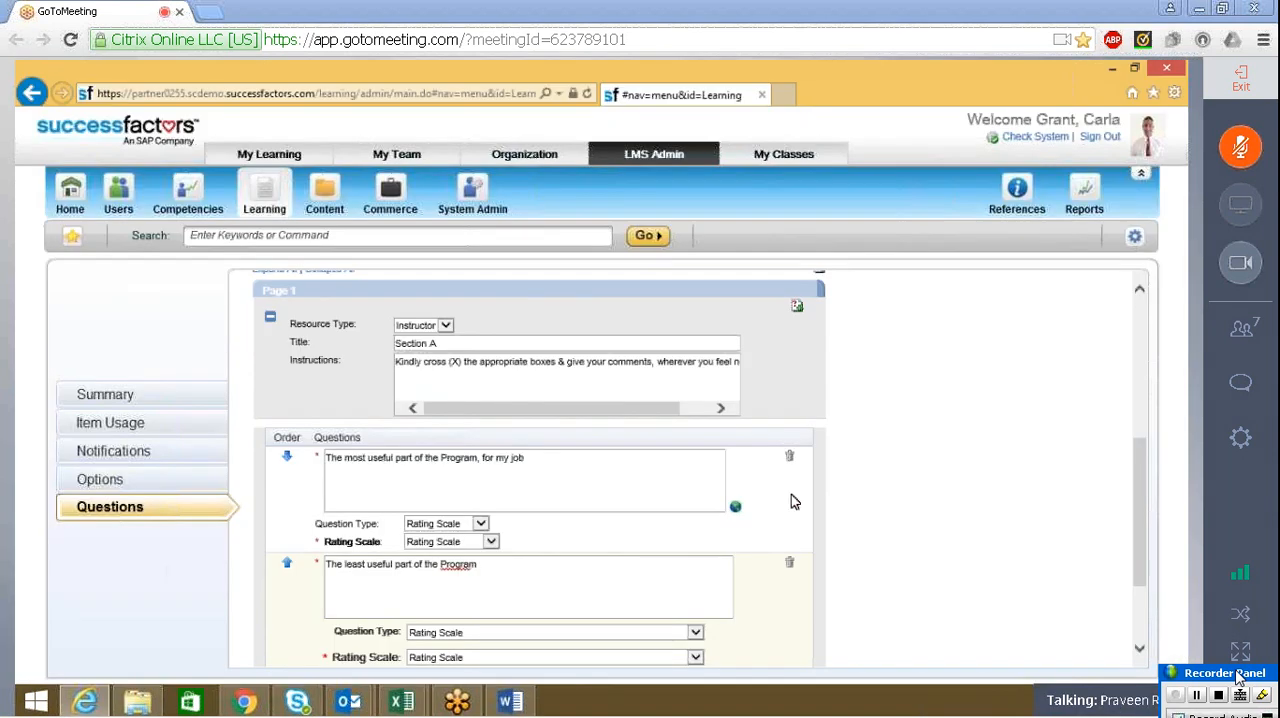
click(656, 466)
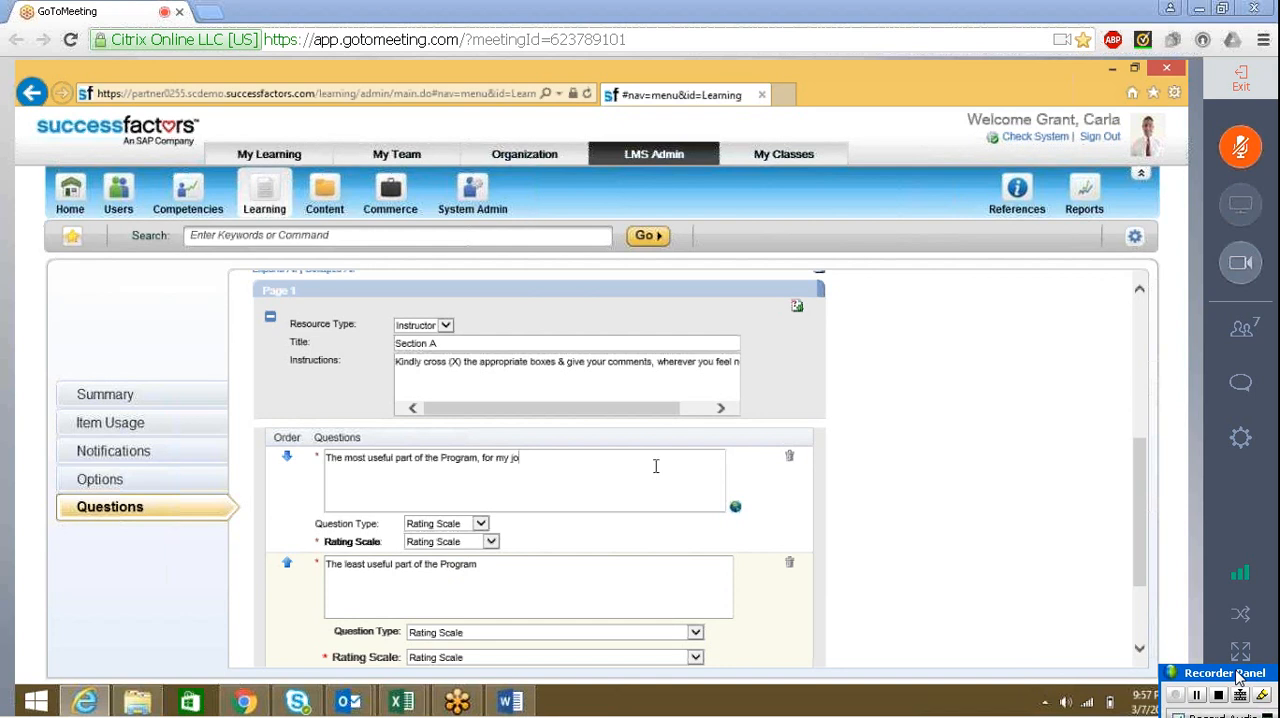
key(BackSpace)
key(BackSpace)
key(BackSpace)
key(BackSpace)
key(BackSpace)
key(BackSpace)
key(BackSpace)
key(BackSpace)
key(BackSpace)
key(BackSpace)
key(BackSpace)
key(BackSpace)
key(BackSpace)
key(BackSpace)
key(BackSpace)
key(BackSpace)
key(BackSpace)
key(BackSpace)
key(BackSpace)
key(BackSpace)
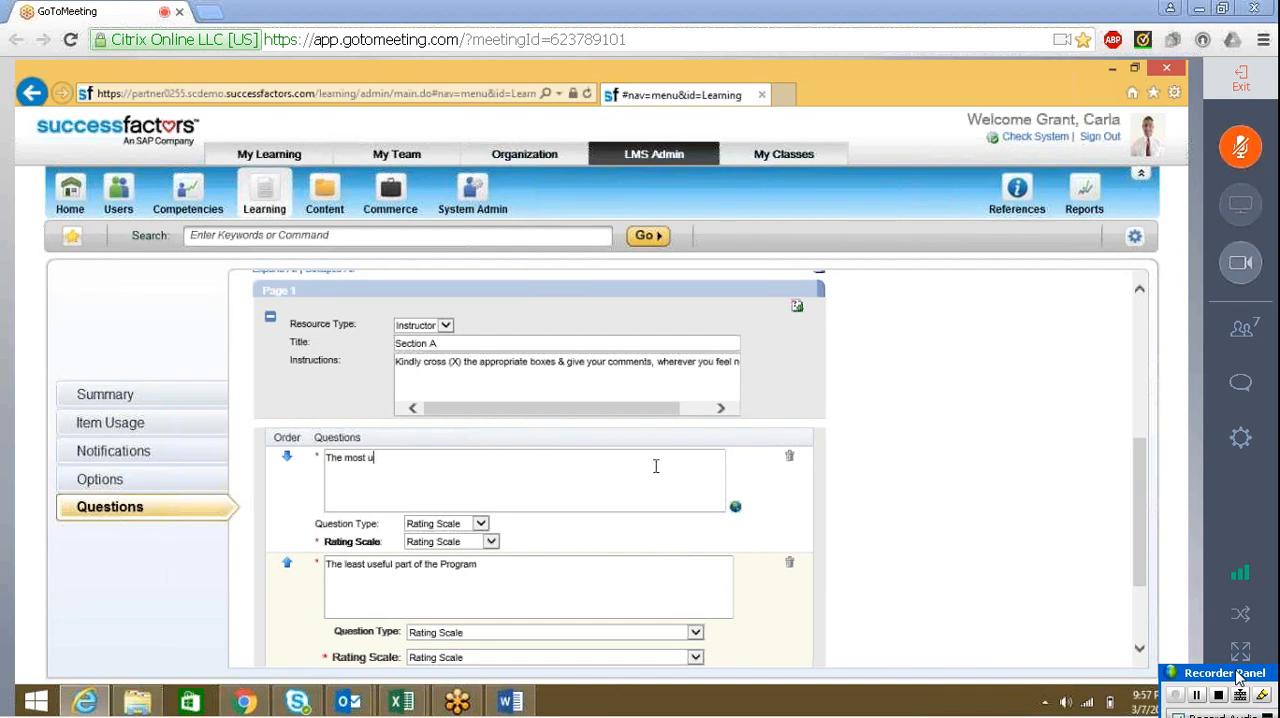
key(BackSpace)
key(BackSpace)
key(BackSpace)
key(BackSpace)
key(BackSpace)
key(BackSpace)
key(BackSpace)
key(BackSpace)
key(BackSpace)
key(BackSpace)
text(Course Content)
Replace the second question's text with "Presentation", copied from the Word form
click(496, 562)
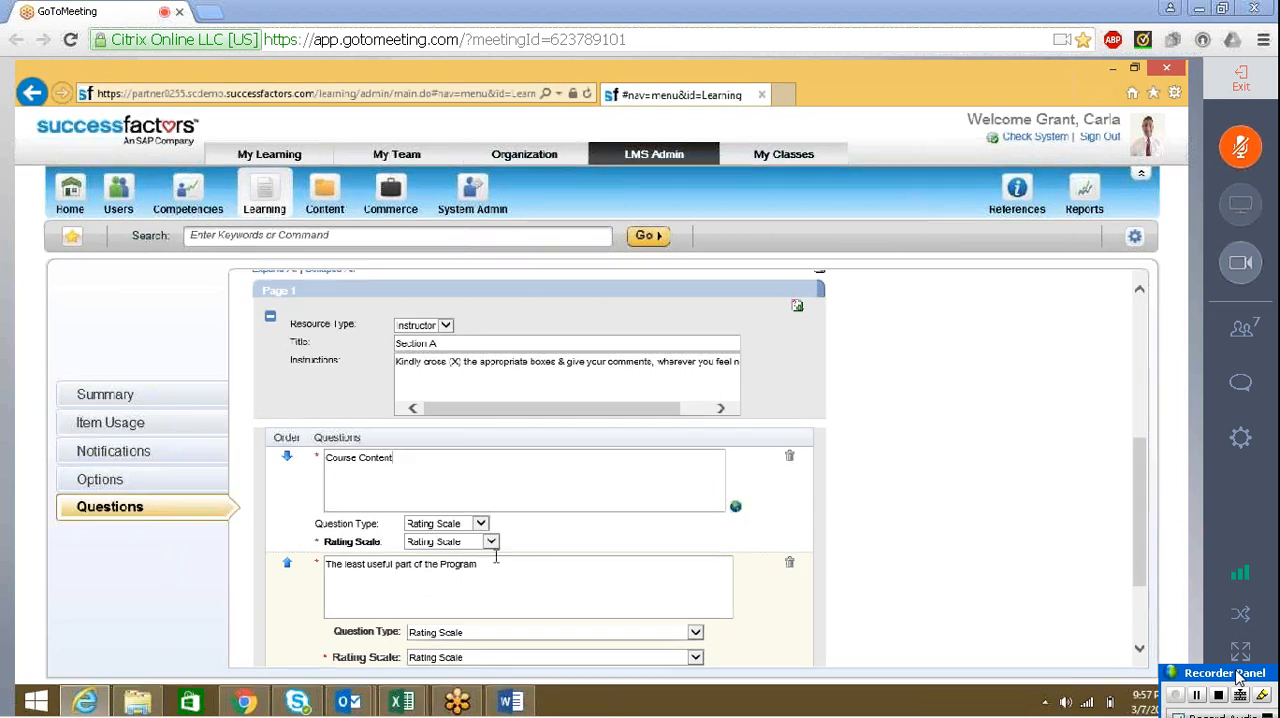
key(BackSpace)
key(BackSpace)
key(BackSpace)
key(BackSpace)
key(BackSpace)
key(BackSpace)
key(BackSpace)
key(BackSpace)
key(BackSpace)
key(BackSpace)
key(BackSpace)
key(BackSpace)
key(BackSpace)
key(BackSpace)
key(BackSpace)
key(BackSpace)
key(BackSpace)
key(BackSpace)
key(BackSpace)
key(BackSpace)
key(BackSpace)
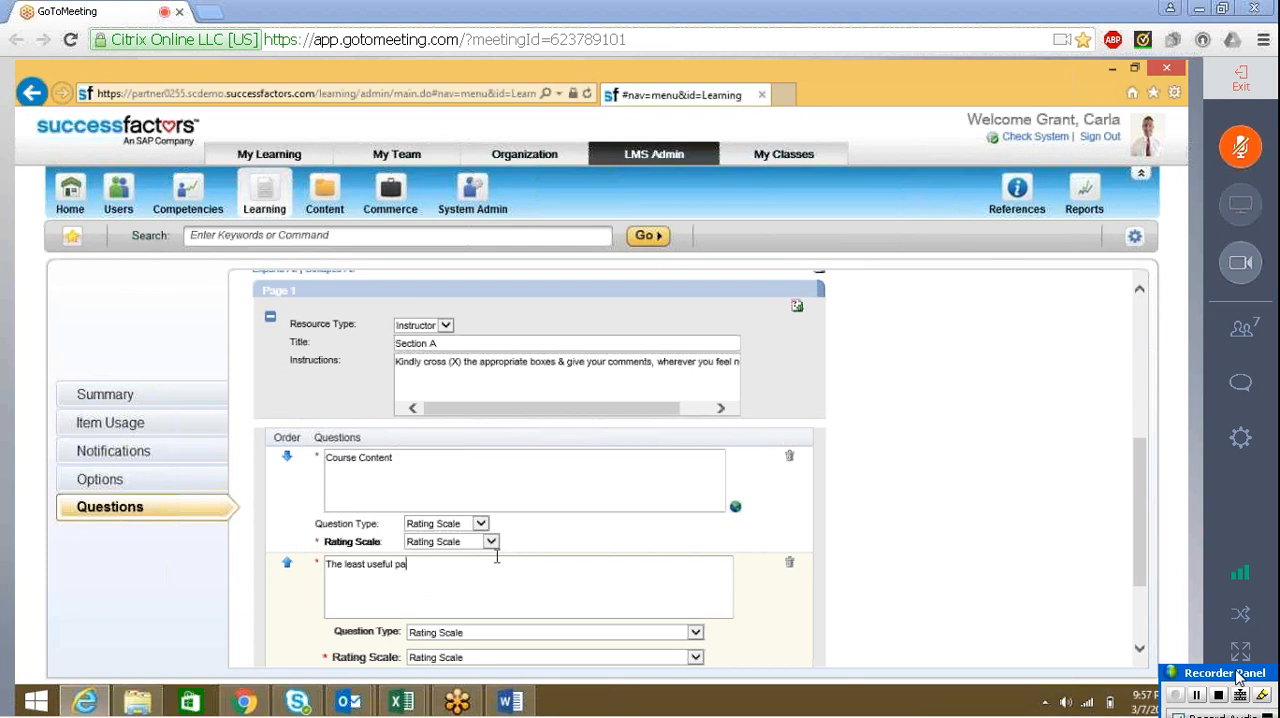
key(alt+Tab)
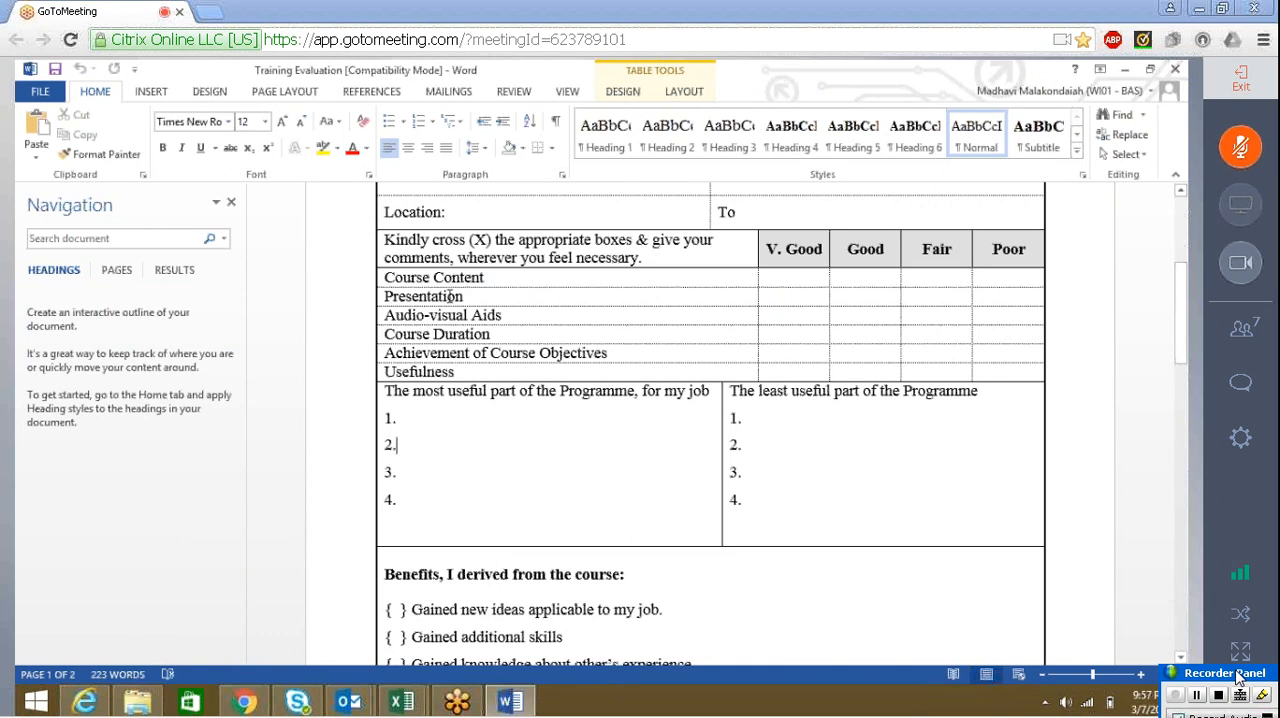
drag(467, 297, 393, 296)
key(ctrl+c)
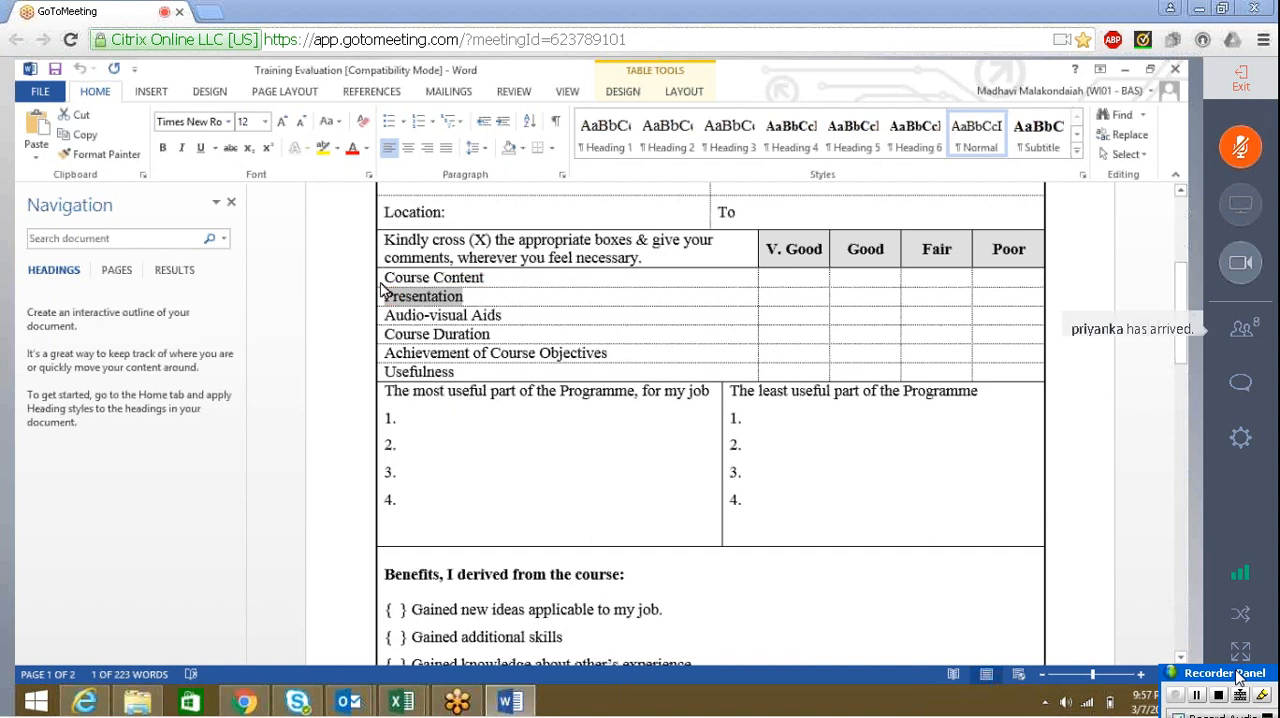
key(alt+Tab)
key(ctrl+v)
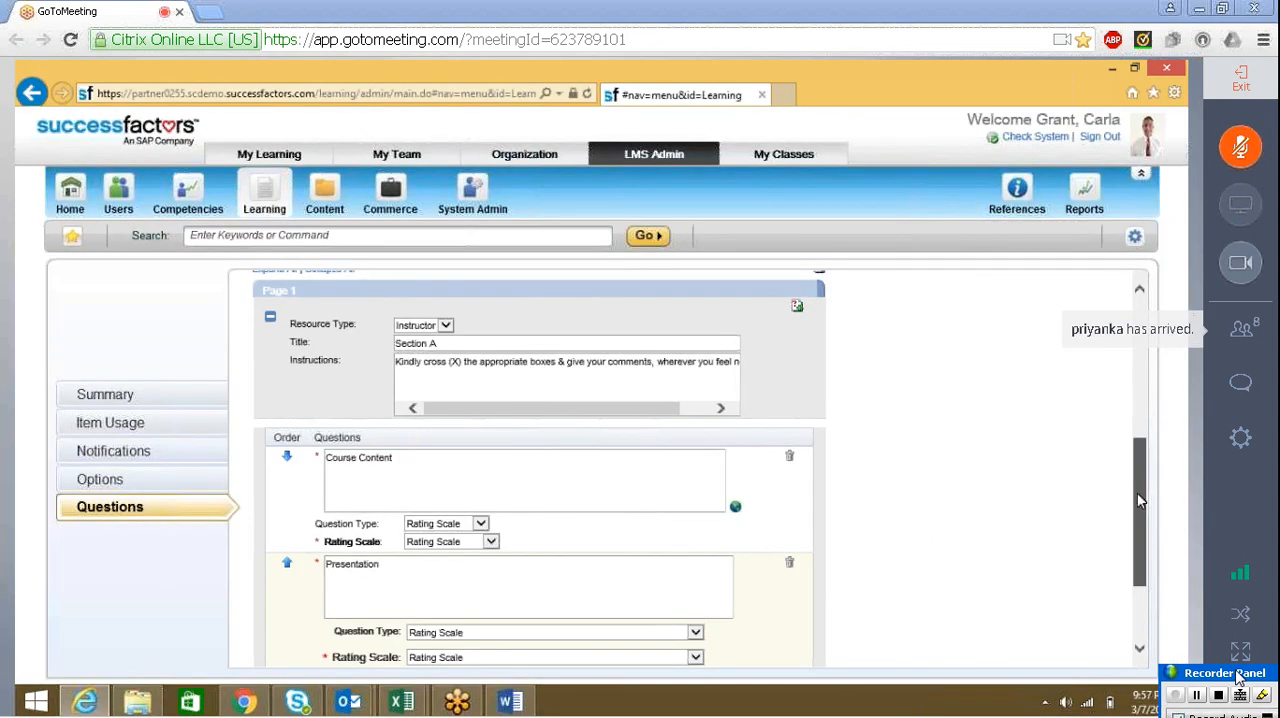
Add two more blank rating-scale questions to Section A below the Presentation question
drag(1138, 500, 1138, 550)
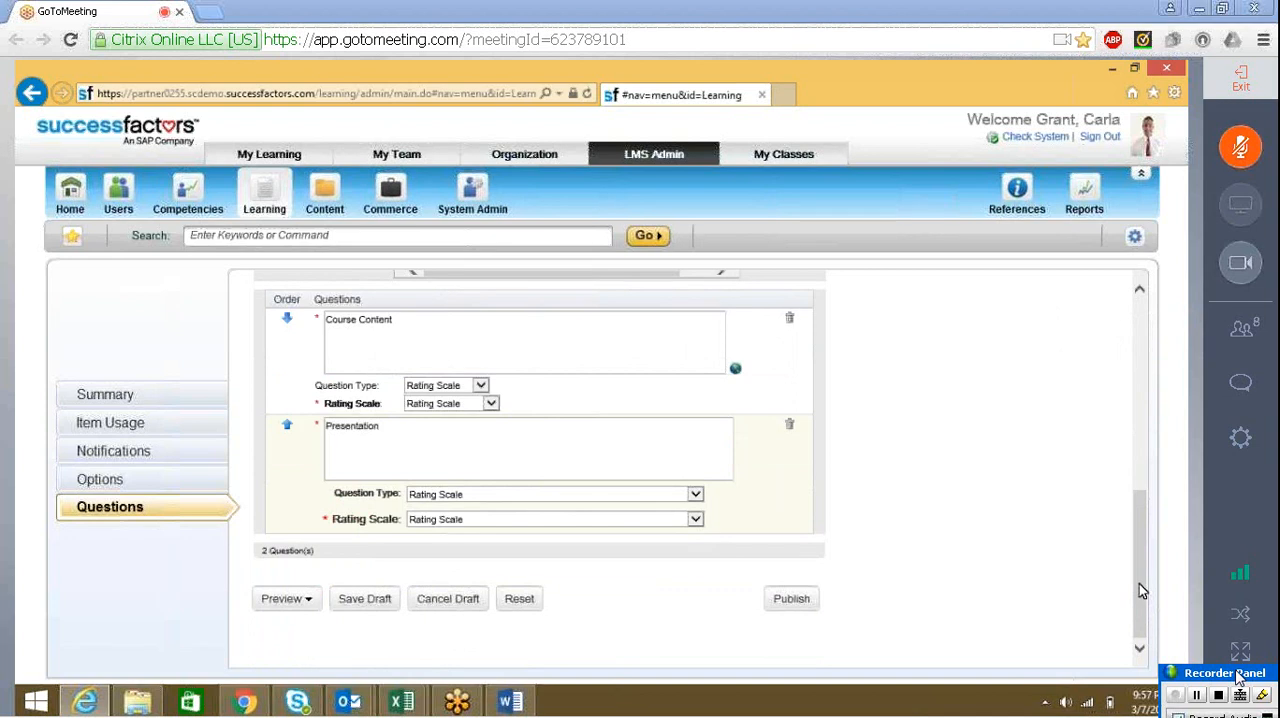
scroll(1134, 546, up, 3)
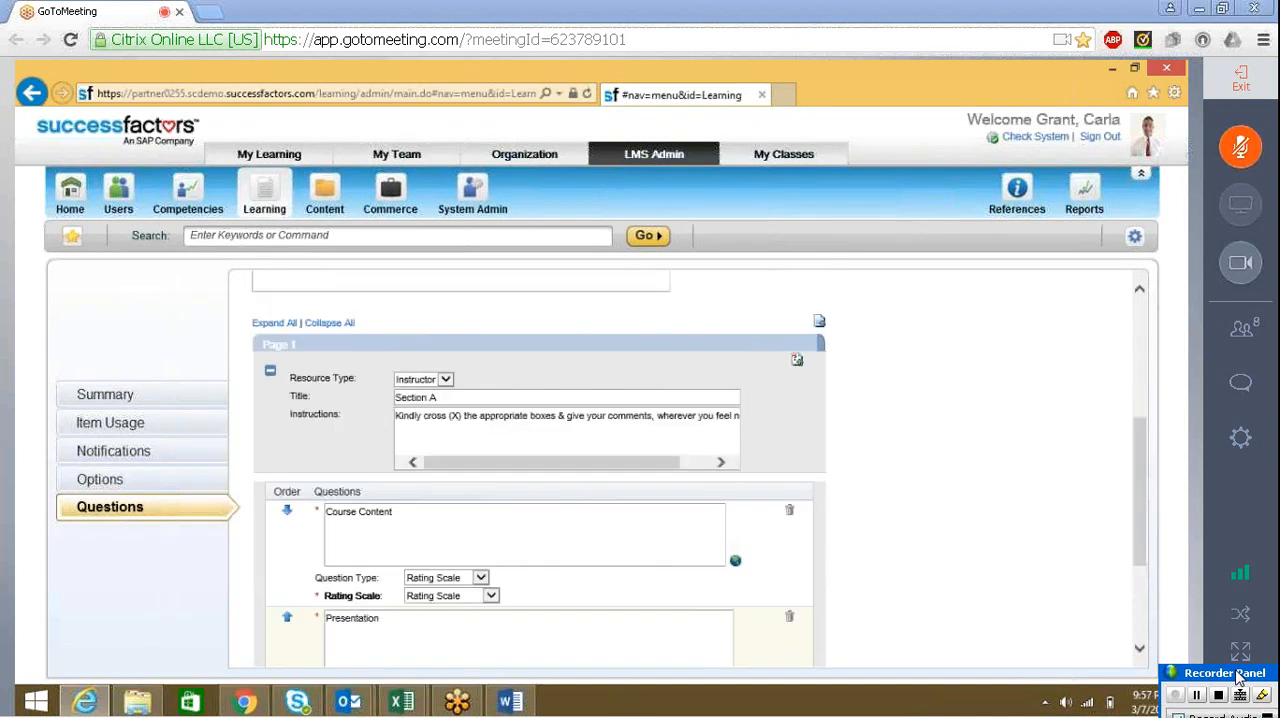
click(798, 362)
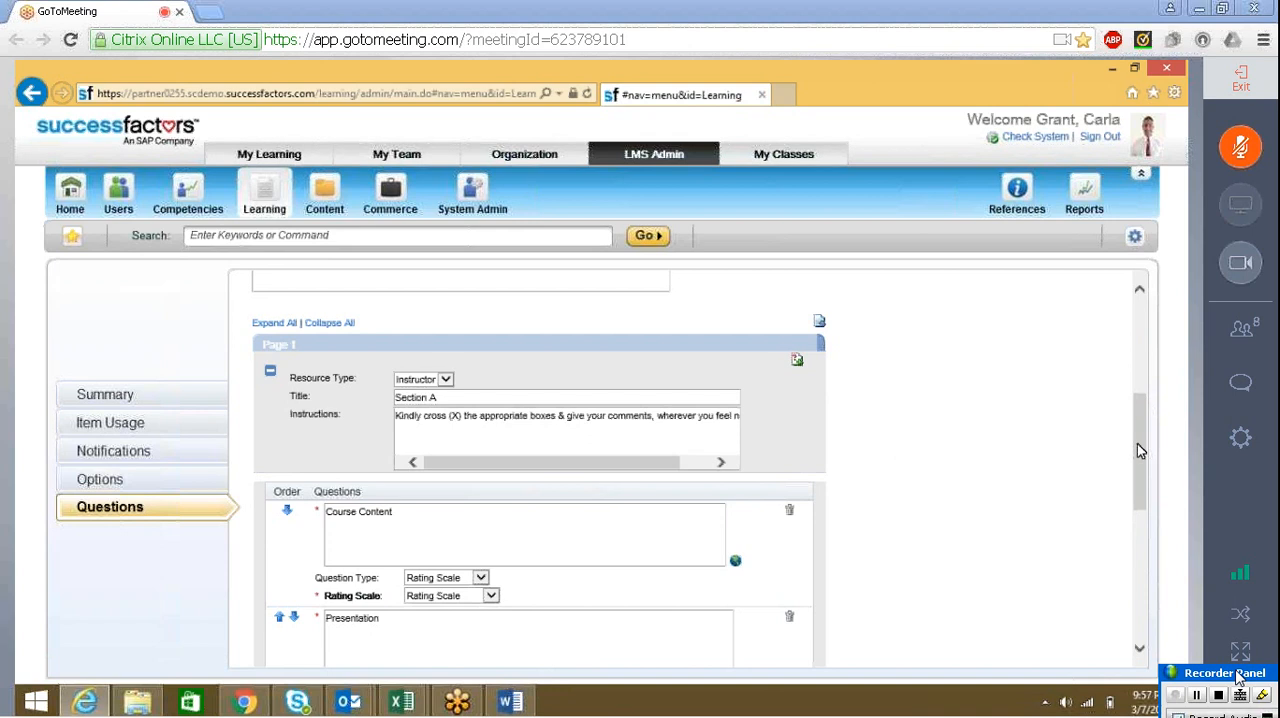
scroll(1137, 450, down, 5)
scroll(1062, 476, up, 1)
Fill in the third question with "Audio-visual Aids", copied from the Word form, and move on to the fourth question's text
click(519, 397)
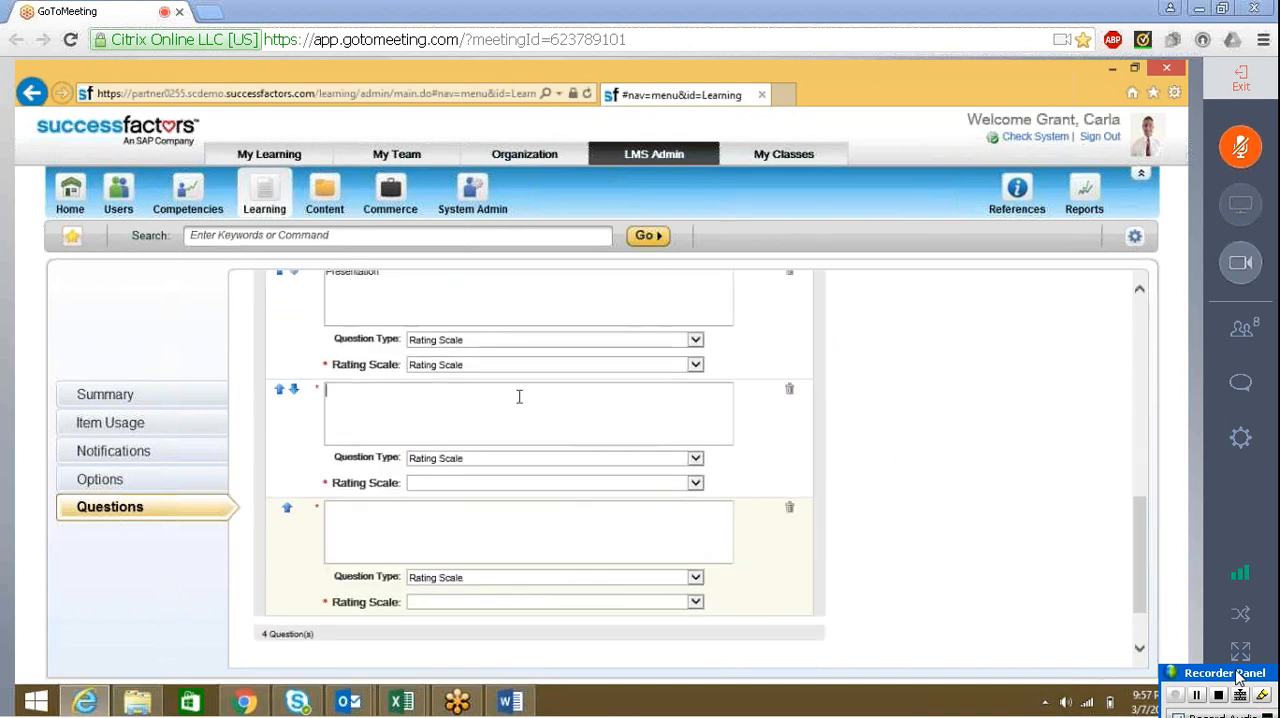
key(alt+Tab)
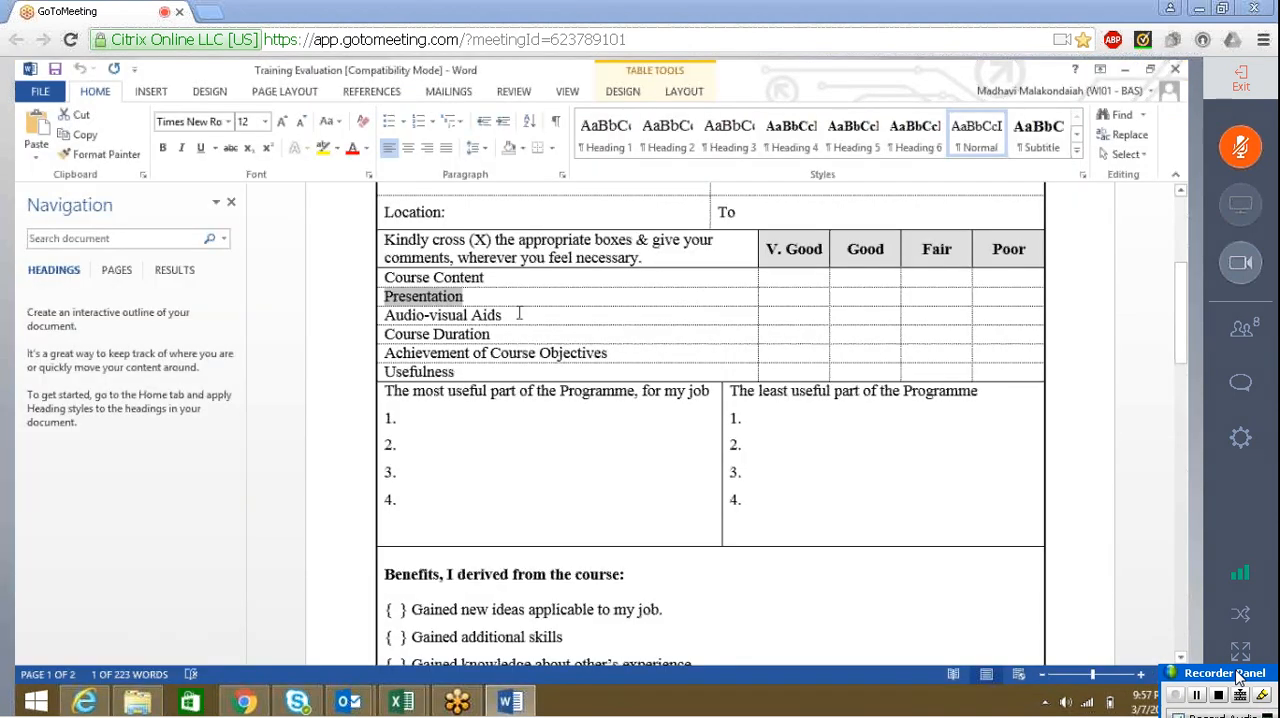
drag(503, 316, 388, 315)
key(ctrl+c)
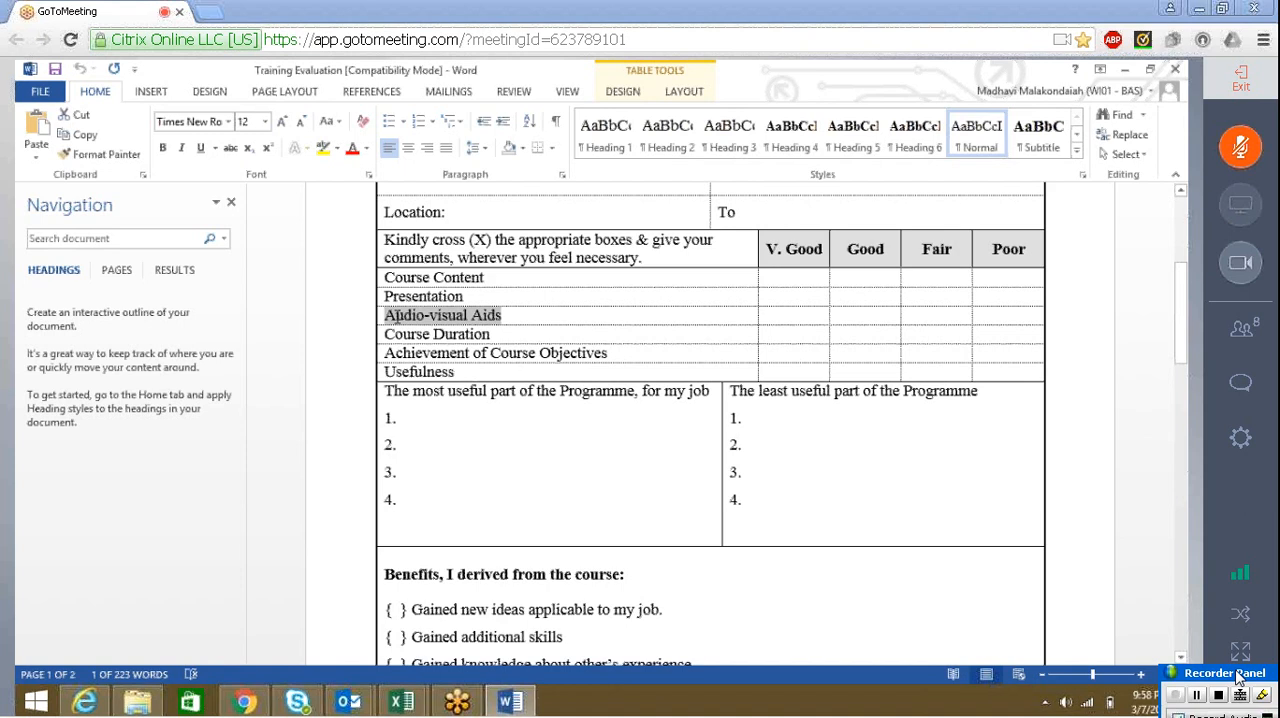
key(alt+Tab)
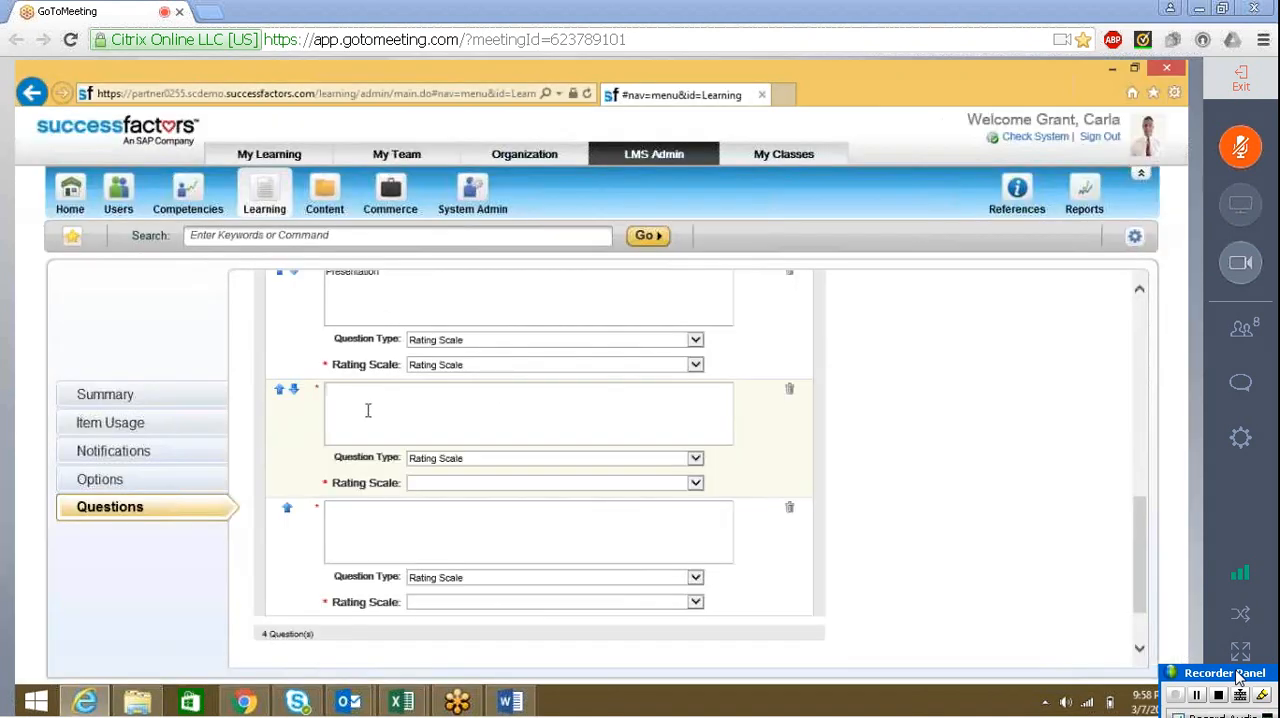
key(ctrl+v)
click(364, 531)
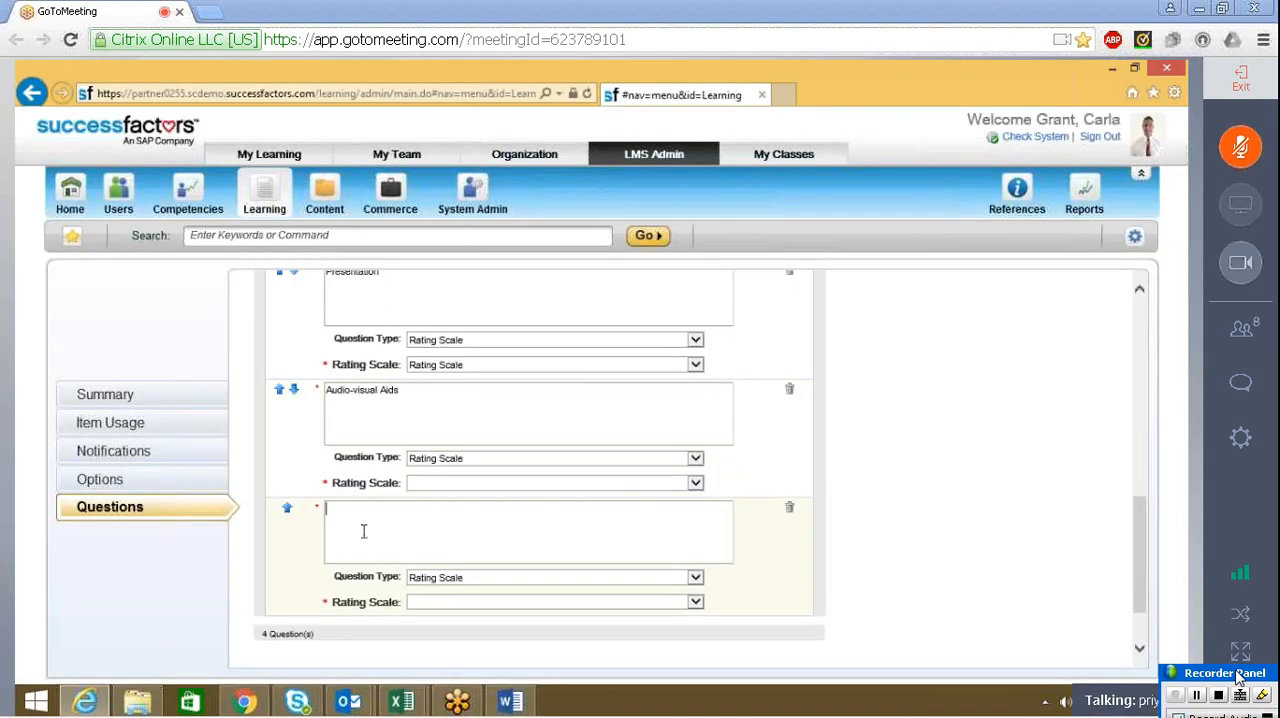
Fill in the fourth Section A question with "Course Duration", copied from the Word form
key(alt+Tab)
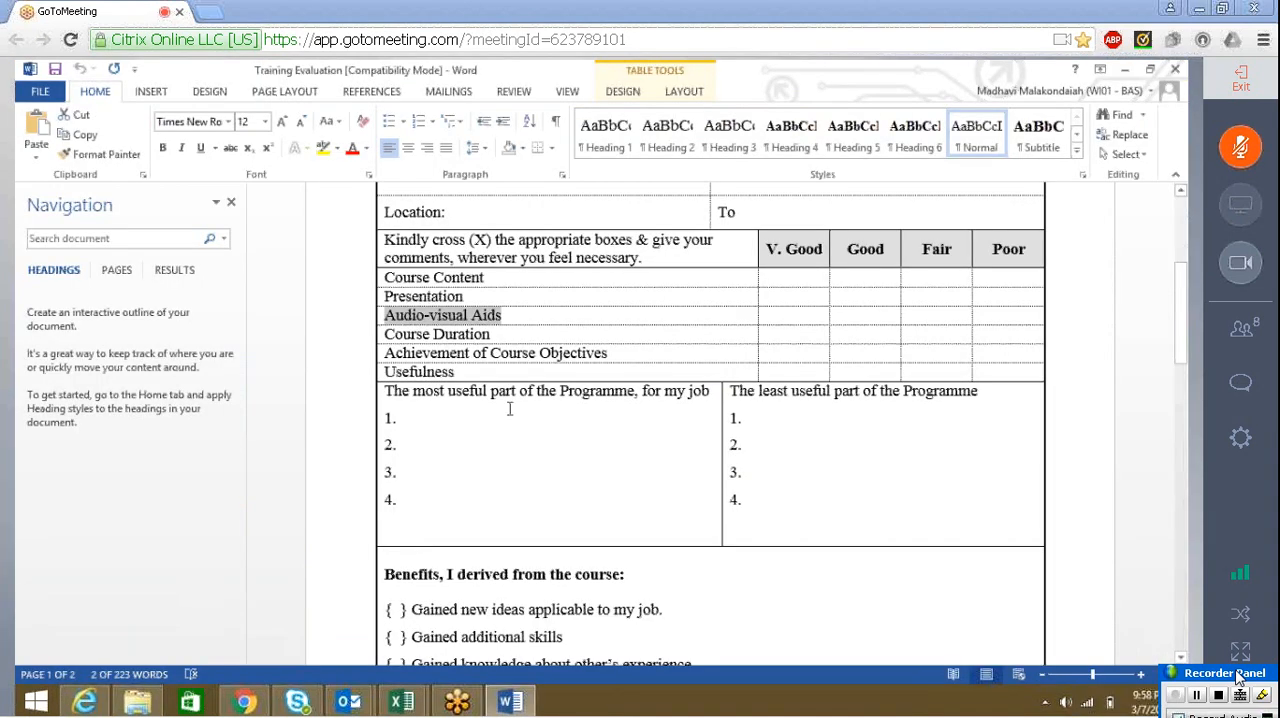
click(526, 338)
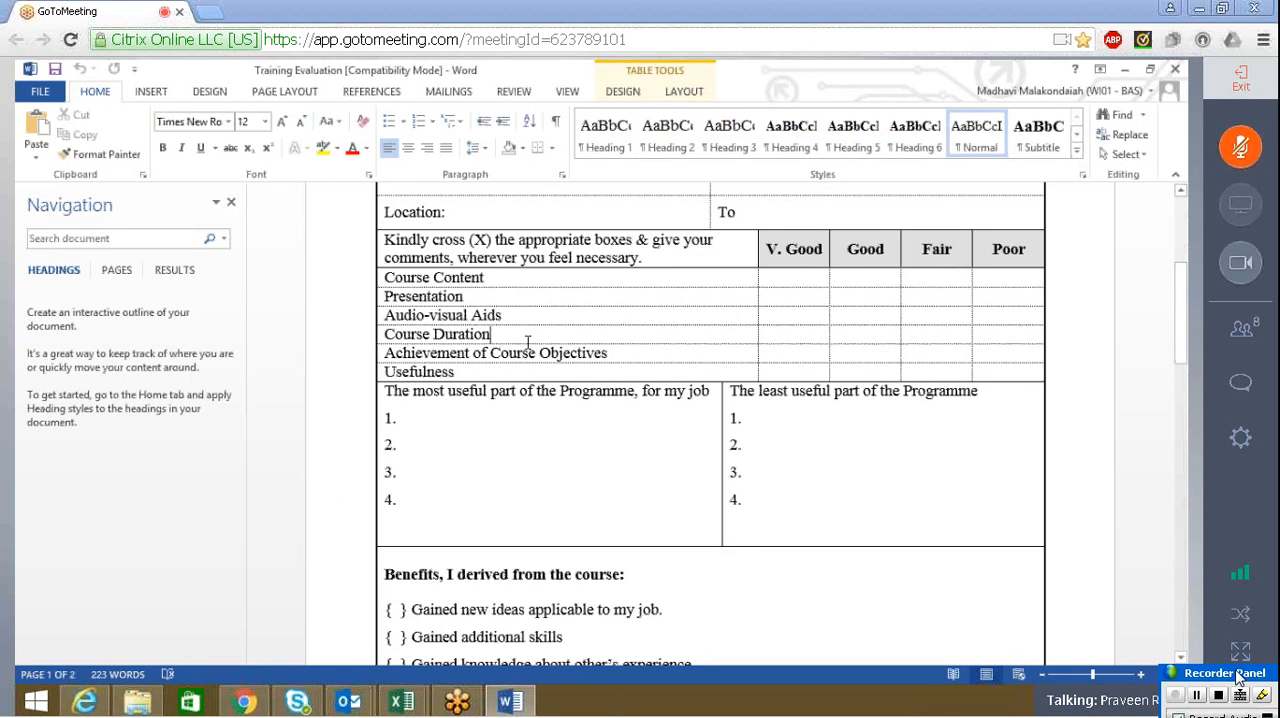
drag(491, 336, 381, 335)
key(ctrl+c)
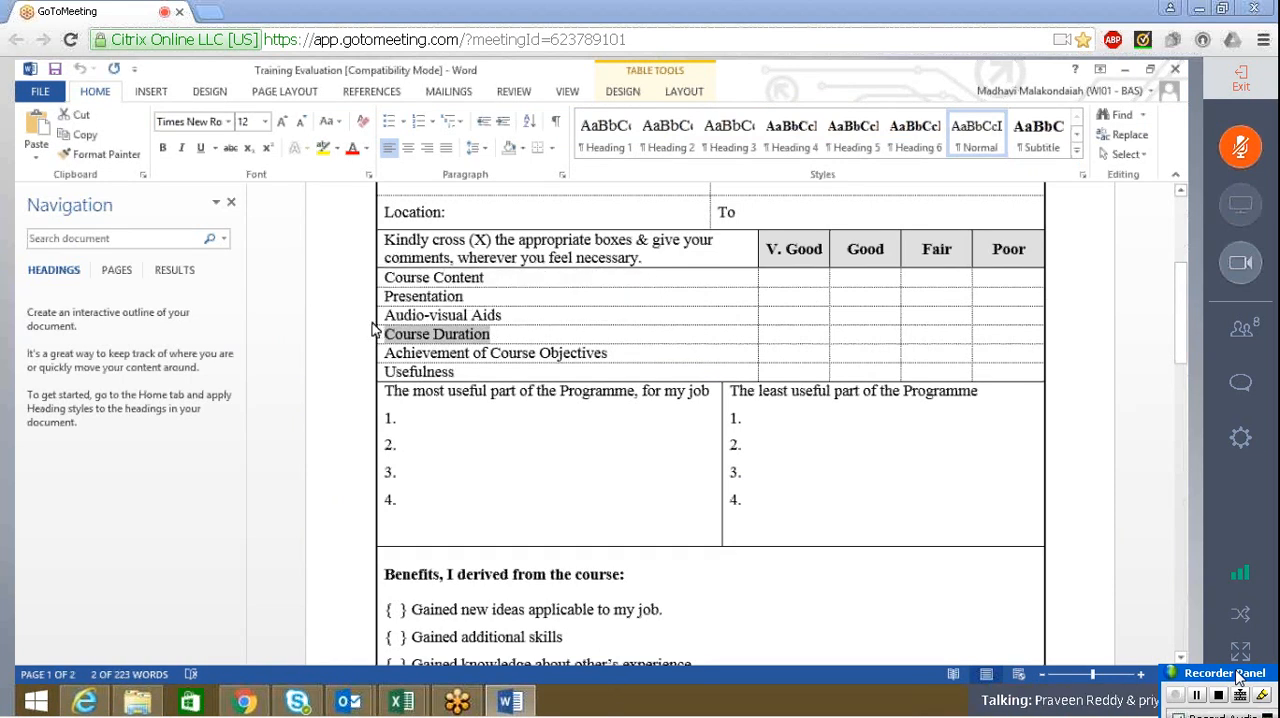
key(alt+Tab)
click(345, 544)
key(ctrl+v)
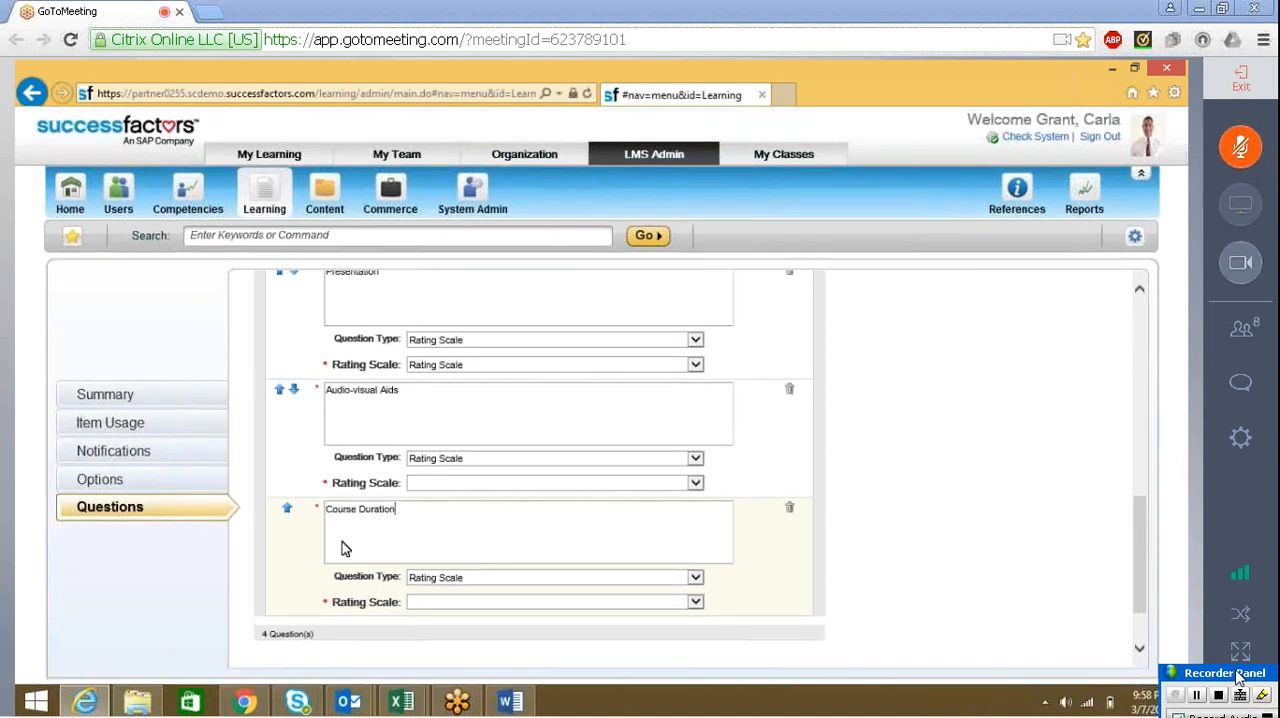
Add a fifth question to Section A with the text "Achievement of Course Objectives", copied from the Word form
key(alt+Tab)
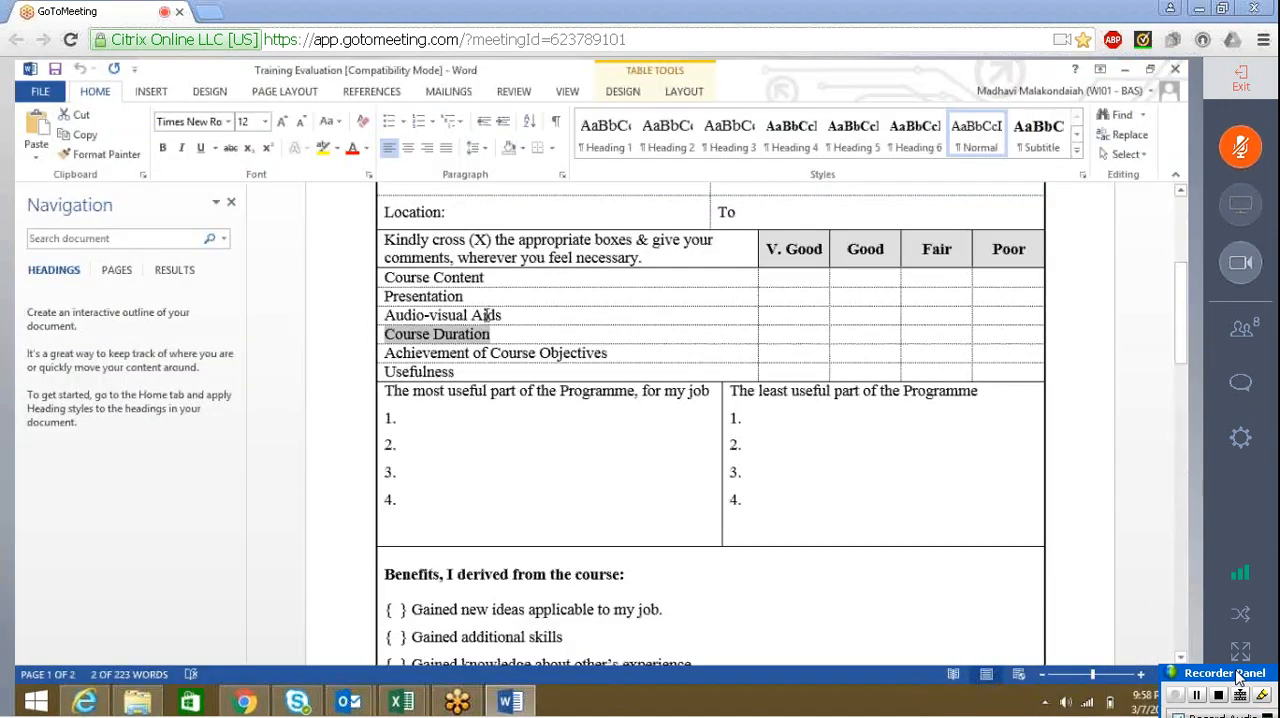
click(610, 353)
drag(553, 358, 393, 350)
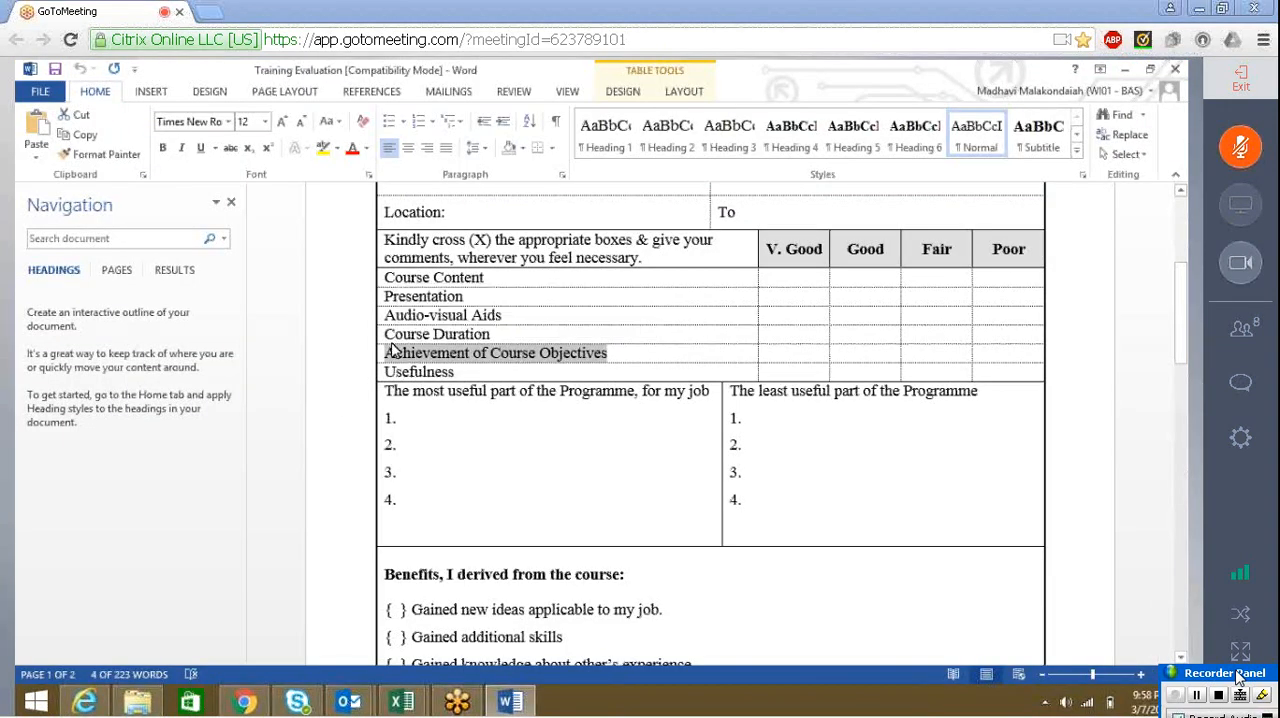
key(alt+Tab)
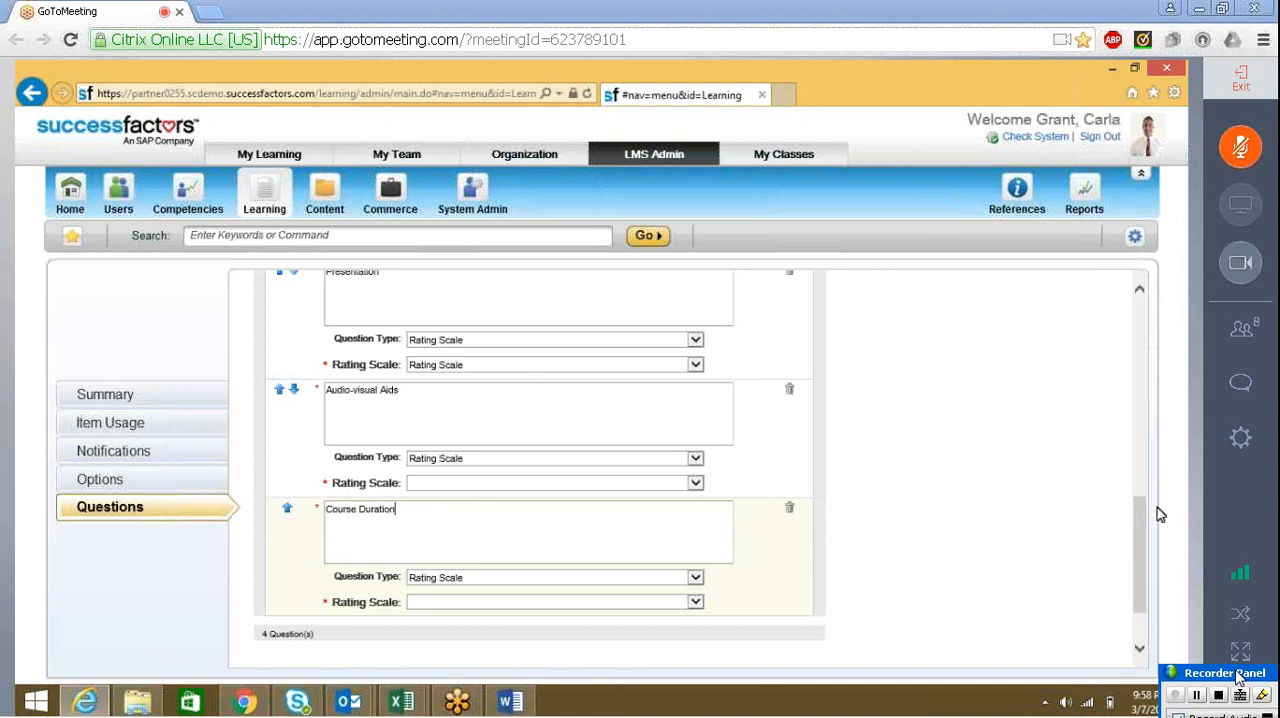
drag(1138, 528, 1142, 392)
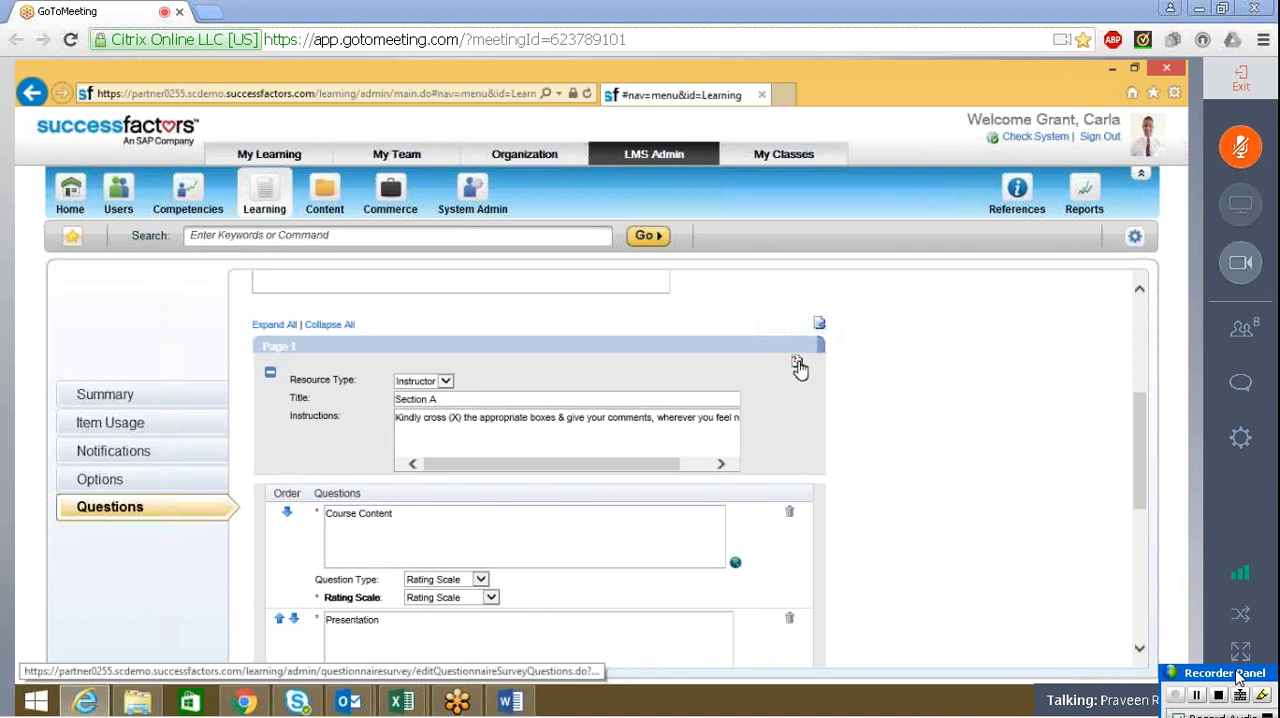
drag(1136, 414, 1138, 536)
click(552, 550)
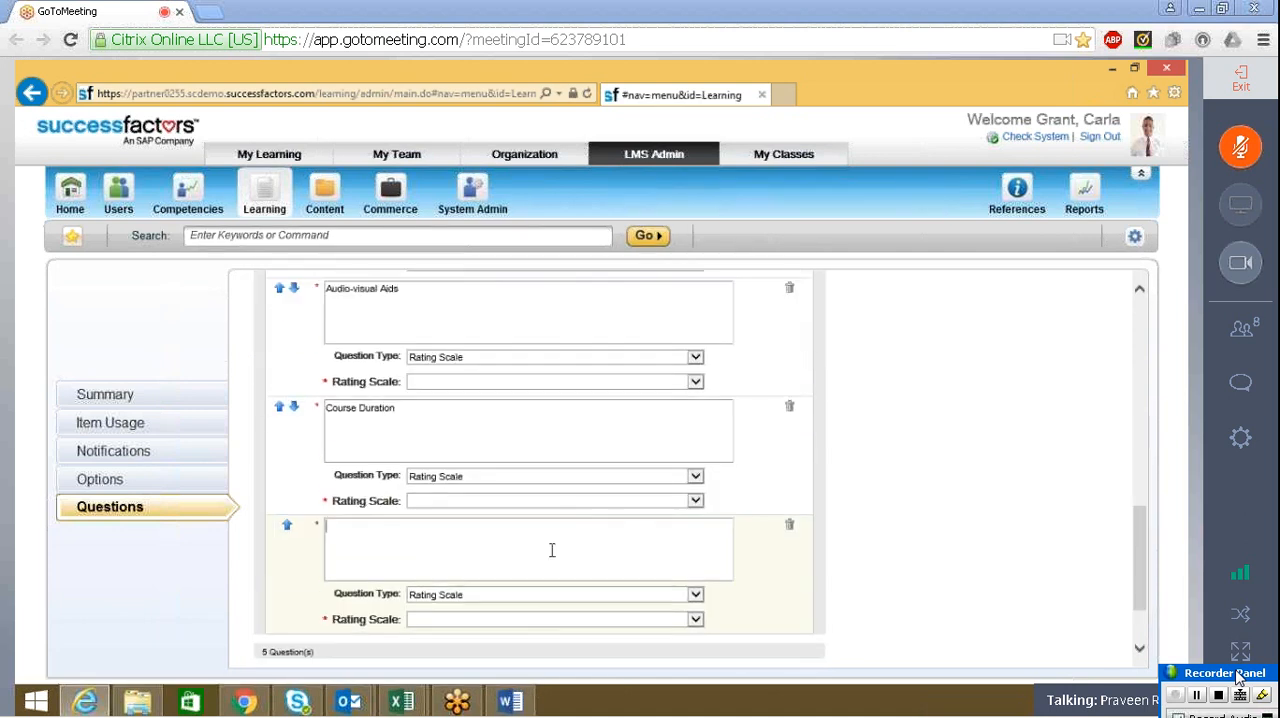
key(ctrl+v)
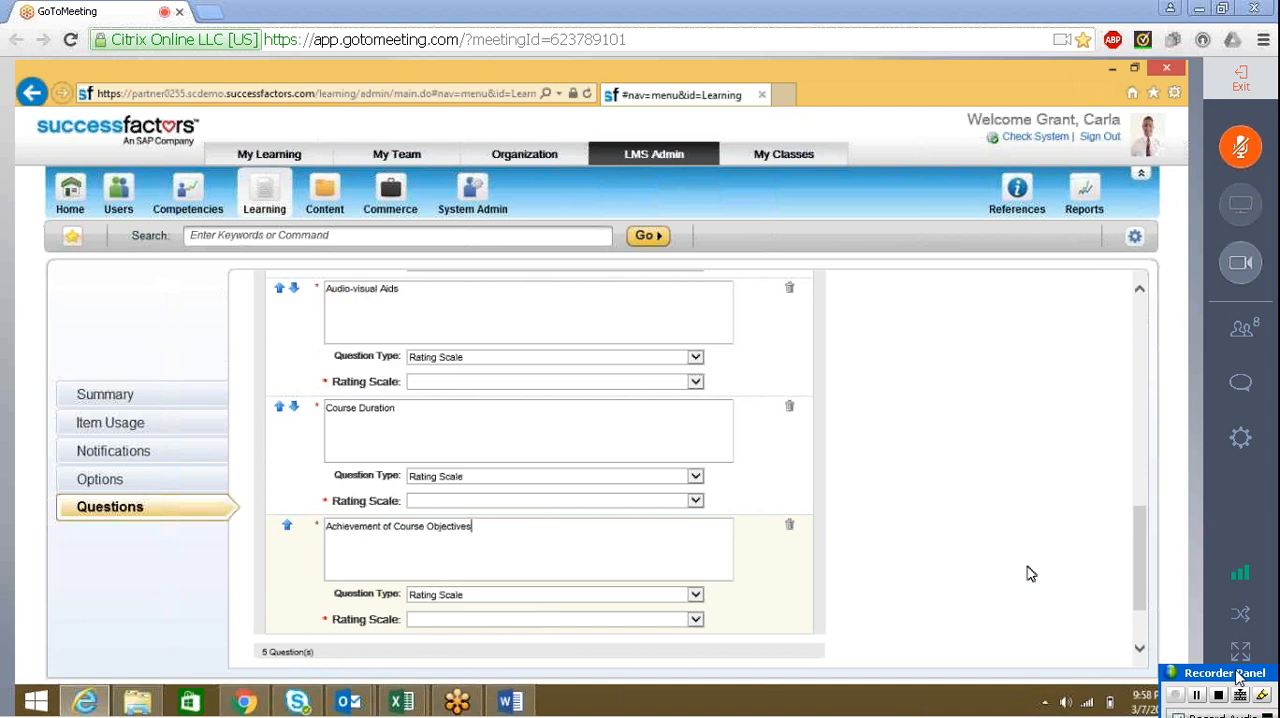
Copy the heading "The most useful part of the Programme, for my job" from the Word form and return to the survey
drag(1142, 570, 1146, 502)
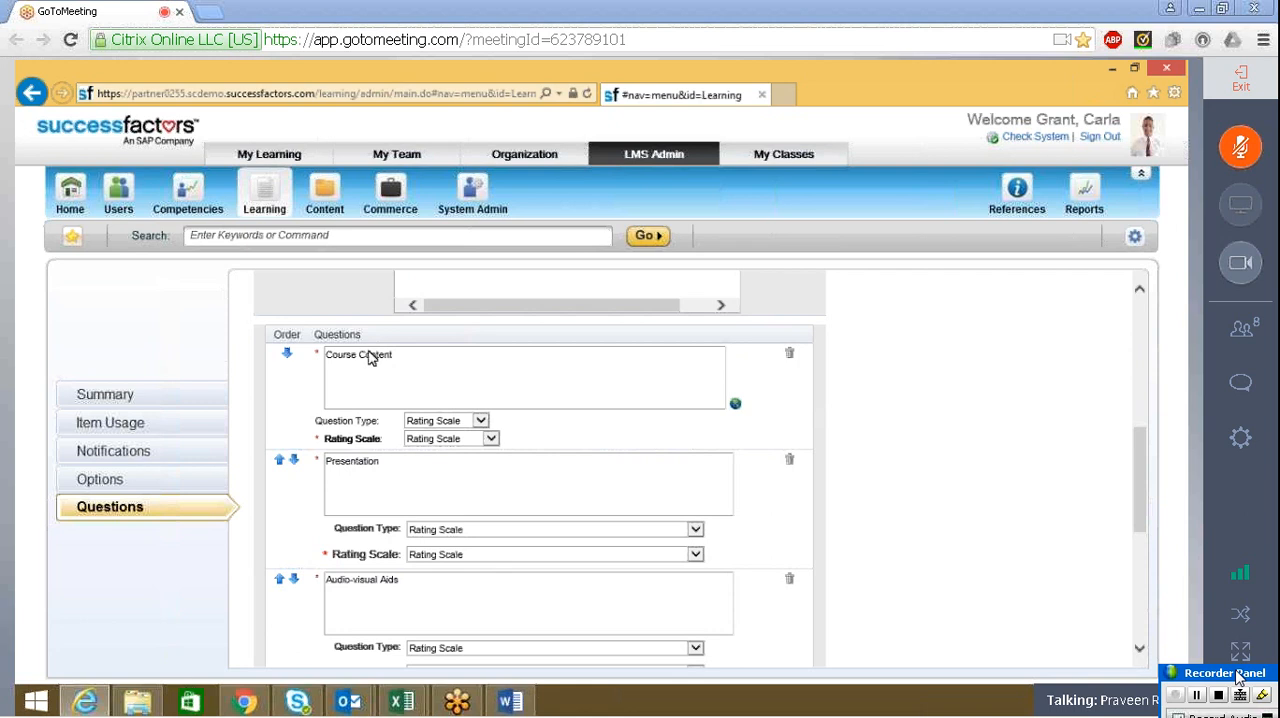
key(alt+Tab)
click(615, 348)
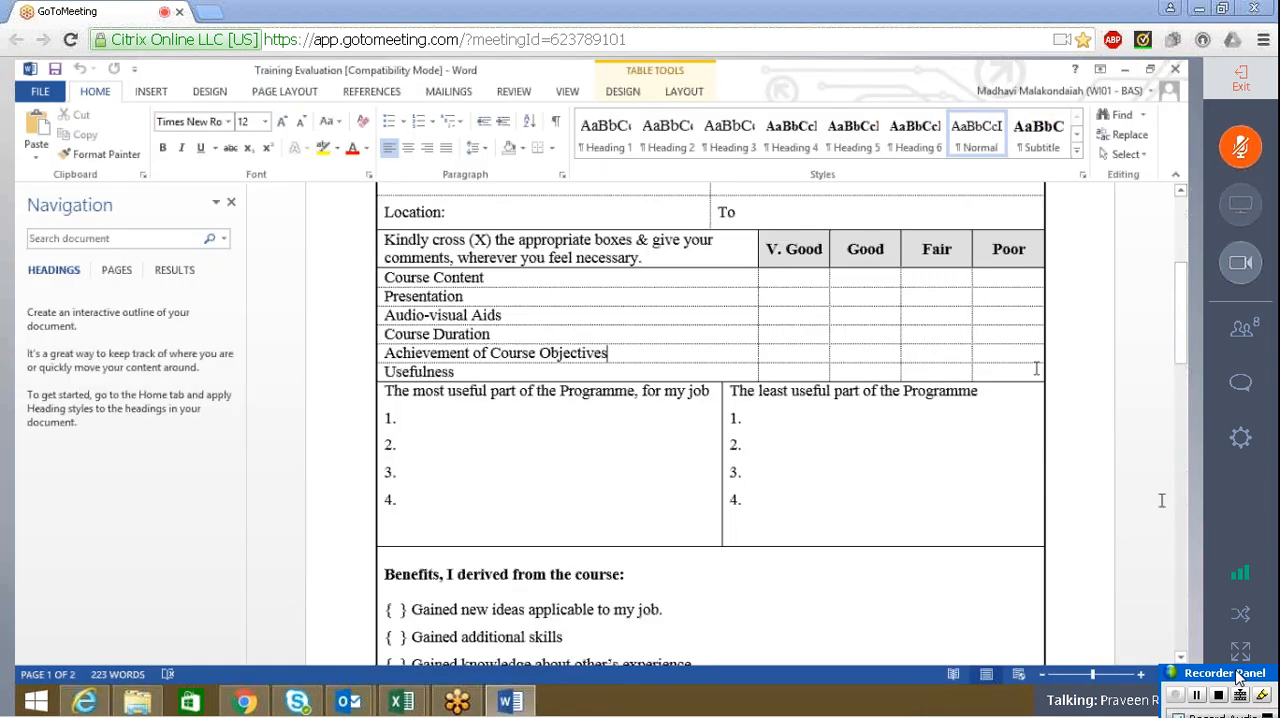
click(1181, 358)
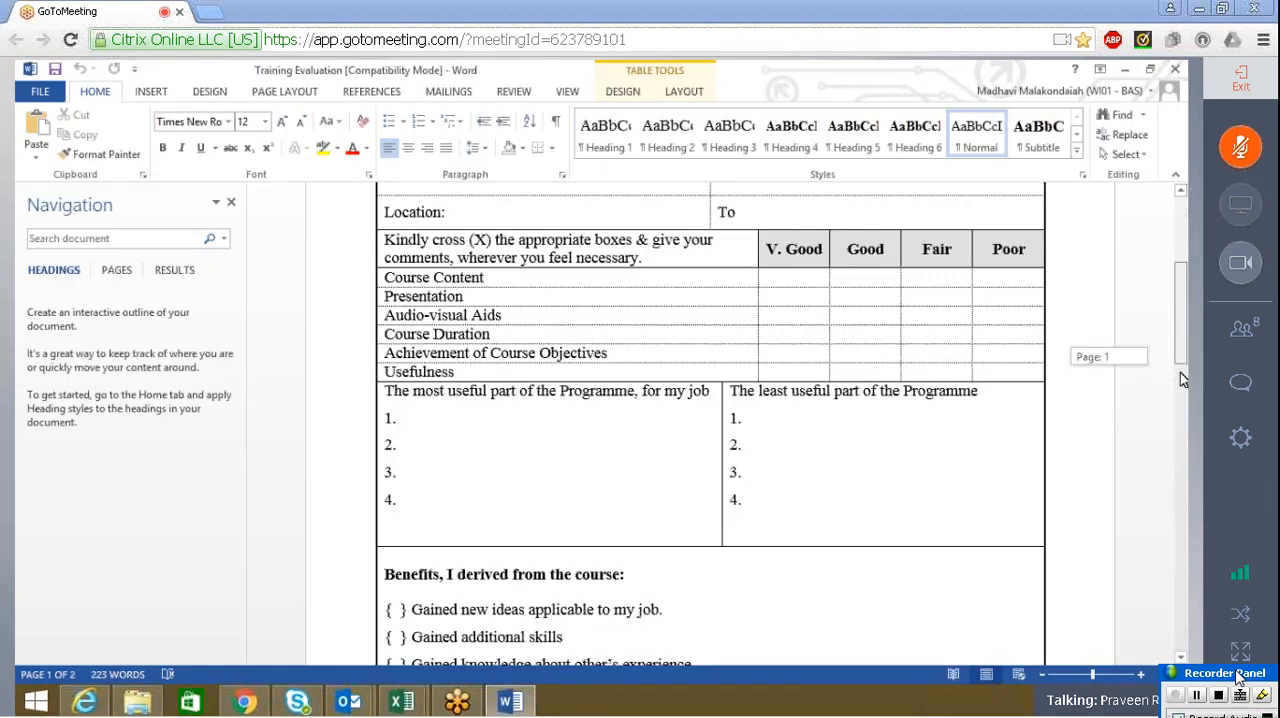
drag(1180, 372, 1182, 397)
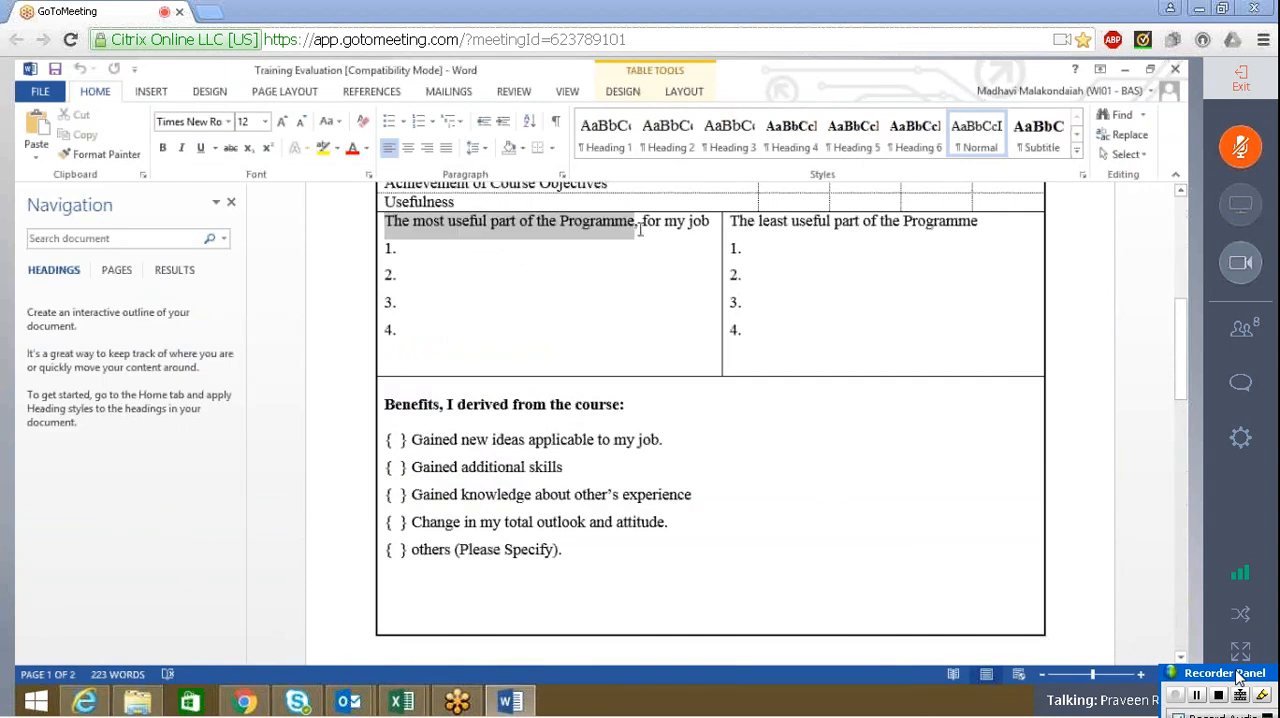
mouse_move(683, 230)
mouse_down()
mouse_move(710, 229)
mouse_move(695, 232)
mouse_up()
key(ctrl+c)
key(alt+Tab)
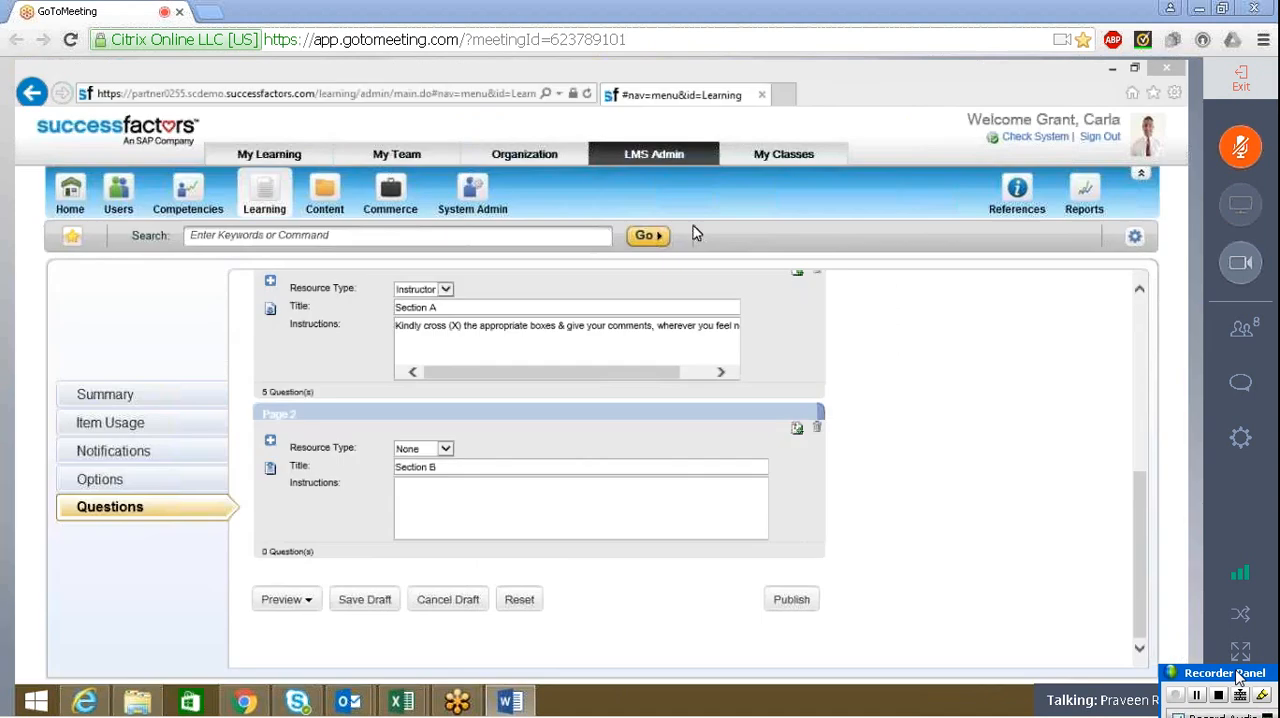
key(ctrl+v)
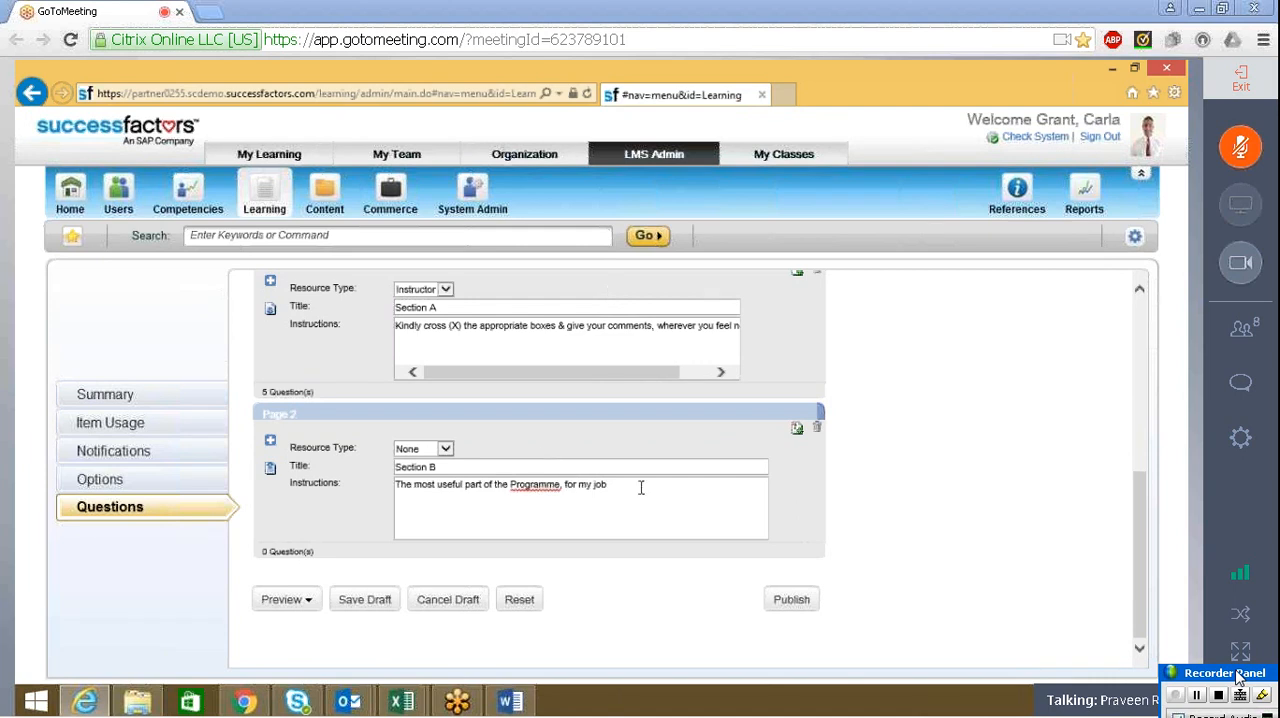
drag(616, 488, 398, 472)
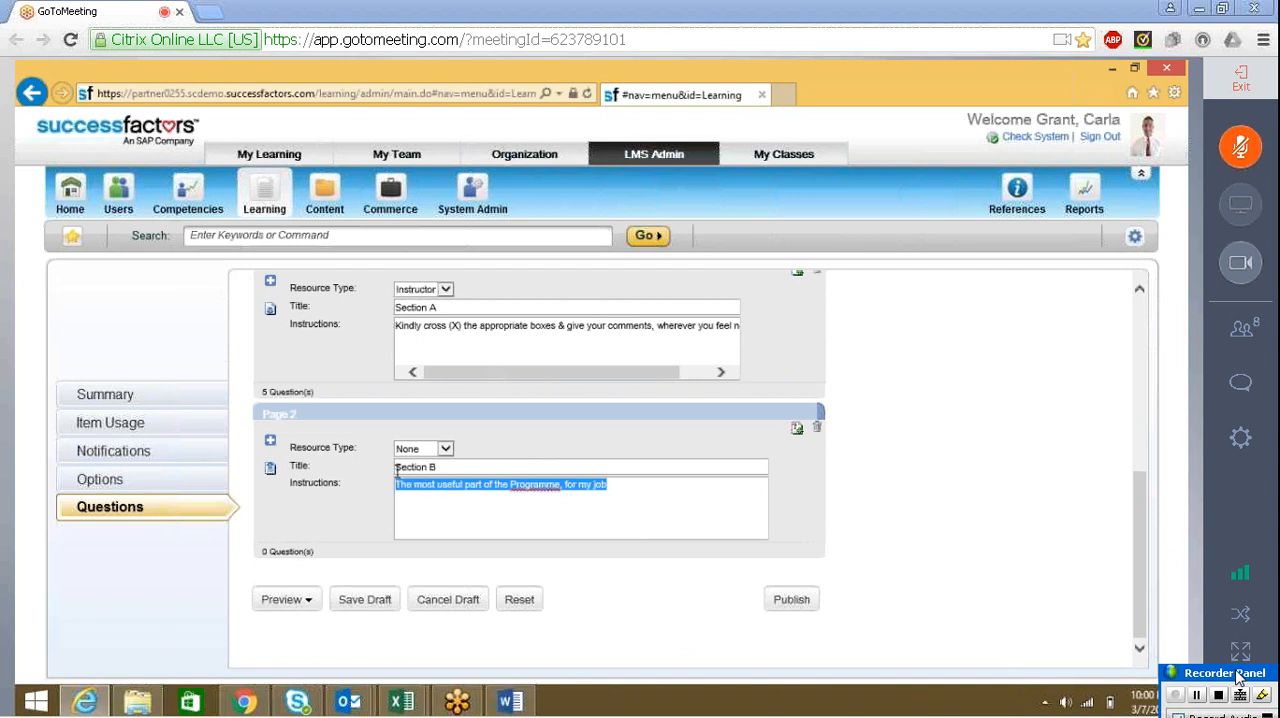
key(BackSpace)
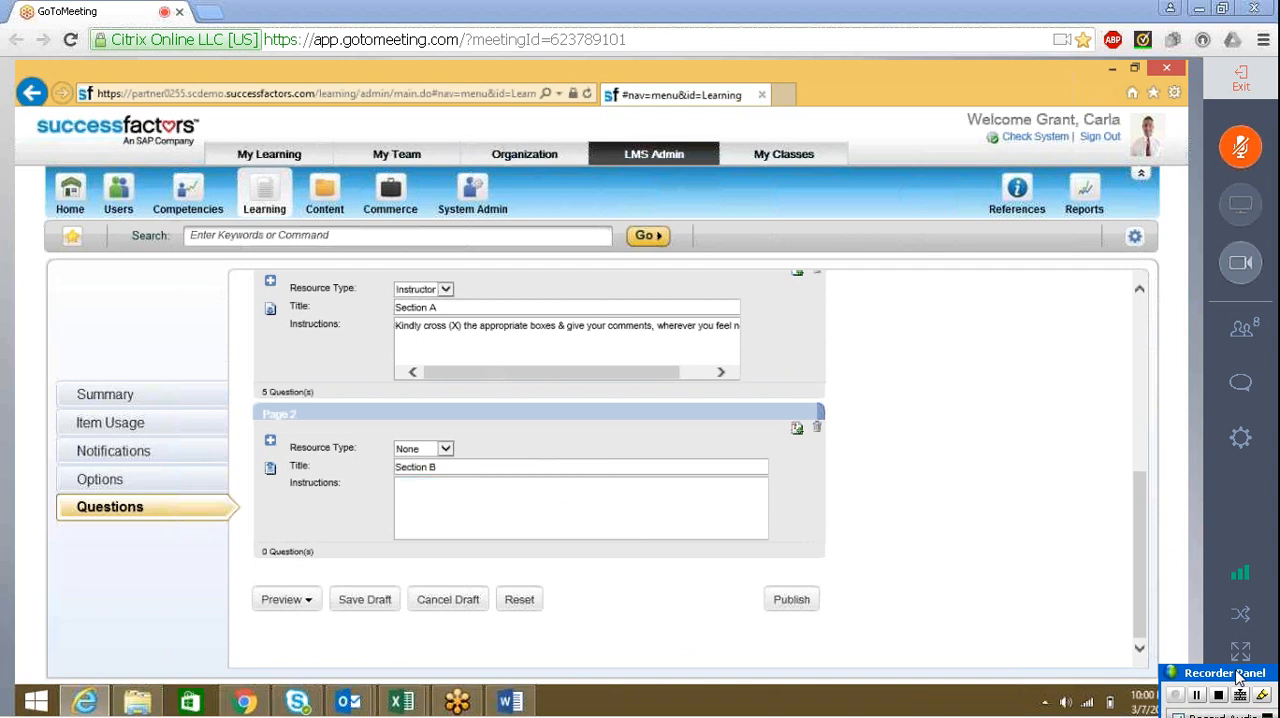
Add an Open Ended question to Section B with the copied text "The most useful part of the Programme, for my job"
click(796, 429)
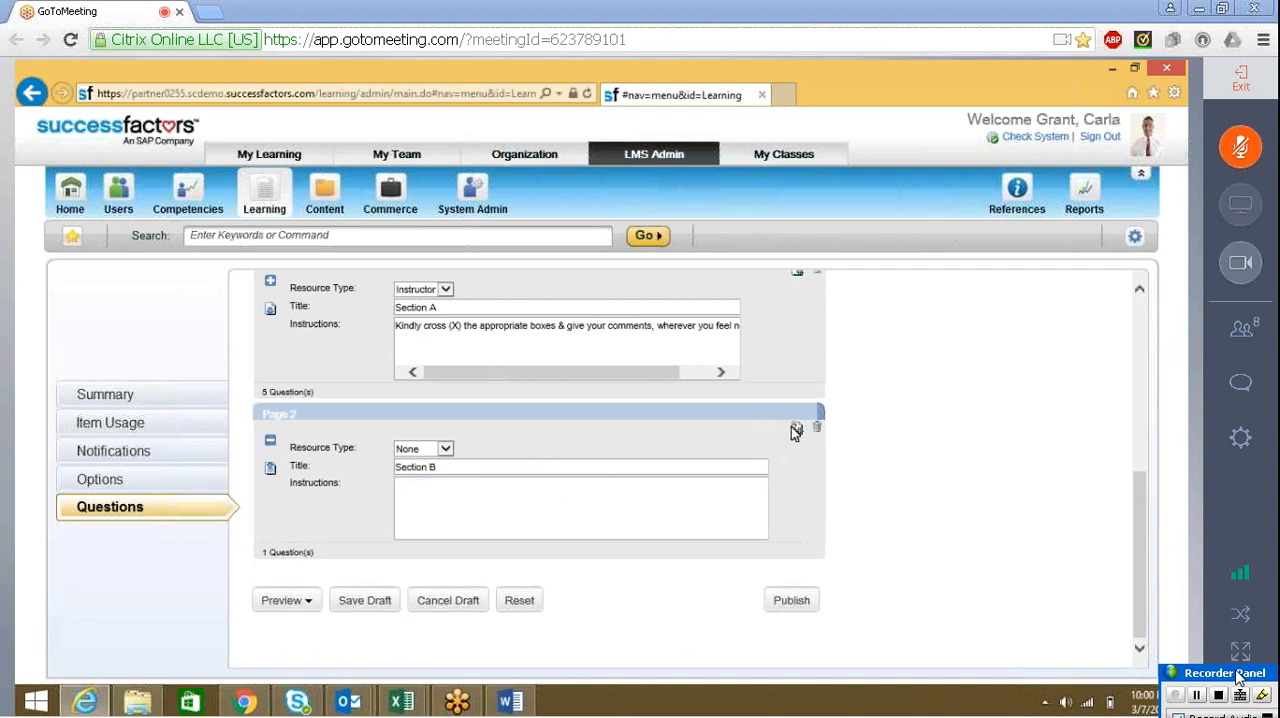
key(ctrl+v)
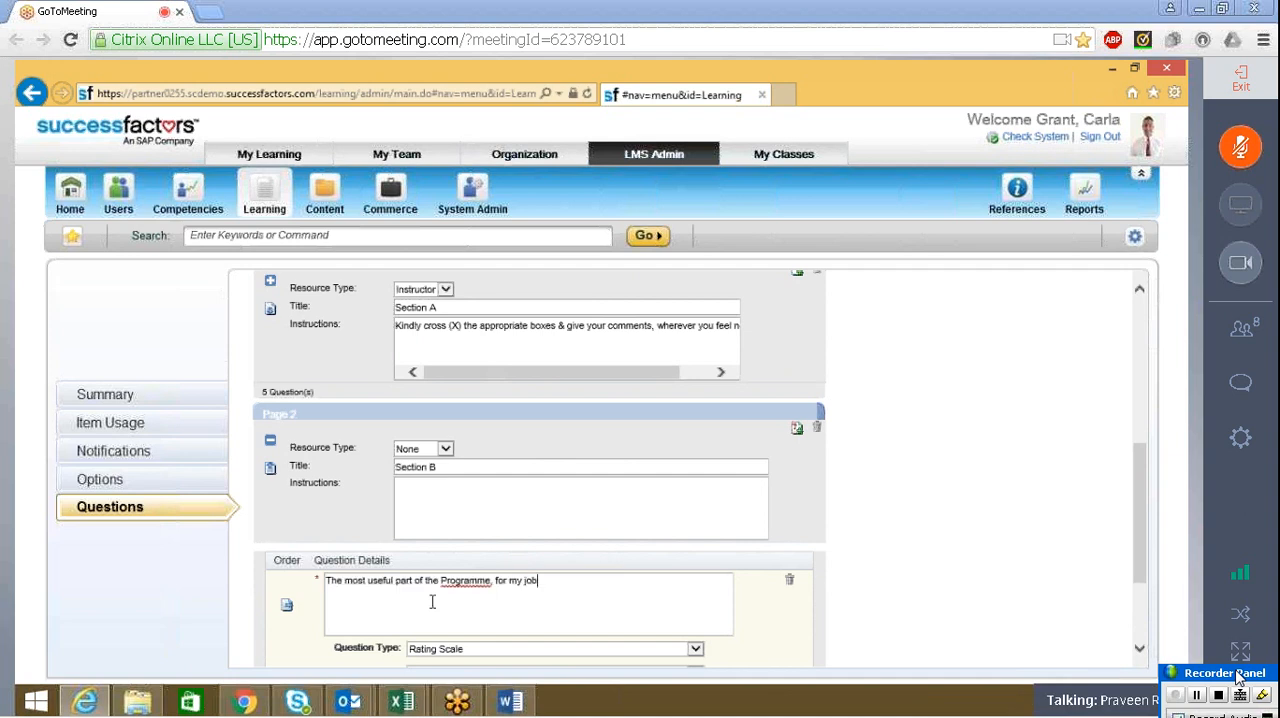
click(452, 649)
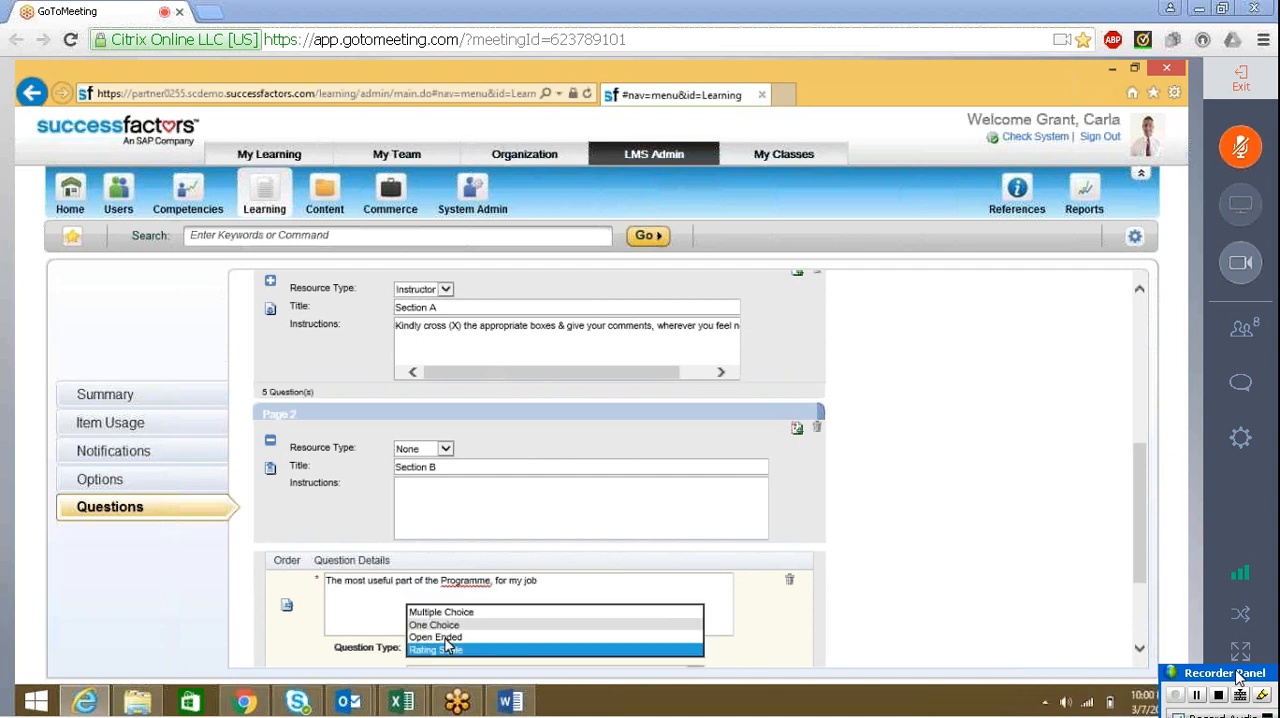
click(447, 641)
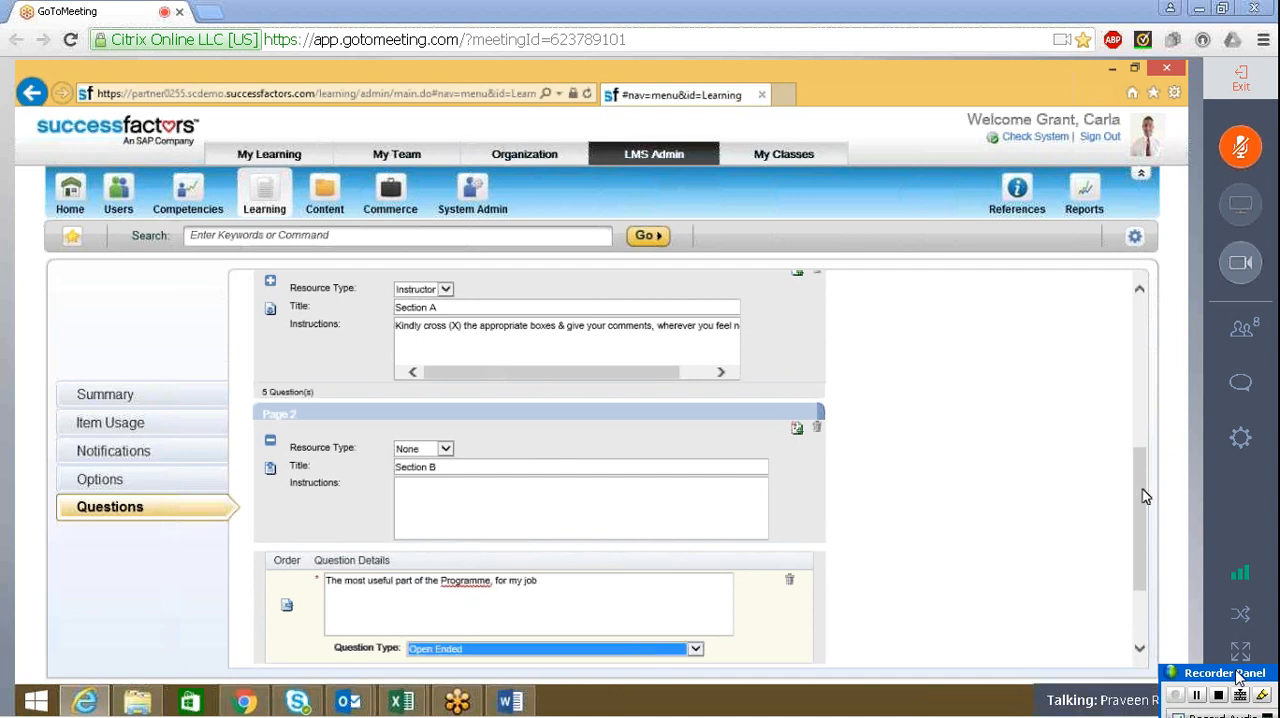
scroll(1138, 486, down, 3)
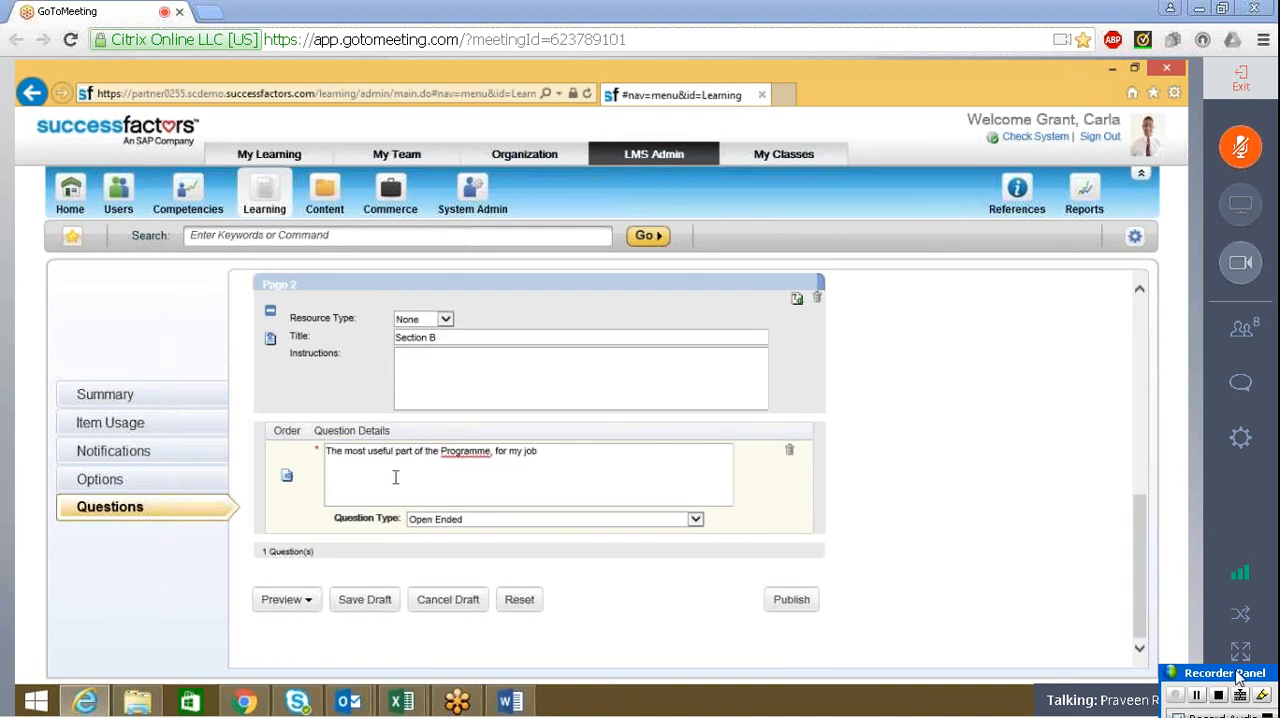
Add a second question to Section B with the text "The least useful part of the Programme", copied from the Word form
click(796, 305)
click(532, 388)
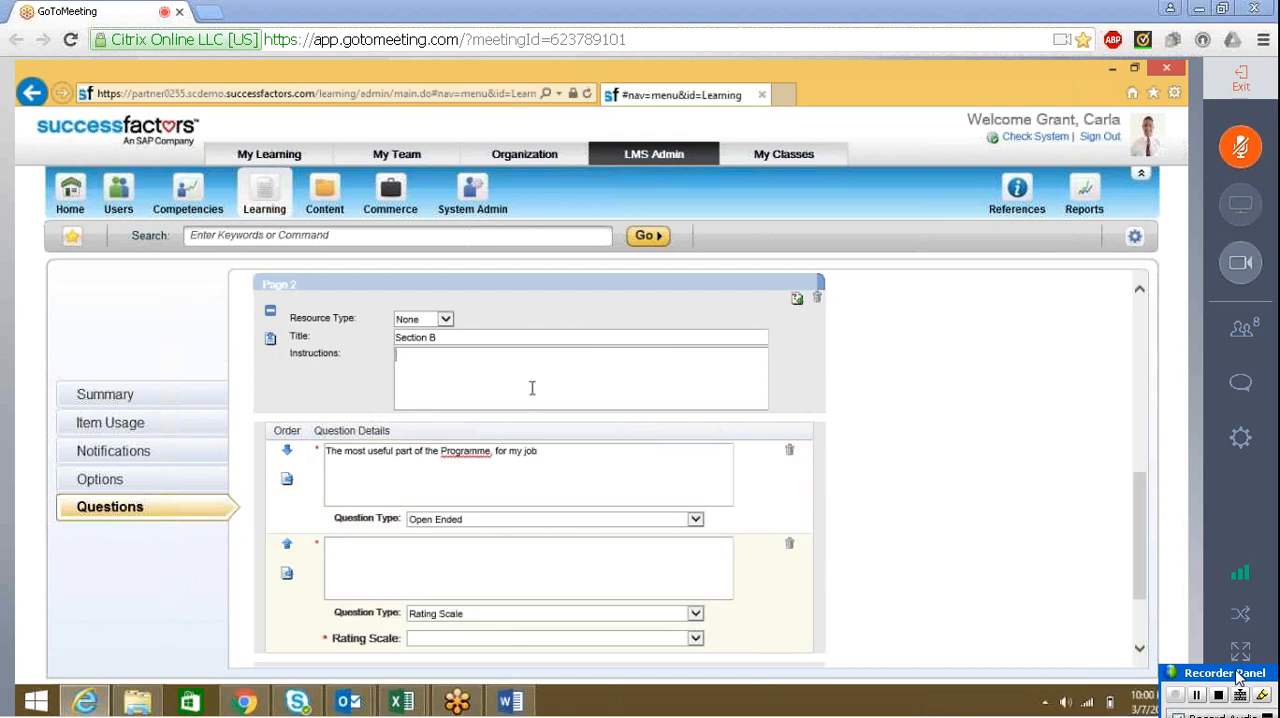
key(alt+Tab)
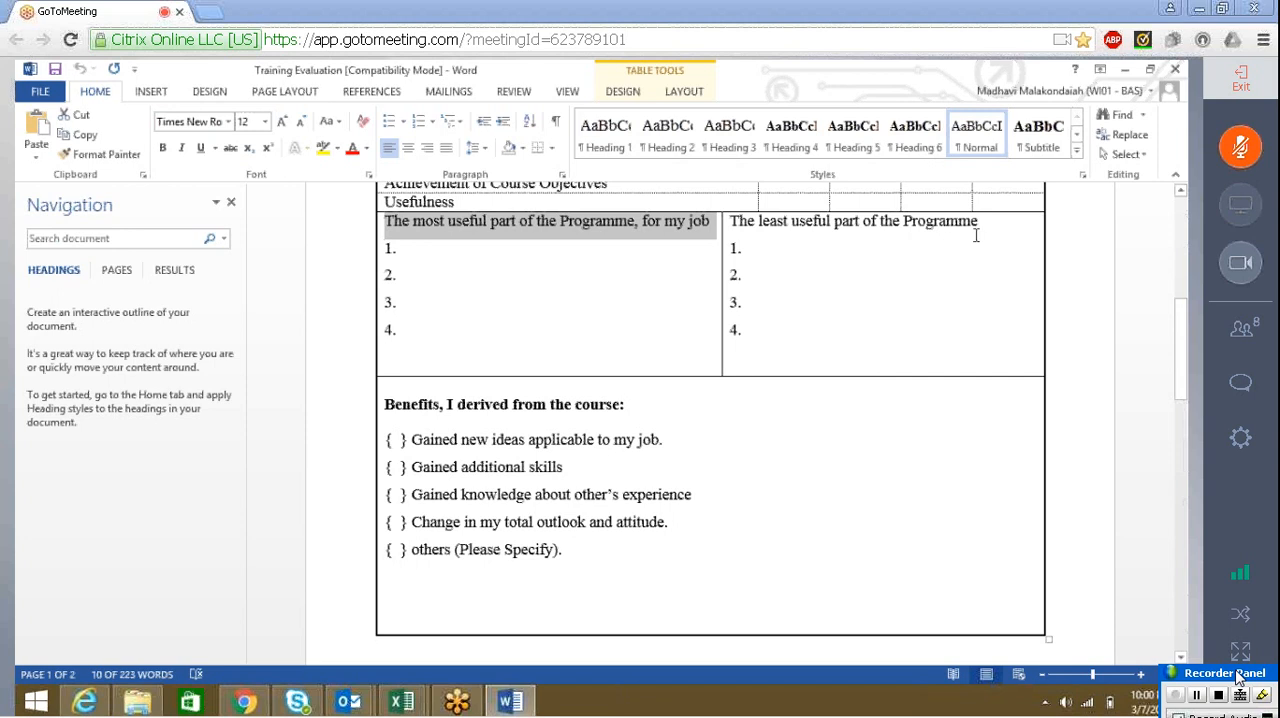
drag(978, 226, 729, 222)
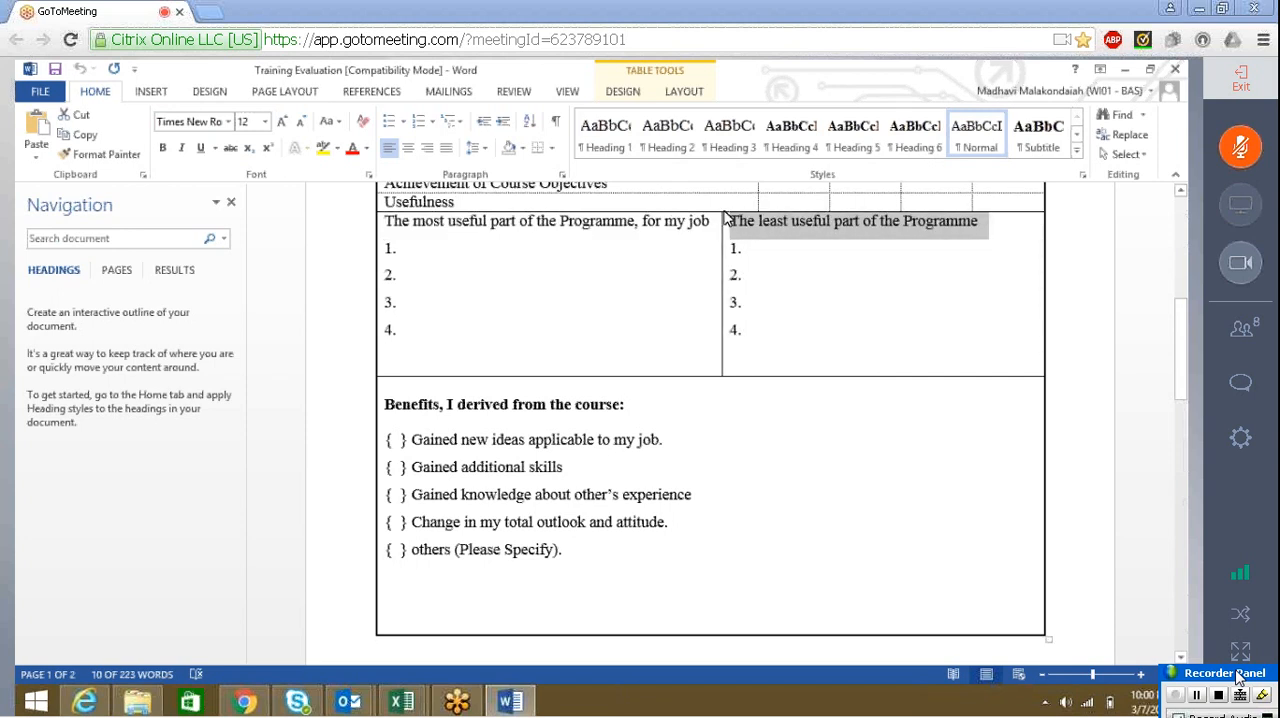
key(alt+Tab)
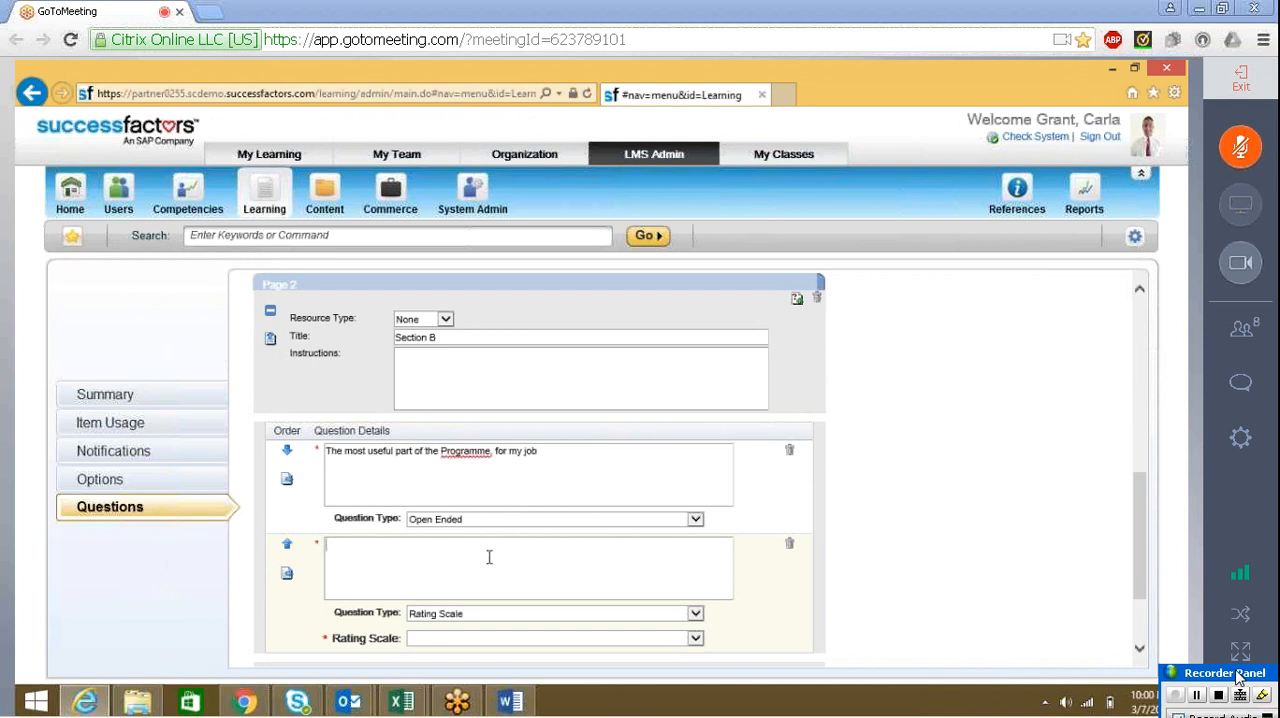
key(ctrl+v)
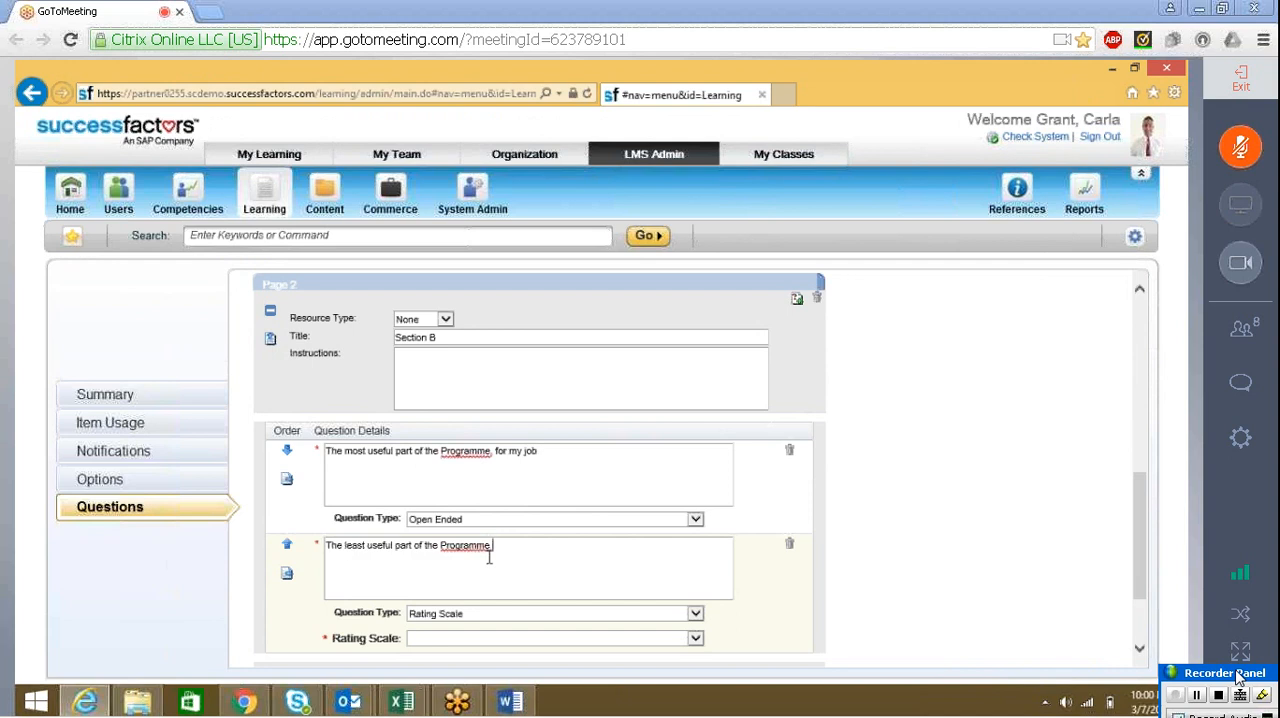
Set the question type of Section B's second question to Open Ended
click(462, 614)
click(458, 604)
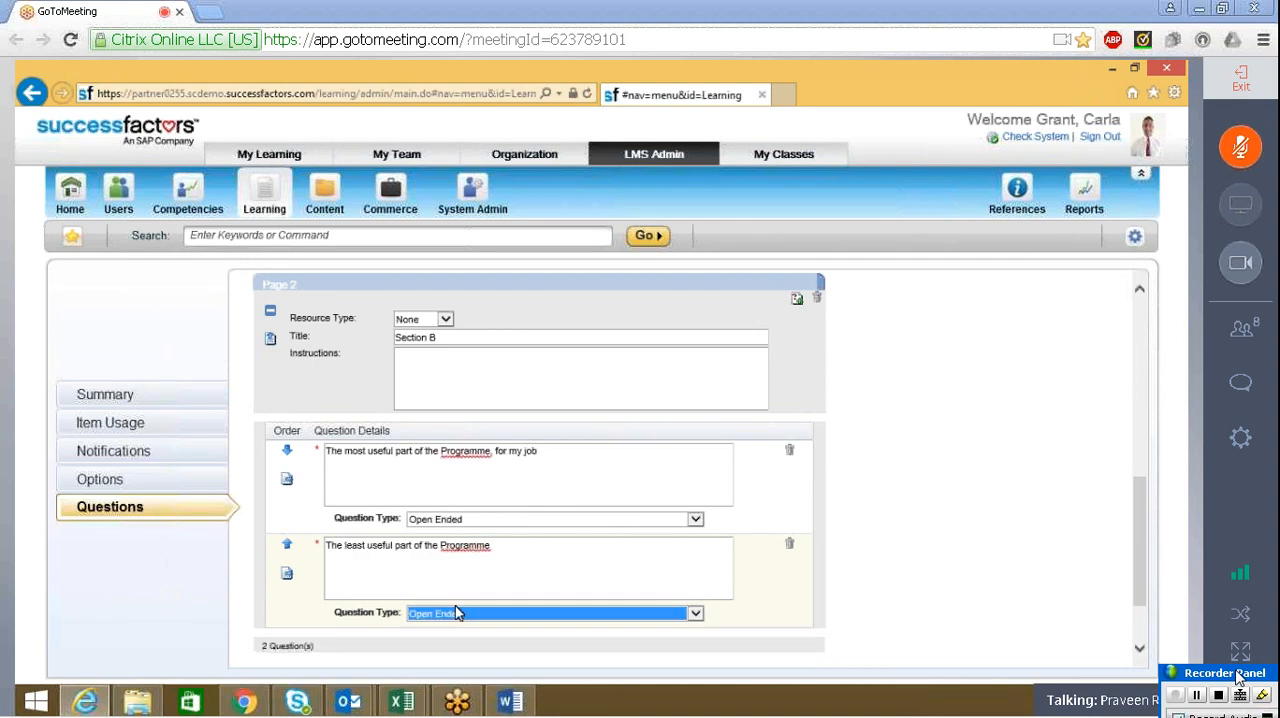
drag(1143, 508, 1145, 565)
click(428, 518)
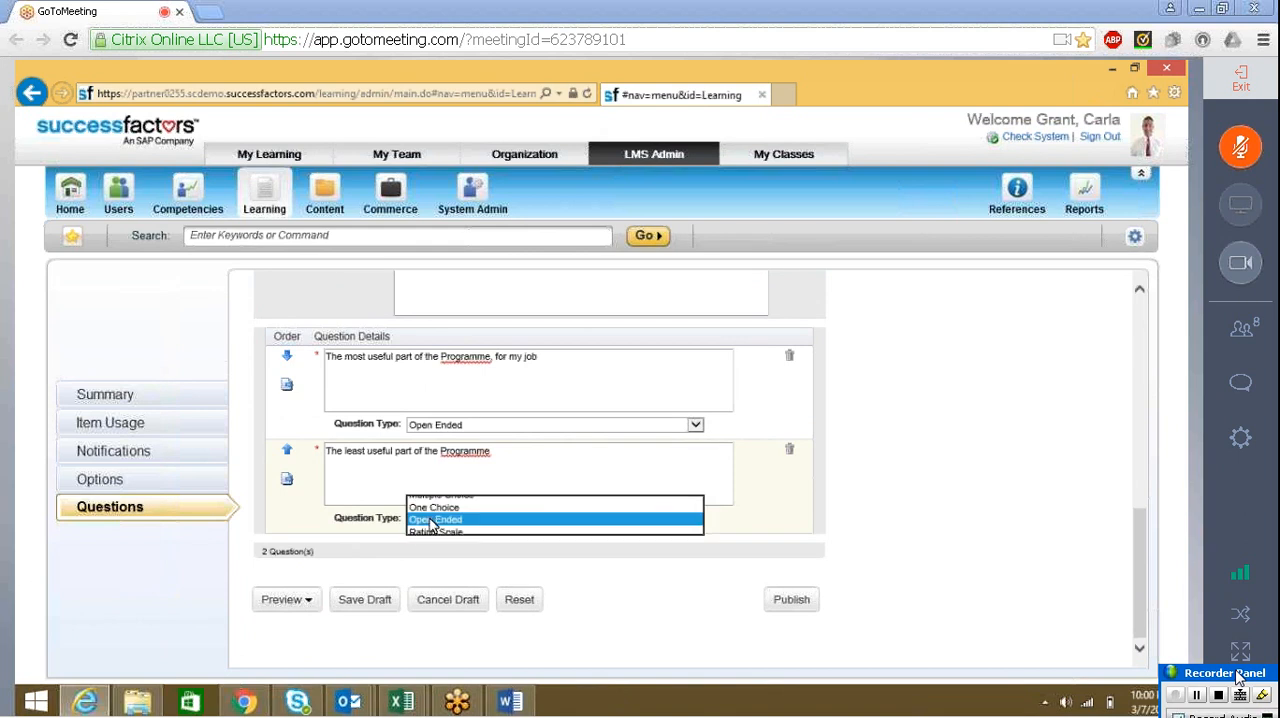
click(431, 520)
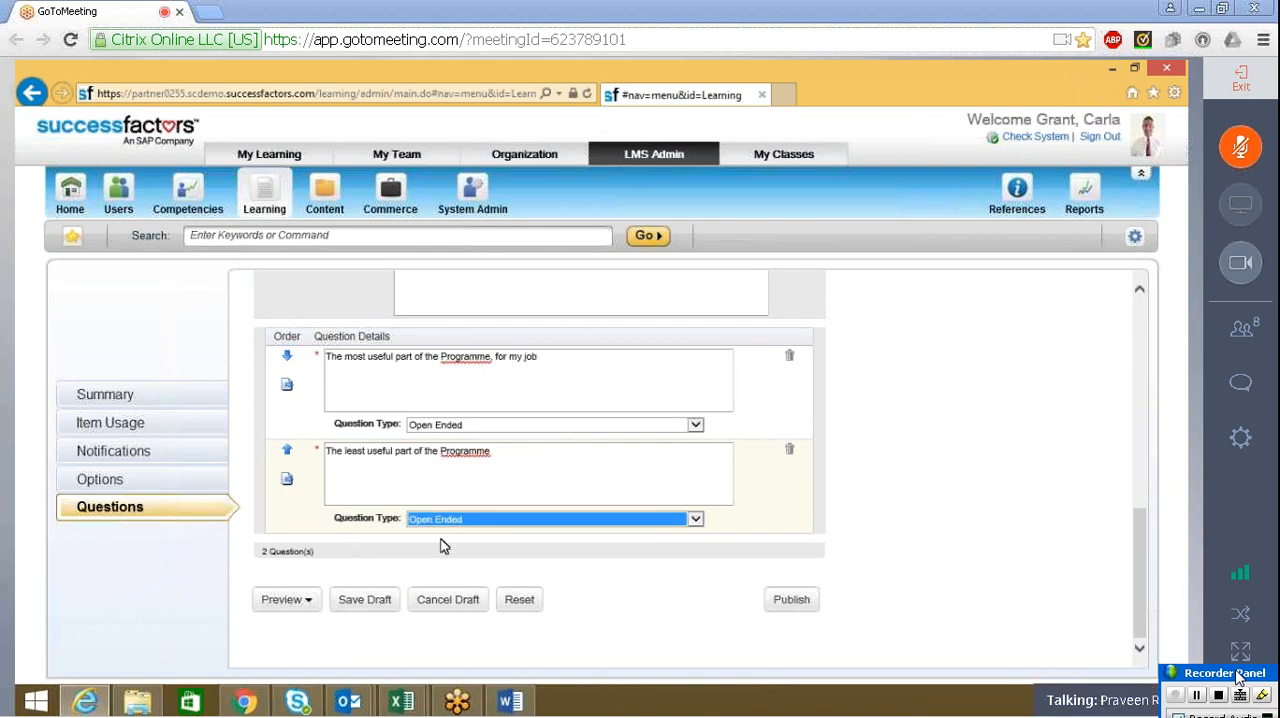
click(1146, 587)
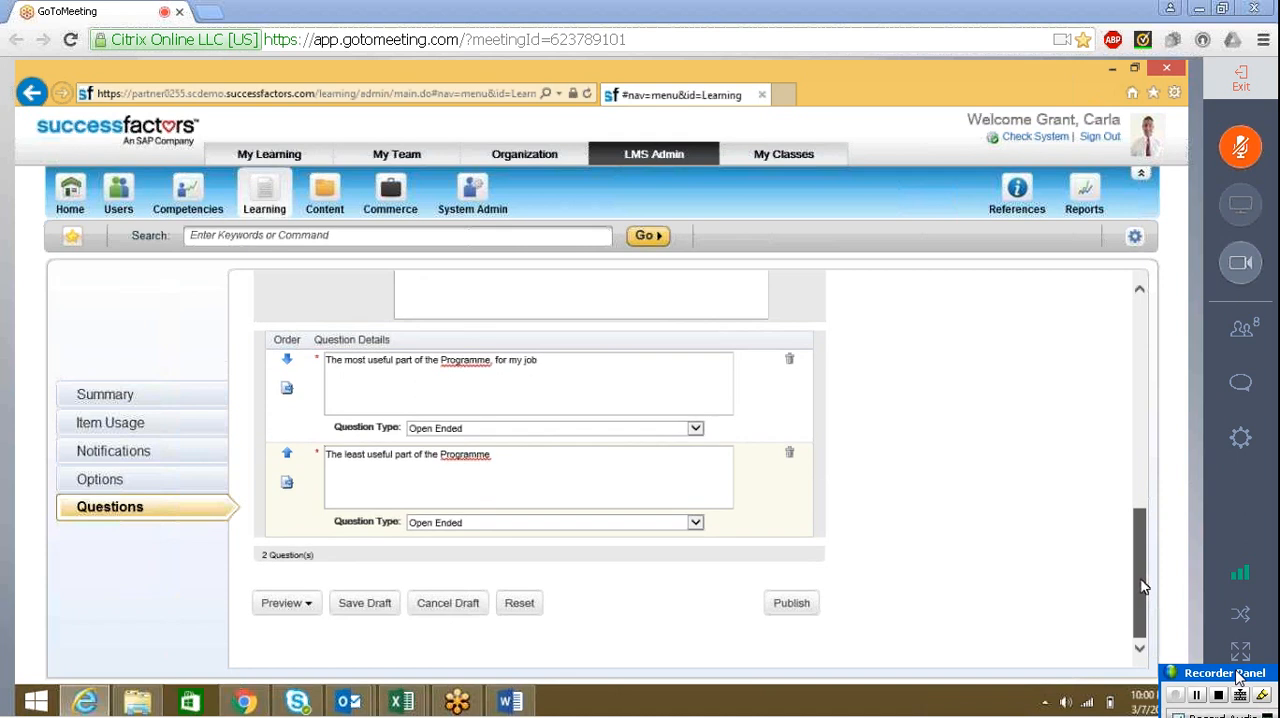
drag(1146, 587, 1146, 486)
key(alt+Tab)
click(906, 244)
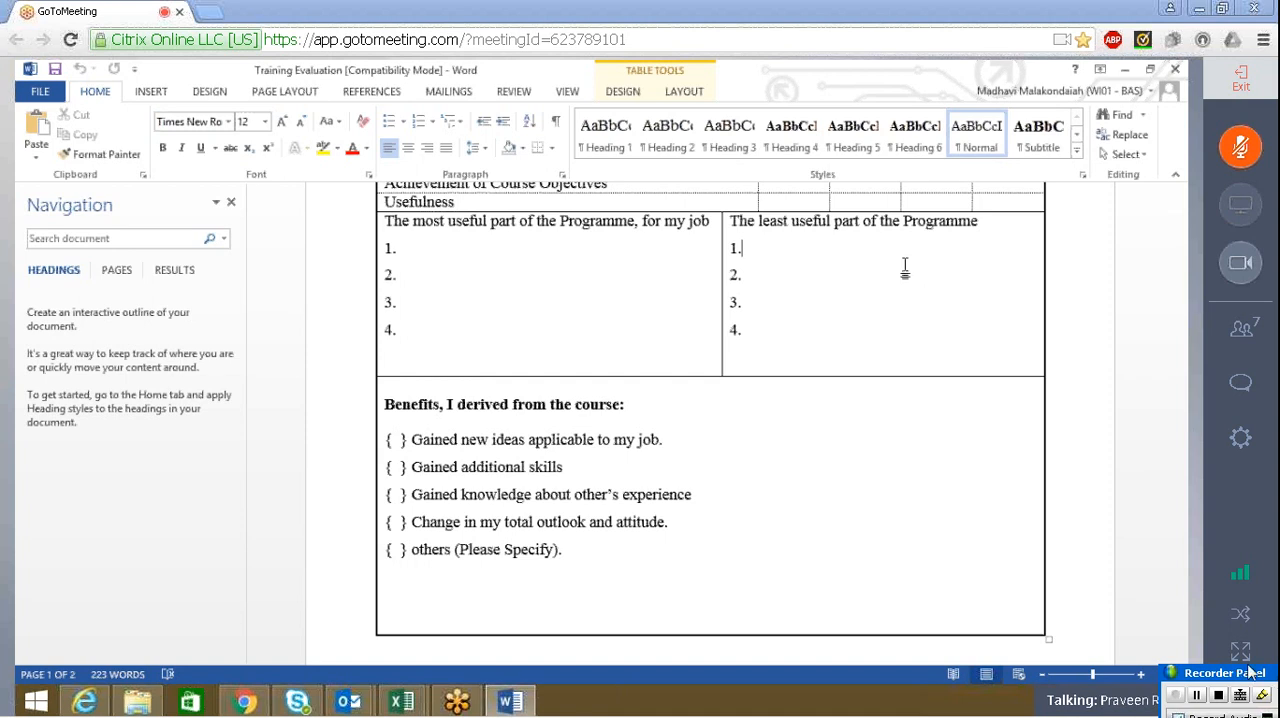
click(1240, 328)
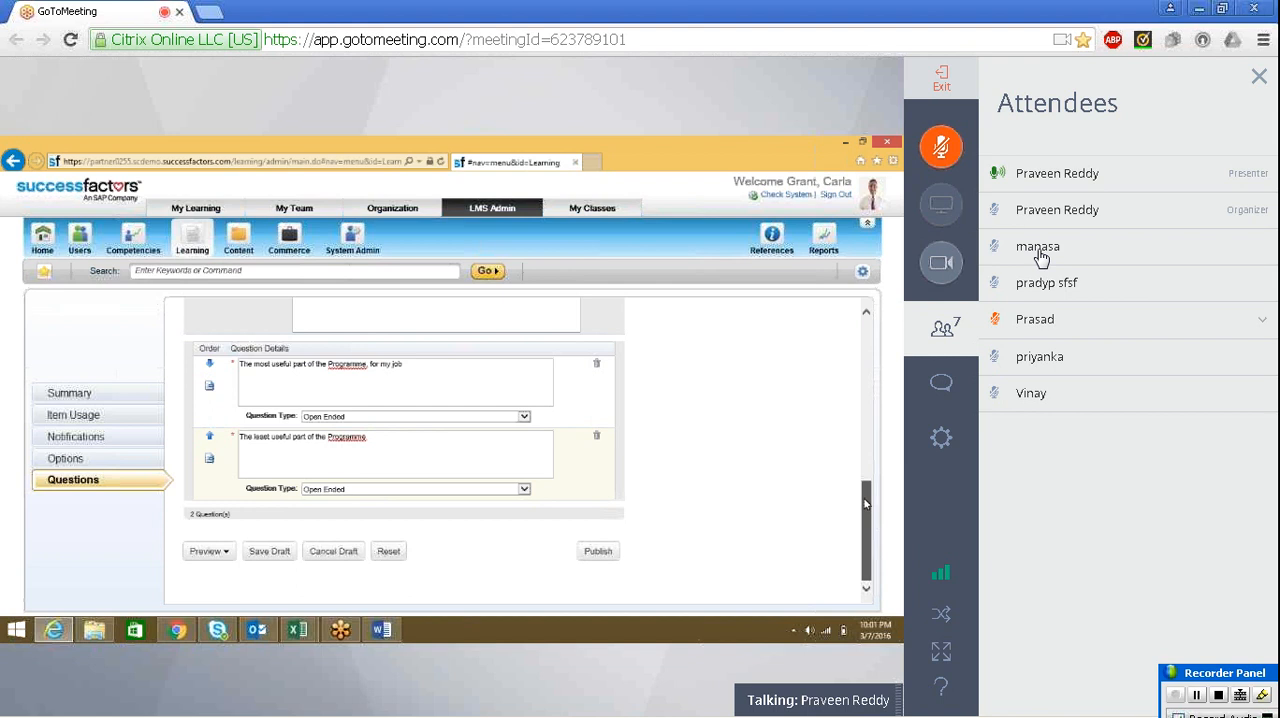
click(955, 327)
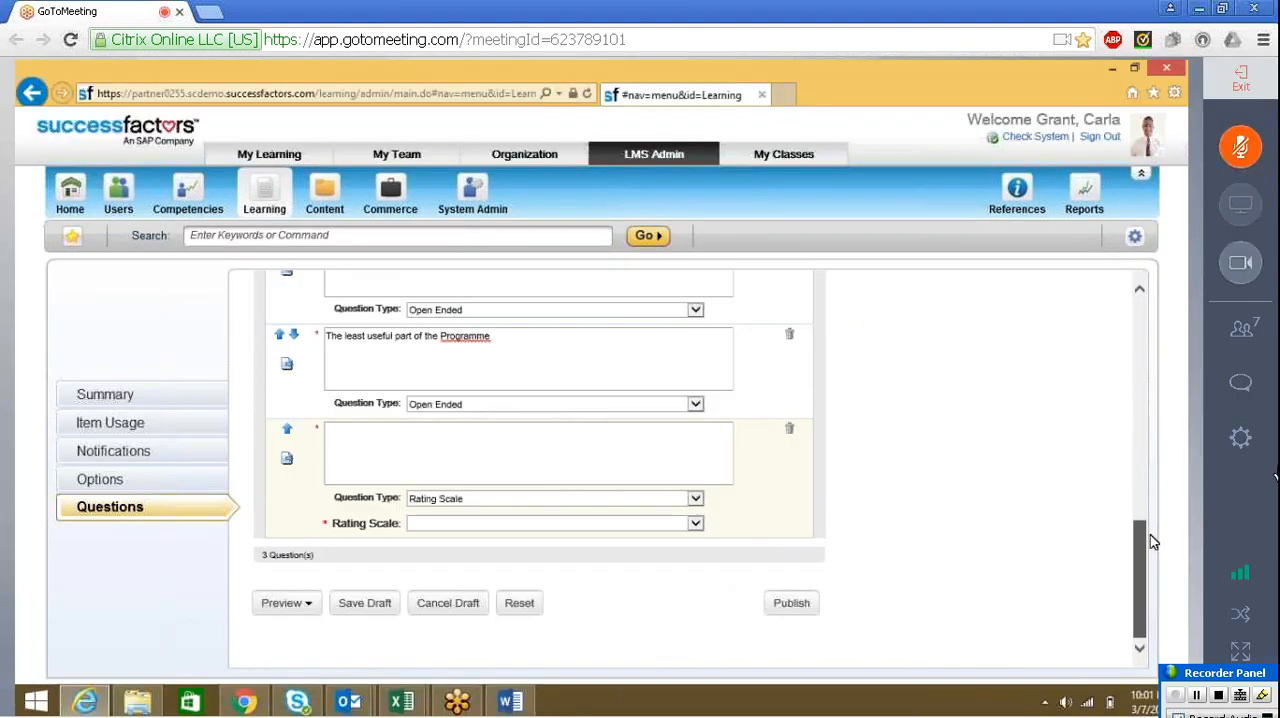
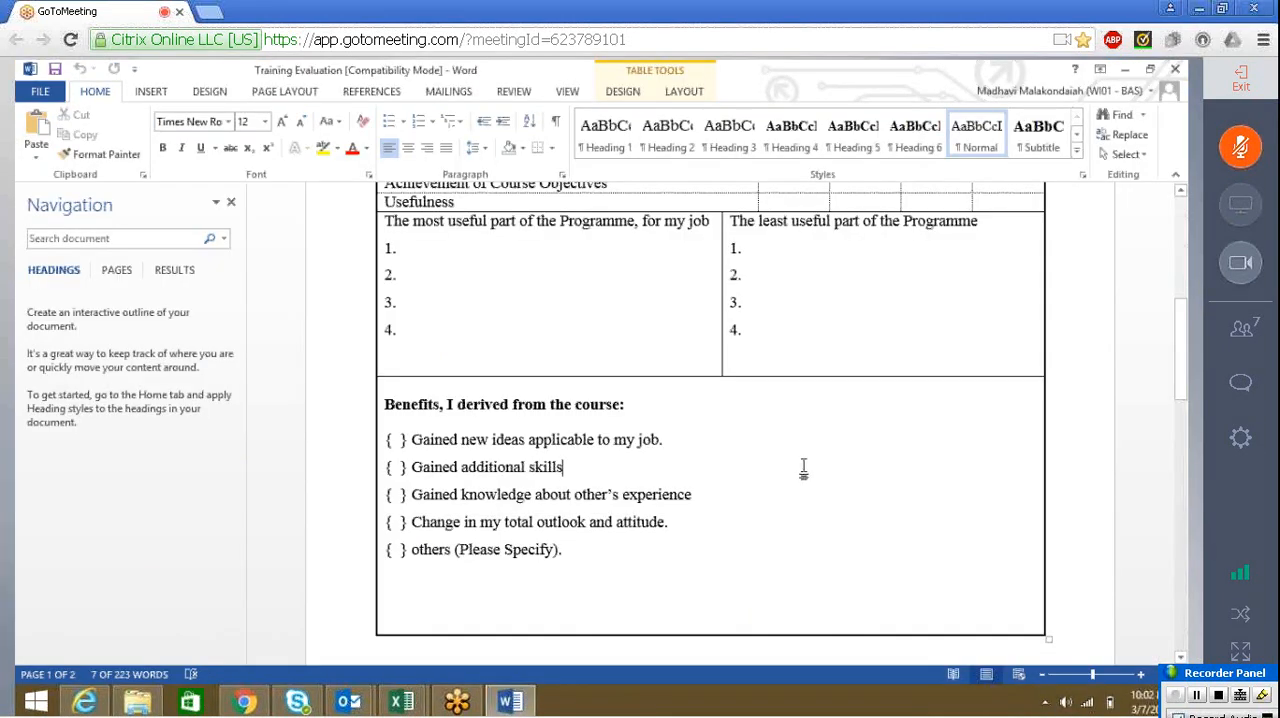
Add a third page to the survey and set its resource type to Instructor
drag(1182, 376, 1181, 505)
key(alt+Tab)
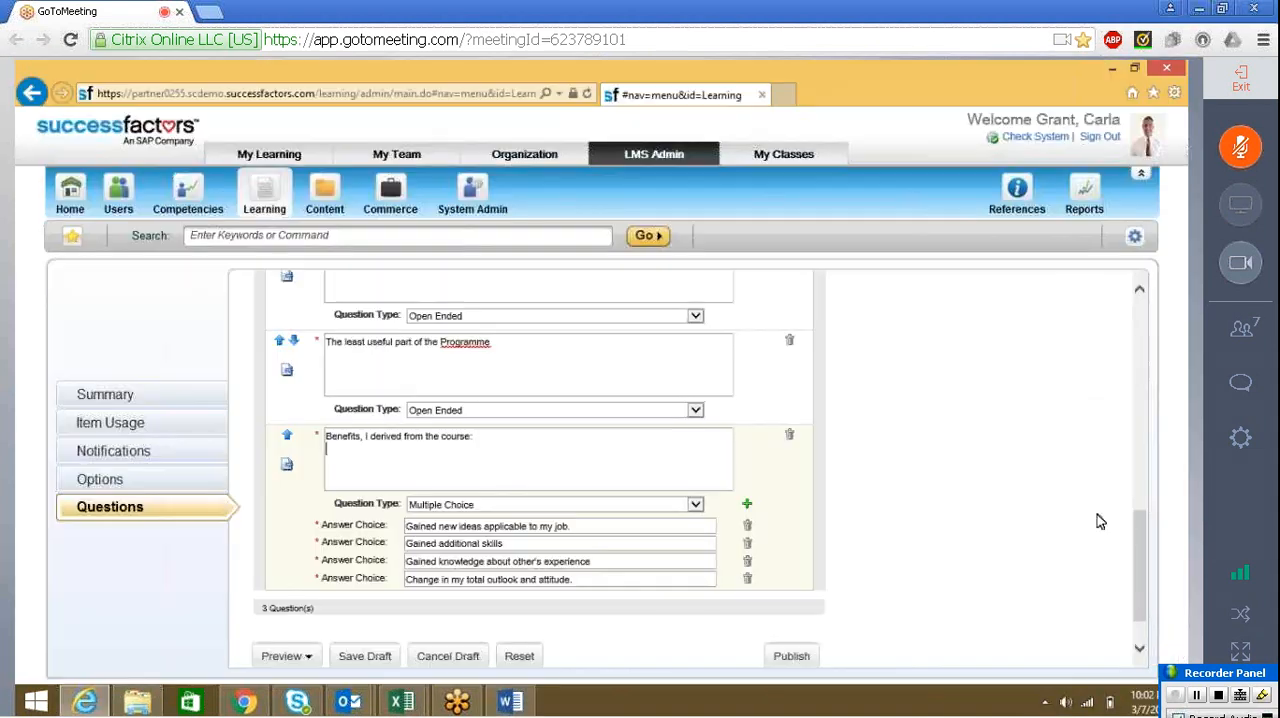
drag(1136, 540, 1135, 427)
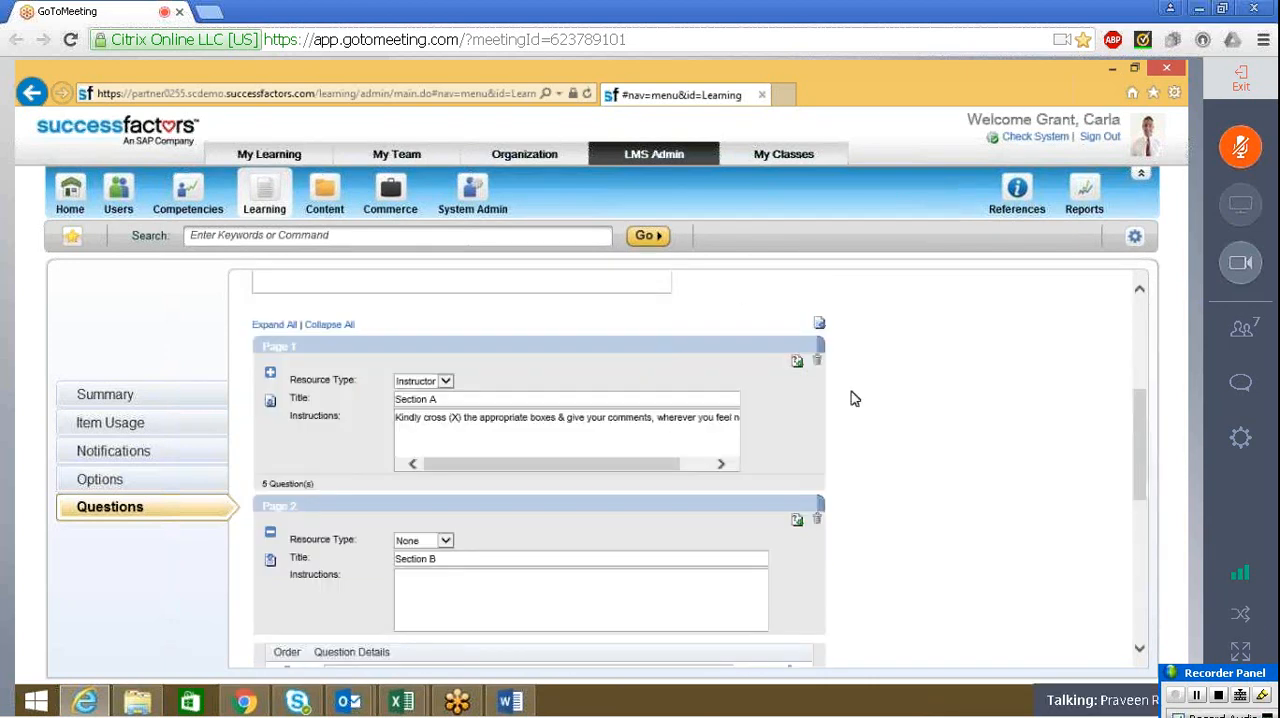
scroll(818, 337, down, 10)
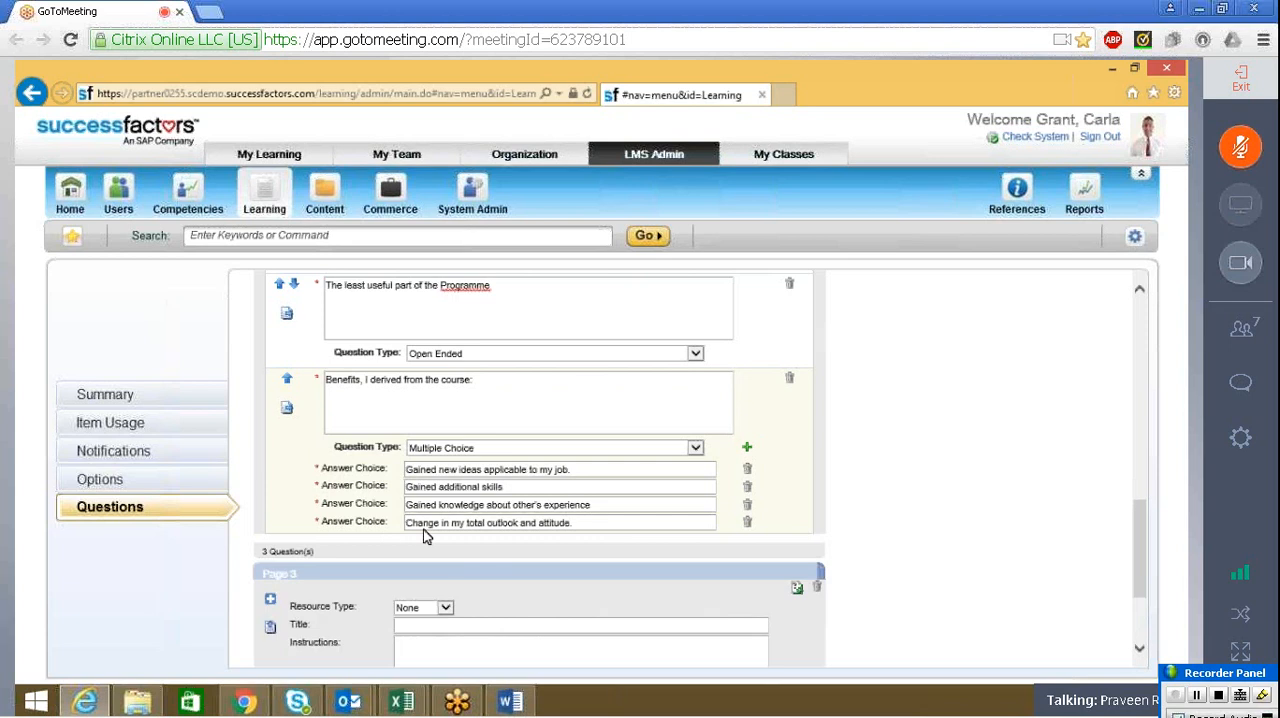
click(443, 609)
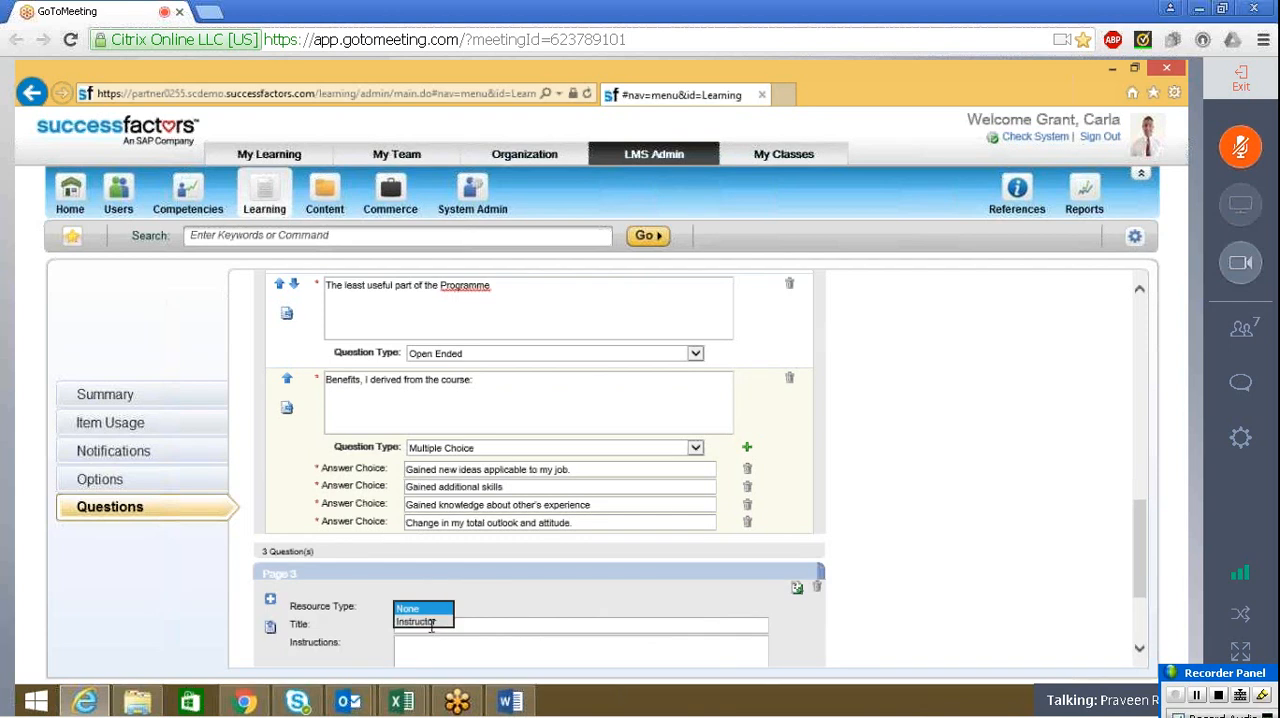
click(431, 620)
Title the survey's third page "Section C"
click(431, 622)
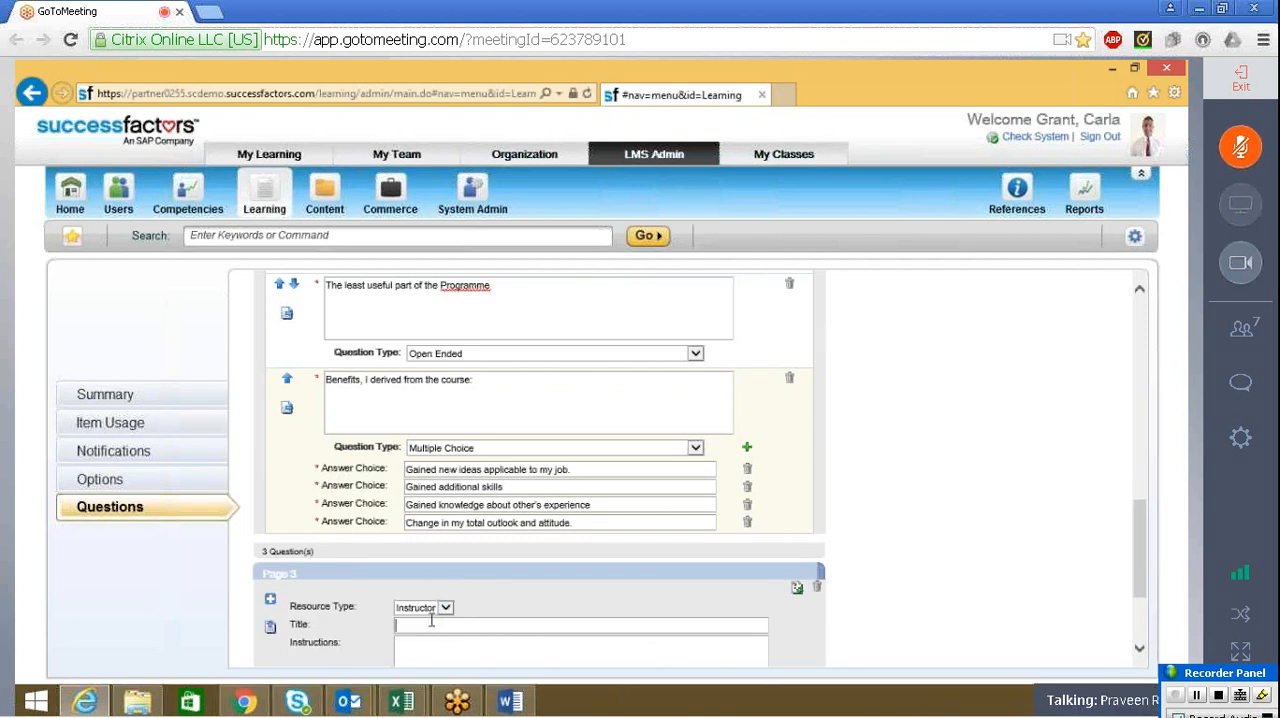
scroll(1145, 530, down, 2)
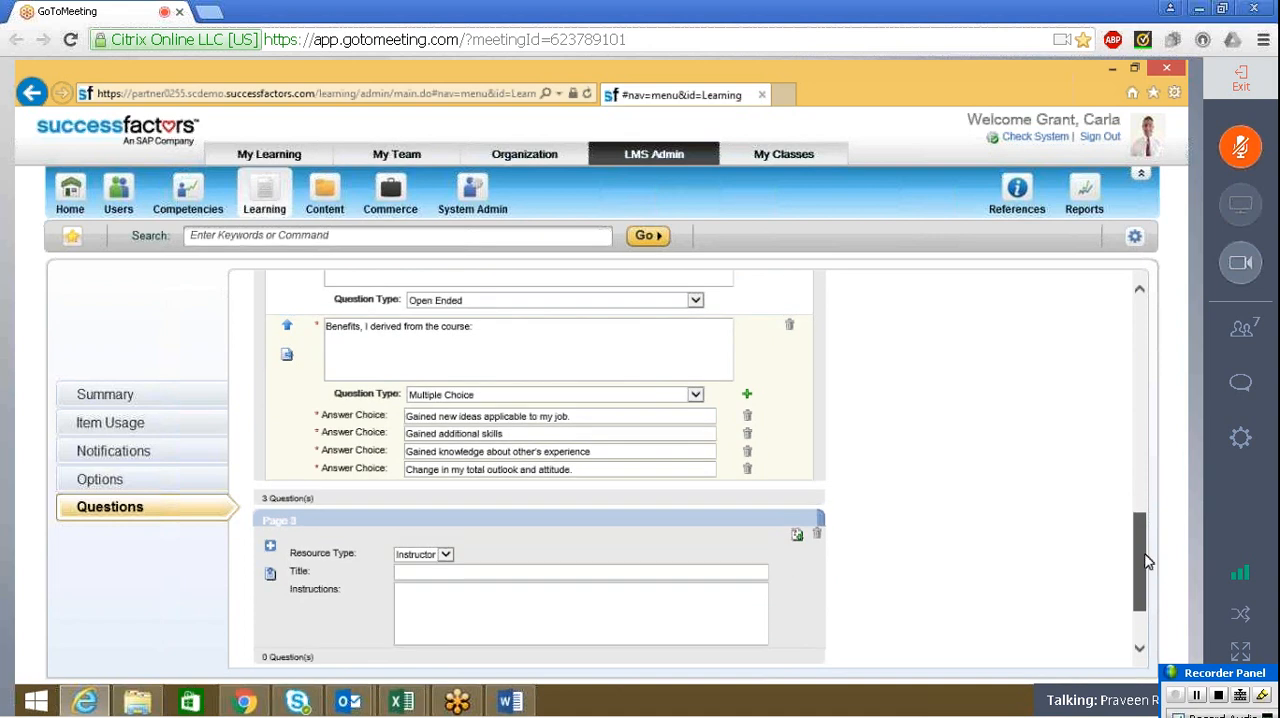
text(Sec)
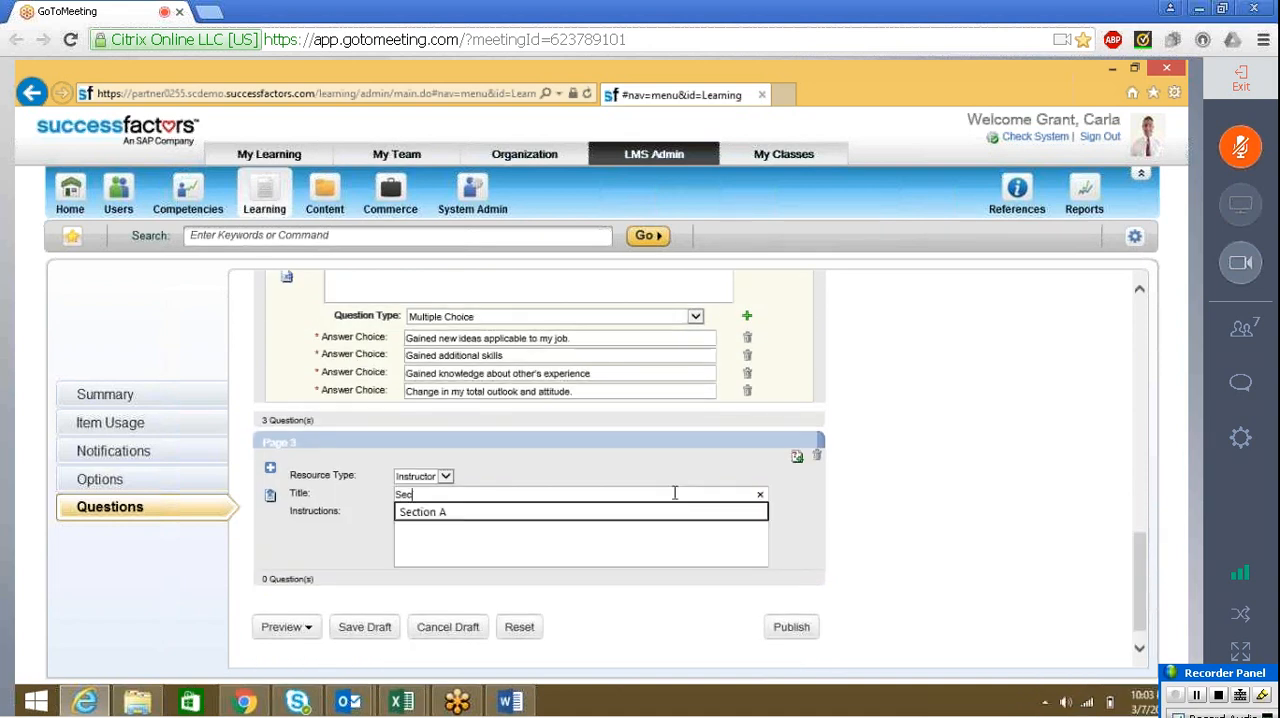
text(tion C)
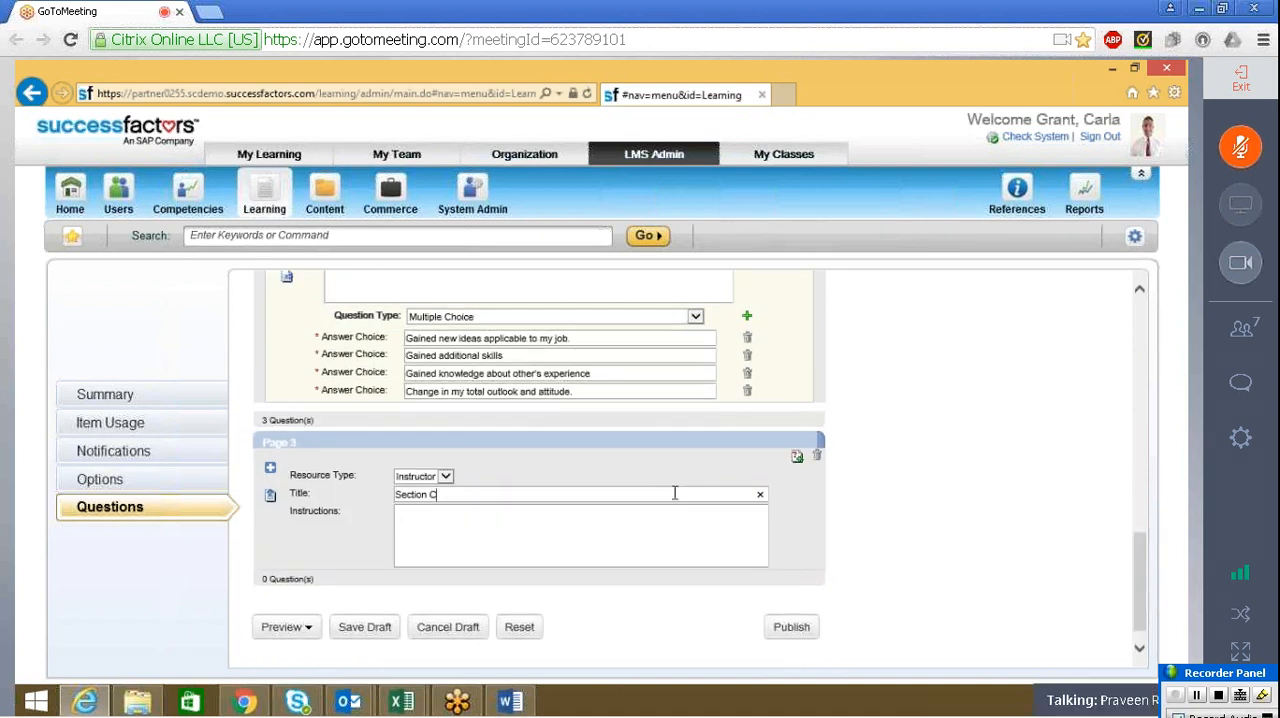
key(Tab)
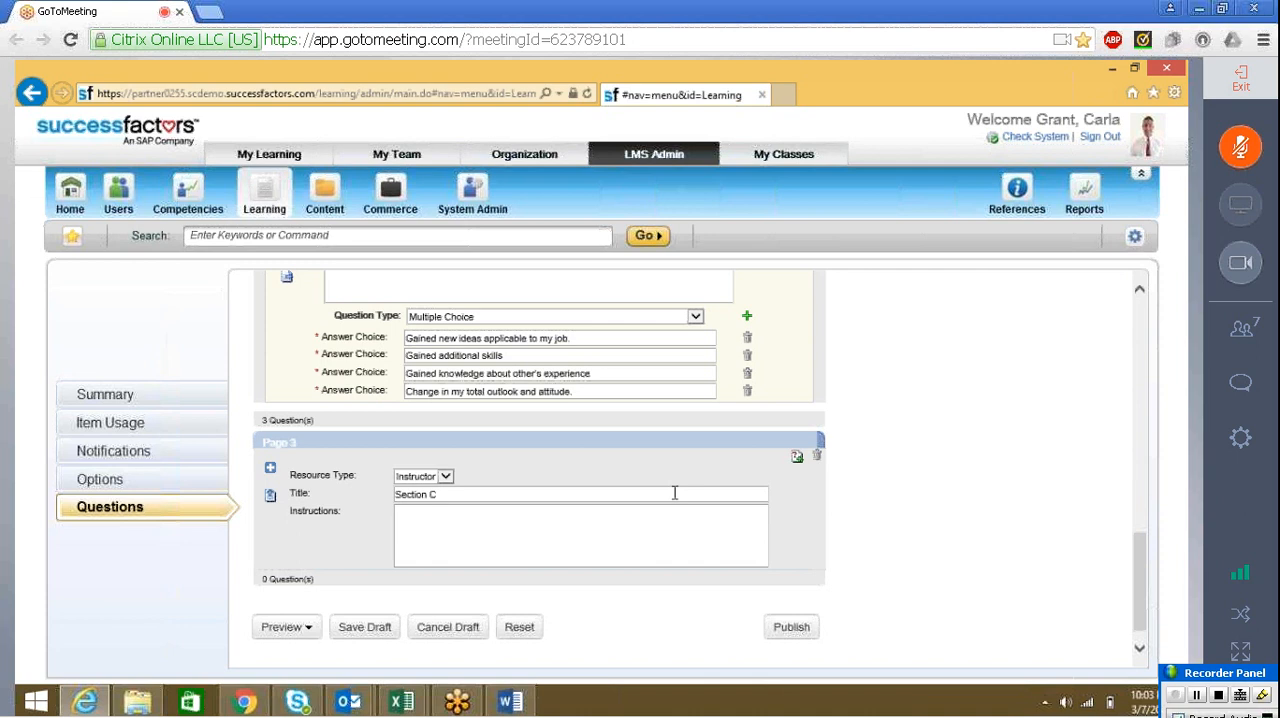
Copy "Please answer the following questions:" from Part B of the Word form into Section C's instructions
key(alt+Tab)
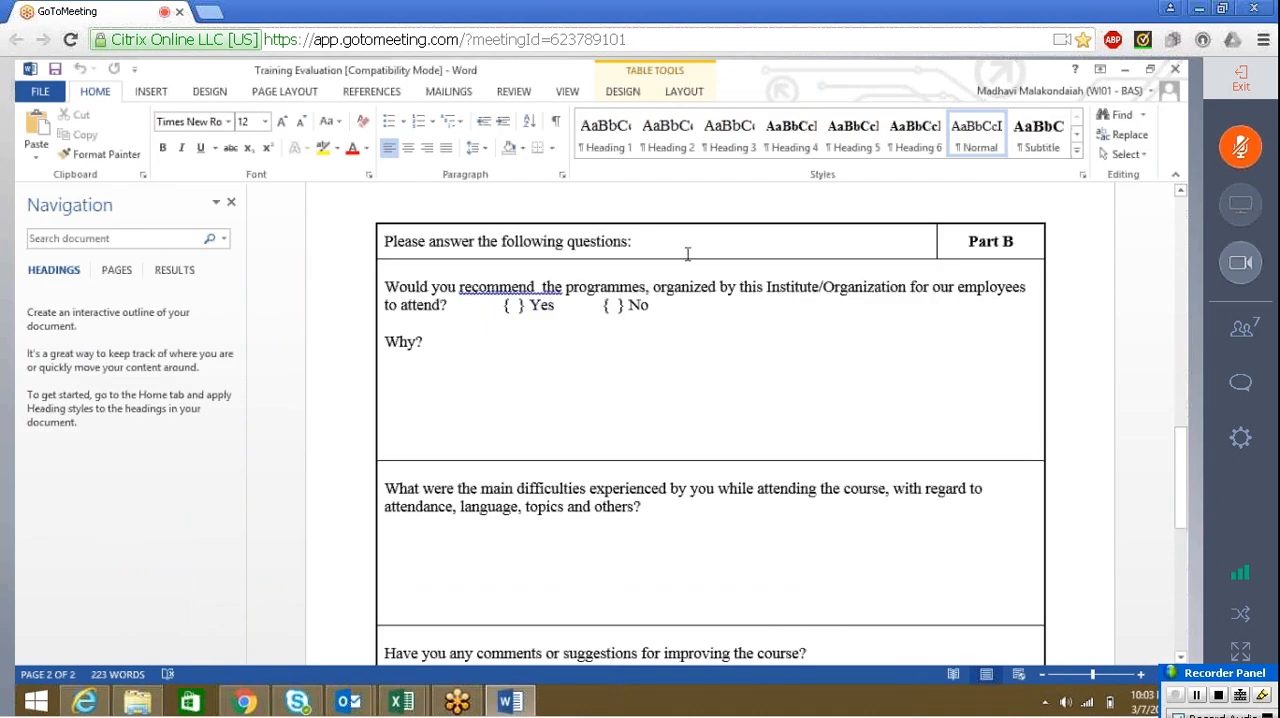
drag(562, 244, 368, 217)
key(ctrl+c)
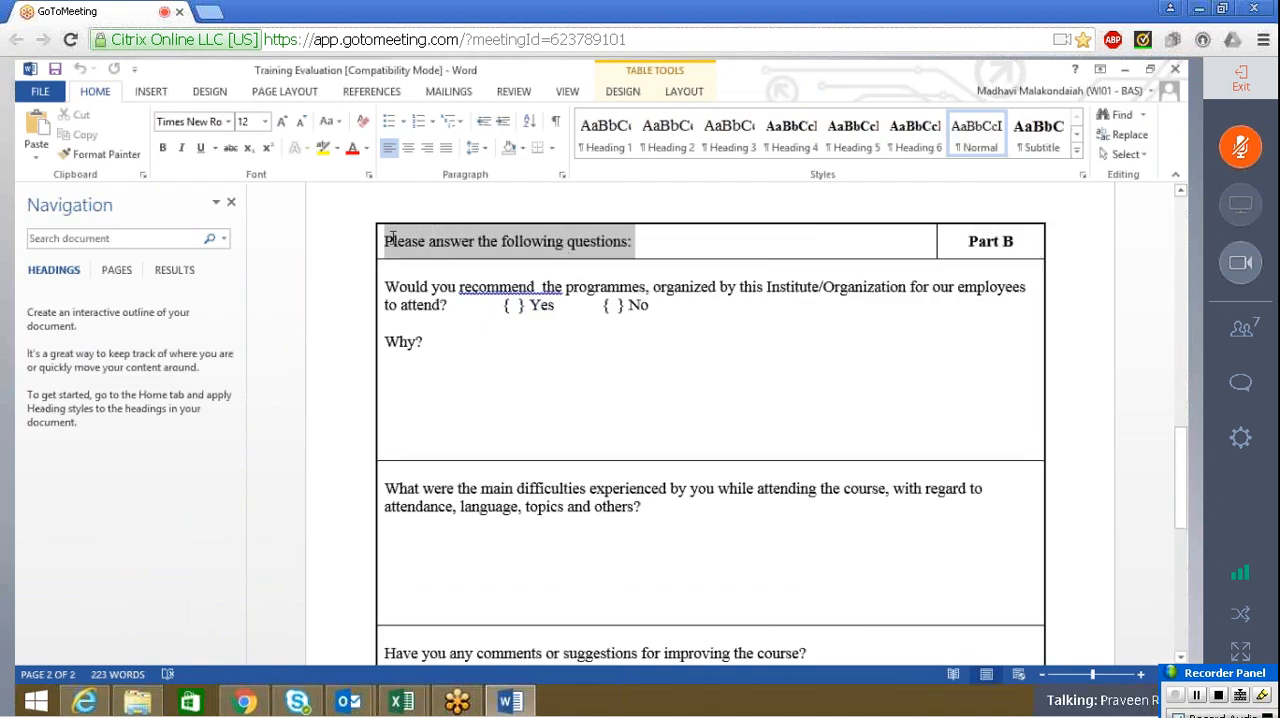
key(alt+Tab)
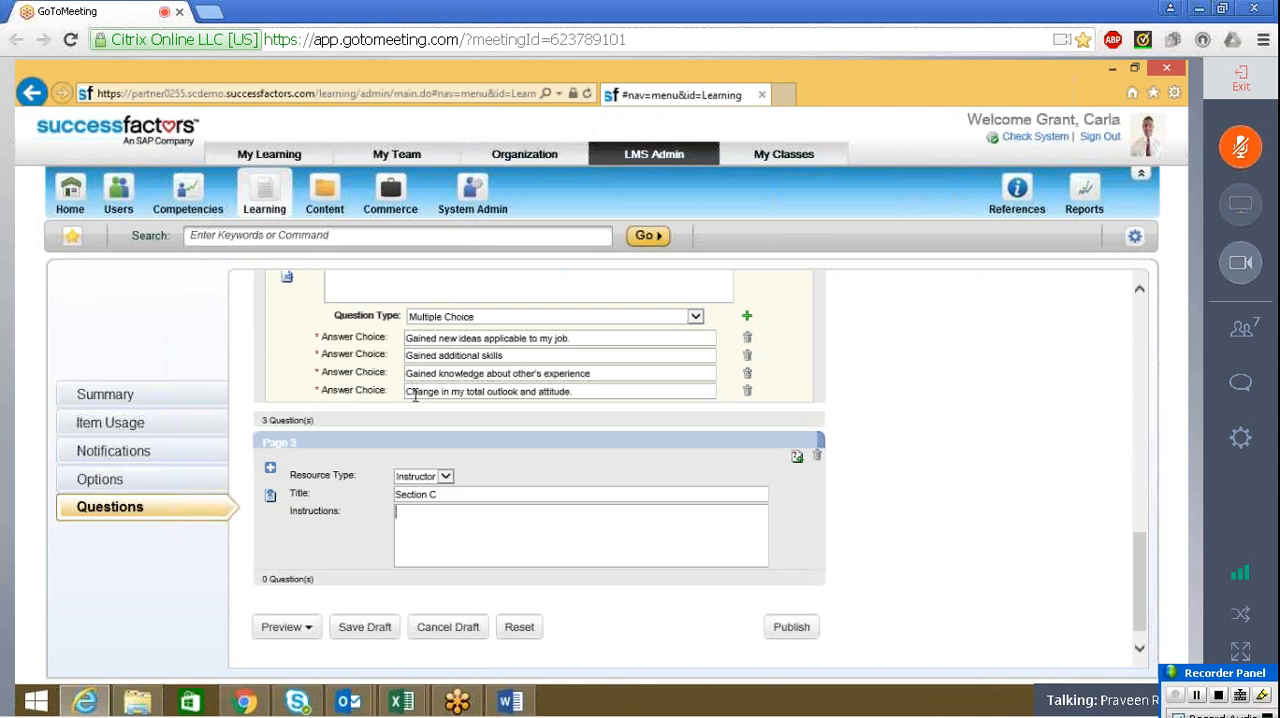
key(ctrl+v)
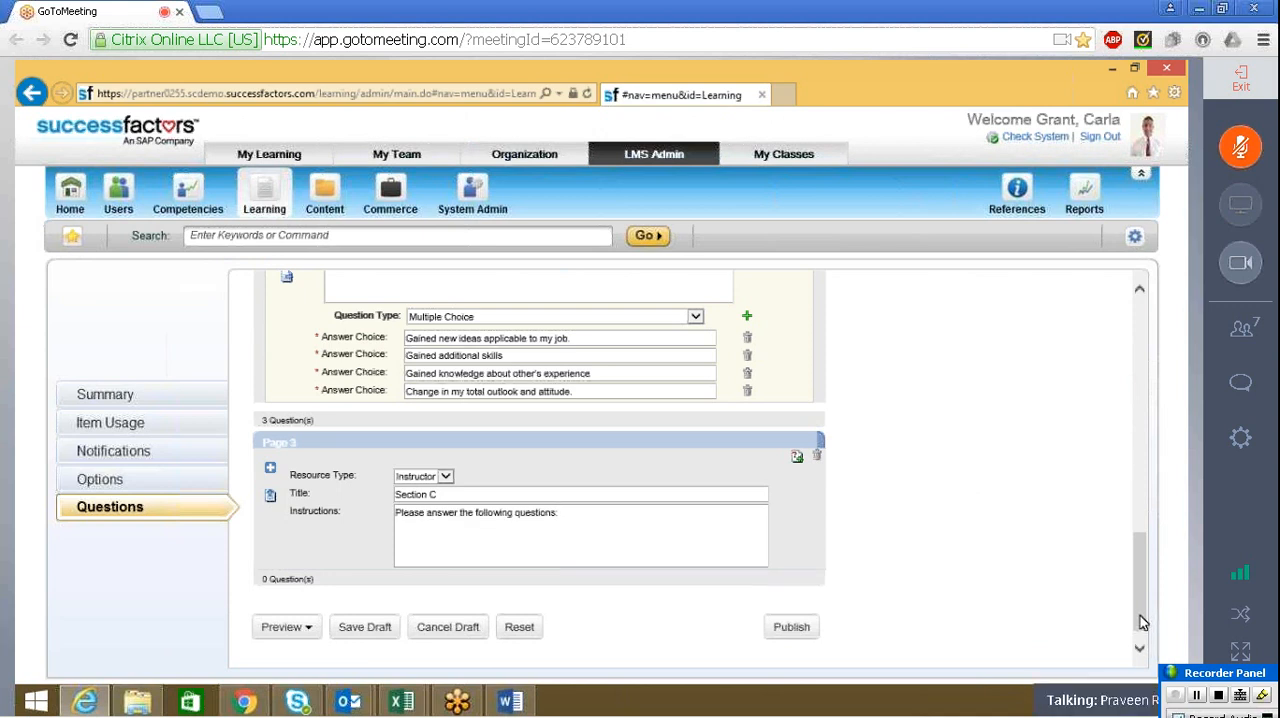
Add a question to Section C with the text "Would you recommend the programmes, organized by this Institute/Organization for our employees to attend?" copied from the Word form
drag(1140, 625, 1147, 637)
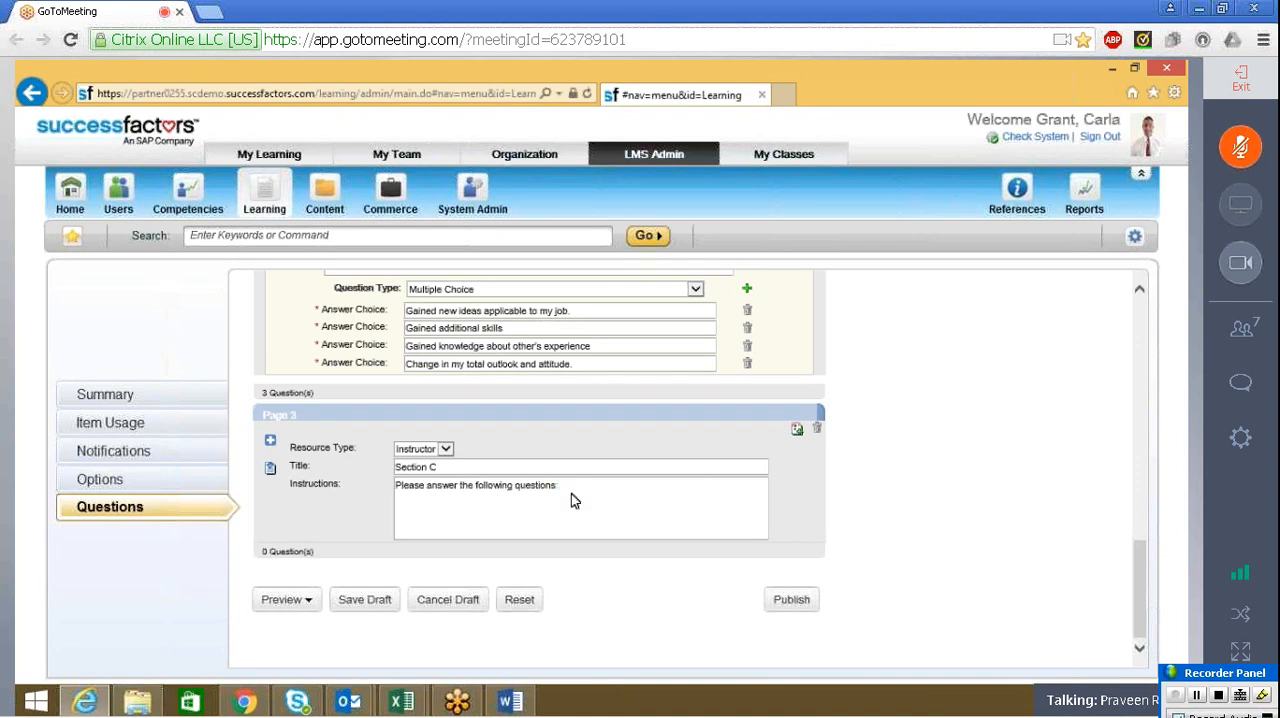
click(797, 431)
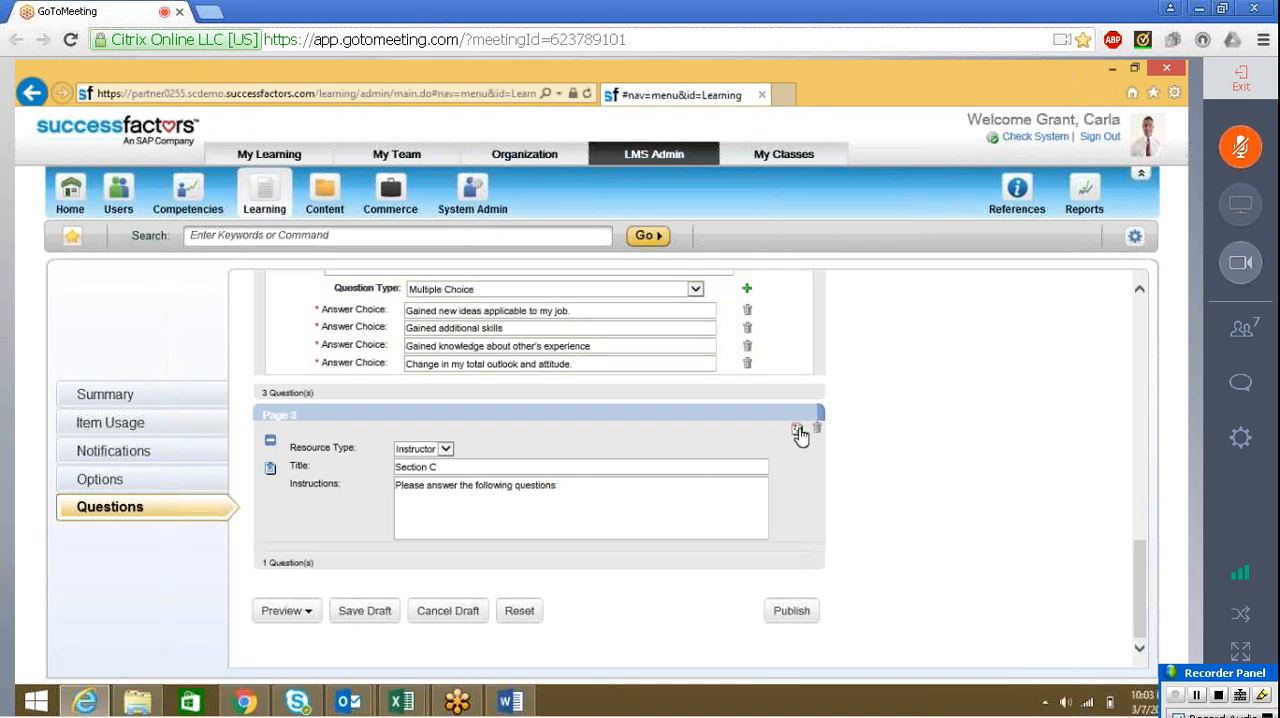
key(alt+Tab)
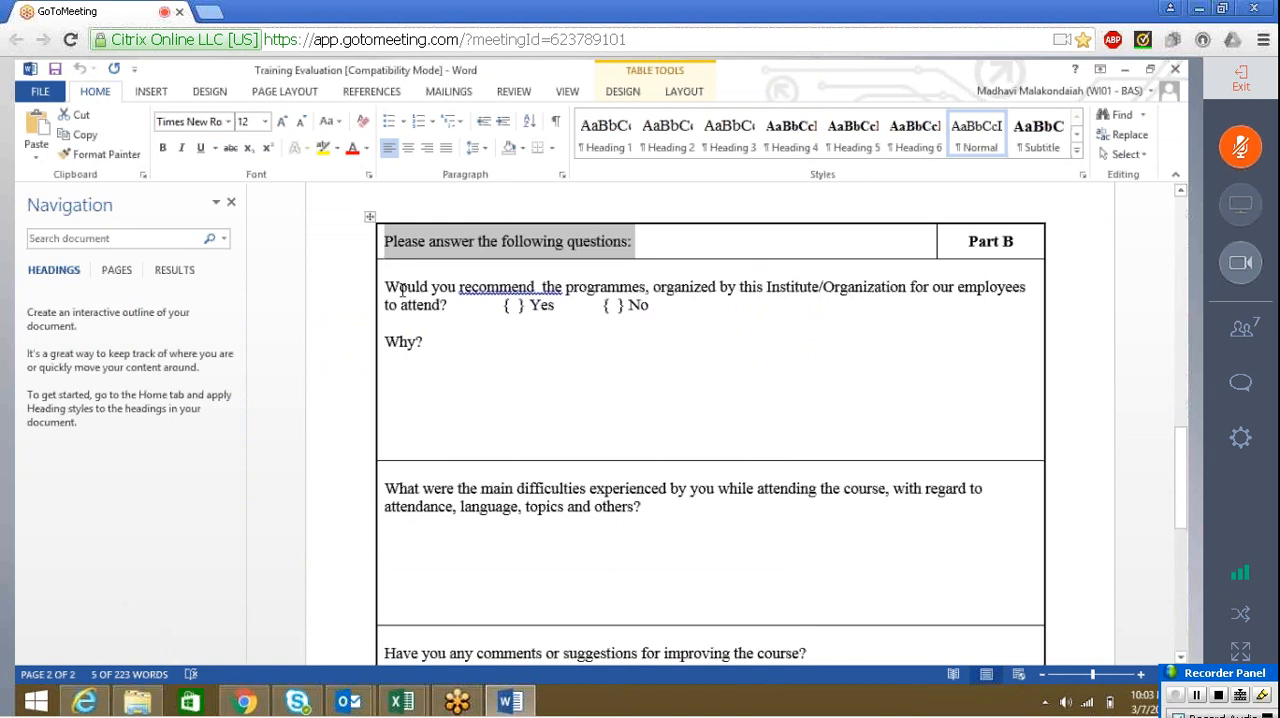
drag(391, 287, 449, 306)
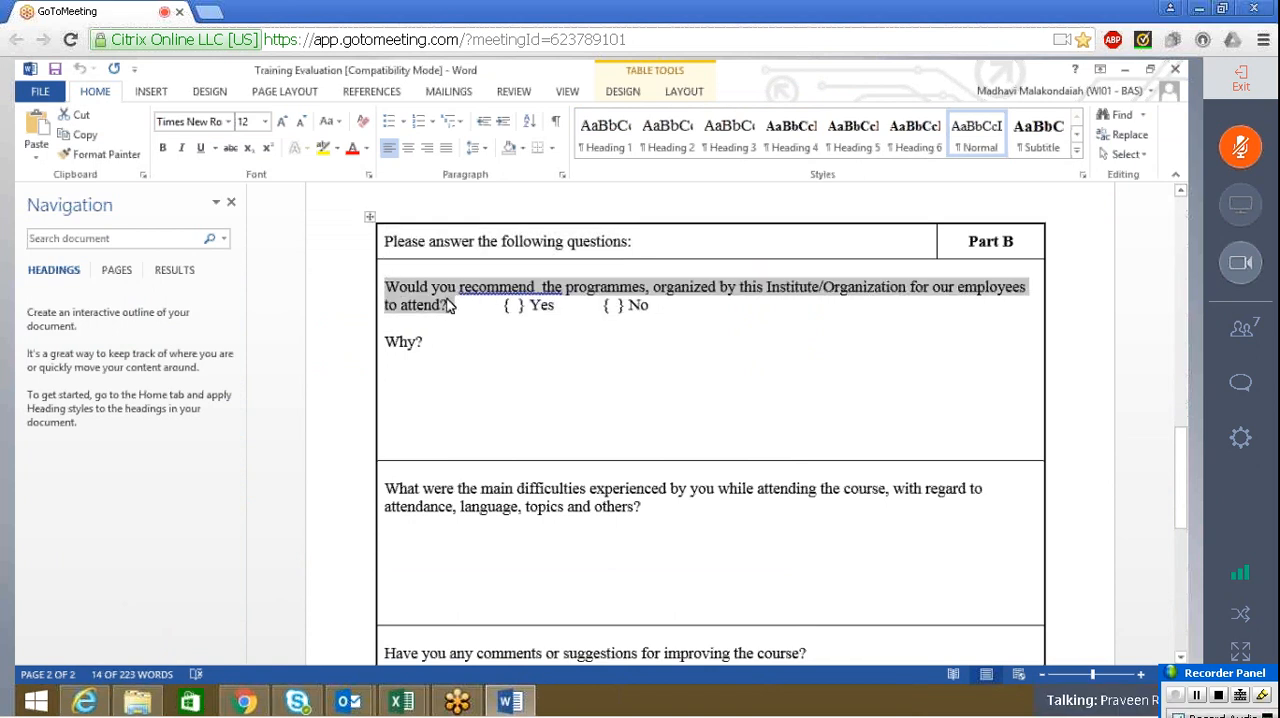
key(ctrl+c)
key(alt+Tab)
click(355, 613)
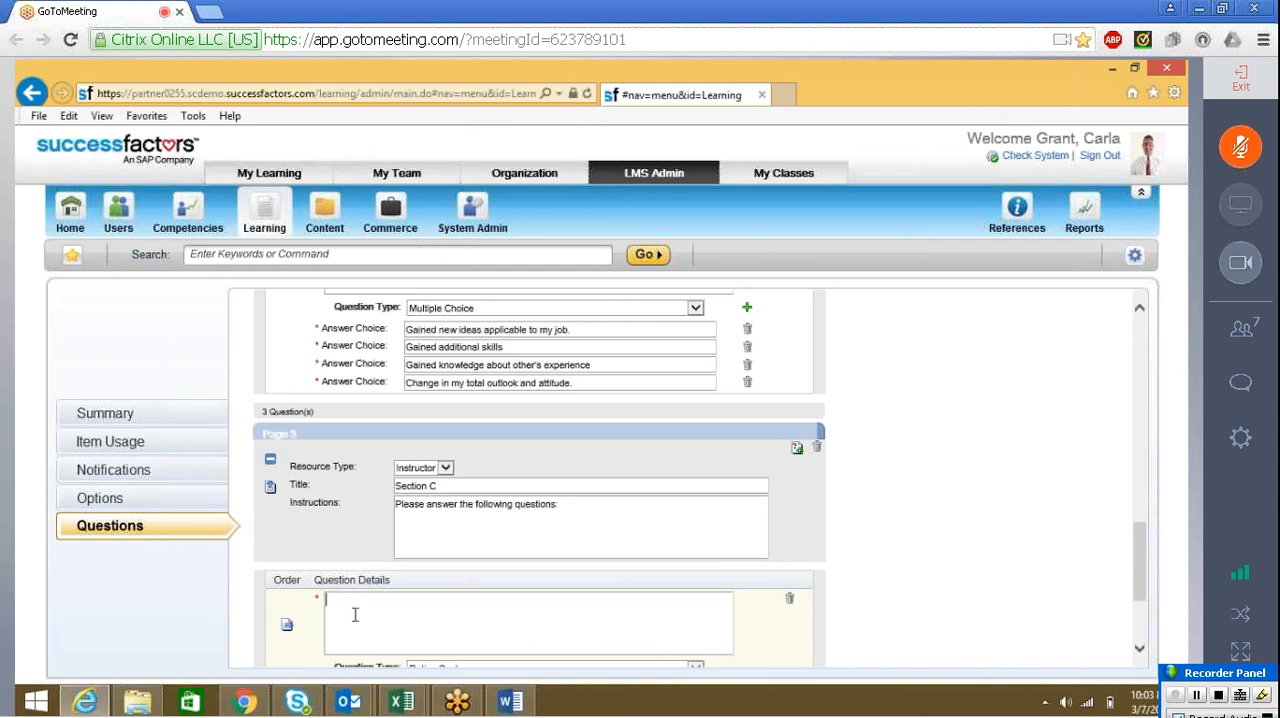
key(ctrl+v)
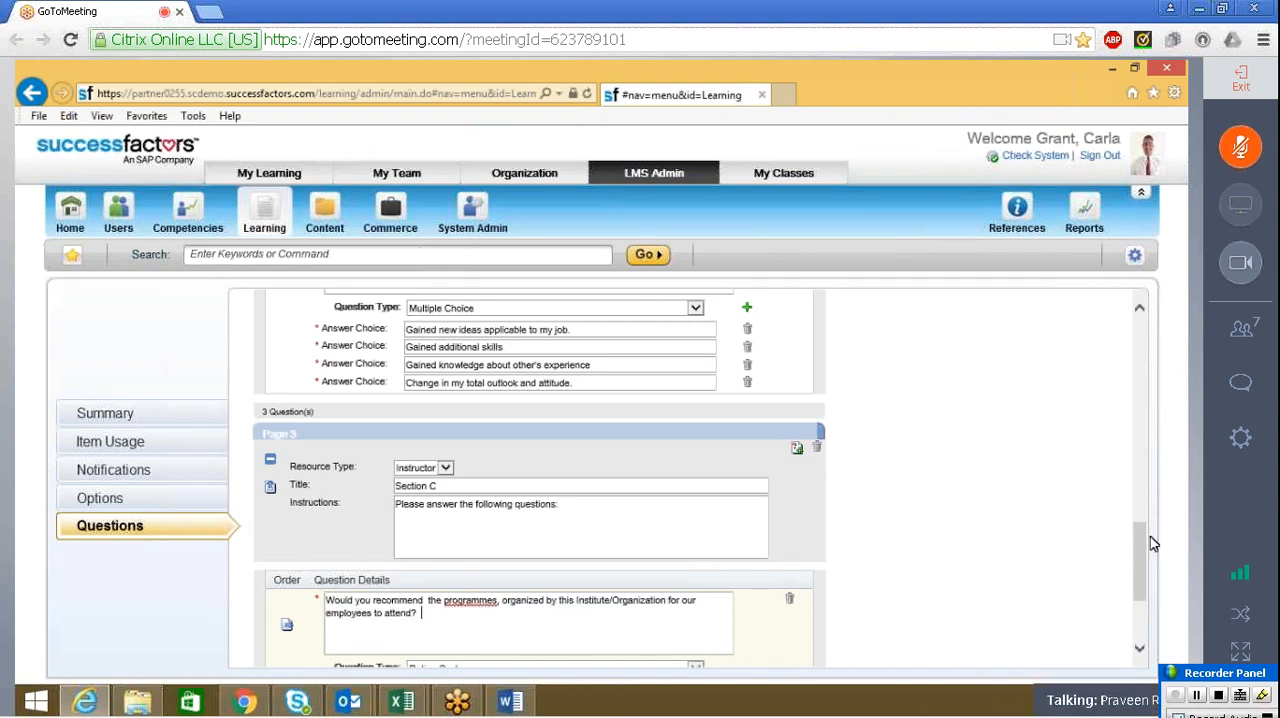
Set the Section C question's type to One Choice and give it the answer choices "Yes" and "No"
drag(1139, 561, 1139, 599)
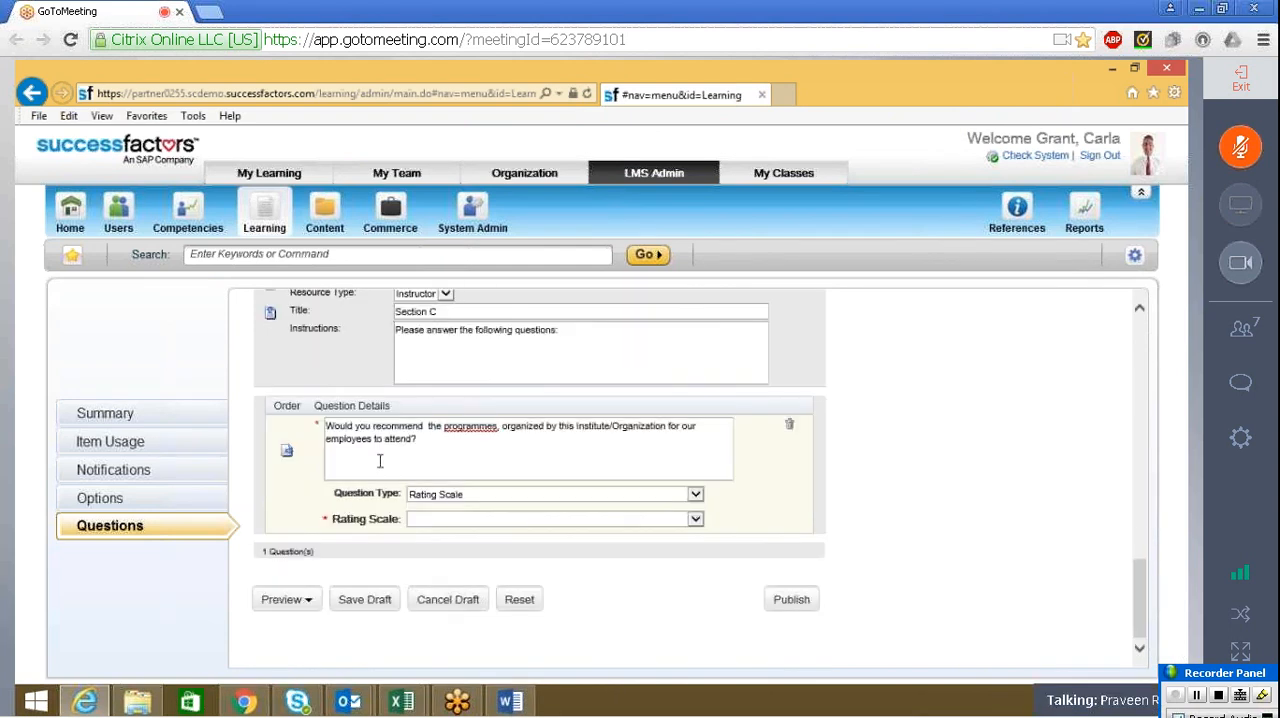
click(440, 493)
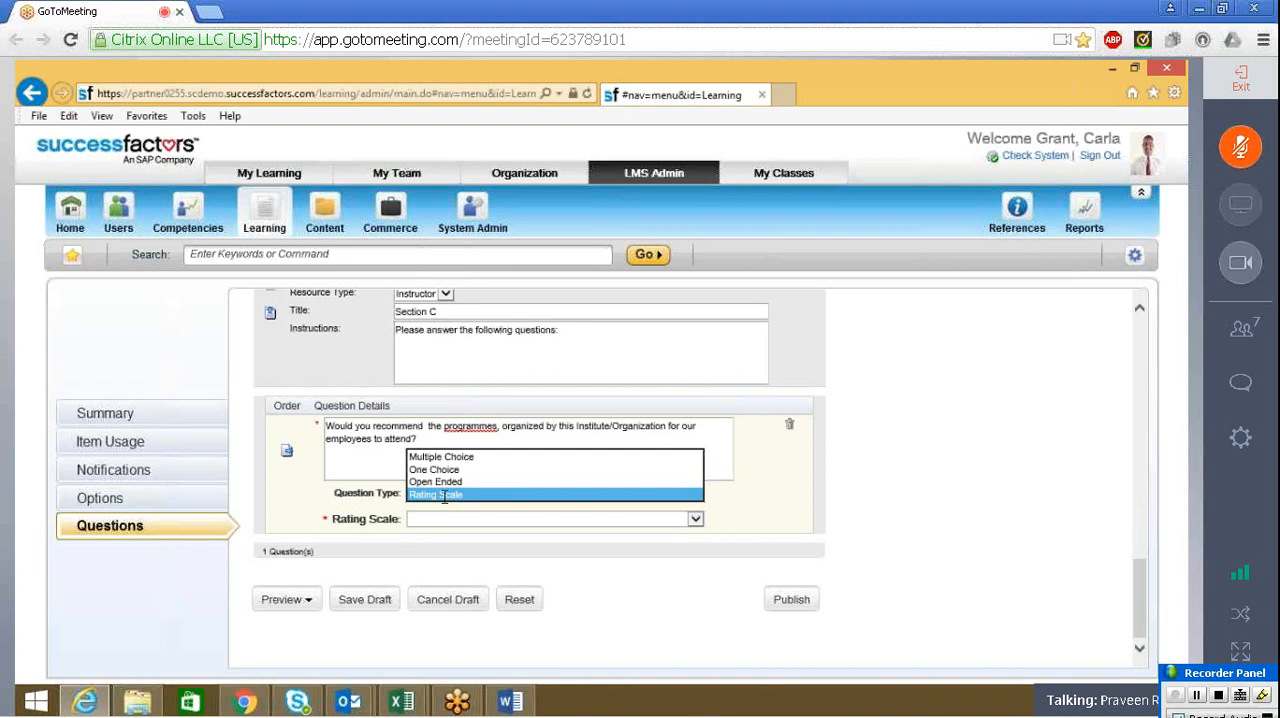
click(437, 469)
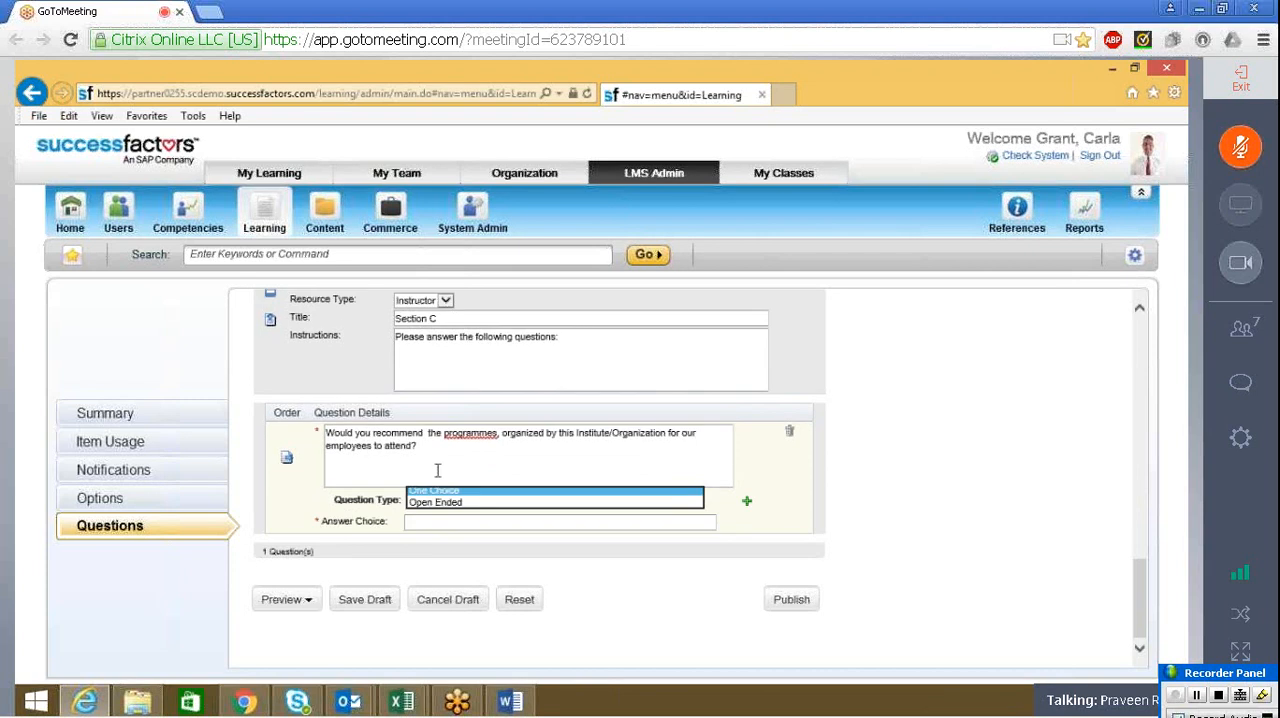
click(420, 523)
text(Yes)
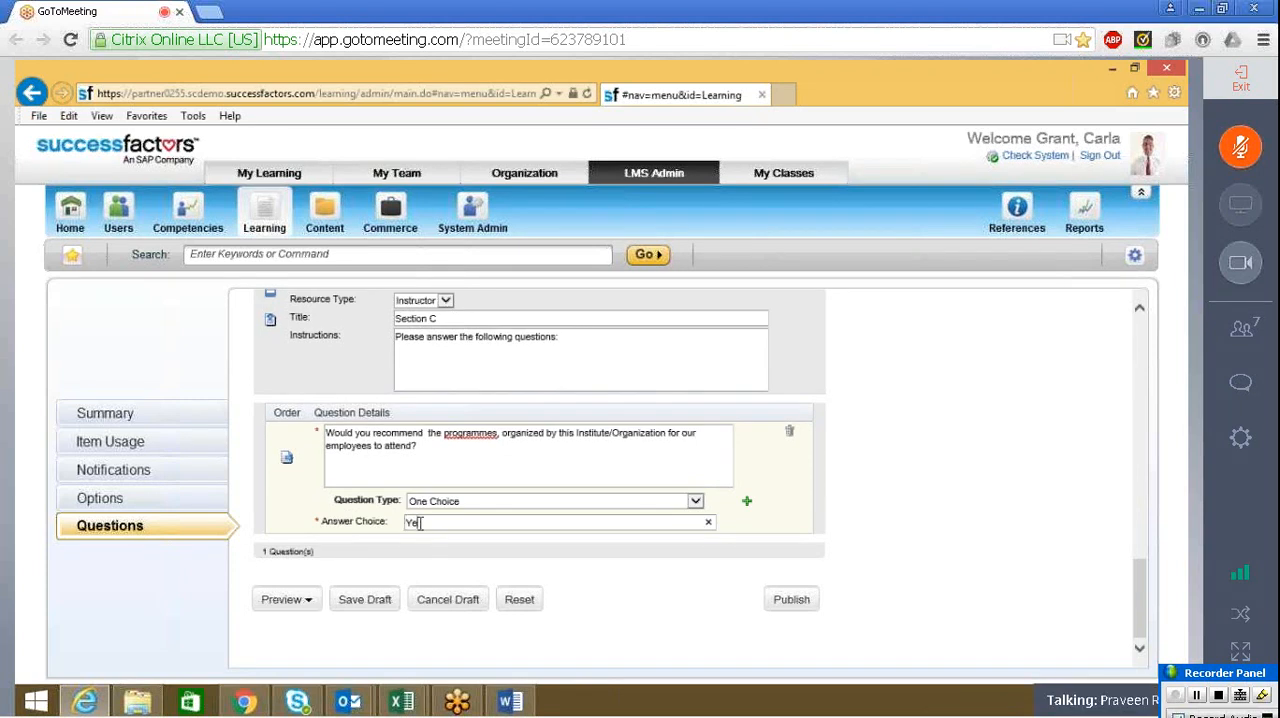
click(745, 503)
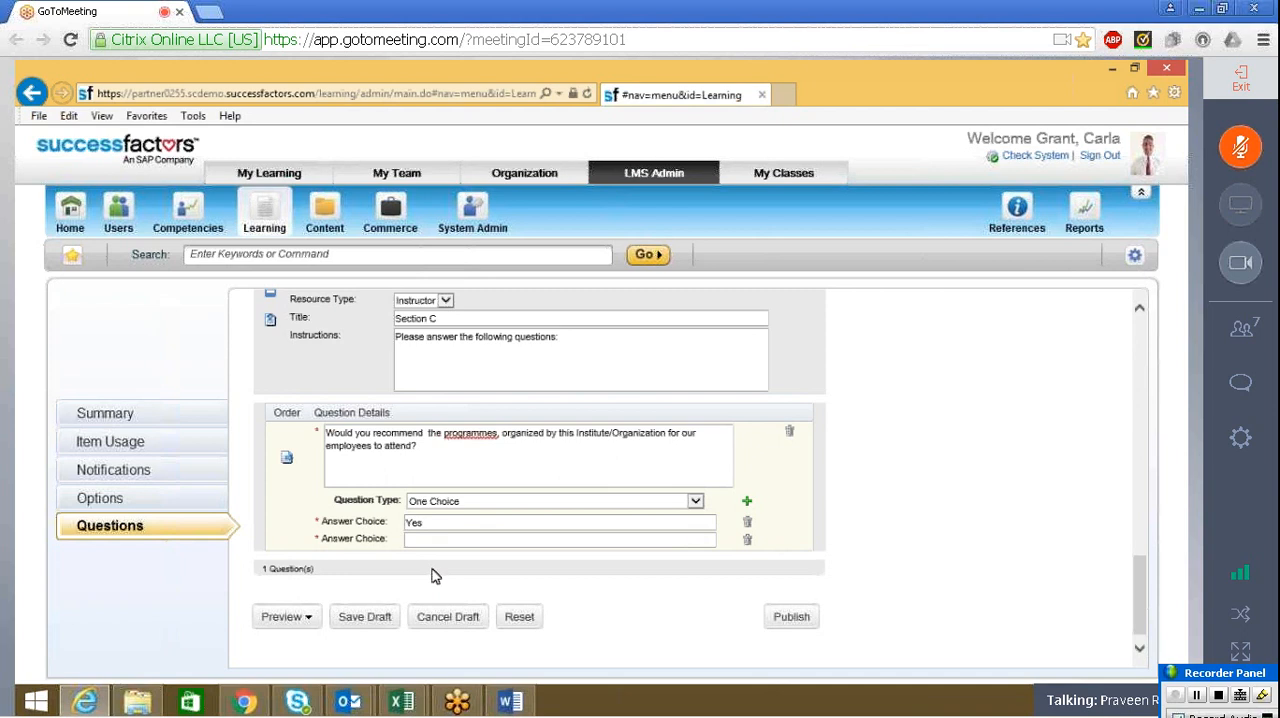
click(434, 540)
text(No)
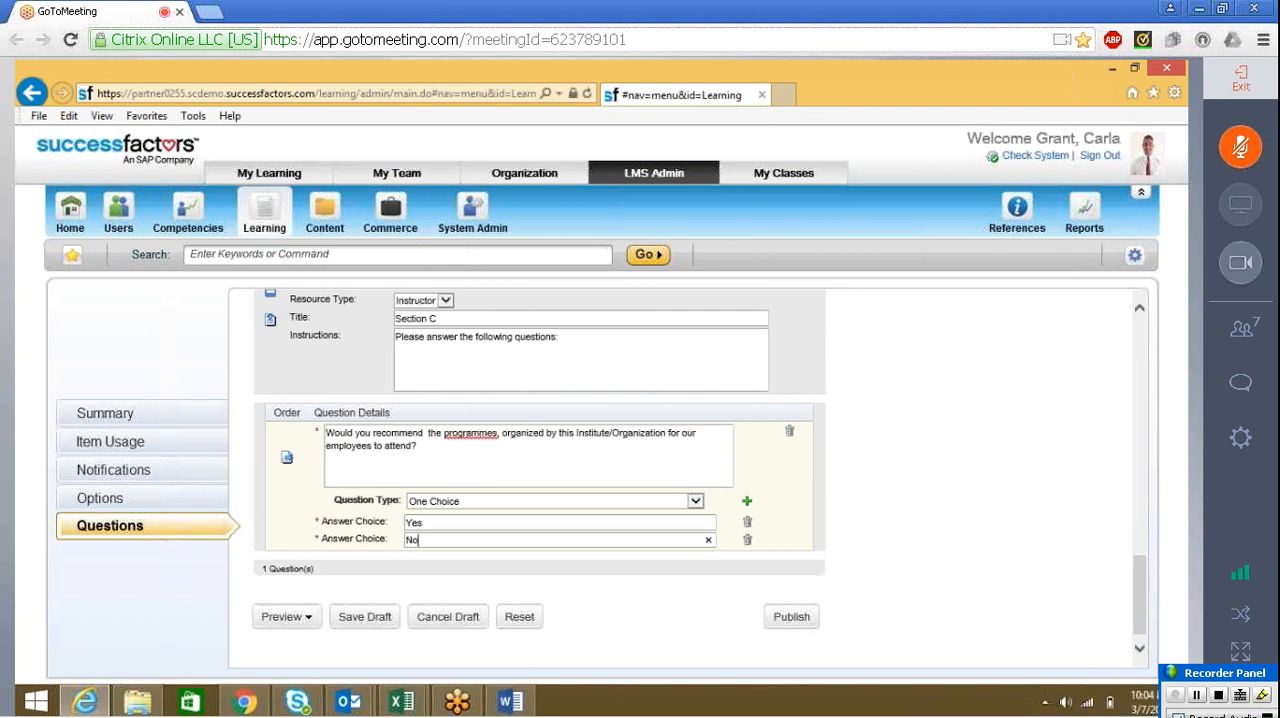
Review the questions in Sections B and C against Part B of the Word form, and check the available question types
mouse_move(1140, 587)
mouse_down()
mouse_move(1138, 553)
mouse_move(1142, 595)
mouse_up()
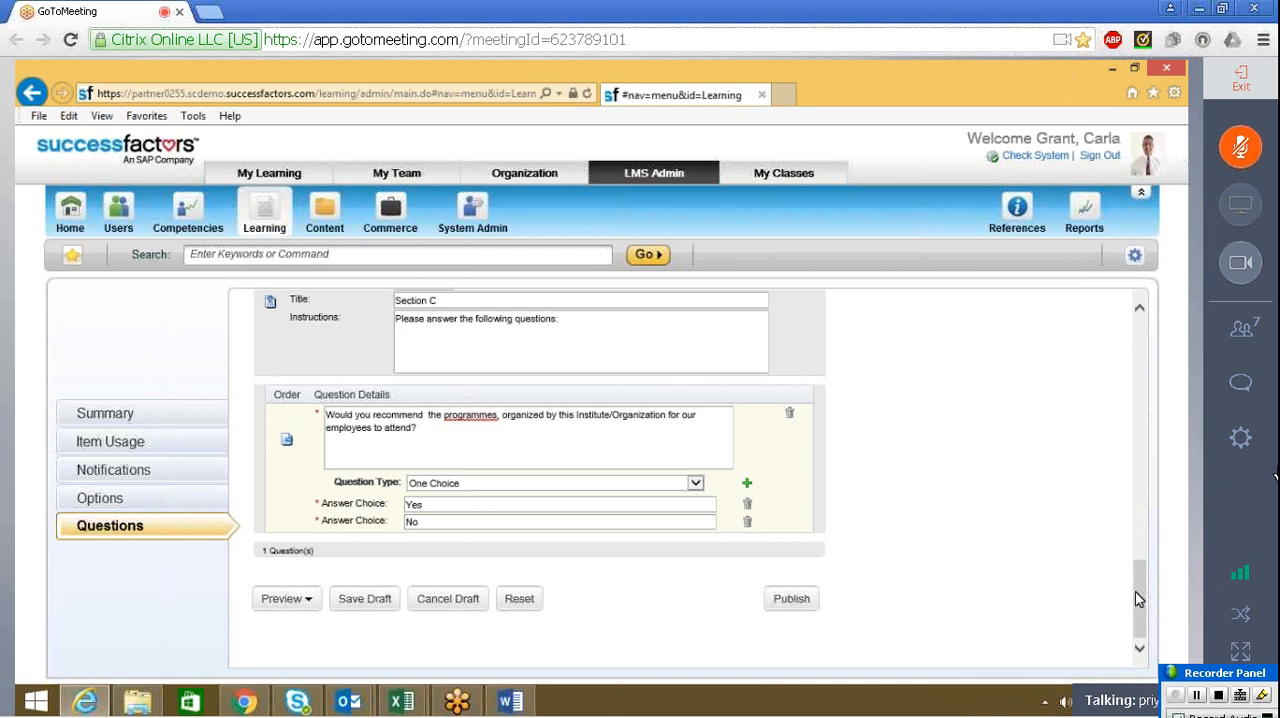
drag(1137, 598, 1180, 516)
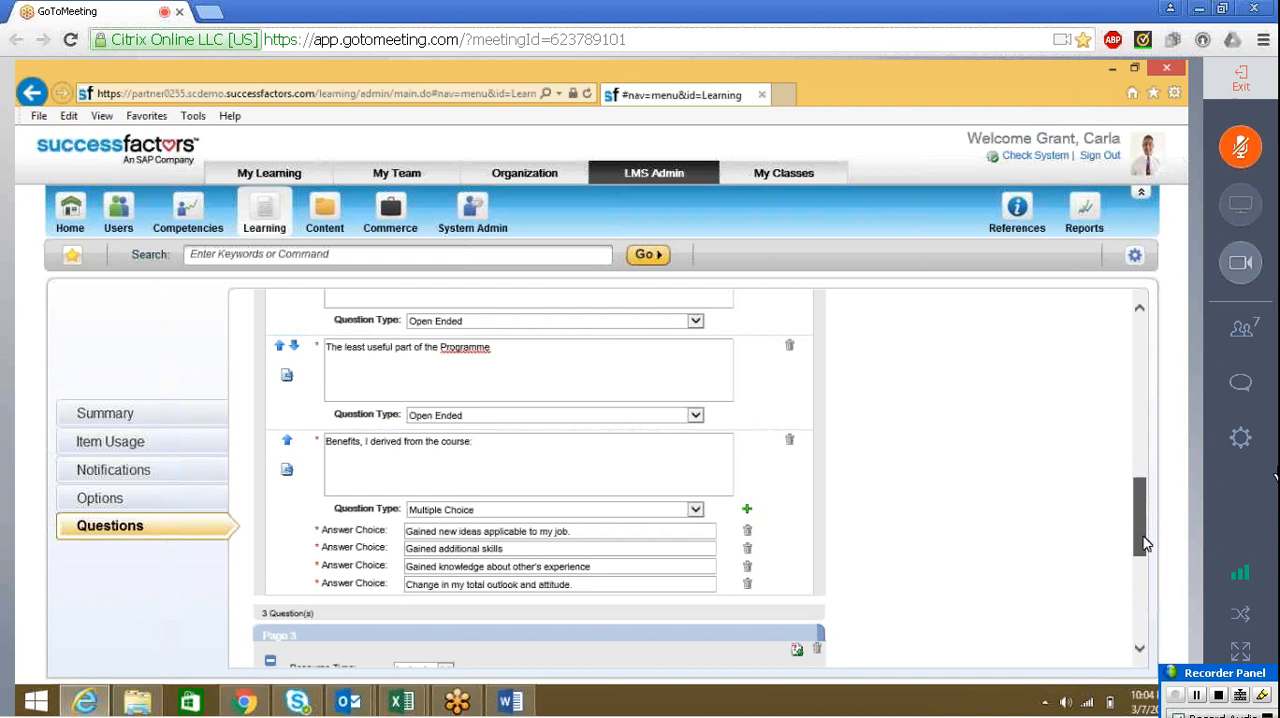
drag(1146, 542, 1148, 616)
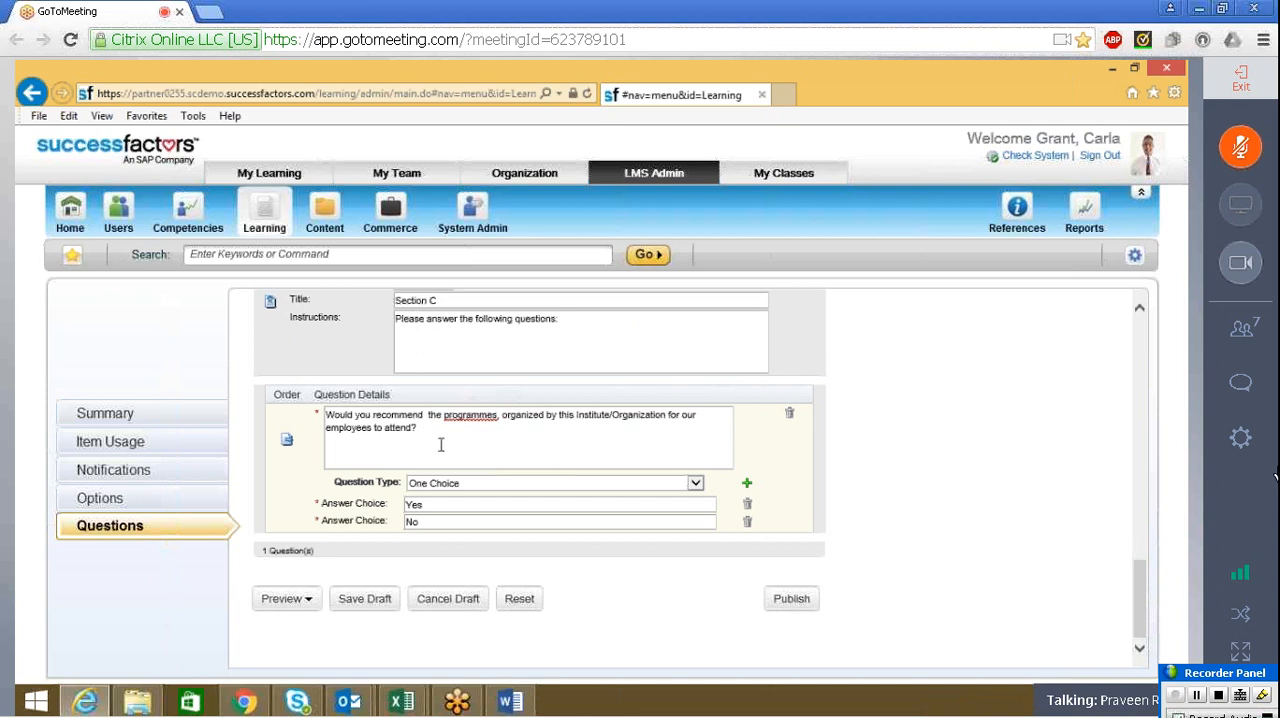
key(alt+Tab)
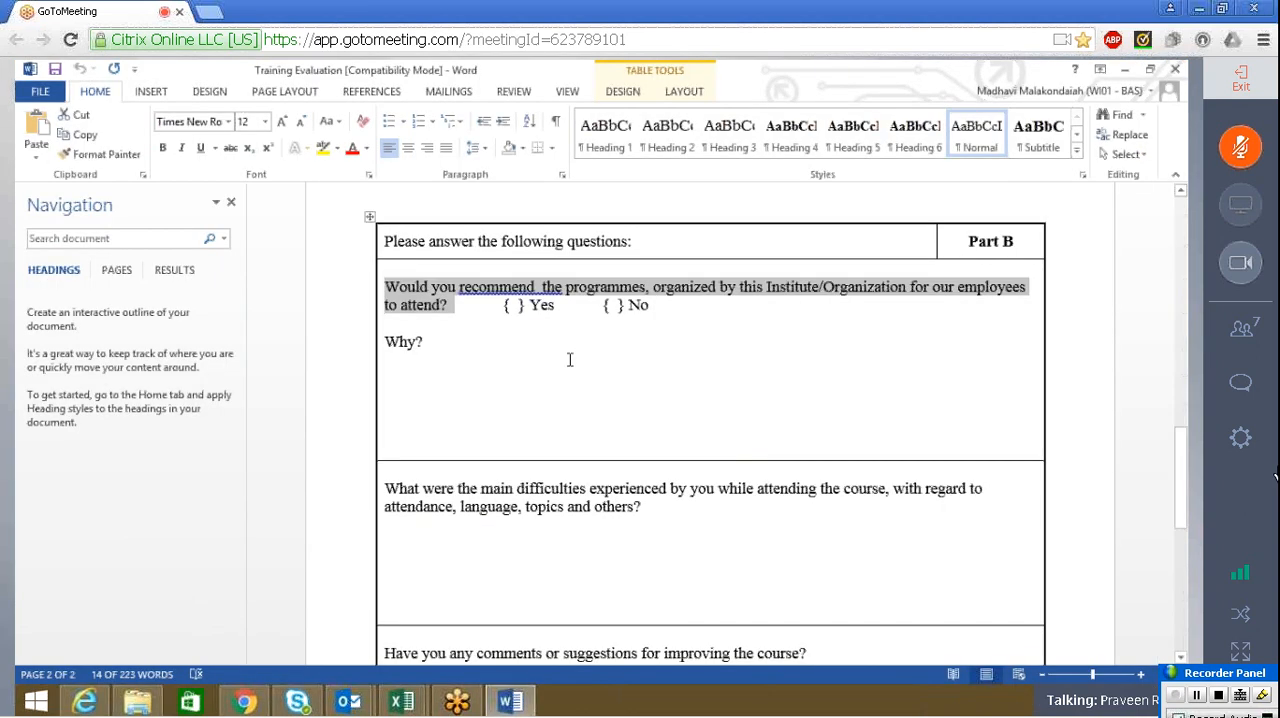
click(572, 352)
key(alt+Tab)
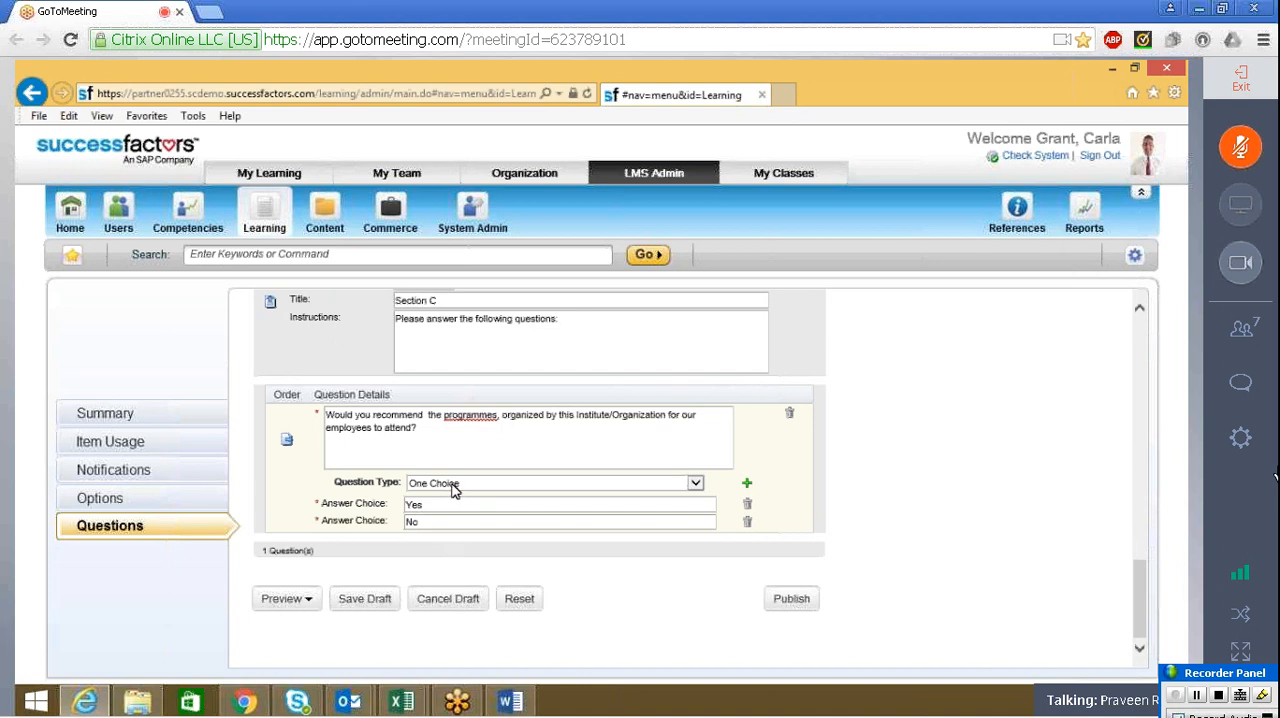
click(452, 486)
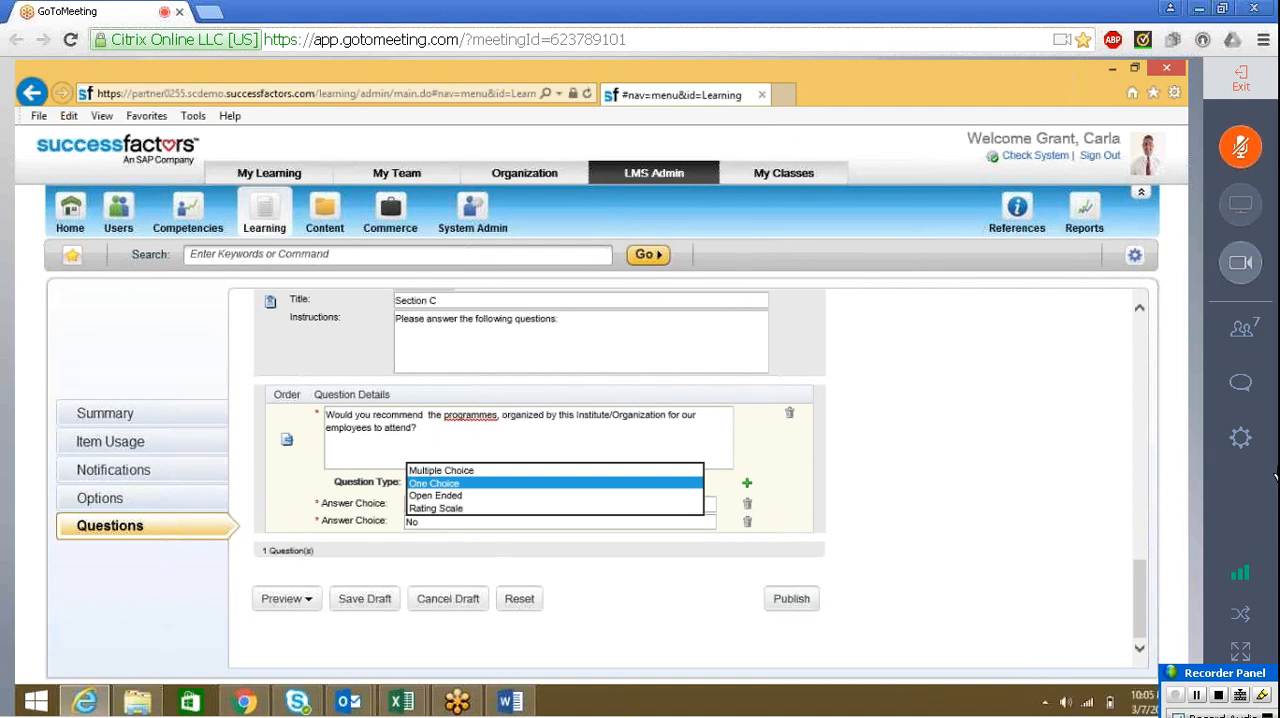
click(877, 698)
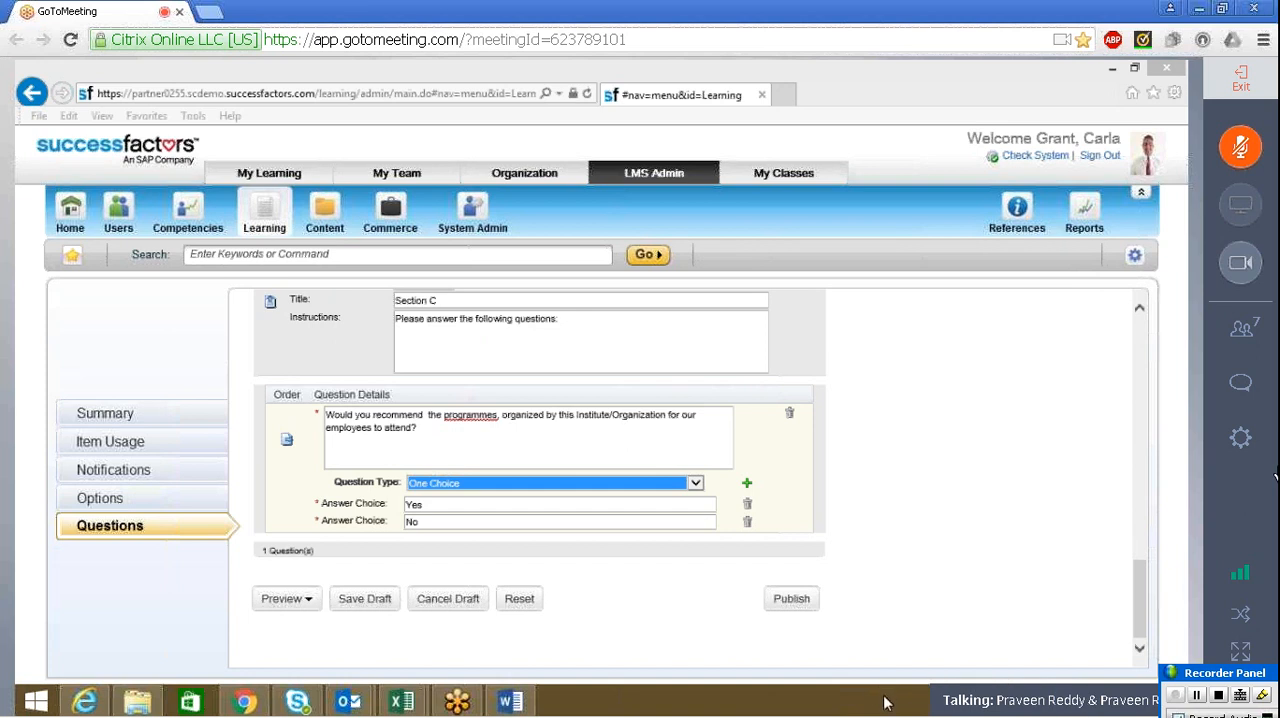
click(864, 555)
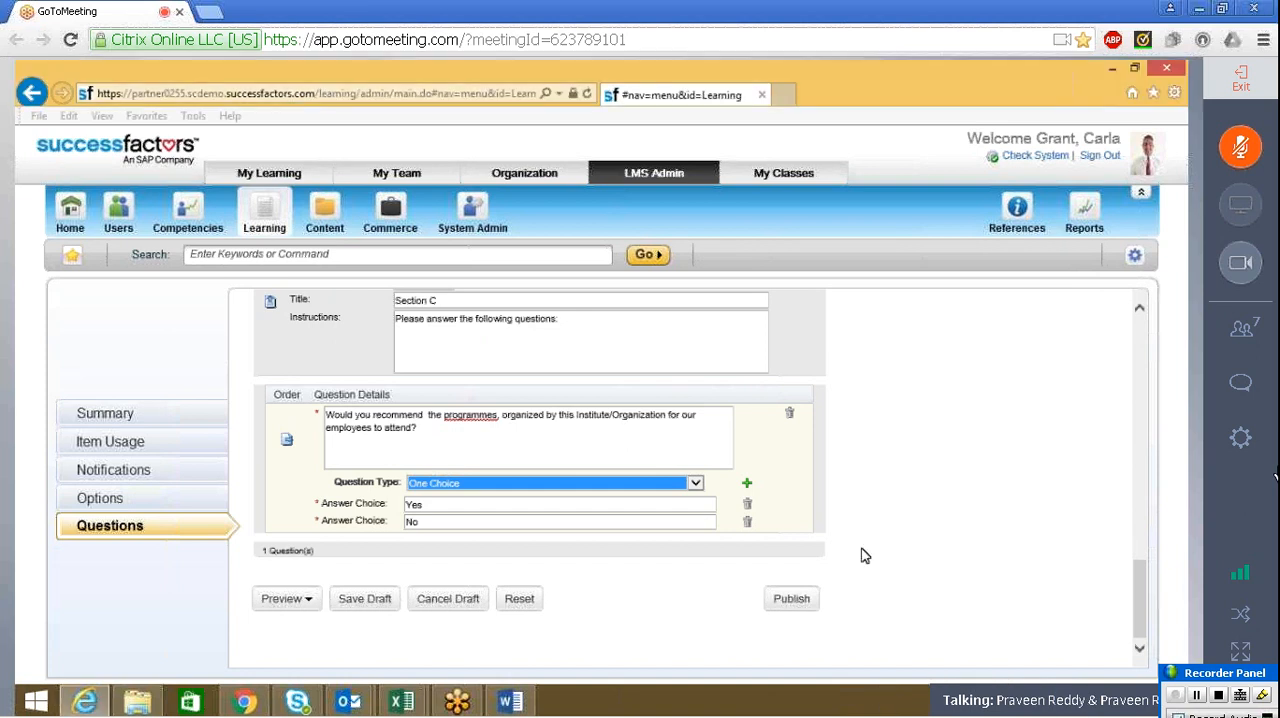
click(880, 706)
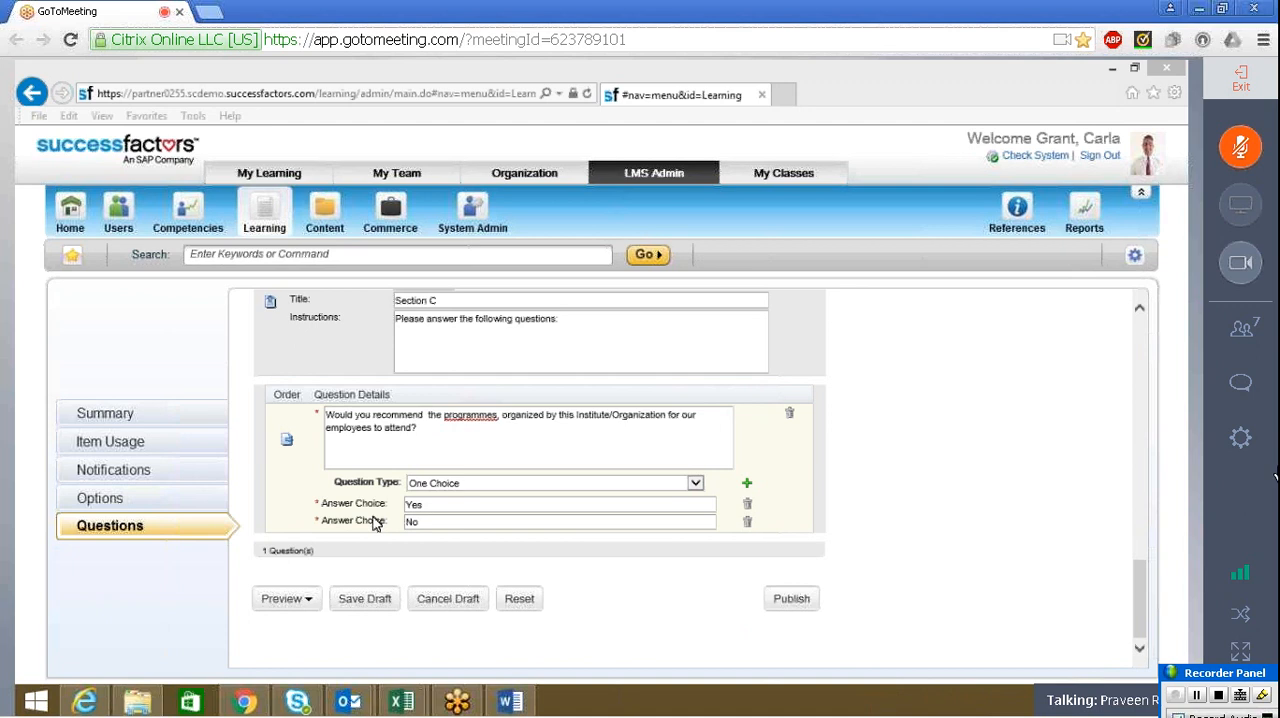
click(1140, 650)
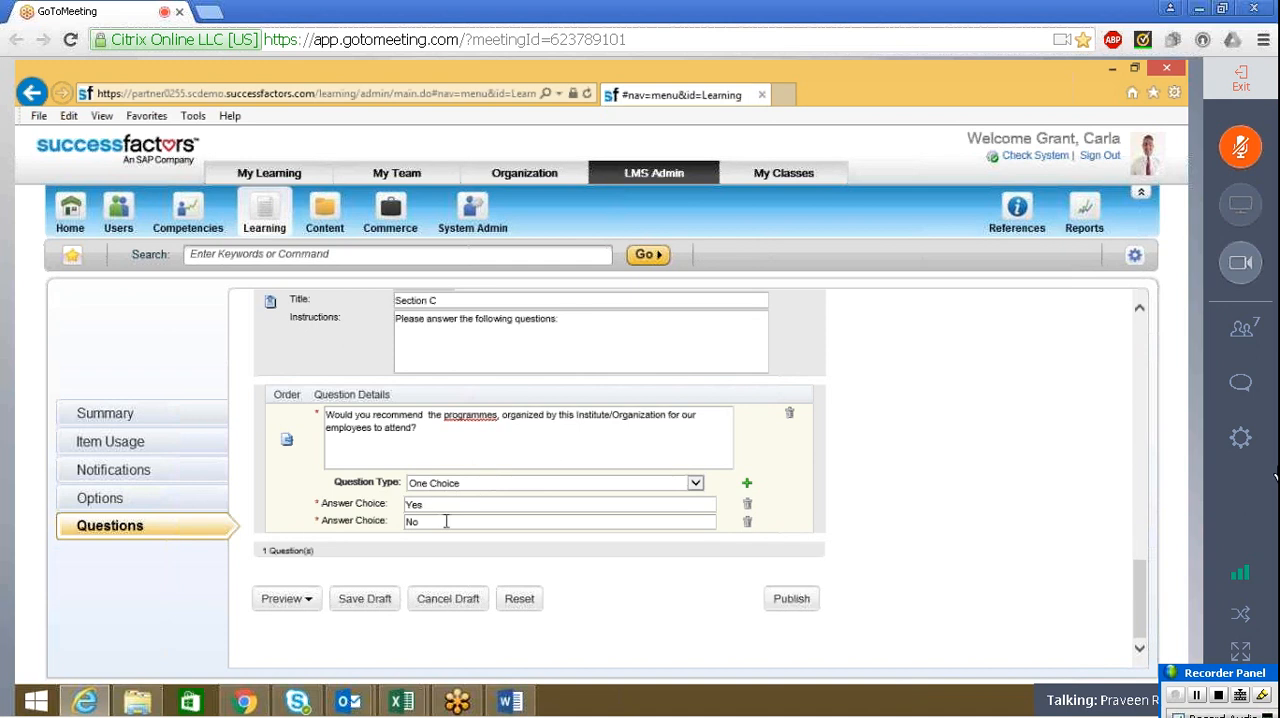
Compare Parts A, B and C of the Word form with the pages and questions of the Training Evaluation survey
key(alt+Tab)
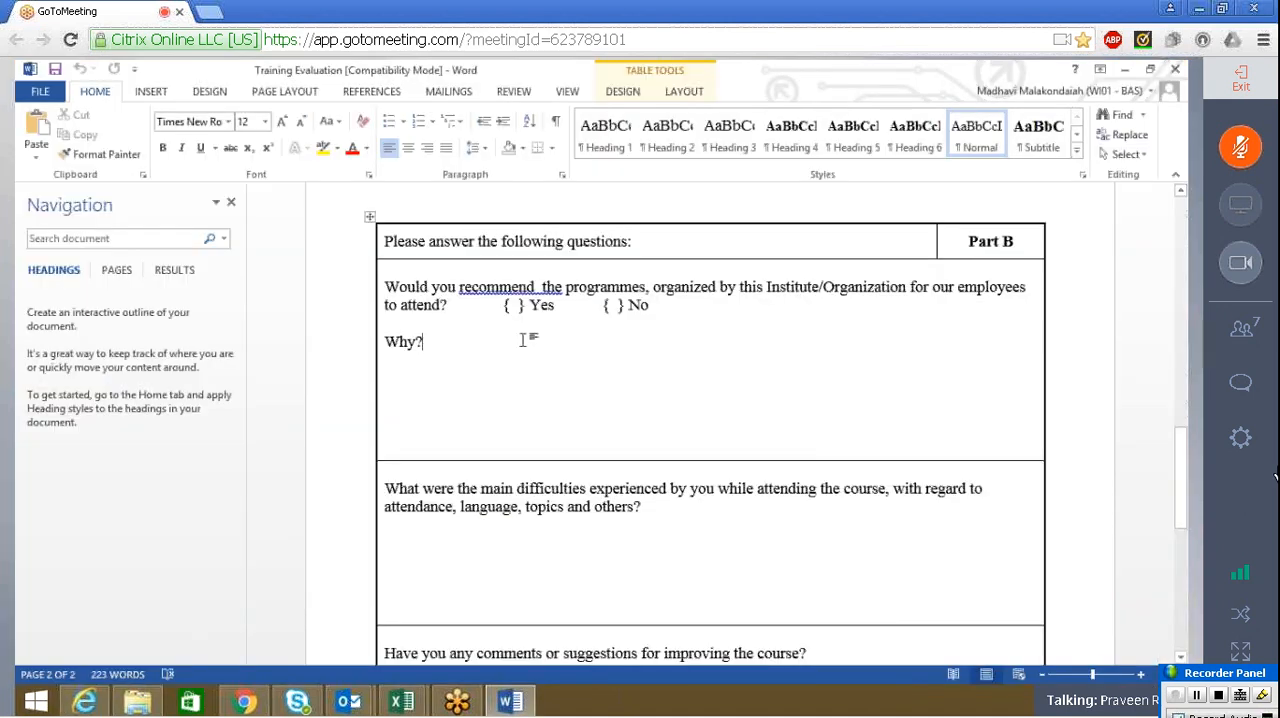
key(alt+Tab)
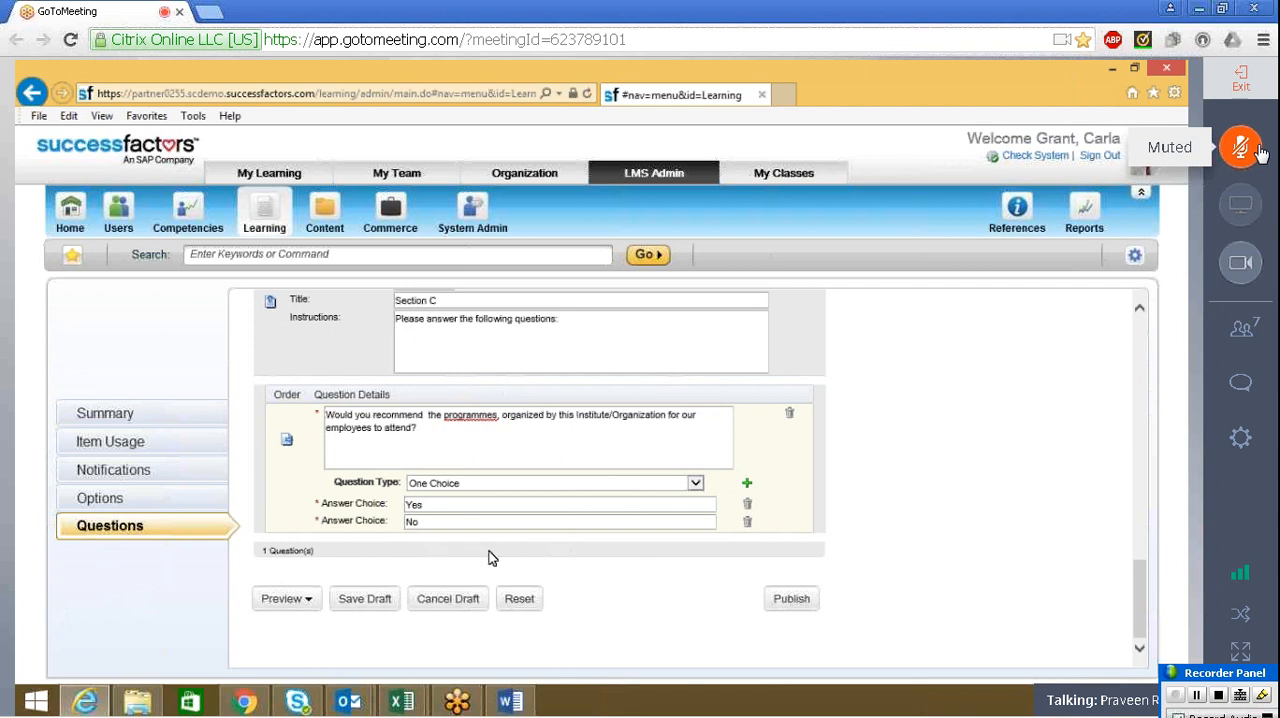
key(alt+Tab)
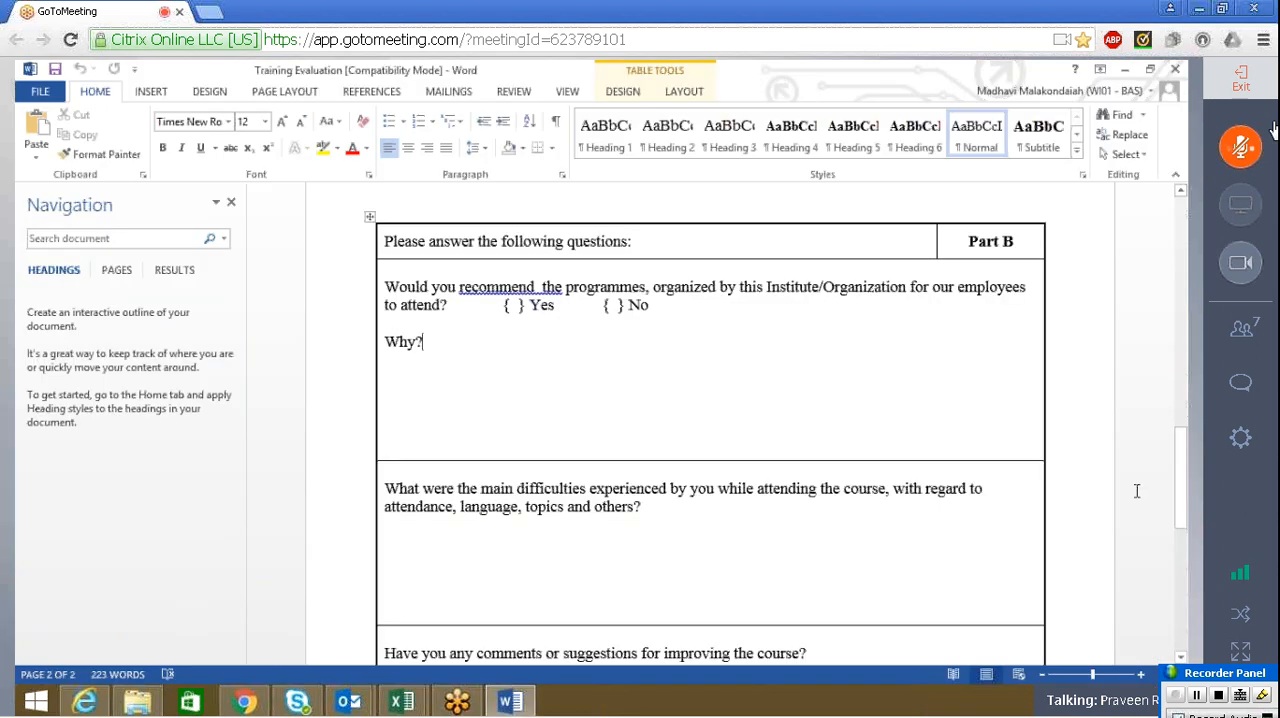
drag(1179, 504, 1180, 613)
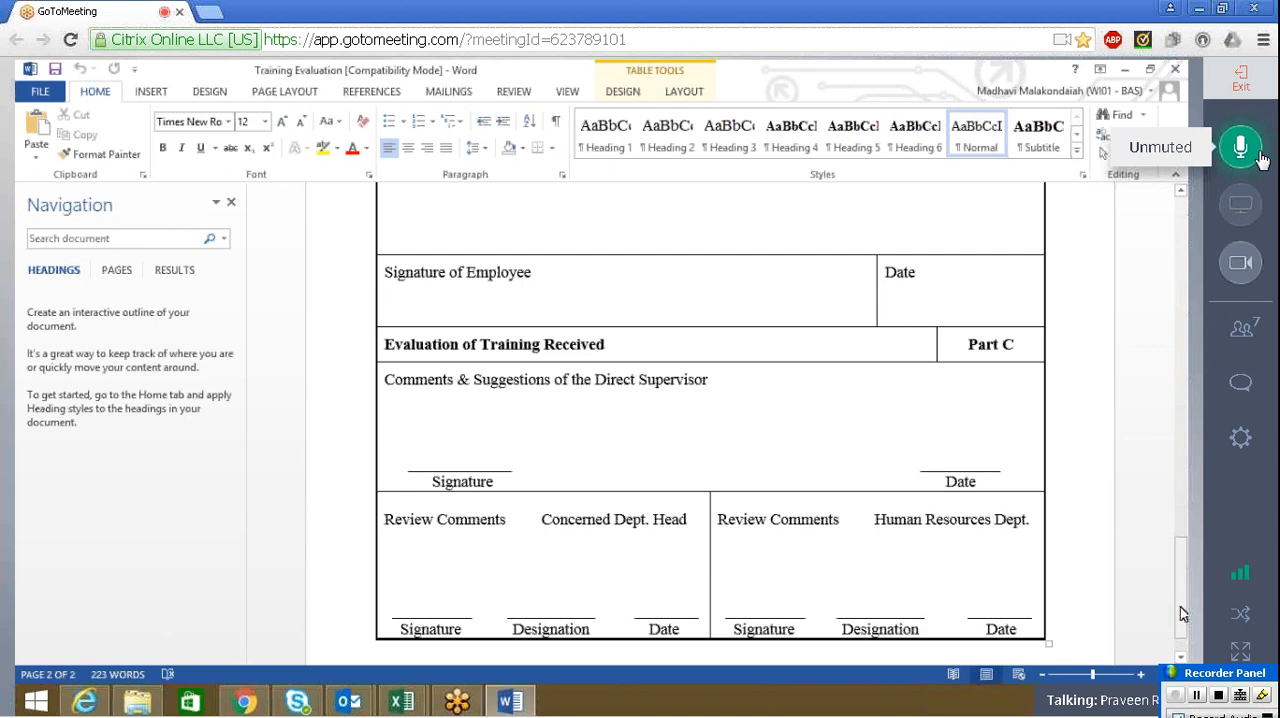
click(1258, 155)
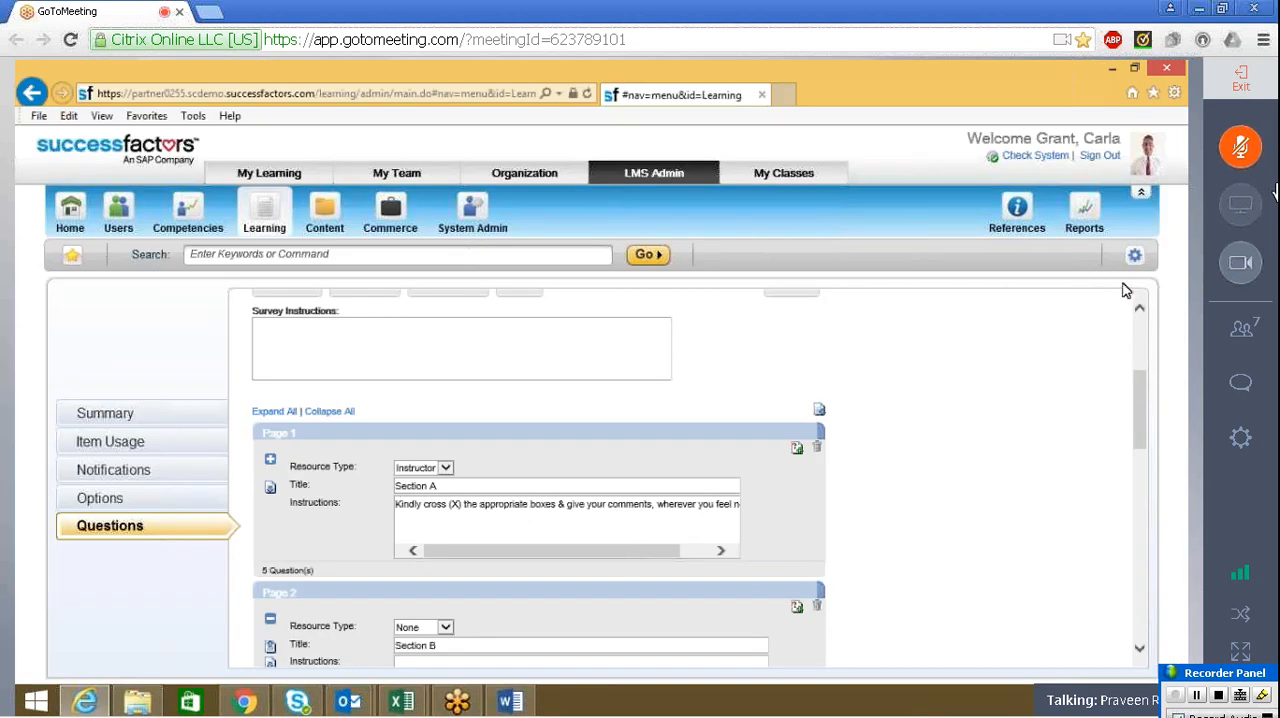
scroll(1146, 360, up, 1)
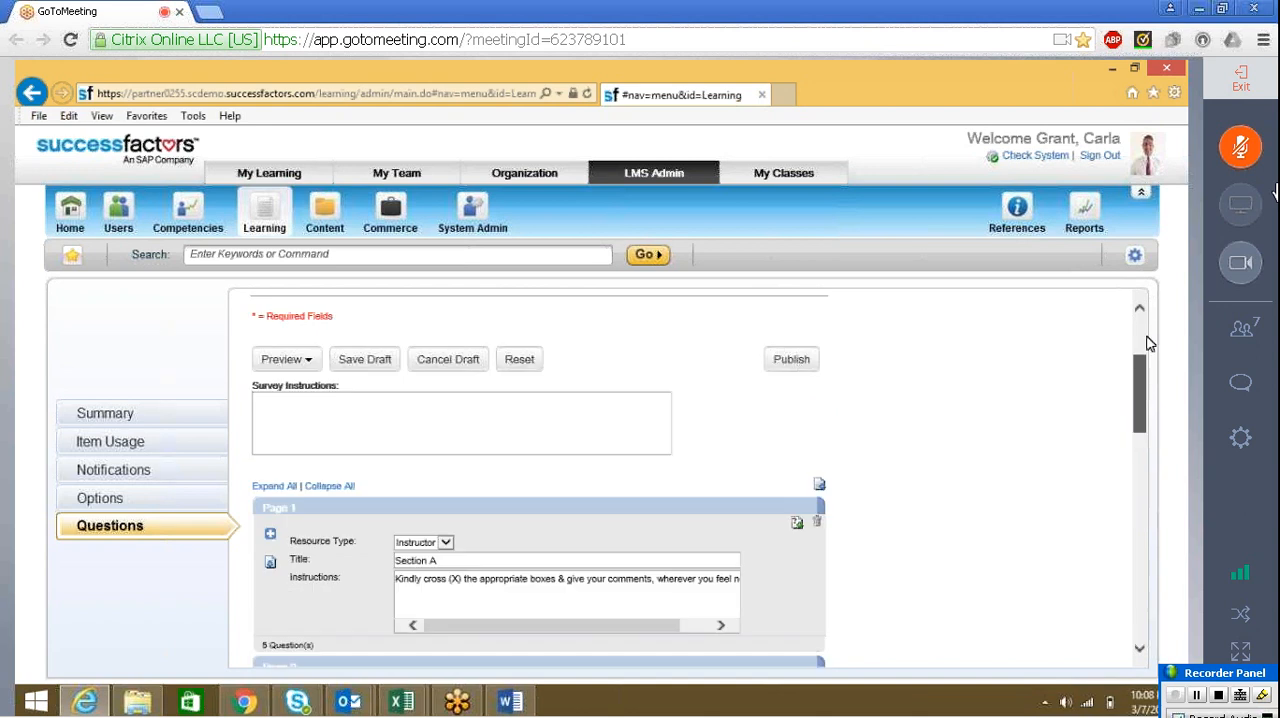
scroll(1148, 343, up, 2)
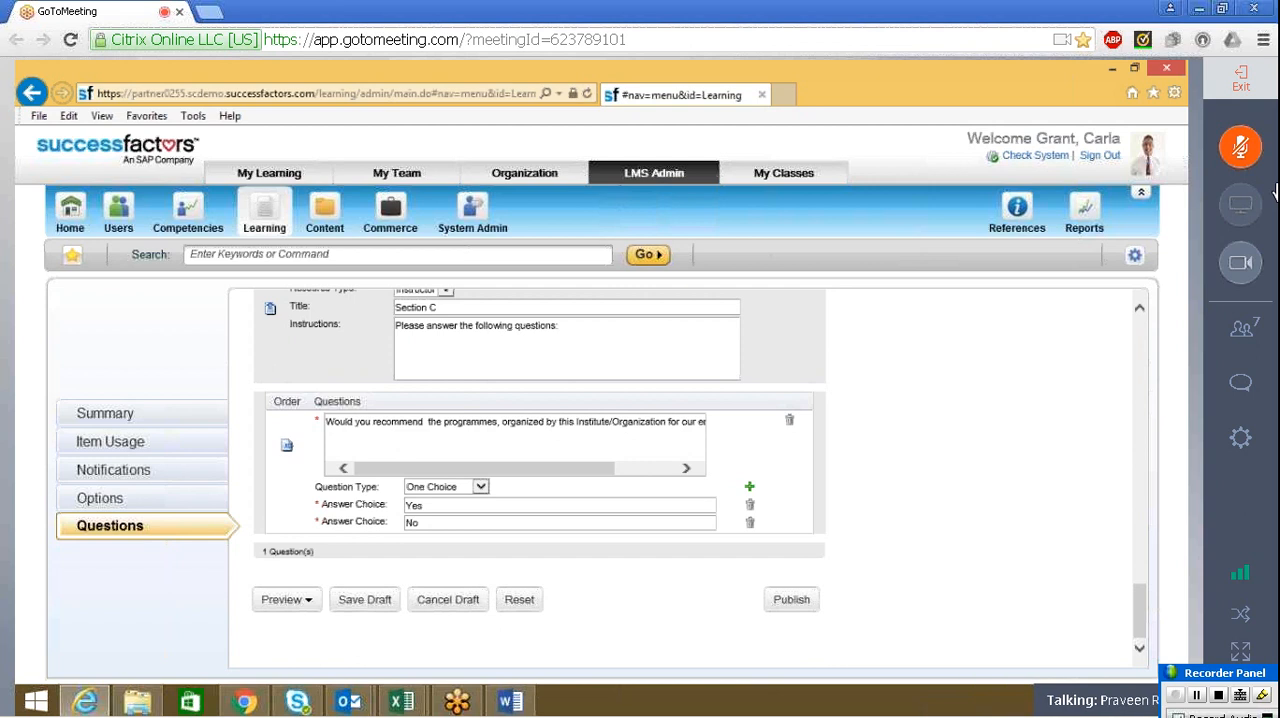
click(510, 701)
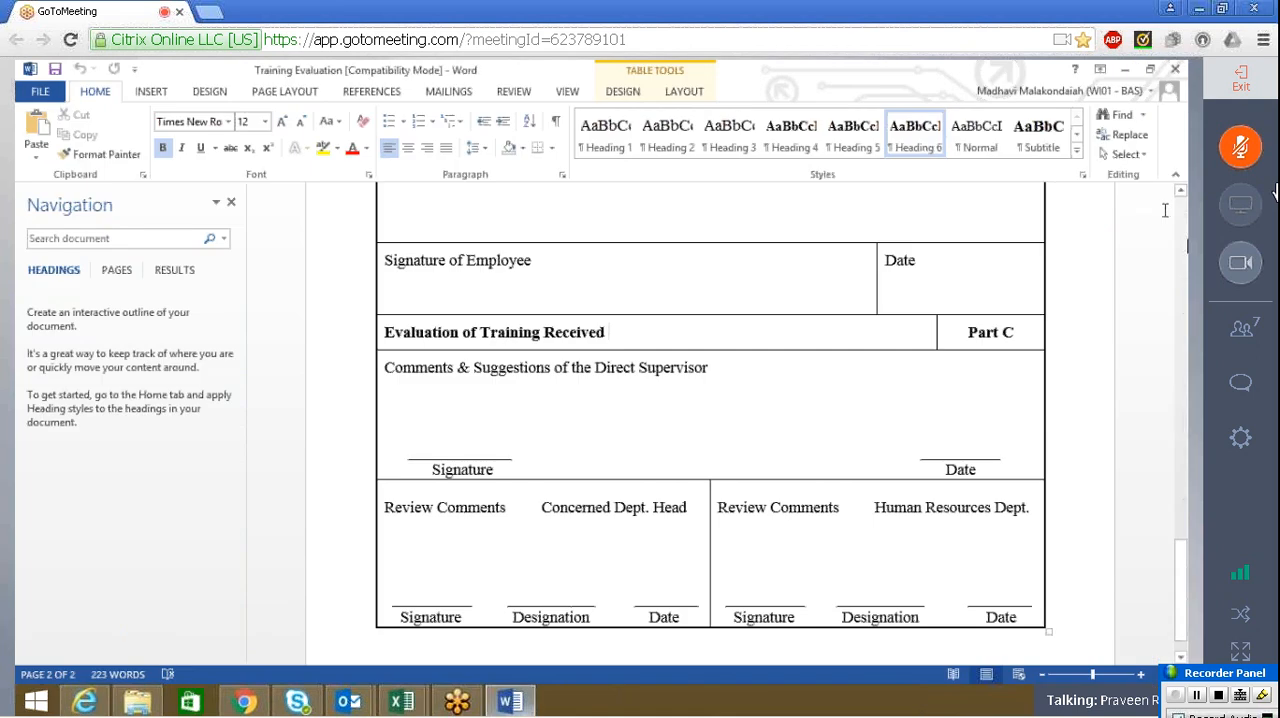
scroll(1185, 234, up, 10)
scroll(1185, 234, up, 6)
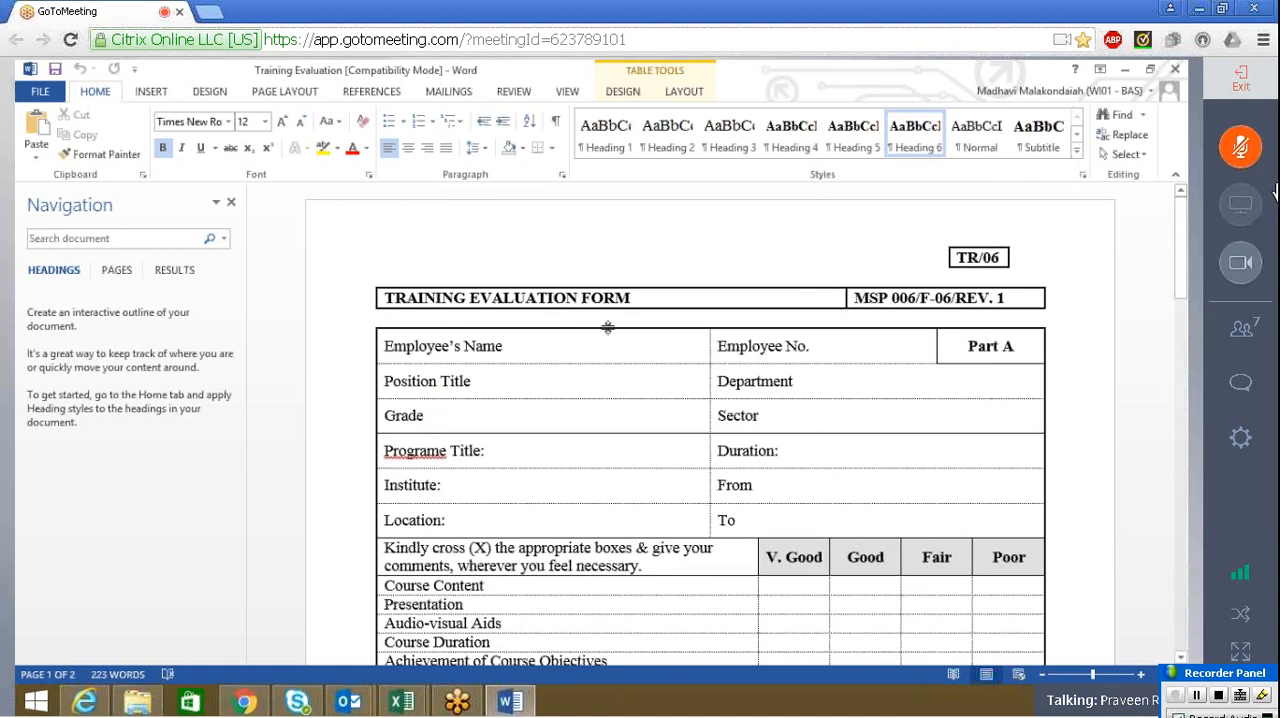
key(alt+Tab)
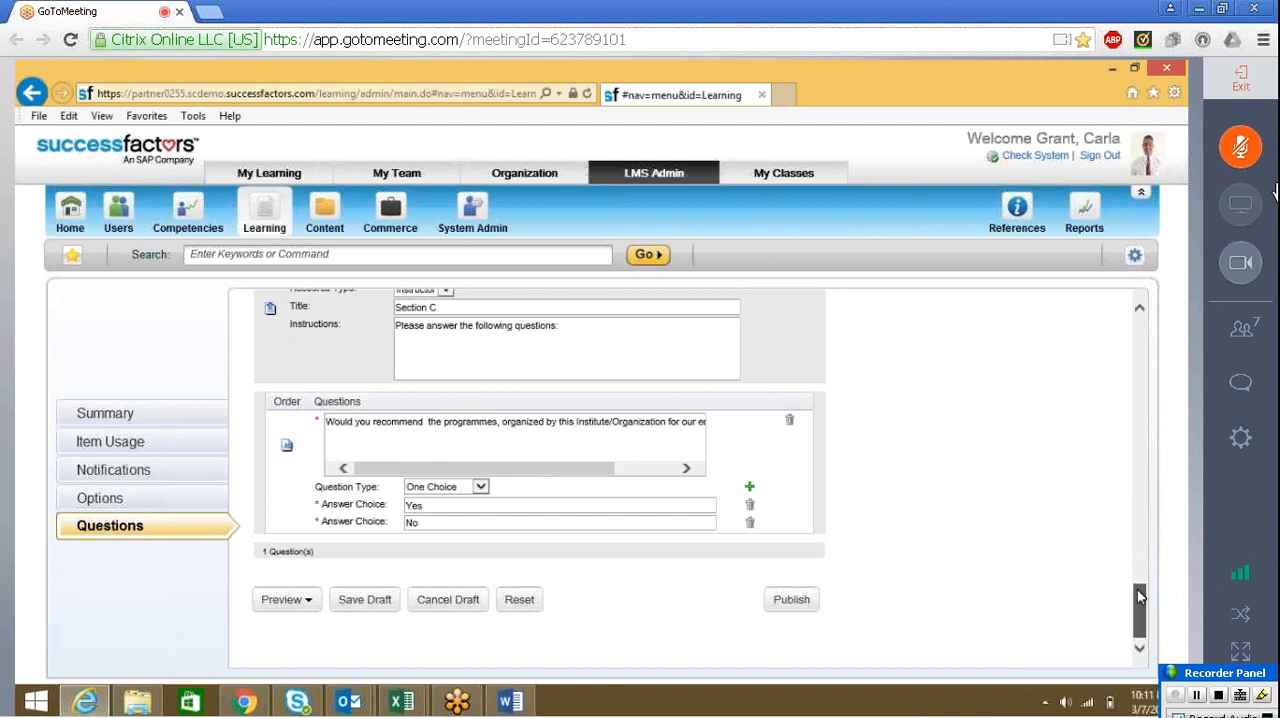
mouse_move(1141, 597)
mouse_down()
mouse_move(1137, 576)
mouse_move(1140, 604)
mouse_up()
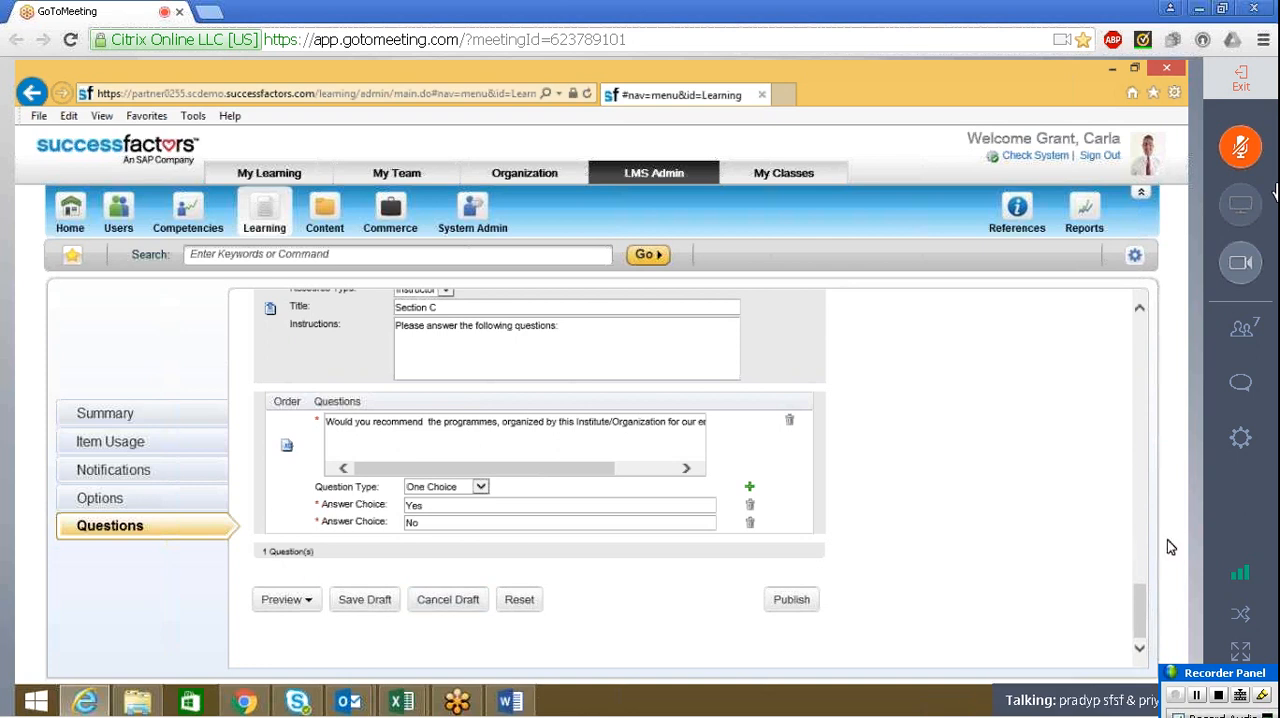
drag(1142, 608, 1147, 443)
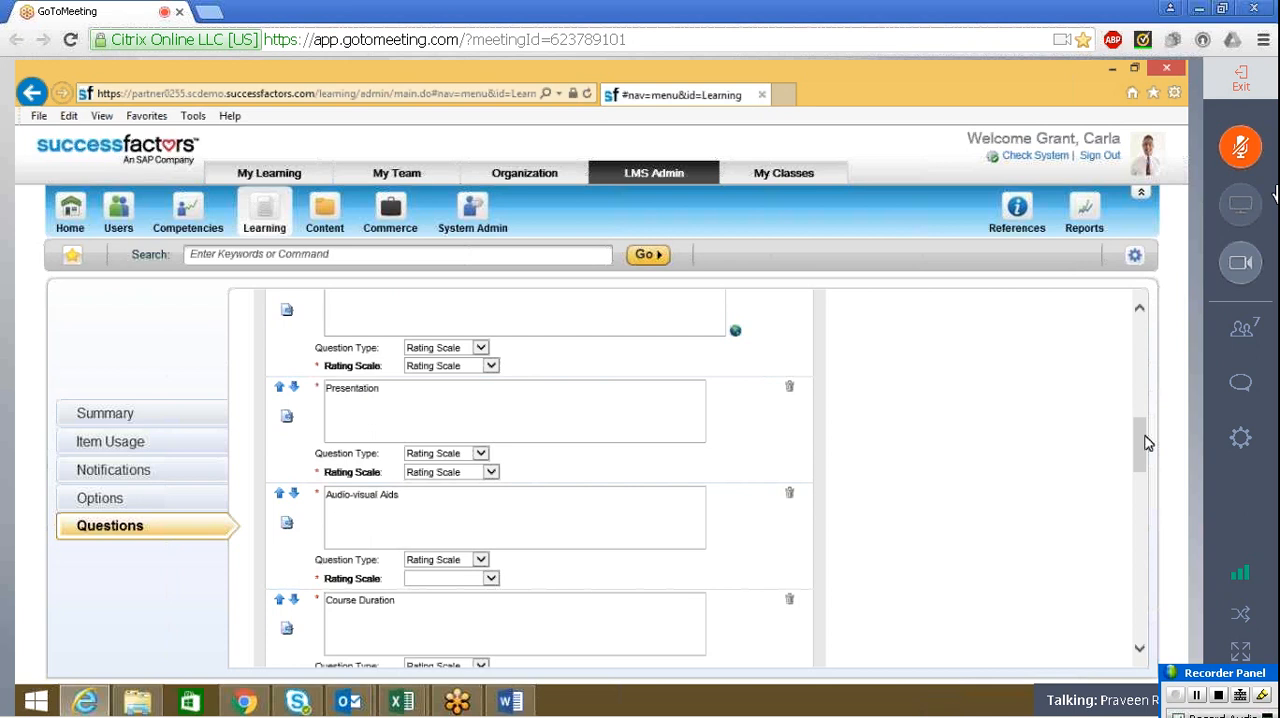
click(1262, 330)
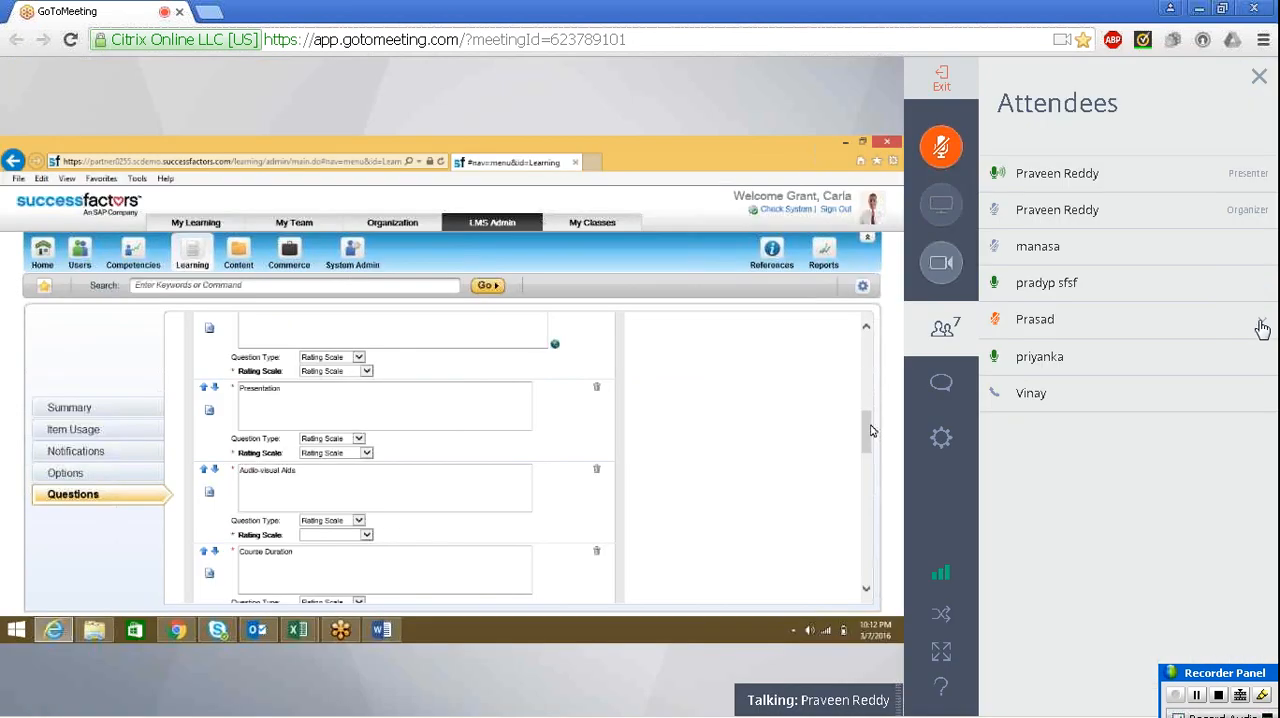
click(970, 332)
click(1240, 328)
click(946, 316)
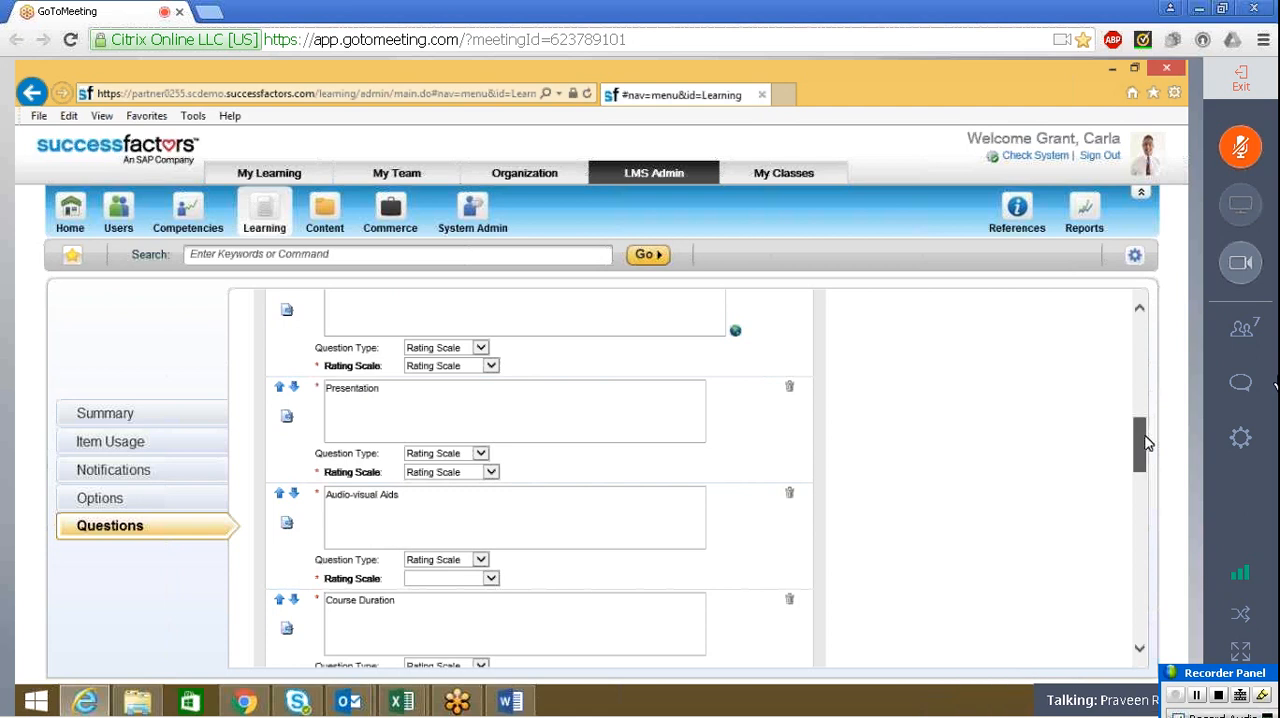
Check the survey's error list and assign the scale "Rating Scale" to the Audio-visual Aids question in Section A
click(1141, 402)
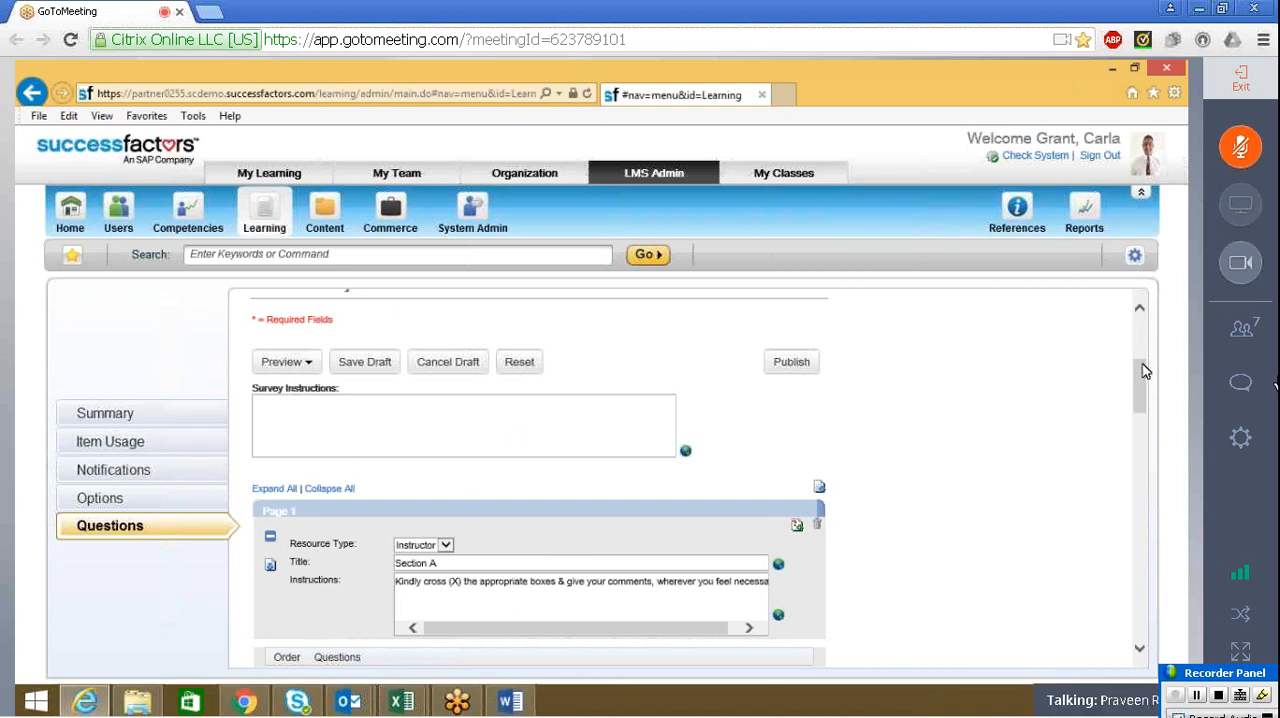
drag(1134, 372, 1134, 336)
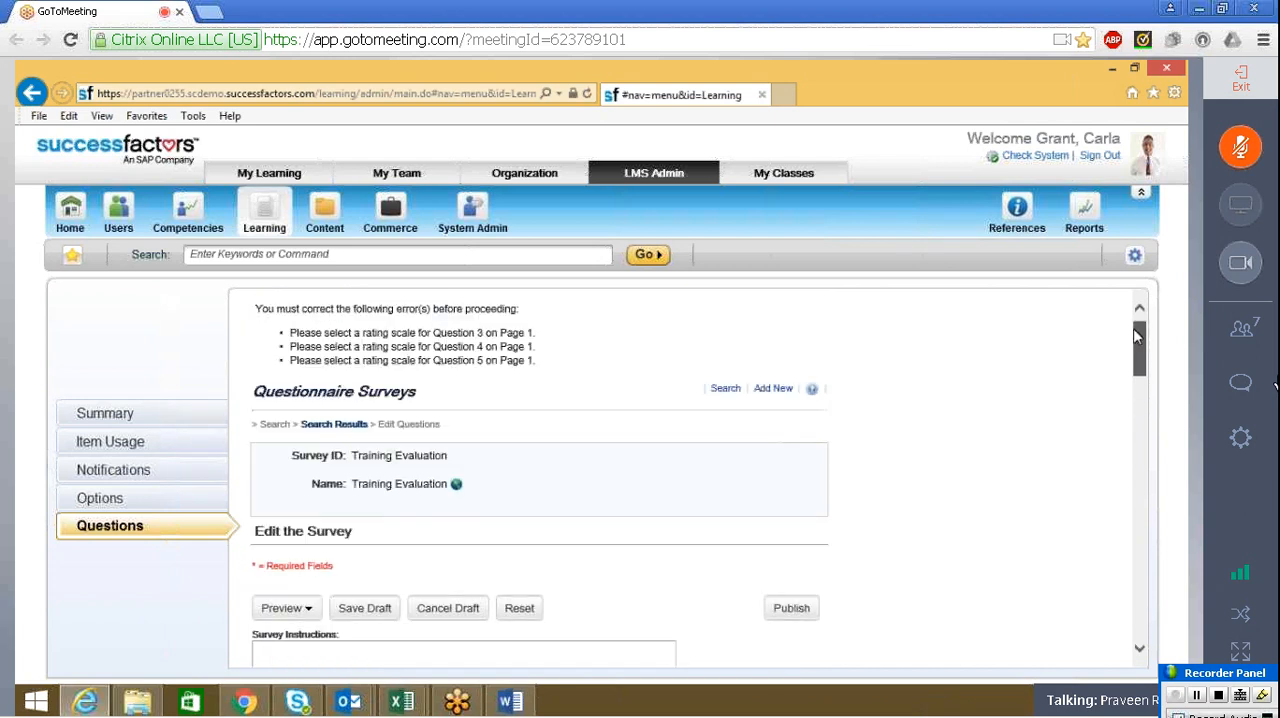
drag(1134, 336, 1132, 461)
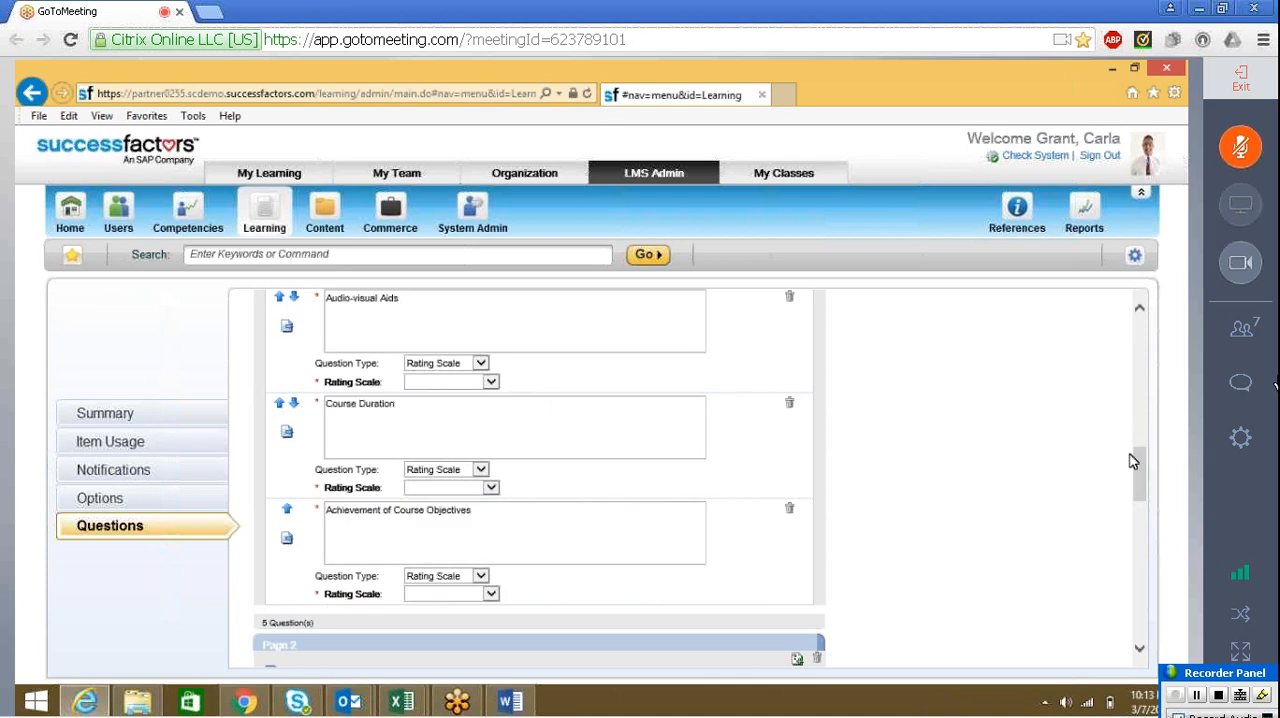
click(491, 381)
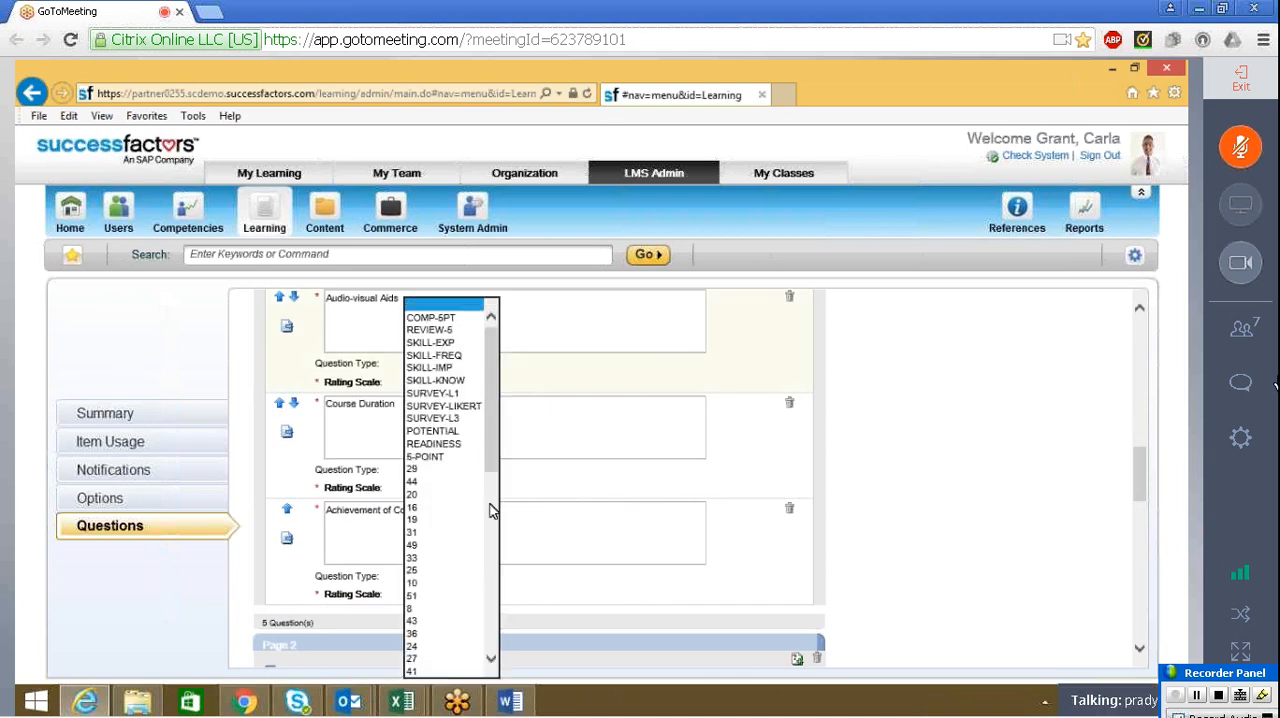
click(489, 509)
click(491, 653)
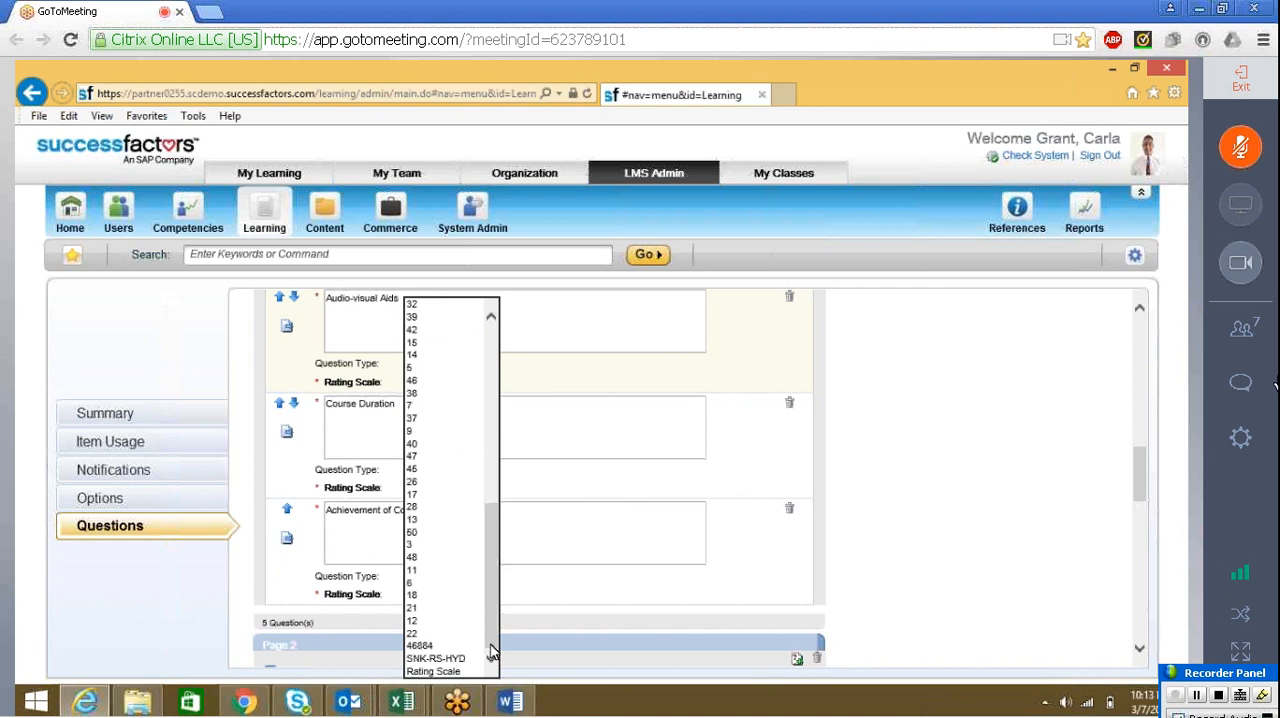
click(459, 670)
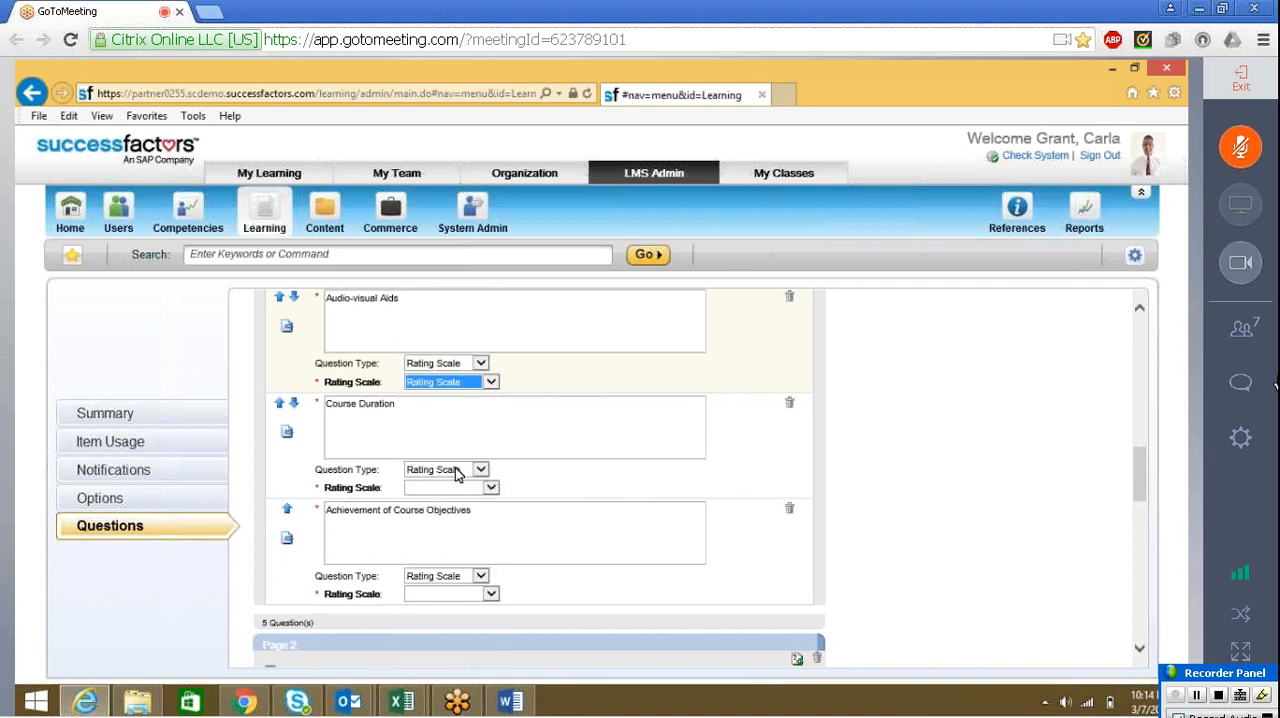
Assign the scale "Rating Scale" to the Course Duration and Achievement of Course Objectives questions in Section A
click(485, 486)
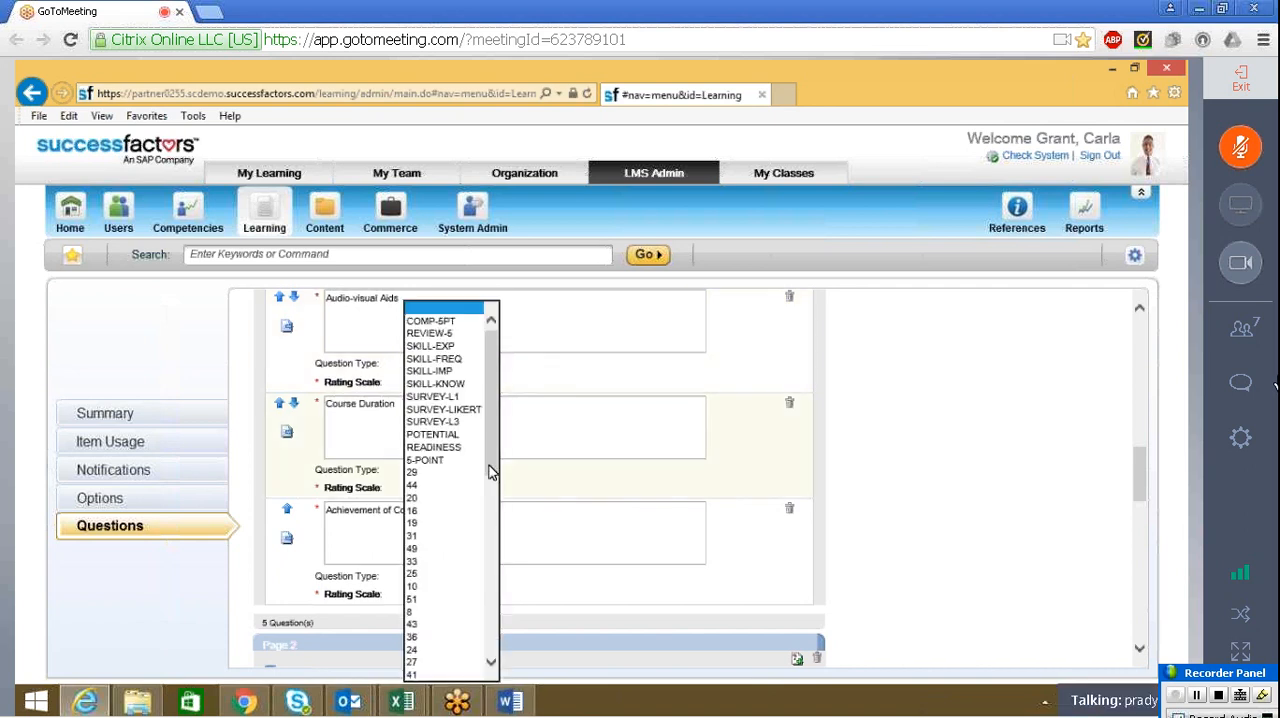
drag(491, 471, 488, 660)
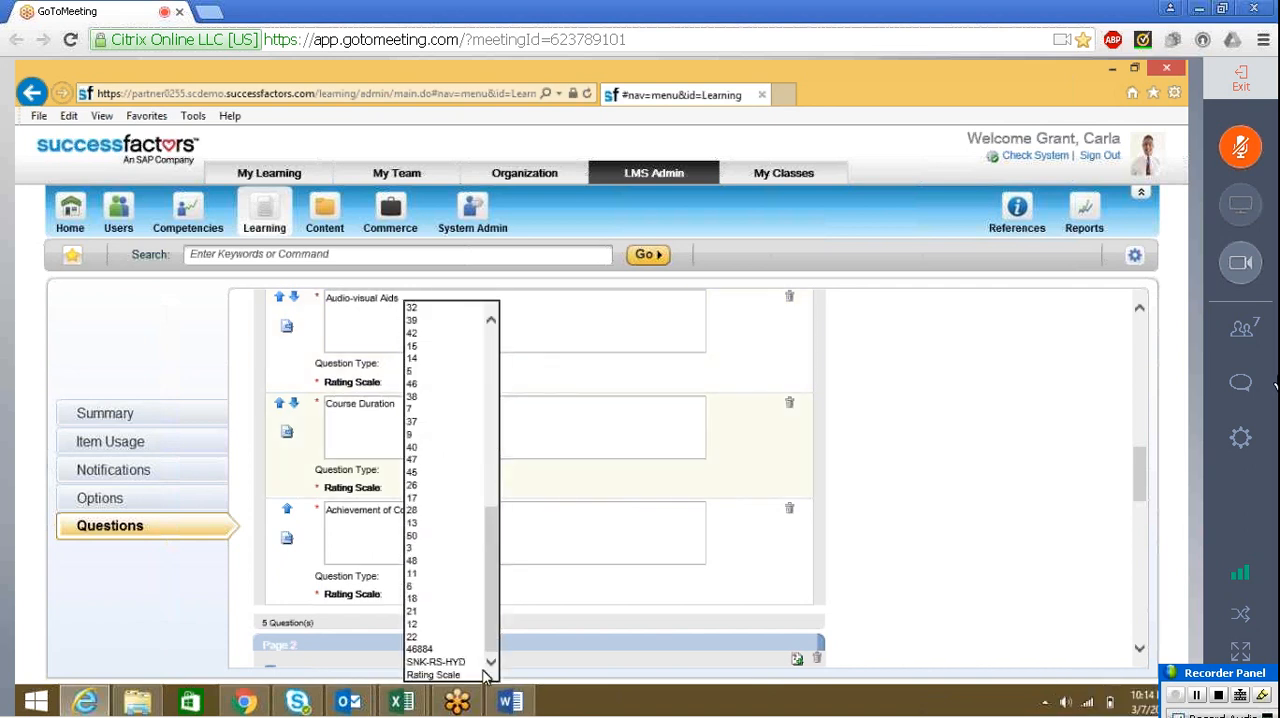
click(467, 676)
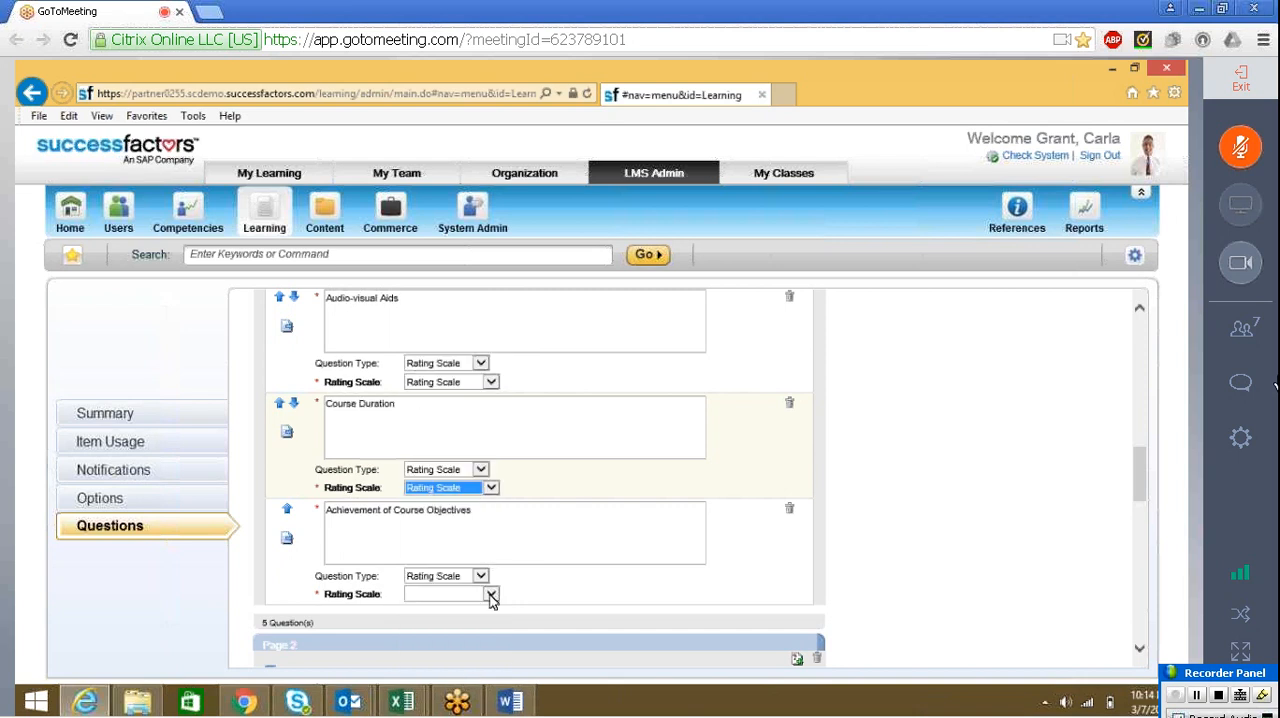
click(488, 594)
drag(491, 471, 489, 660)
click(464, 666)
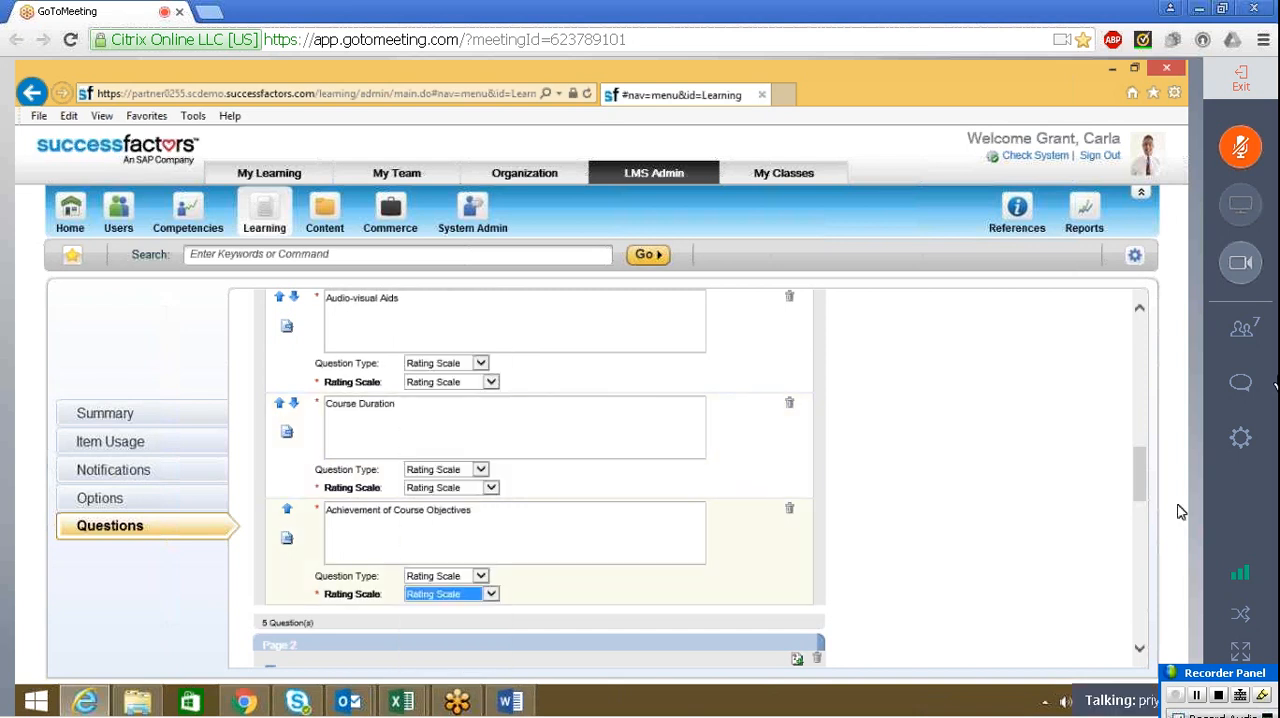
Check Part C of the Word form and add a new page to the survey after Section C
drag(1146, 484, 1137, 641)
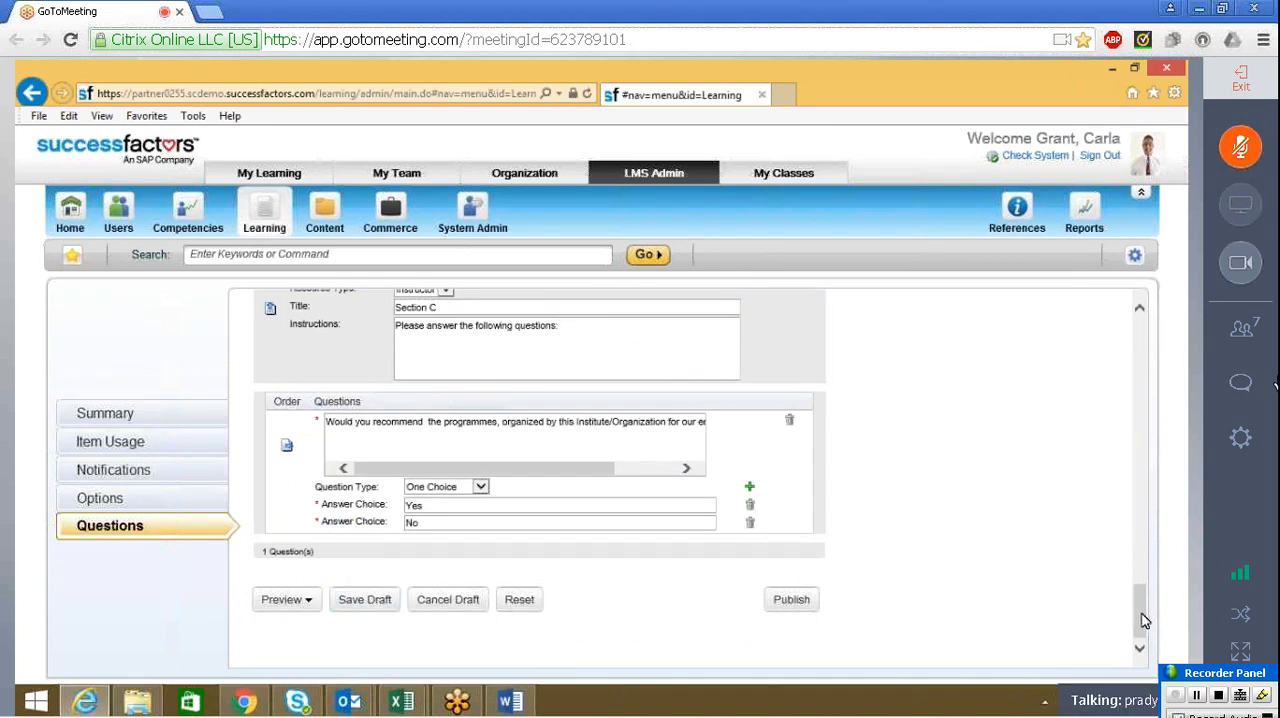
drag(1146, 620, 1147, 393)
key(alt+Tab)
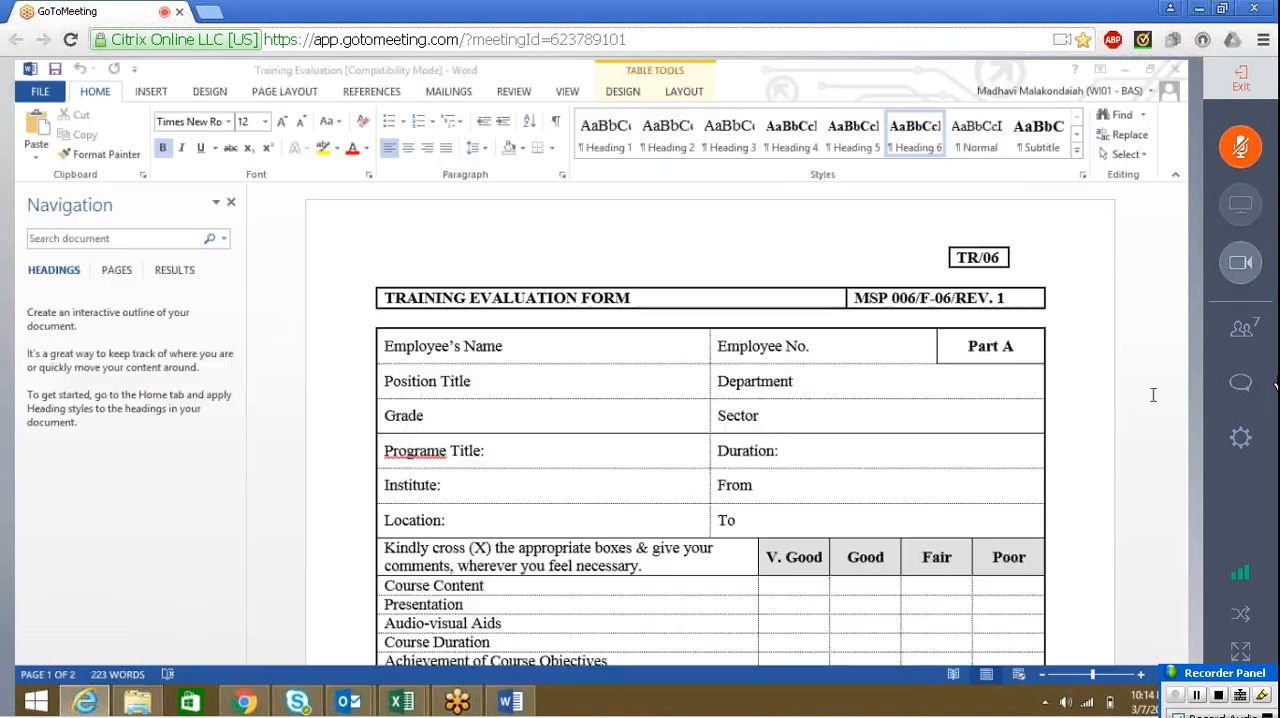
drag(1182, 300, 1180, 658)
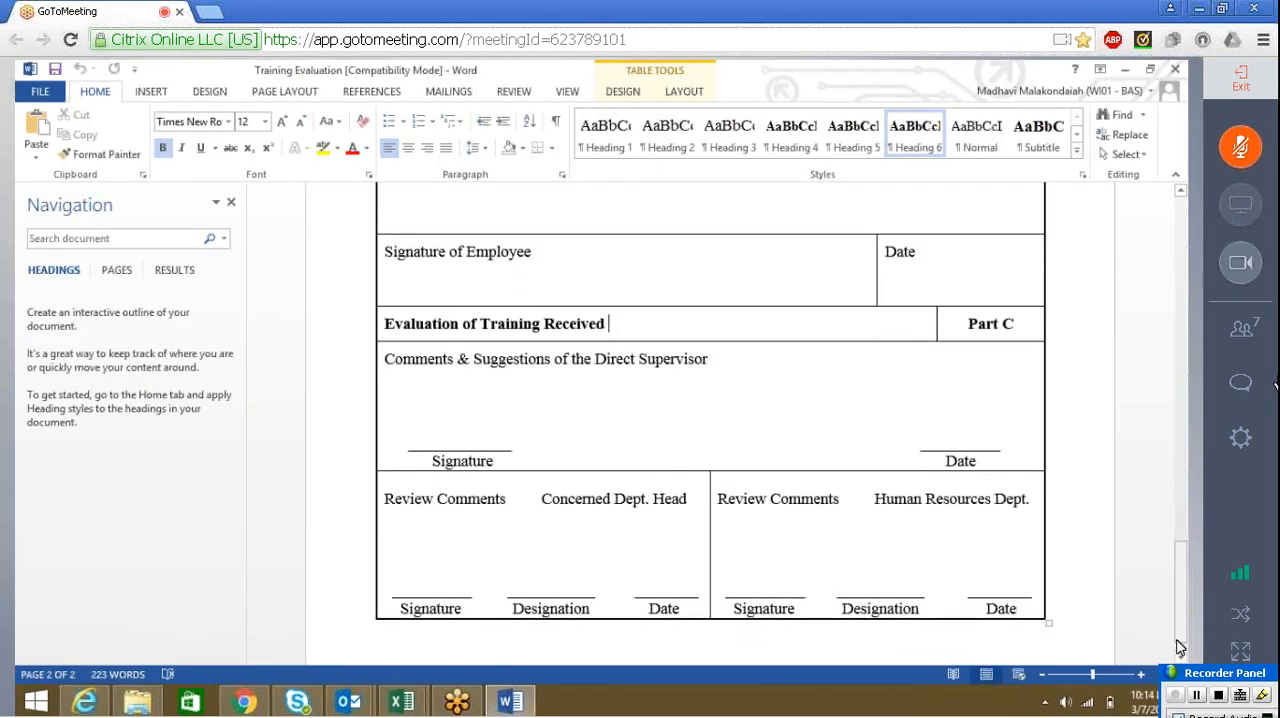
key(alt+Tab)
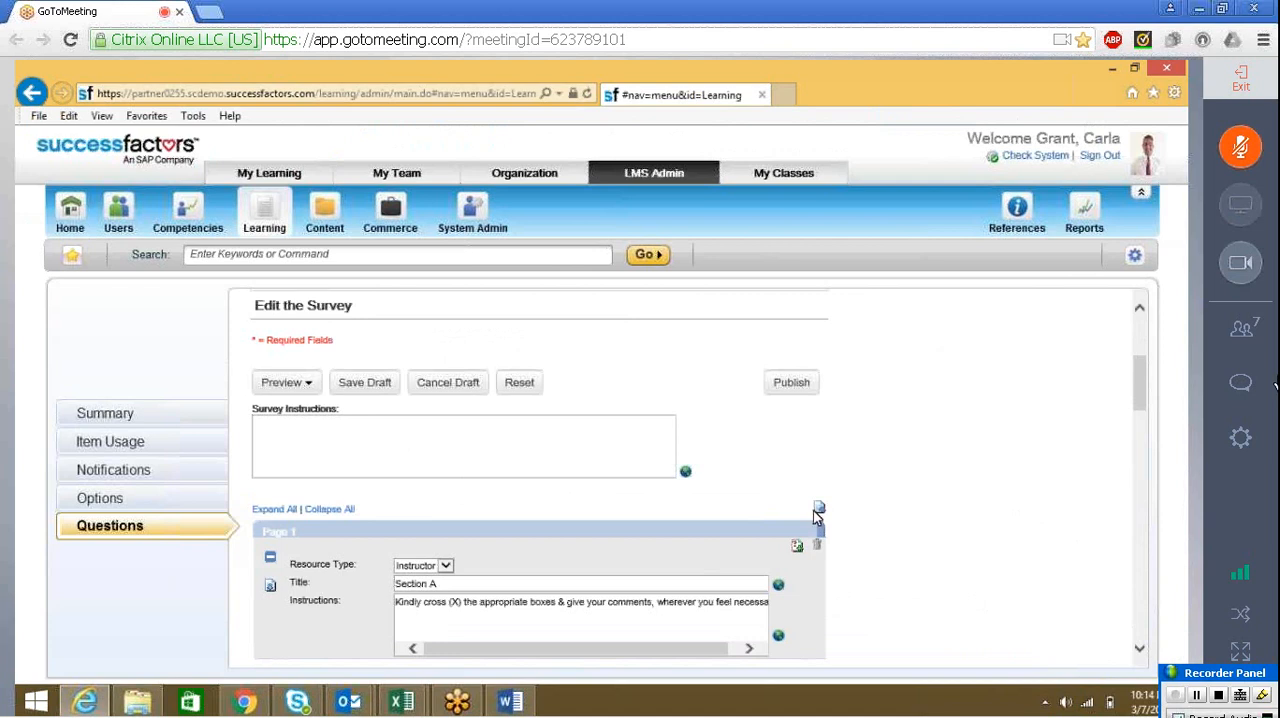
scroll(815, 517, down, 10)
click(270, 308)
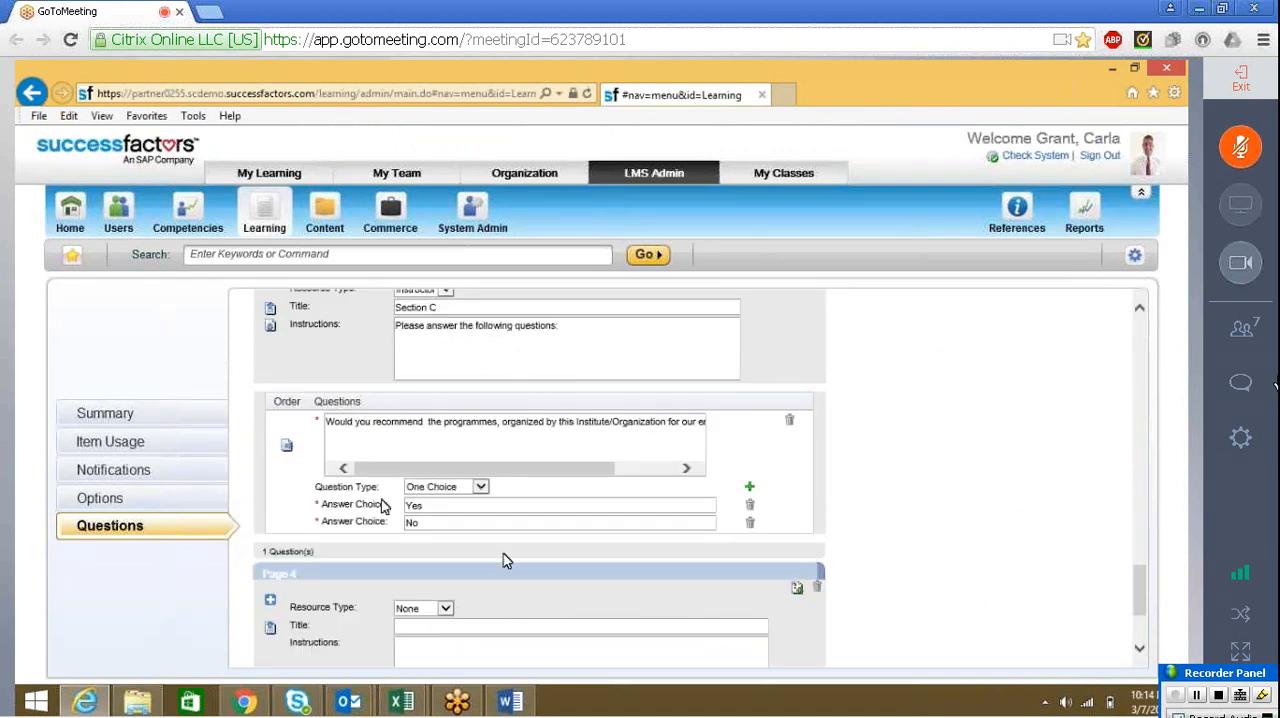
Give page 4 of the survey the resource type None and the title "Section D"
click(447, 610)
click(450, 610)
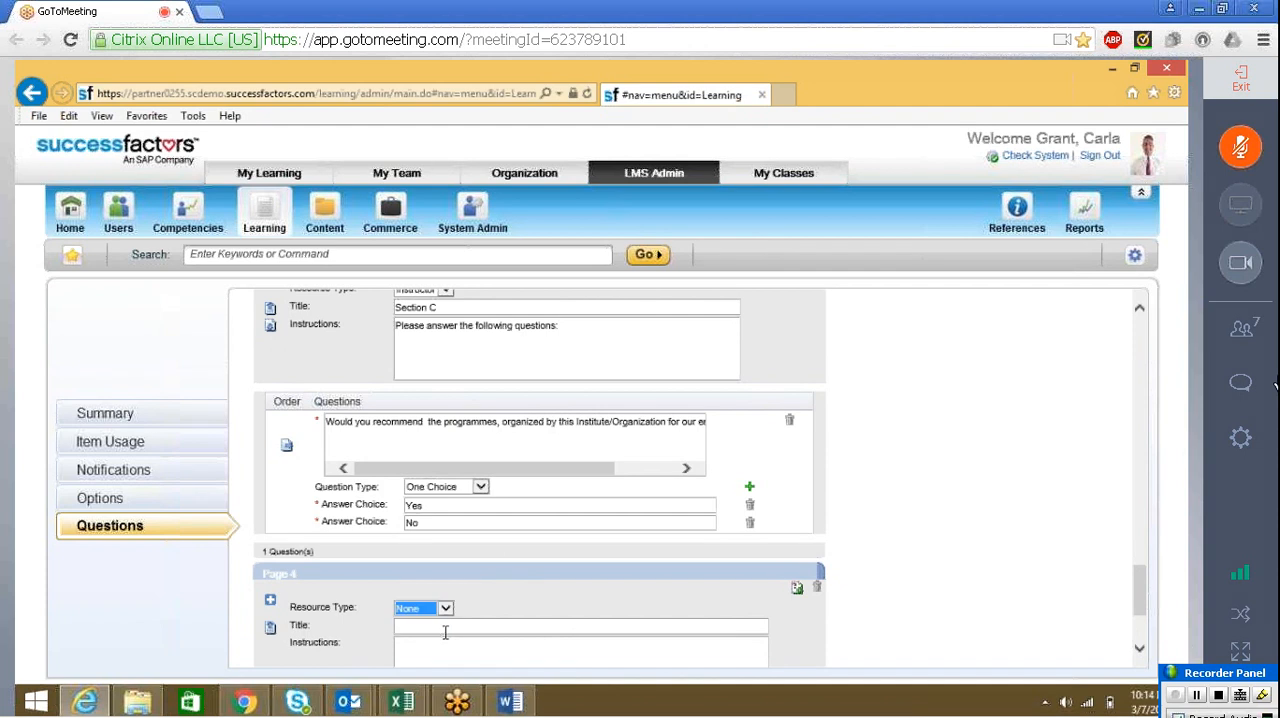
click(440, 625)
text(Secto)
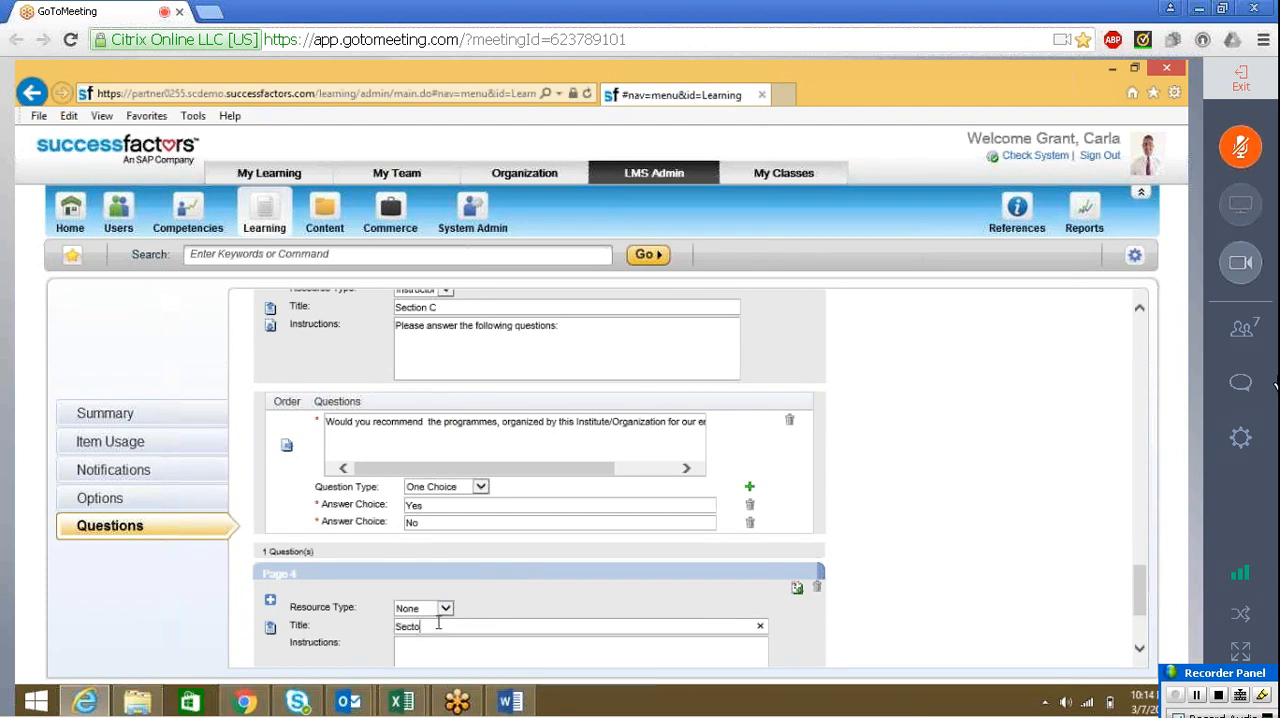
key(BackSpace)
text(ion)
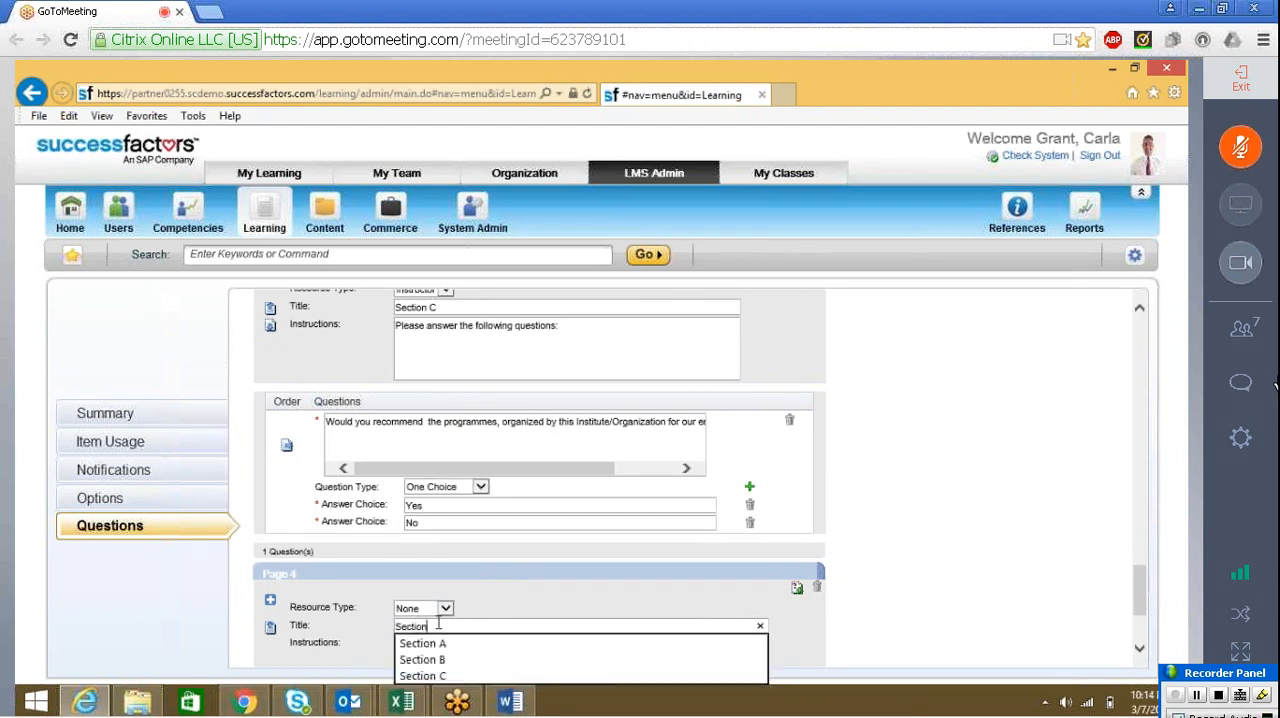
text( D)
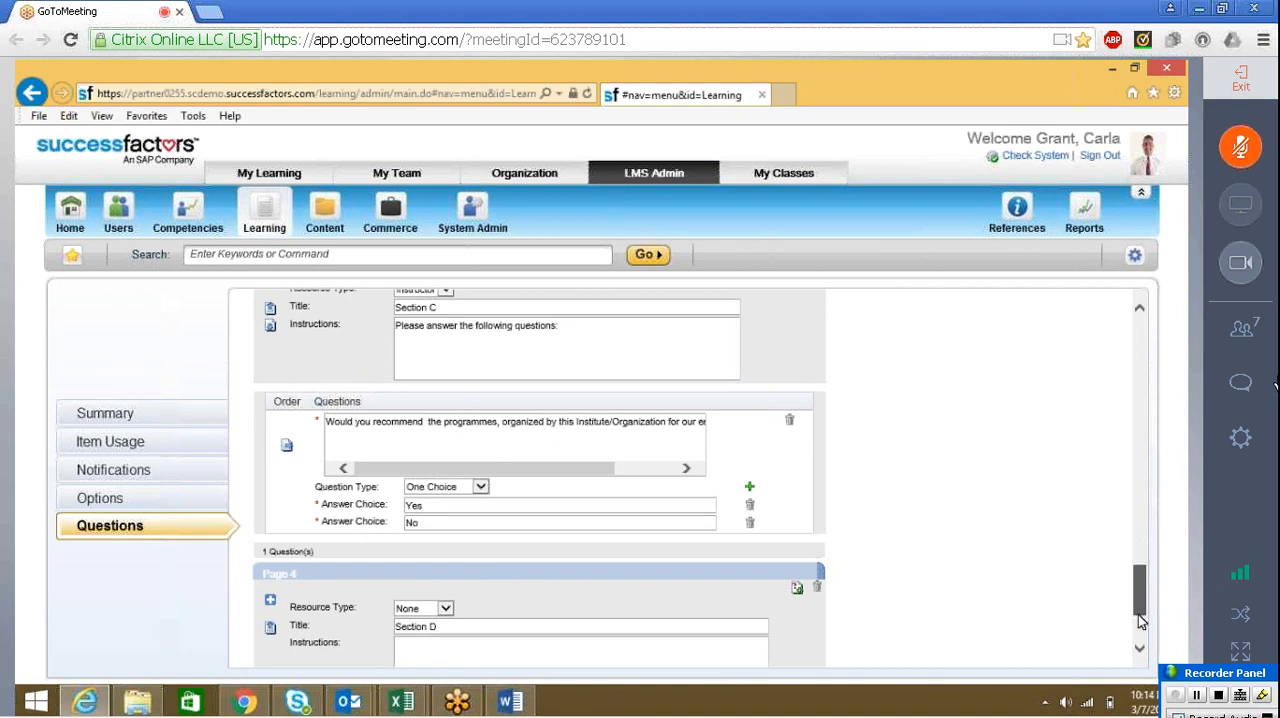
Fill in the Section D instructions with "Evaluation of Training Received", copied from the Part C heading of the Word form
scroll(1140, 620, down, 3)
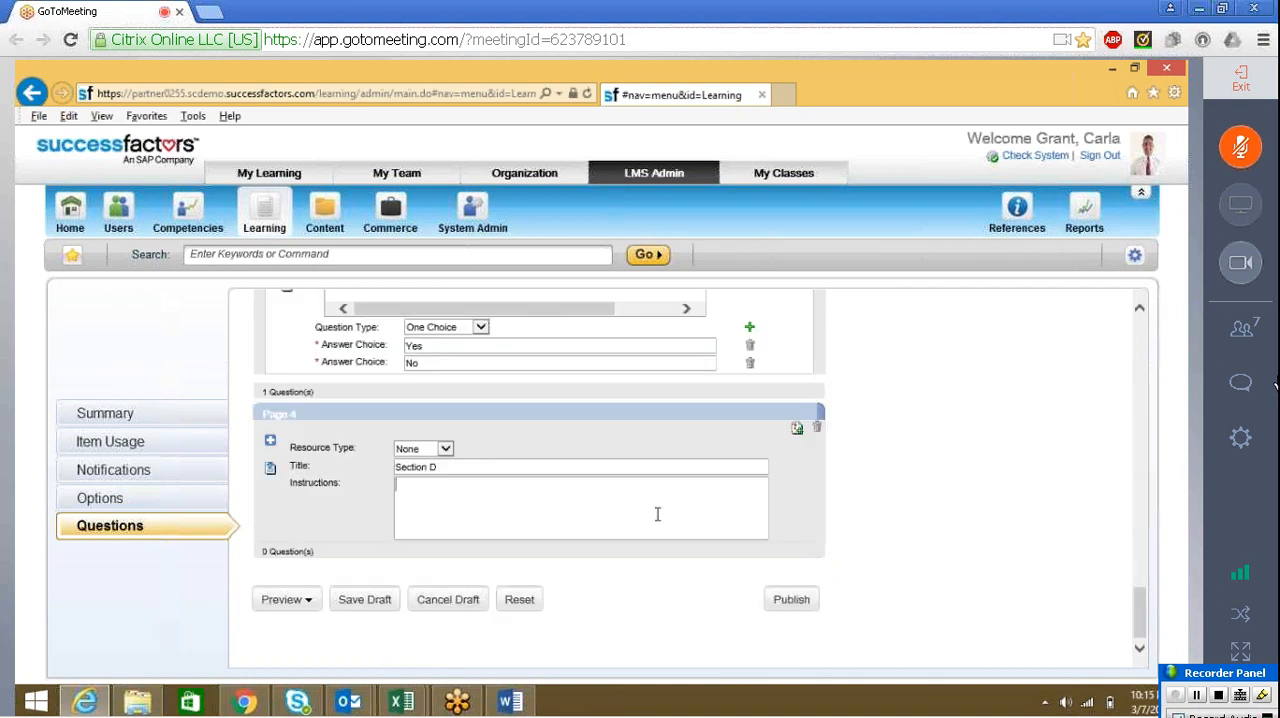
key(alt+Tab)
drag(386, 325, 597, 332)
key(ctrl+c)
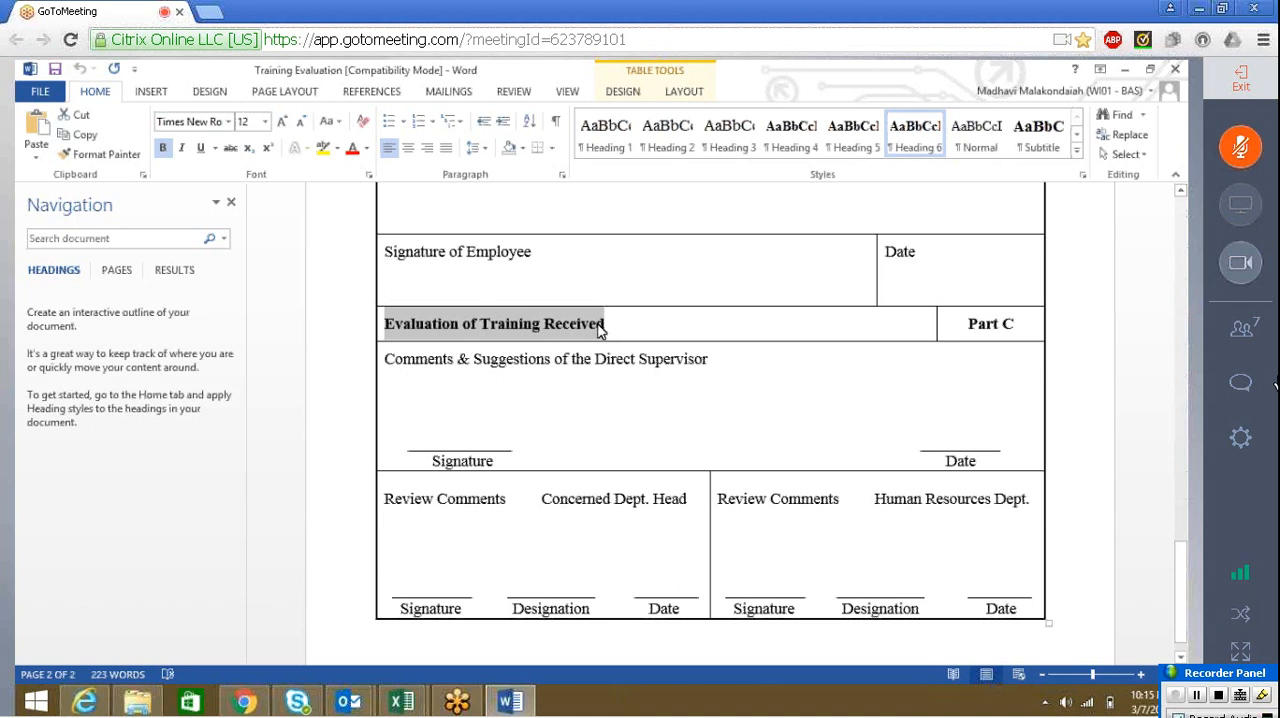
key(alt+Tab)
click(400, 500)
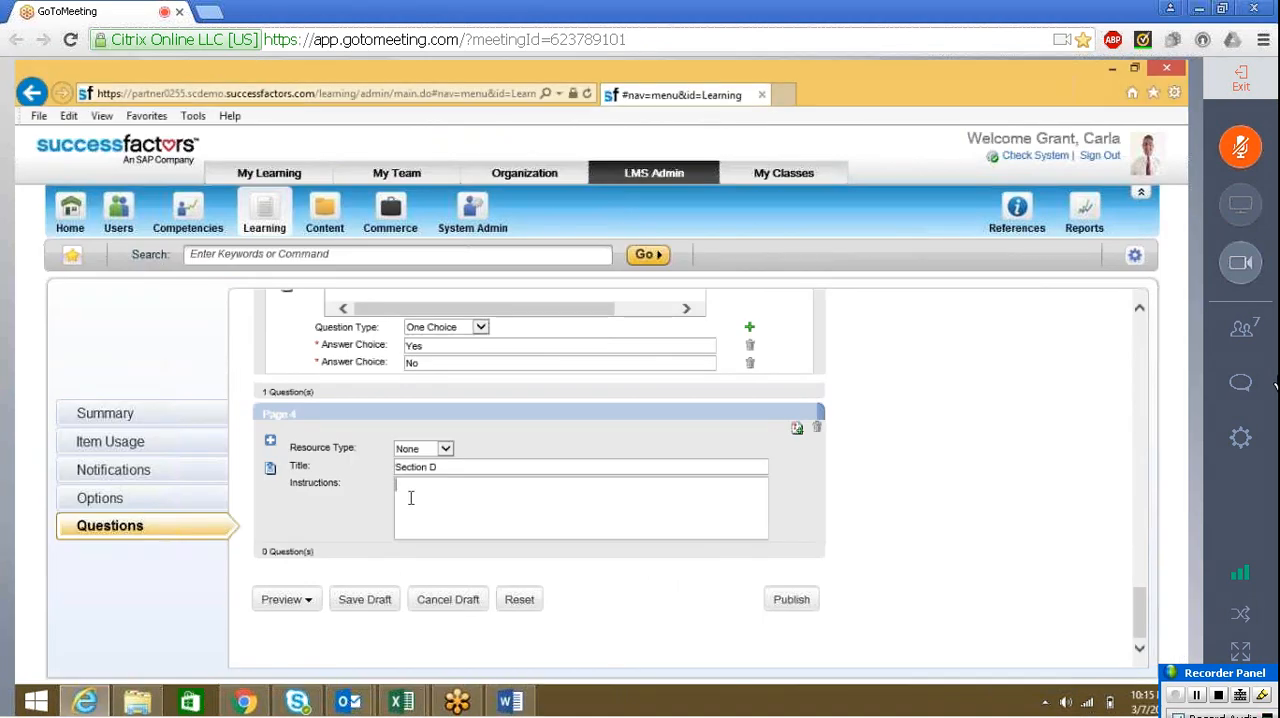
key(ctrl+v)
Add a question to Section D with the text "Comments & Suggestions of the Direct Supervisor" copied from the Word form
click(793, 431)
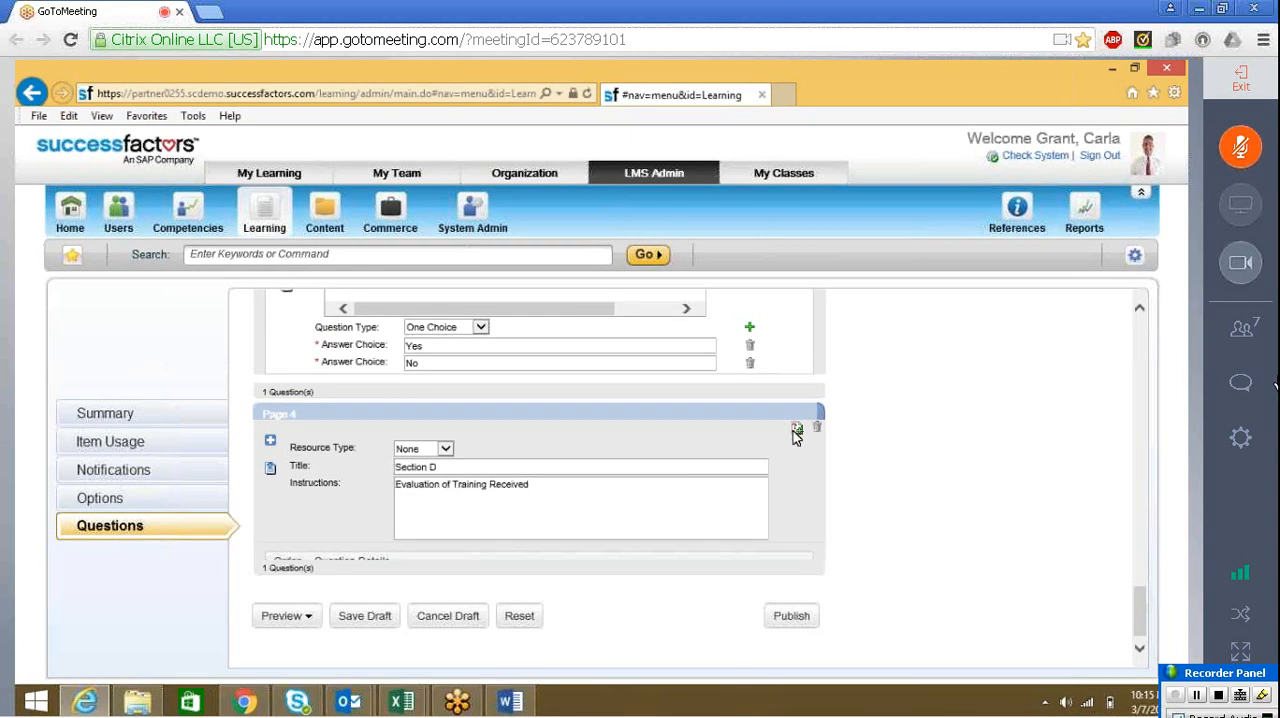
key(alt+Tab)
drag(387, 357, 688, 364)
key(ctrl+c)
key(alt+Tab)
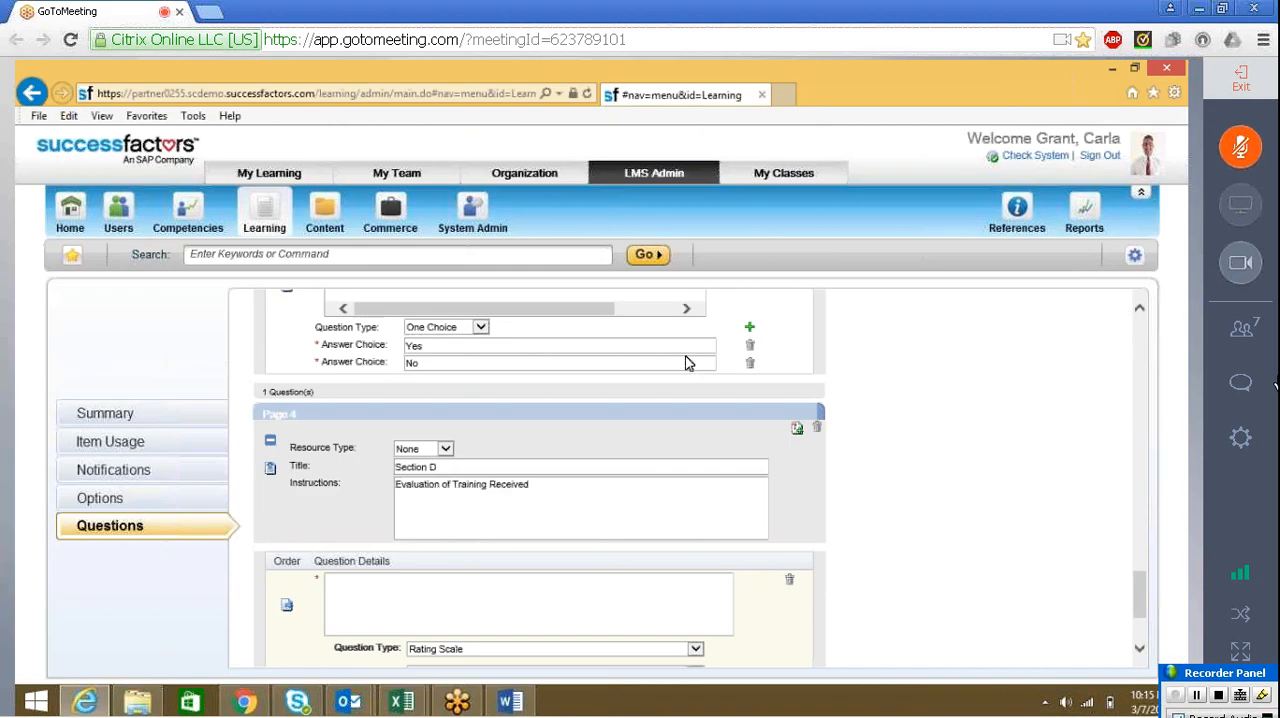
click(358, 612)
key(ctrl+v)
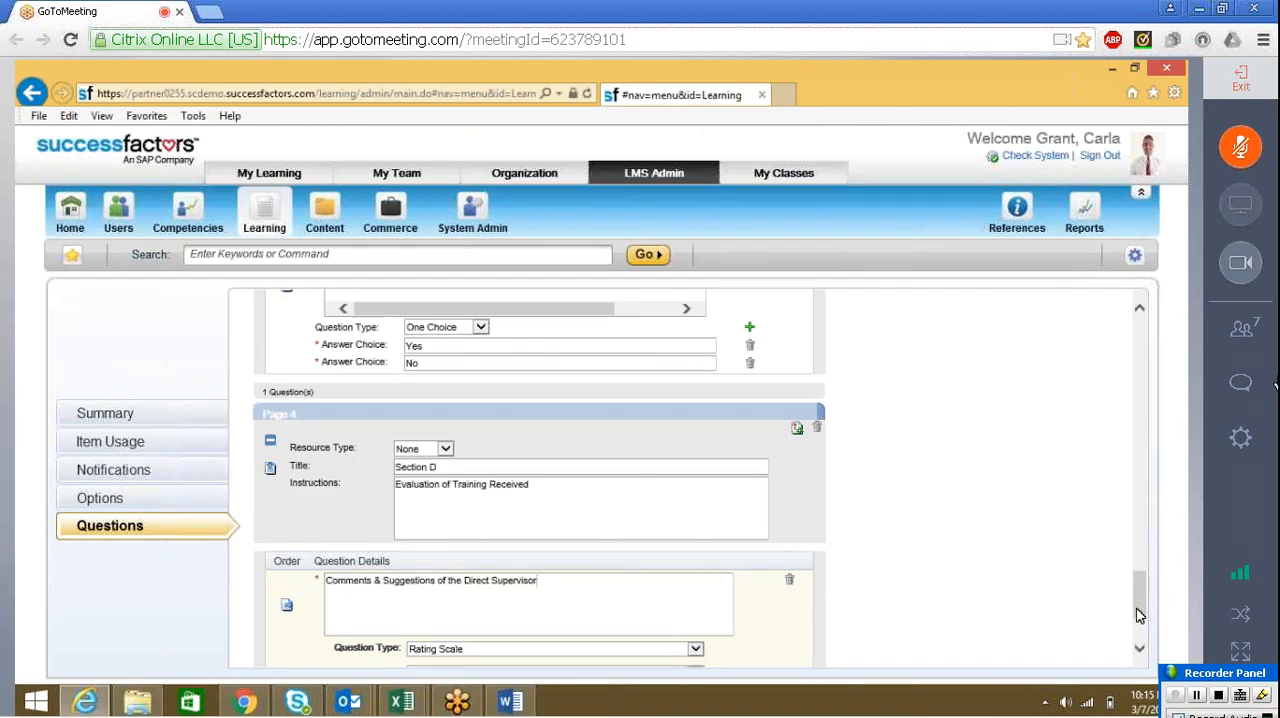
Set the question type of the Direct Supervisor comments question to Open Ended
scroll(1143, 586, down, 3)
click(489, 497)
click(489, 497)
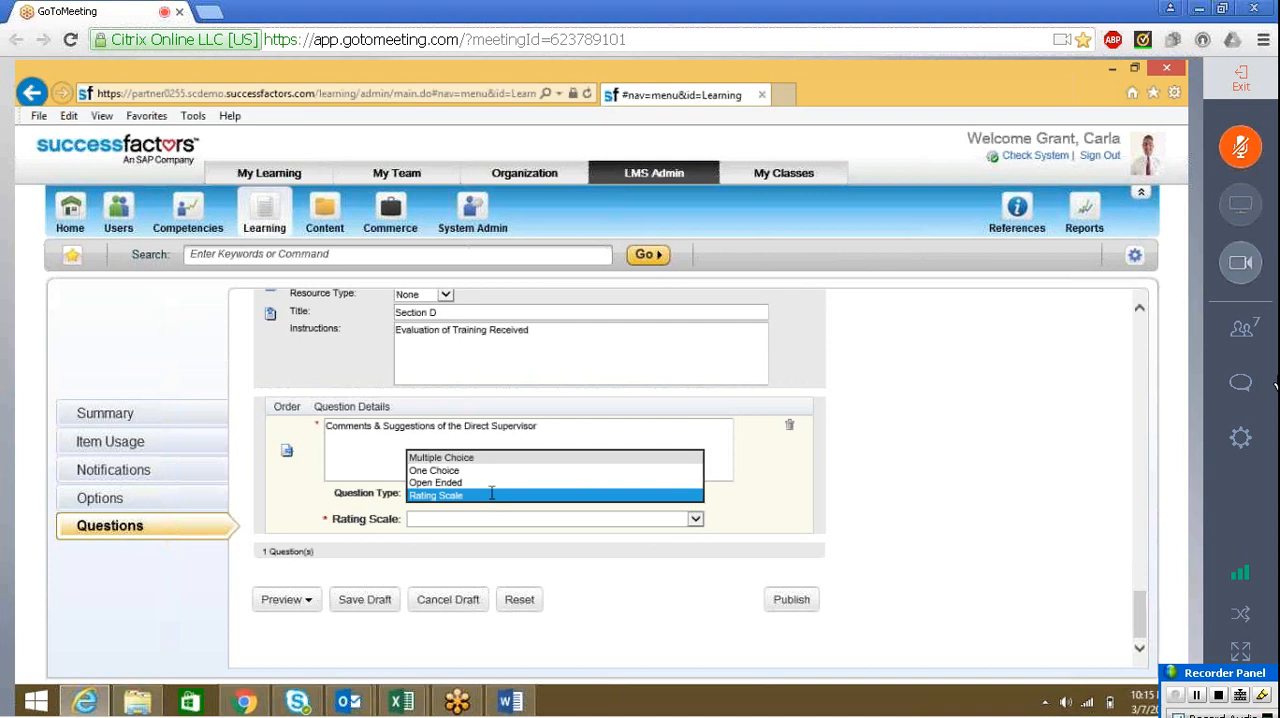
click(435, 482)
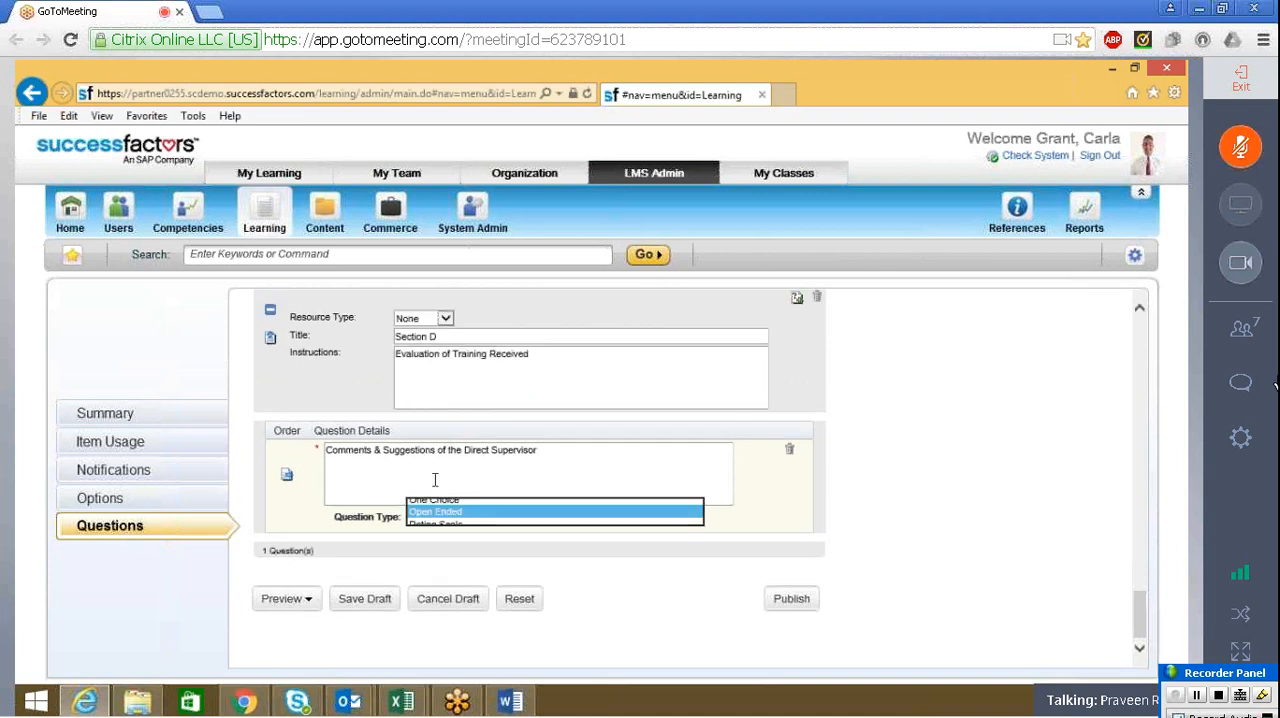
drag(1110, 588, 1186, 556)
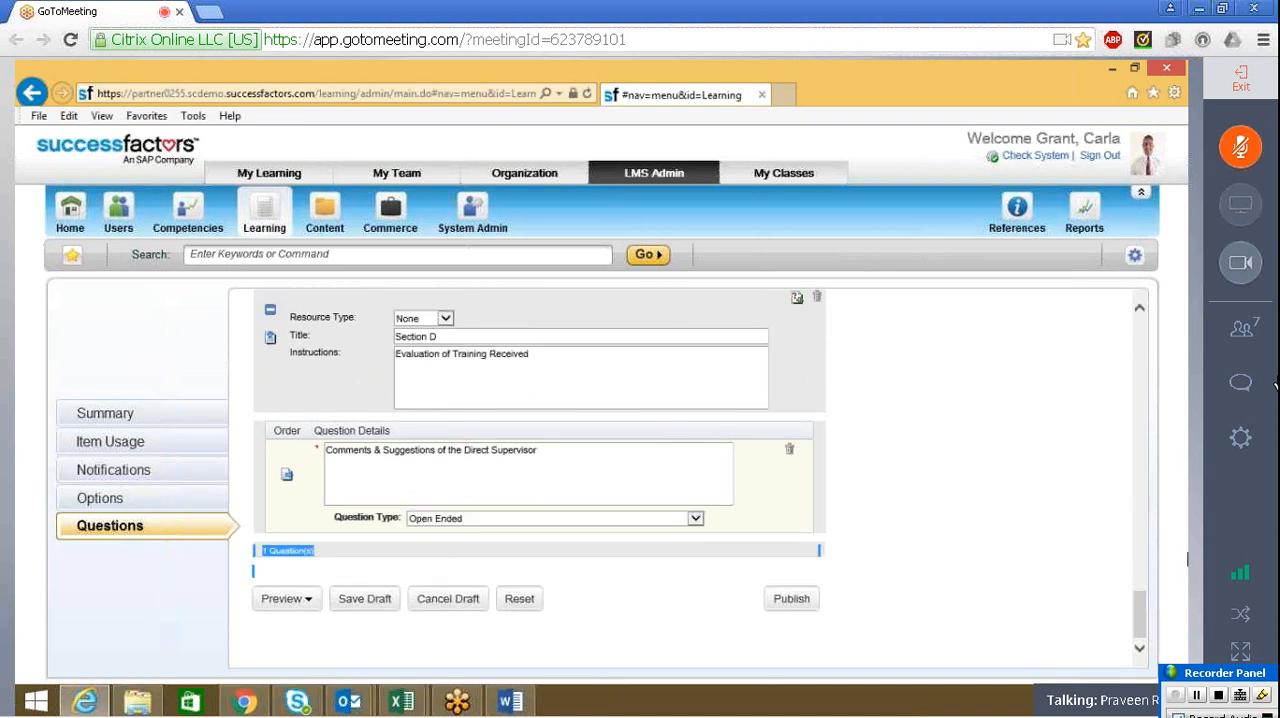
drag(1138, 611, 1145, 632)
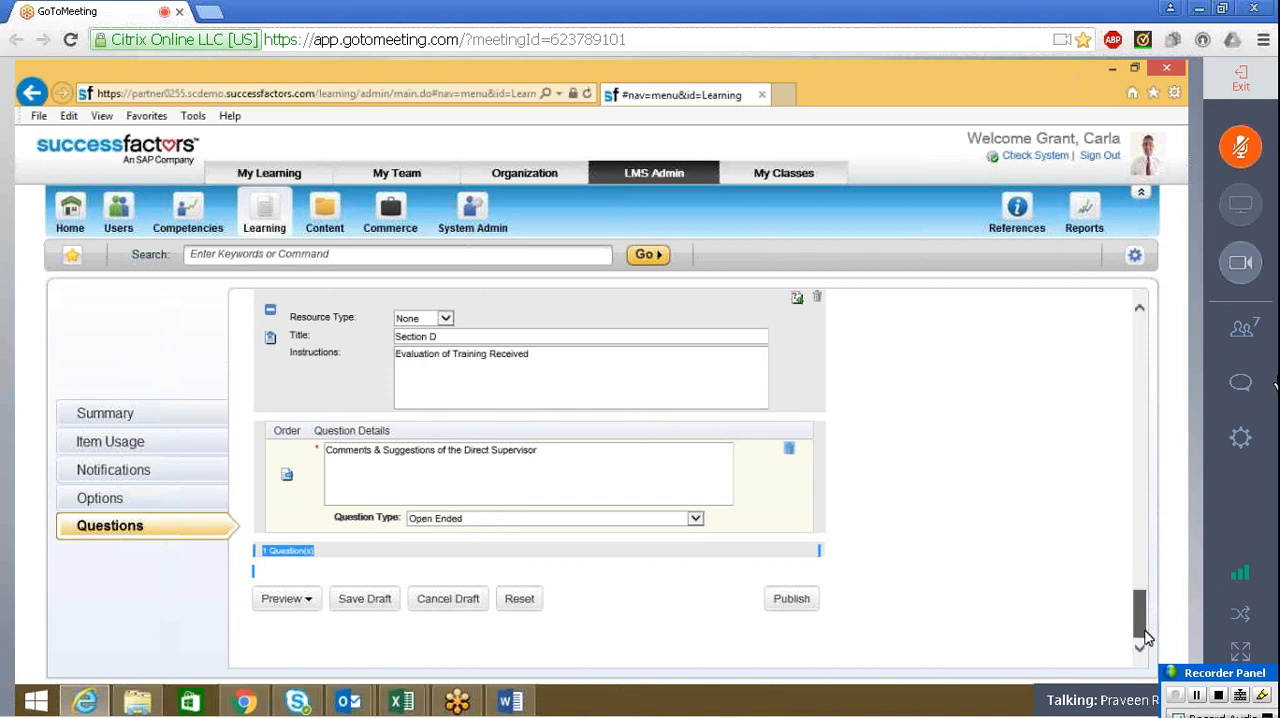
click(920, 516)
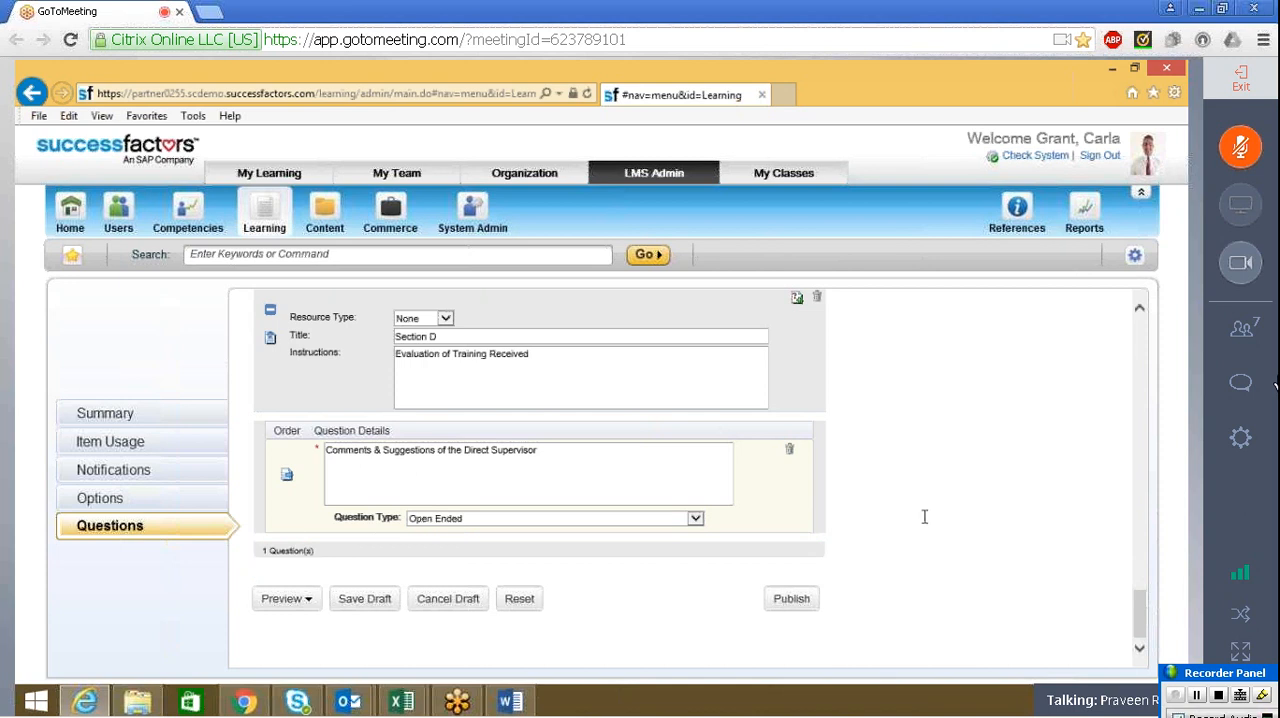
Check Section D against Part C of the Word form and save the survey draft
key(alt+Tab)
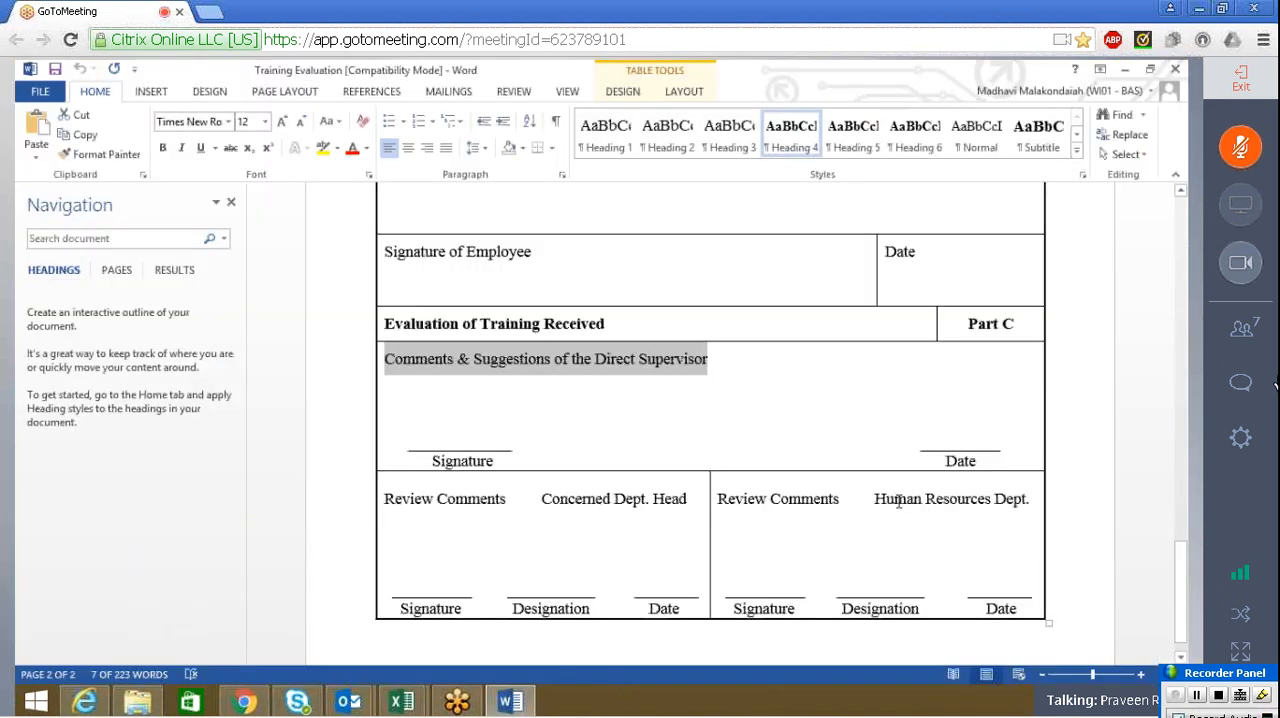
click(686, 400)
key(alt+Tab)
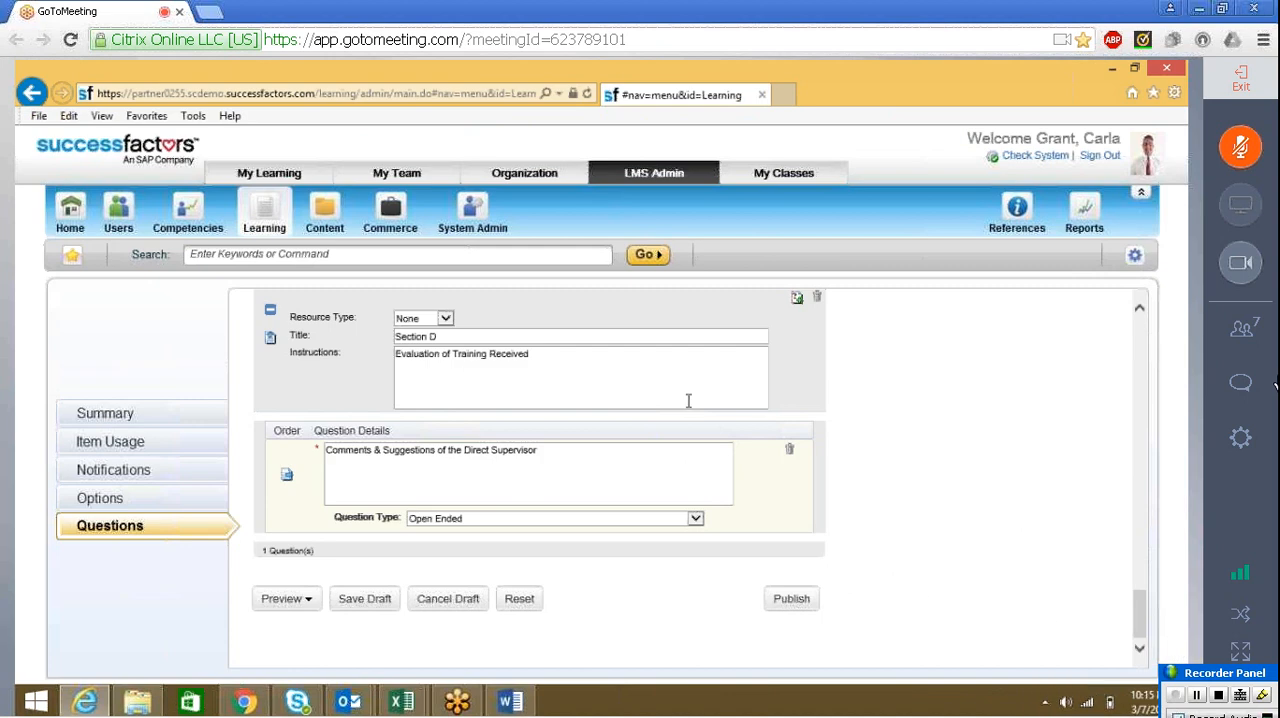
click(364, 599)
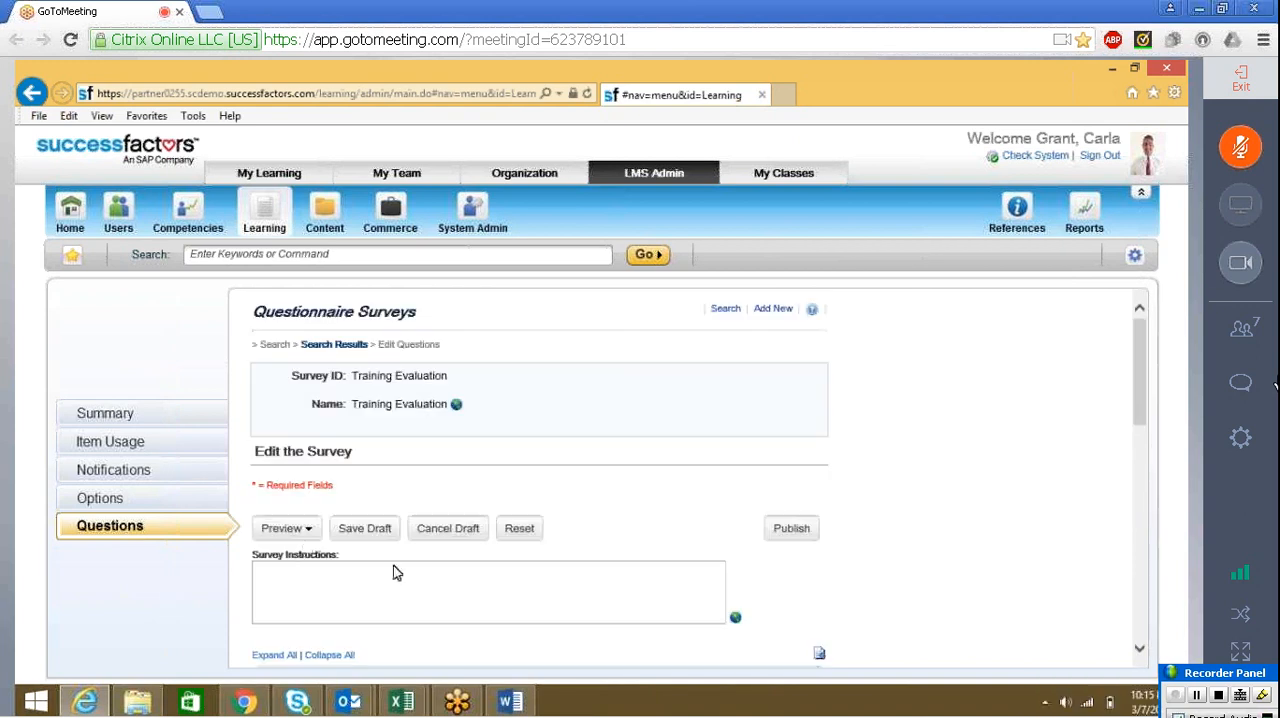
Preview the draft version of the survey and look through the Section A rating questions
click(281, 529)
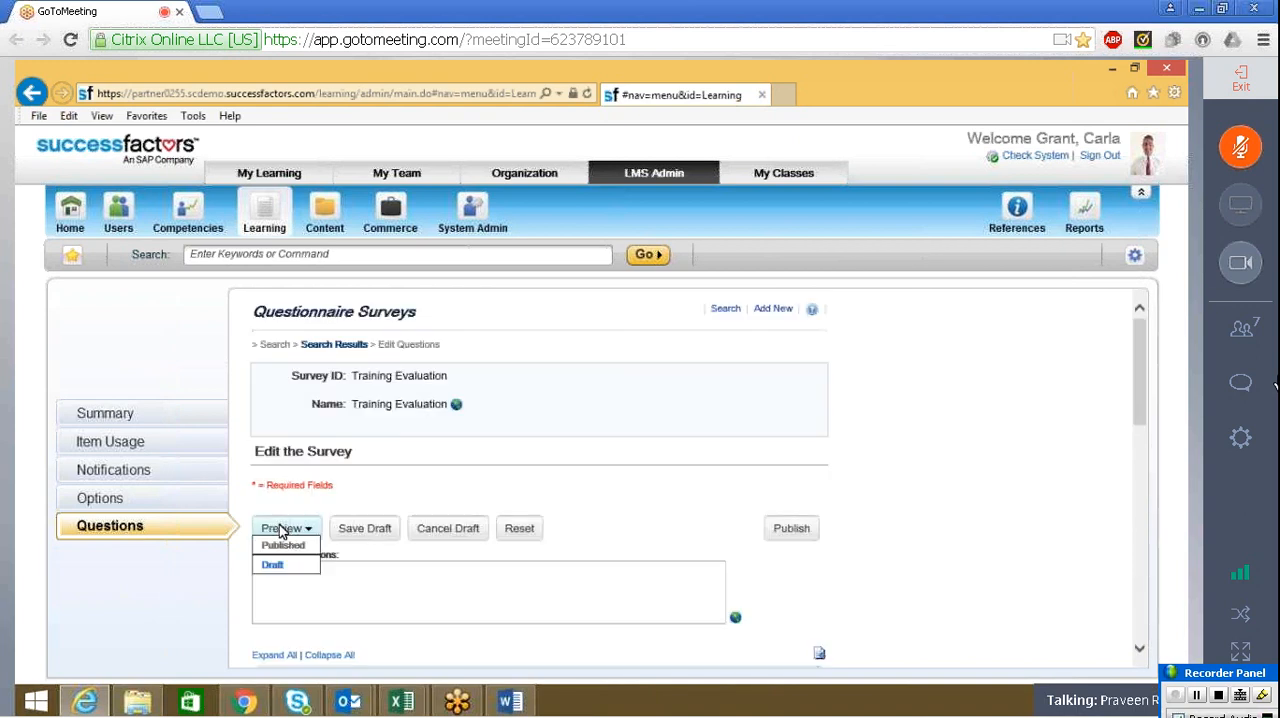
click(279, 566)
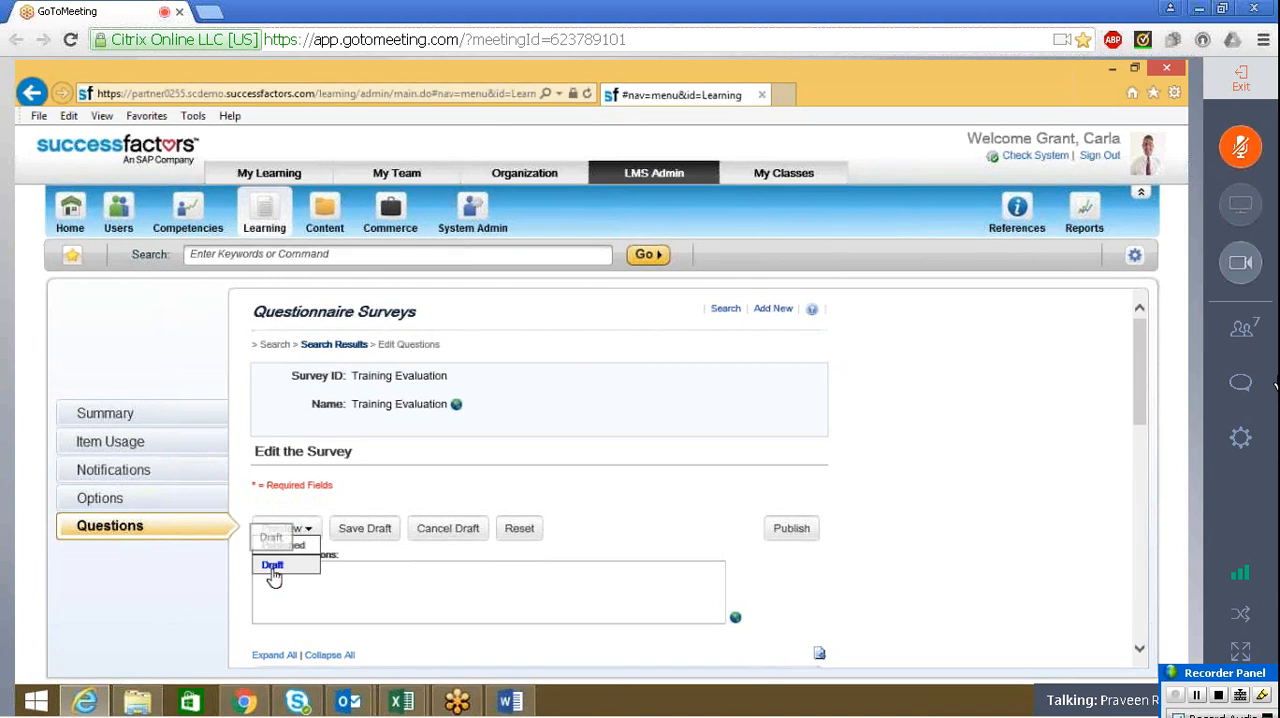
click(273, 568)
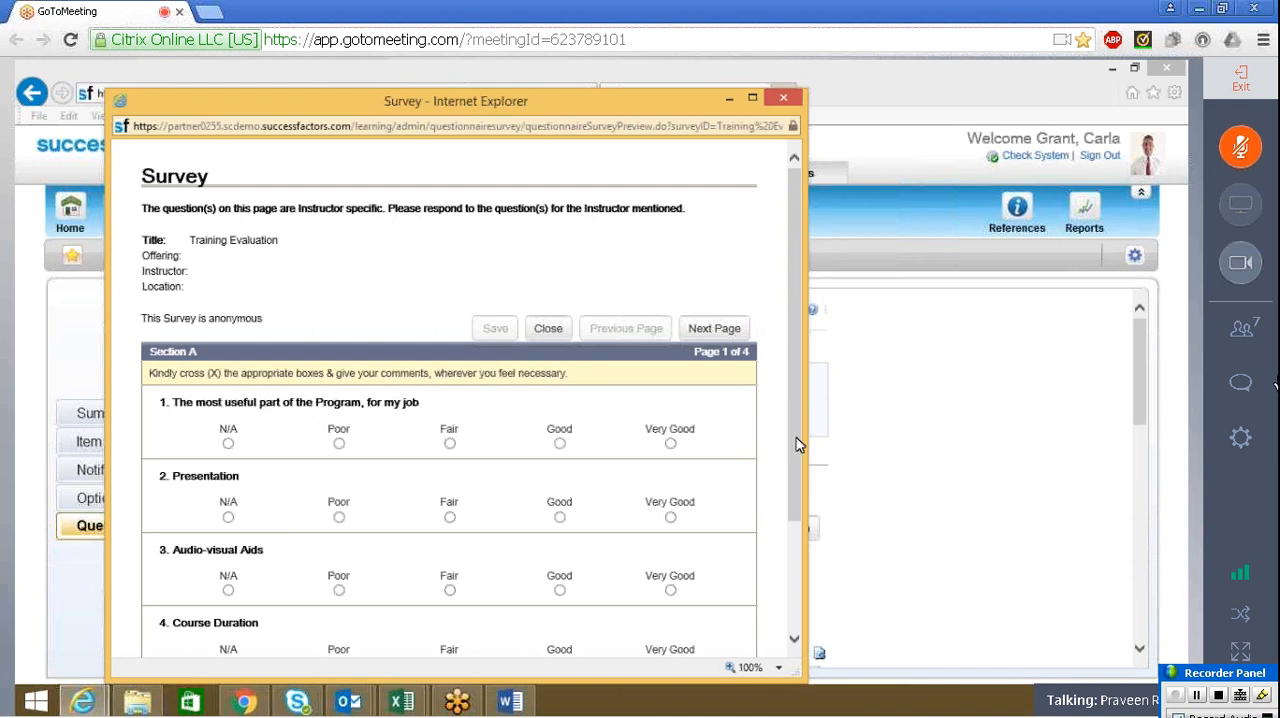
drag(796, 437, 923, 643)
click(923, 650)
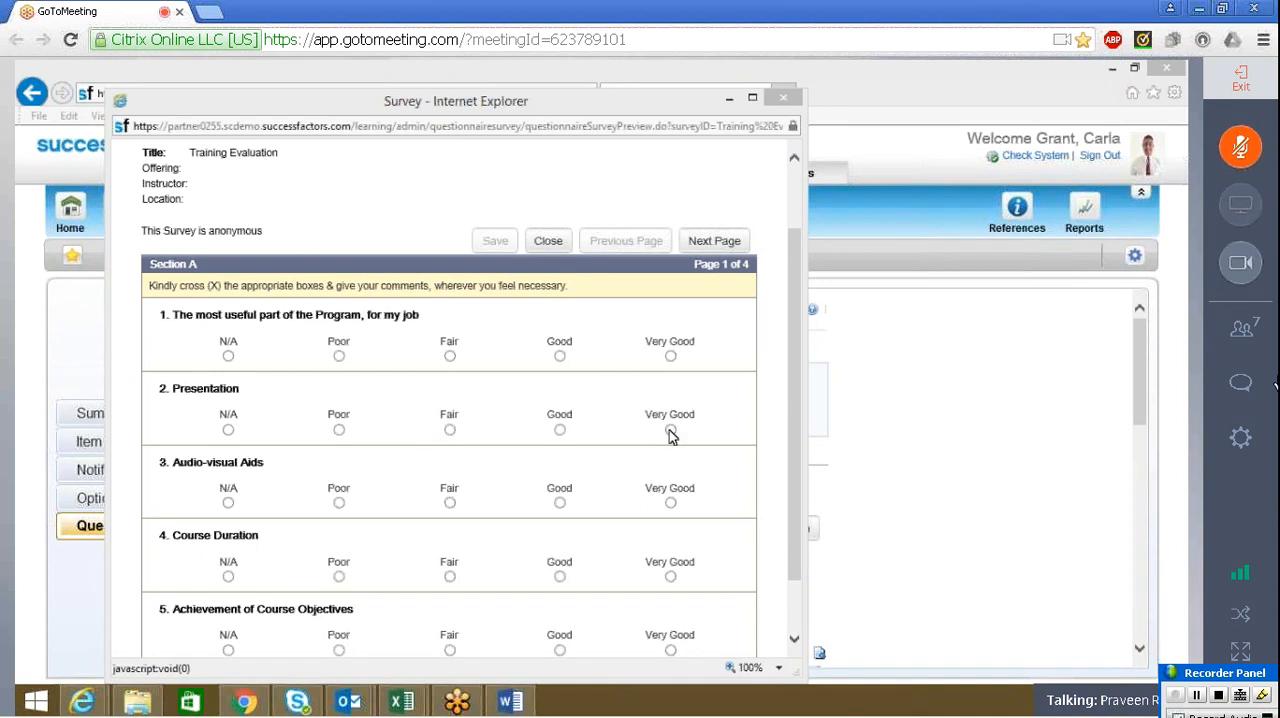
click(796, 398)
drag(796, 398, 800, 436)
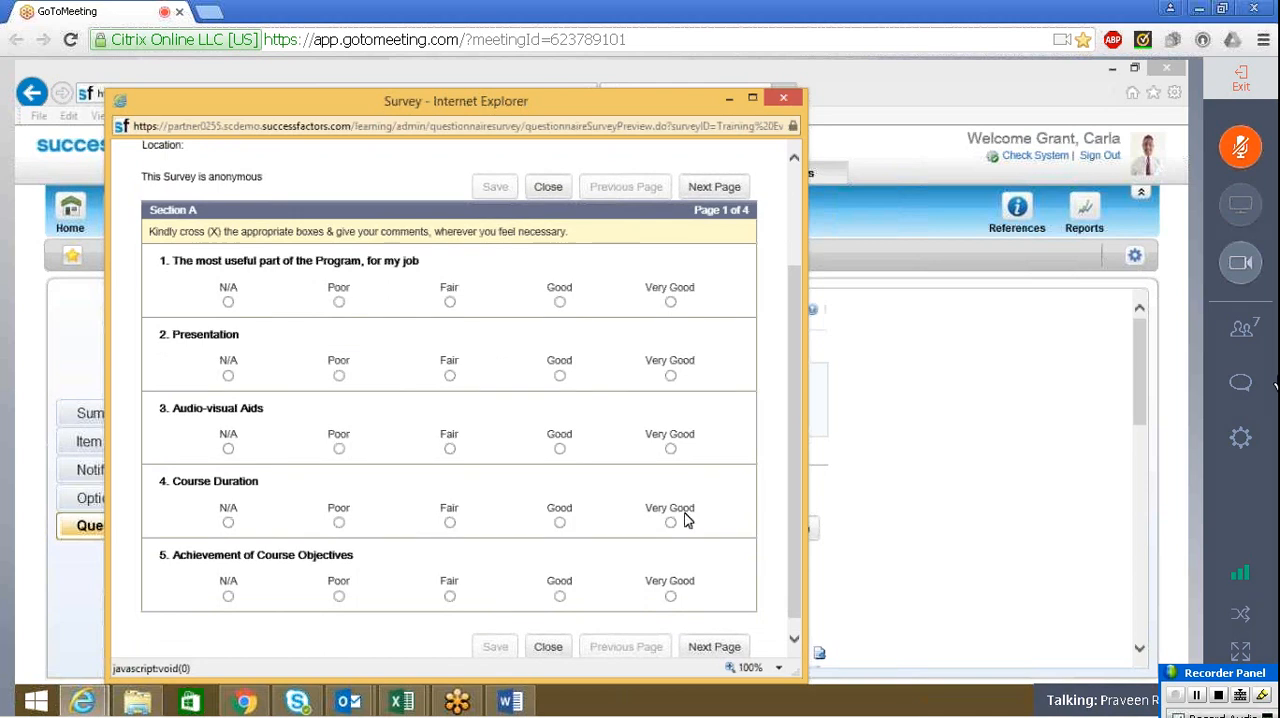
In the preview, rate Audio-visual Aids as Poor, Course Duration as Fair and Achievement of Course Objectives as Very Good
click(339, 449)
click(449, 523)
click(669, 597)
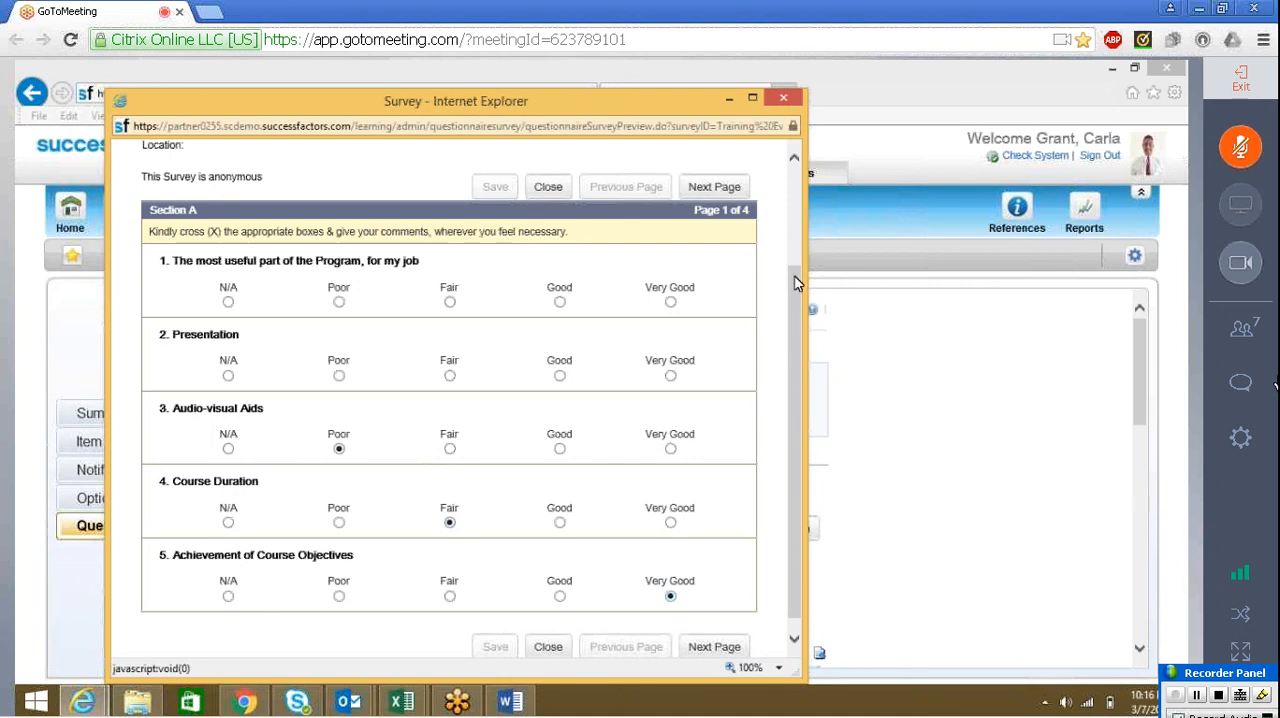
drag(795, 283, 800, 313)
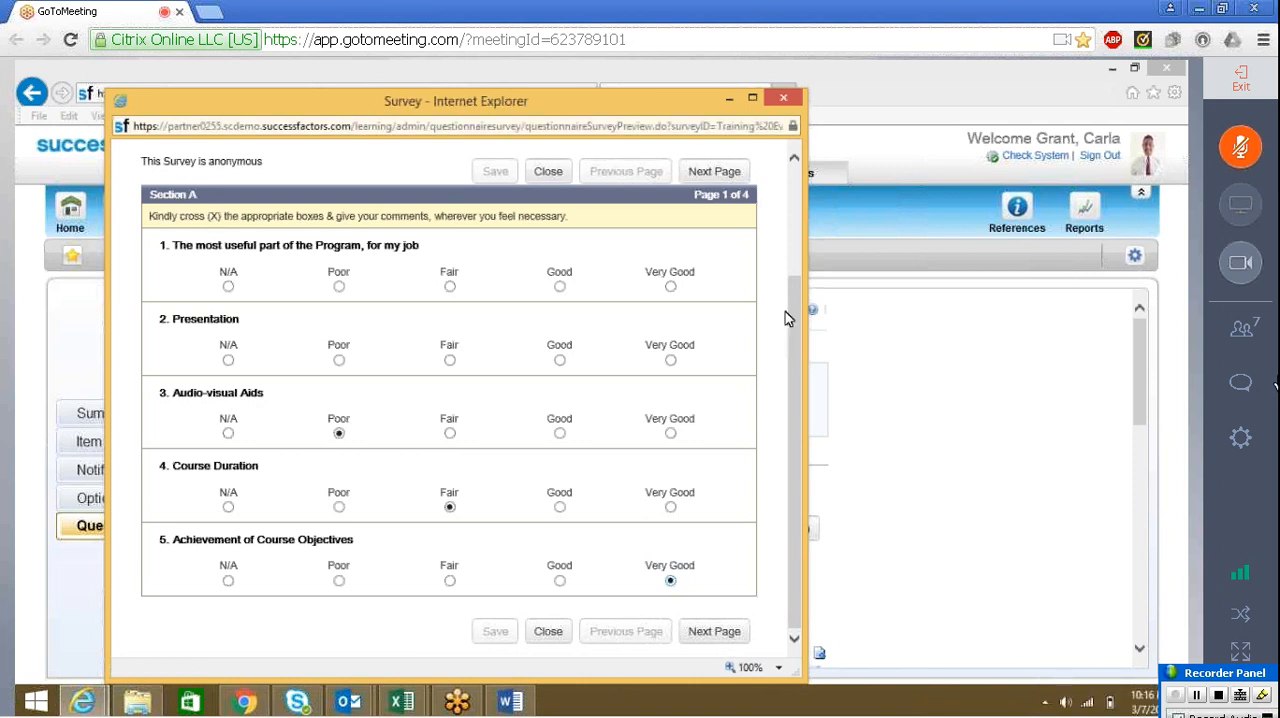
drag(799, 282, 804, 202)
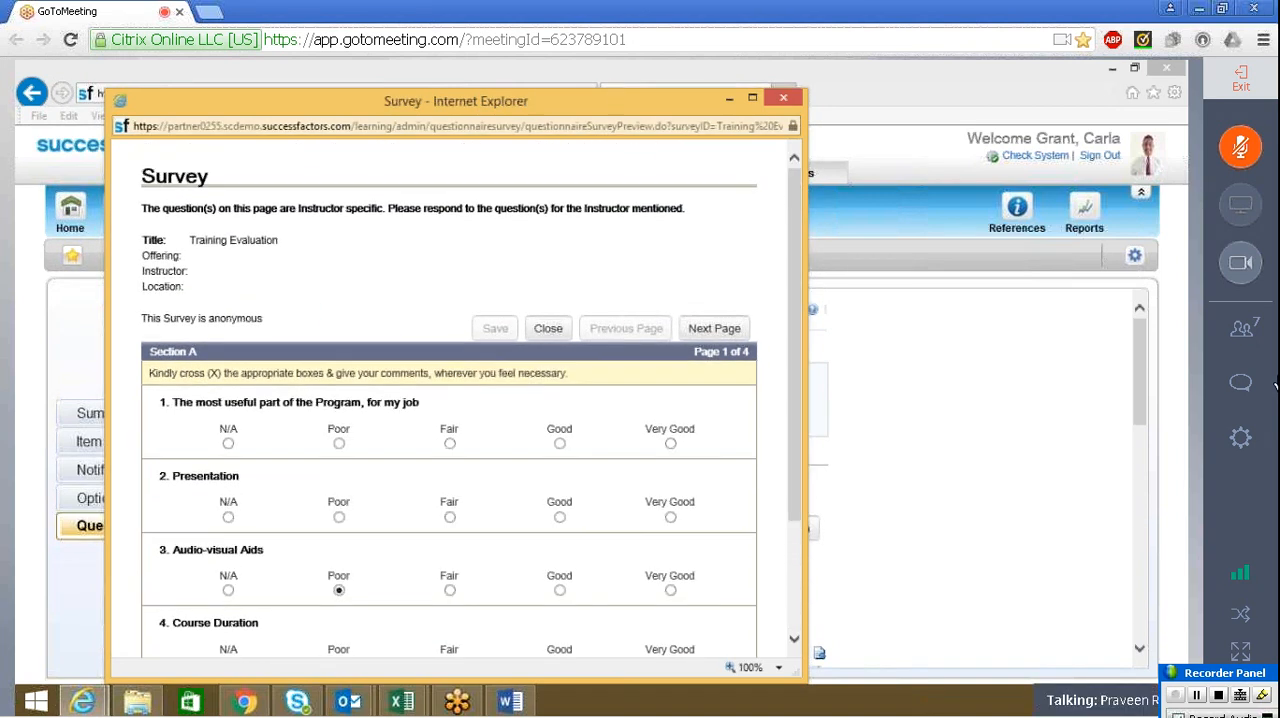
Examine the instructor-specific notice above Section A and reposition the preview window so the whole page can be read
drag(617, 94, 752, 202)
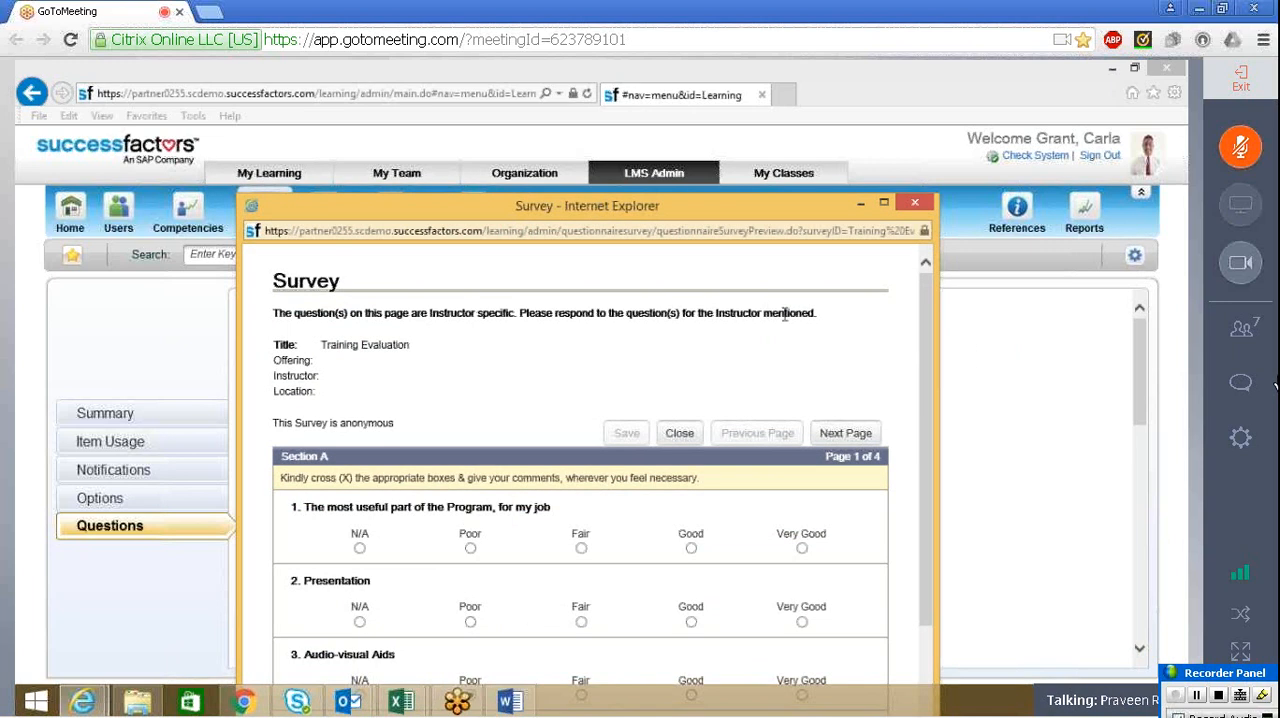
triple_click(664, 310)
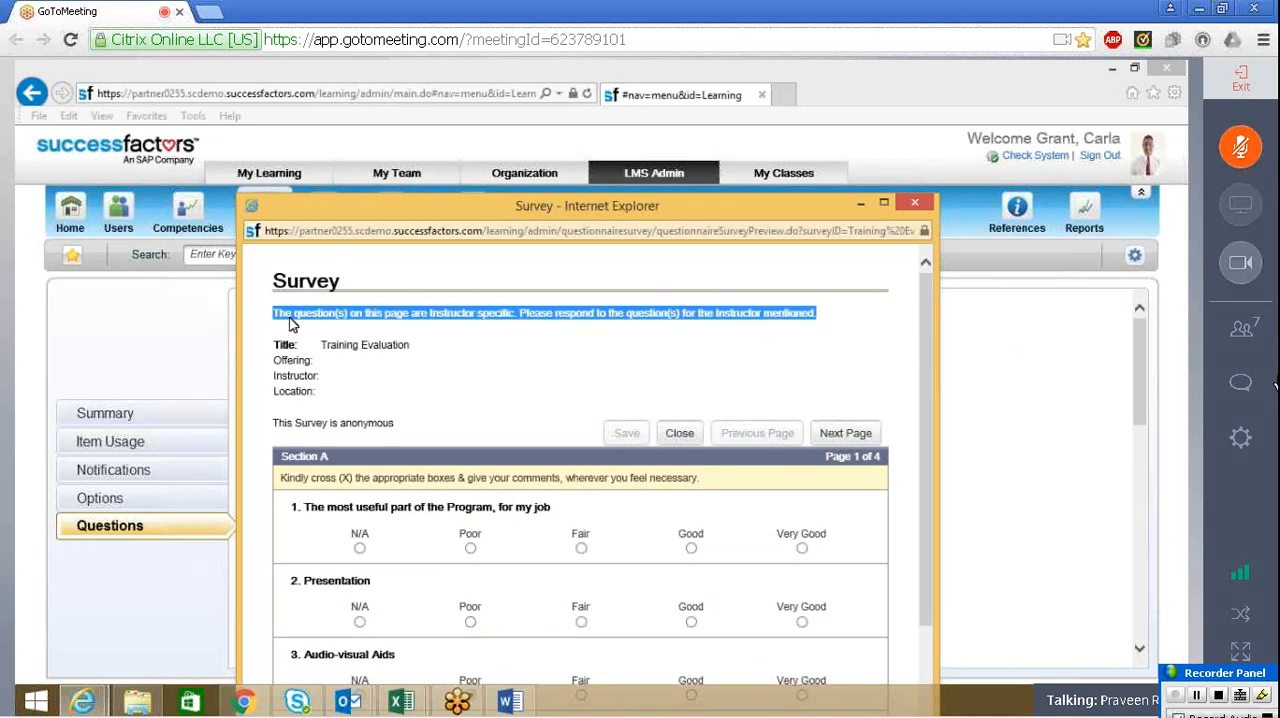
click(324, 316)
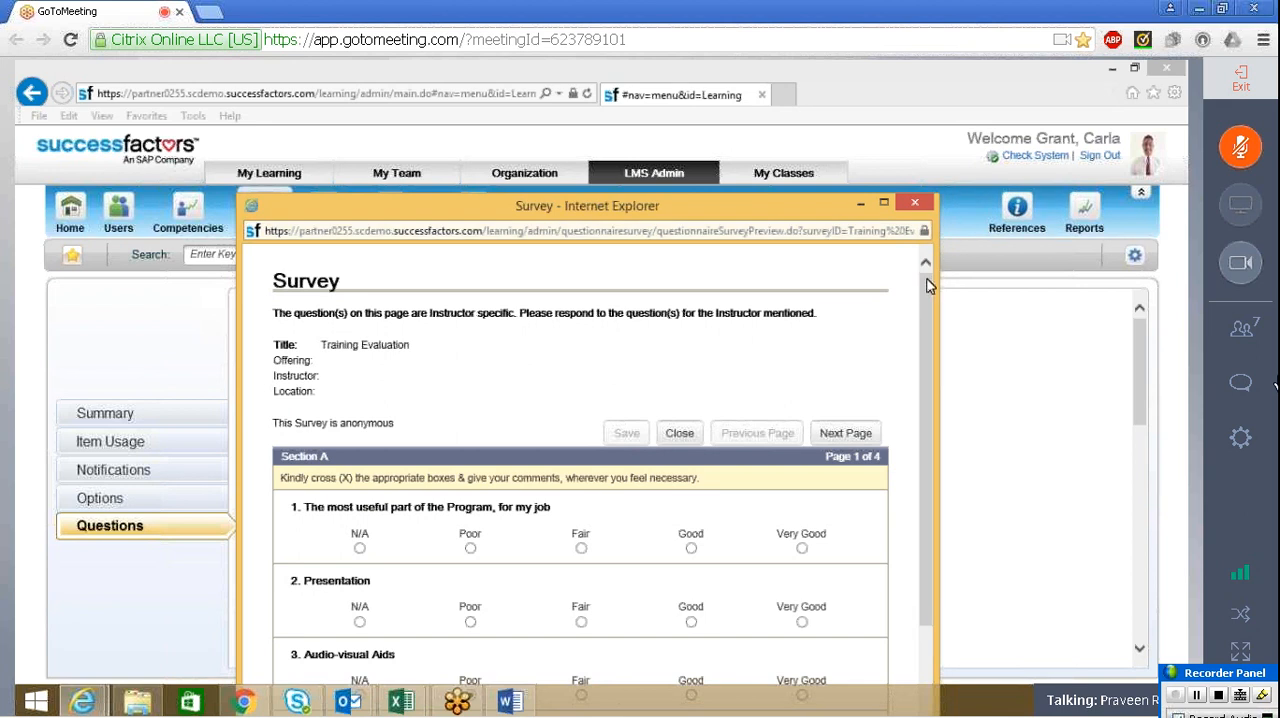
drag(926, 282, 928, 387)
drag(806, 205, 800, 79)
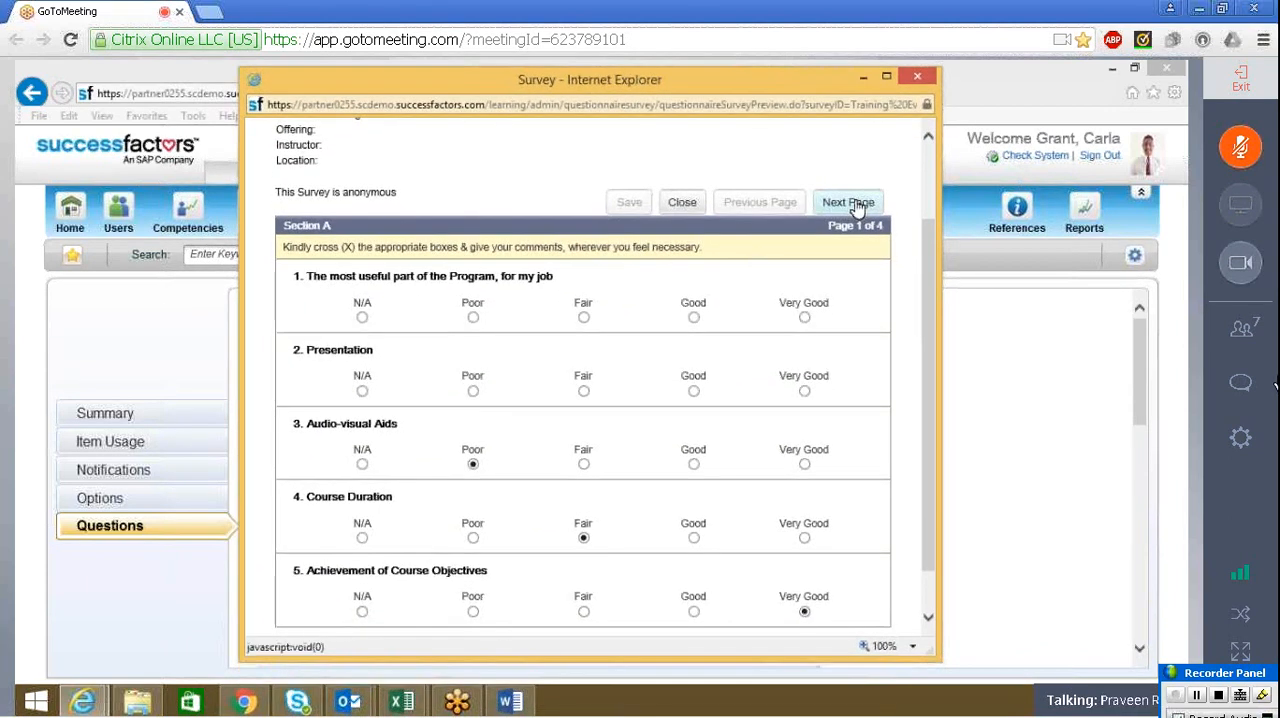
Go to Section B of the survey preview and review its open-ended questions and the course benefits question
click(857, 207)
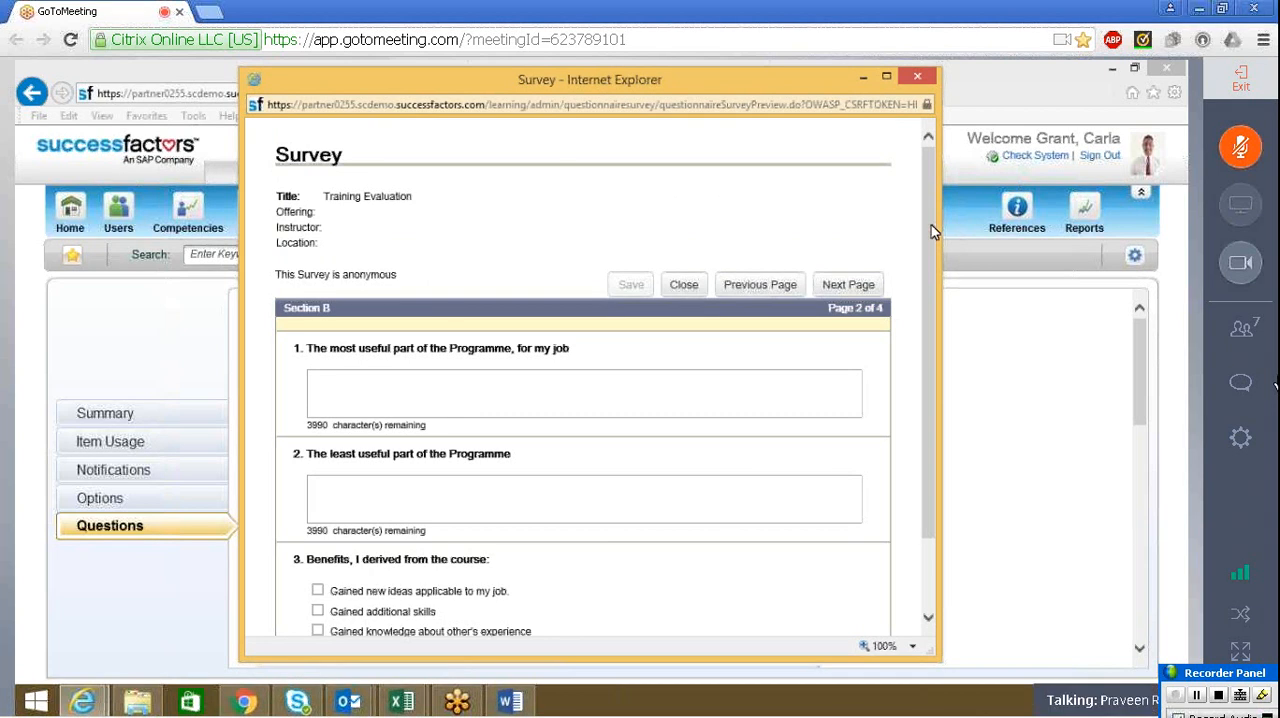
drag(931, 228, 935, 286)
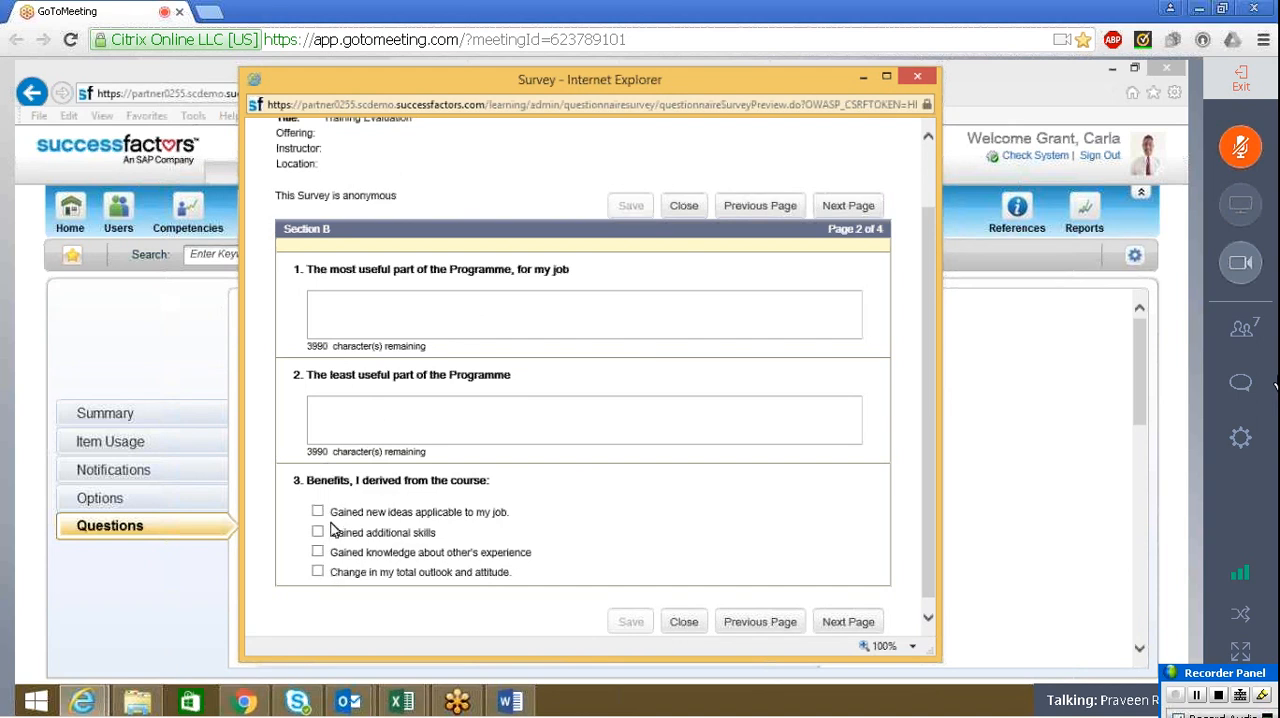
drag(320, 480, 348, 506)
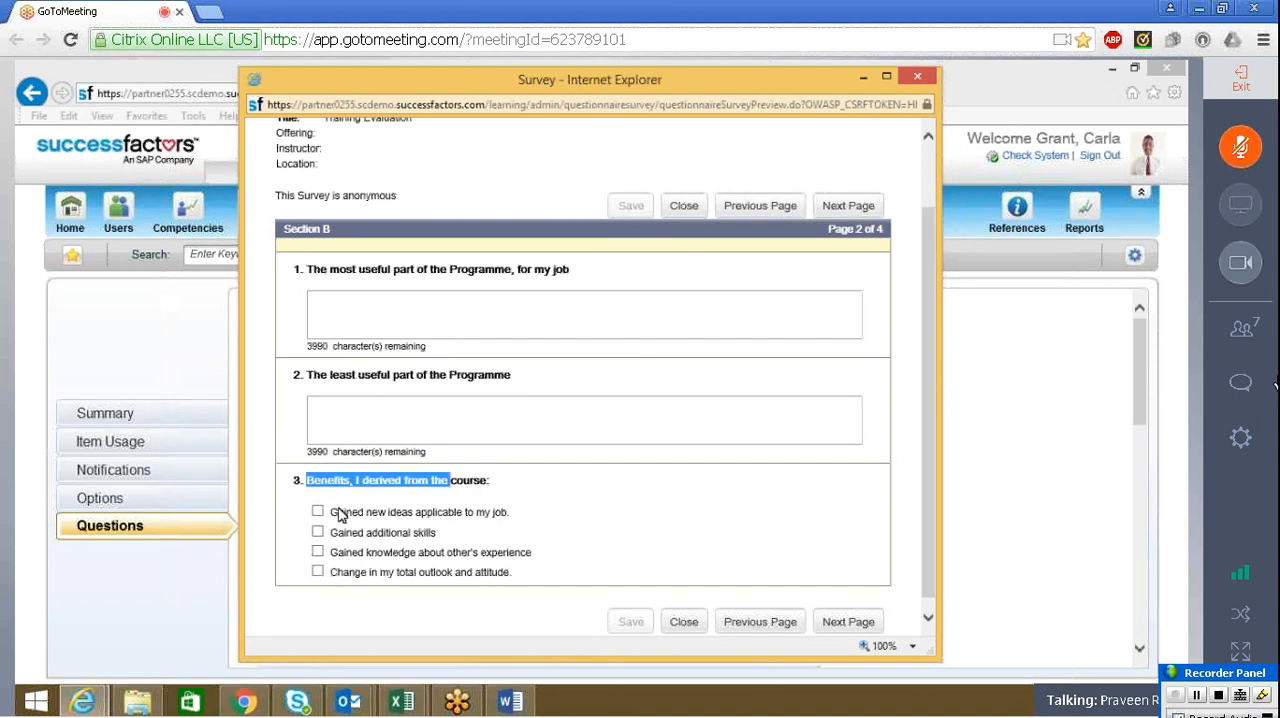
Try out the multiple selection by ticking all four course benefits in Section B, and clear them again
click(318, 511)
click(318, 531)
click(319, 553)
click(318, 571)
click(587, 490)
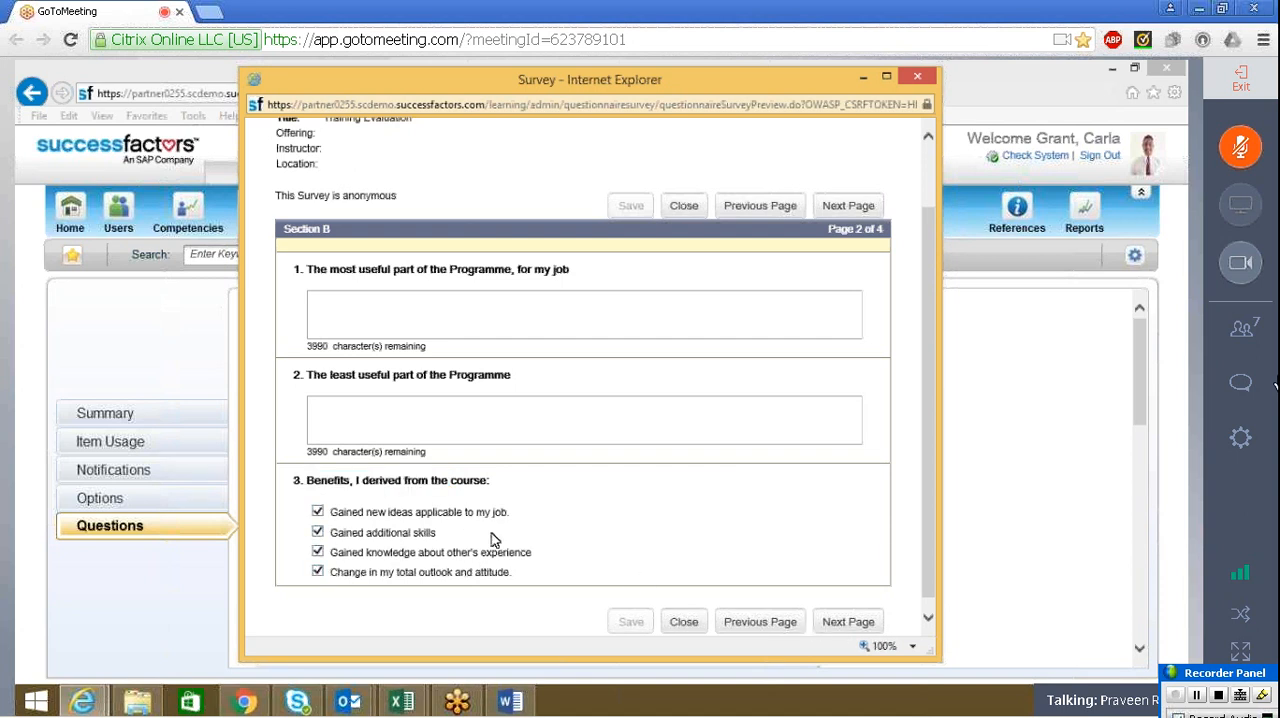
click(318, 532)
click(318, 552)
click(318, 572)
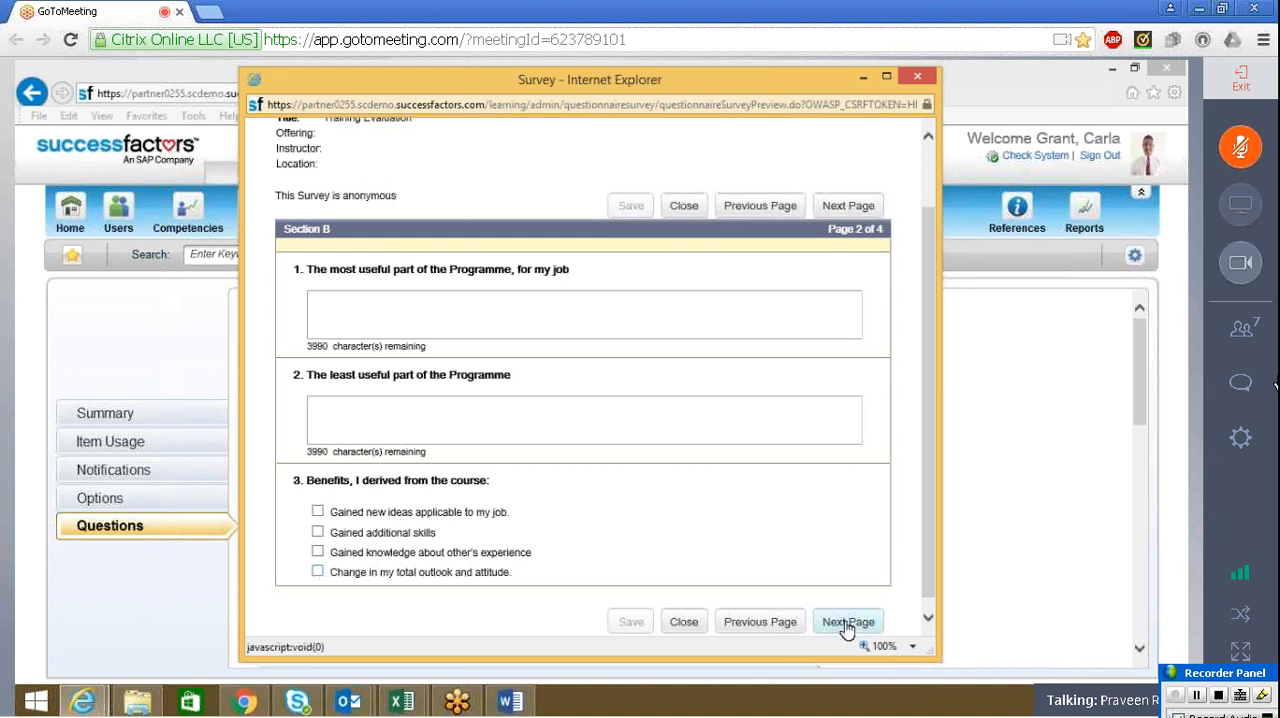
Page through Section C and Section D of the preview and examine the Direct Supervisor comments field
click(846, 622)
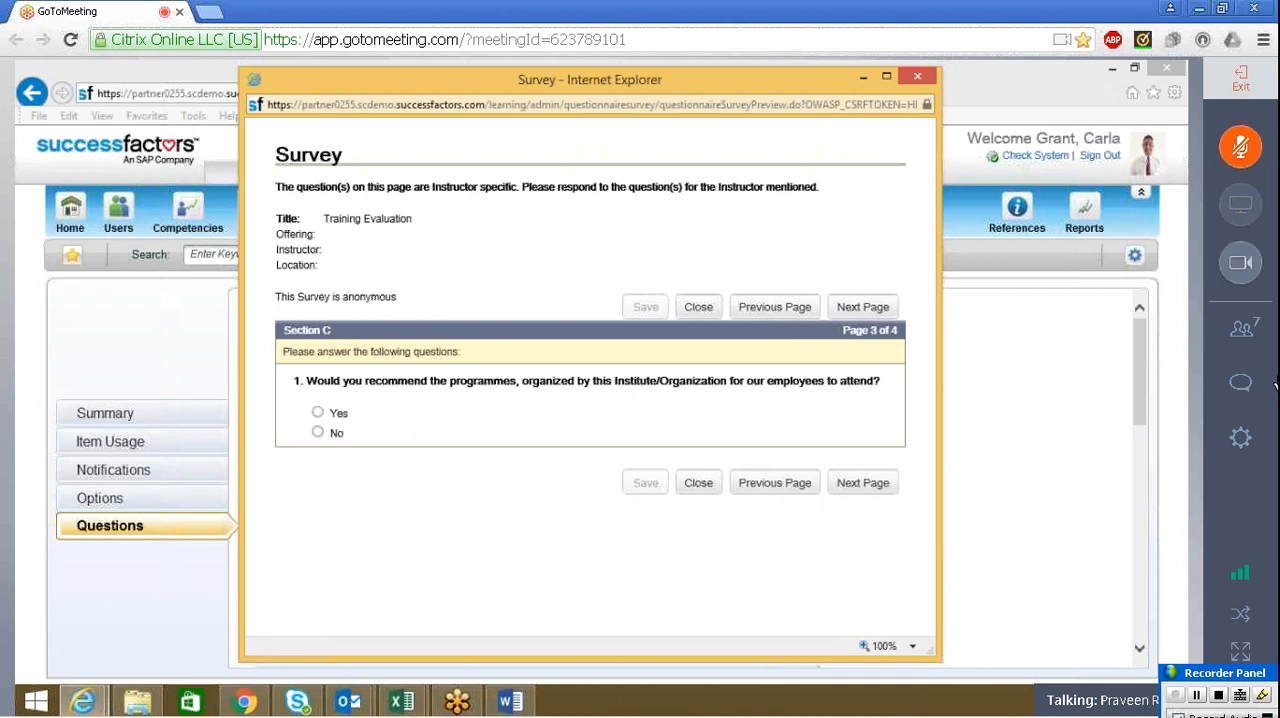
drag(418, 435, 438, 401)
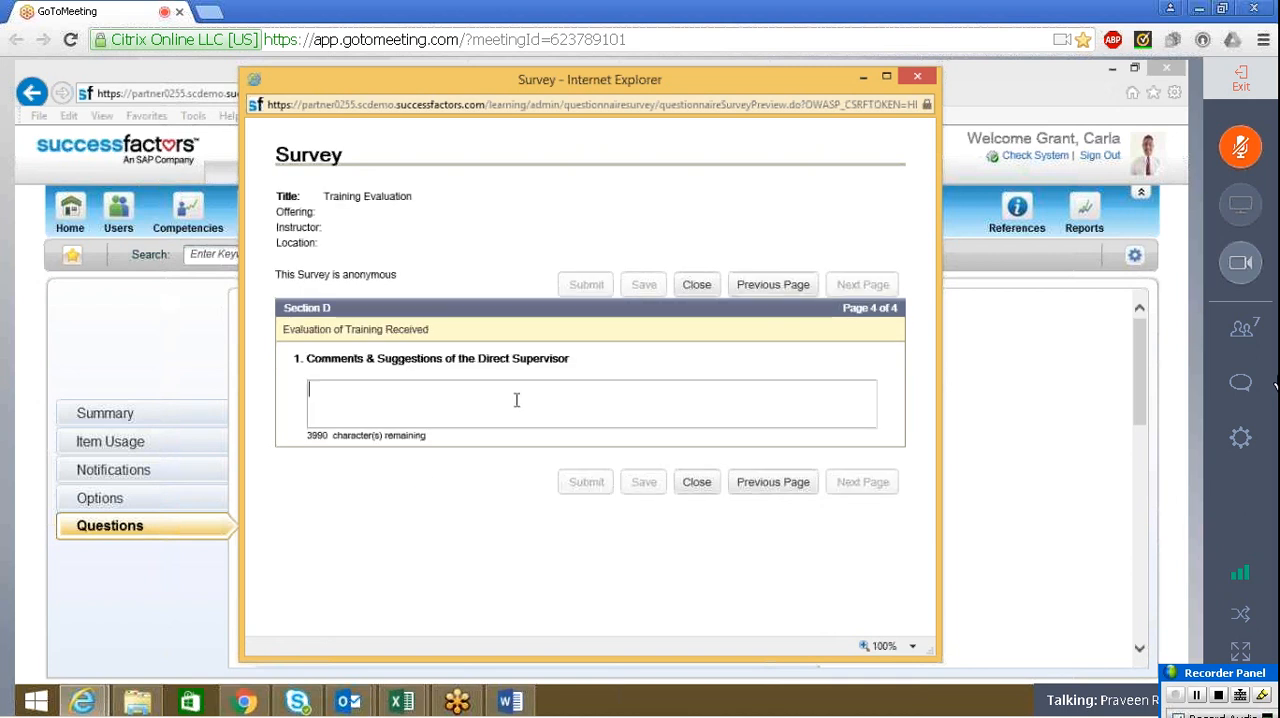
click(519, 397)
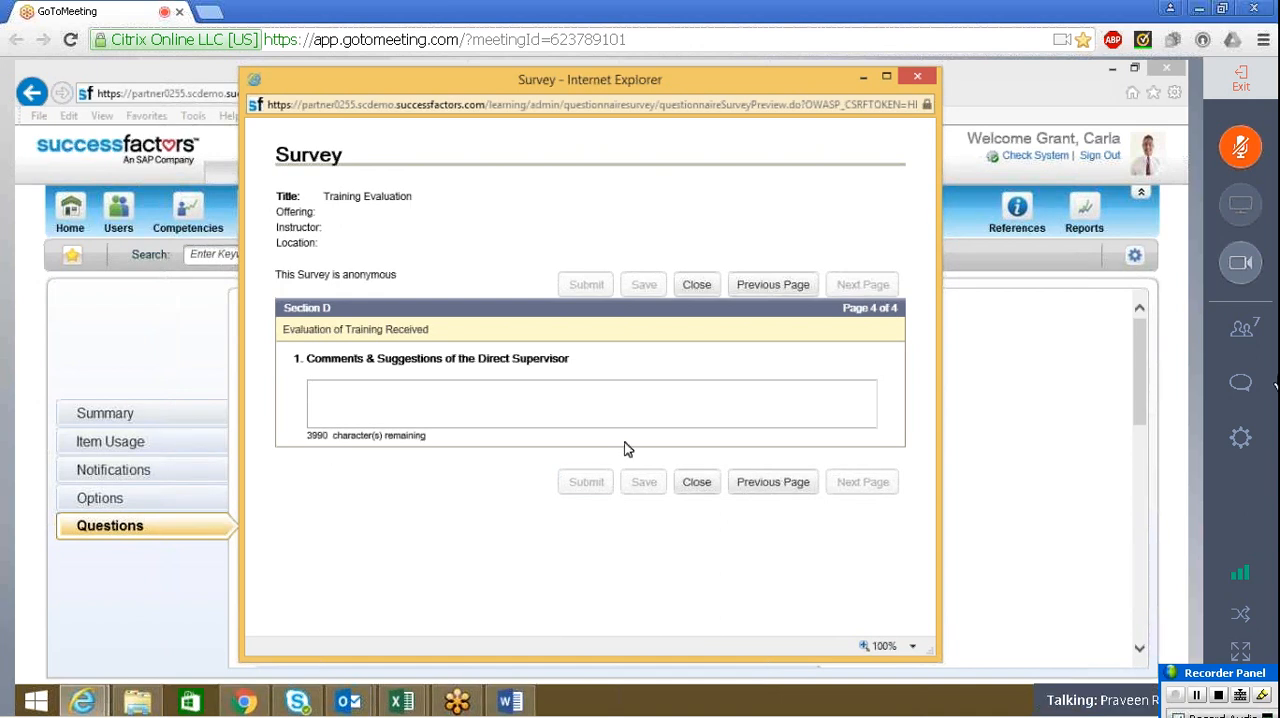
Return to Section C in the preview and answer the programme recommendation question with Yes
click(763, 286)
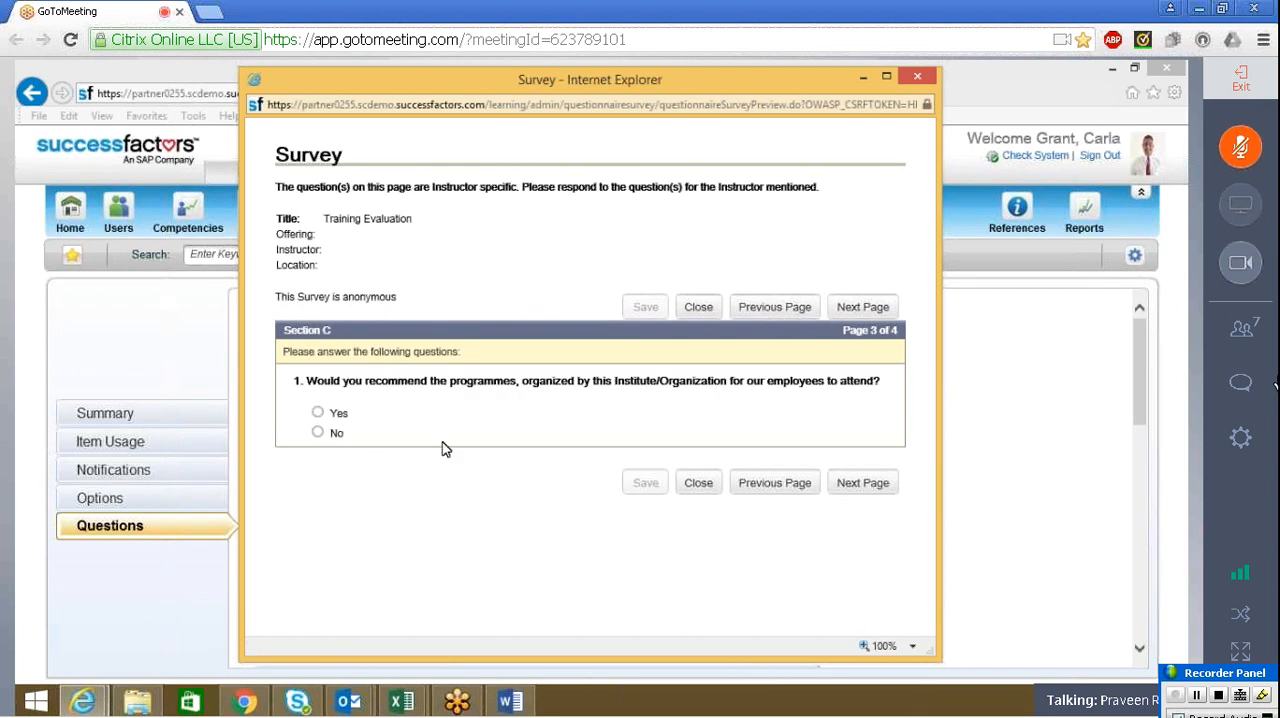
click(316, 413)
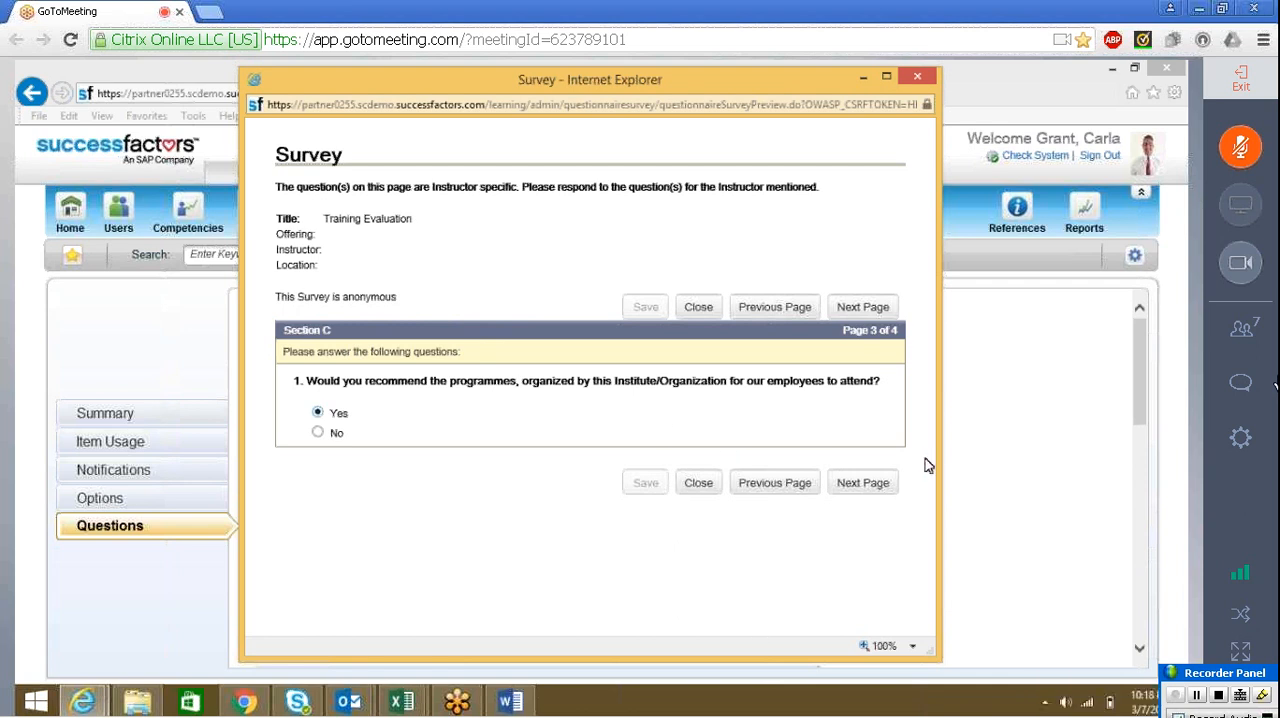
Go back to Section B in the survey preview, maximize the window to review its three questions, and close the preview
click(779, 486)
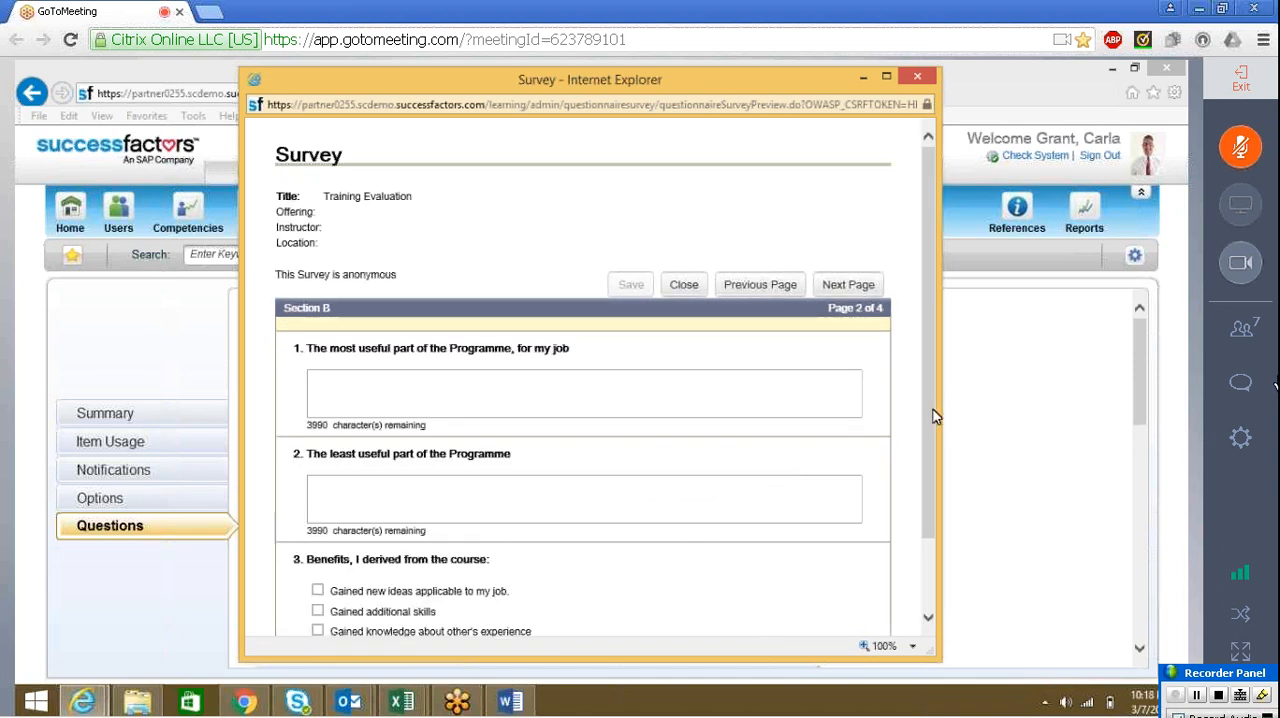
scroll(936, 454, down, 2)
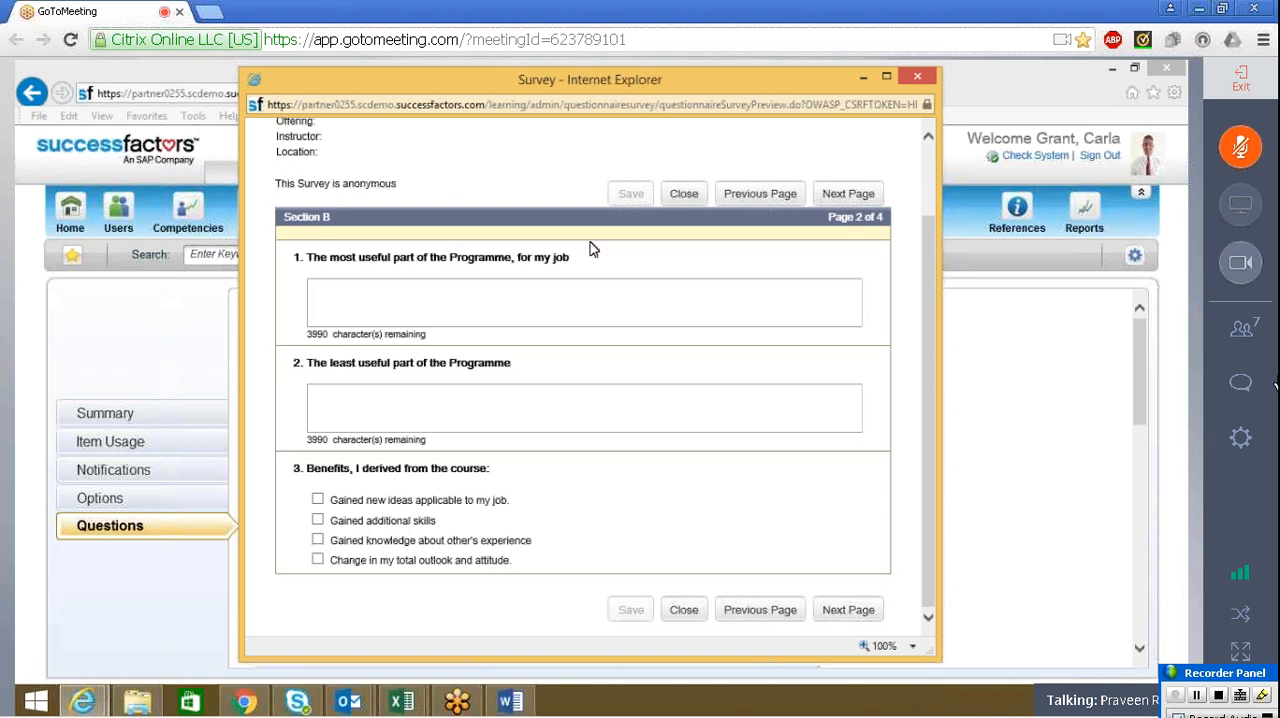
click(887, 80)
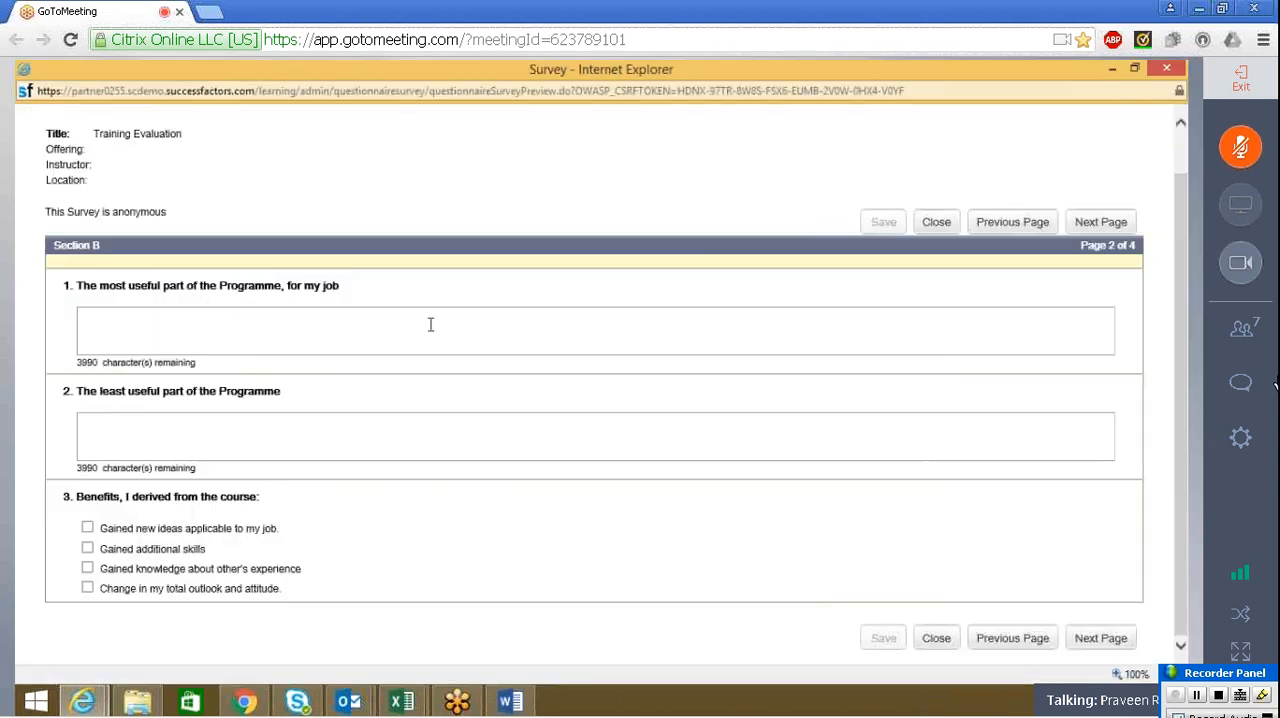
click(927, 226)
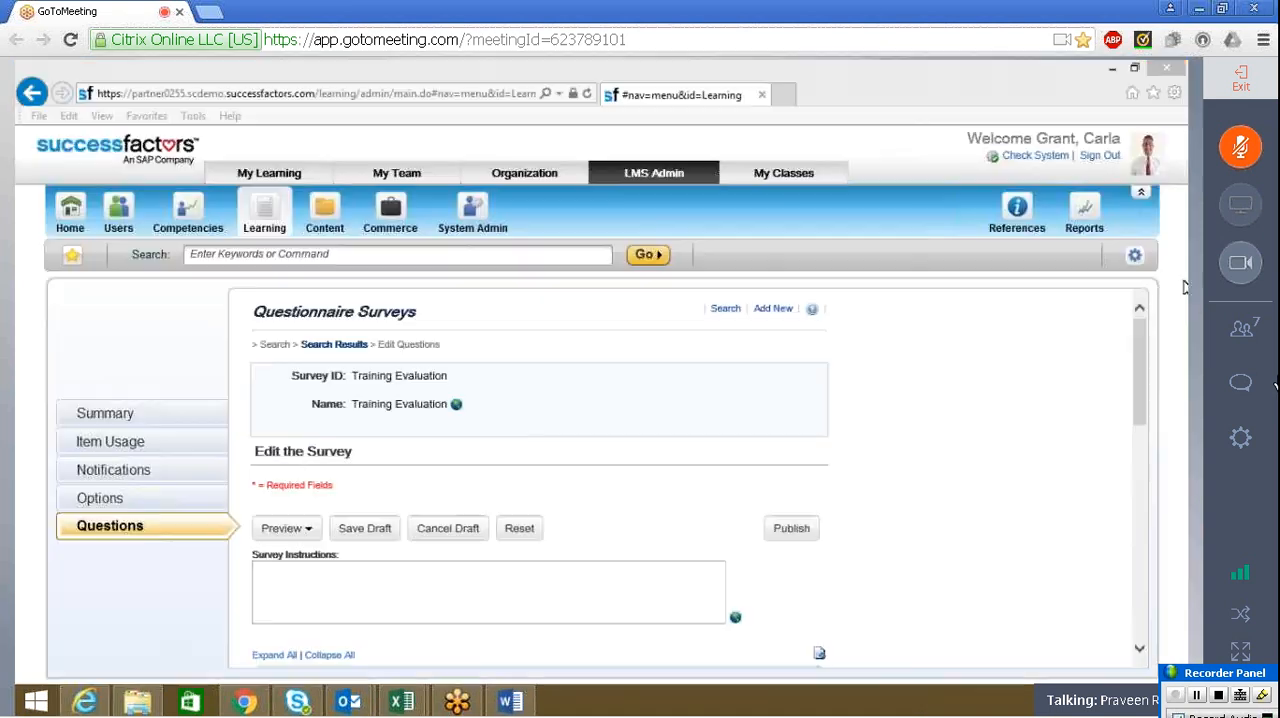
Expand Section A's questions and try moving "The most useful part of the Program, for my job" down one place and back up
mouse_move(1143, 374)
mouse_down()
mouse_move(1137, 480)
mouse_move(1142, 363)
mouse_up()
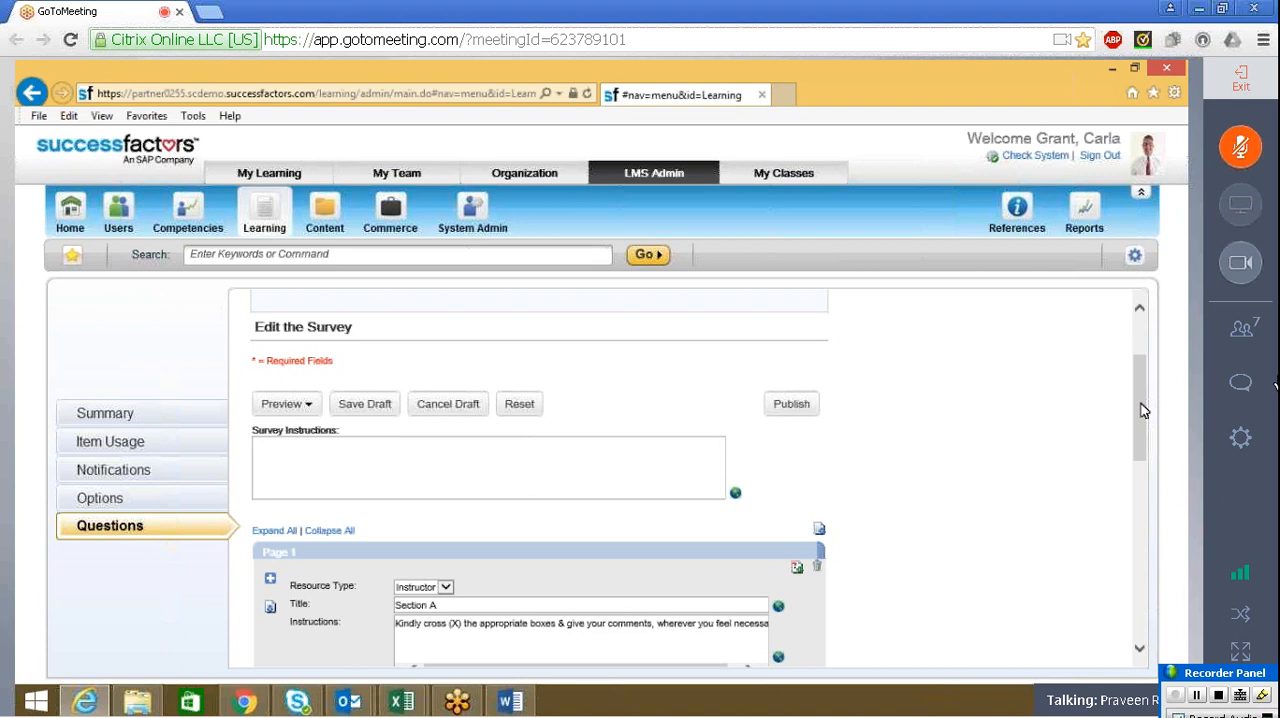
drag(1143, 410, 1135, 572)
drag(1134, 583, 1134, 527)
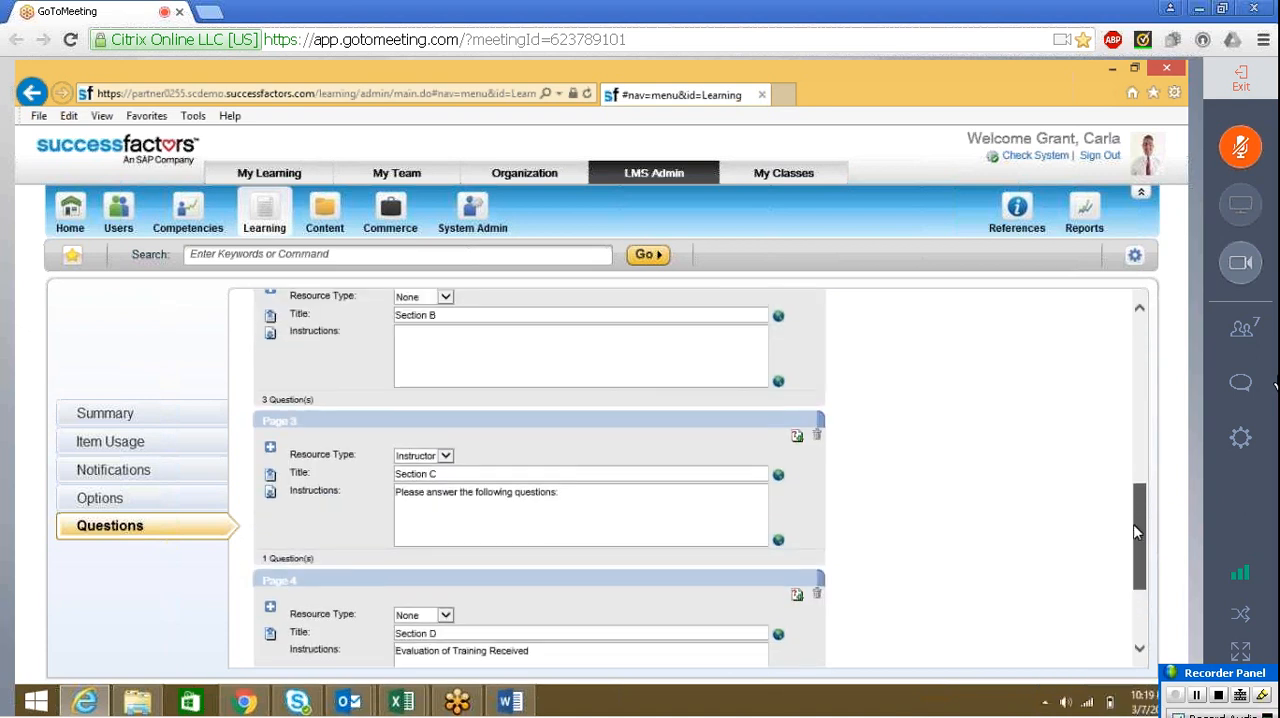
scroll(1132, 520, down, 1)
drag(1129, 481, 1135, 447)
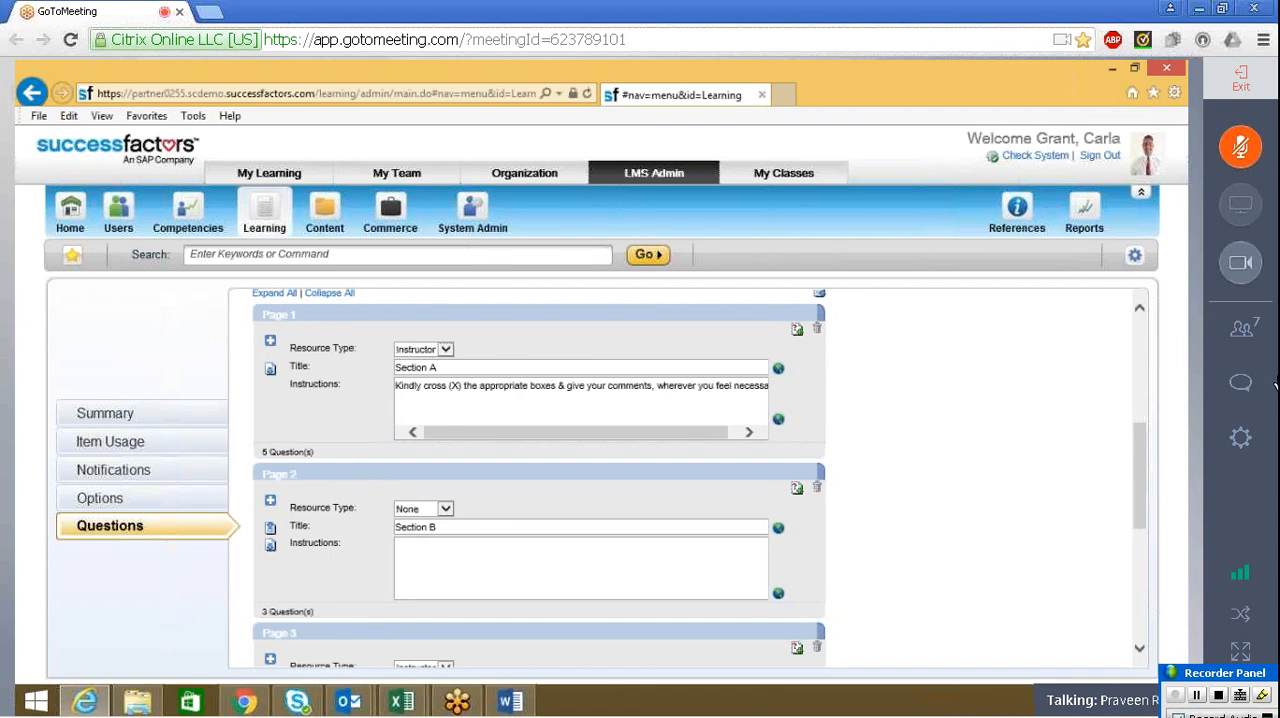
click(270, 343)
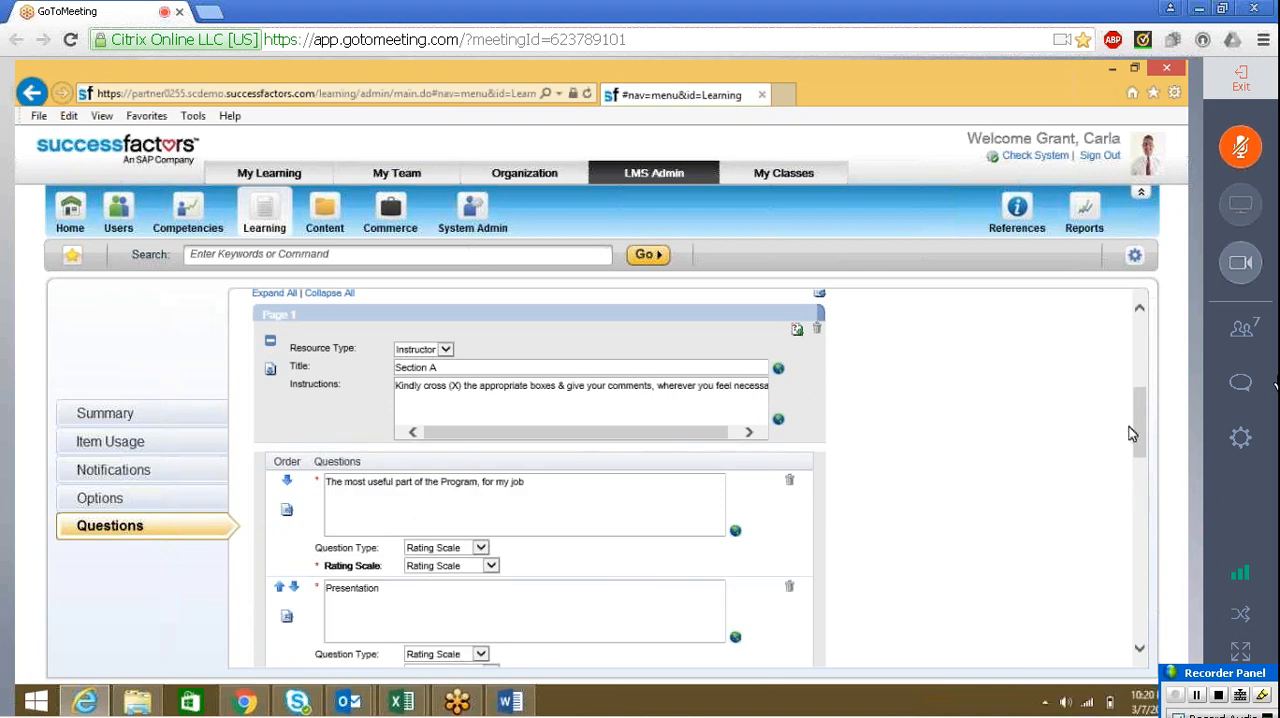
mouse_move(1143, 435)
mouse_down()
mouse_move(1126, 452)
mouse_move(1120, 438)
mouse_up()
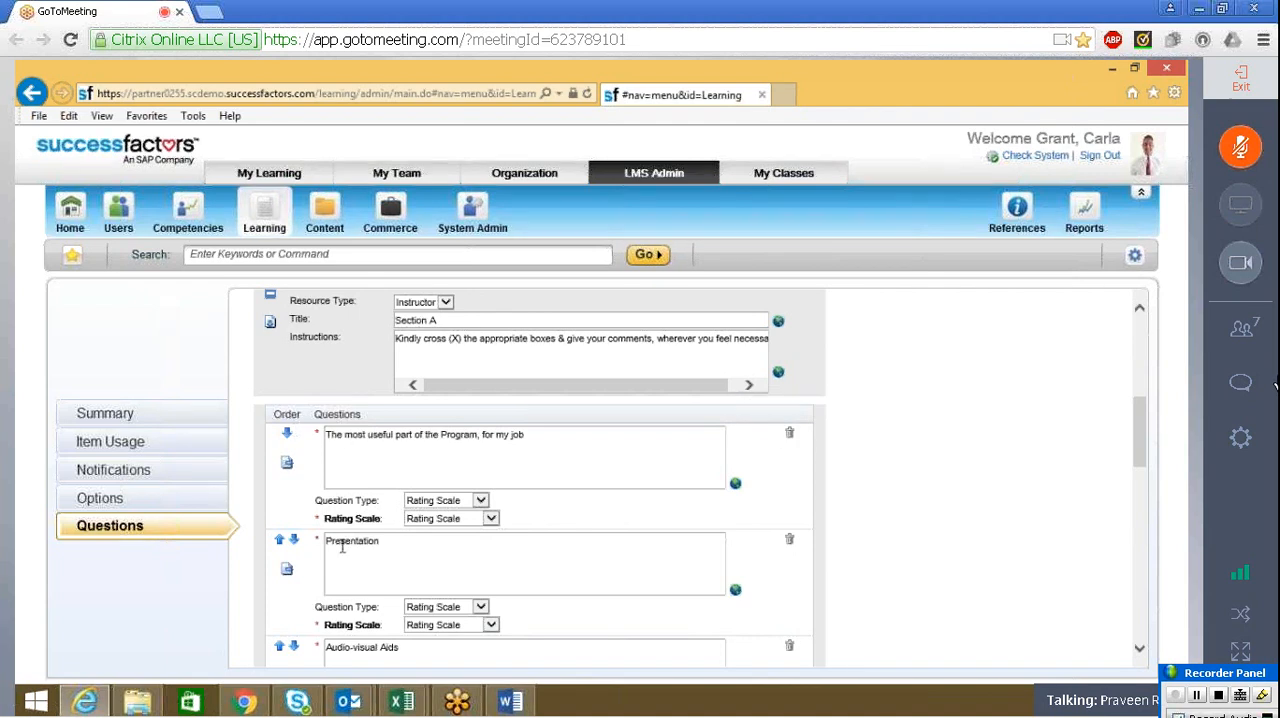
click(288, 436)
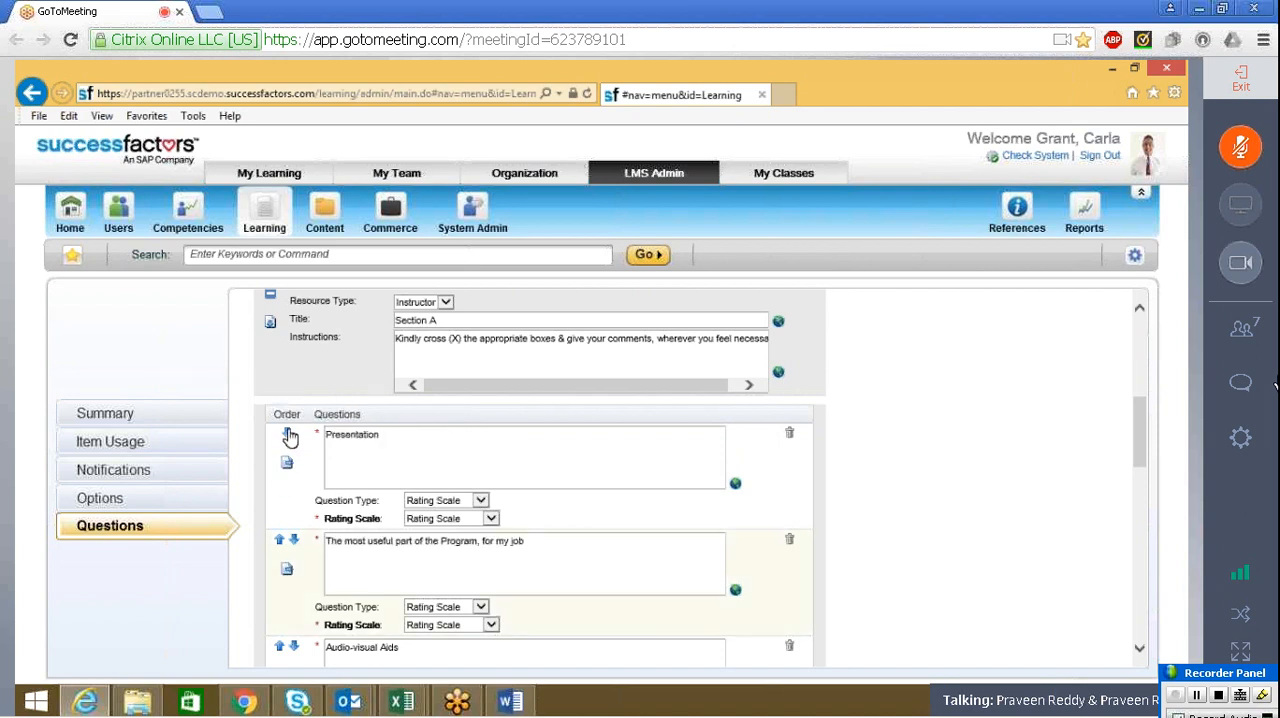
click(281, 539)
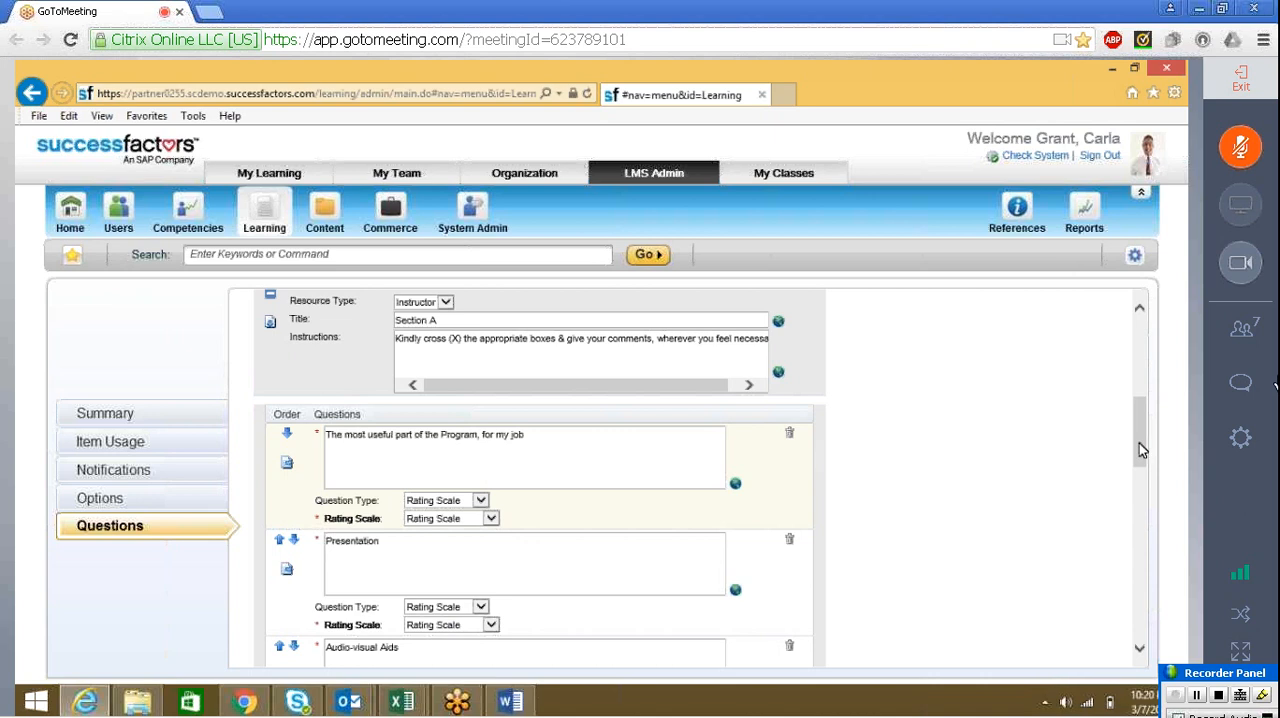
Expand Section C in the survey editor and examine its programme recommendation question and answer choices
drag(1143, 450, 1132, 588)
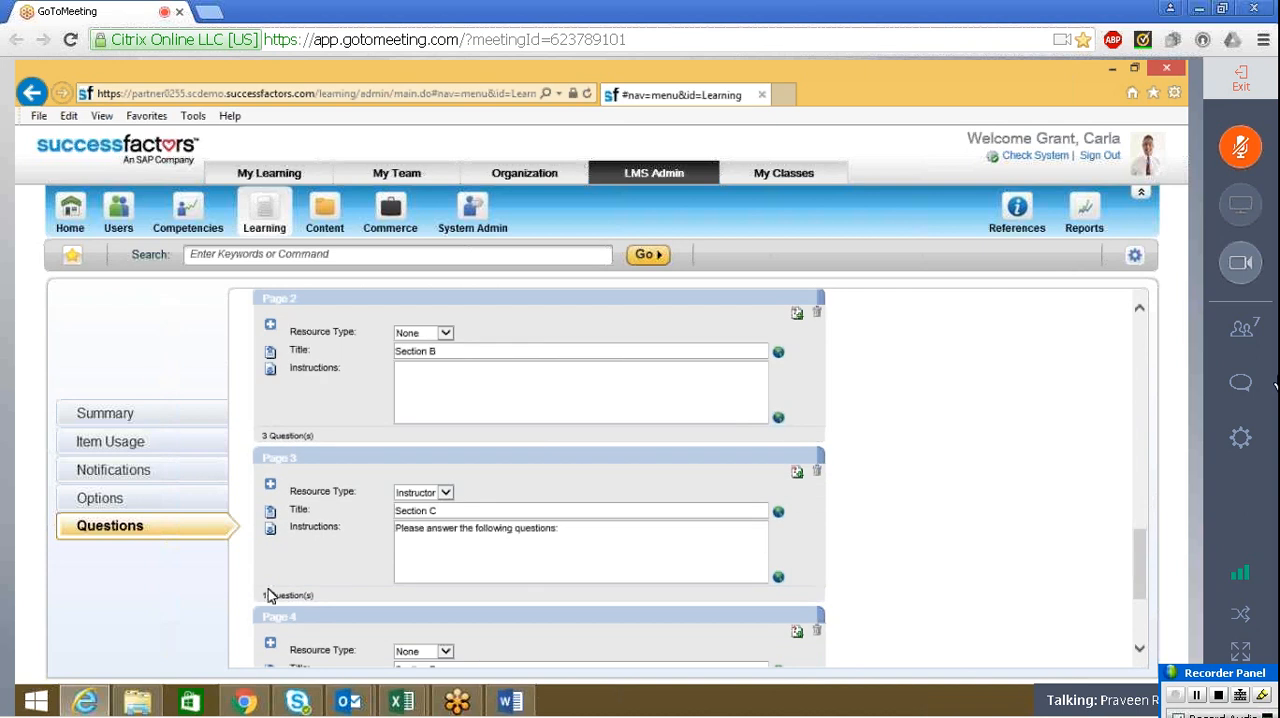
click(270, 486)
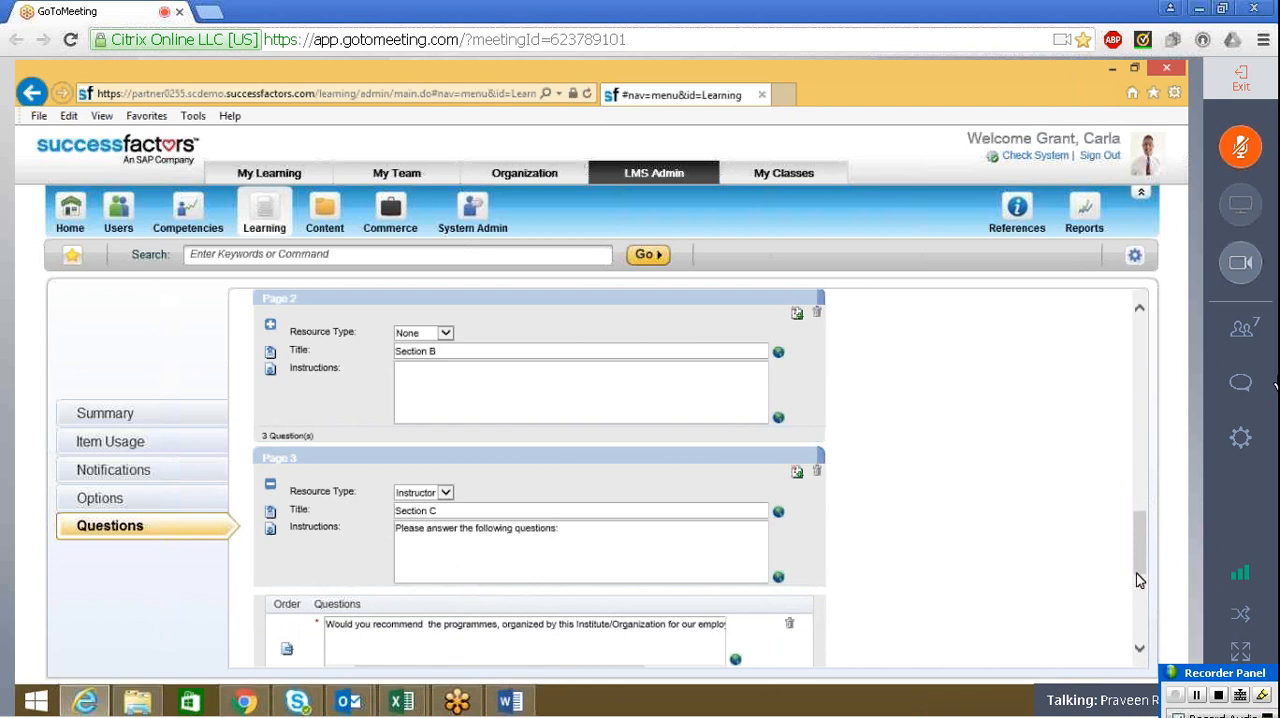
mouse_move(1137, 580)
mouse_down()
mouse_move(1142, 610)
mouse_move(1142, 593)
mouse_up()
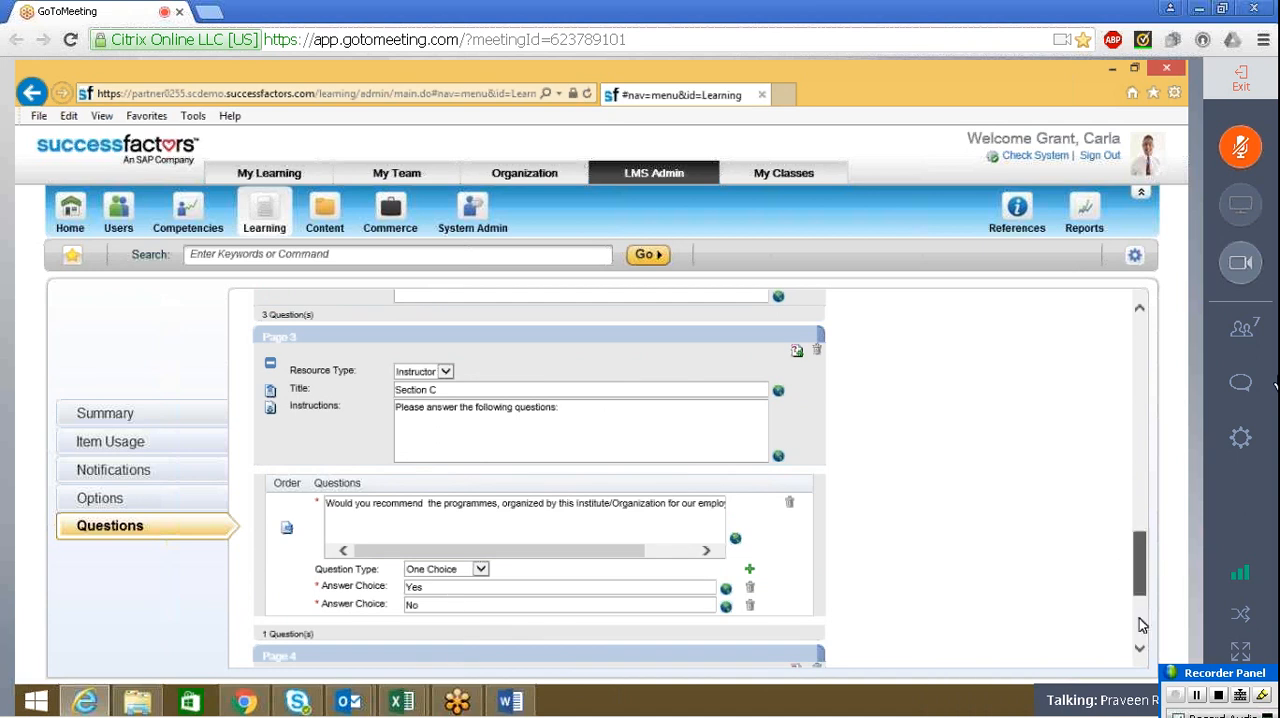
scroll(1139, 567, down, 5)
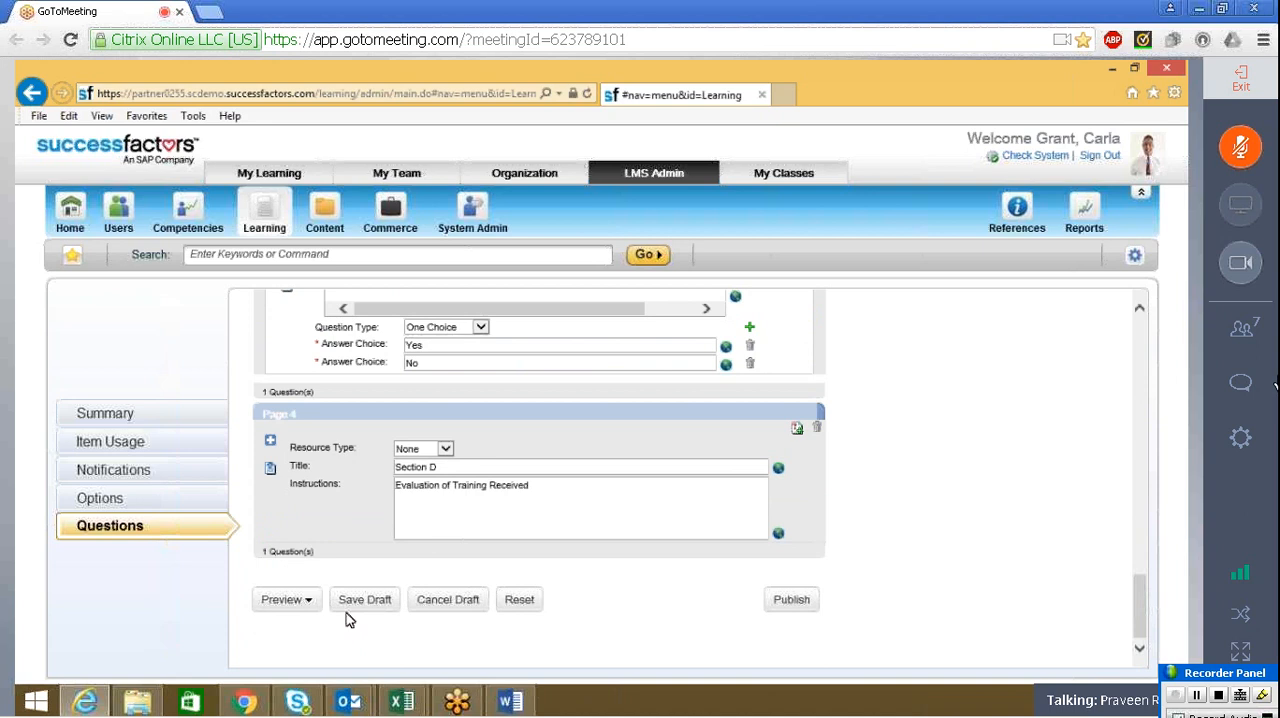
In the survey options, include a comments field for each question, require the survey for item completion within 7 days, and apply the changes
click(95, 498)
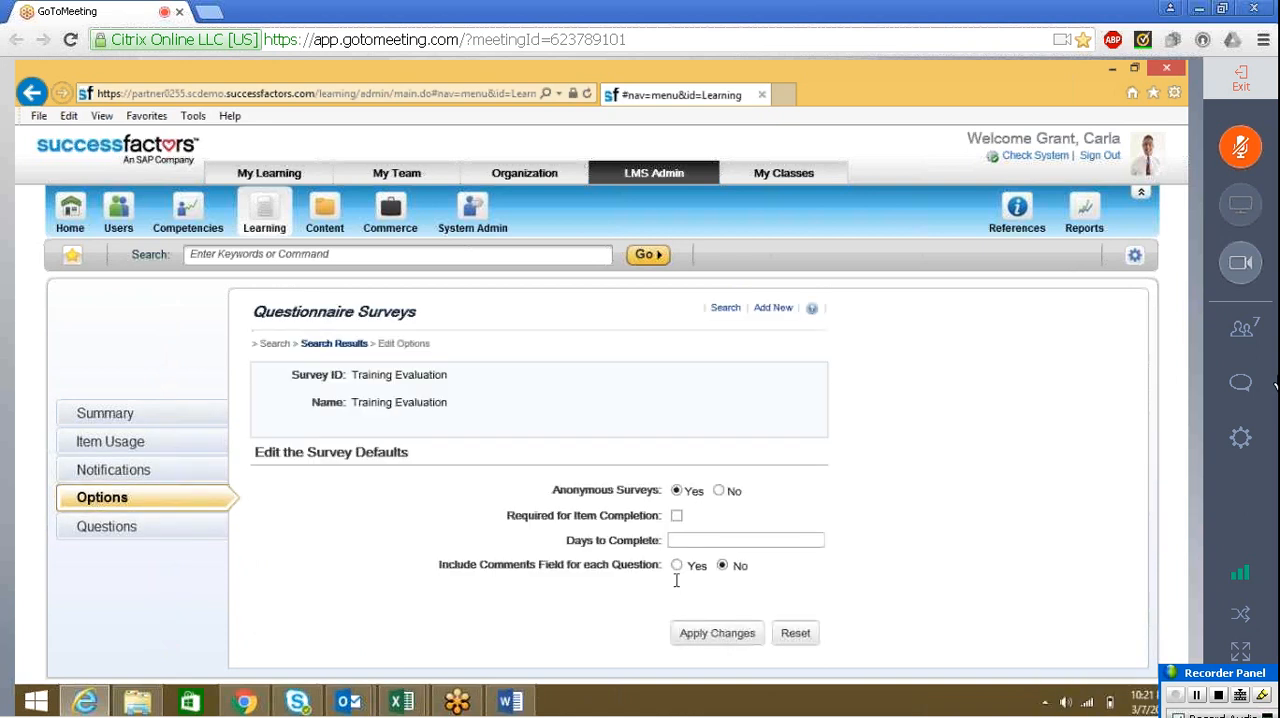
click(678, 566)
click(674, 540)
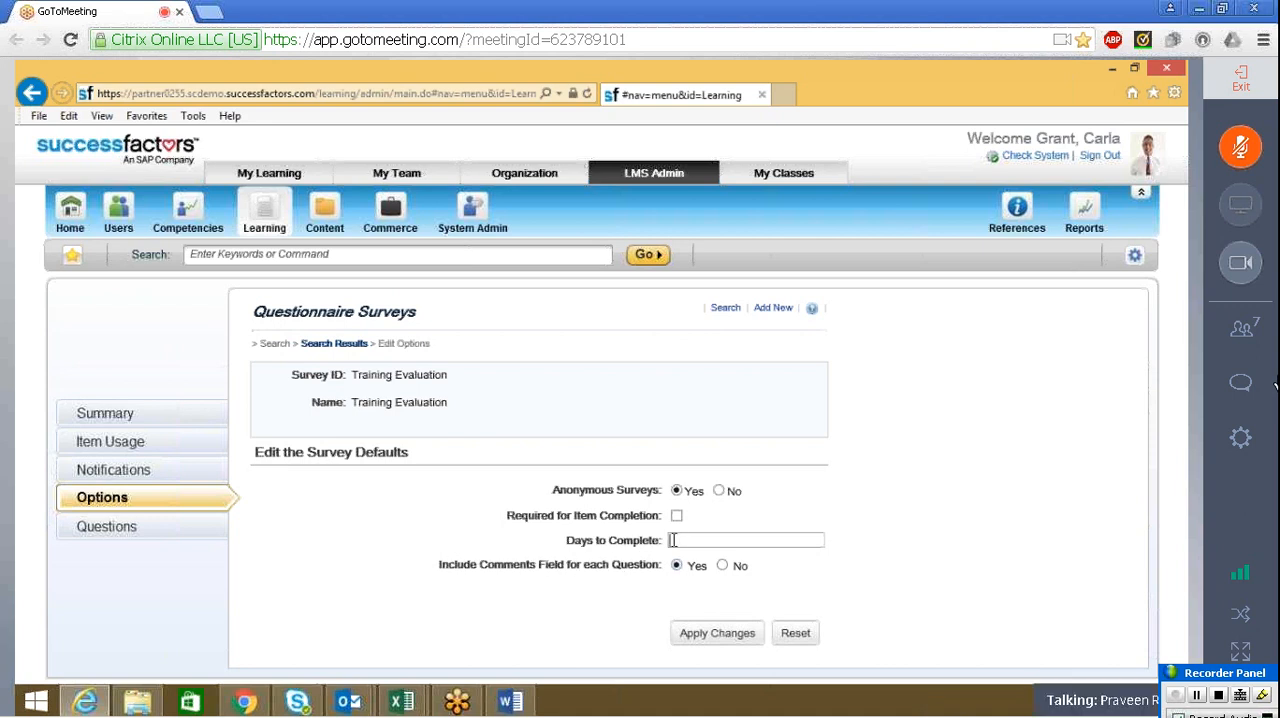
text(7)
click(676, 515)
click(707, 640)
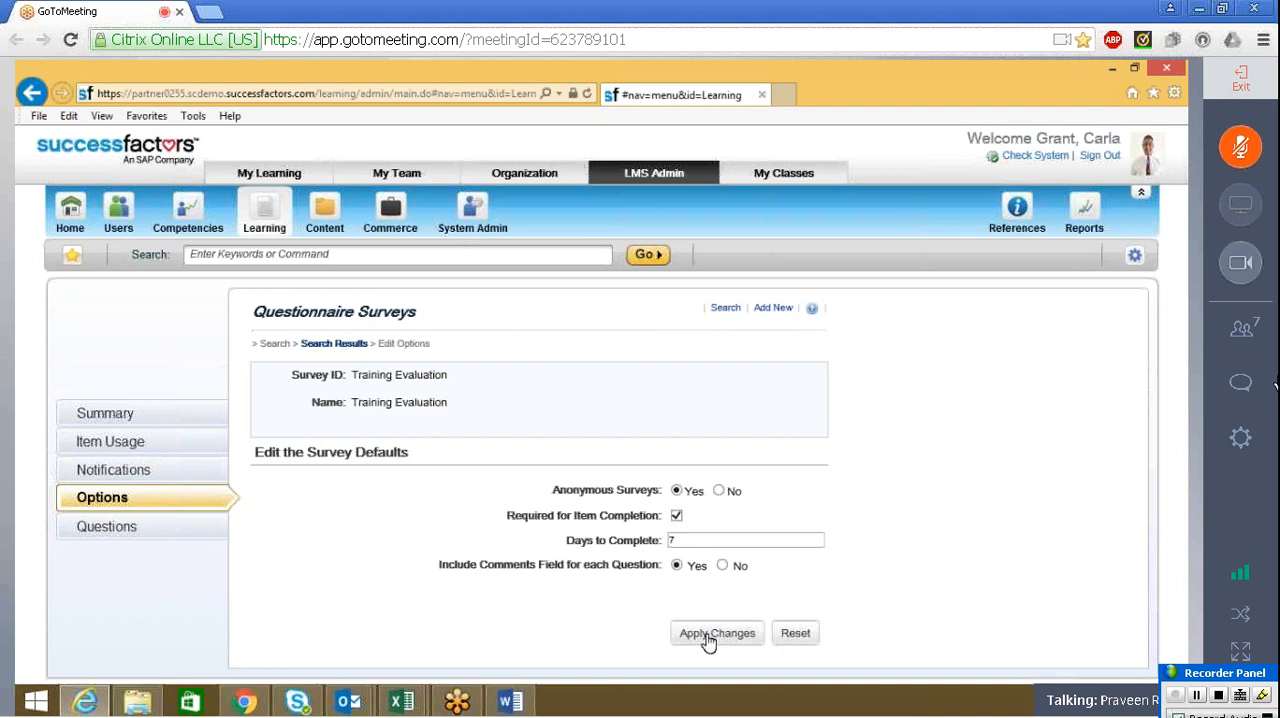
Return to the survey questions, open the draft preview in a maximized window and examine the Section A rating questions
click(120, 528)
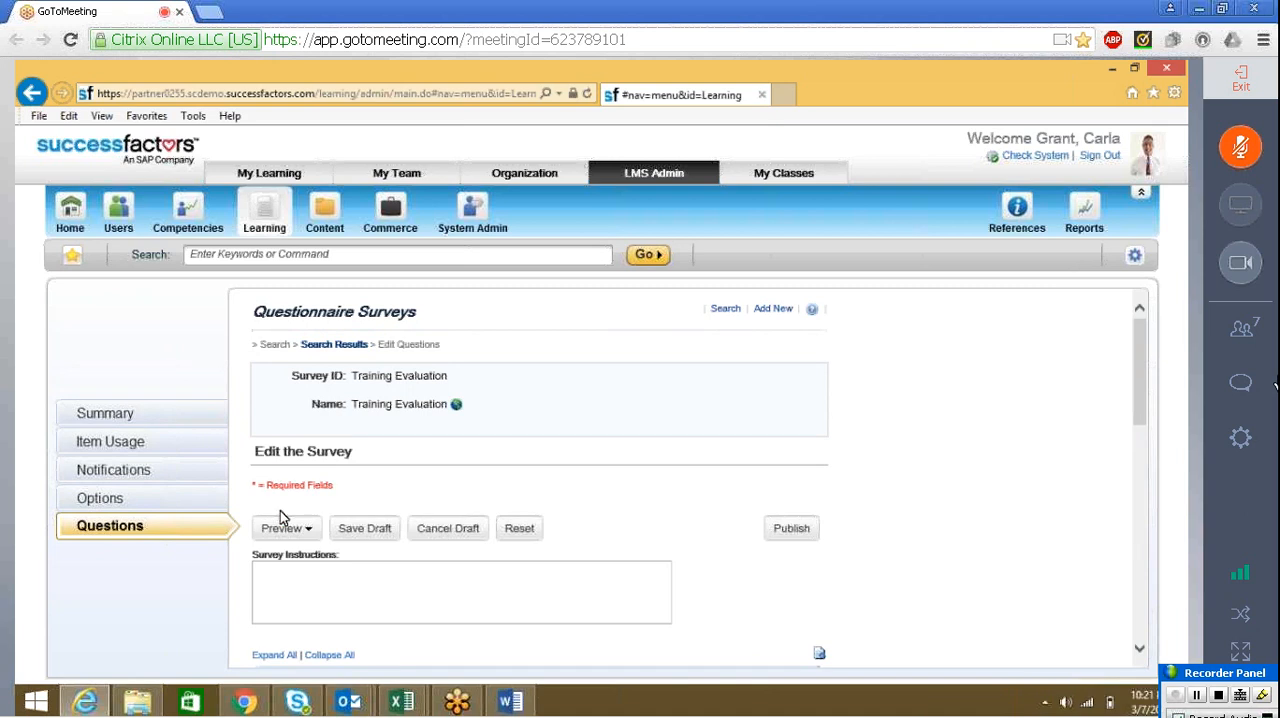
click(282, 528)
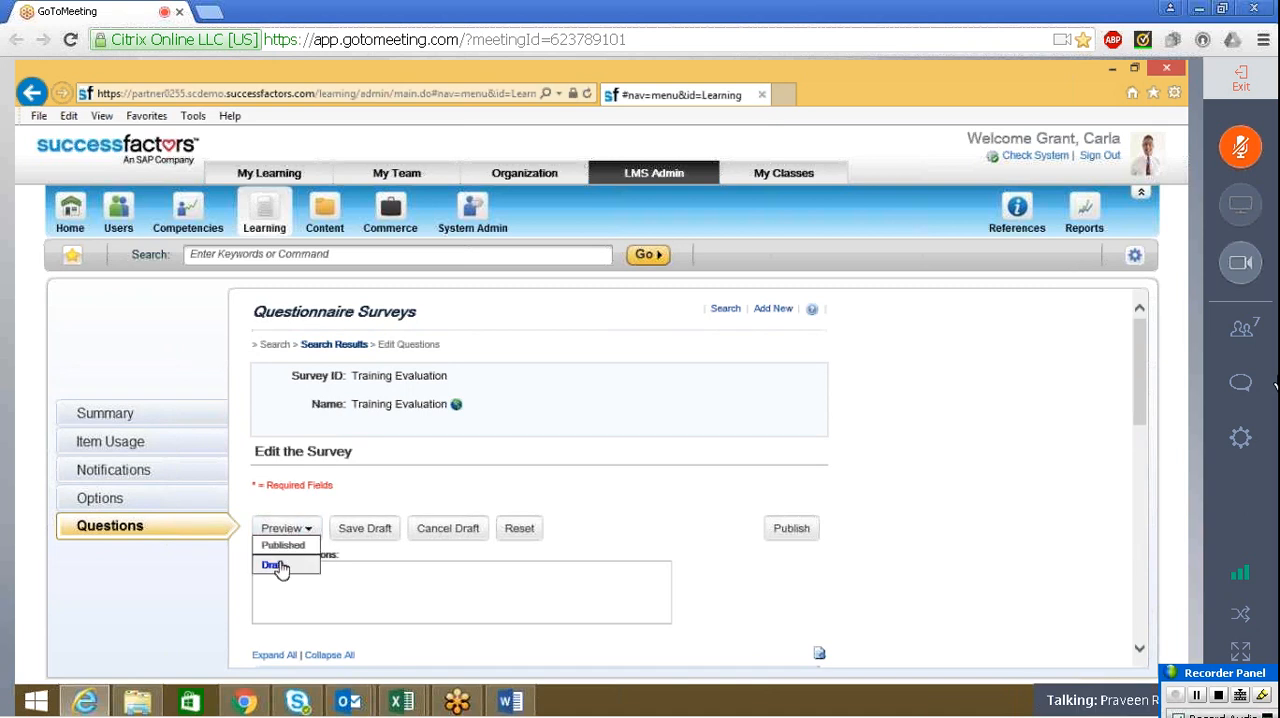
click(280, 566)
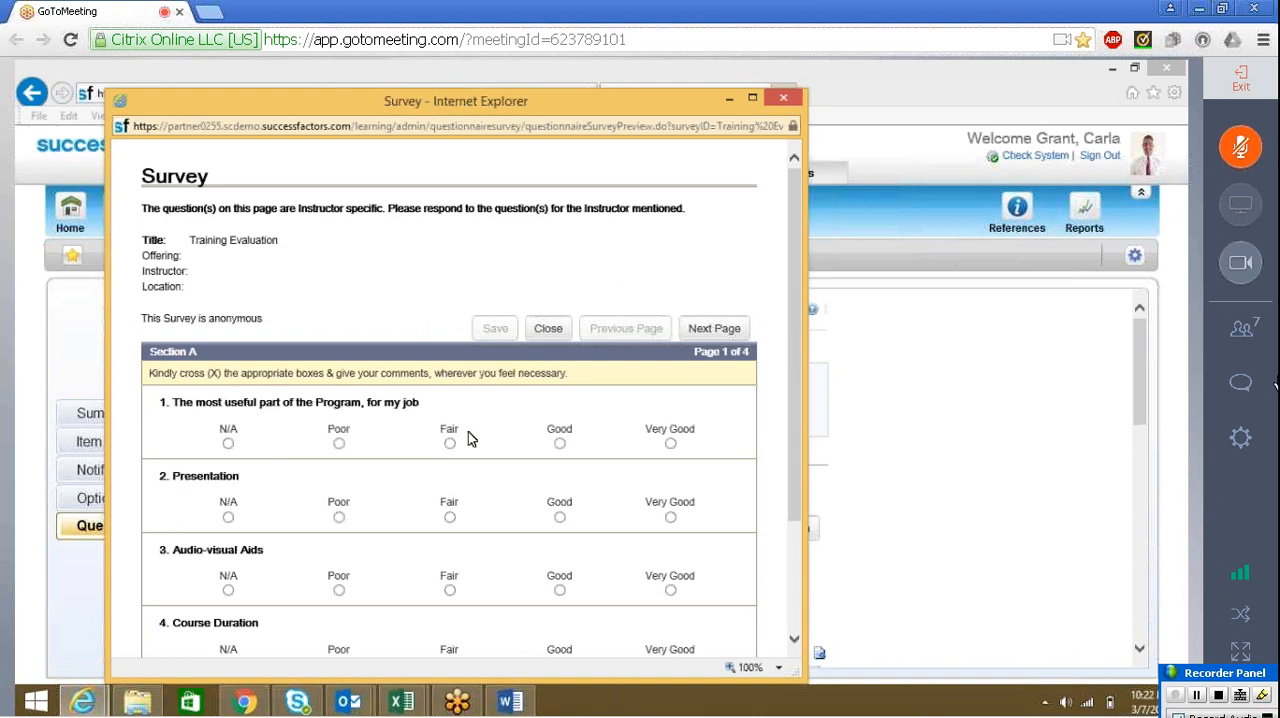
drag(788, 341, 785, 480)
click(752, 99)
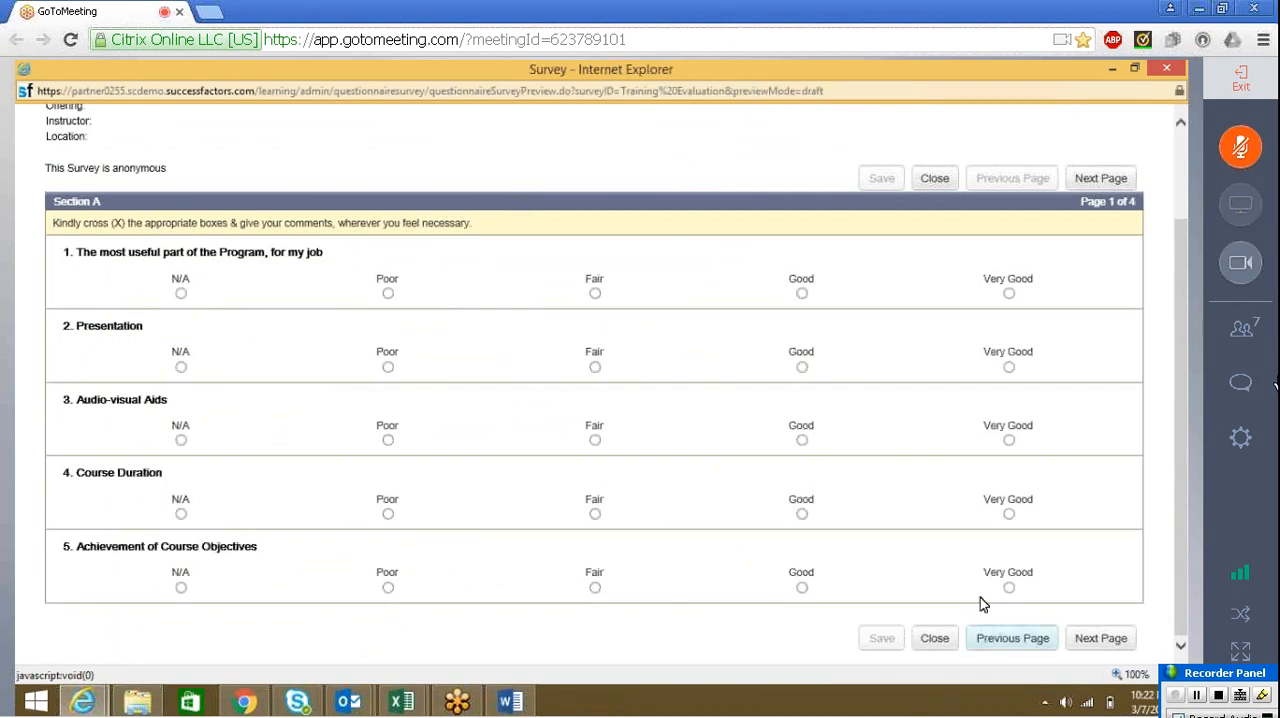
Page through Section B and Section C of the draft preview to check for comments fields, and close the preview
click(1118, 648)
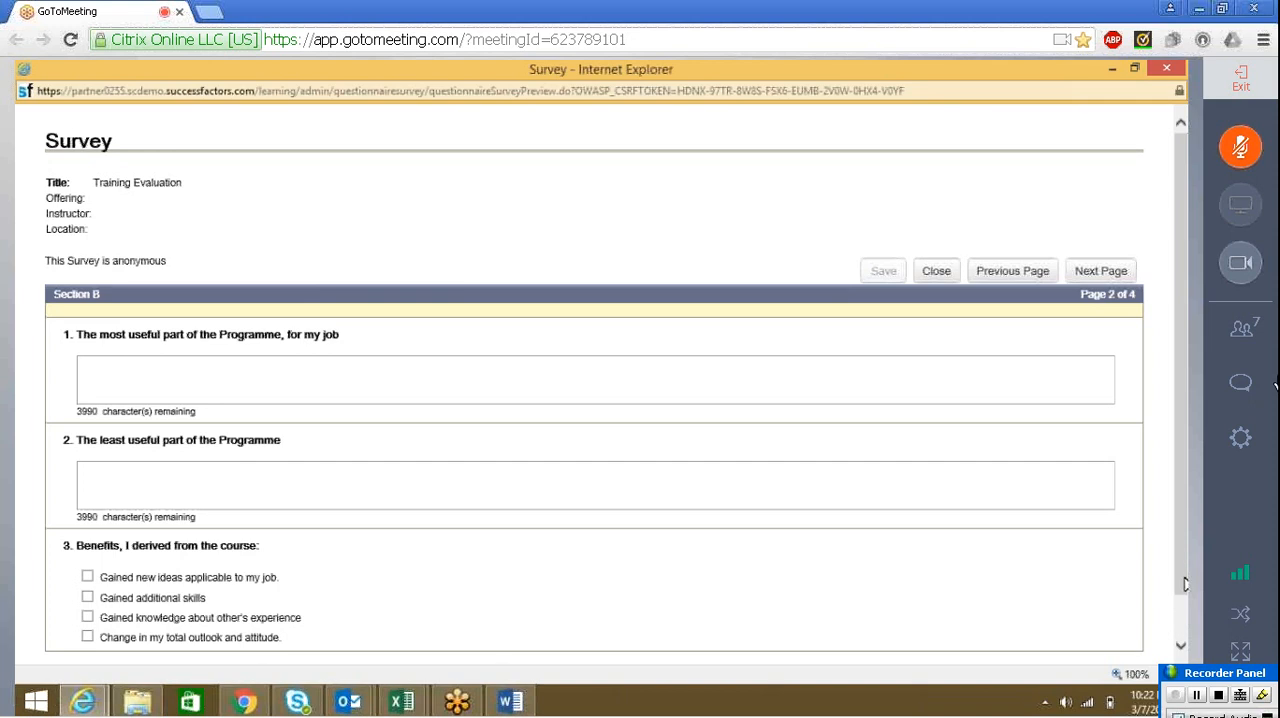
drag(1185, 584, 1186, 650)
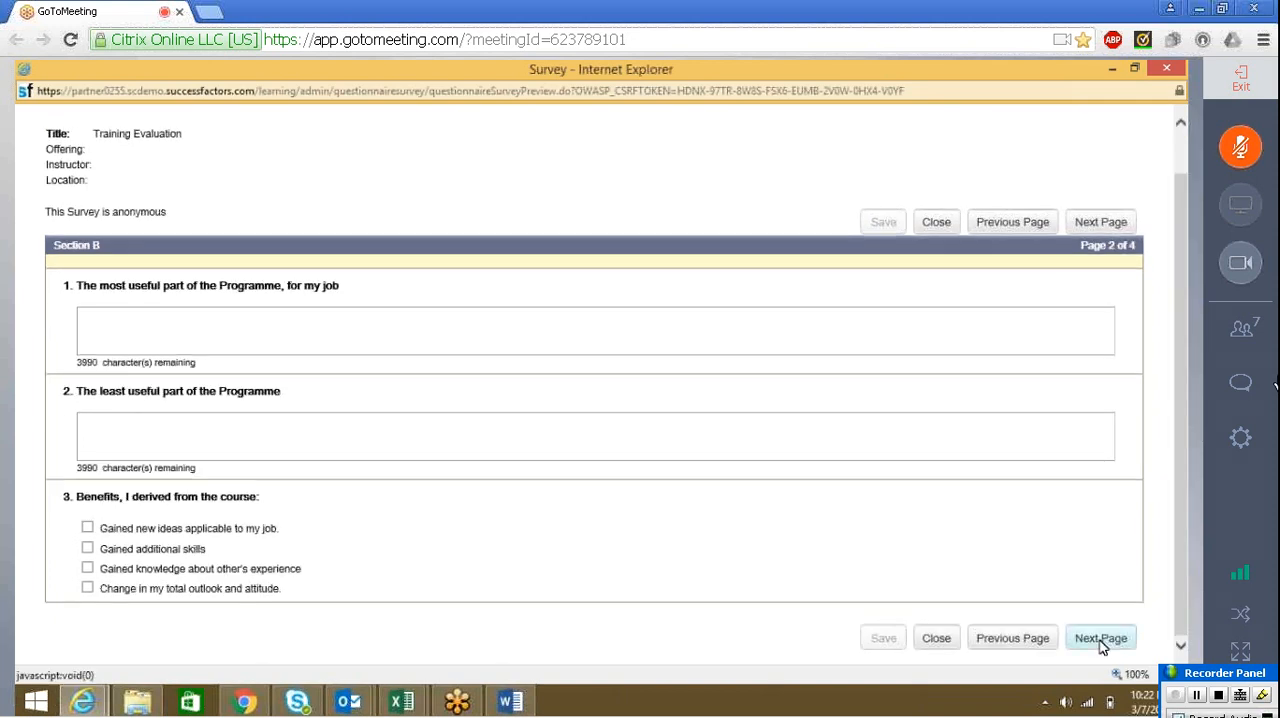
click(1100, 640)
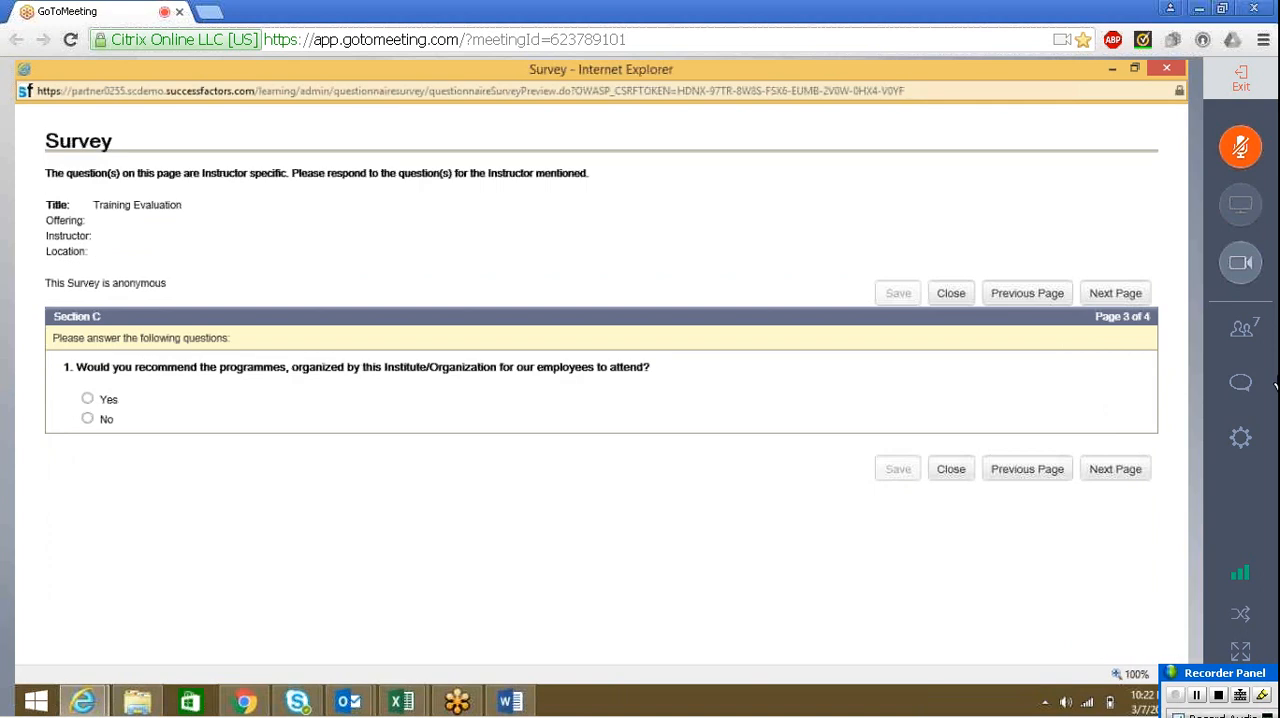
click(955, 474)
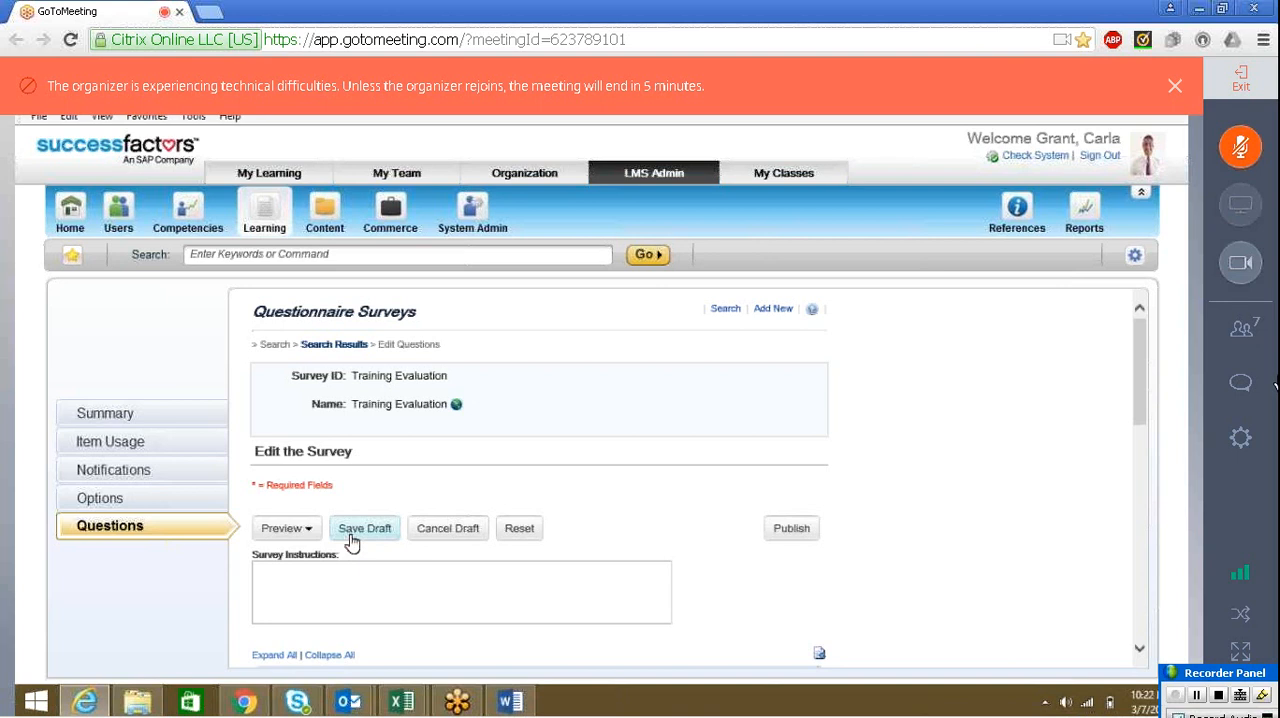
Save the survey draft and expand the questions of Section D on page 4
click(351, 541)
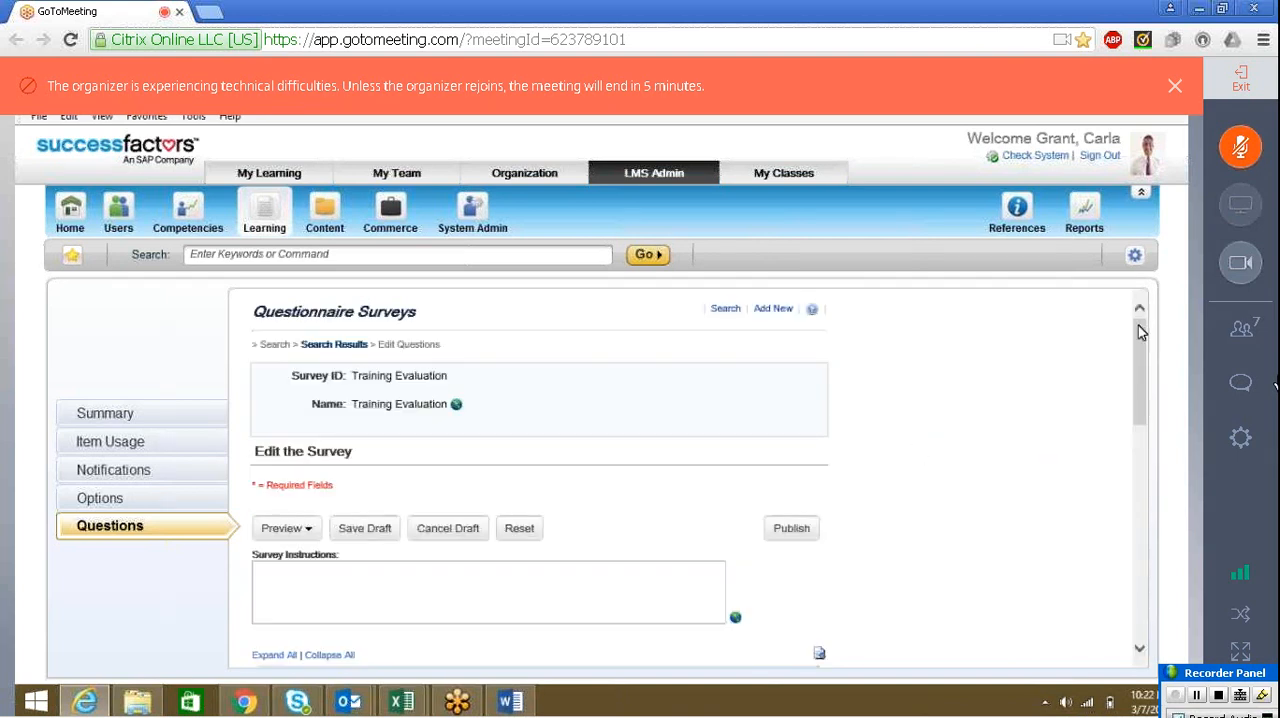
drag(1139, 338, 1133, 576)
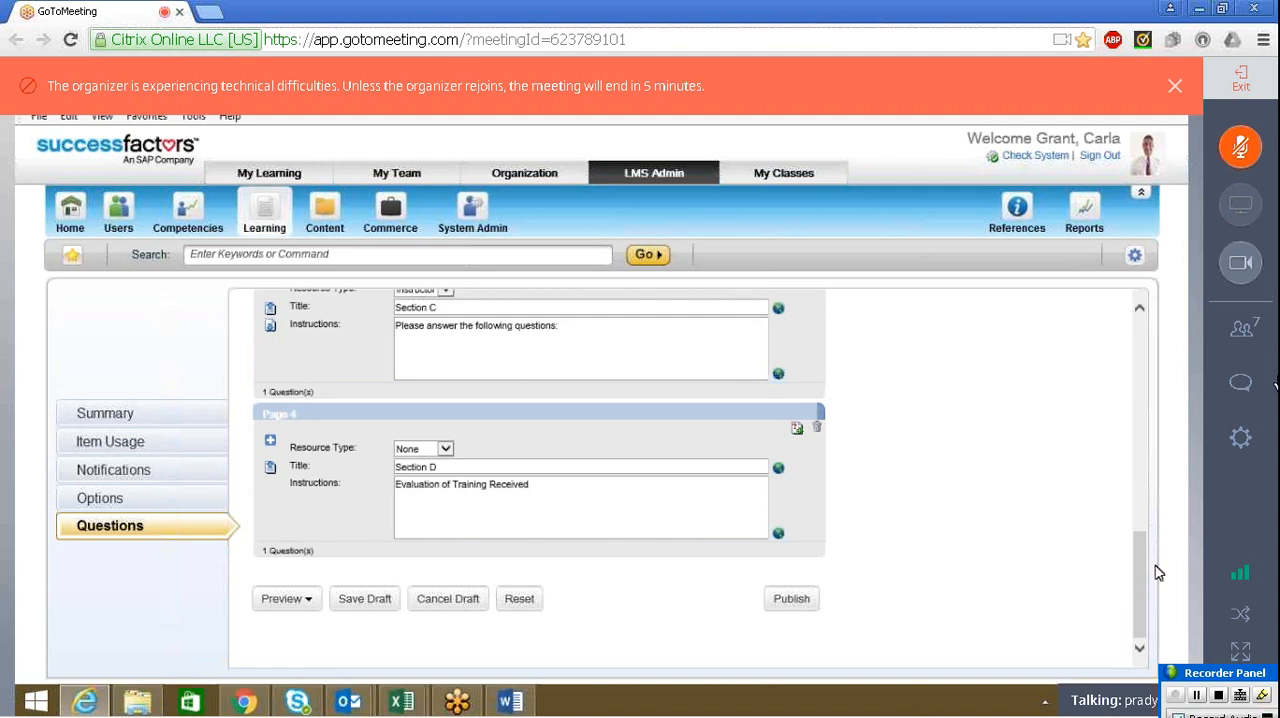
mouse_move(1142, 574)
mouse_down()
mouse_move(1164, 370)
mouse_move(1143, 500)
mouse_move(1149, 580)
mouse_up()
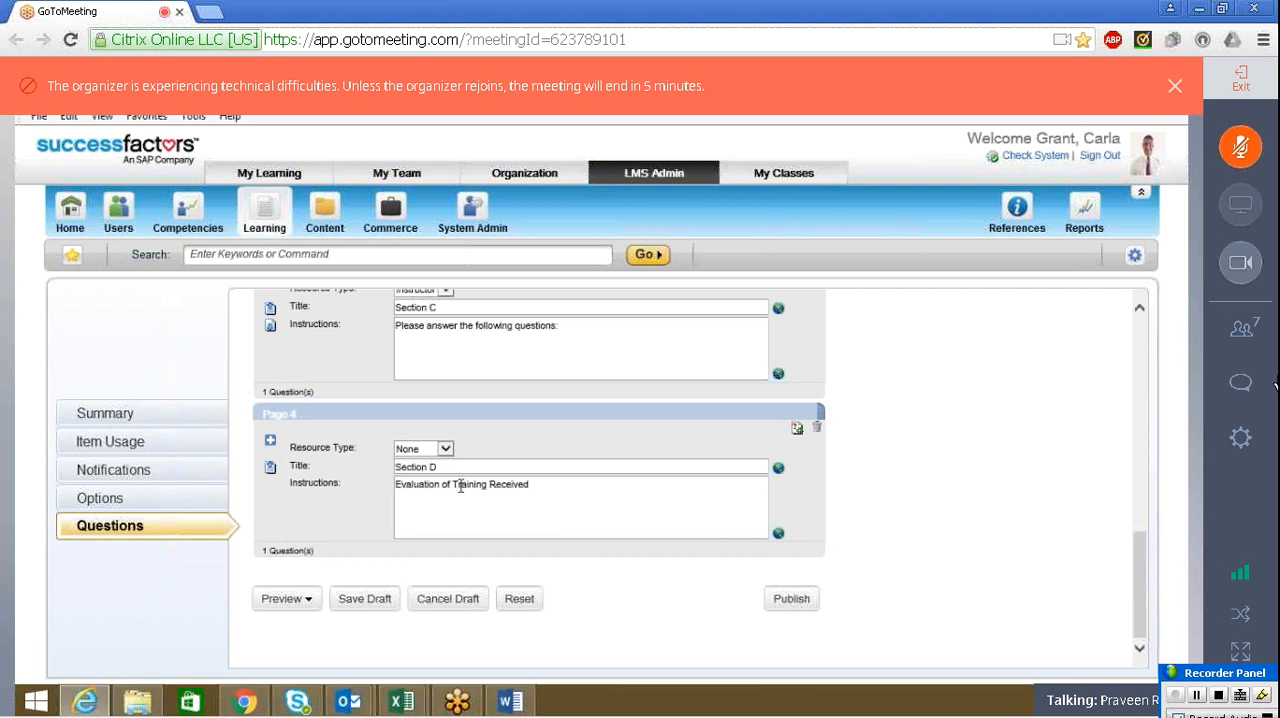
click(269, 442)
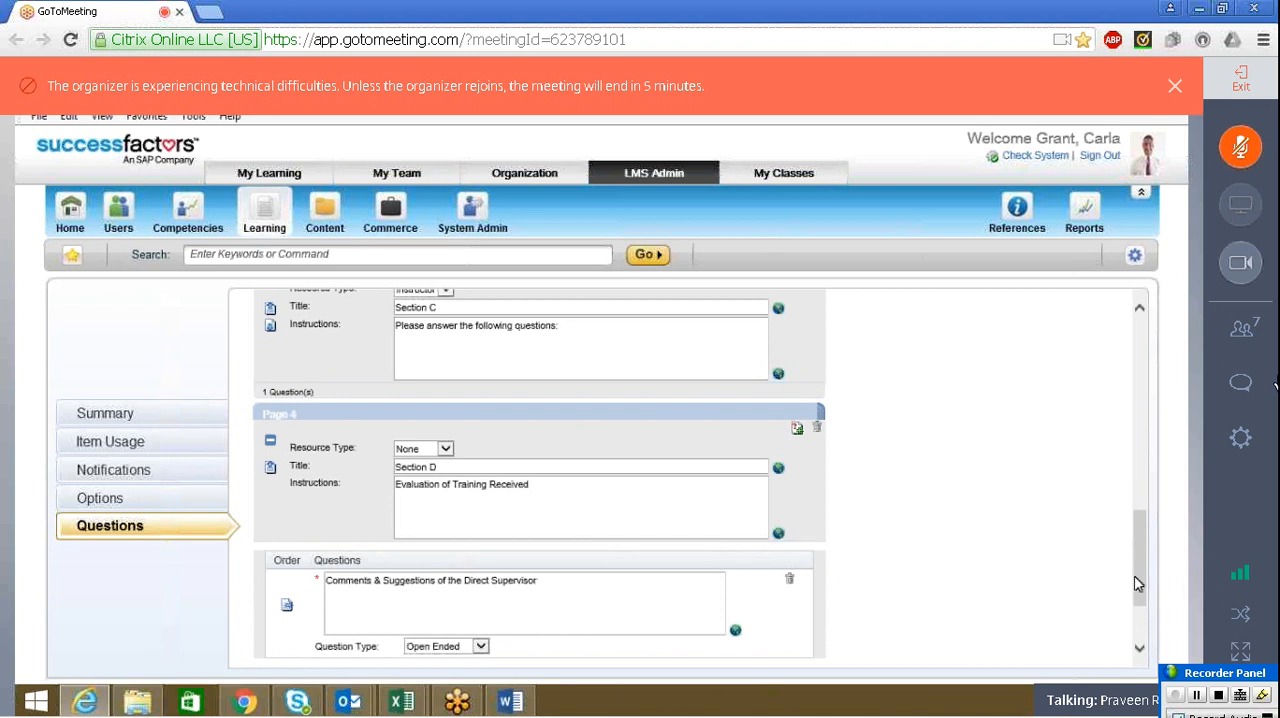
scroll(1140, 595, down, 3)
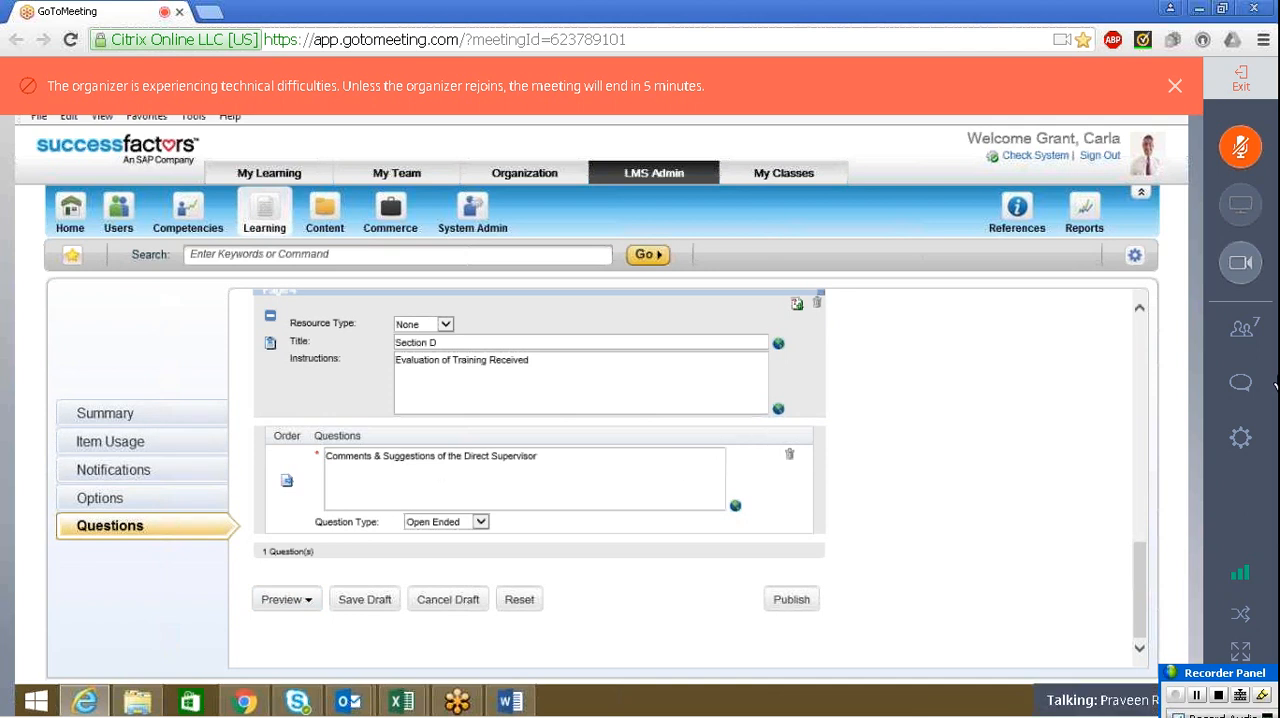
Add a second question "Signature" to Section D with the question type Open Ended
click(797, 304)
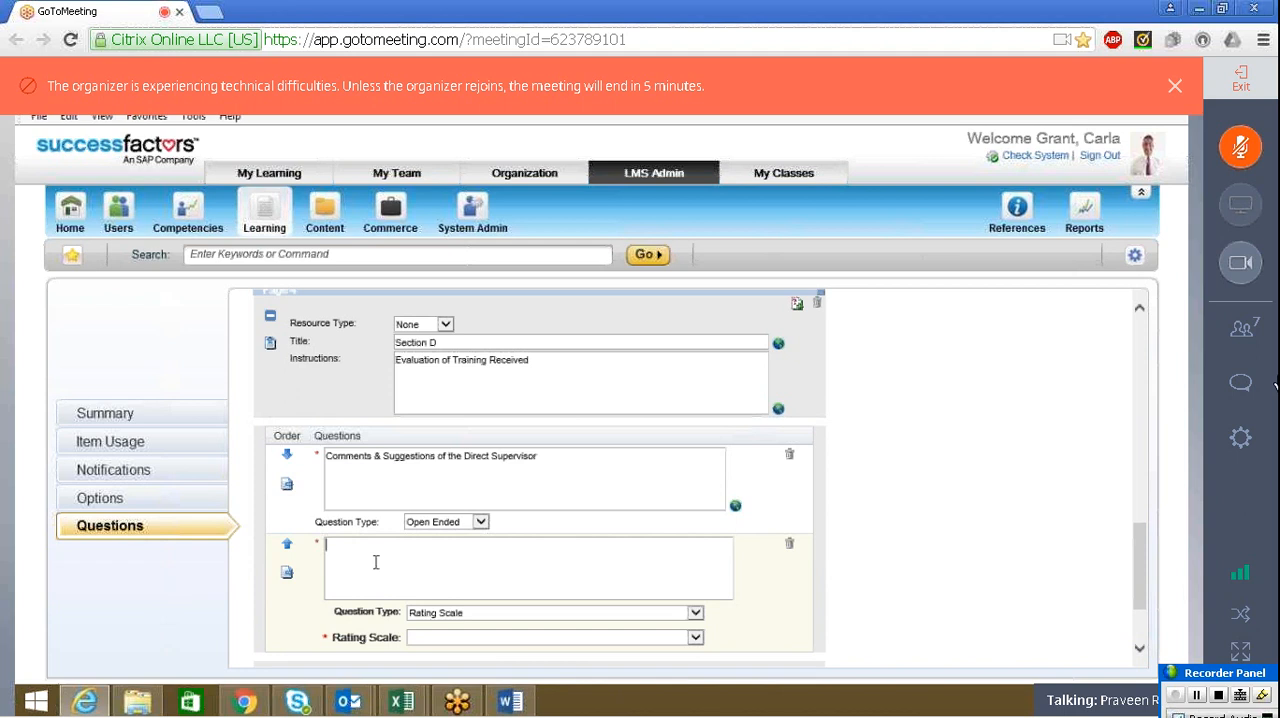
text(Signature)
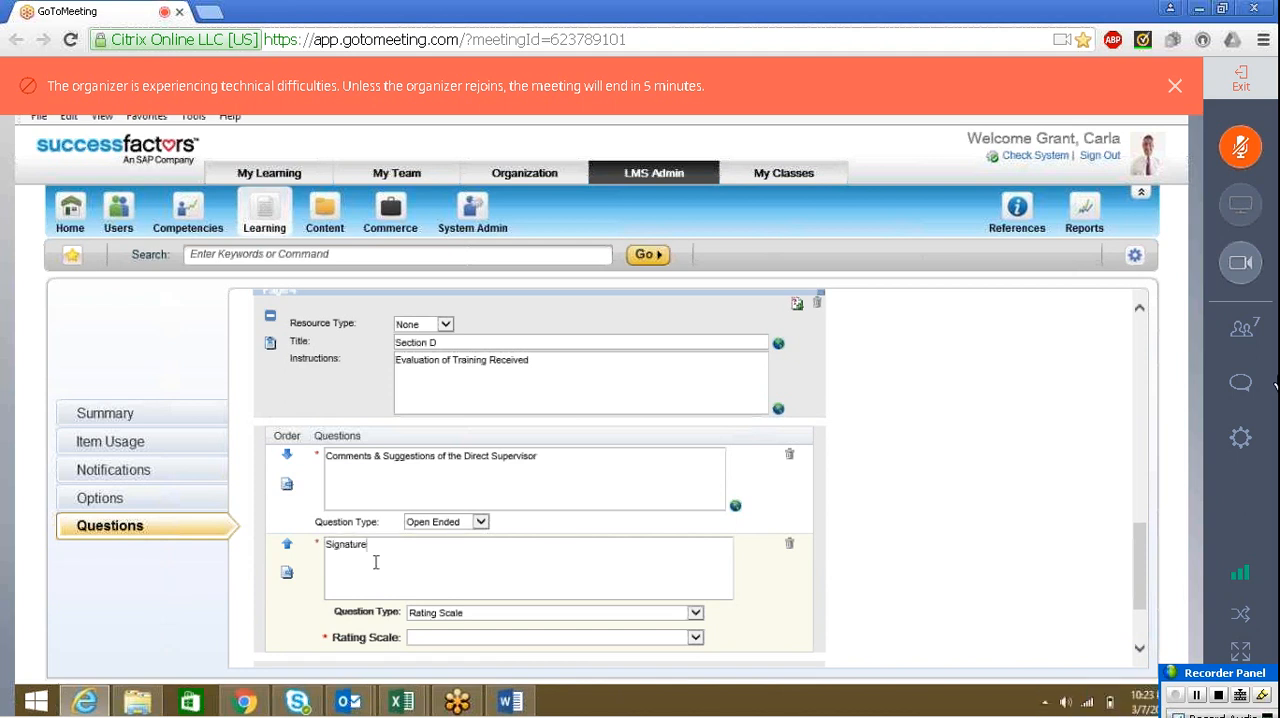
click(497, 614)
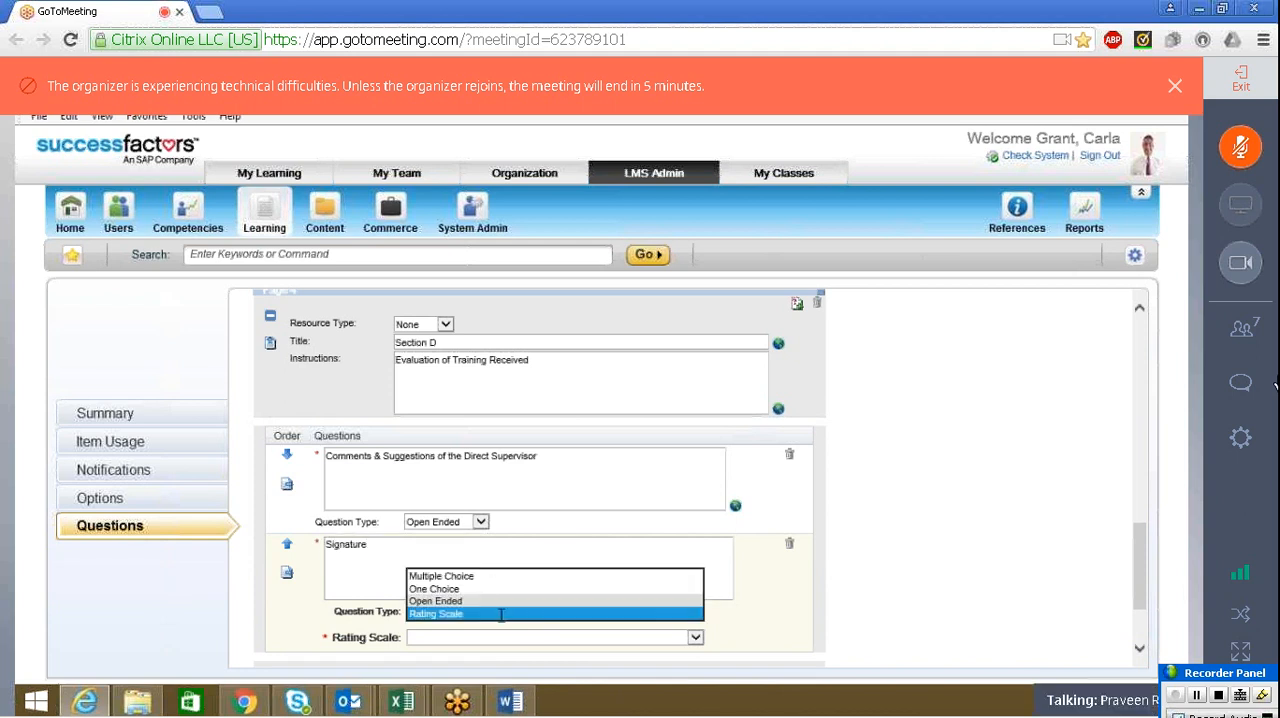
click(471, 601)
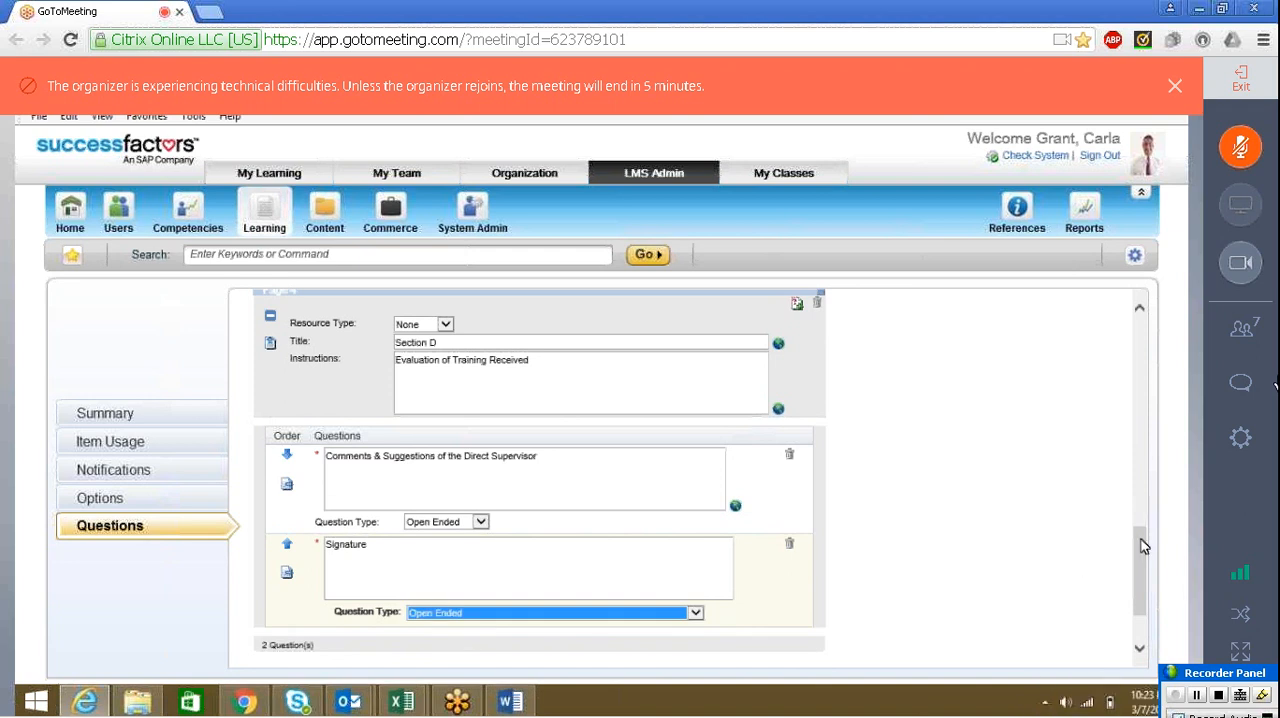
Save the Training Evaluation survey draft with the new Signature question and open the draft preview
drag(1144, 545, 1141, 566)
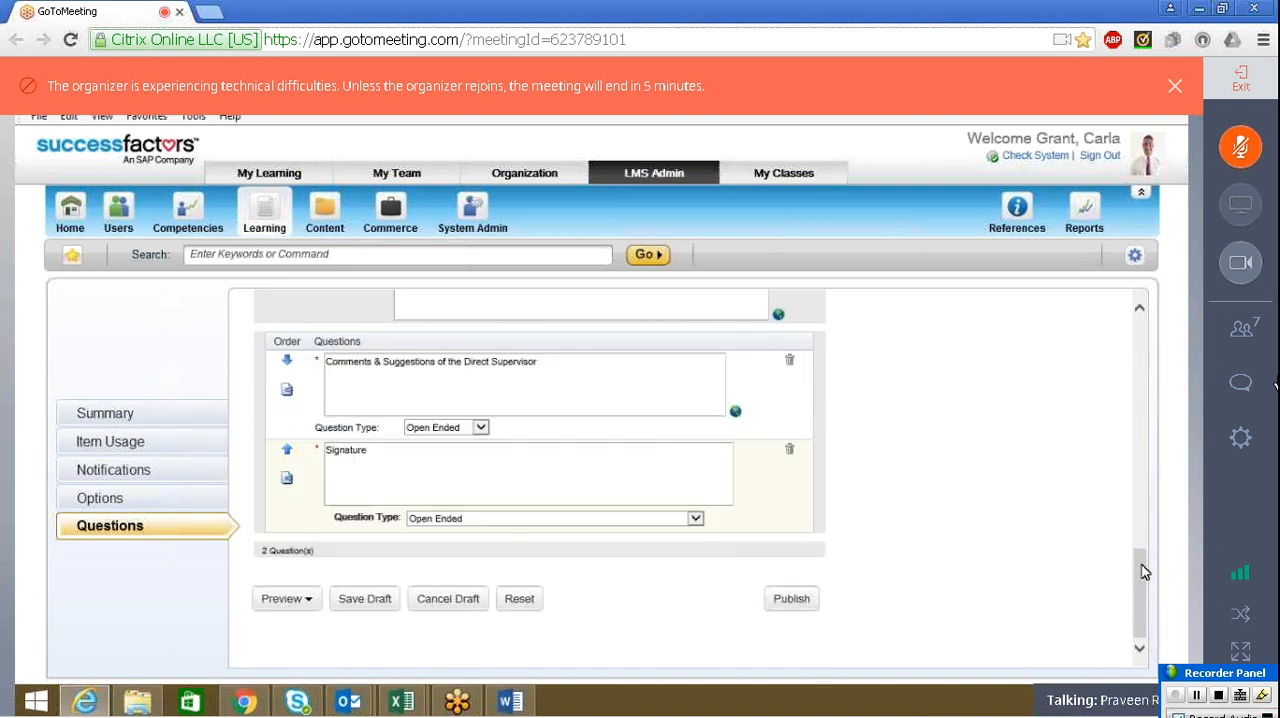
click(364, 599)
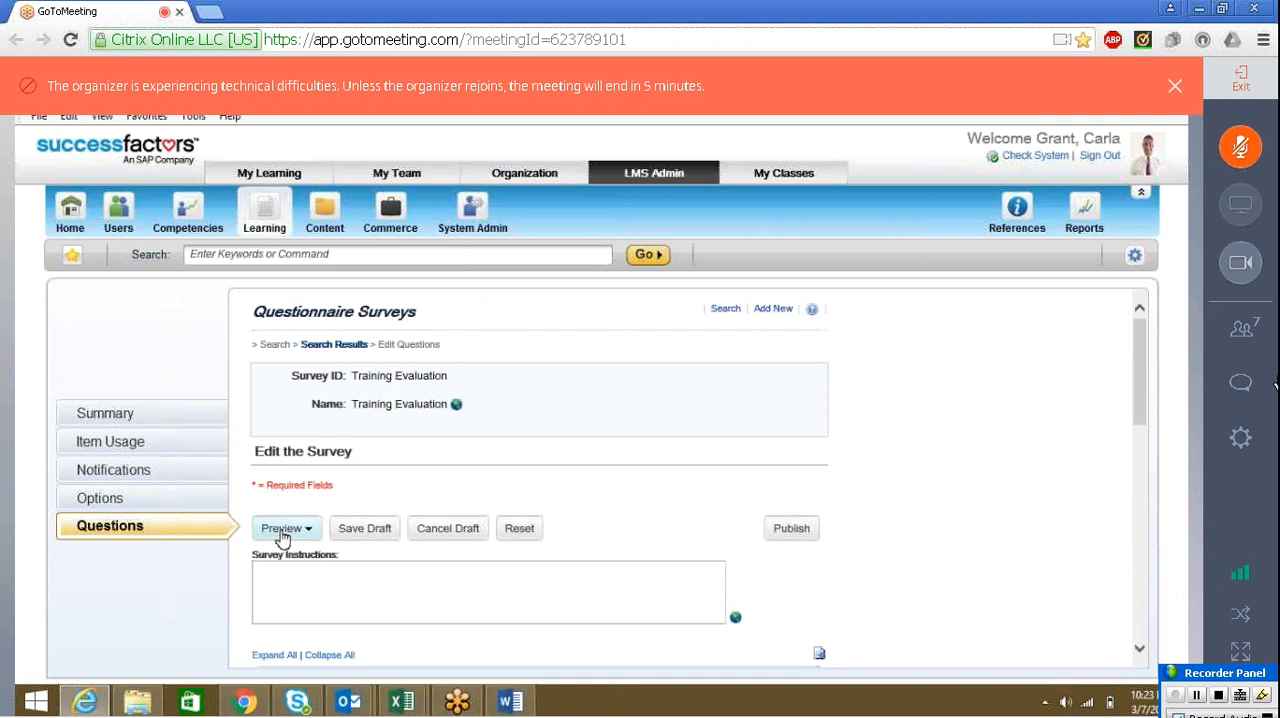
click(282, 536)
click(286, 568)
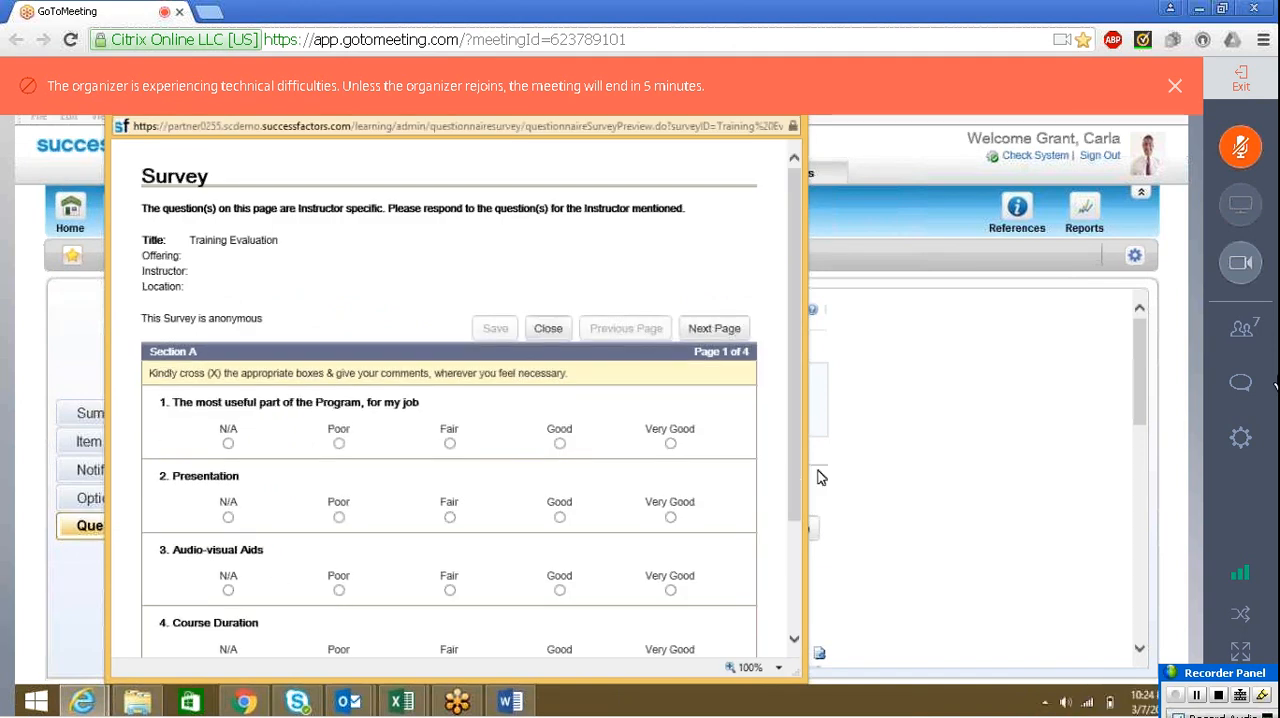
Page through Sections A, B and C of the draft preview to Section D and check its Signature answer field
scroll(797, 487, down, 3)
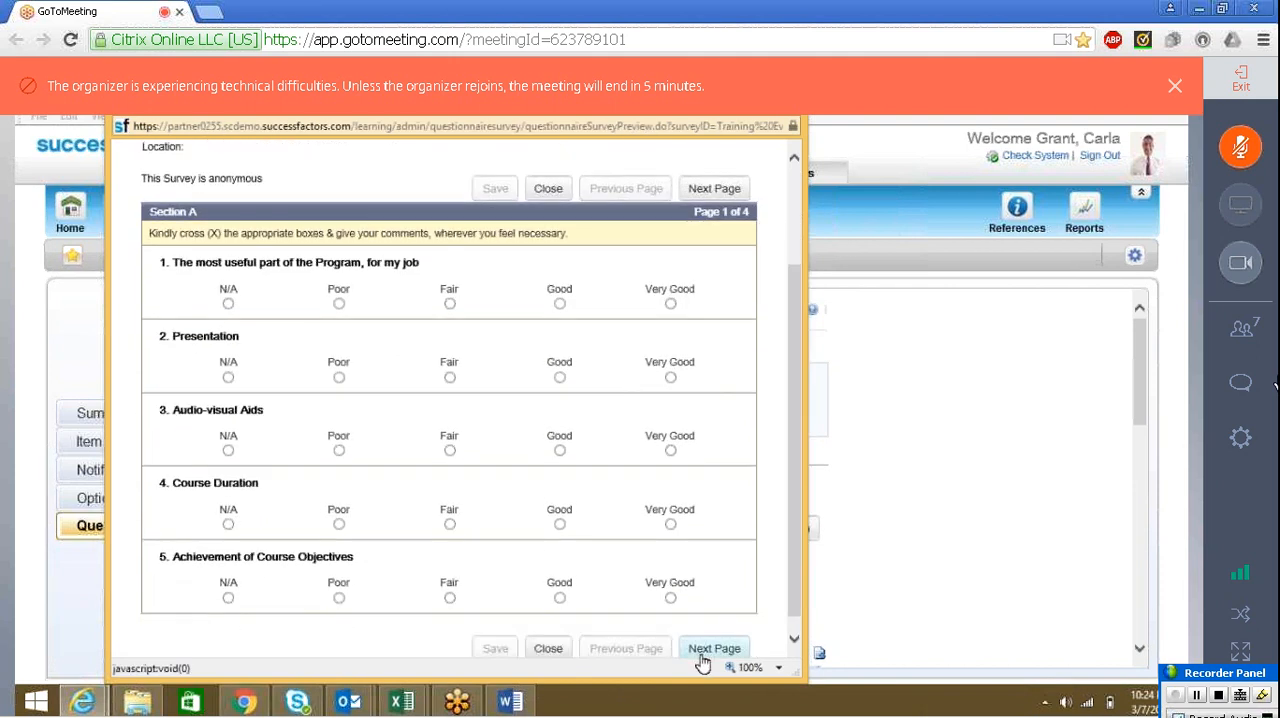
click(714, 648)
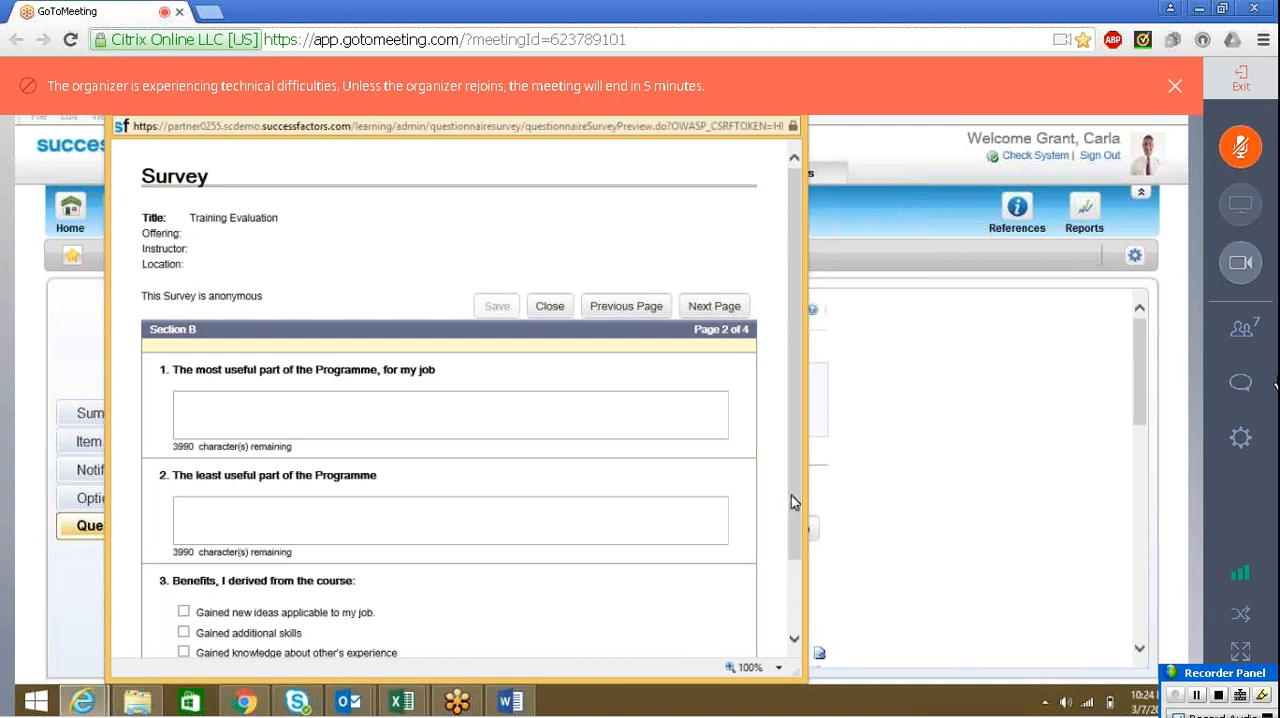
click(797, 578)
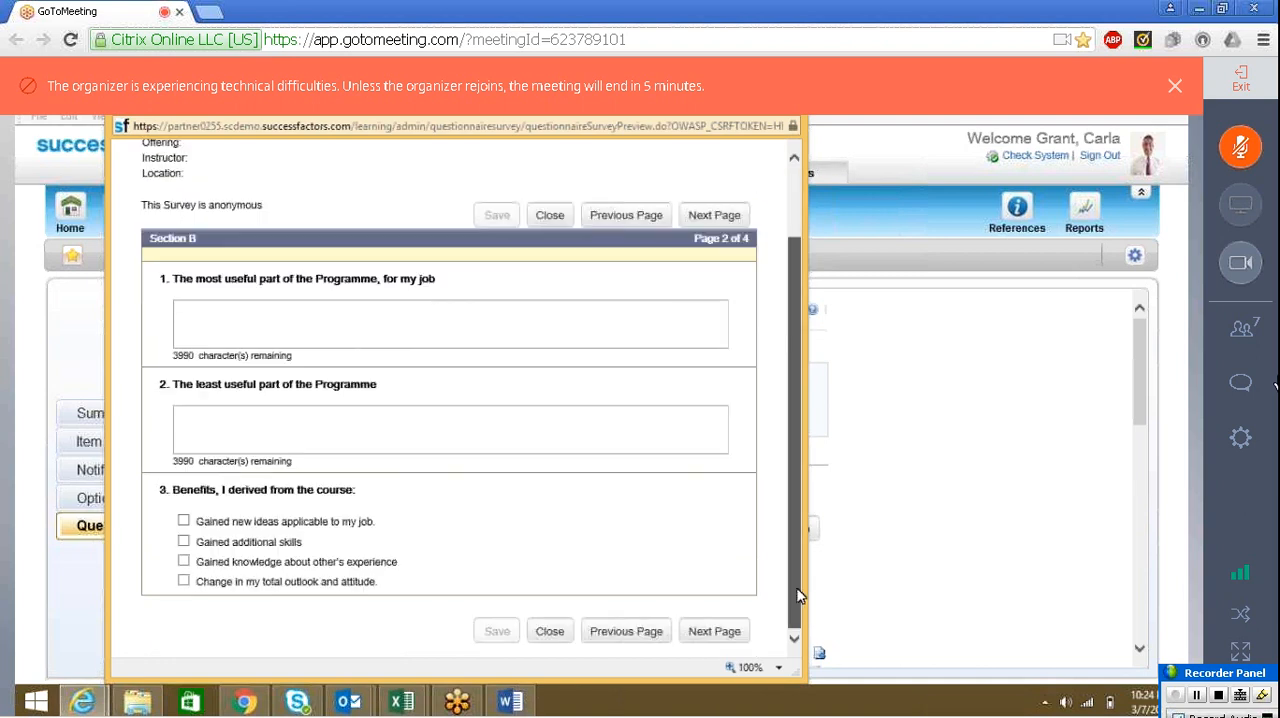
click(684, 632)
scroll(701, 650, down, 2)
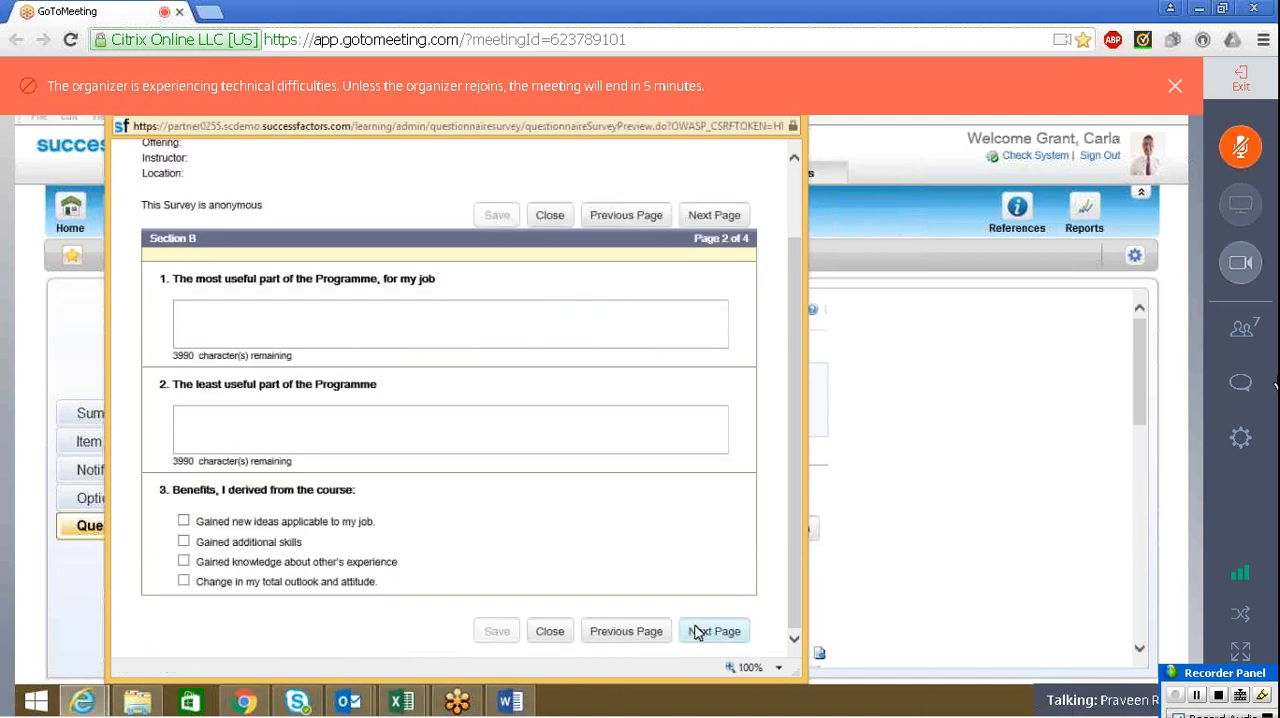
click(714, 631)
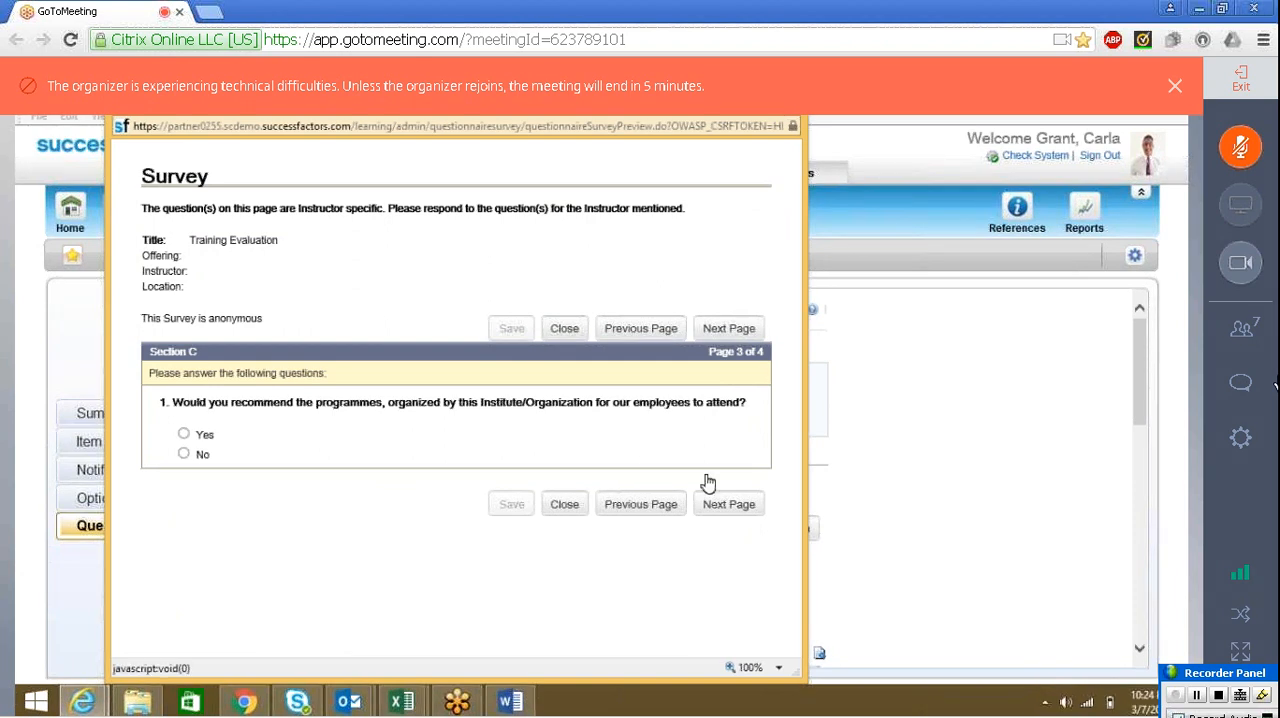
click(727, 505)
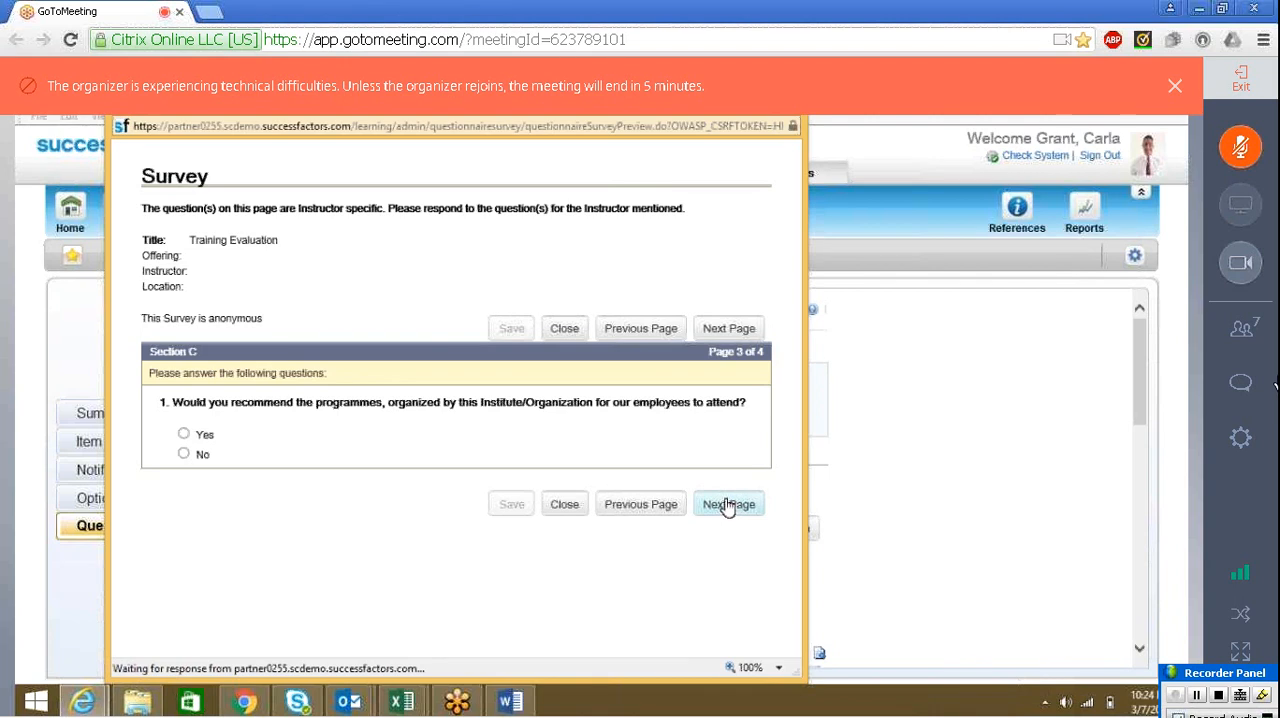
click(308, 510)
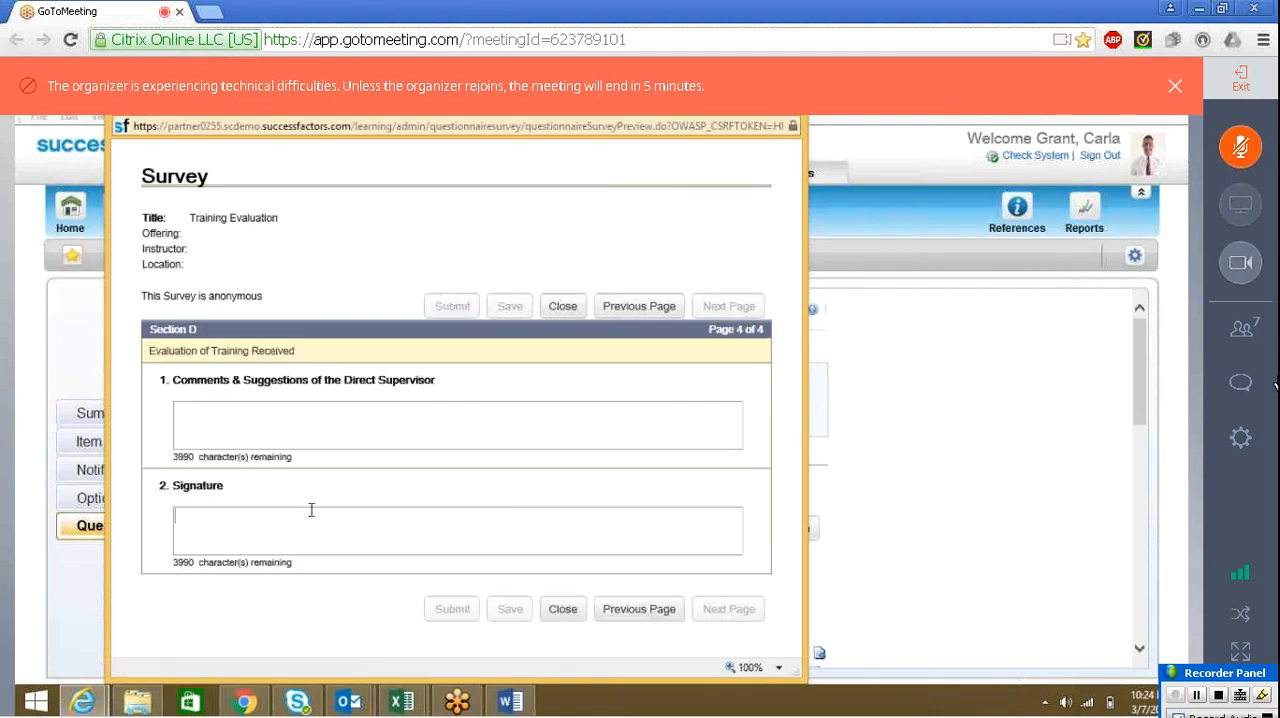
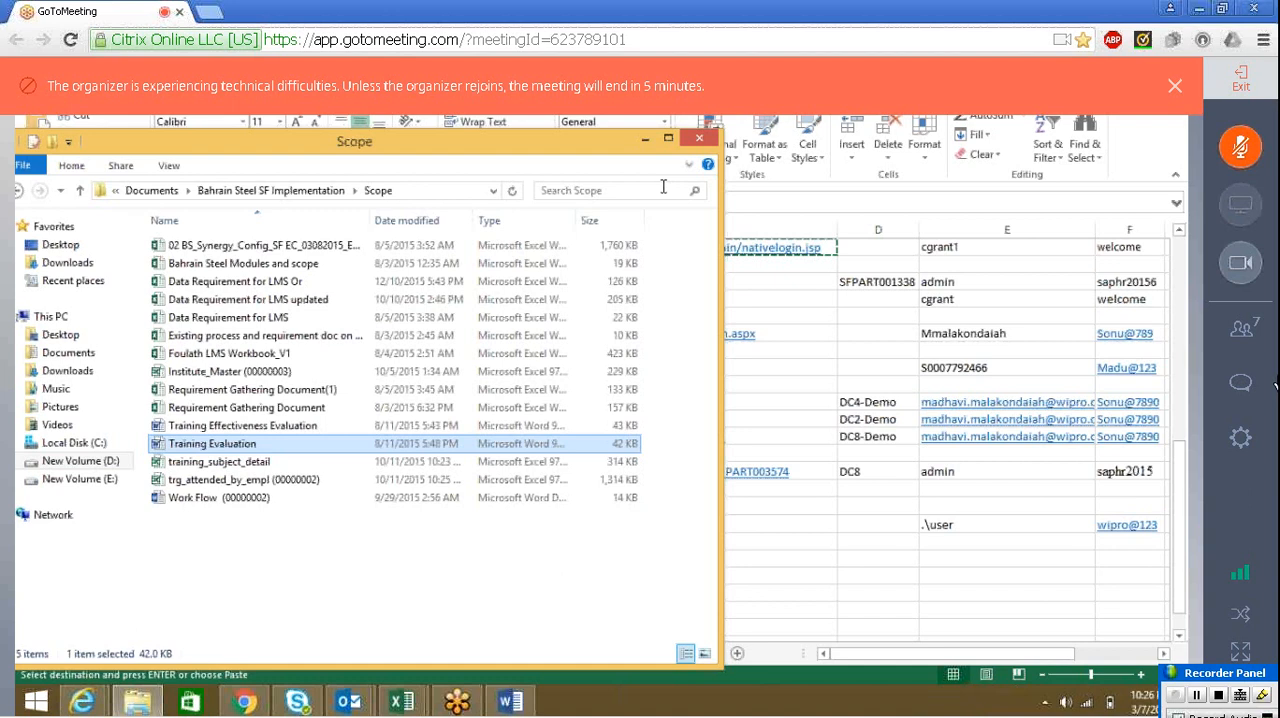
mouse_move(82, 700)
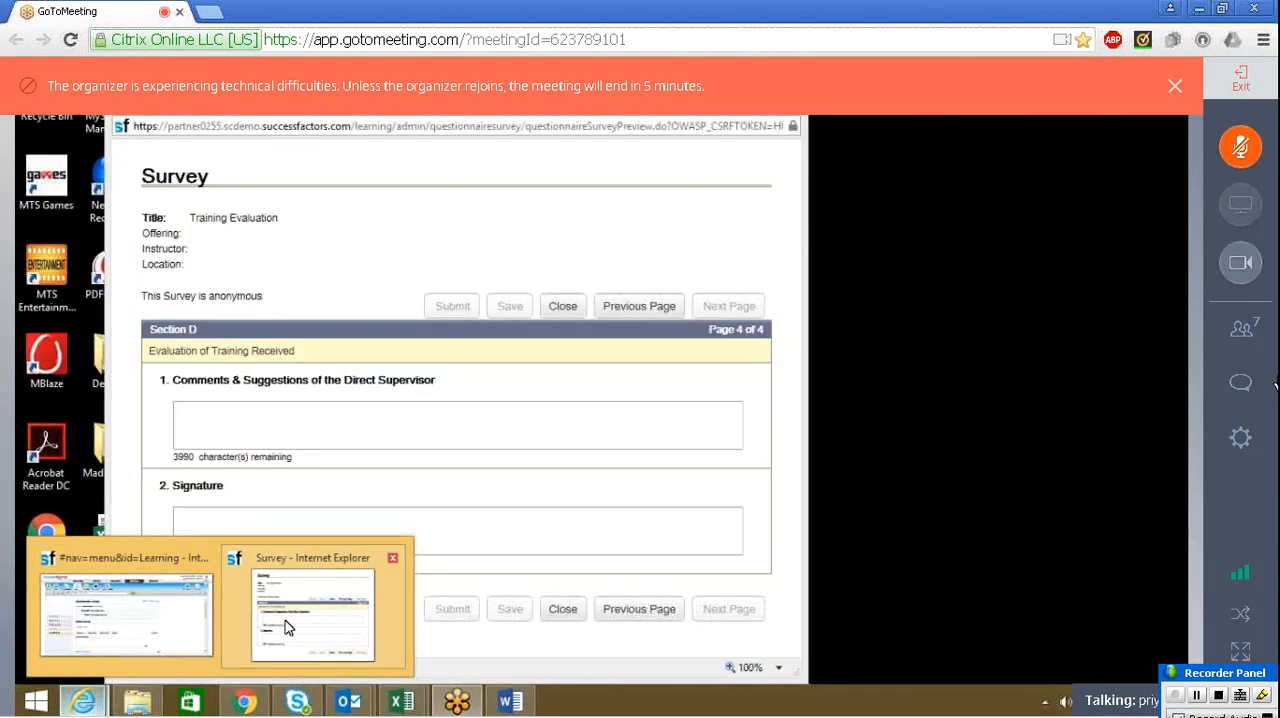
click(285, 624)
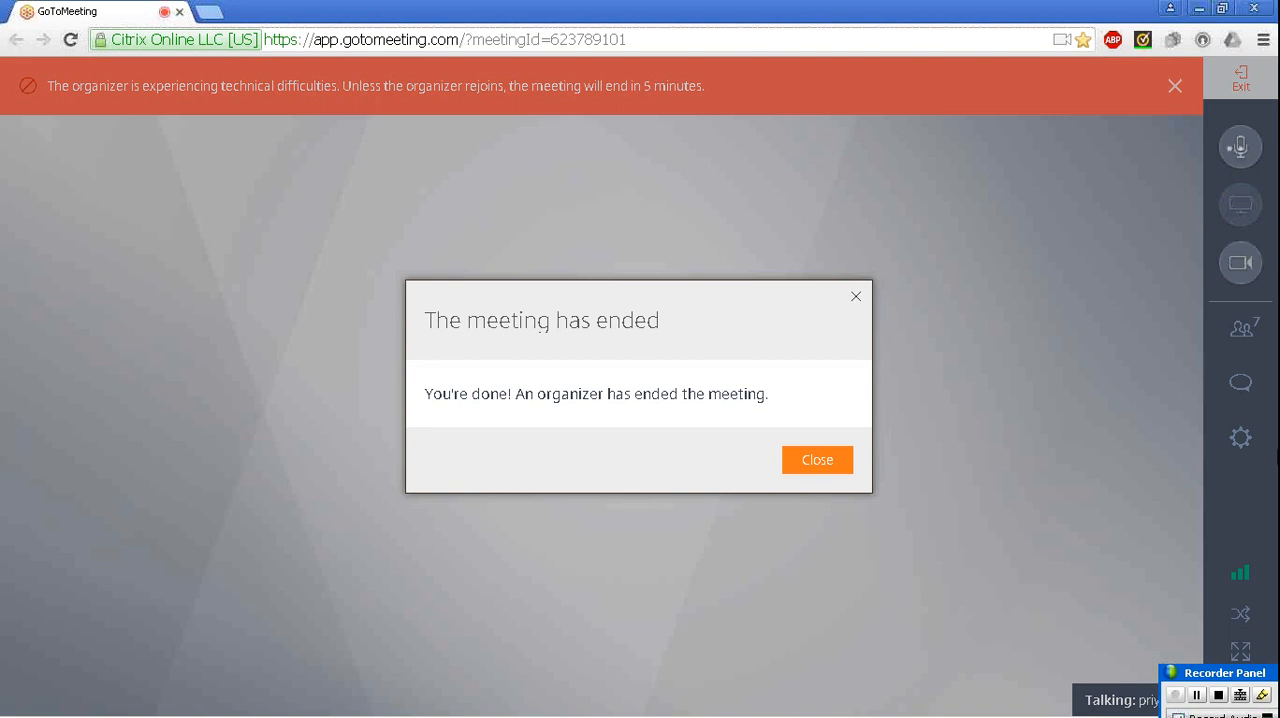
click(1197, 695)
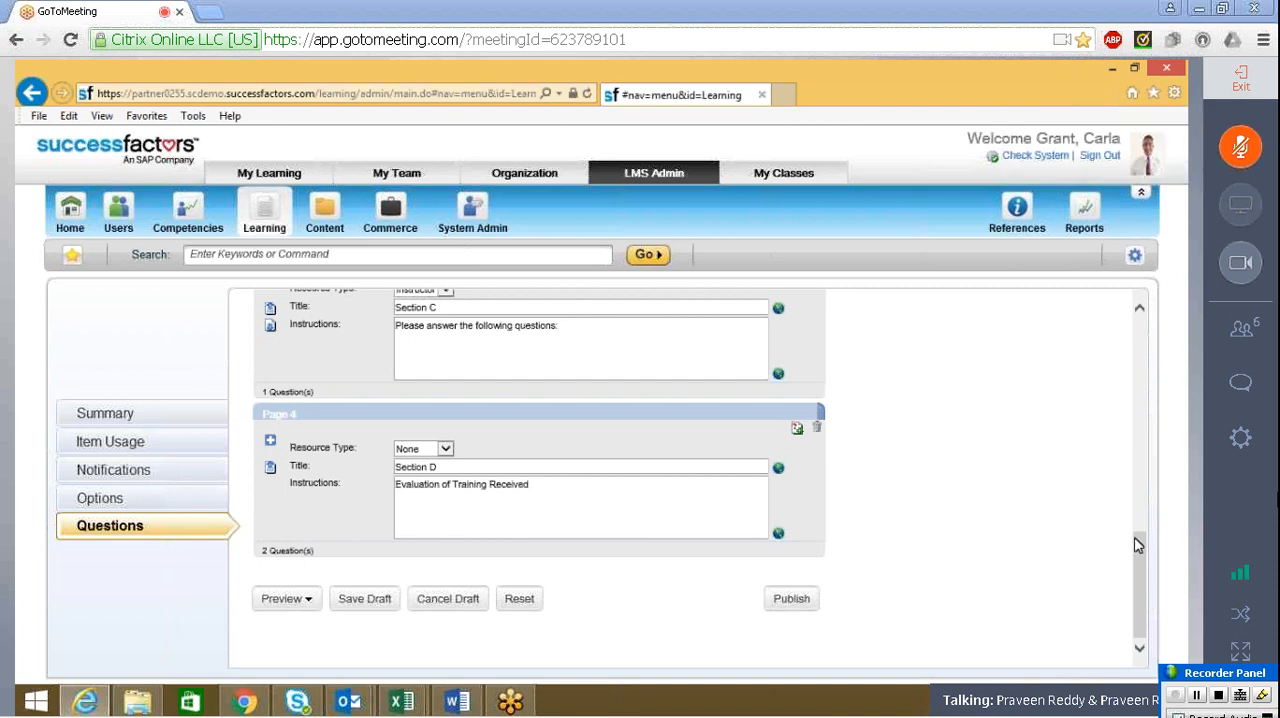
Check the question counts of the survey draft's pages and expand Section A on page 1 to review its questions
drag(1138, 545, 1140, 433)
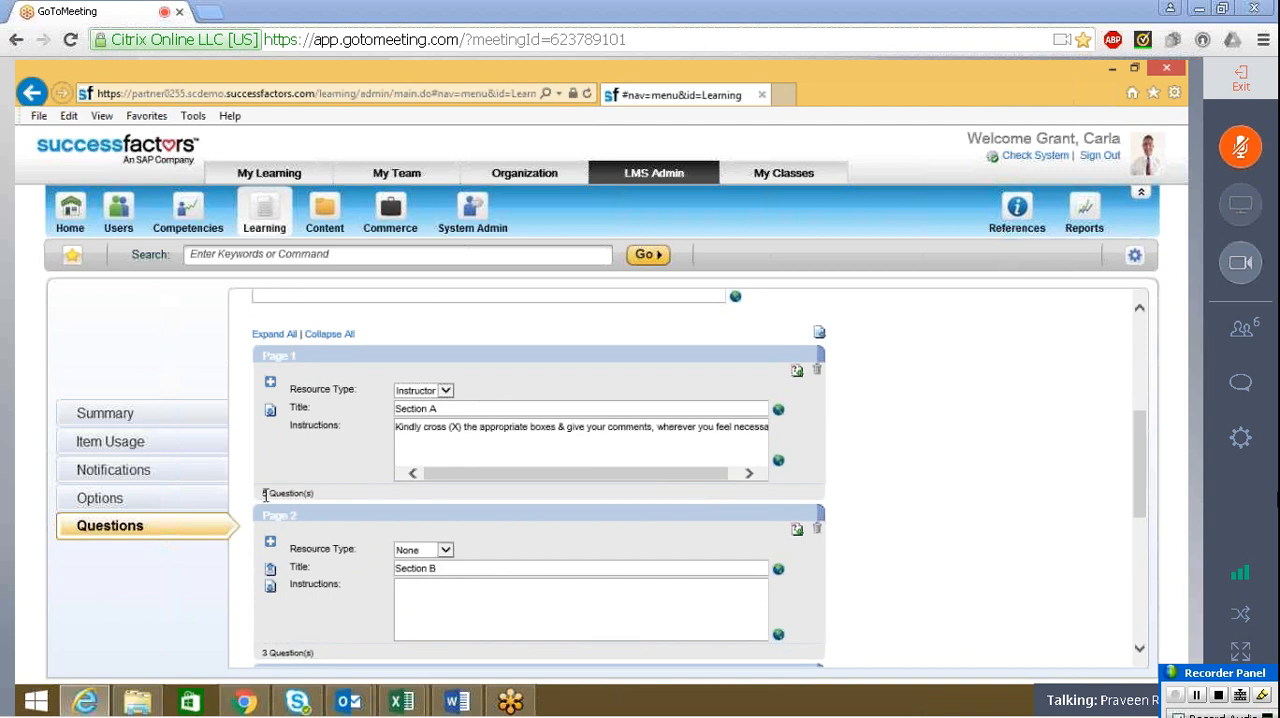
drag(264, 494, 312, 494)
drag(316, 654, 271, 654)
drag(323, 538, 273, 548)
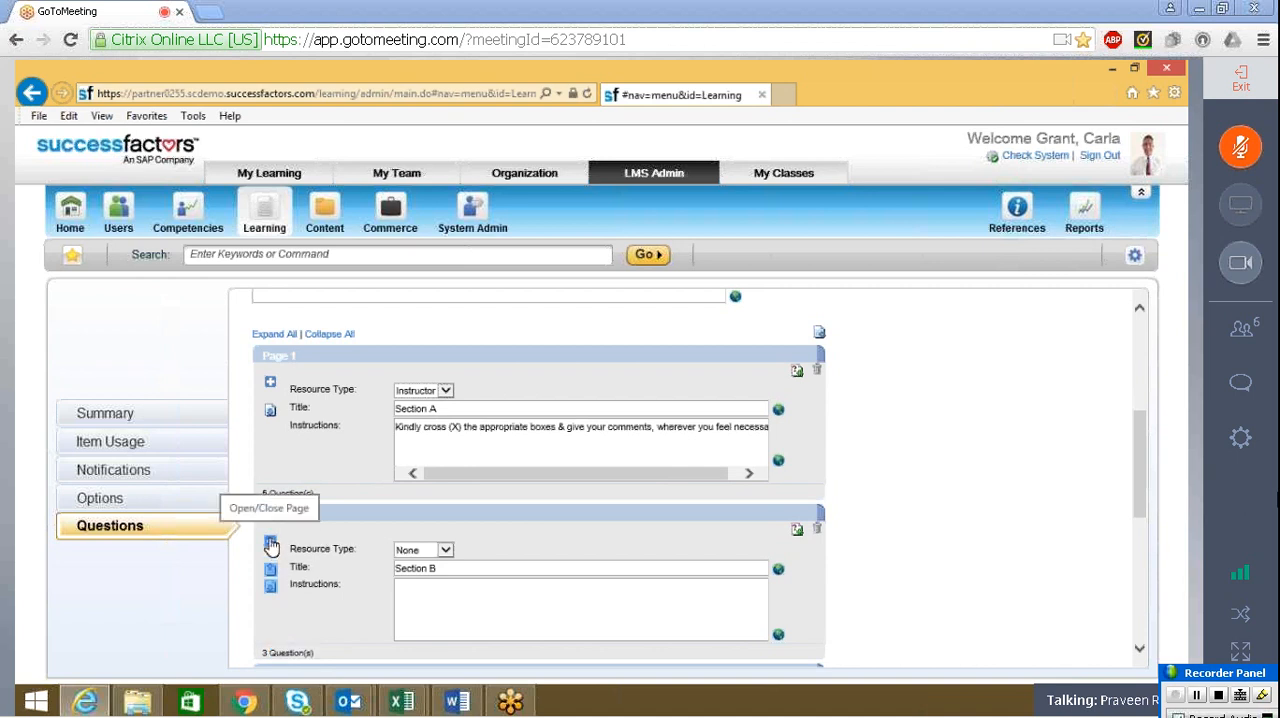
click(271, 545)
click(270, 381)
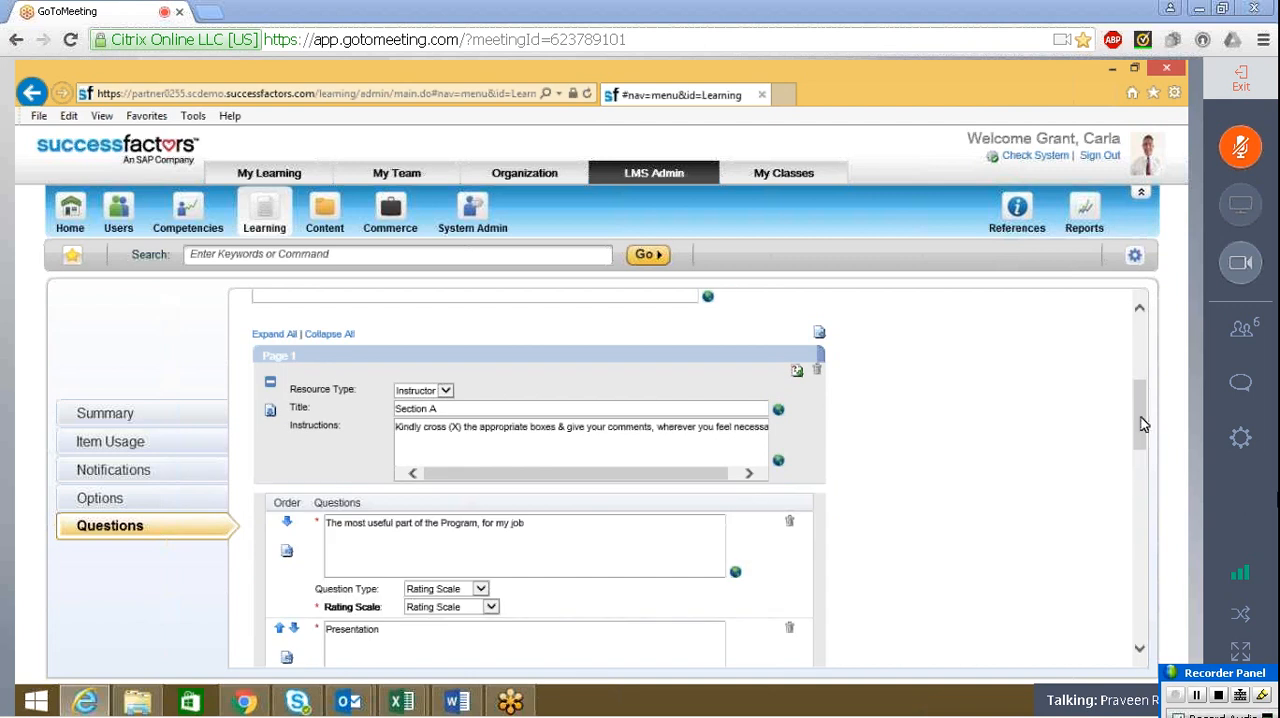
scroll(1145, 425, down, 3)
scroll(1160, 390, up, 5)
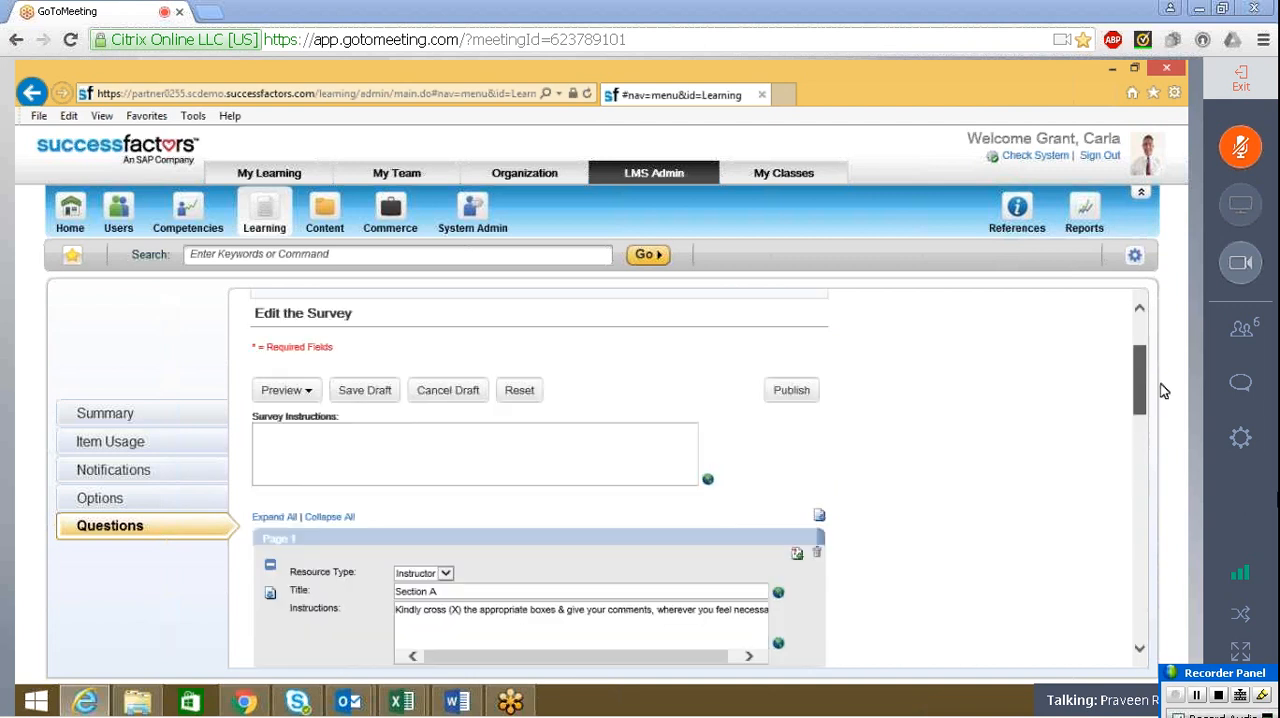
Preview the survey draft, check the rating questions of Section A and minimize the preview window
click(277, 394)
click(276, 429)
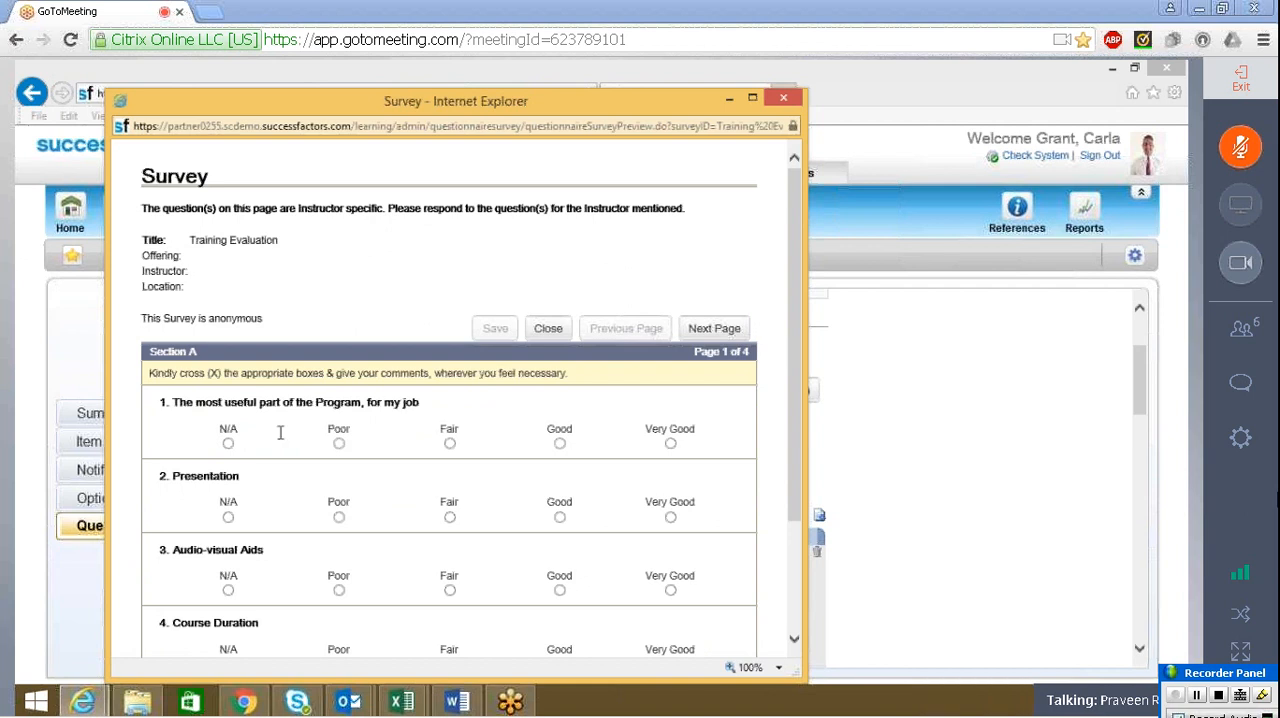
click(732, 102)
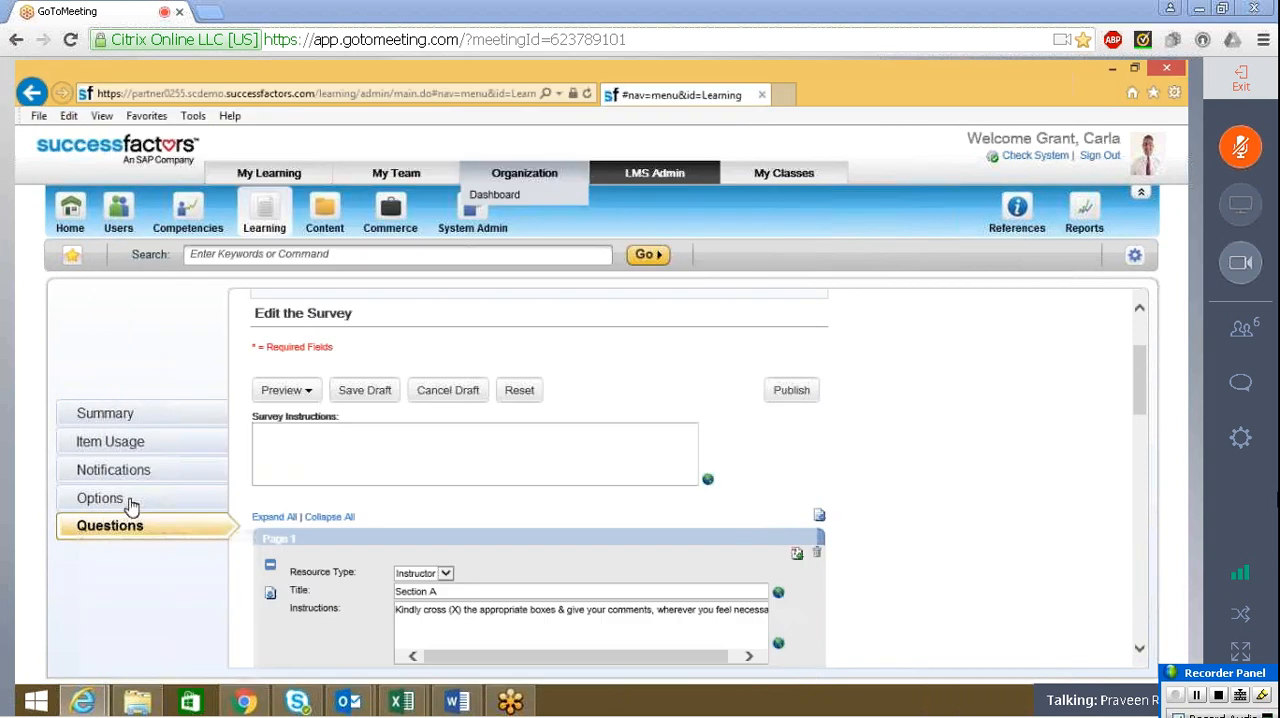
Apply the survey defaults with a comments field included for each question and return to the survey's questions
click(172, 499)
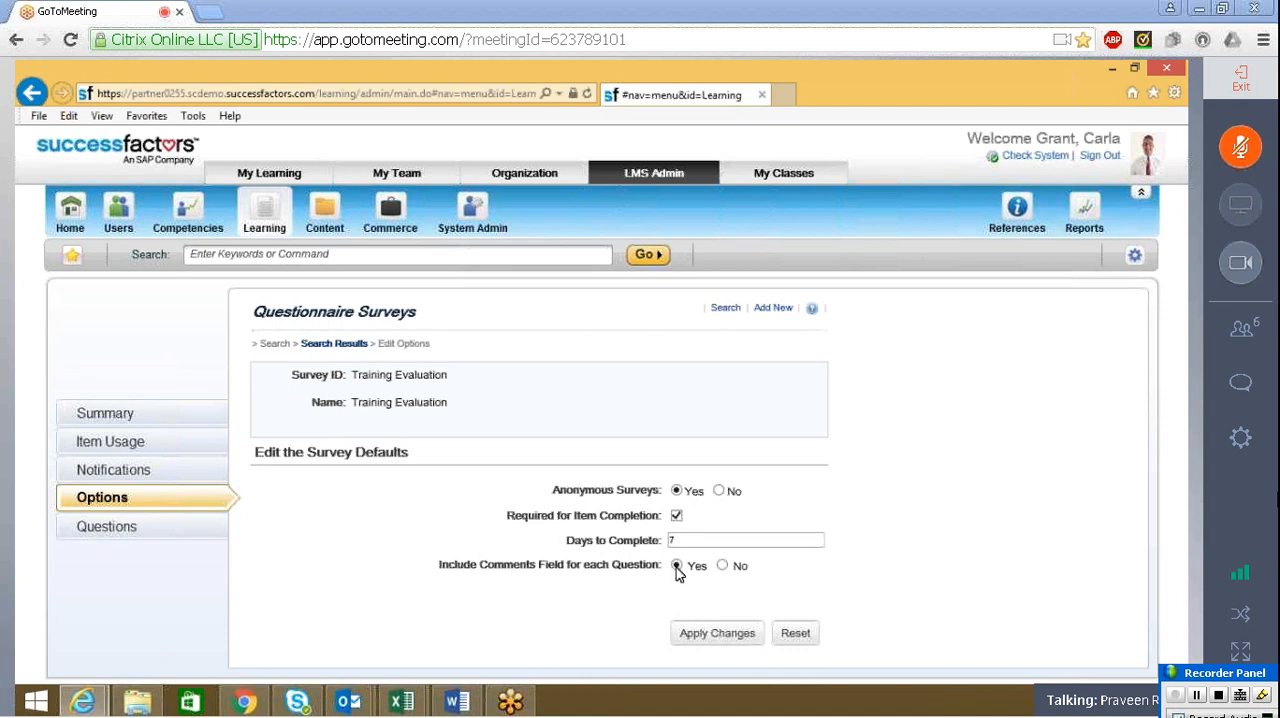
click(694, 538)
click(688, 635)
click(110, 527)
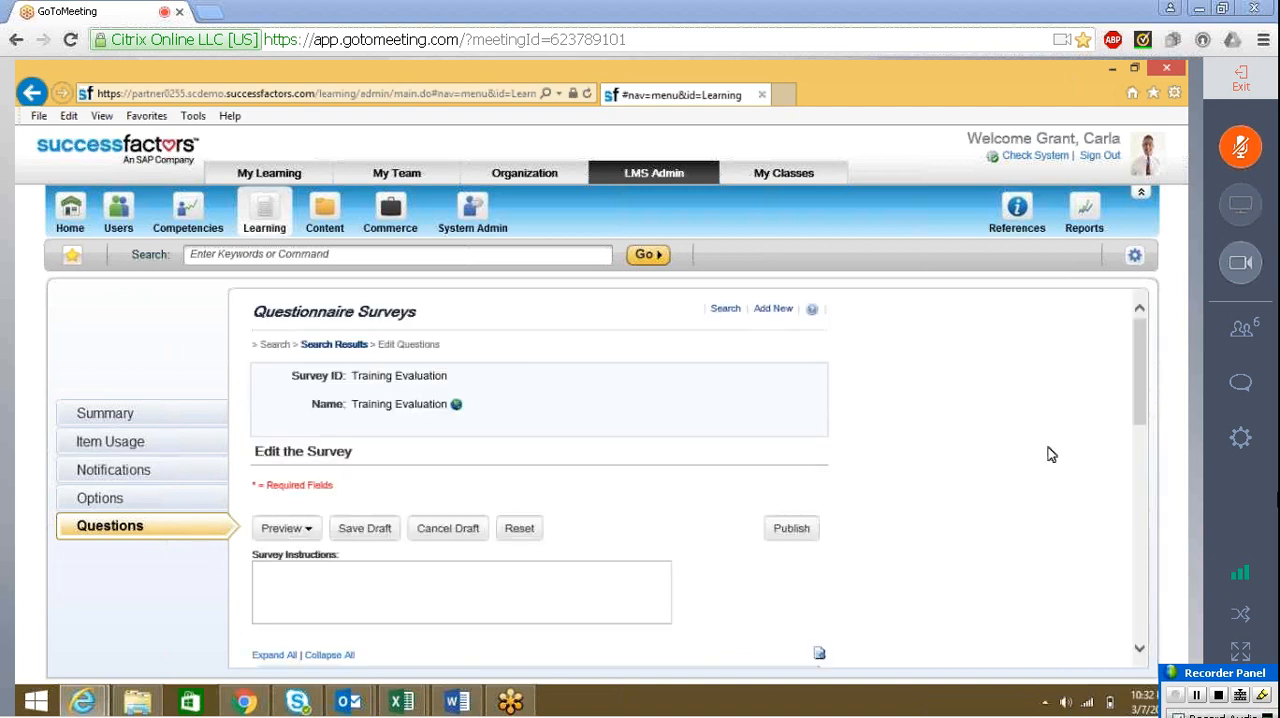
Expand Section C on page 3 and check its recommendation question, question type and answer choices
drag(1144, 402, 1138, 465)
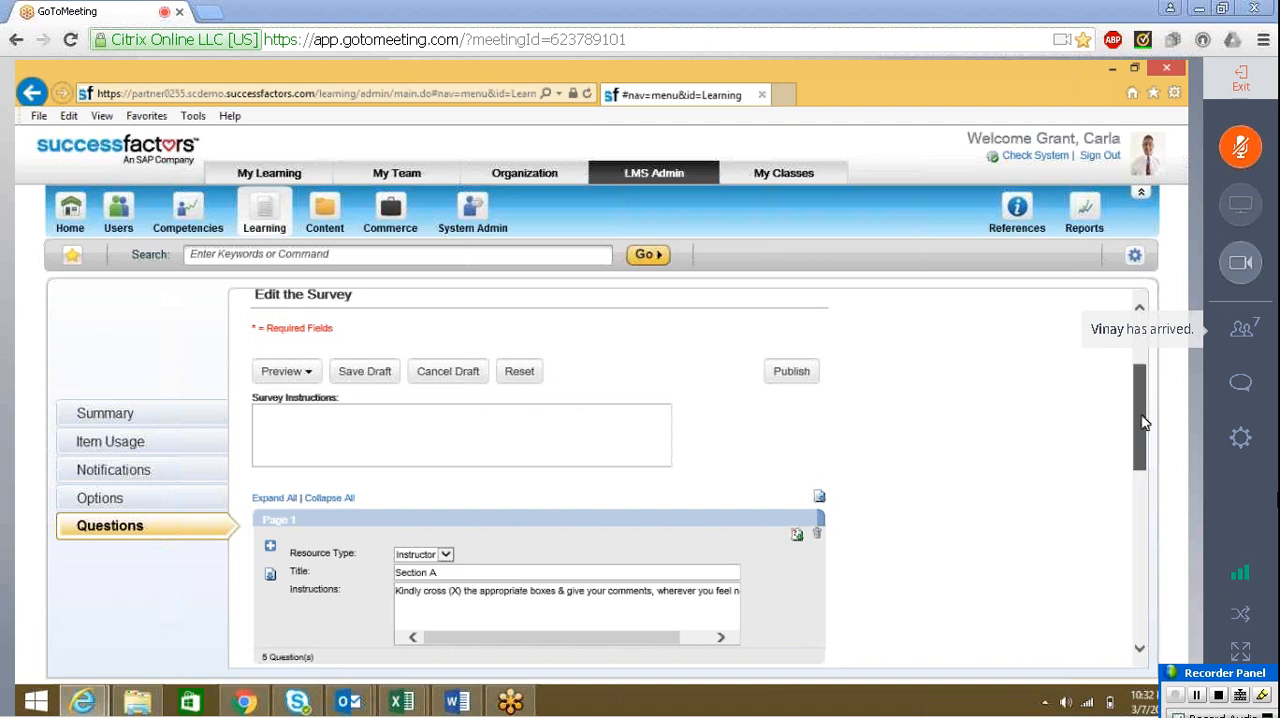
drag(1146, 423, 1149, 538)
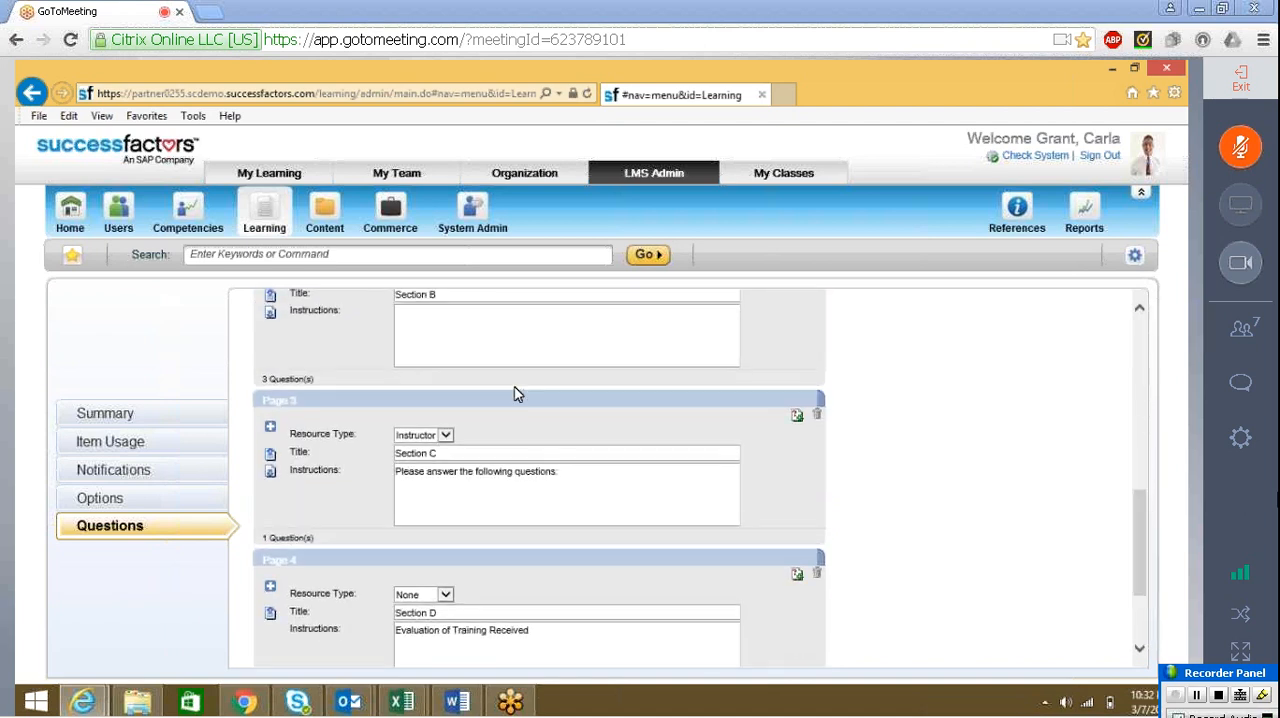
click(270, 428)
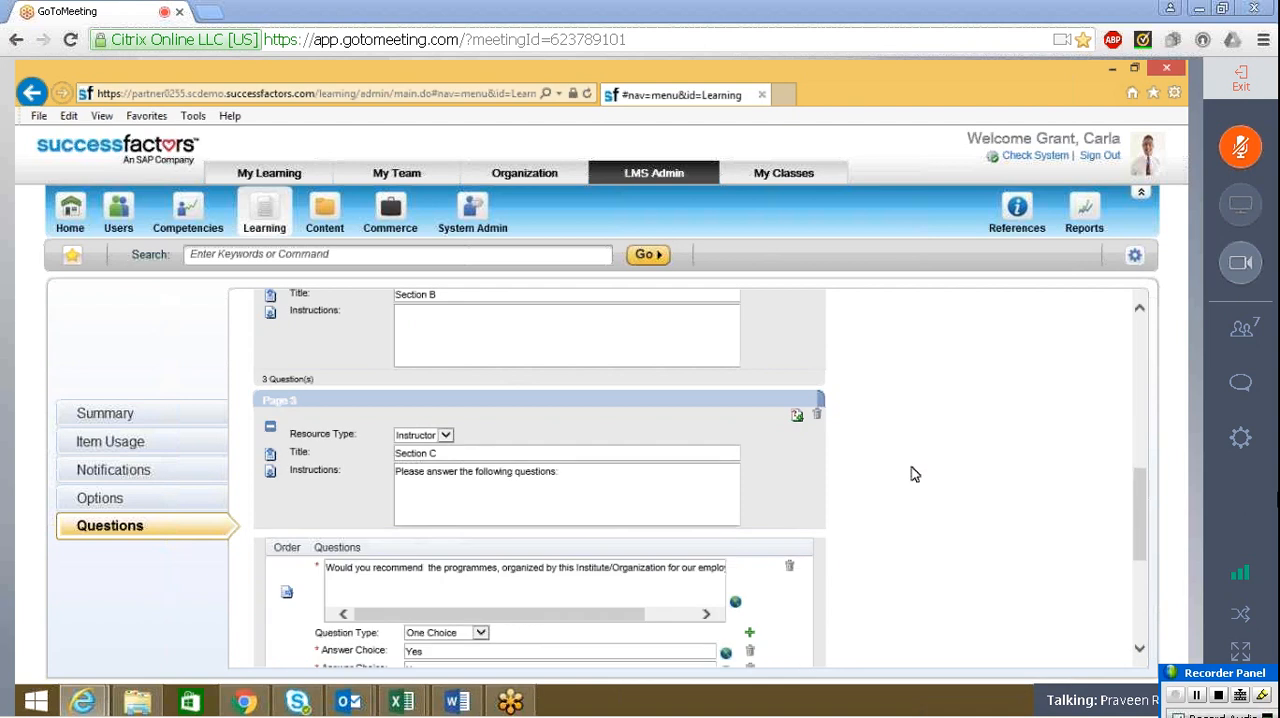
drag(1143, 492, 1147, 538)
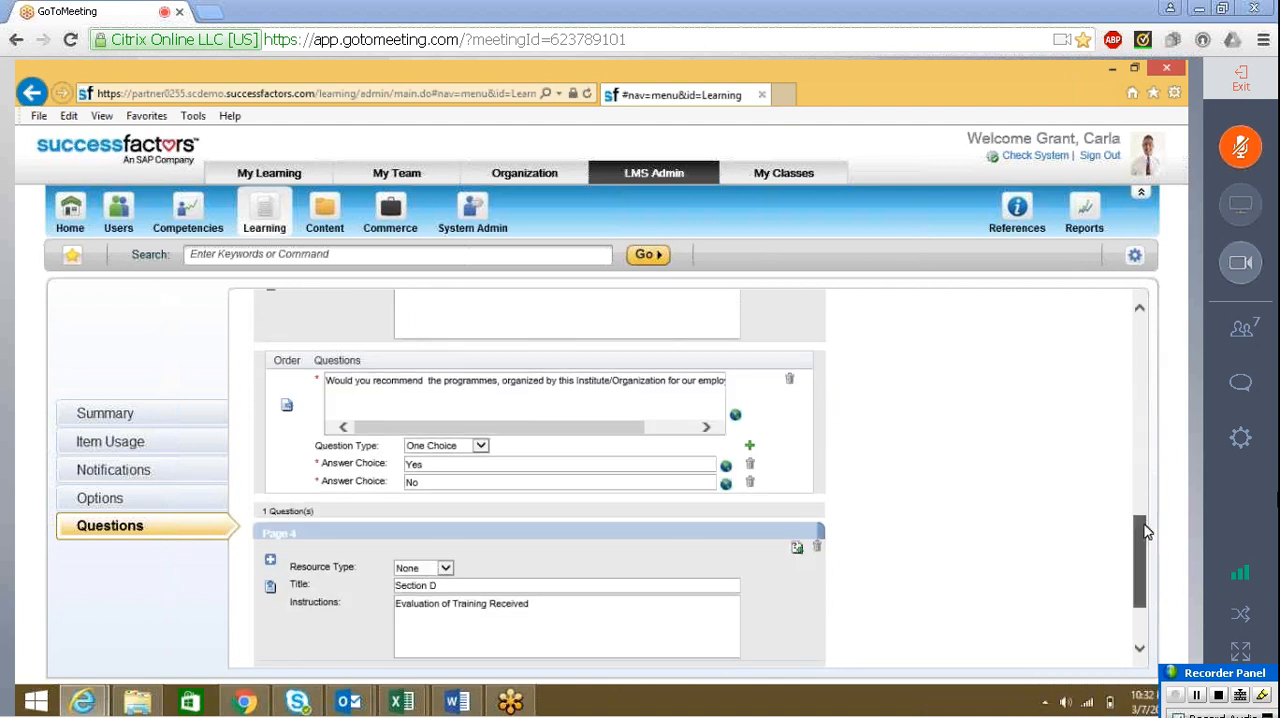
drag(1147, 532, 1150, 437)
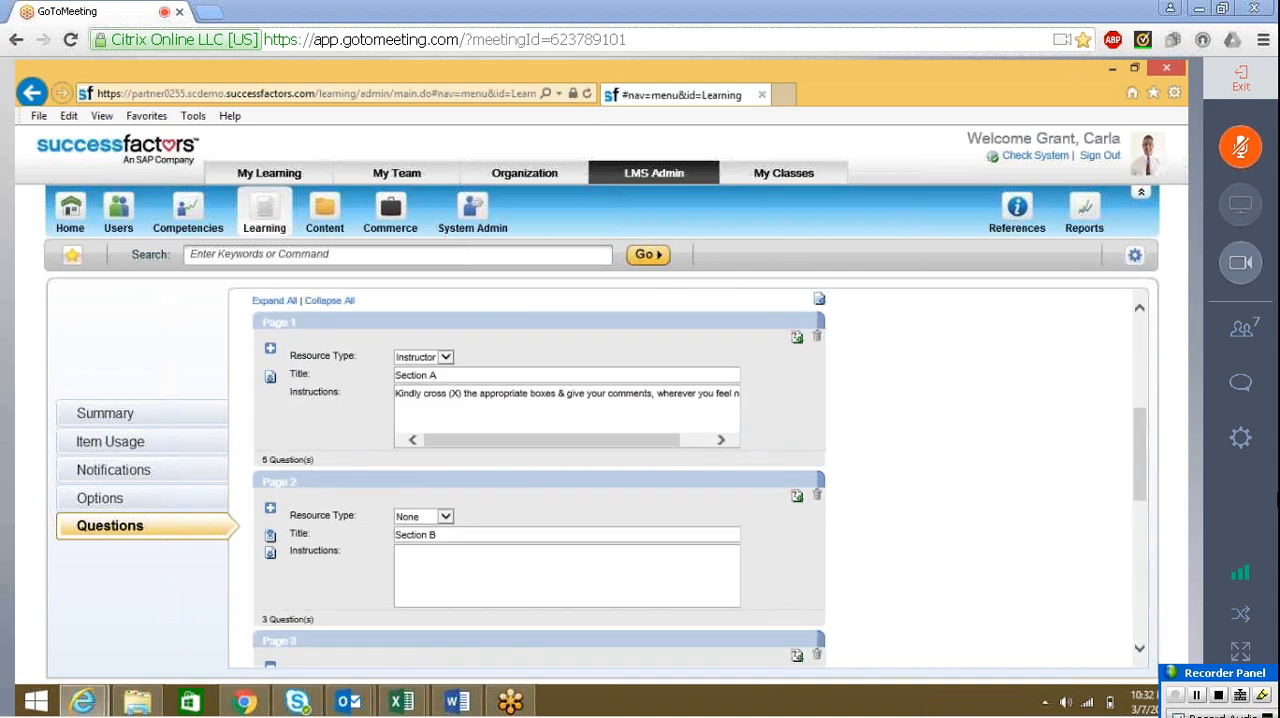
Delete the question "The most useful part of the Program, for my job" from Section A and save the survey draft
click(270, 350)
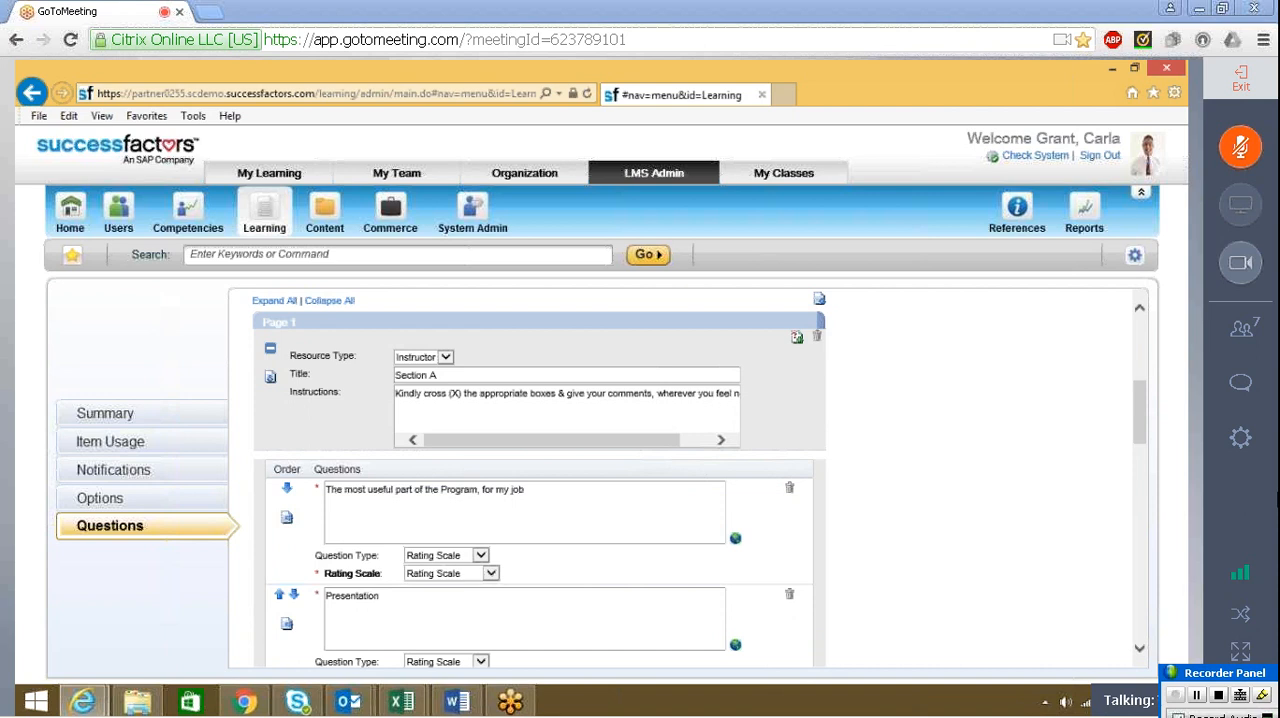
drag(1138, 406, 1143, 417)
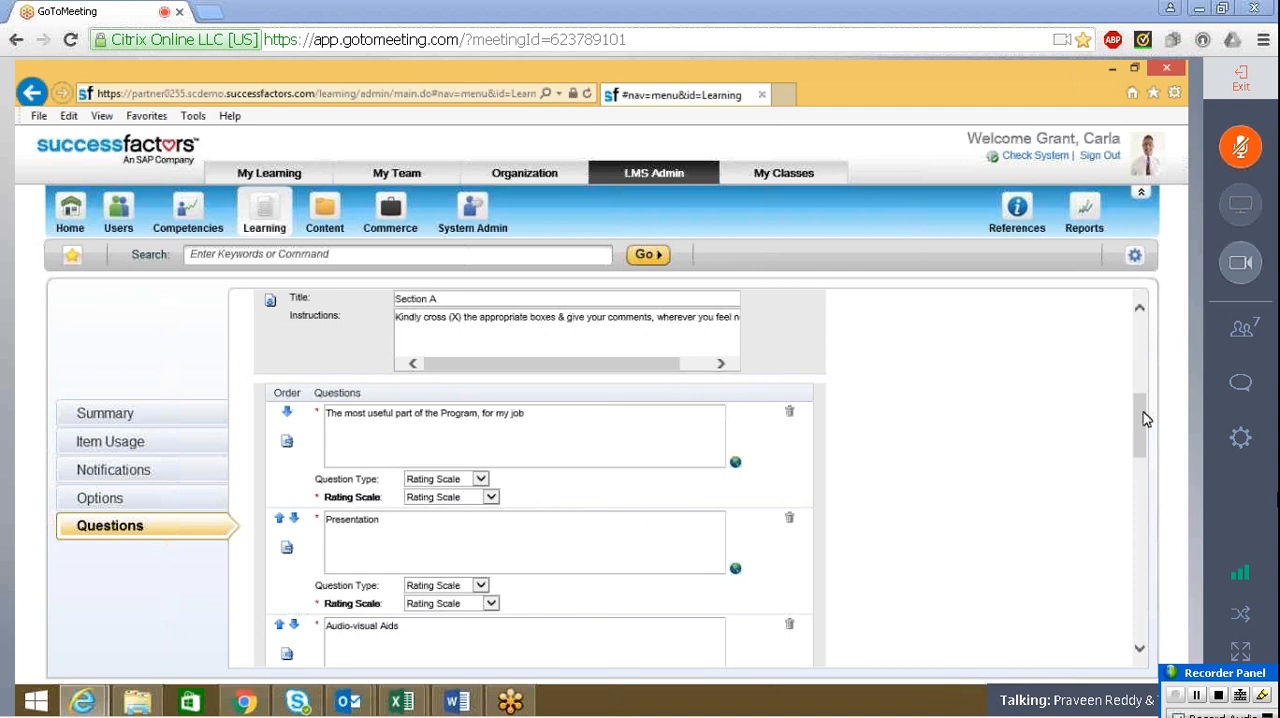
drag(1143, 412, 1143, 409)
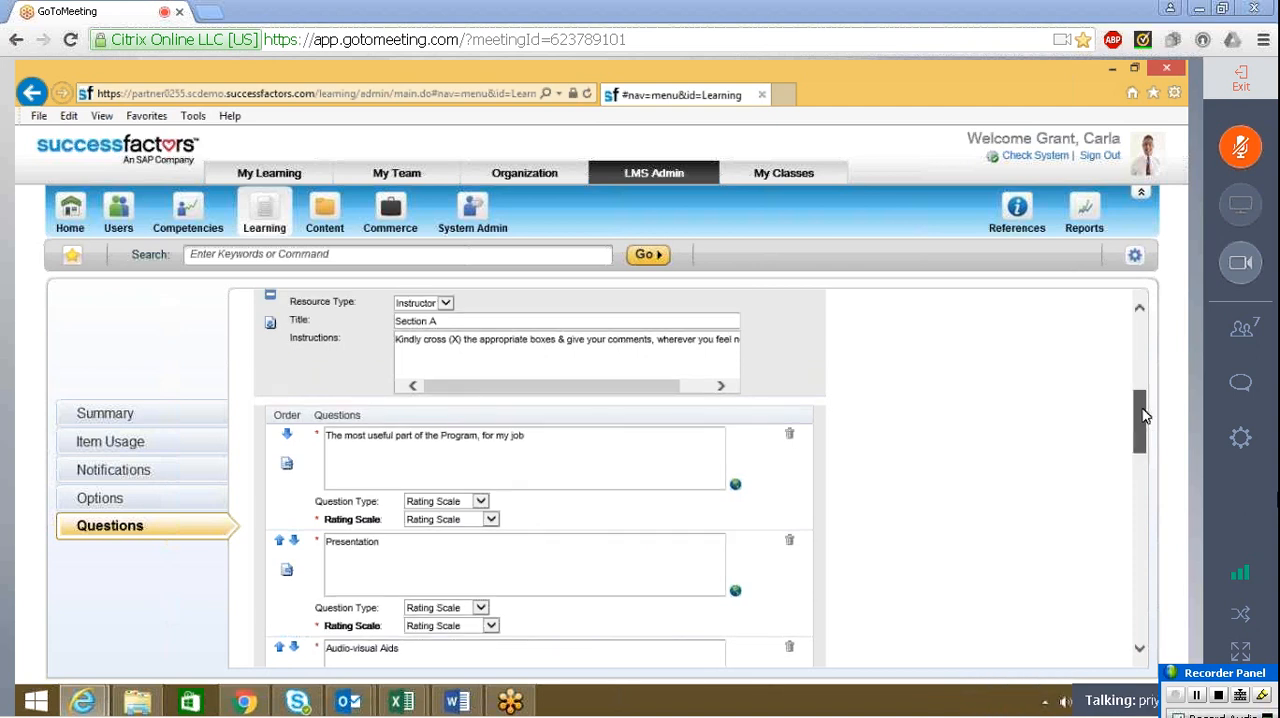
mouse_move(1145, 416)
mouse_down()
mouse_move(1143, 401)
mouse_move(1145, 484)
mouse_move(1142, 414)
mouse_up()
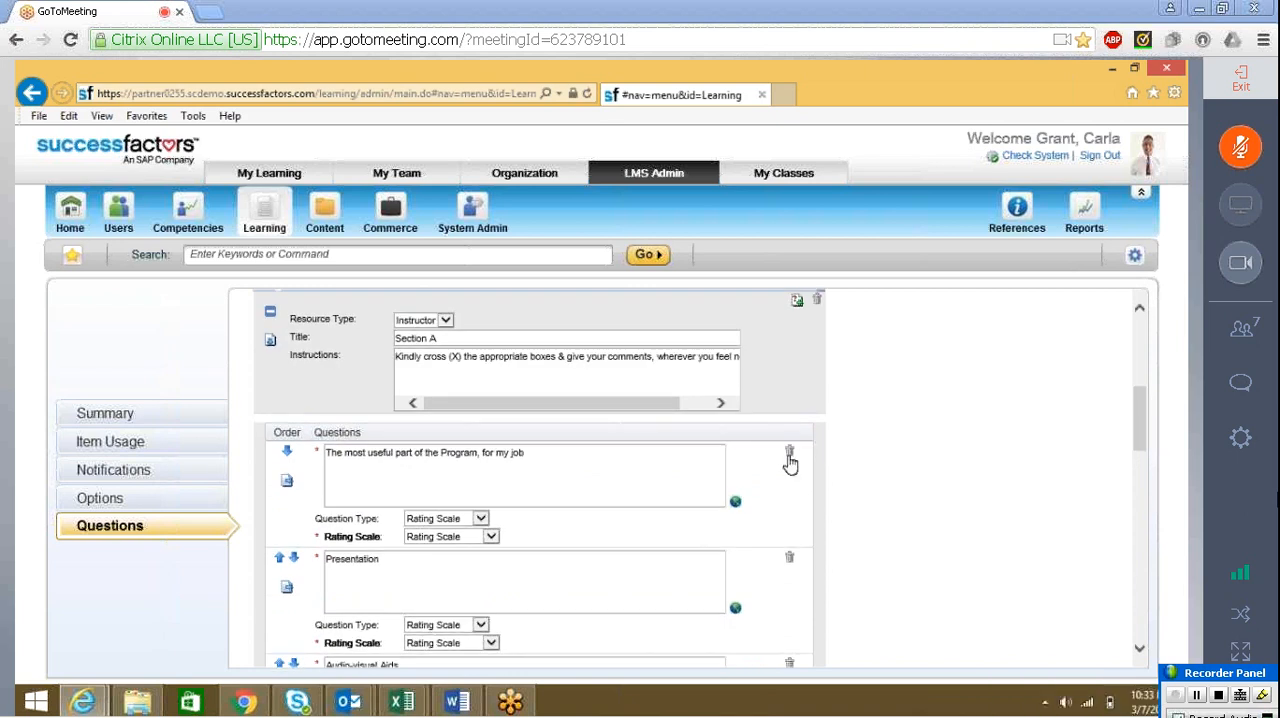
click(792, 453)
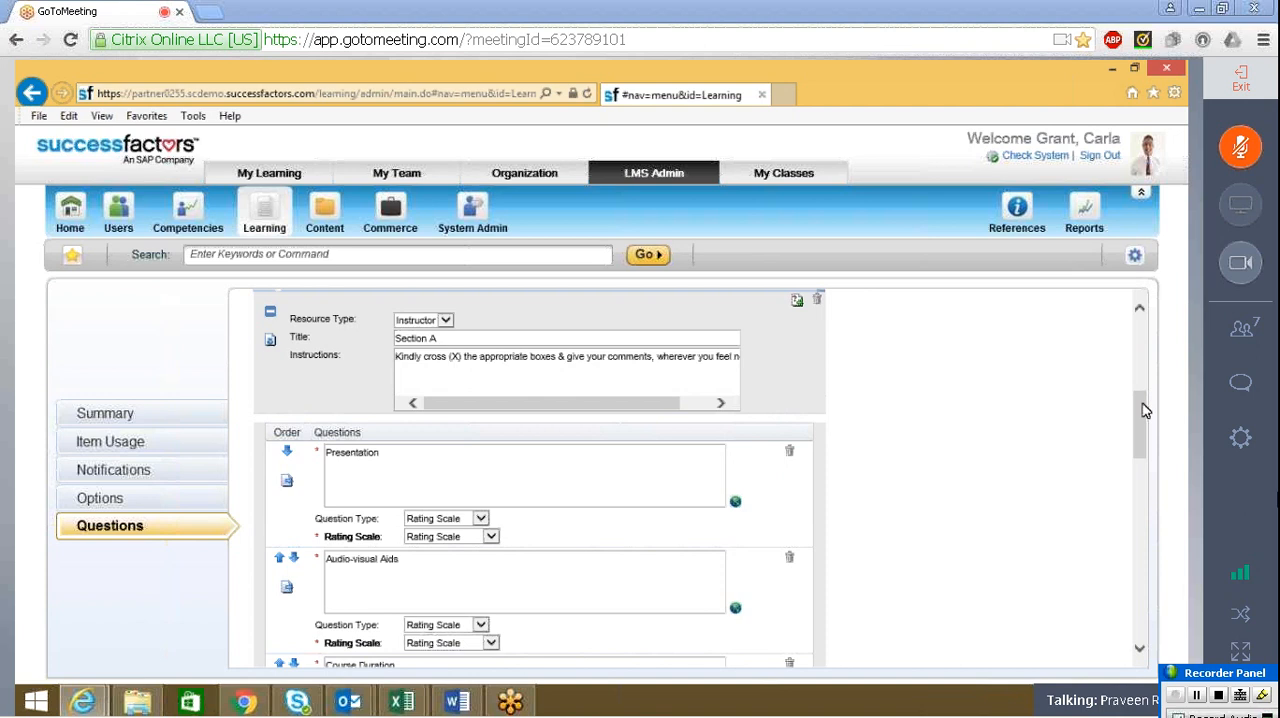
drag(1145, 410, 1138, 594)
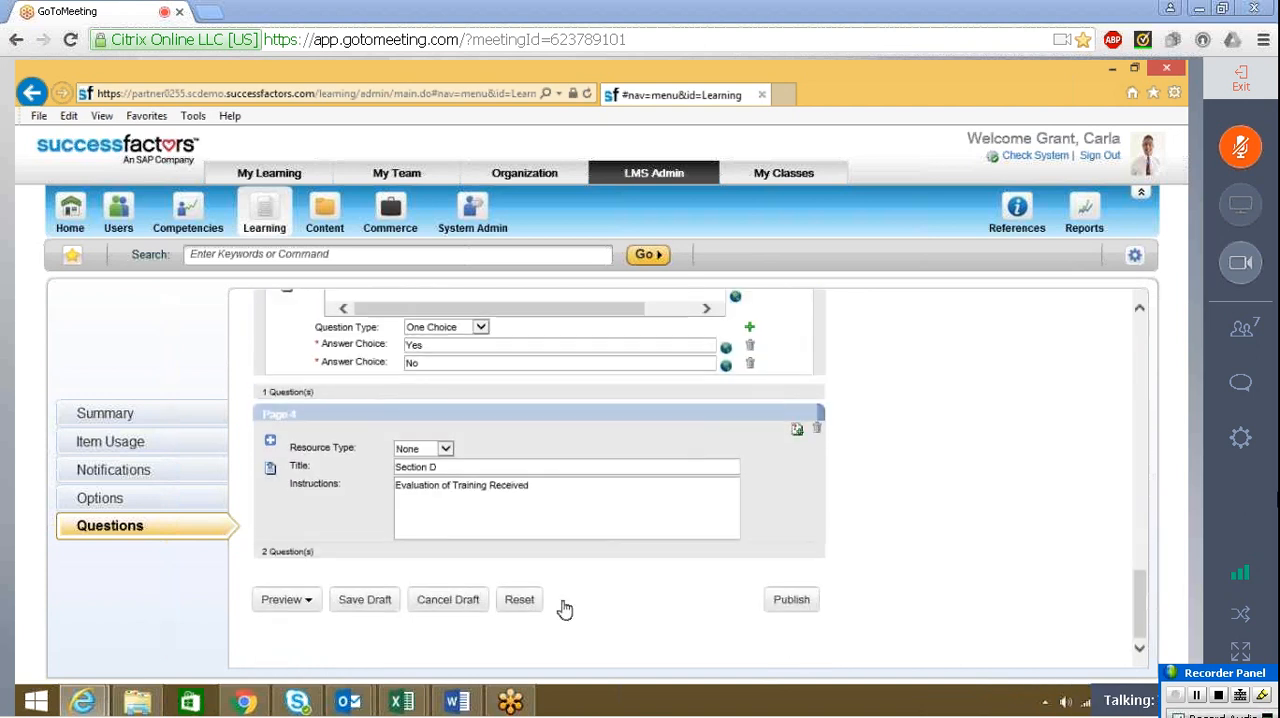
click(355, 606)
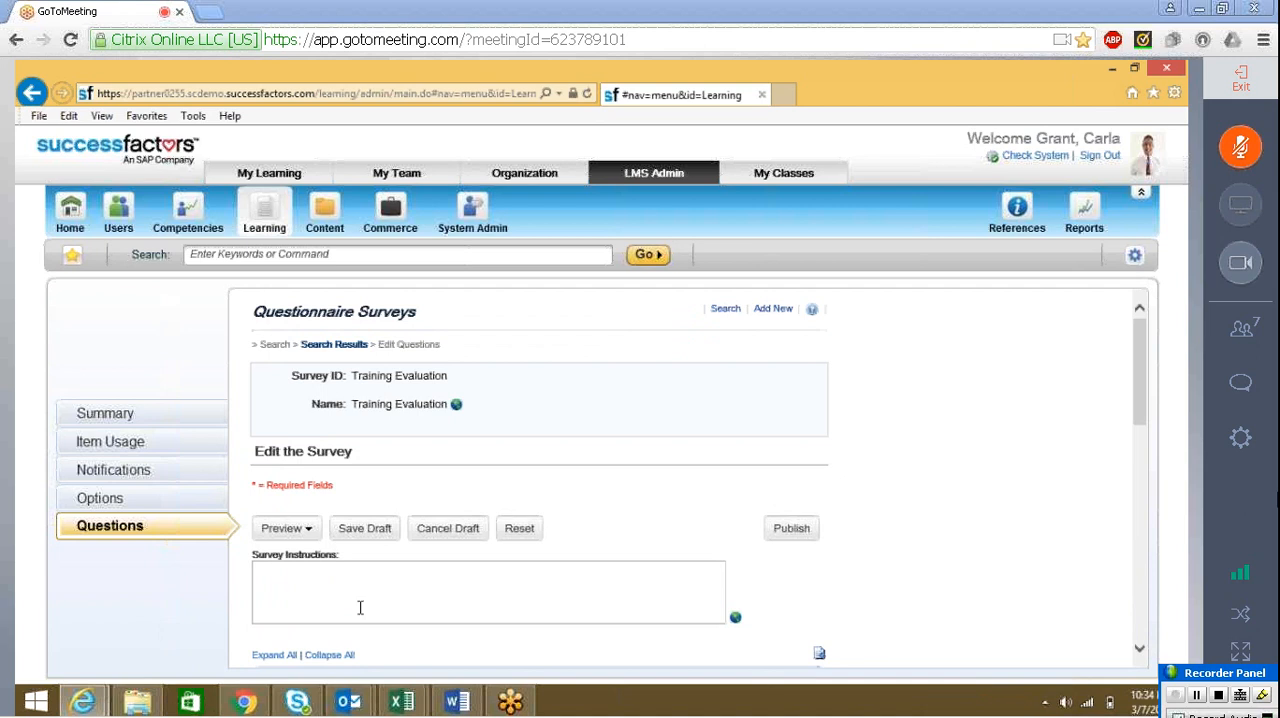
Open the draft preview, check the questions of Section A and close the preview window
click(300, 529)
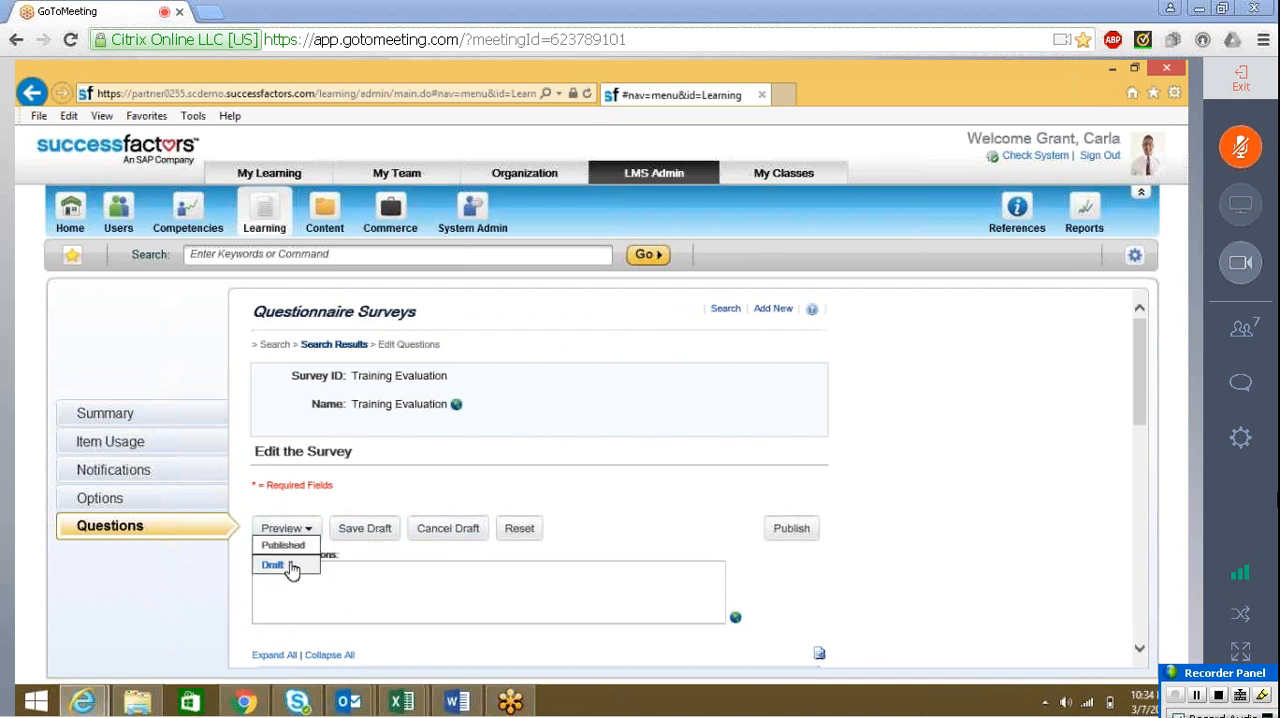
click(290, 566)
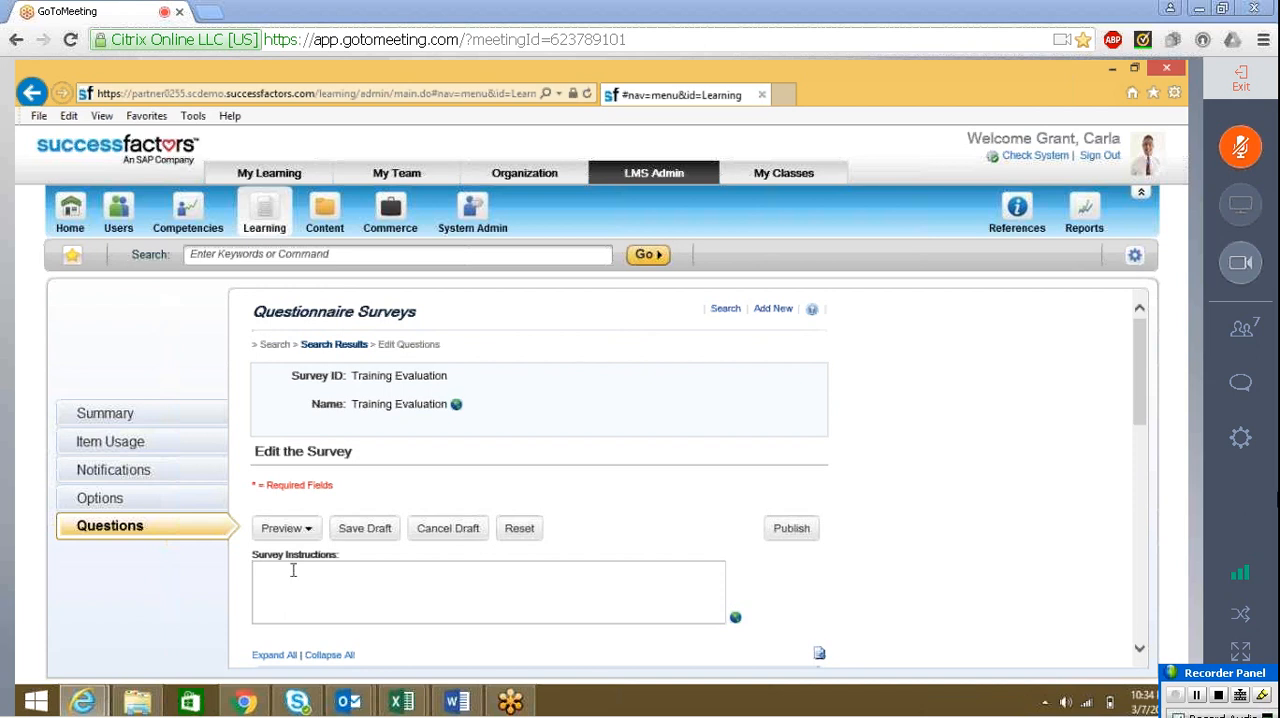
mouse_move(97, 700)
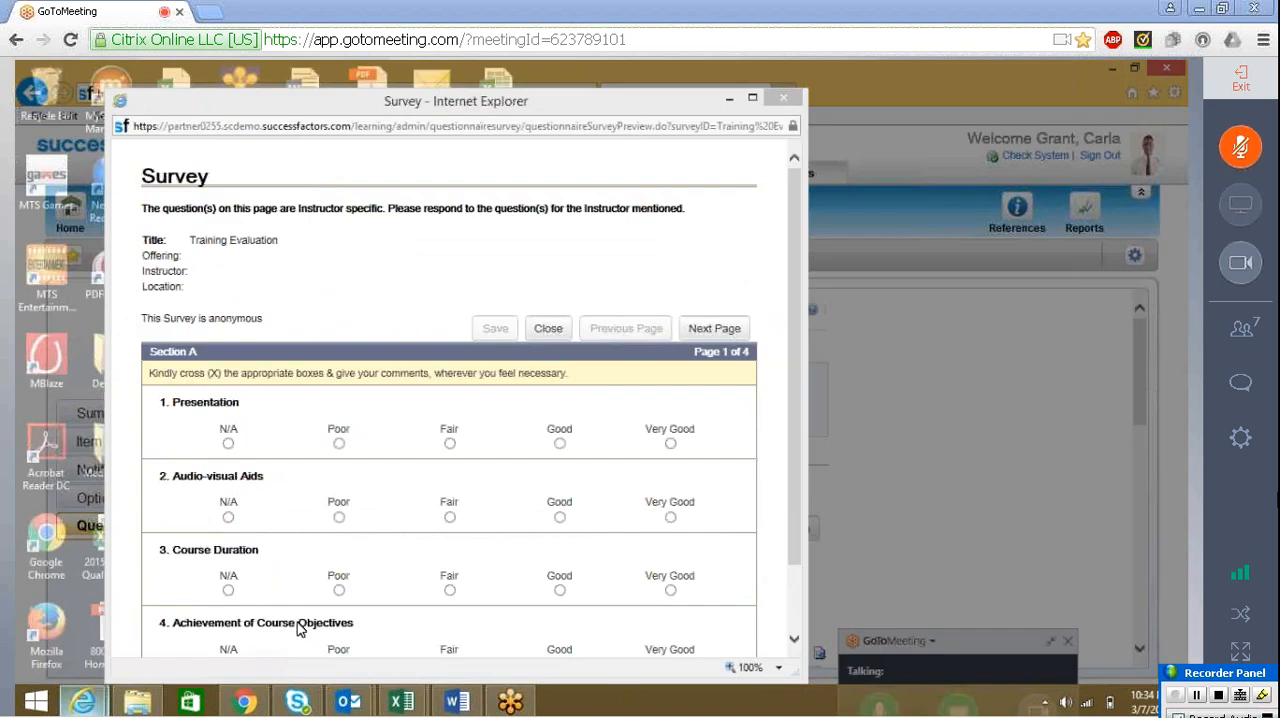
click(300, 626)
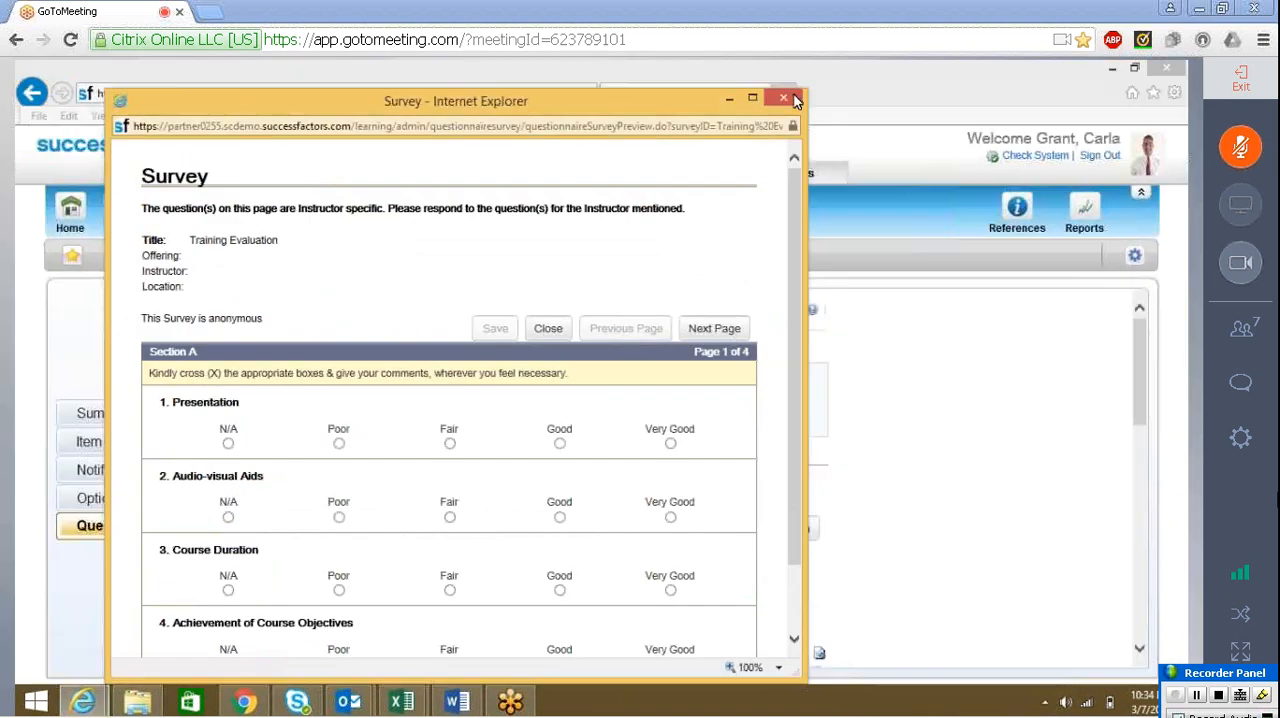
click(785, 99)
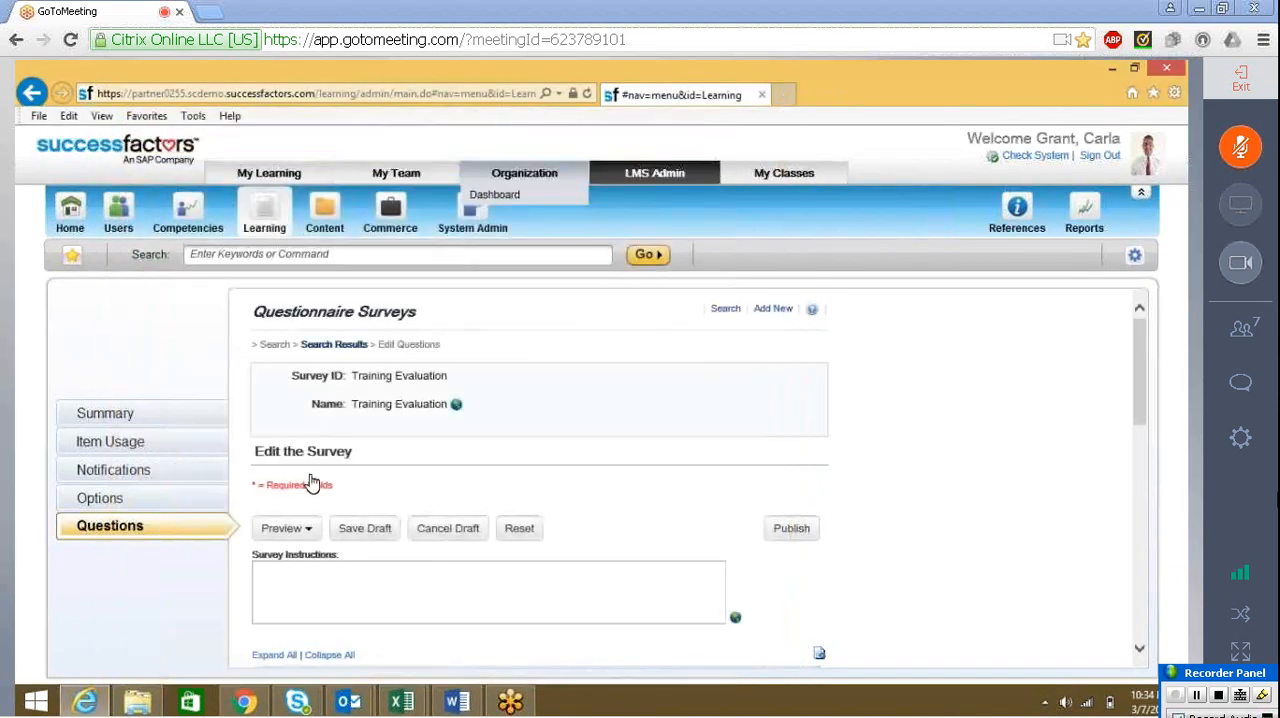
Reopen the draft preview and page from Section A through Section B to the following page
click(284, 528)
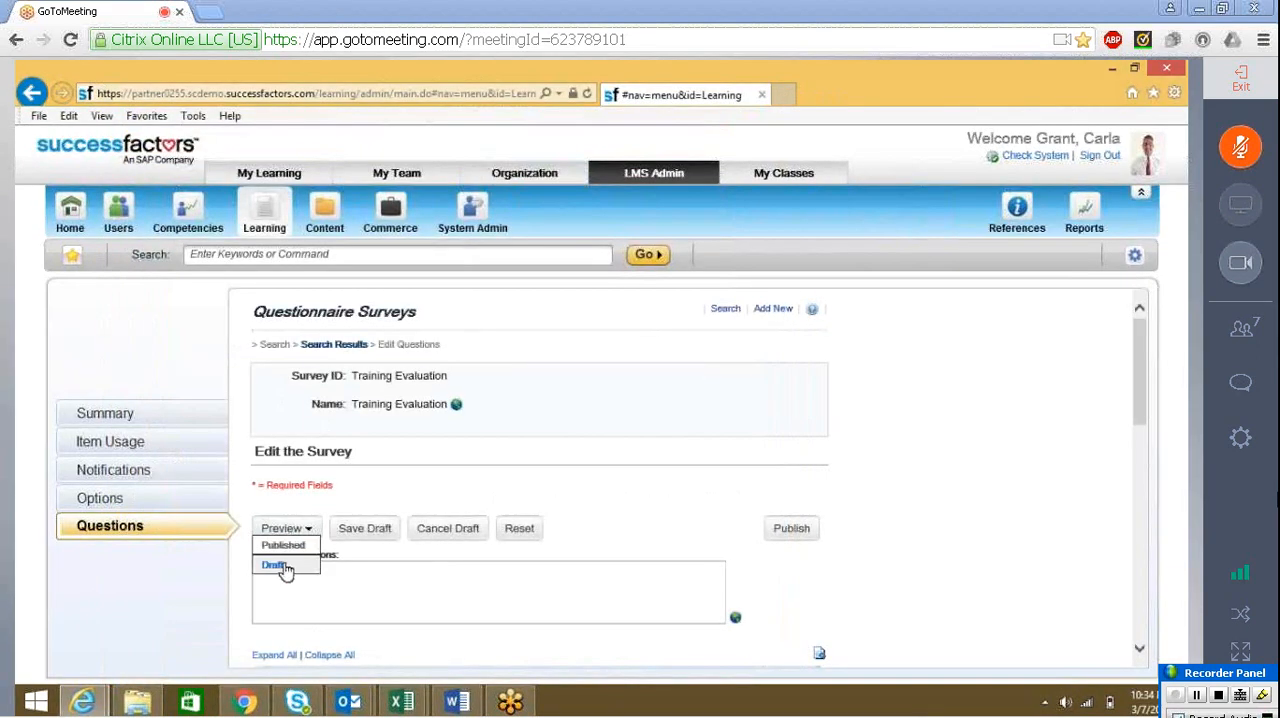
click(279, 566)
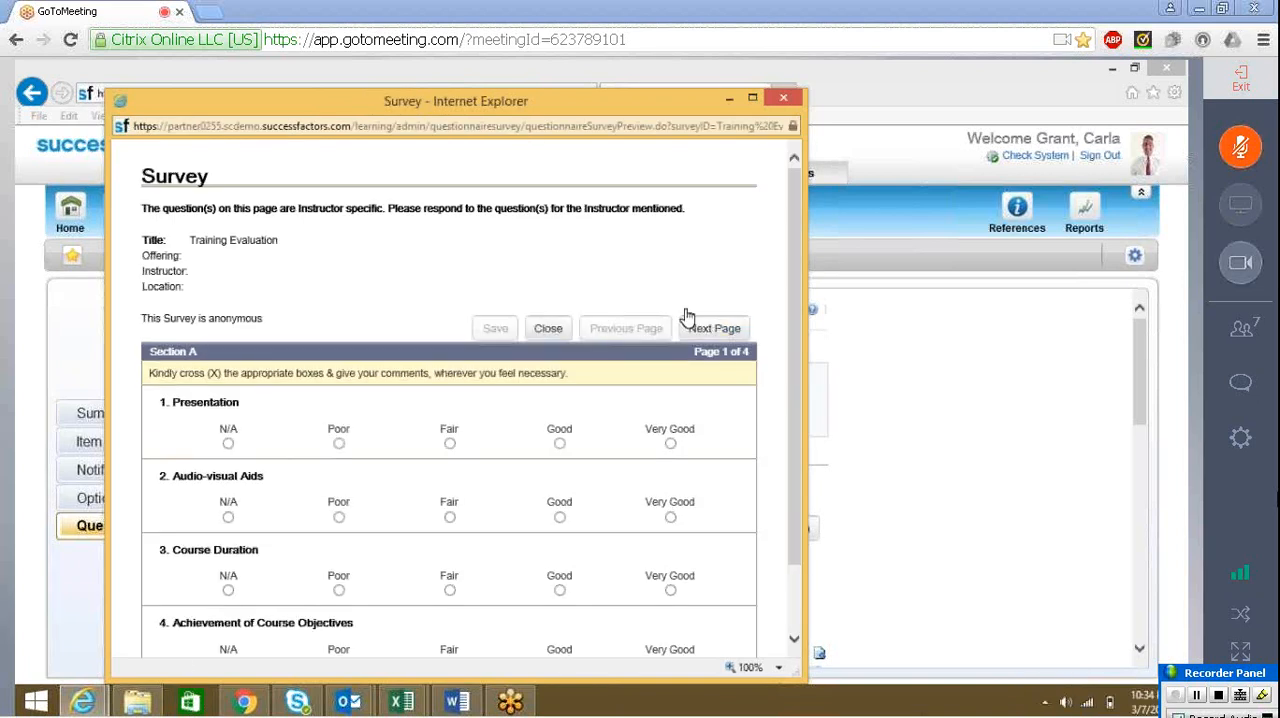
click(684, 334)
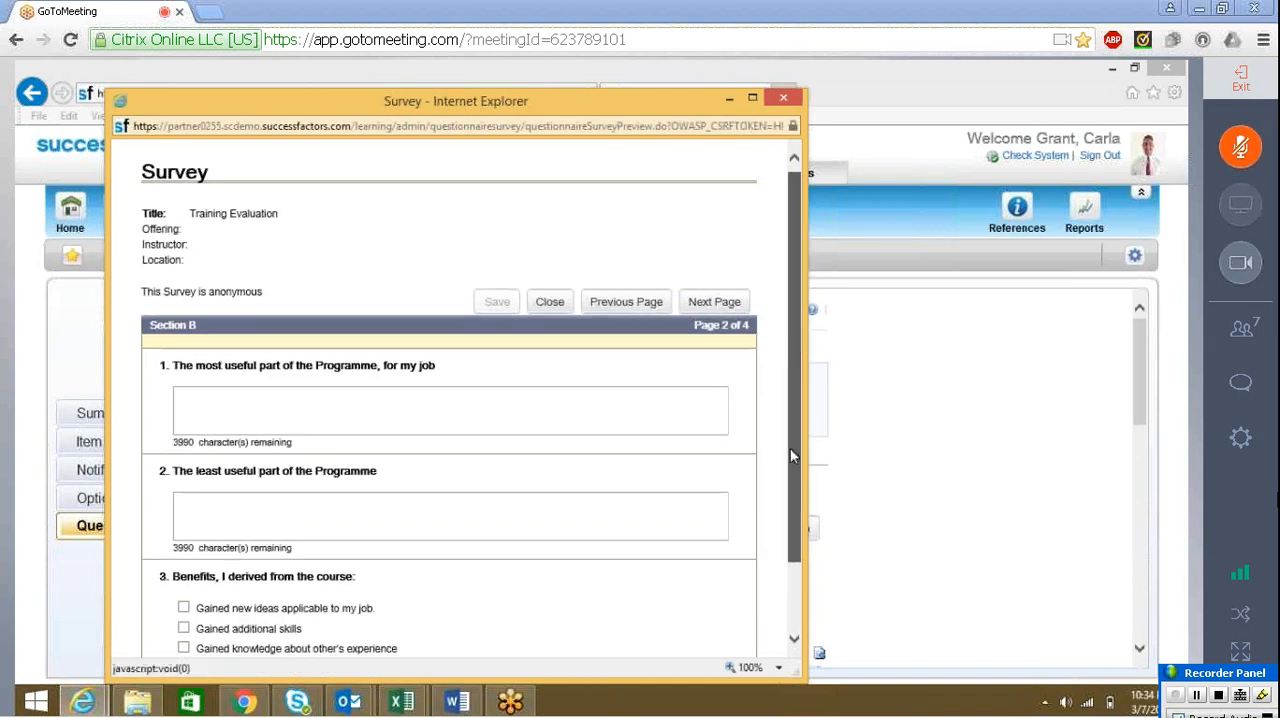
scroll(700, 541, down, 2)
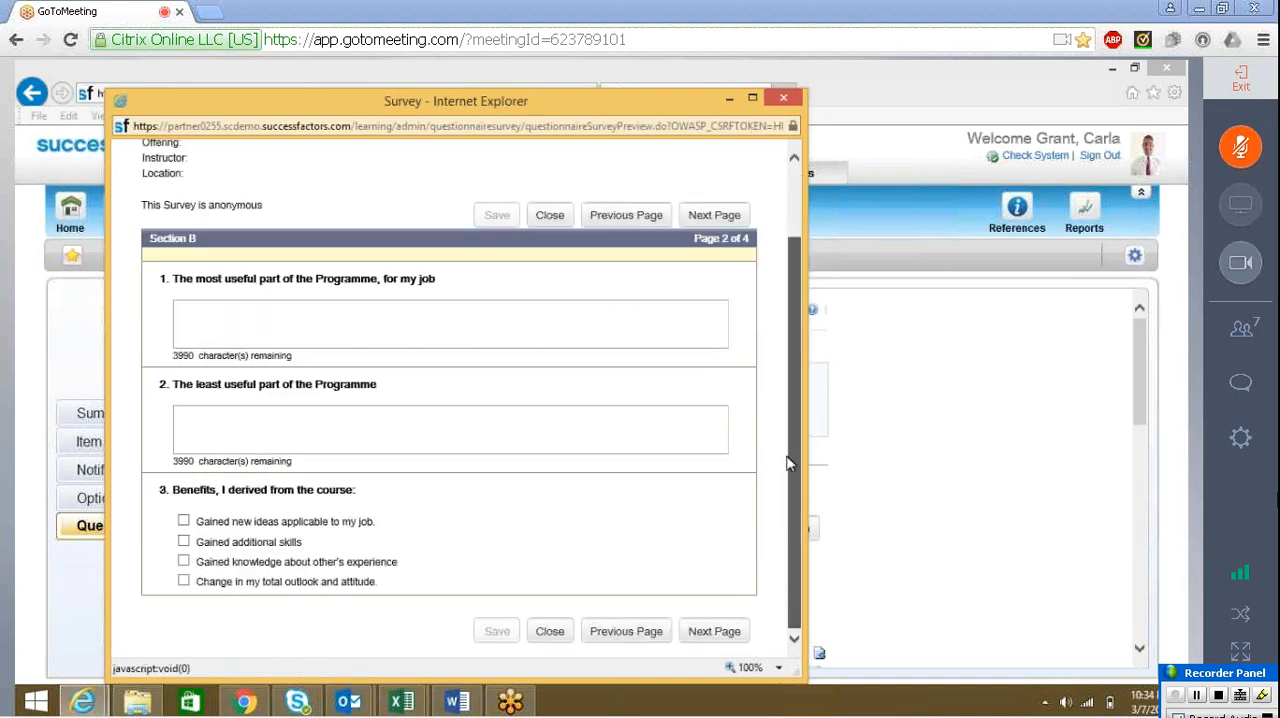
click(702, 633)
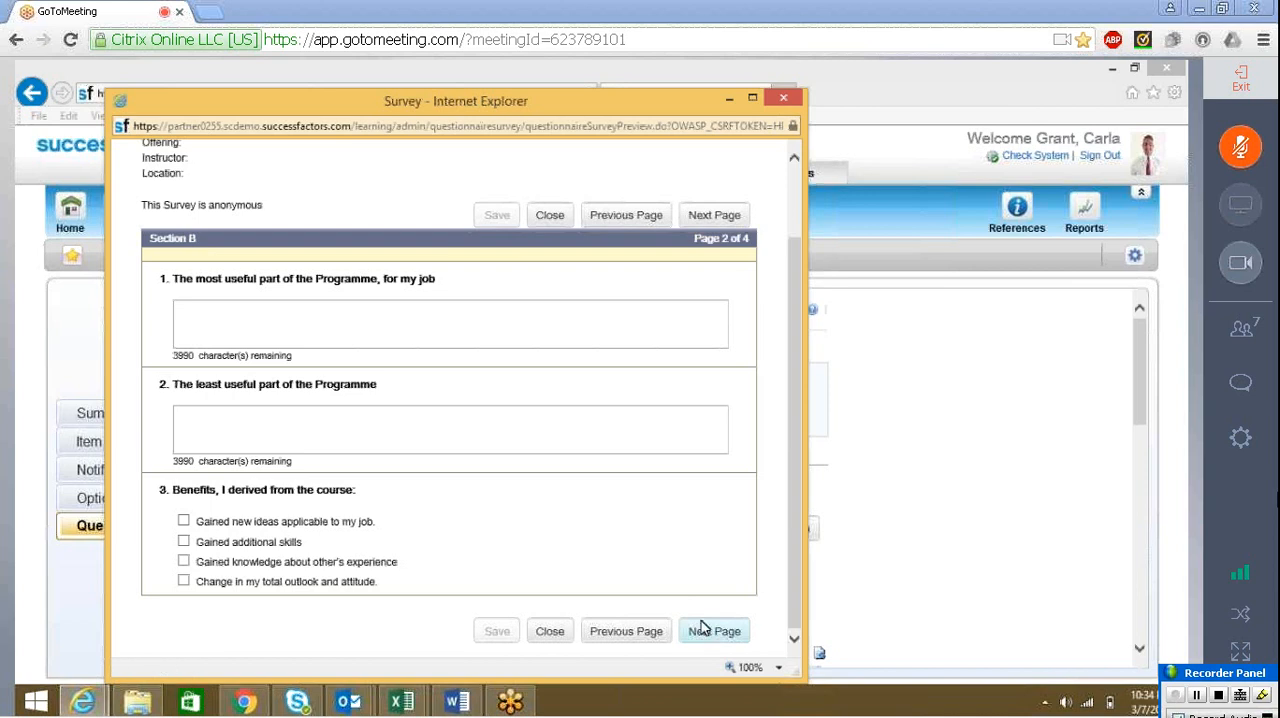
Close the draft preview, publish the Training Evaluation survey and check its published pages
click(785, 100)
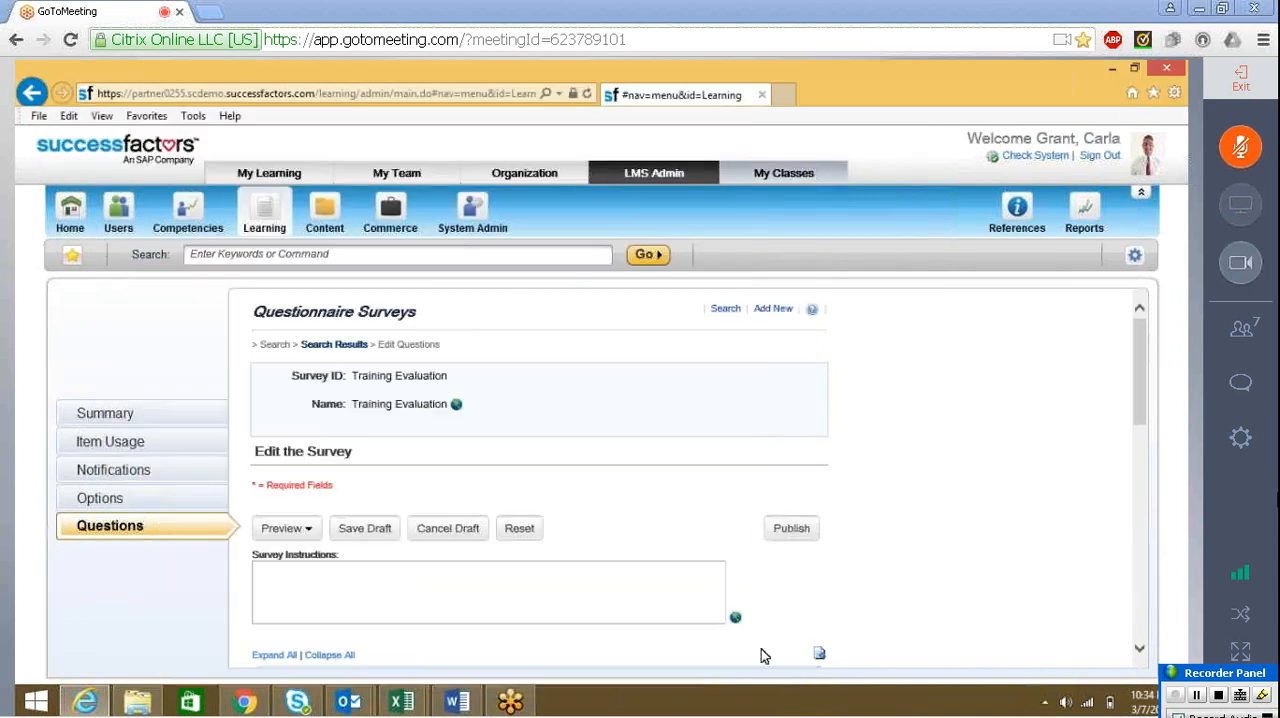
click(790, 529)
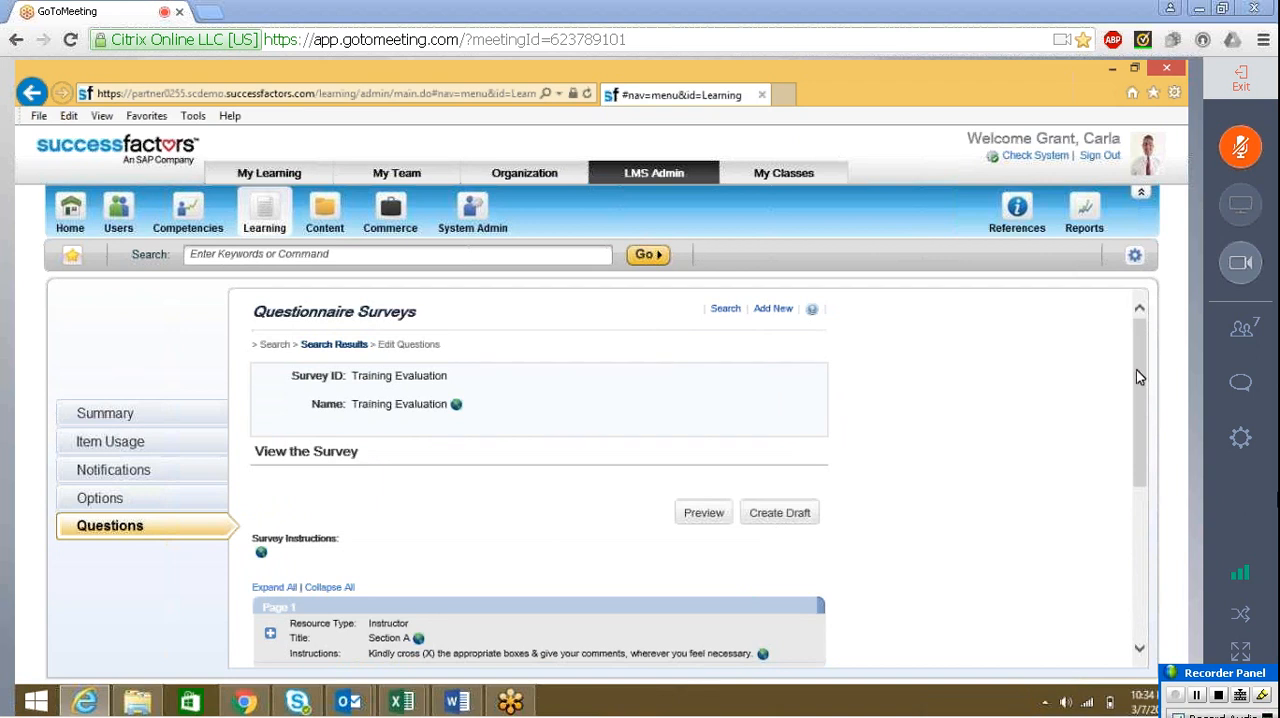
drag(1140, 383, 1144, 526)
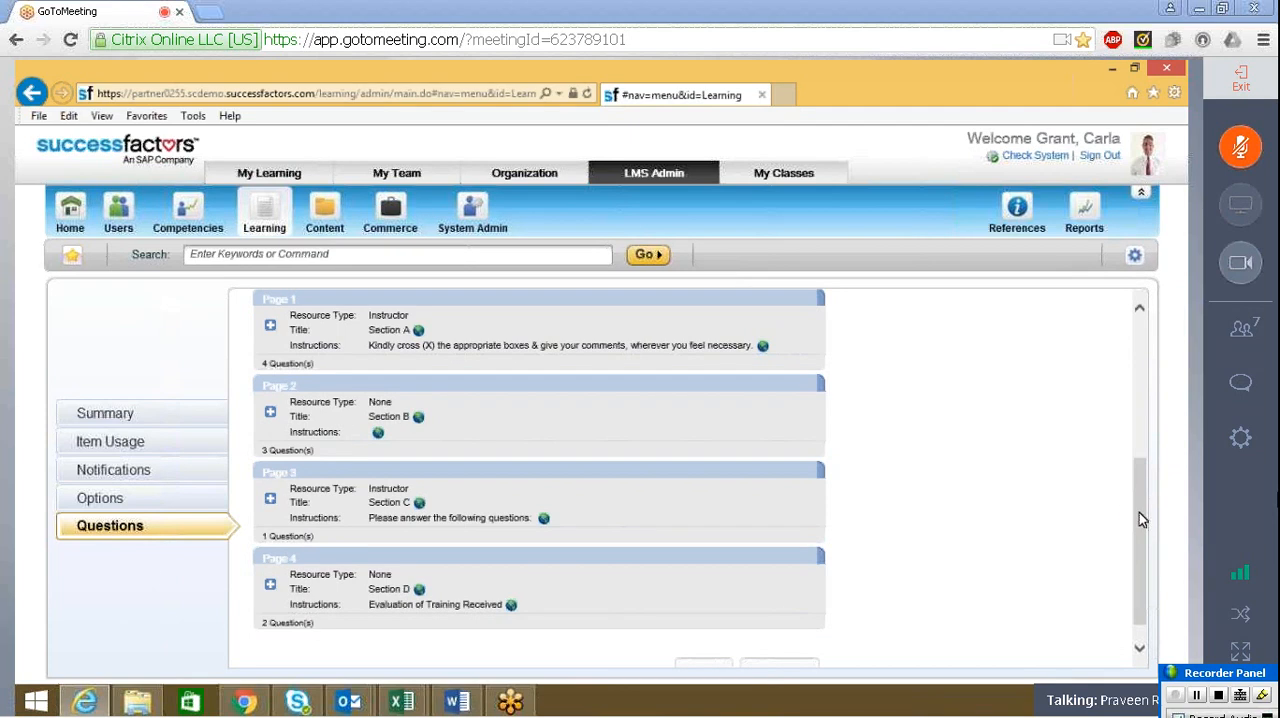
Open the preview of the published Training Evaluation survey and check the questions of Section A and Section B
scroll(797, 394, up, 4)
click(716, 410)
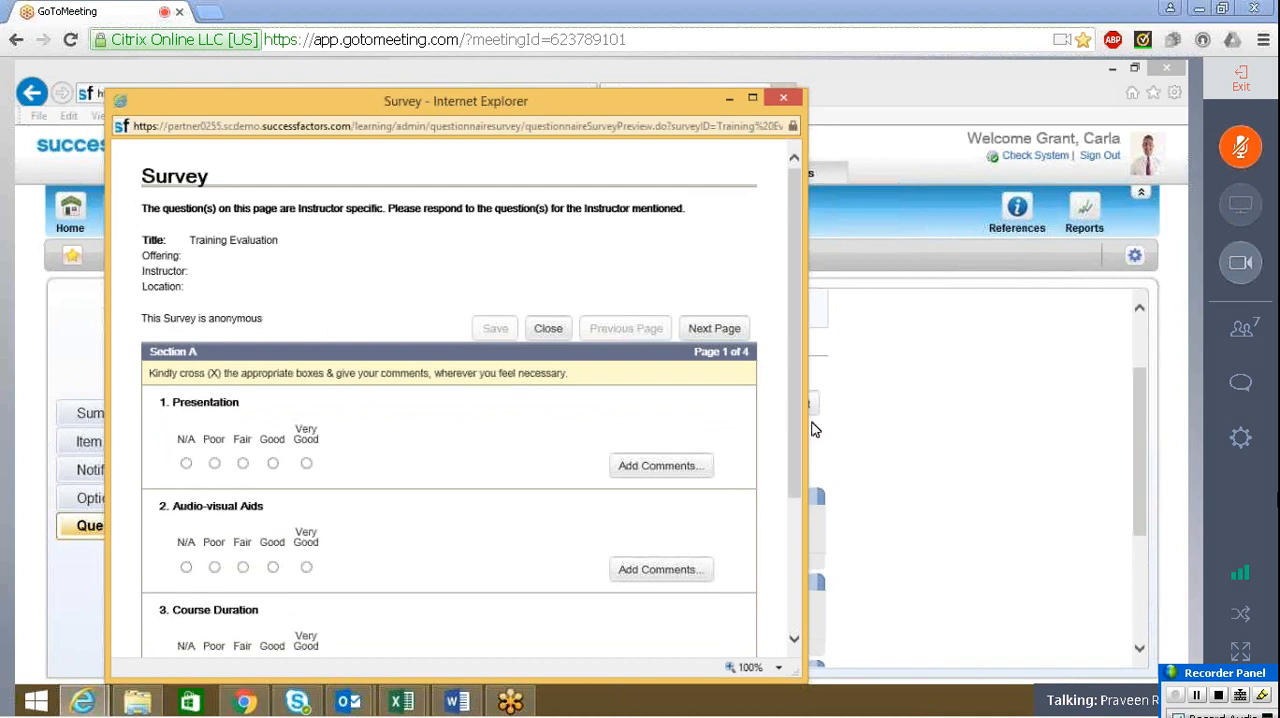
drag(797, 428, 800, 640)
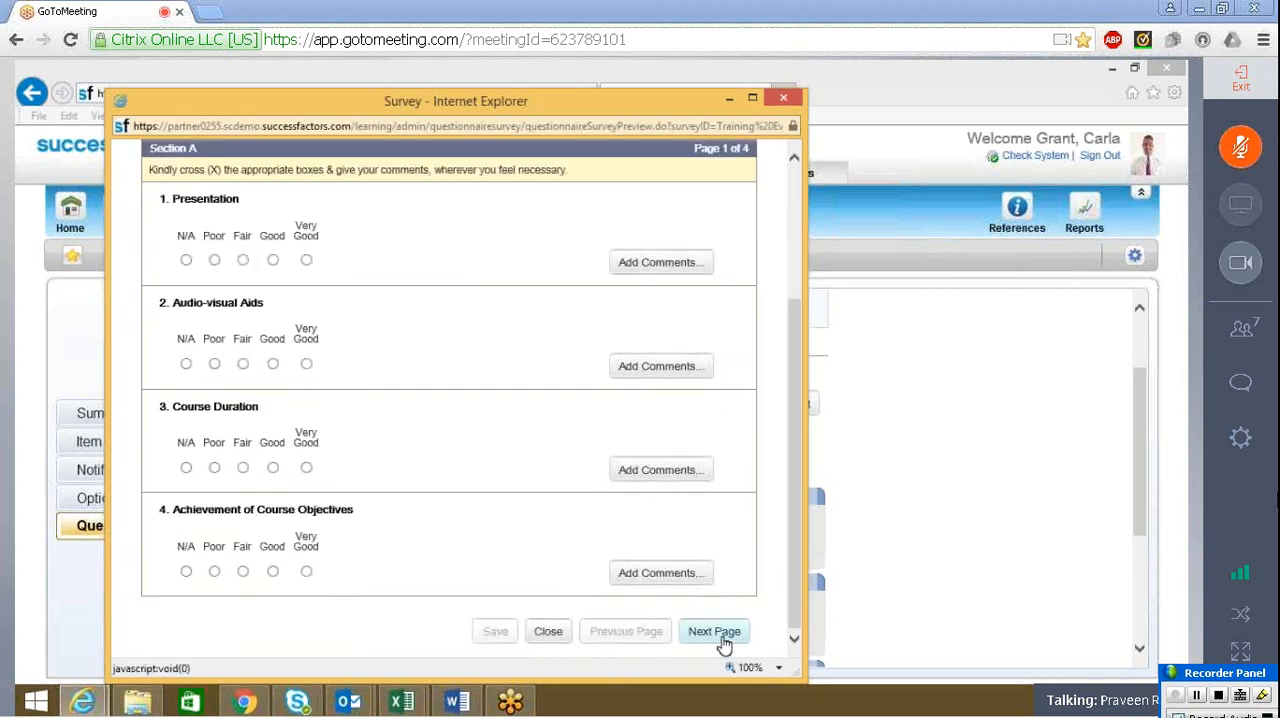
click(724, 640)
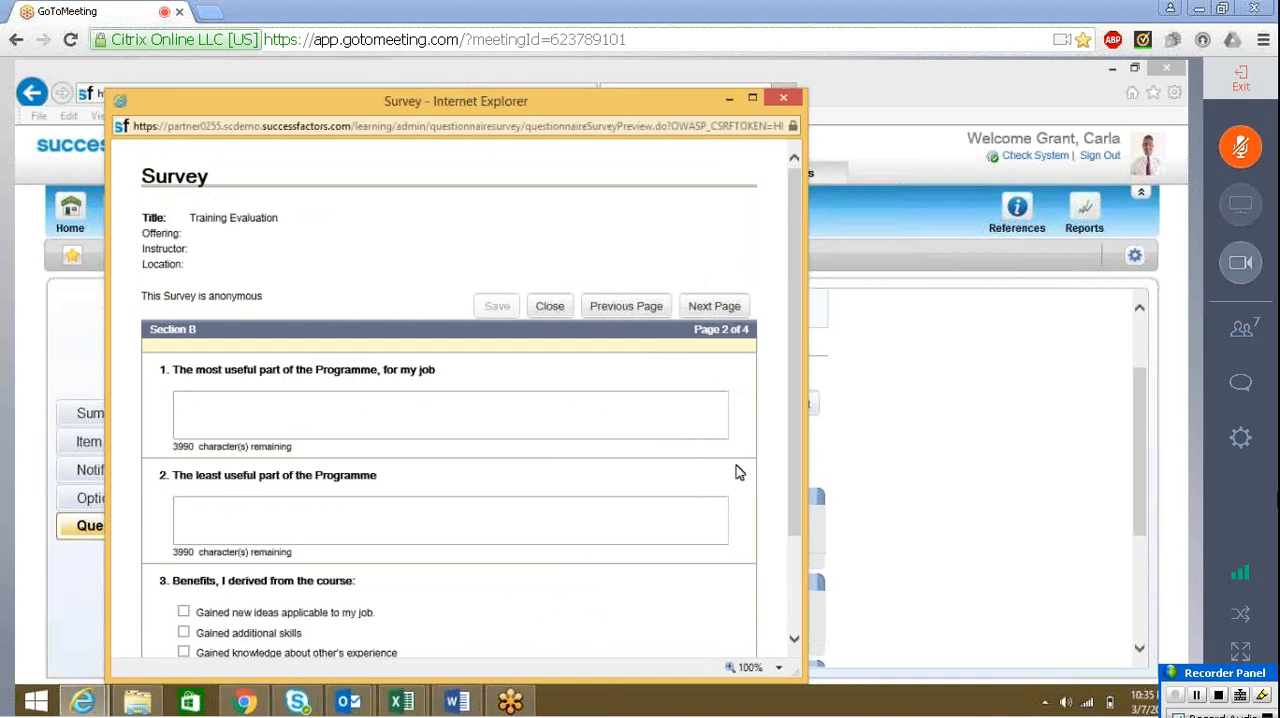
drag(793, 494, 788, 567)
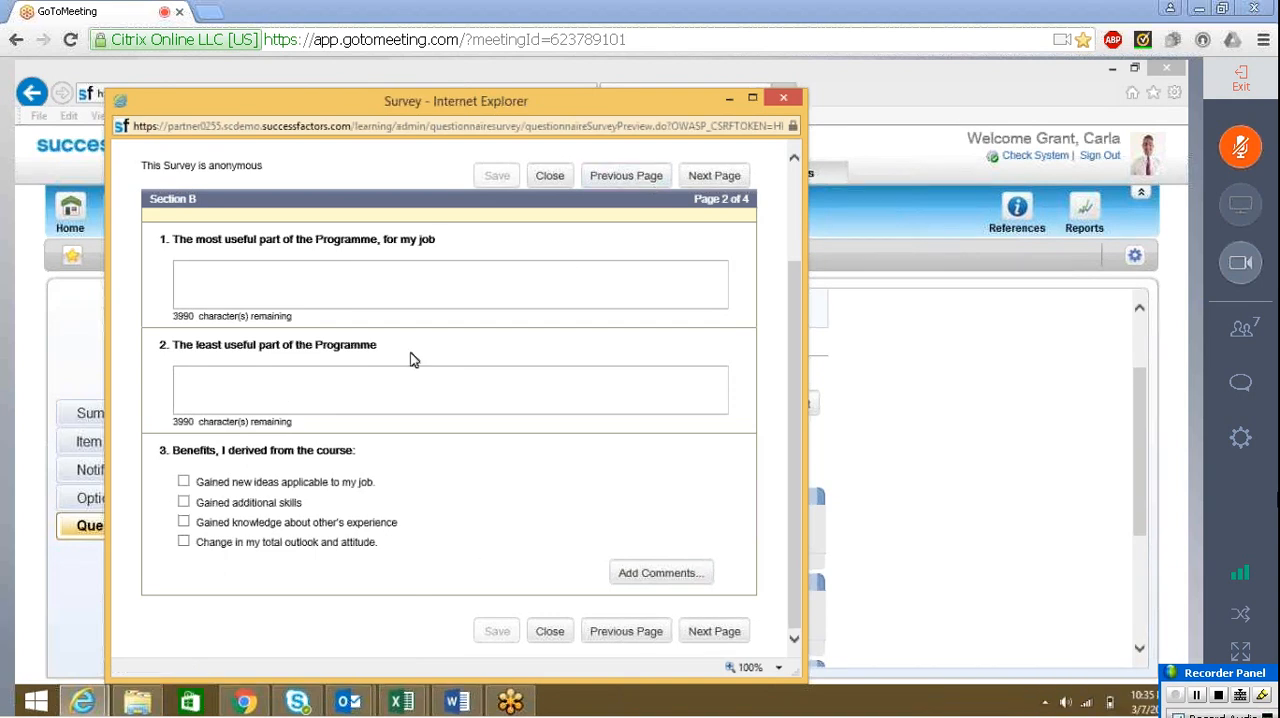
Go back to Section A in the preview and try to add comments to its questions
click(636, 176)
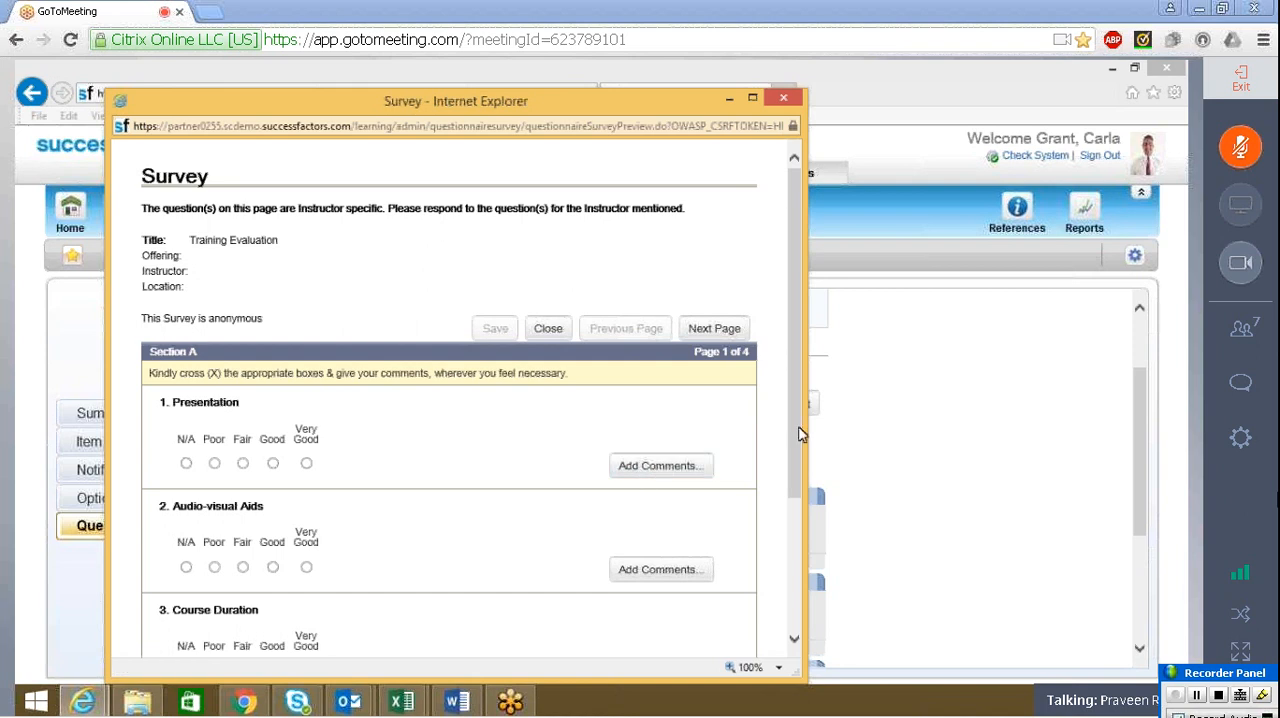
drag(797, 440, 787, 553)
click(701, 593)
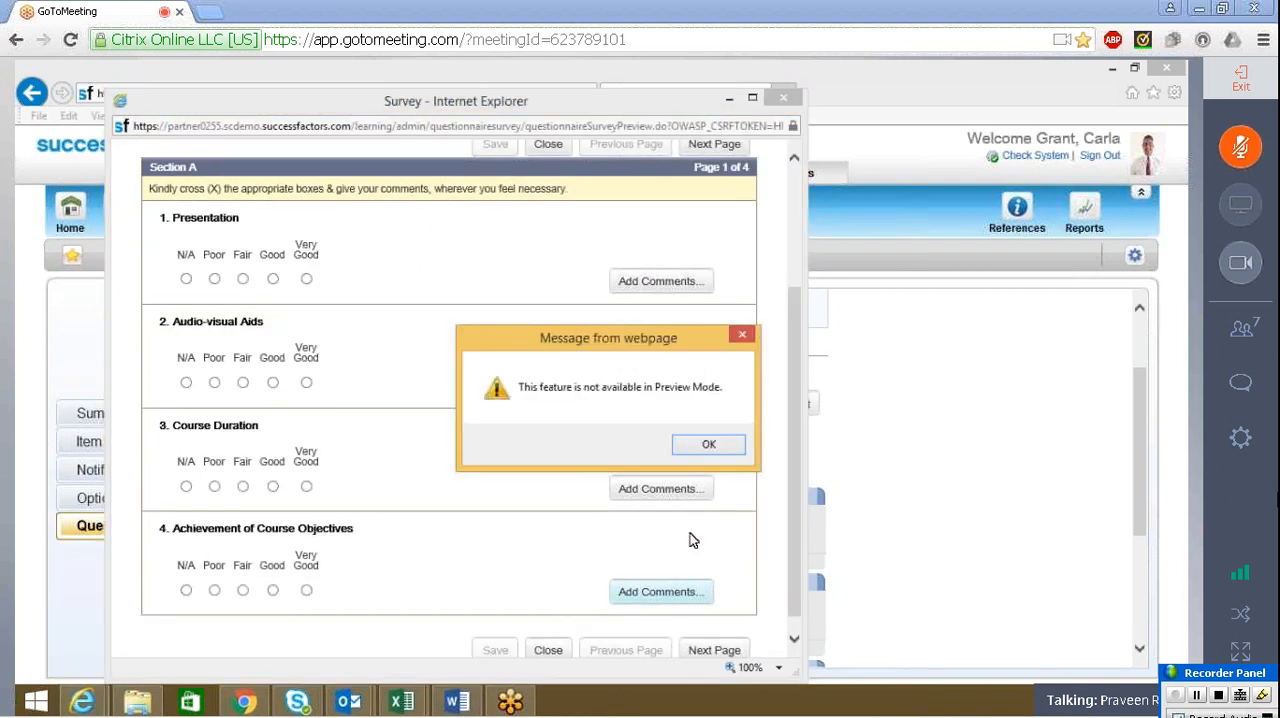
click(708, 446)
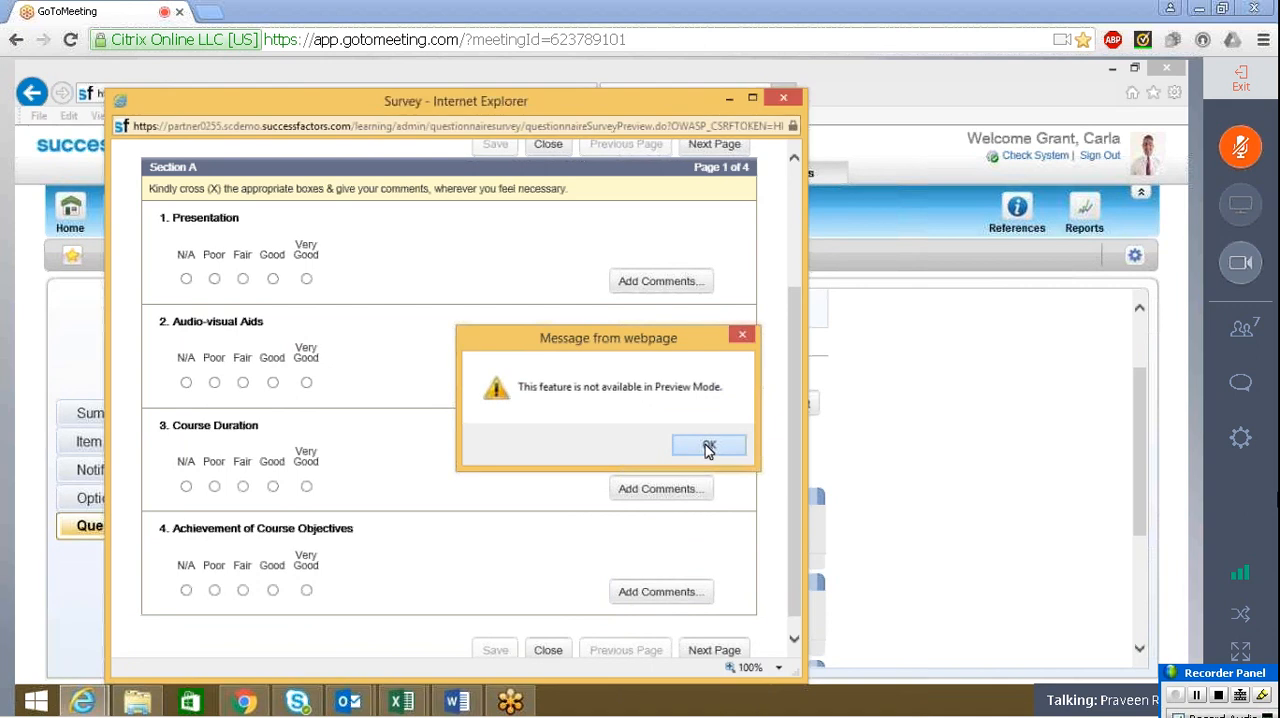
drag(789, 318, 799, 181)
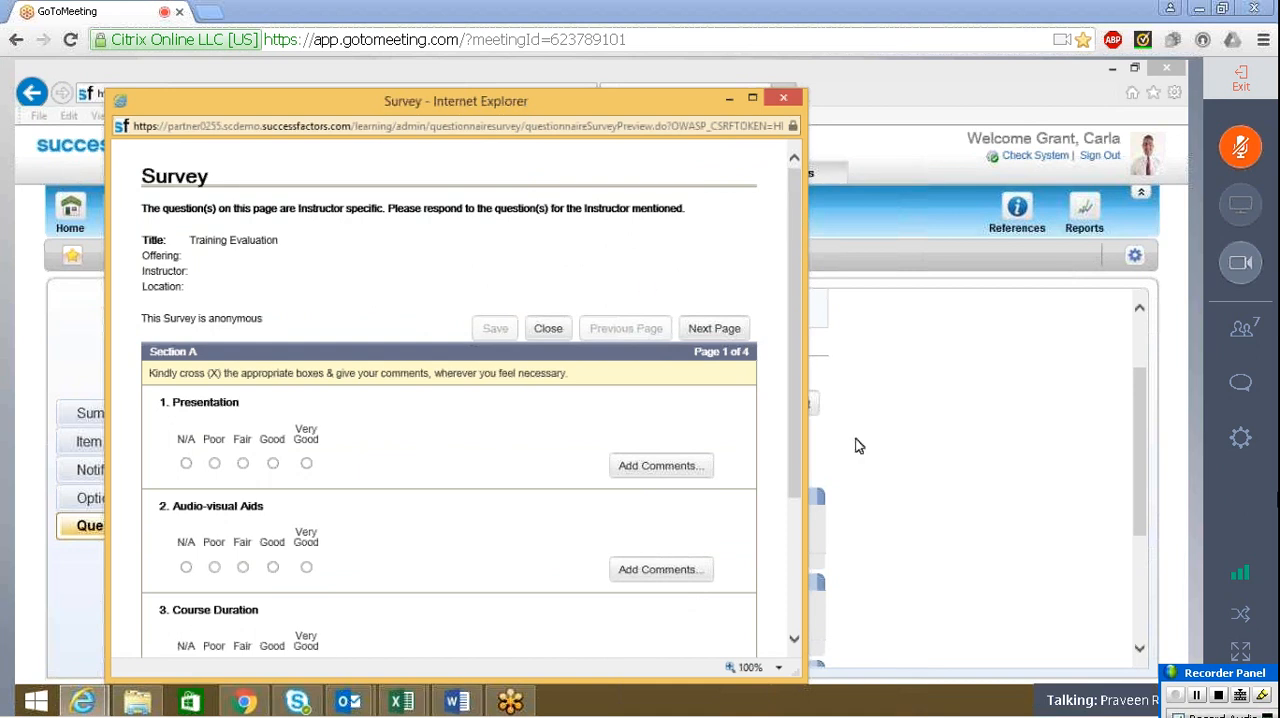
click(673, 470)
click(703, 445)
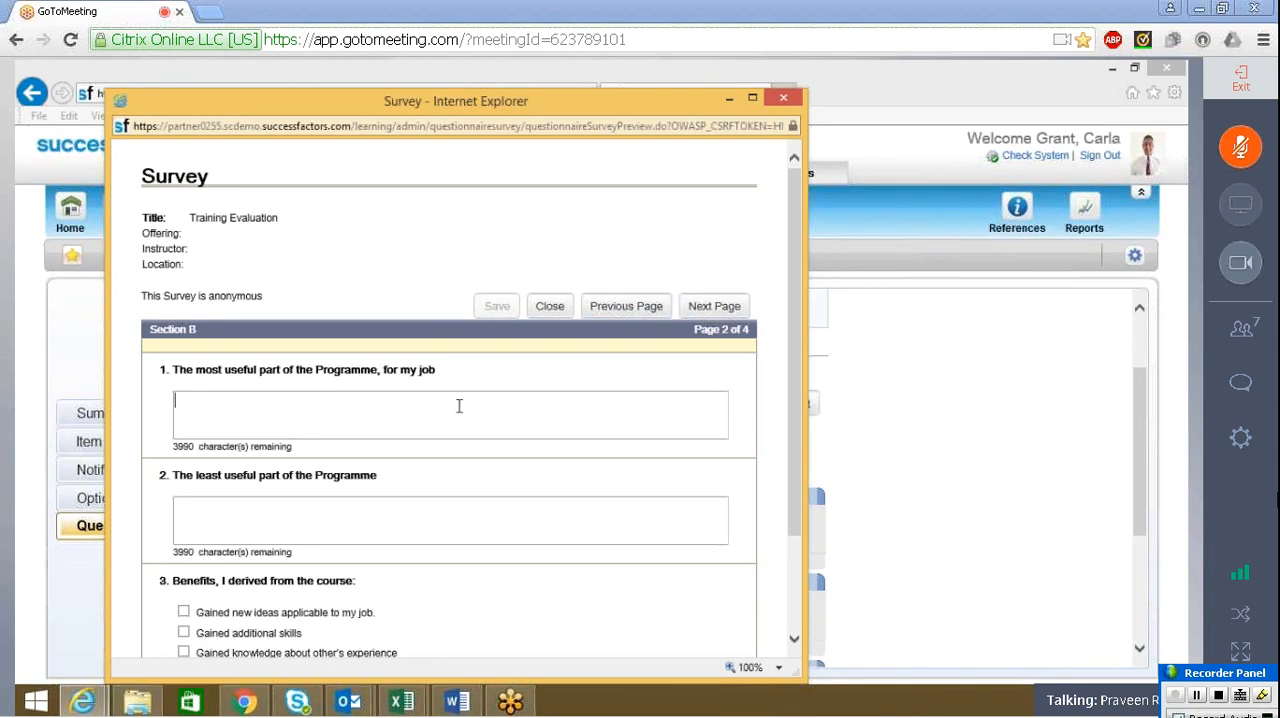
Page through the survey preview from Section B past Section C to Section D
click(709, 322)
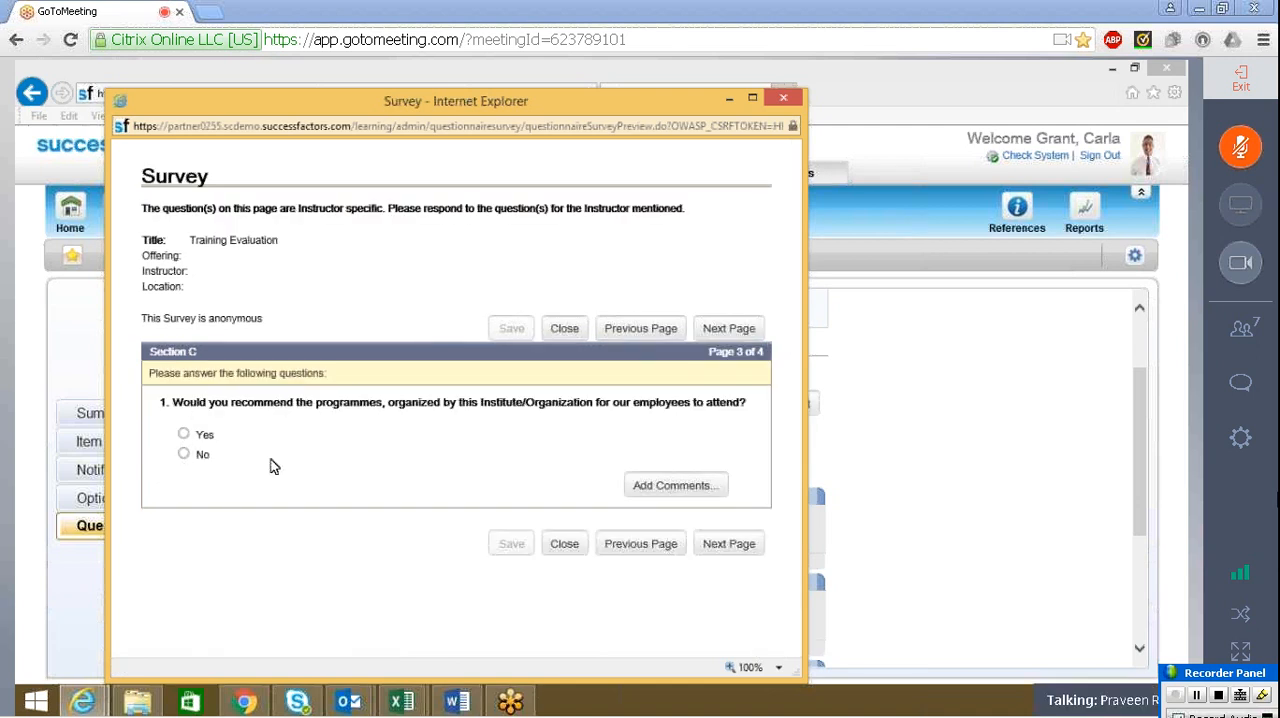
click(183, 434)
click(709, 324)
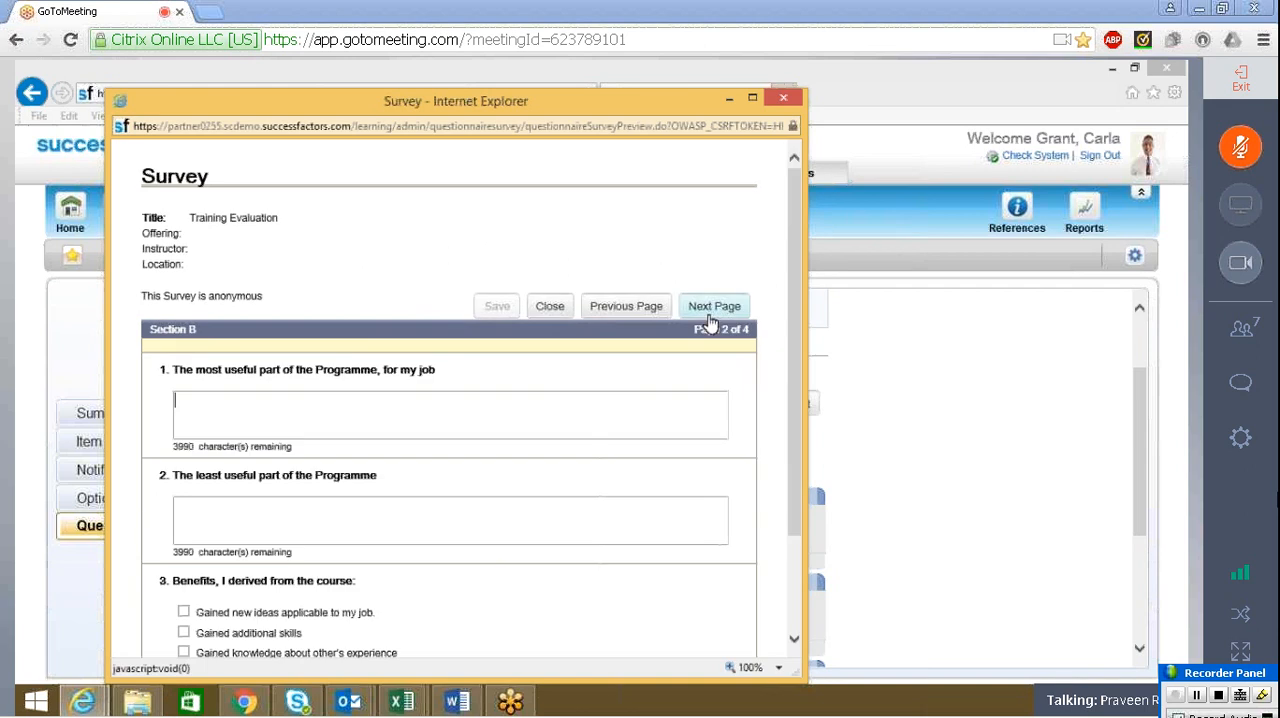
click(712, 307)
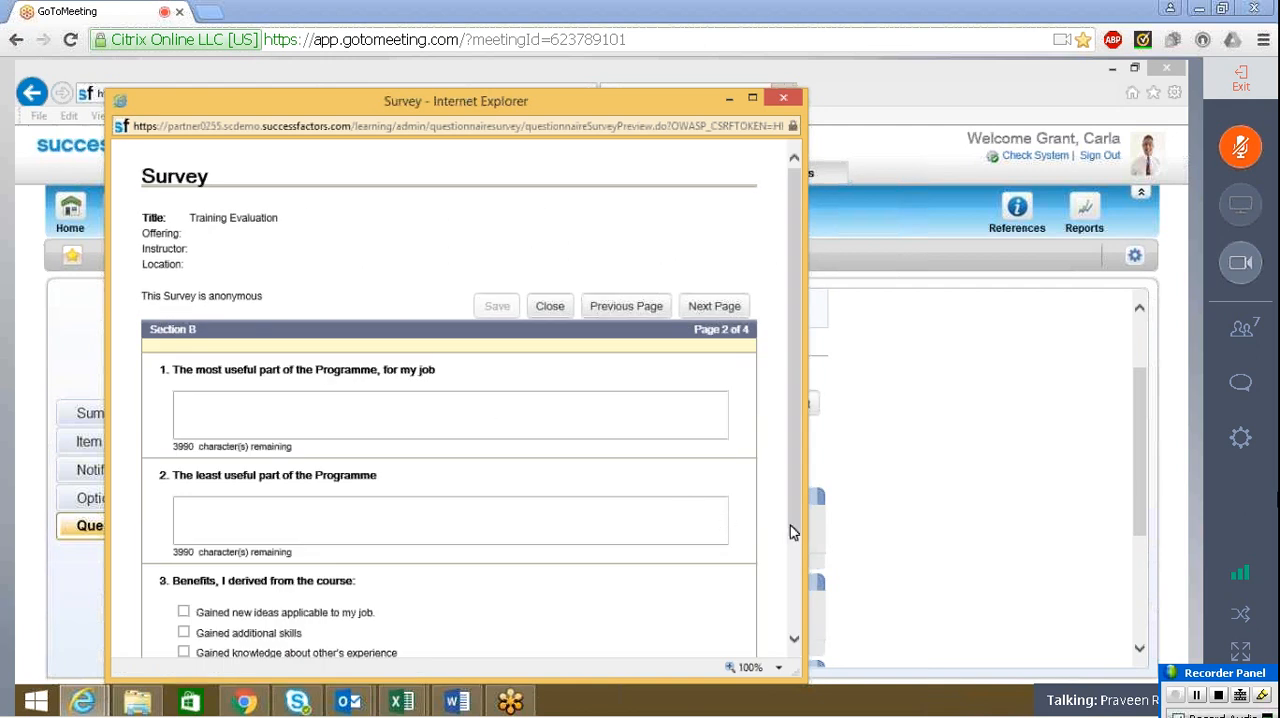
scroll(790, 532, down, 3)
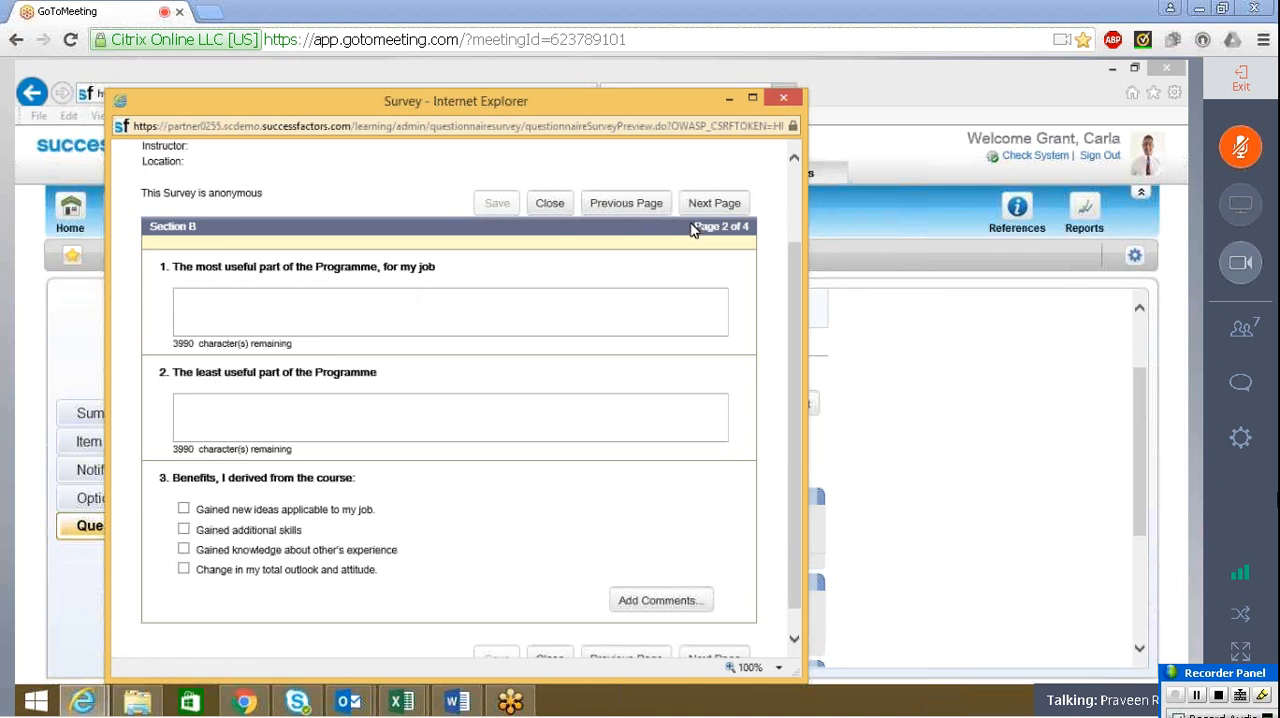
click(731, 207)
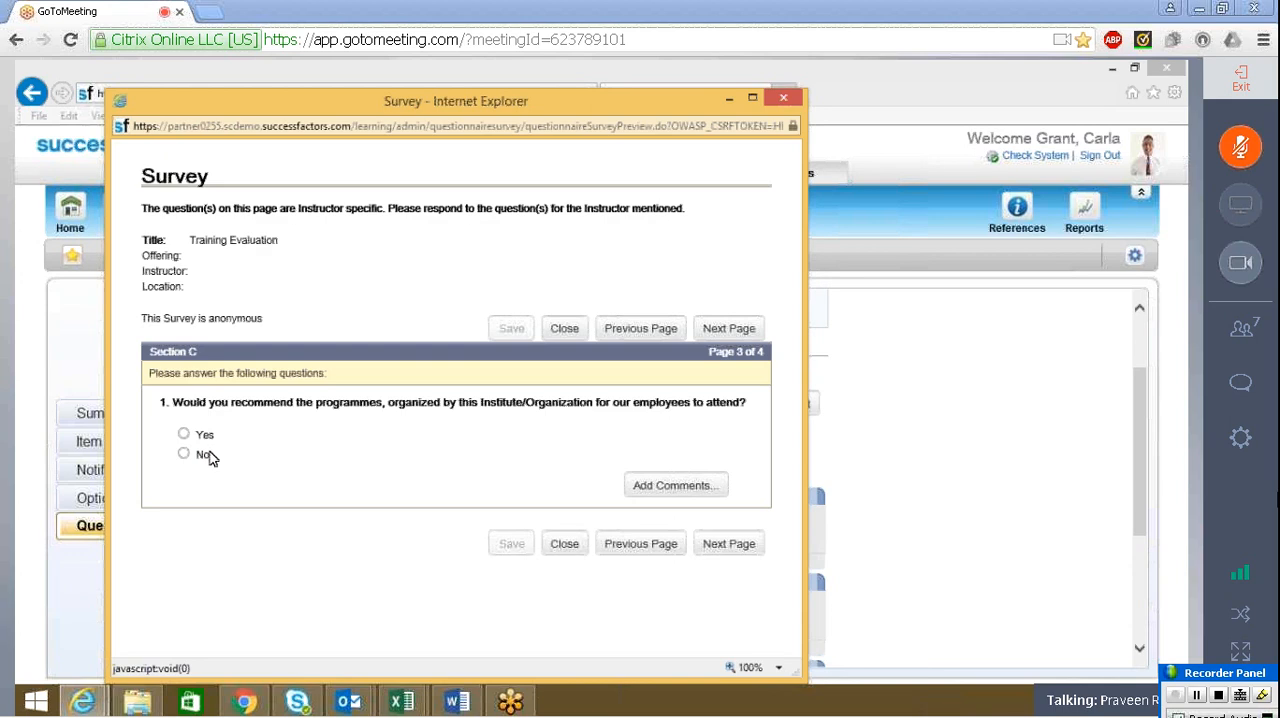
click(728, 544)
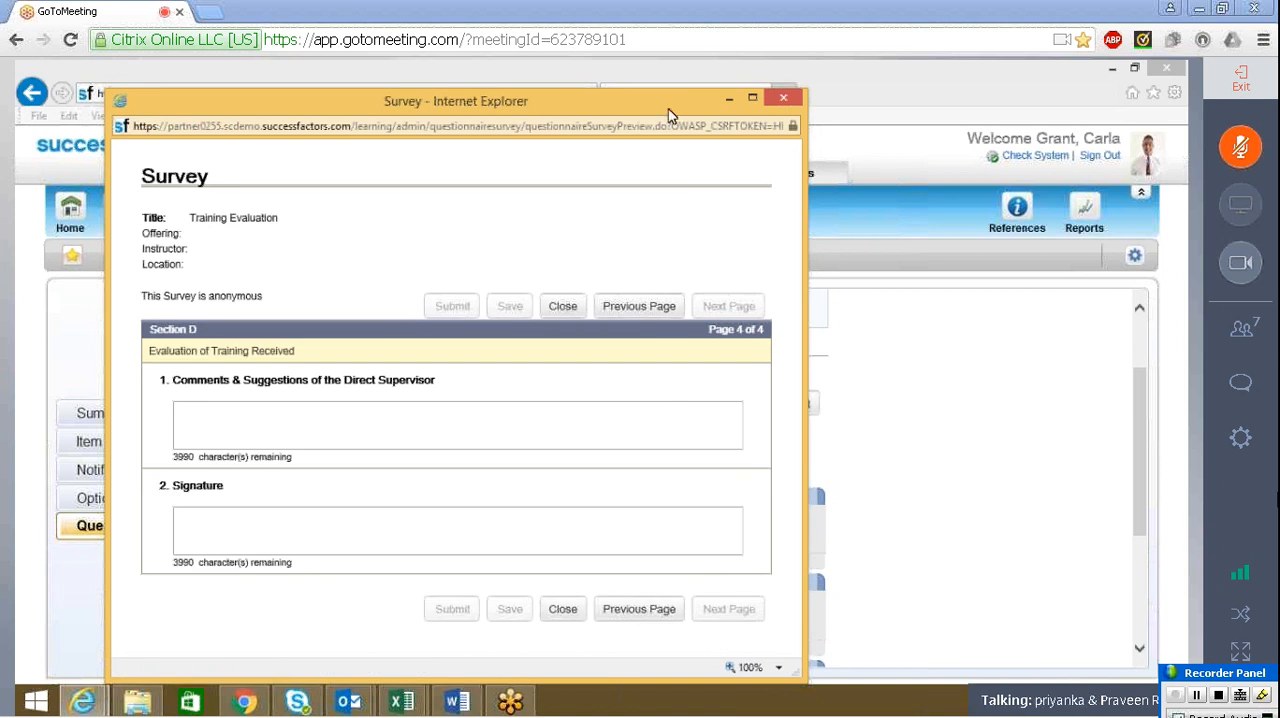
Minimize the preview window and check the default options of the Training Evaluation survey
click(730, 100)
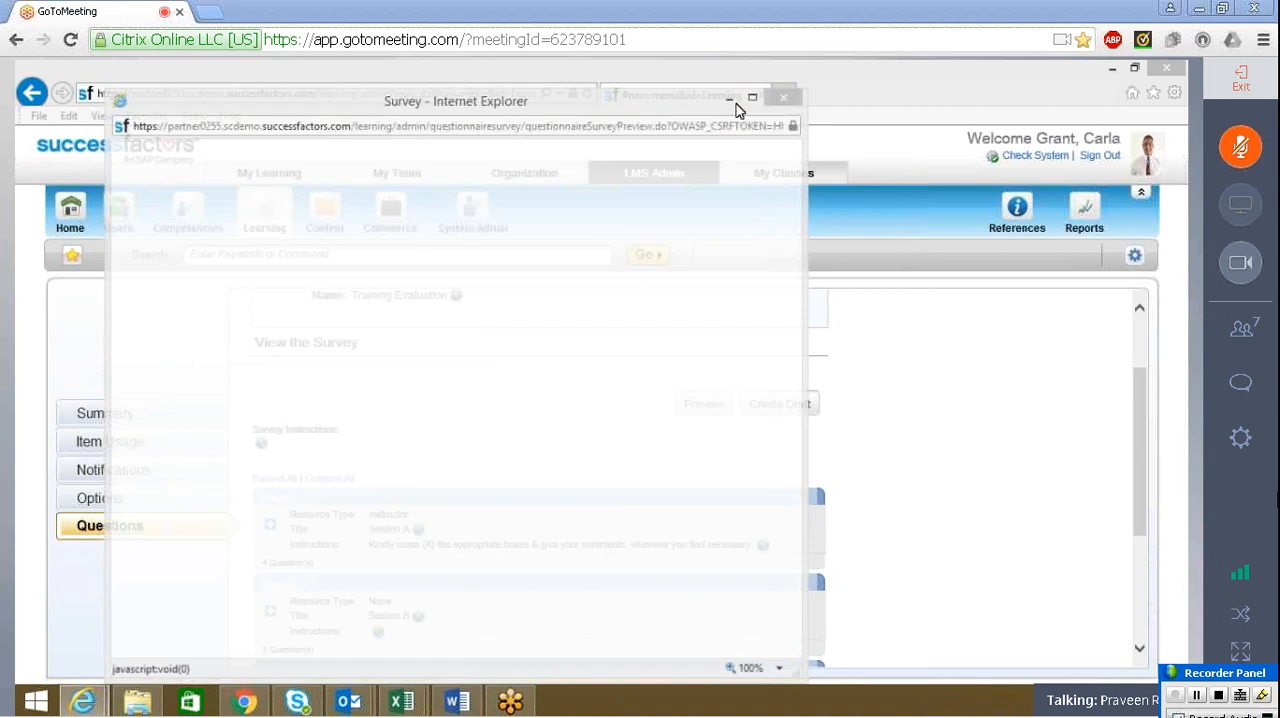
click(189, 494)
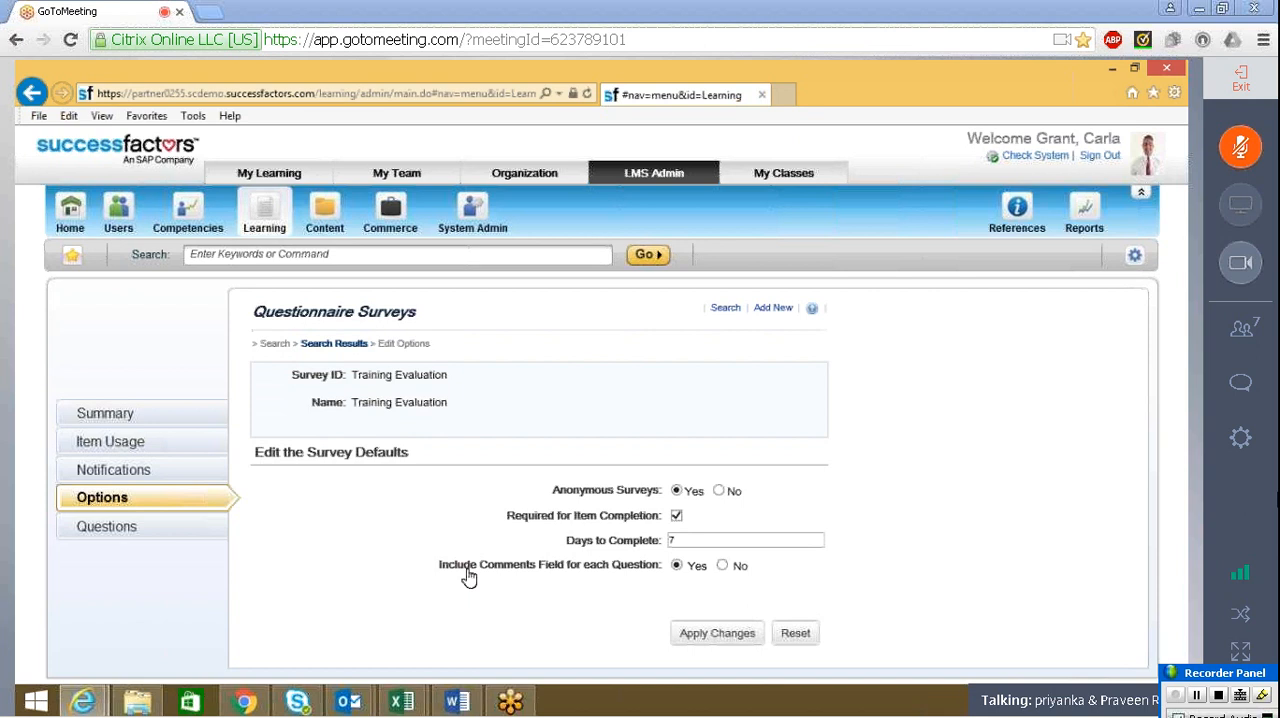
Return to the survey's questions and expand Section D to check its question details
click(120, 527)
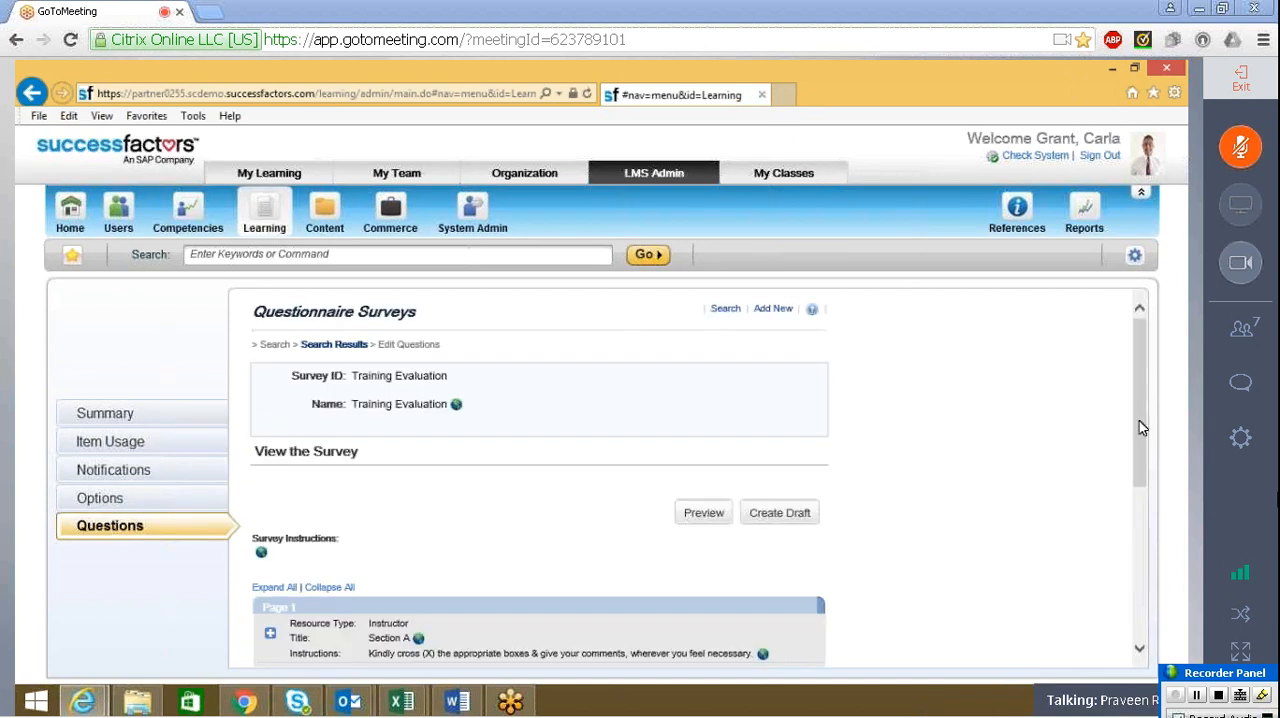
drag(1139, 421, 212, 531)
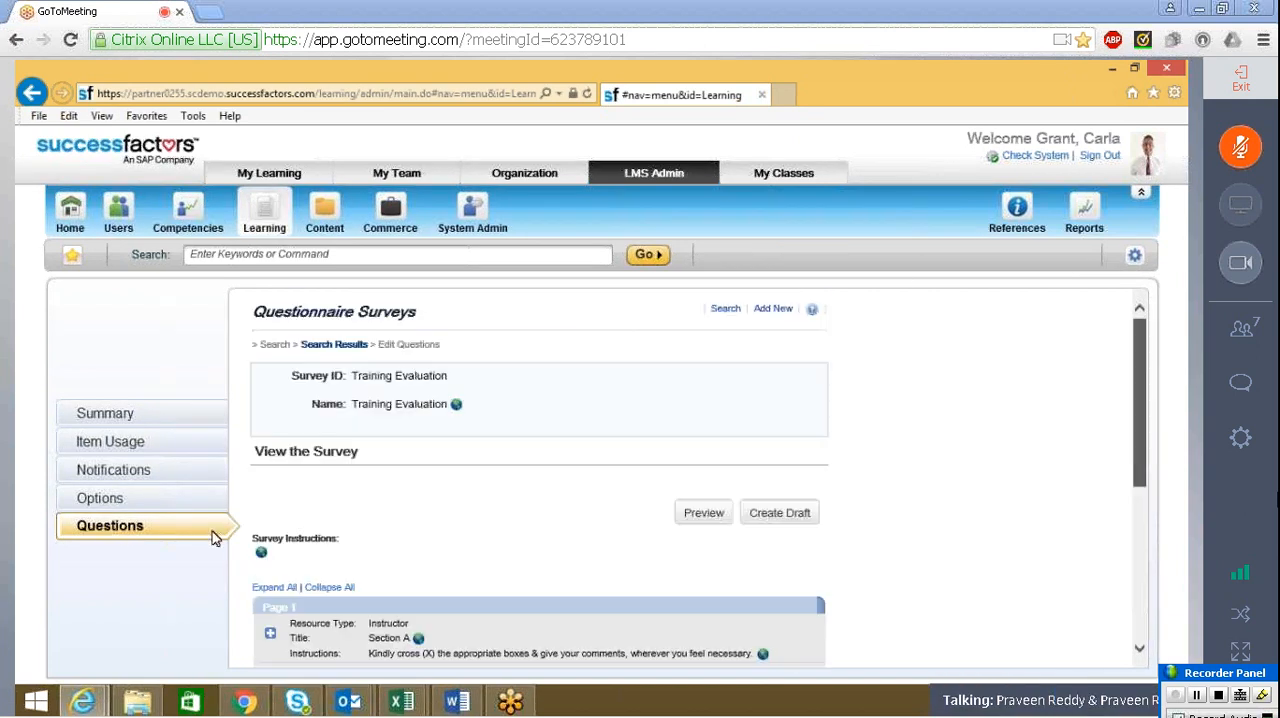
click(1141, 646)
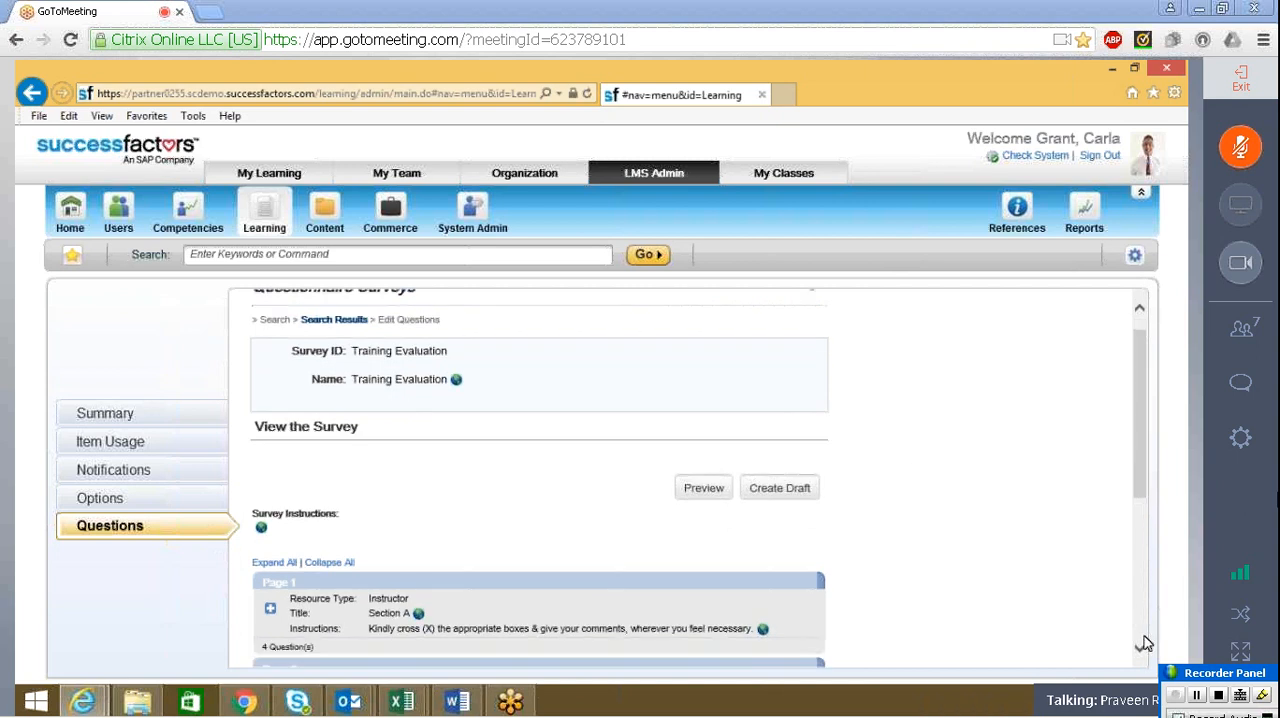
scroll(1143, 643, down, 5)
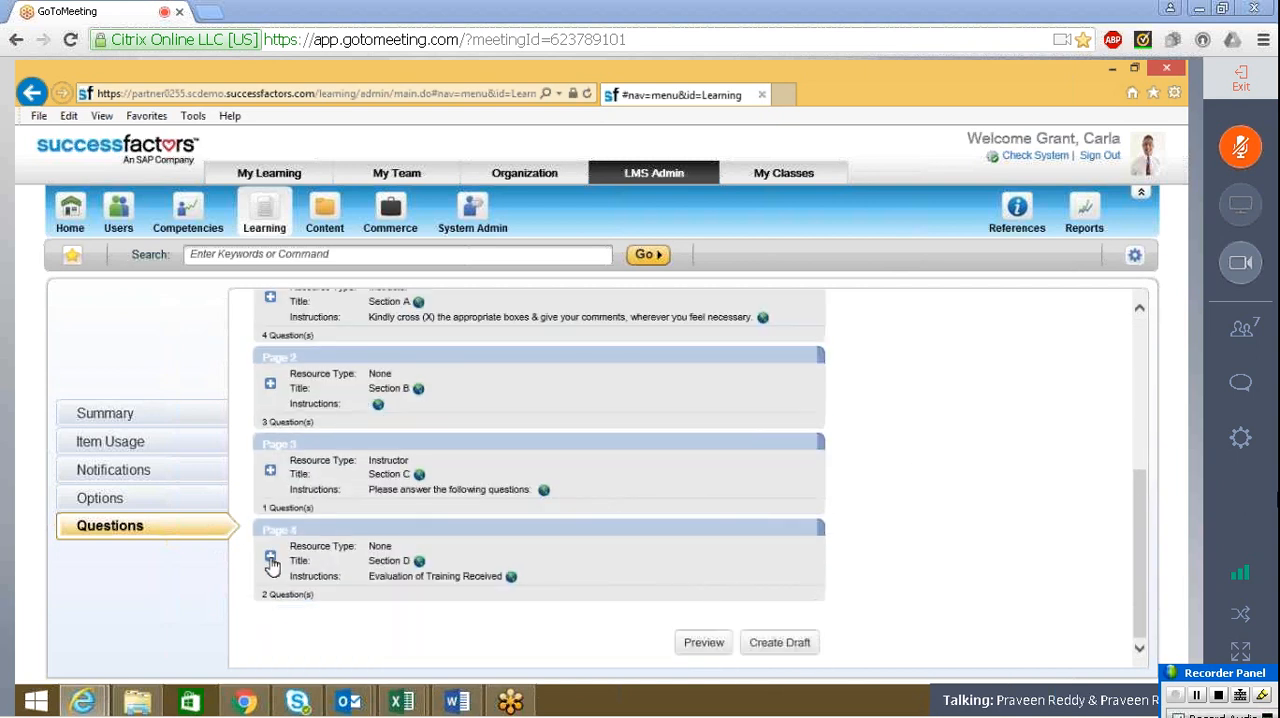
click(270, 557)
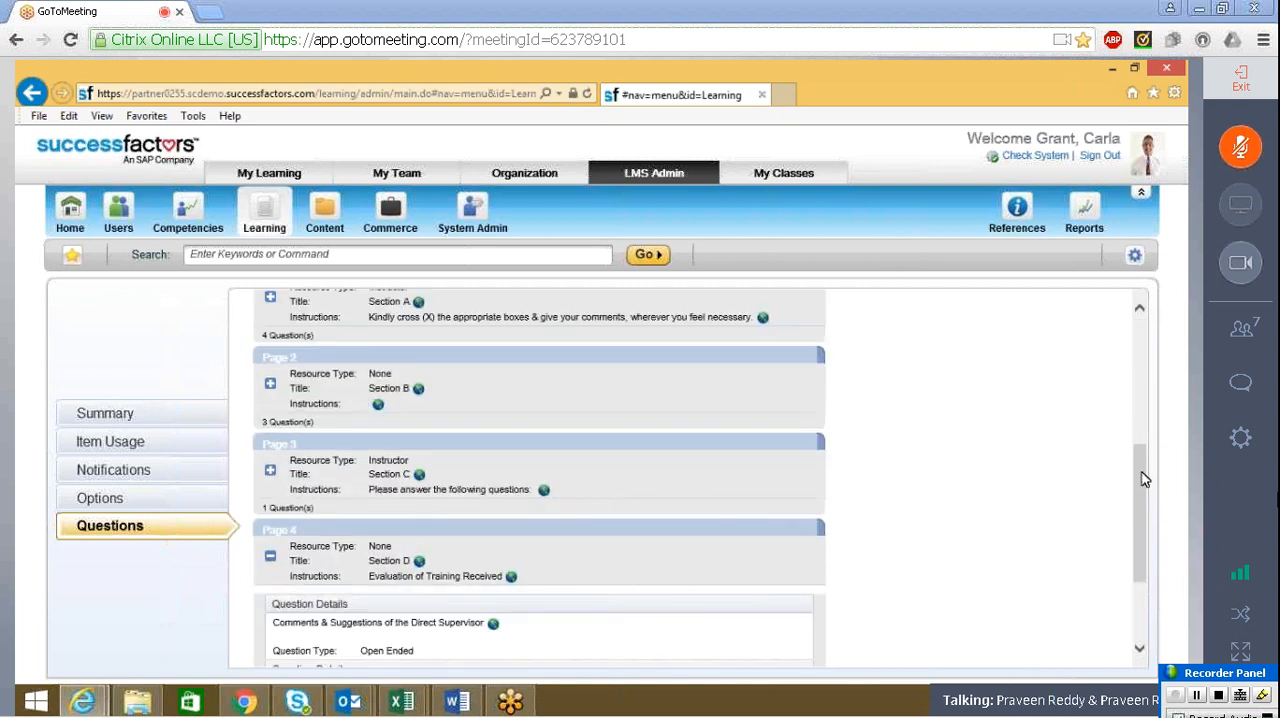
scroll(1145, 479, down, 3)
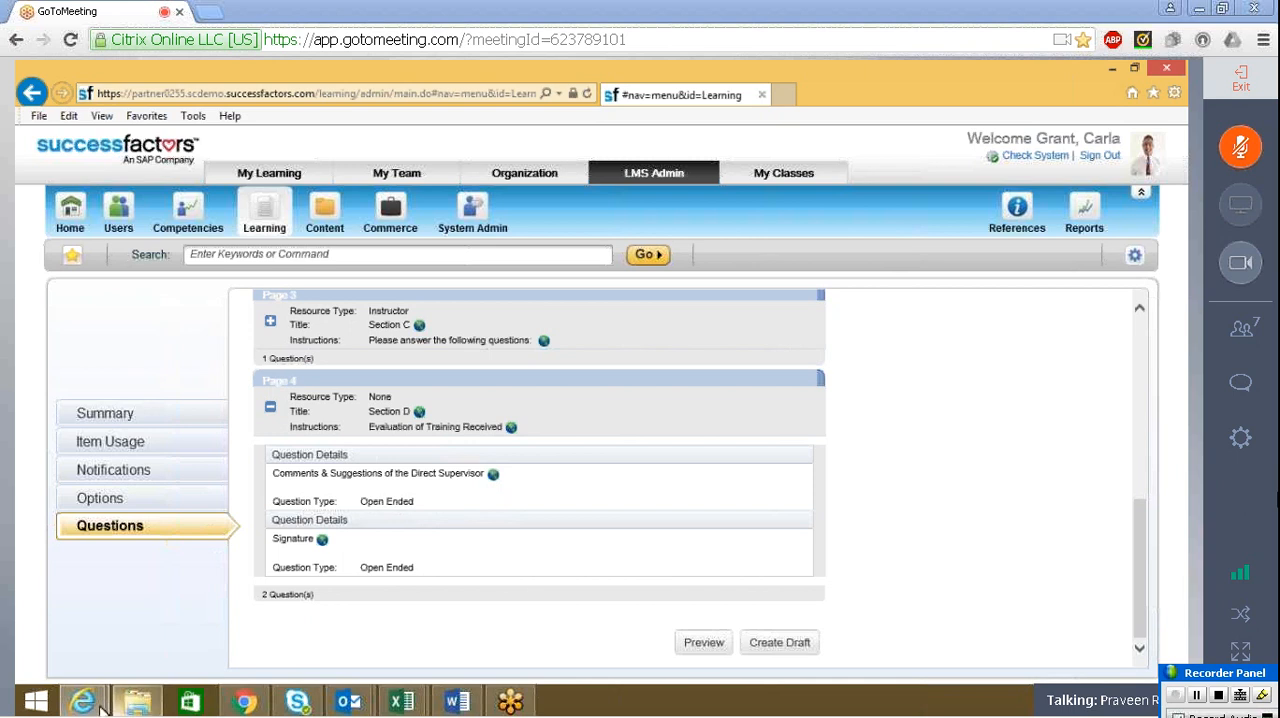
Bring back the minimized survey preview, review the question of Section C and close the preview window
mouse_move(90, 704)
click(325, 615)
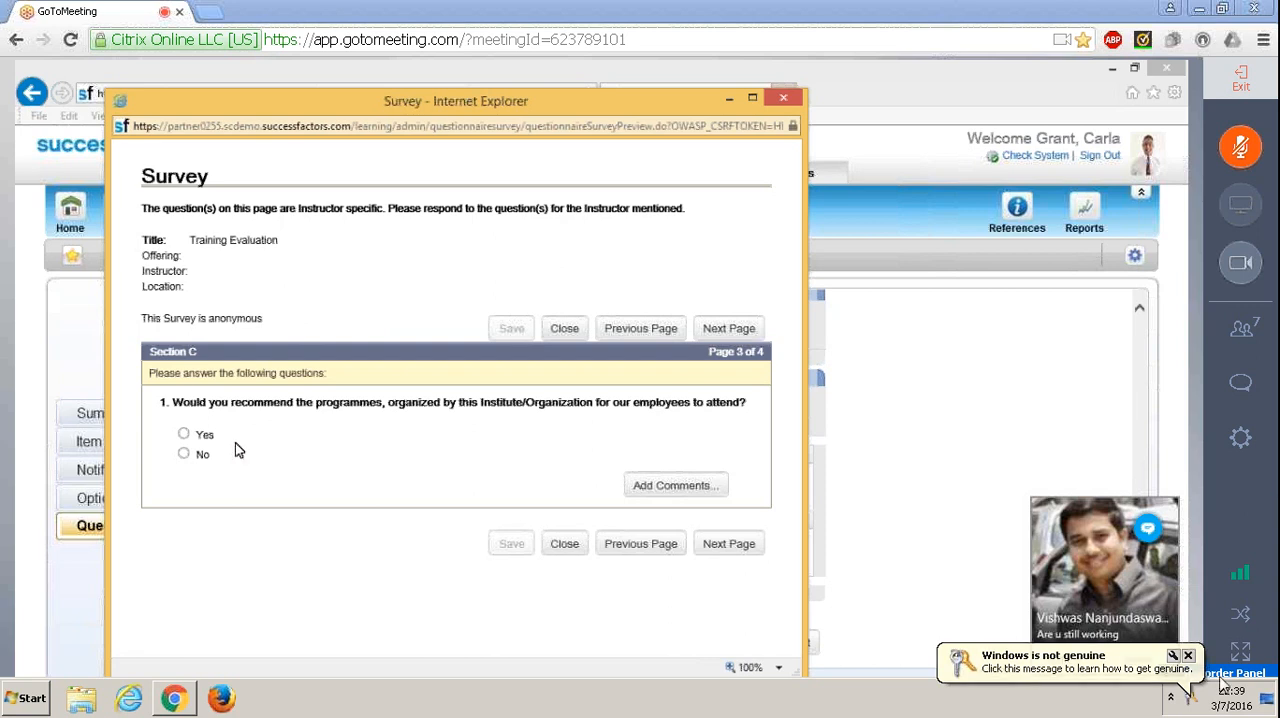
click(1190, 656)
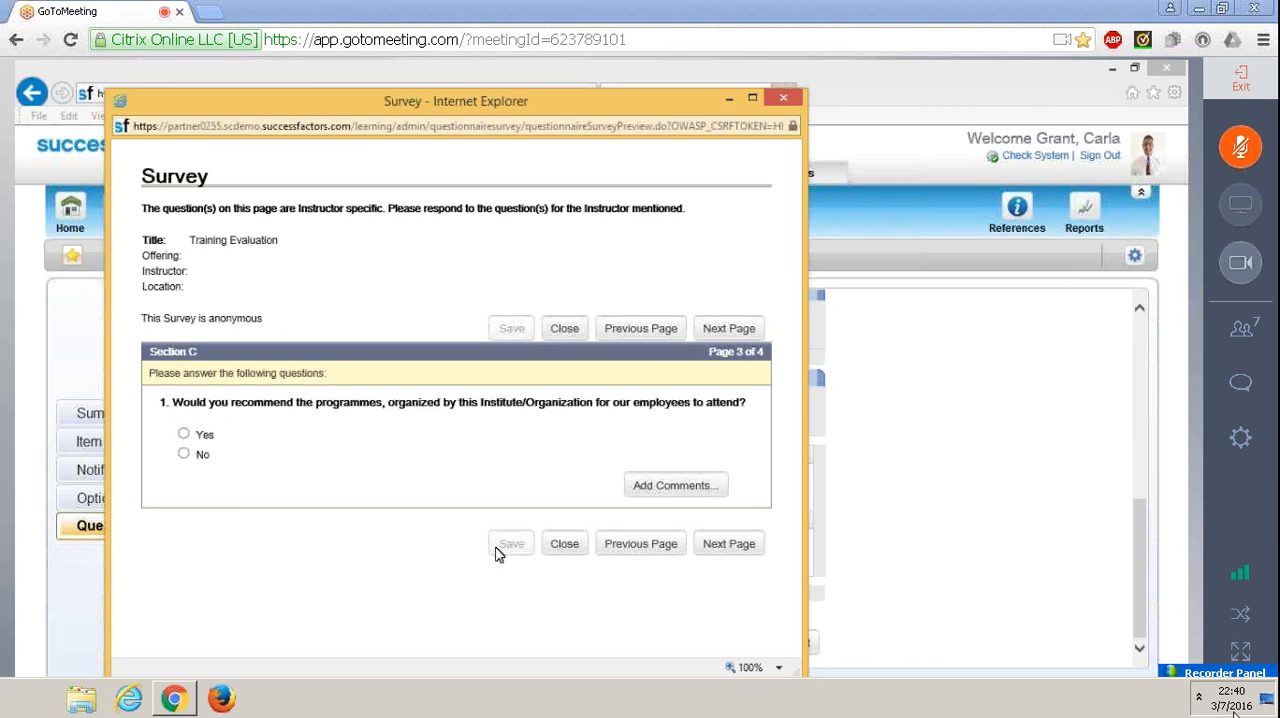
click(498, 556)
click(564, 544)
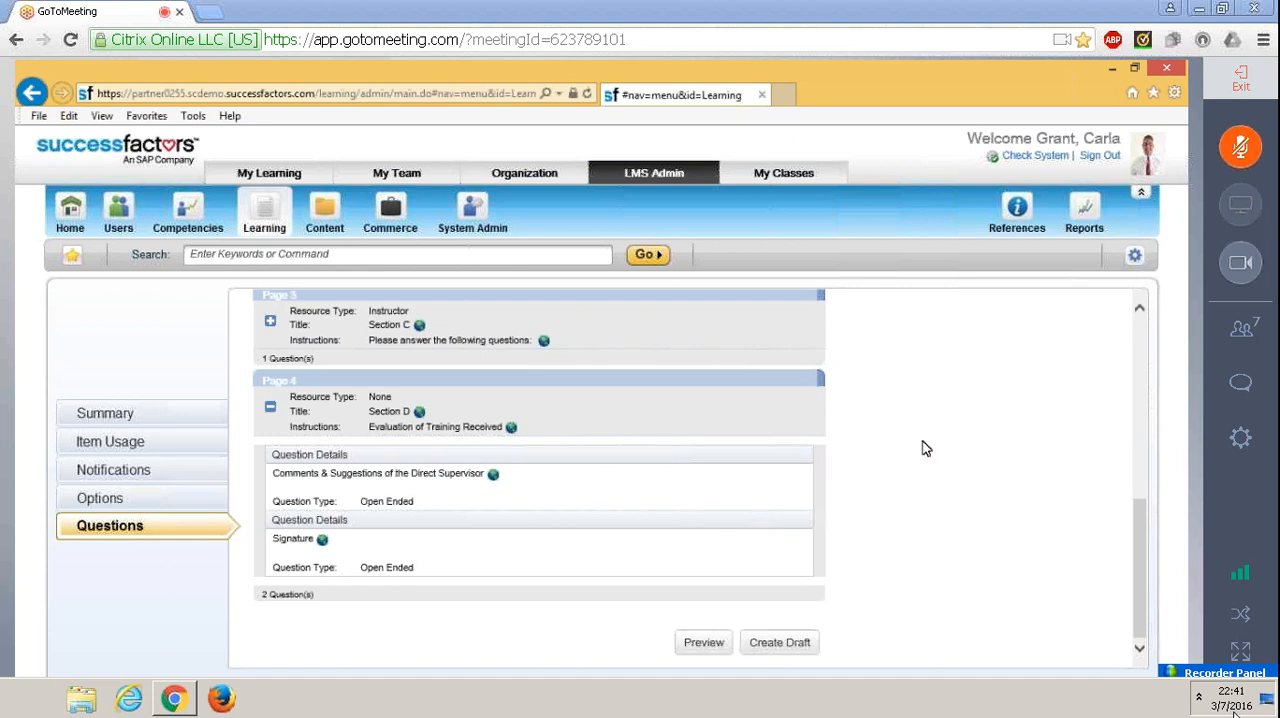
Look over the survey's pages, reopen the survey preview at Section A and mute the meeting microphone
scroll(1147, 345, up, 10)
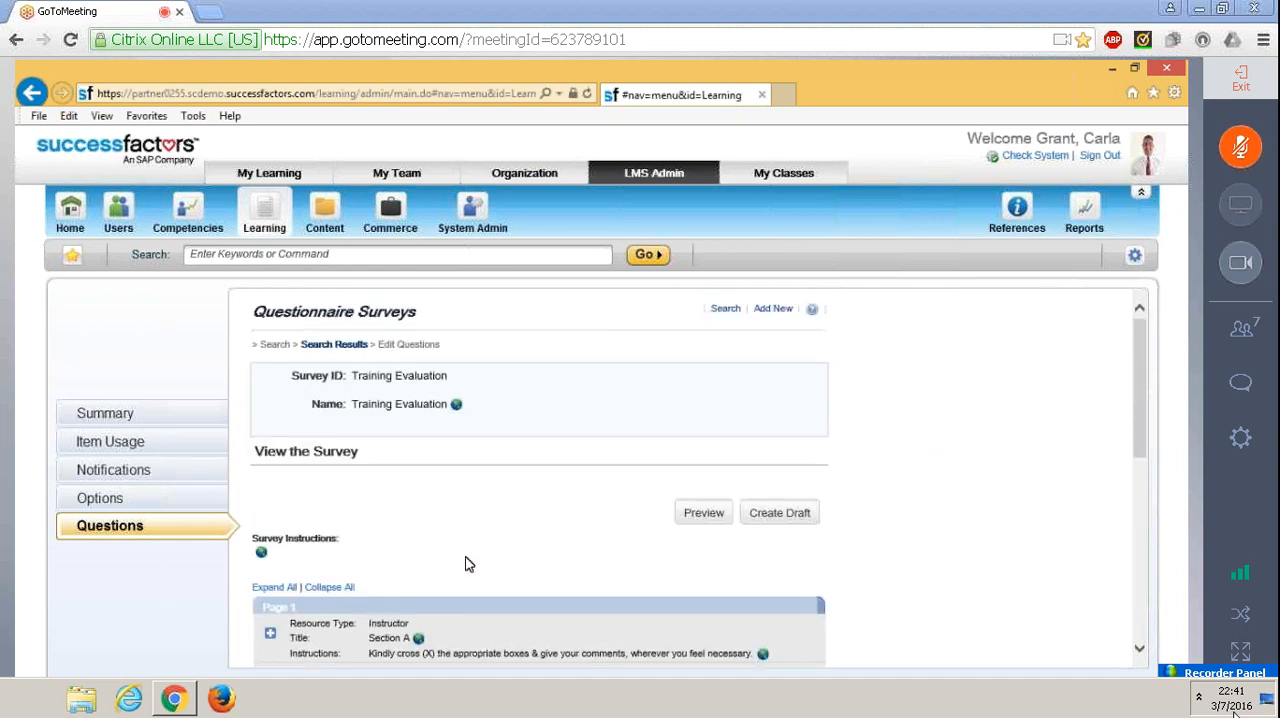
scroll(1040, 394, down, 10)
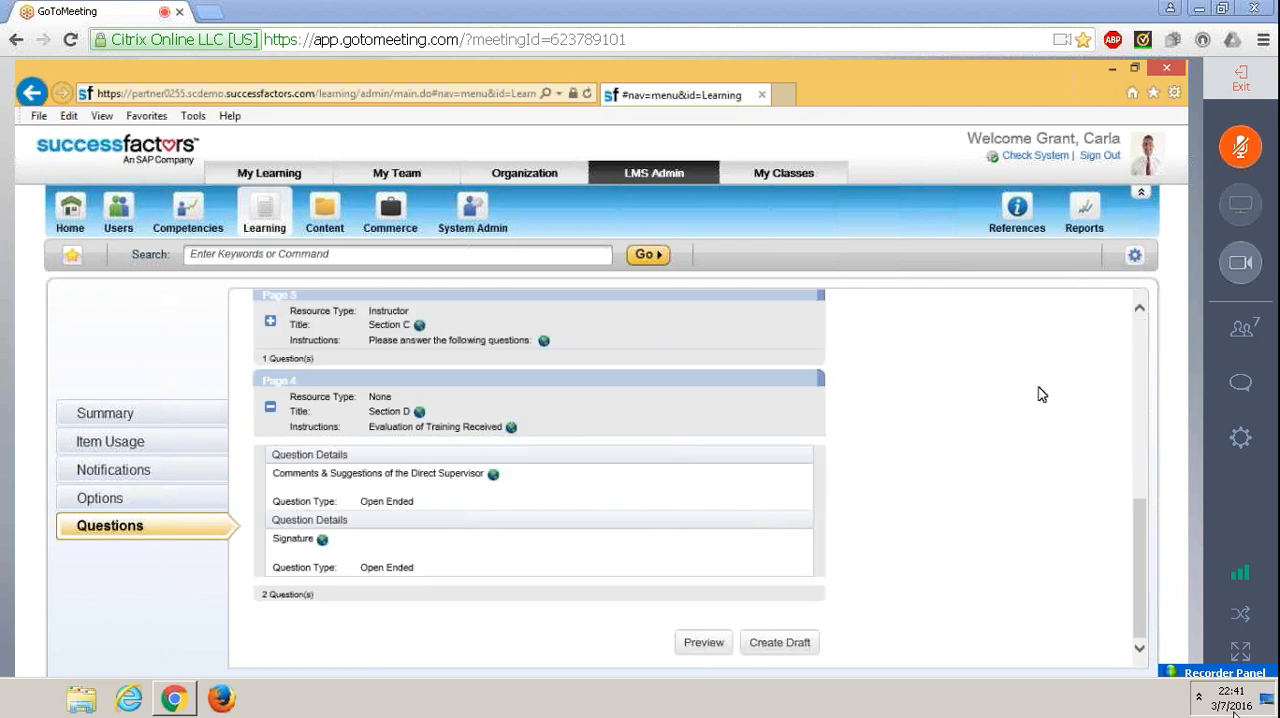
scroll(715, 518, up, 10)
click(703, 513)
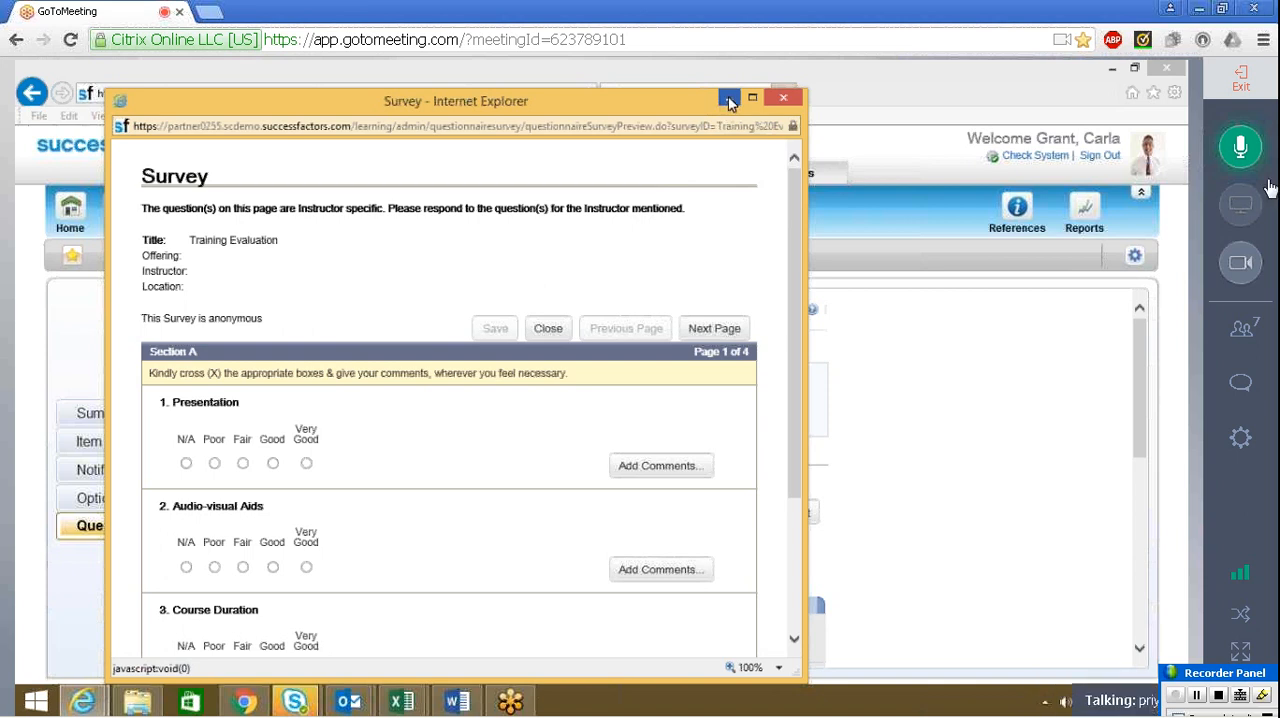
click(1245, 144)
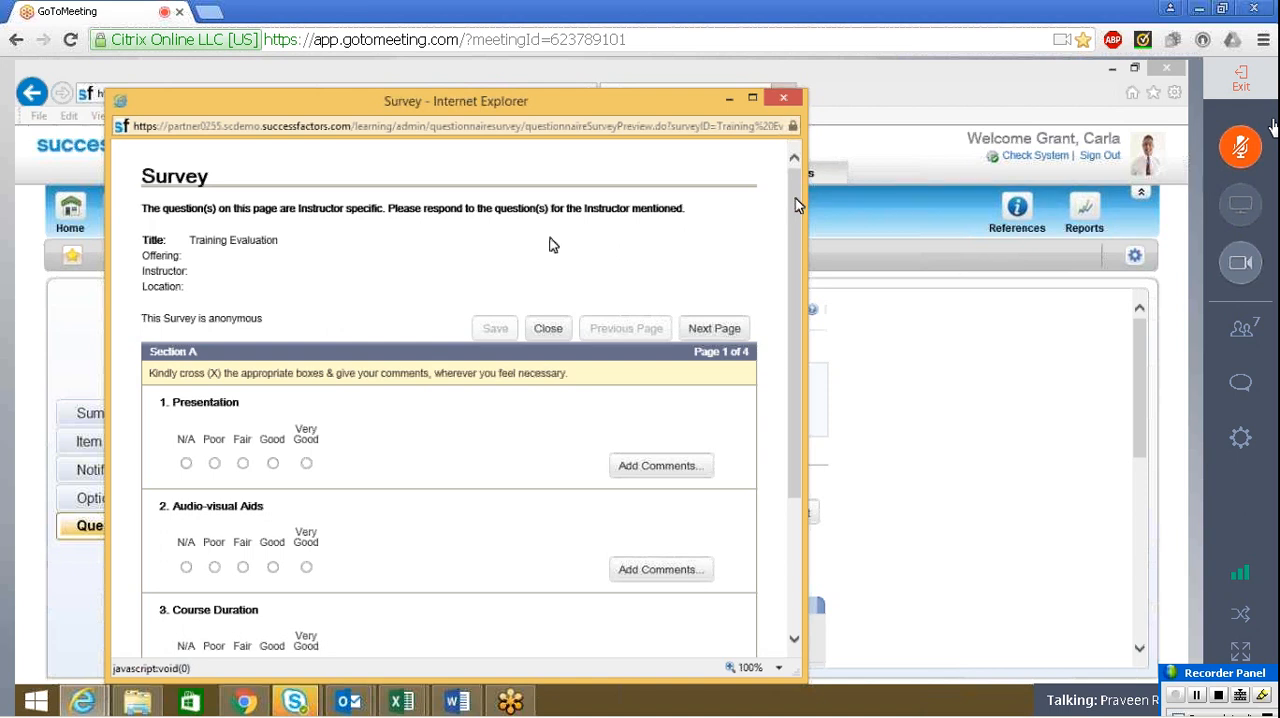
Switch to the Training Evaluation form in Word and go to Part A on its first page to compare it with the survey preview
click(460, 703)
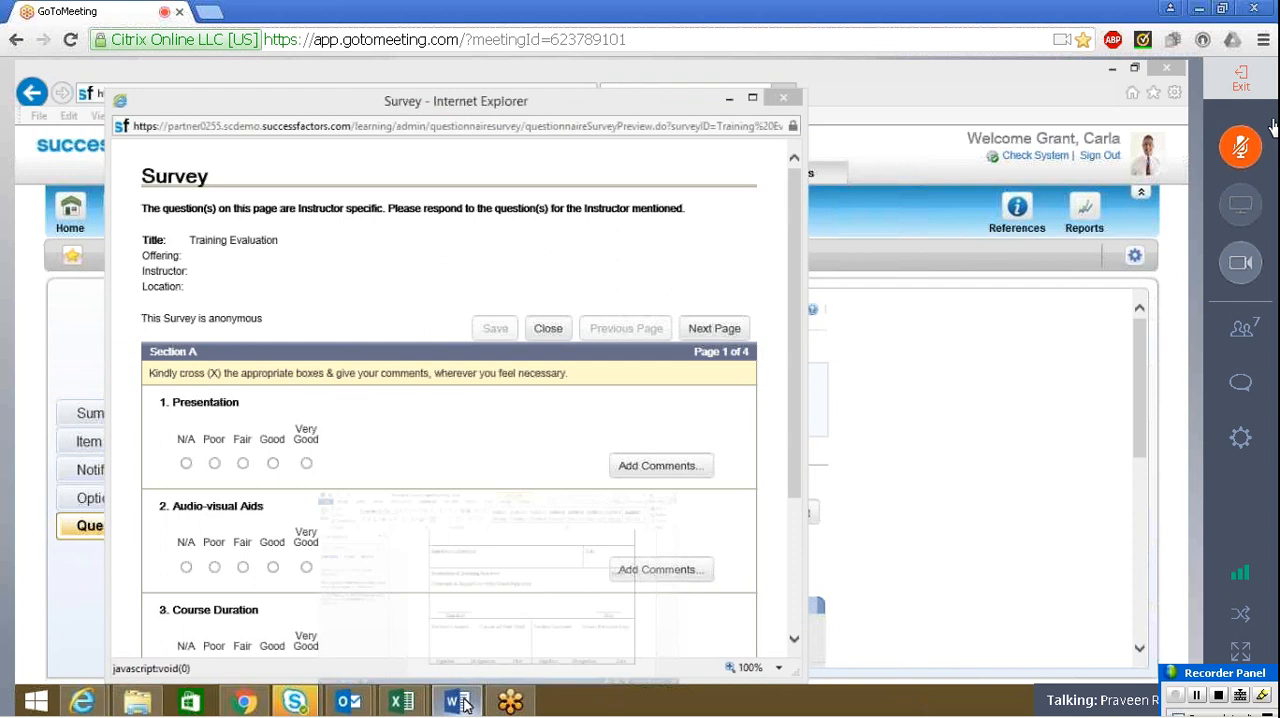
key(alt+Tab)
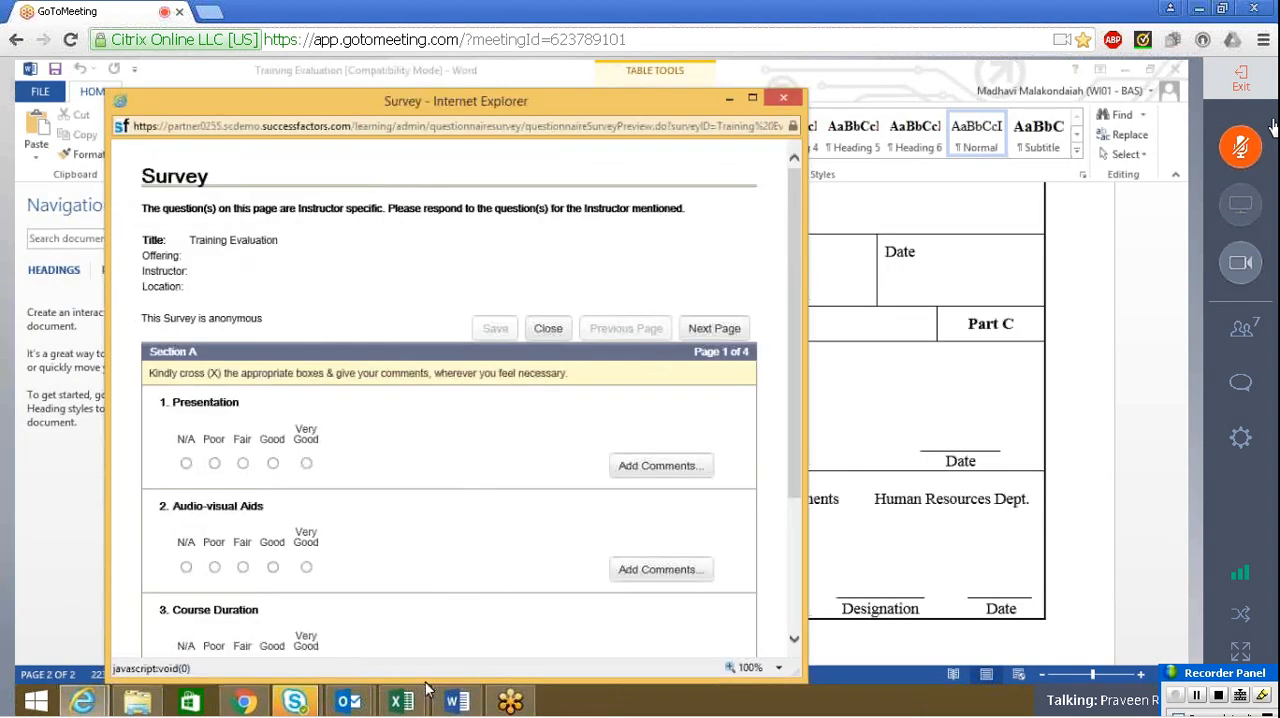
mouse_move(243, 700)
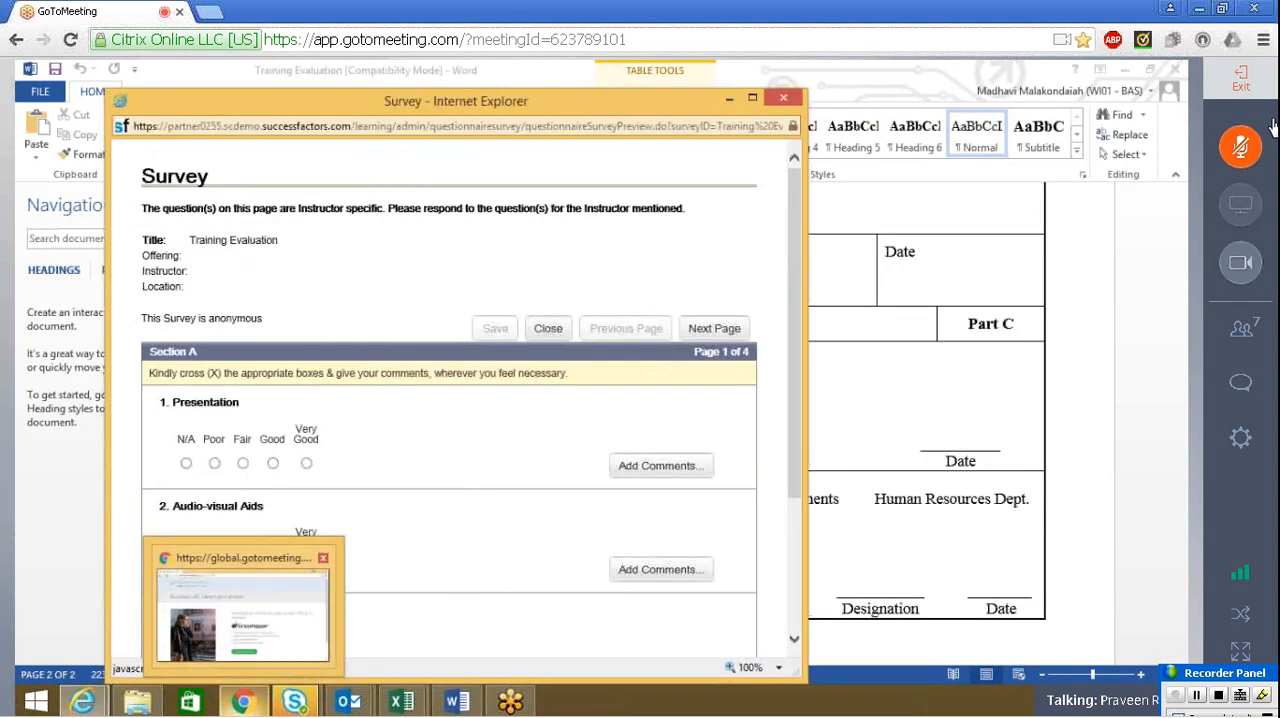
click(457, 700)
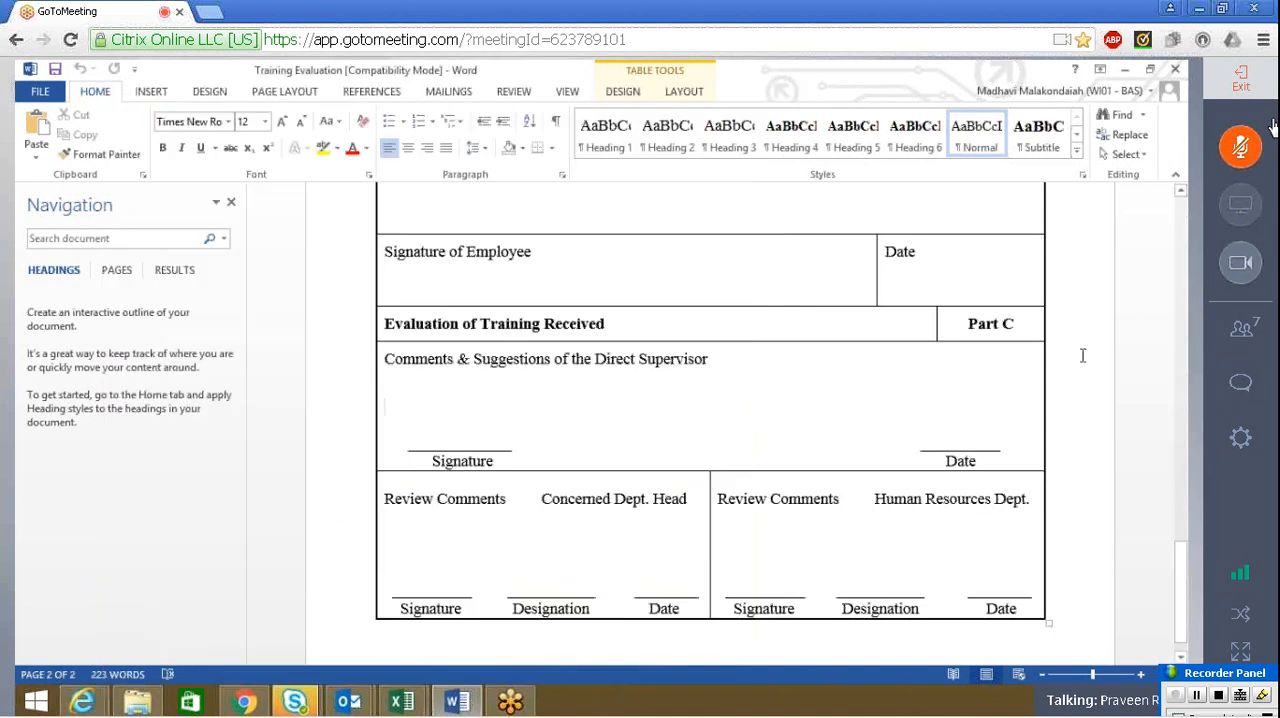
drag(1179, 580, 1180, 212)
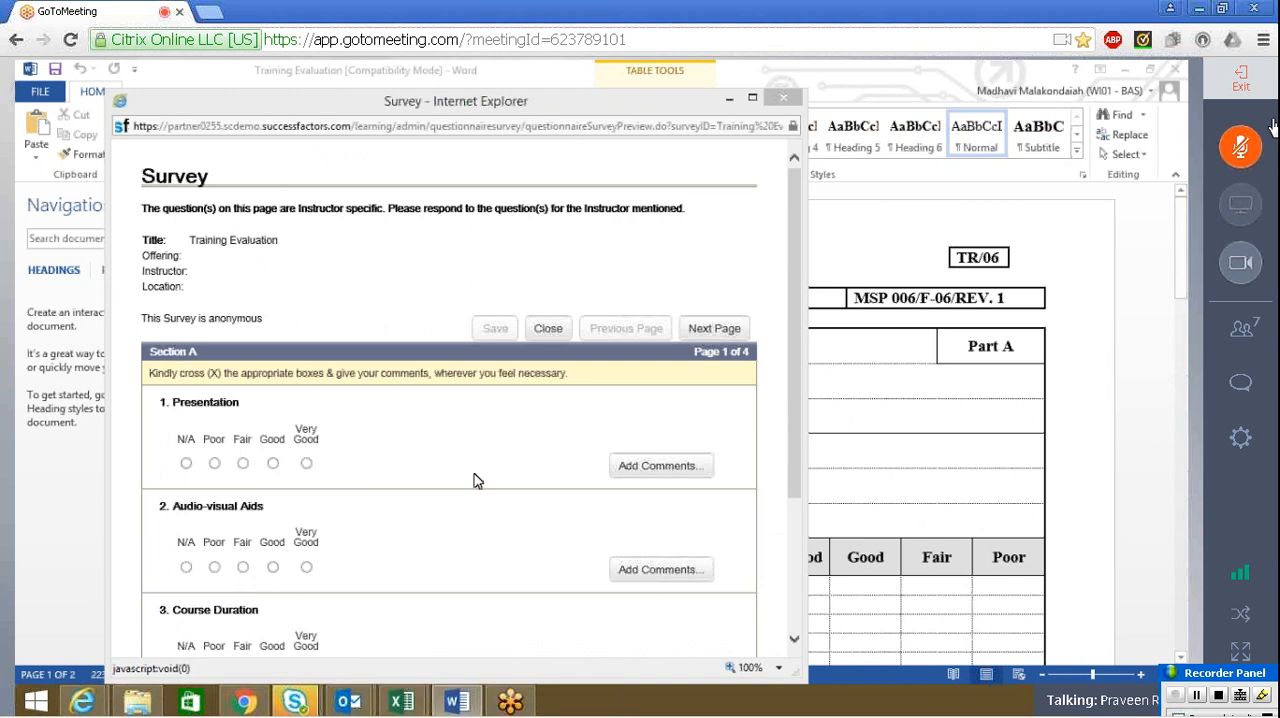
Compare the title, offering, instructor and location details of the survey preview with the Part A header fields of the Word form
triple_click(197, 240)
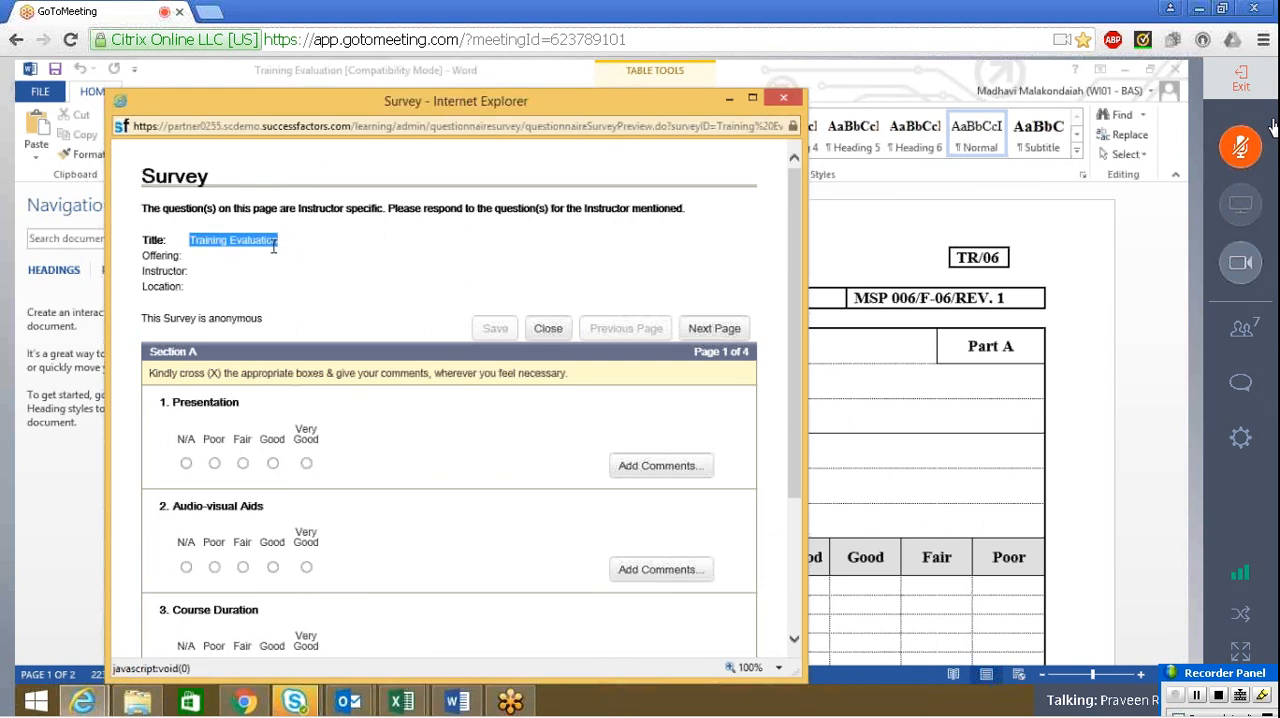
click(200, 258)
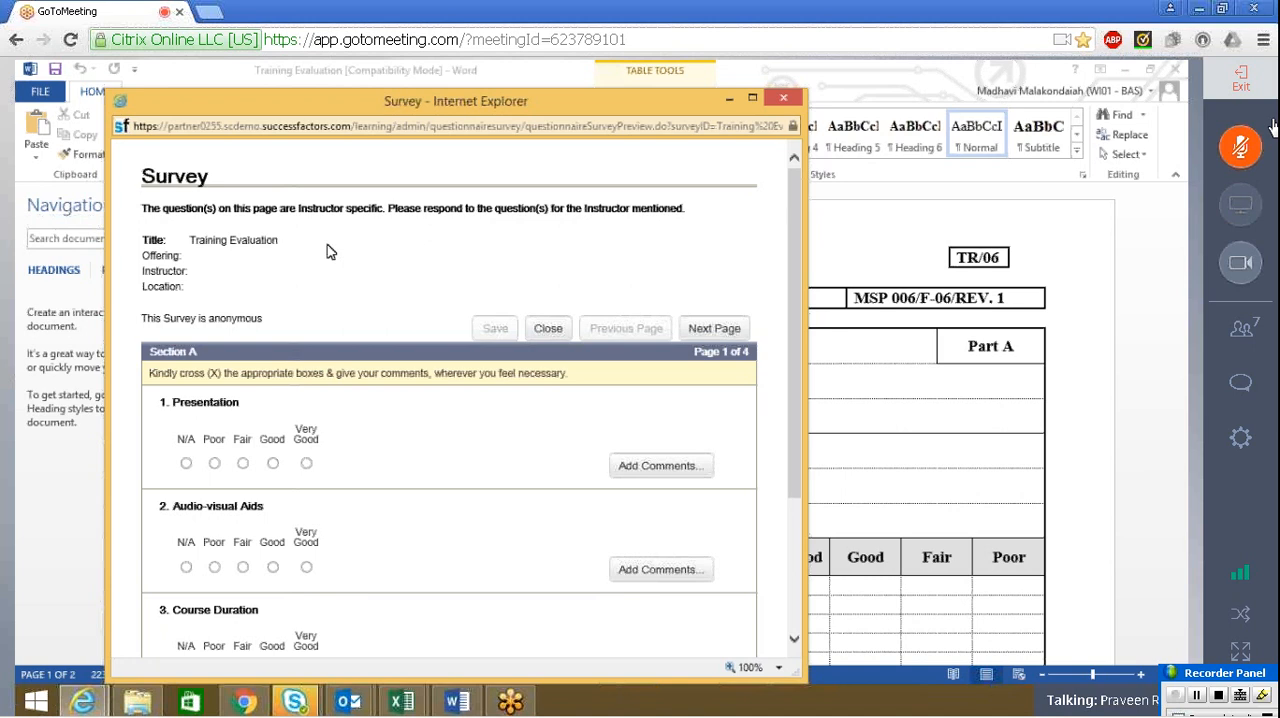
click(465, 705)
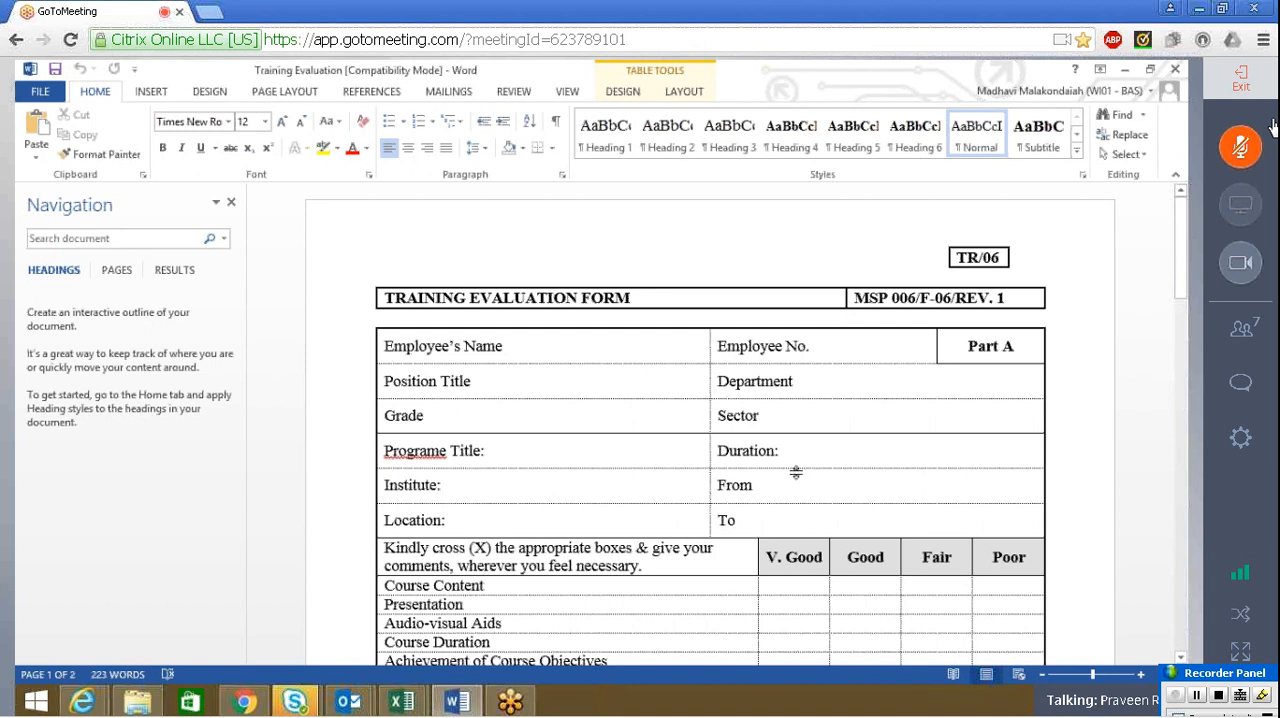
key(alt+Tab)
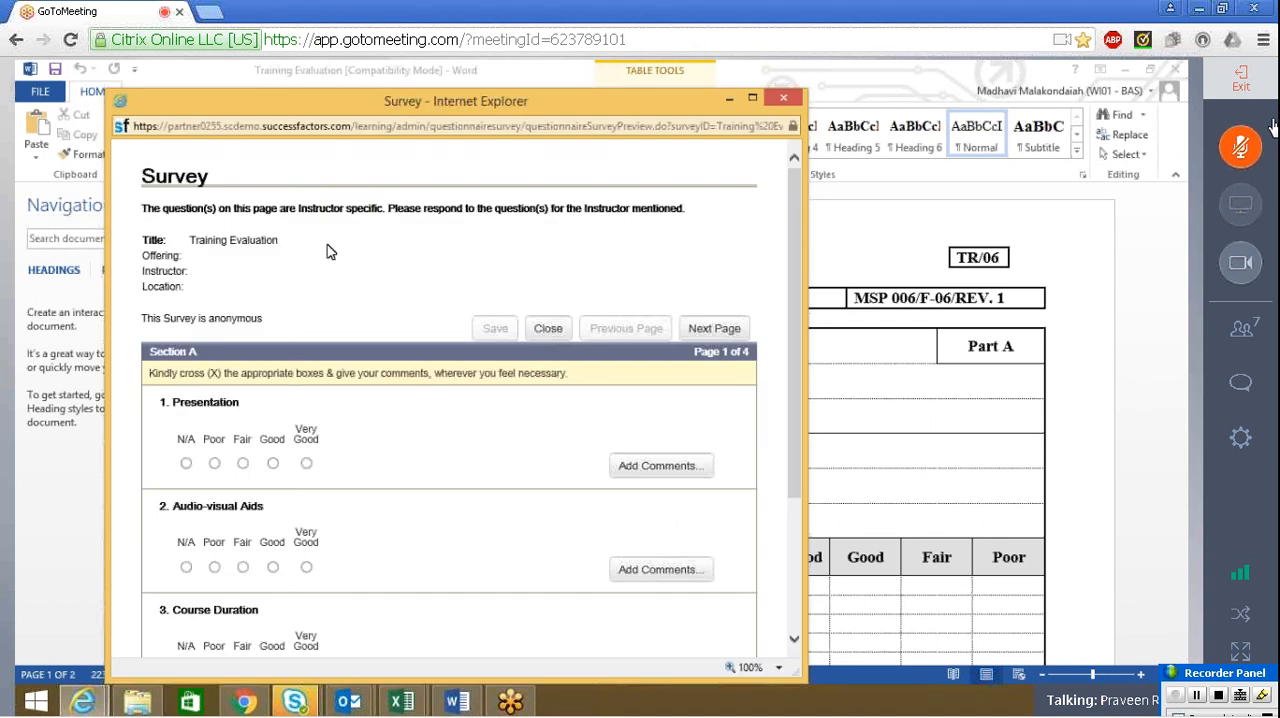
key(alt+Tab)
Maximize the survey preview window and review the rating questions of Section A
click(643, 362)
click(752, 99)
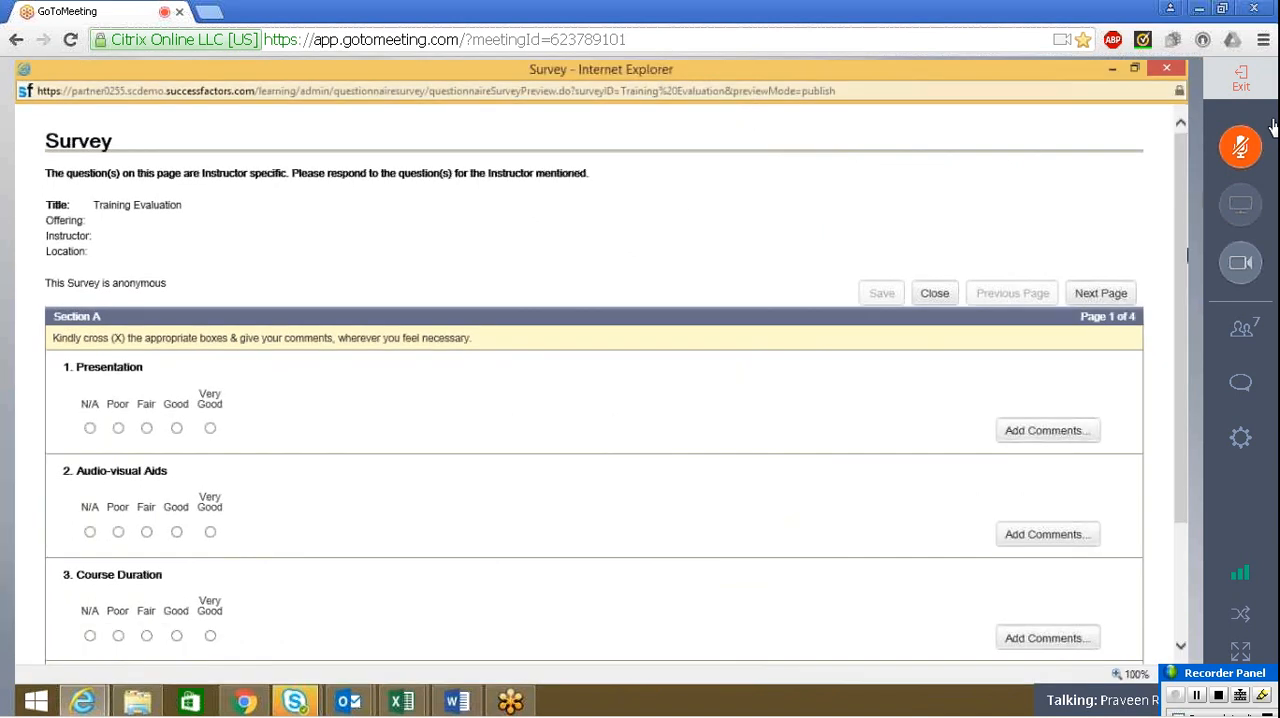
scroll(1128, 257, down, 3)
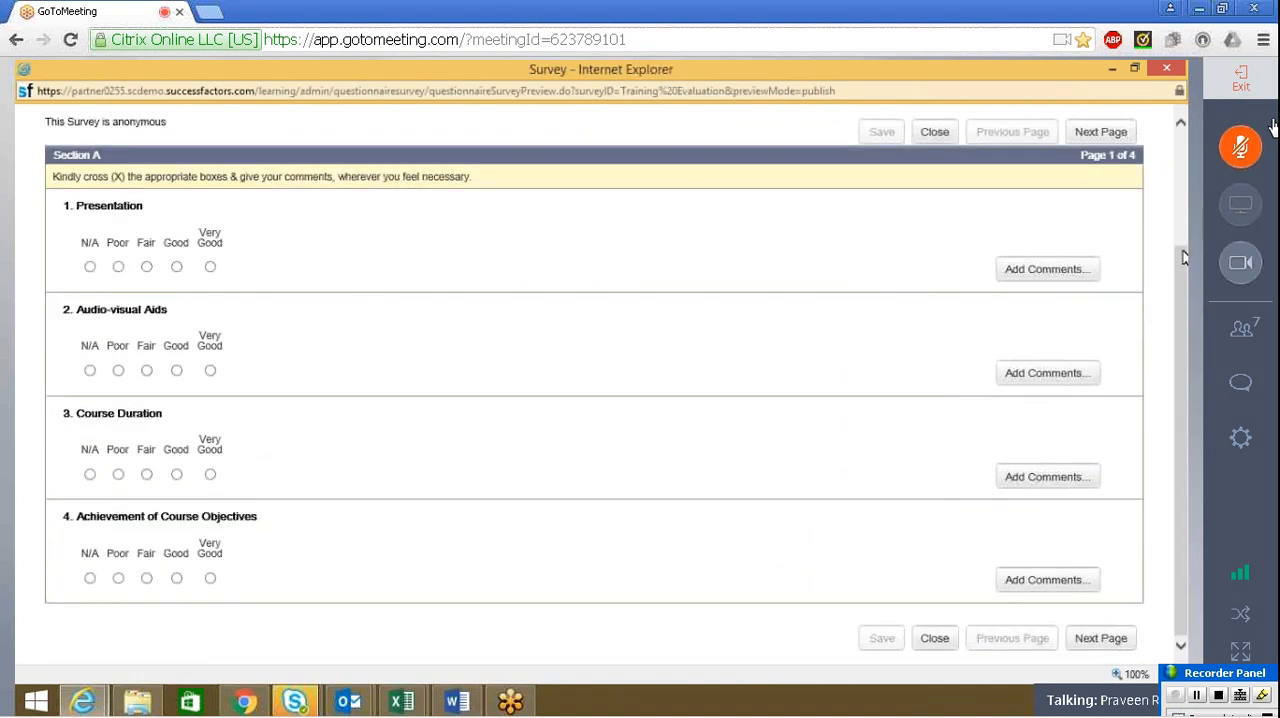
scroll(1178, 200, up, 2)
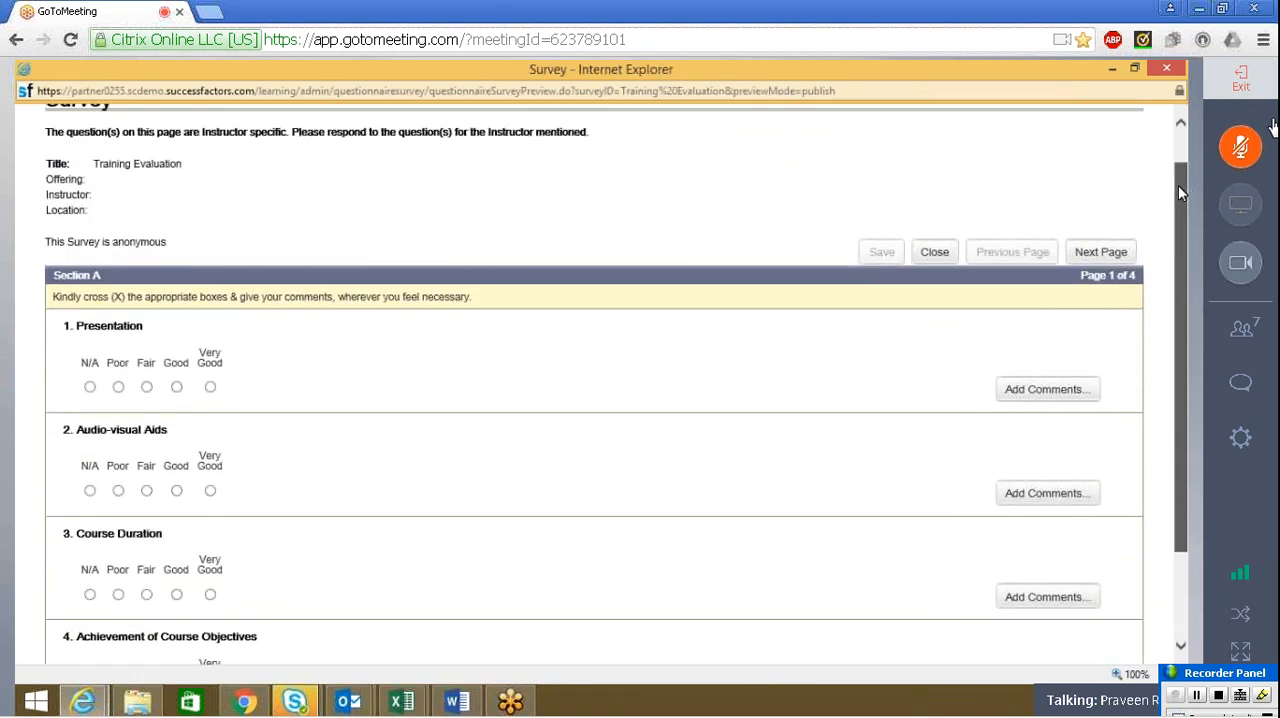
Switch to the Training Evaluation form in Word, read through Parts A, B and C and return to its first page
click(458, 701)
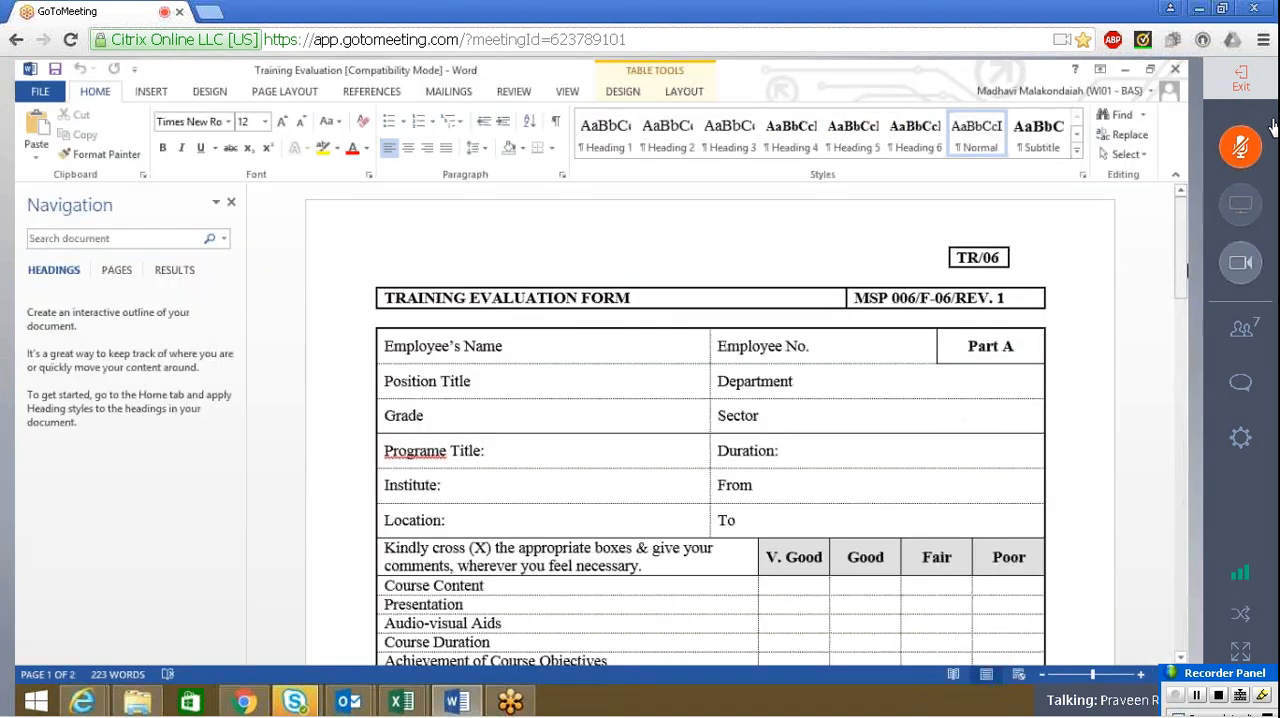
drag(1183, 293, 1183, 355)
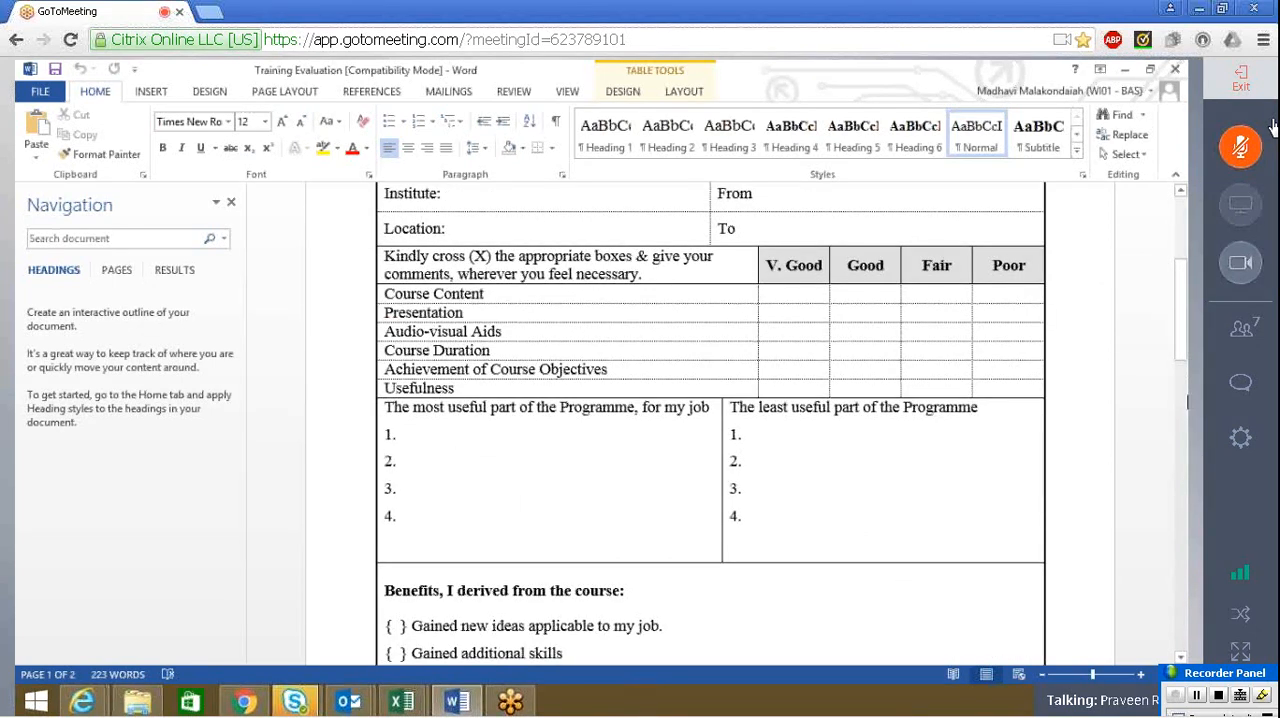
drag(1183, 310, 1183, 406)
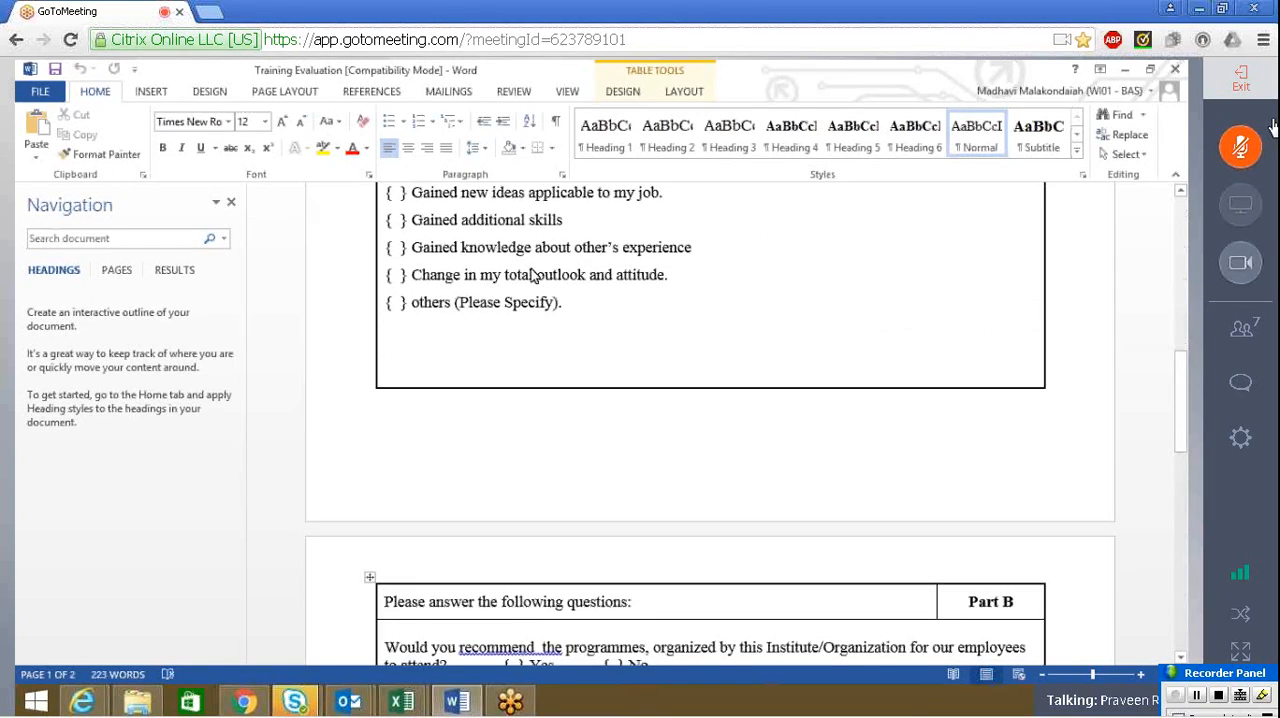
drag(1185, 460, 1185, 512)
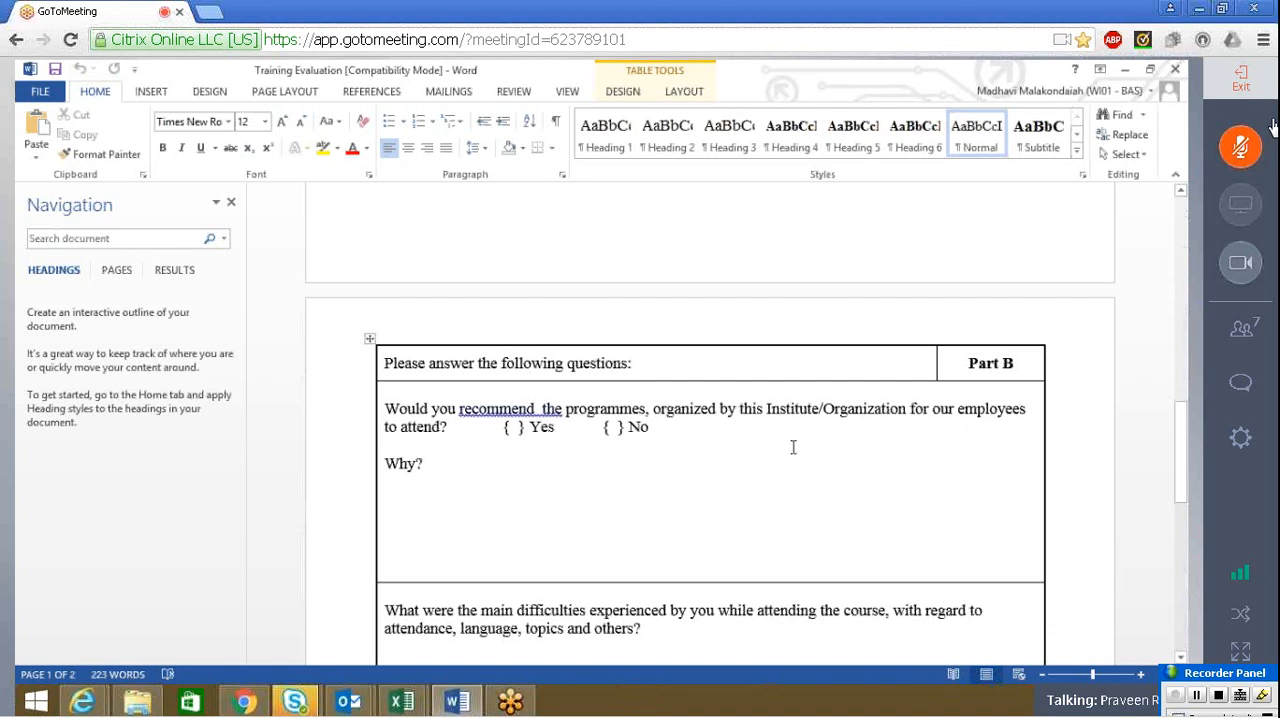
mouse_move(1183, 455)
mouse_down()
mouse_move(1179, 586)
mouse_move(1179, 573)
mouse_up()
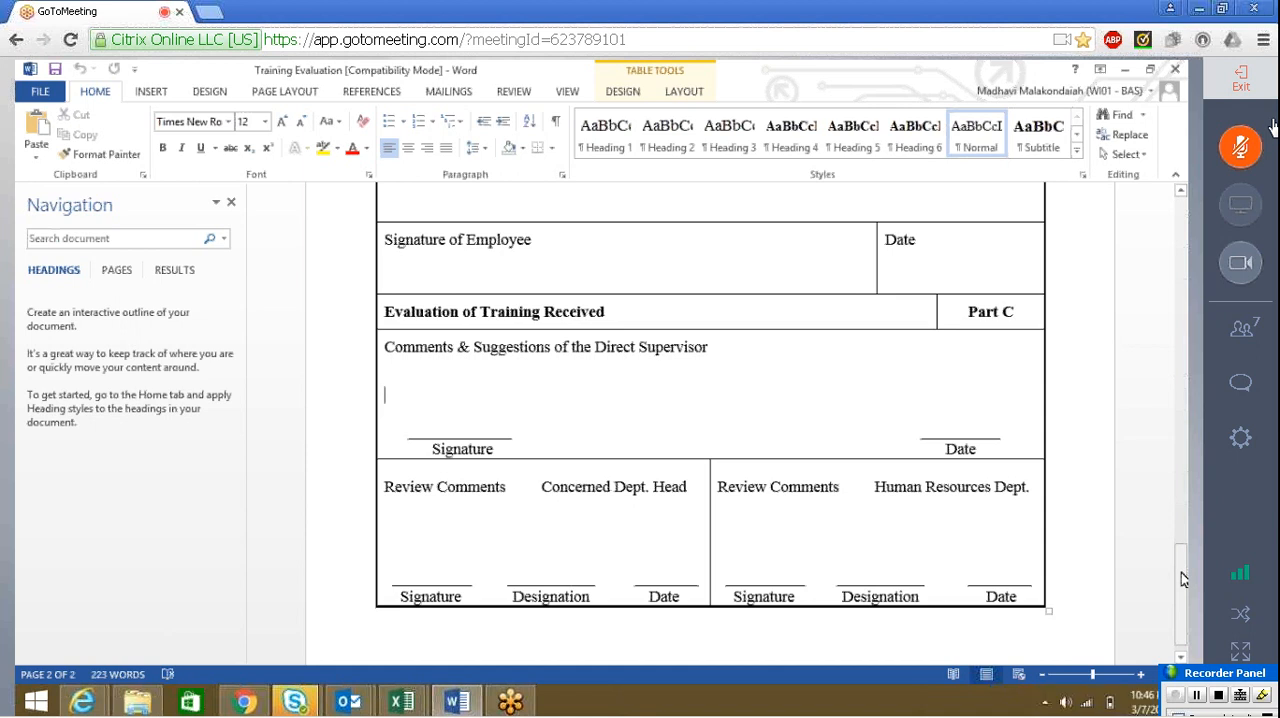
drag(1183, 580, 1187, 224)
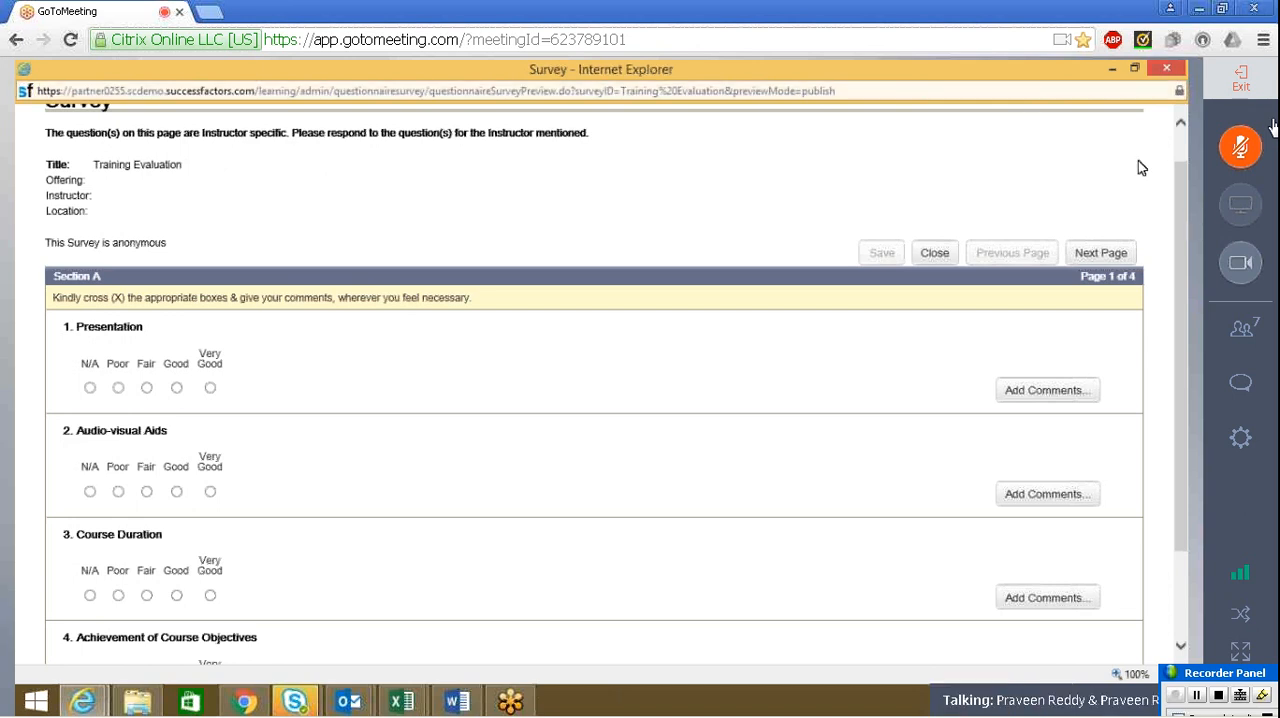
Close the survey preview and switch back to the Training Evaluation survey's questions page in the SuccessFactors LMS
scroll(1182, 144, up, 1)
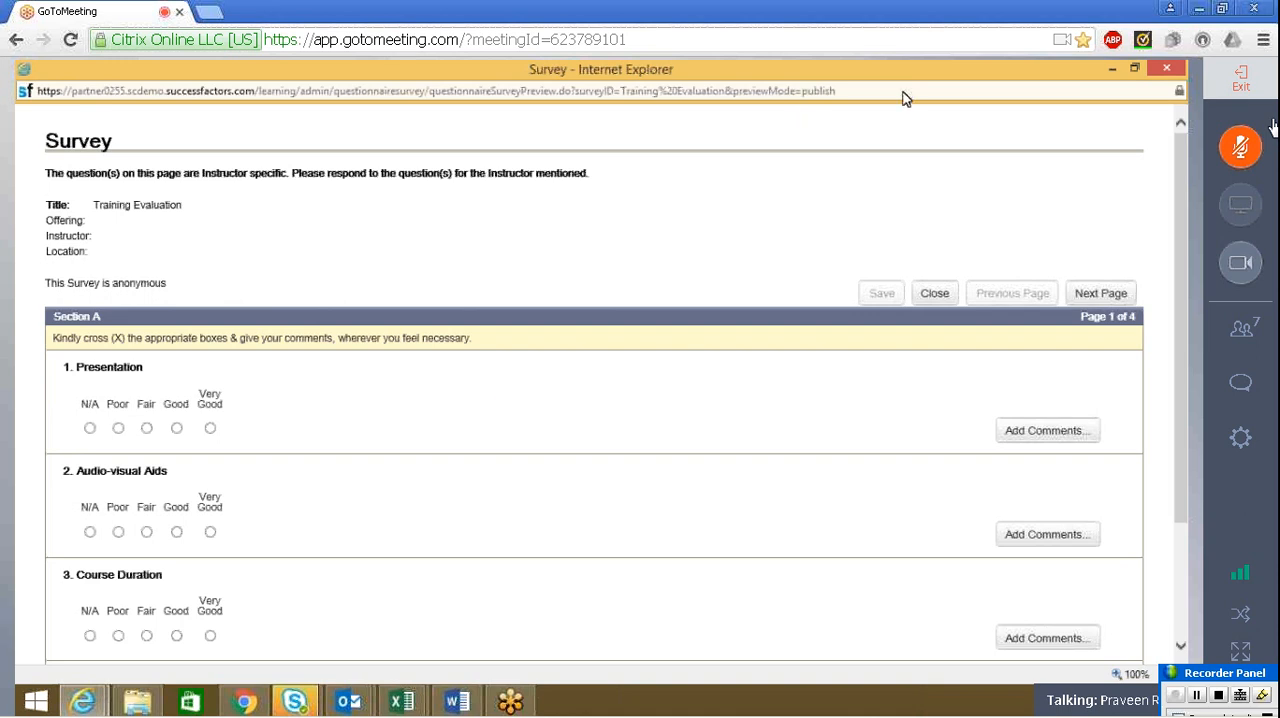
click(1178, 70)
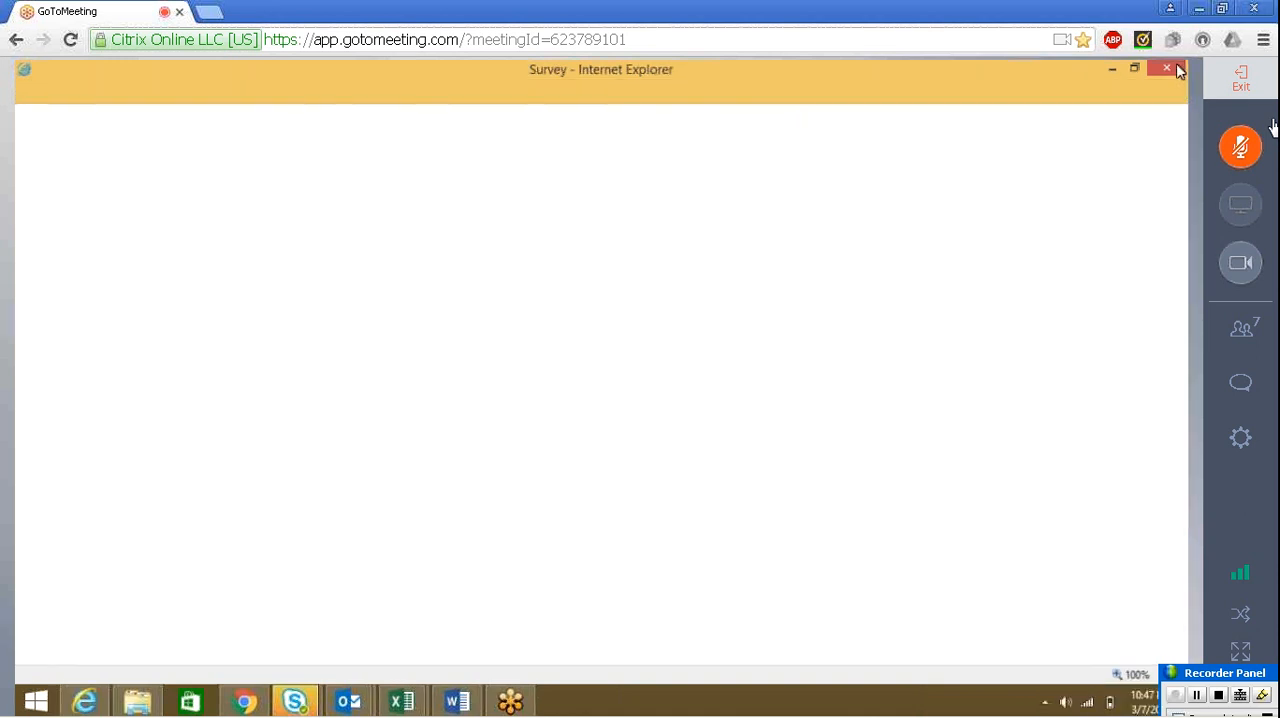
click(80, 704)
drag(1139, 458, 1145, 252)
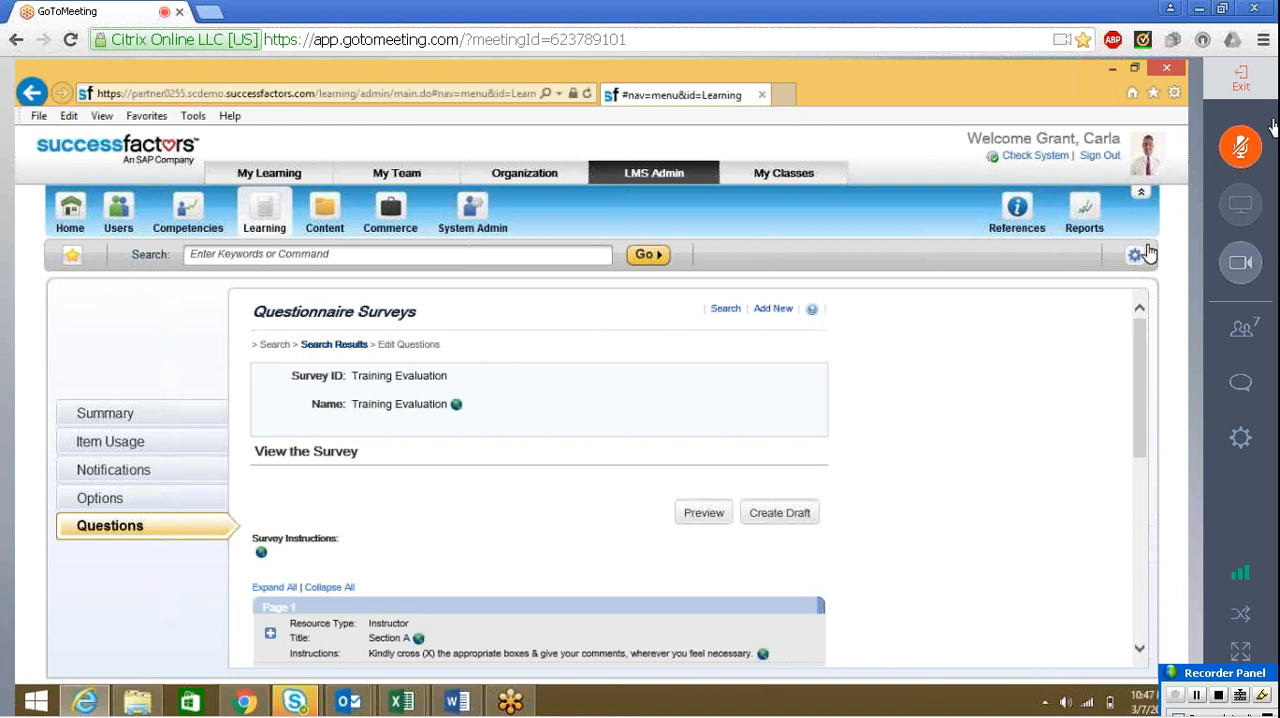
From the survey's item usage, search the item list for items whose ID starts with Test LMS
click(101, 446)
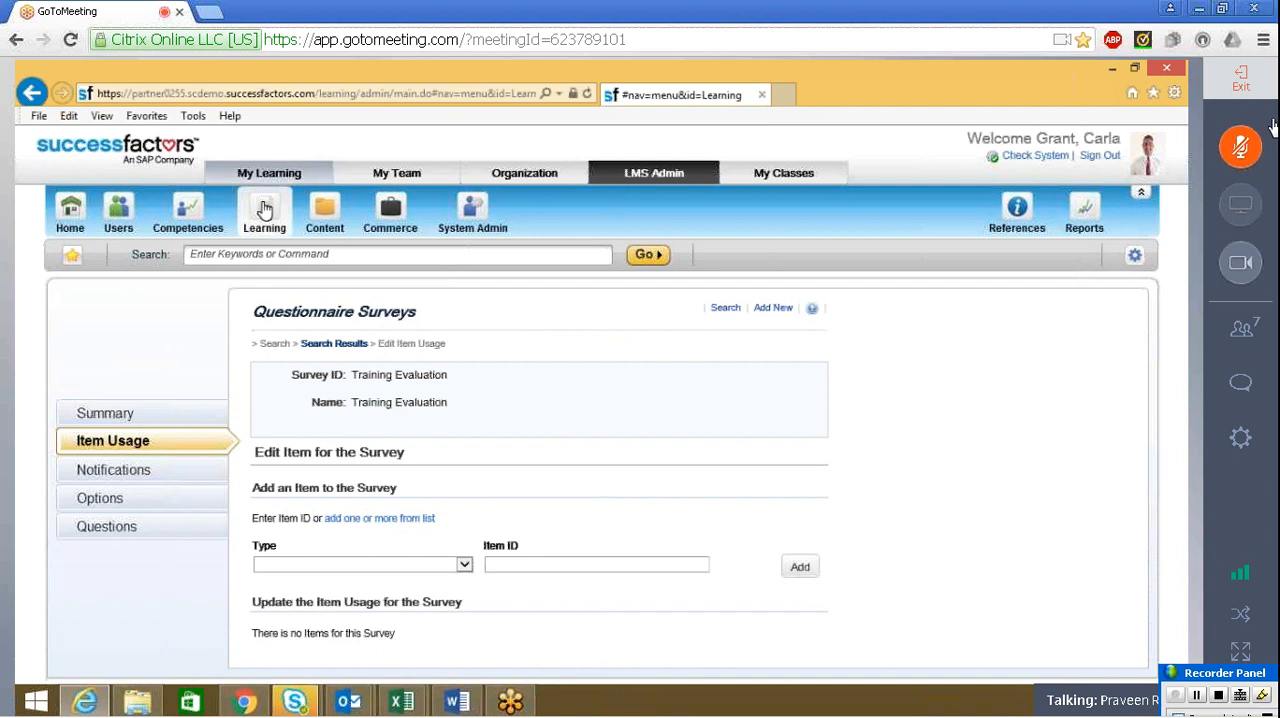
click(415, 520)
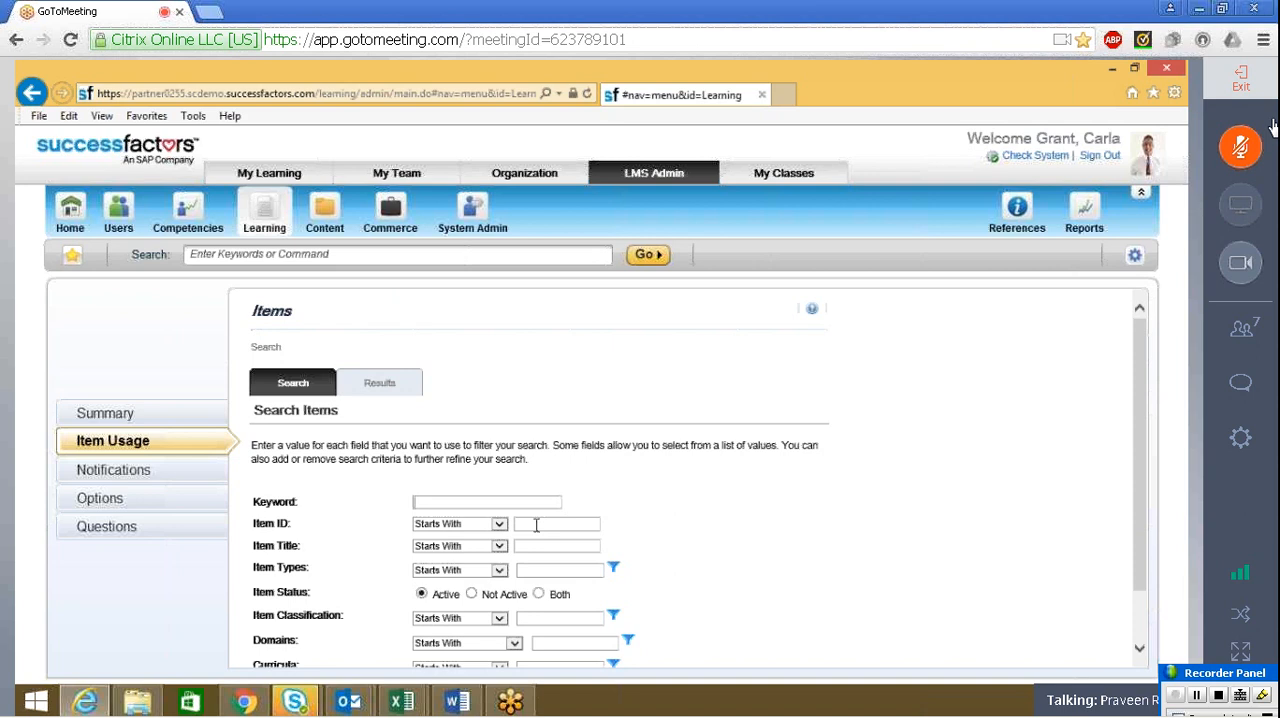
click(548, 523)
text(te)
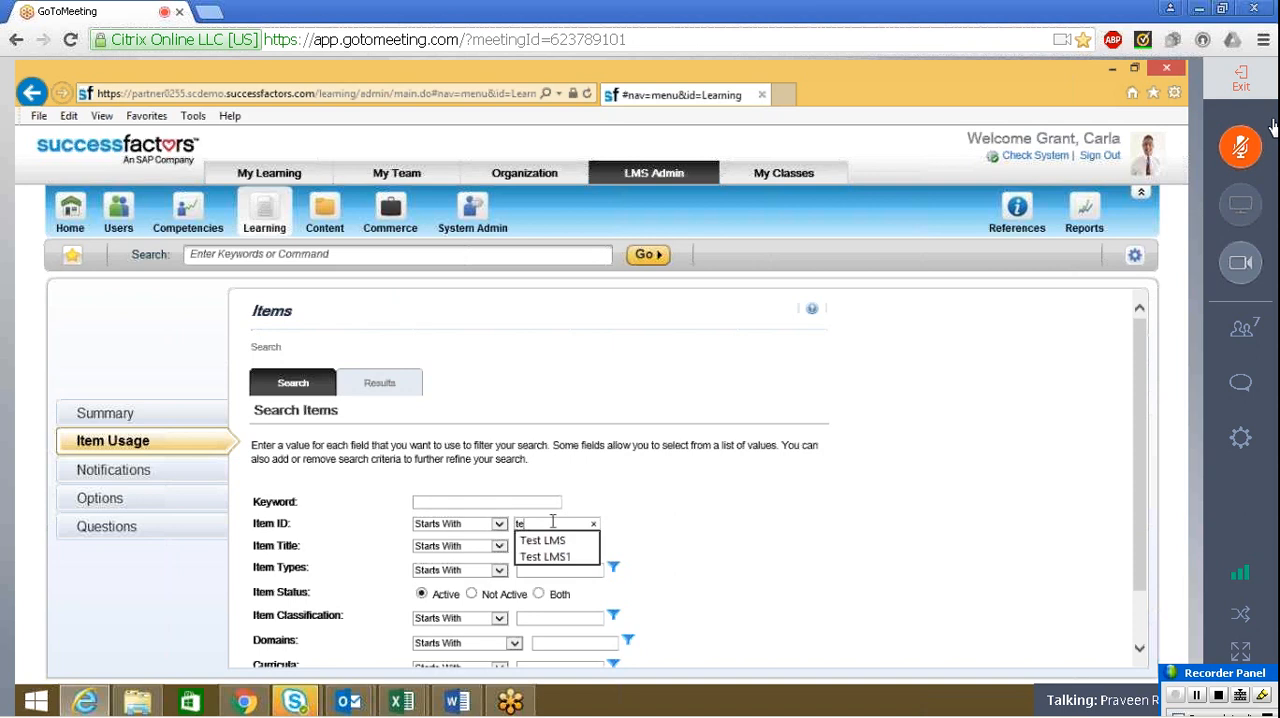
click(548, 541)
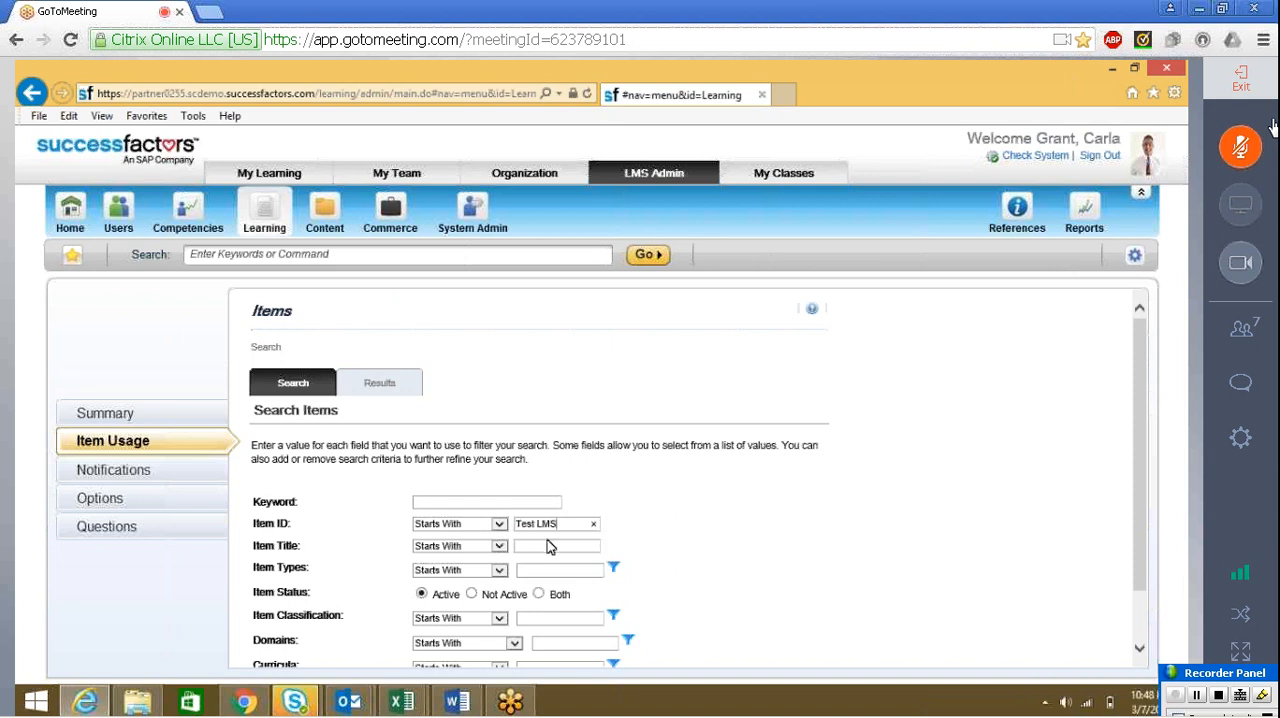
scroll(1010, 567, down, 2)
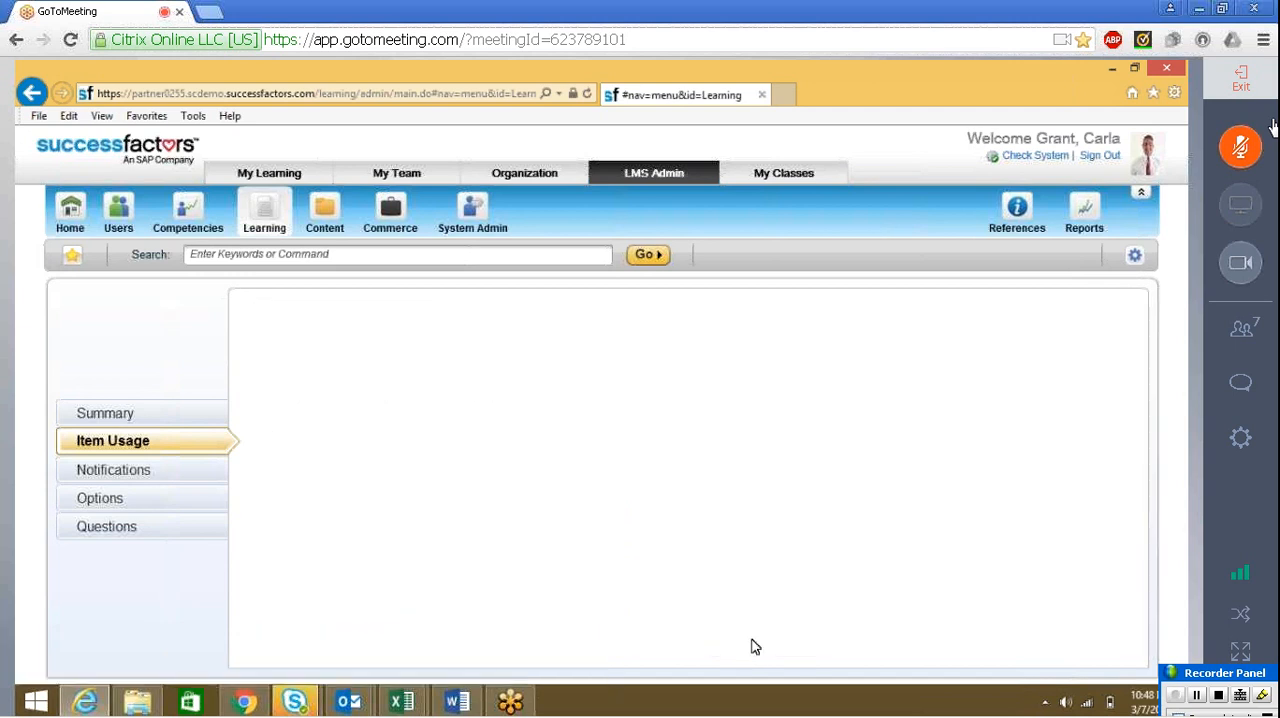
Add the Test LMS course to the survey and check the survey's item usage list
click(704, 515)
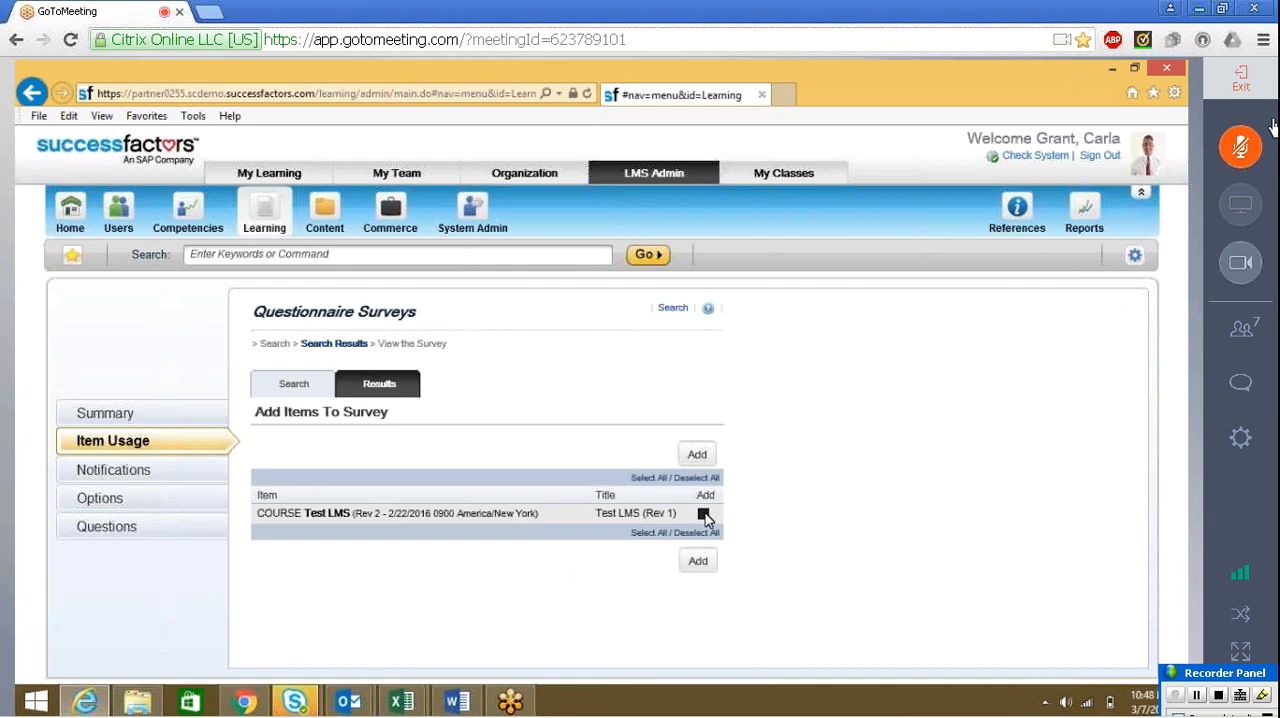
click(697, 561)
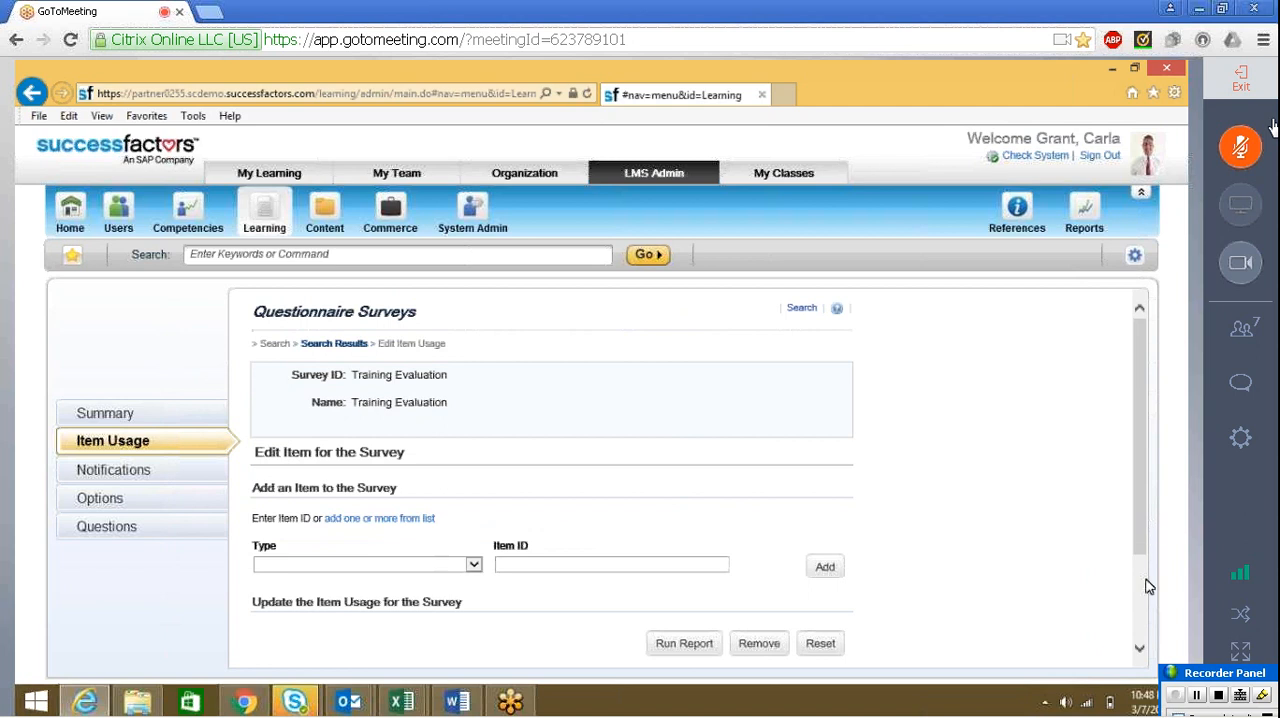
scroll(1145, 587, down, 1)
scroll(1143, 587, down, 3)
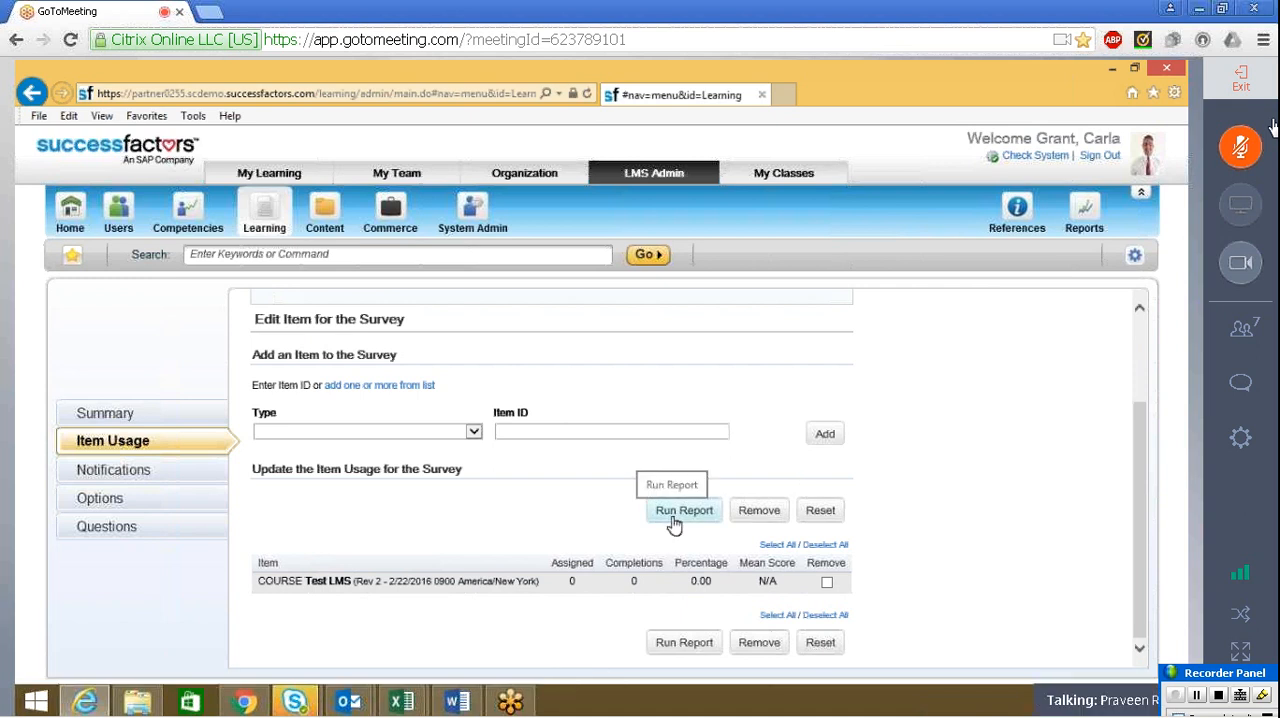
Search the learning items for item ID Test LMS and open the course's record
click(265, 213)
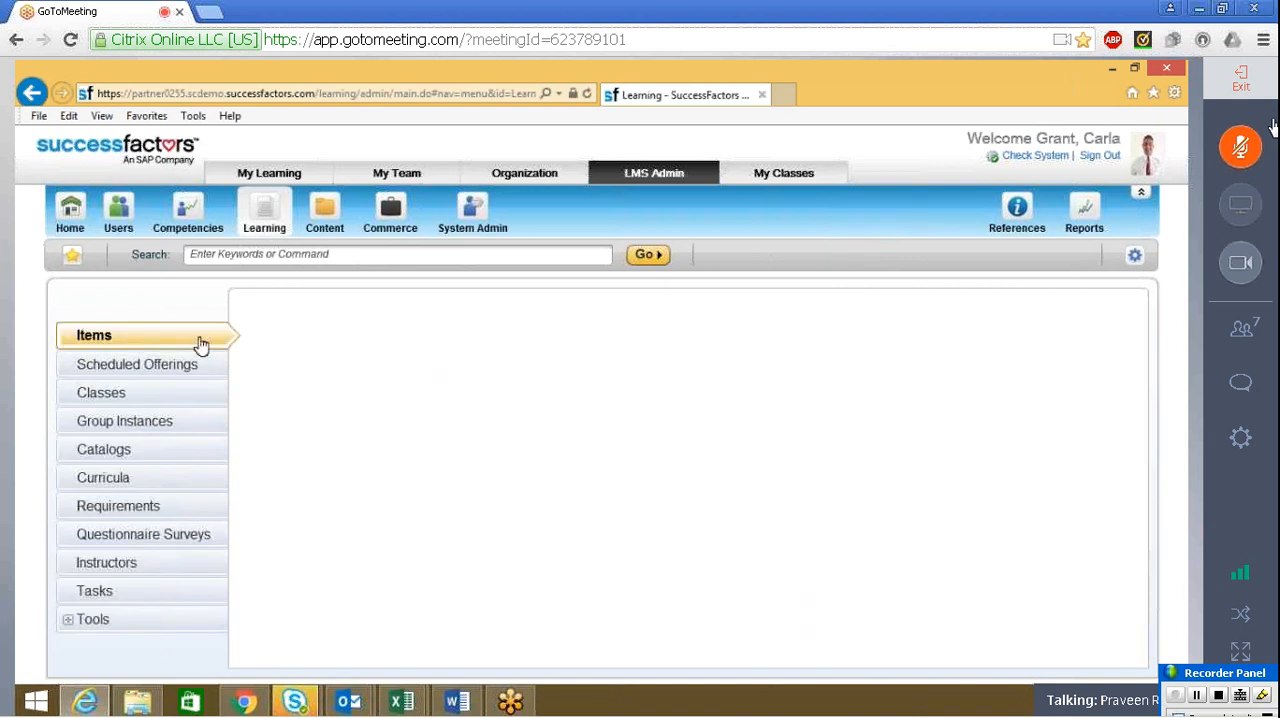
click(582, 461)
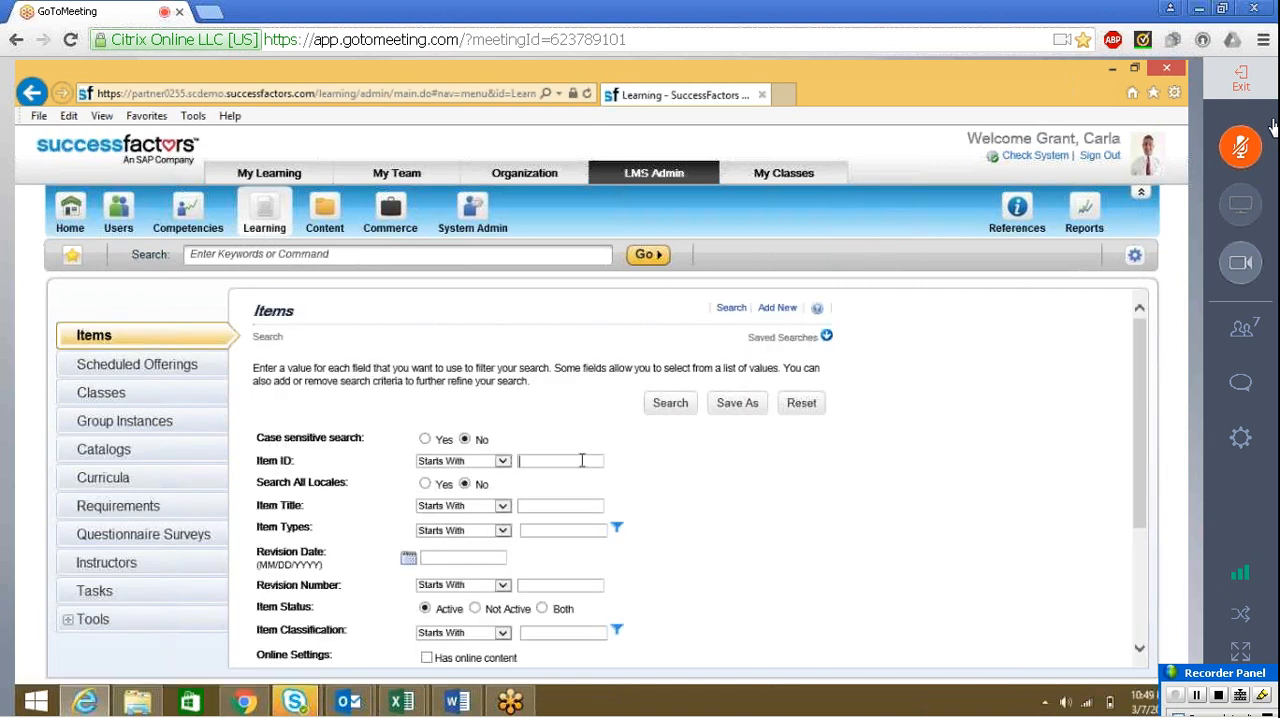
text(t)
key(Down)
key(Return)
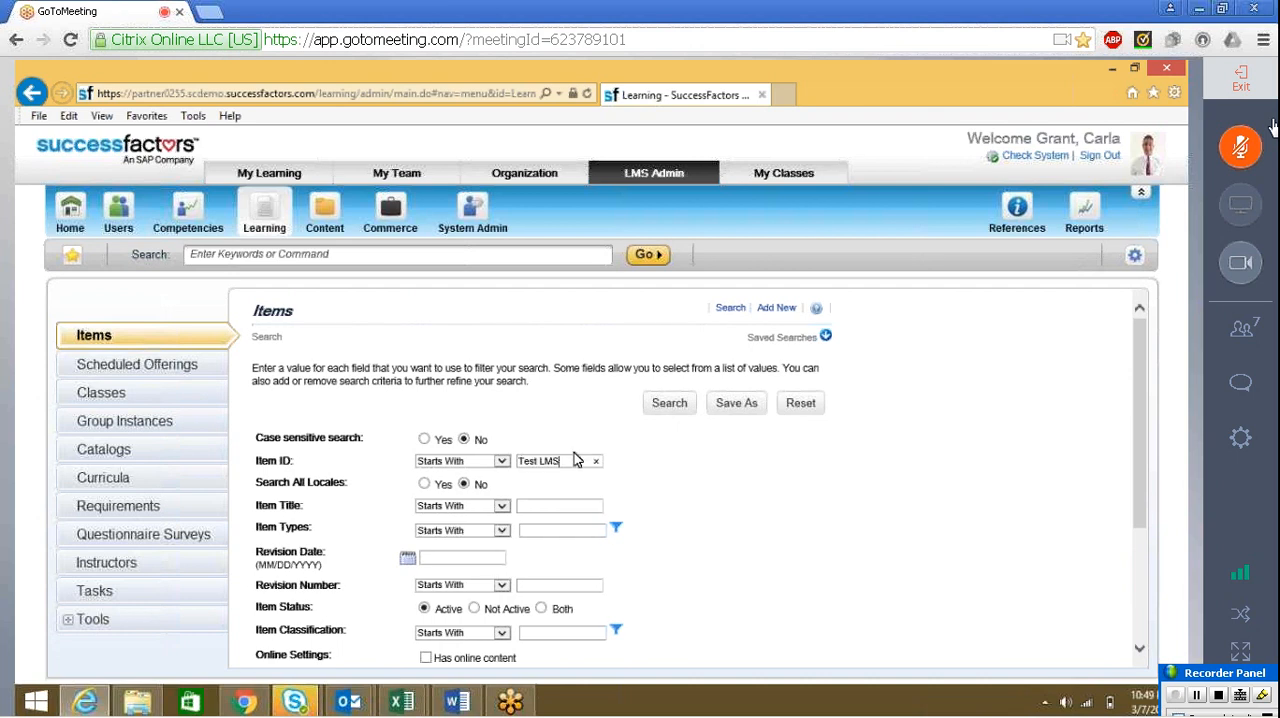
click(668, 405)
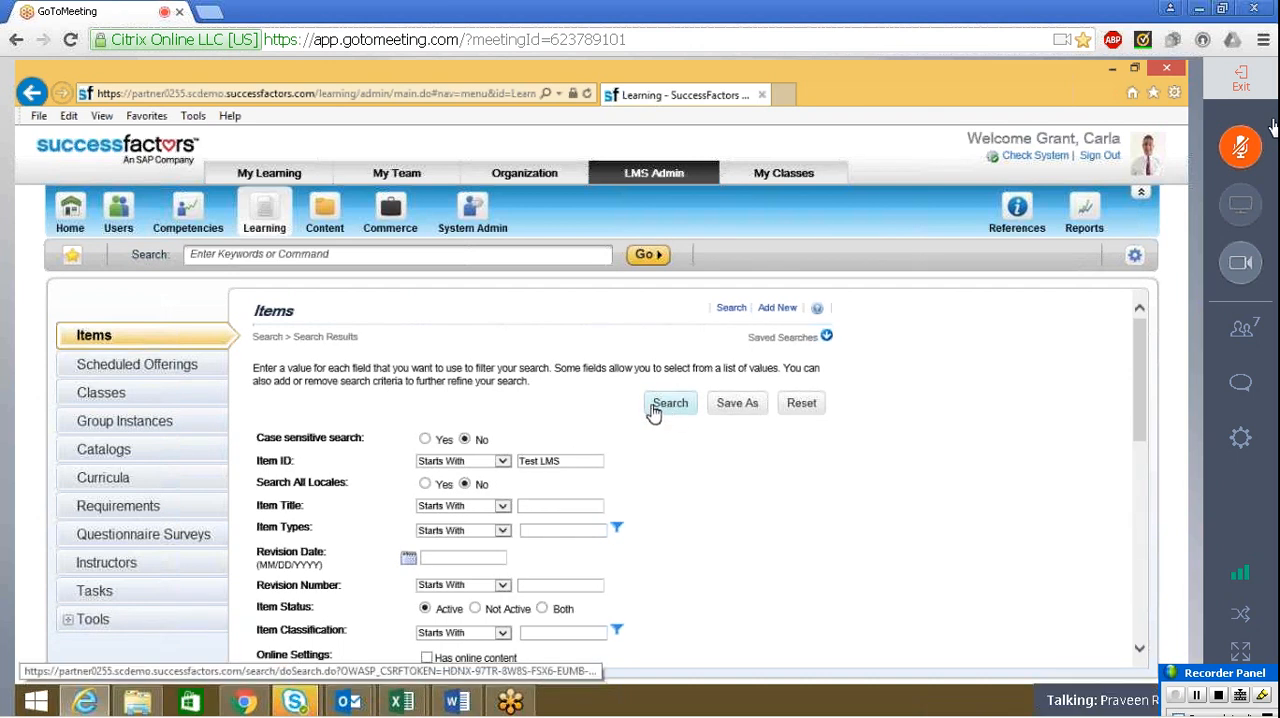
scroll(594, 449, down, 5)
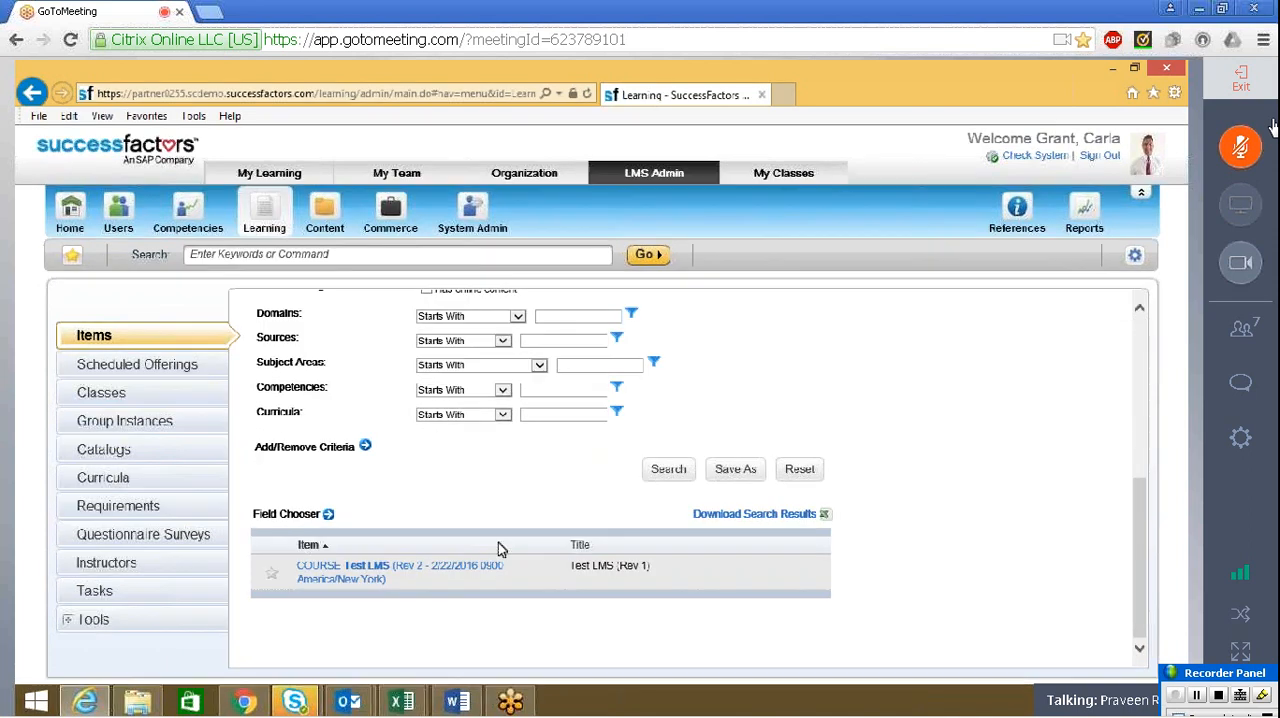
click(379, 568)
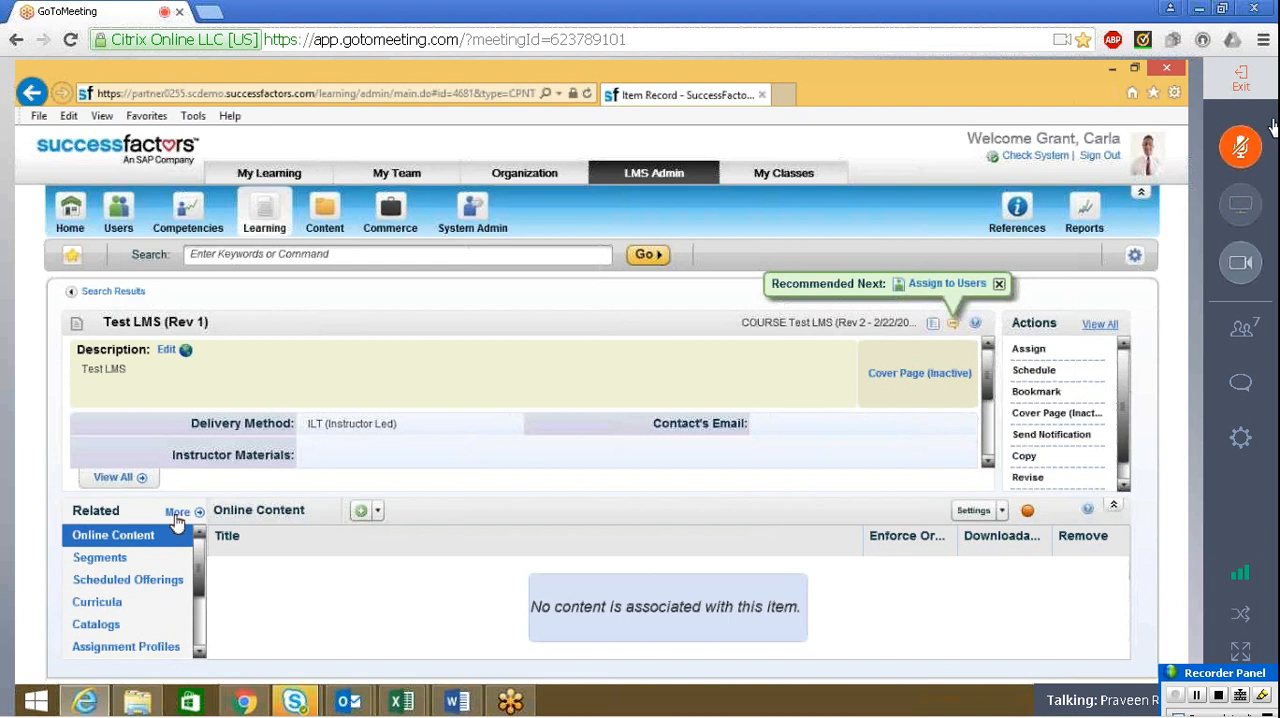
In the course's related evaluations, select Training Evaluation as the user satisfaction survey and apply the changes
click(177, 512)
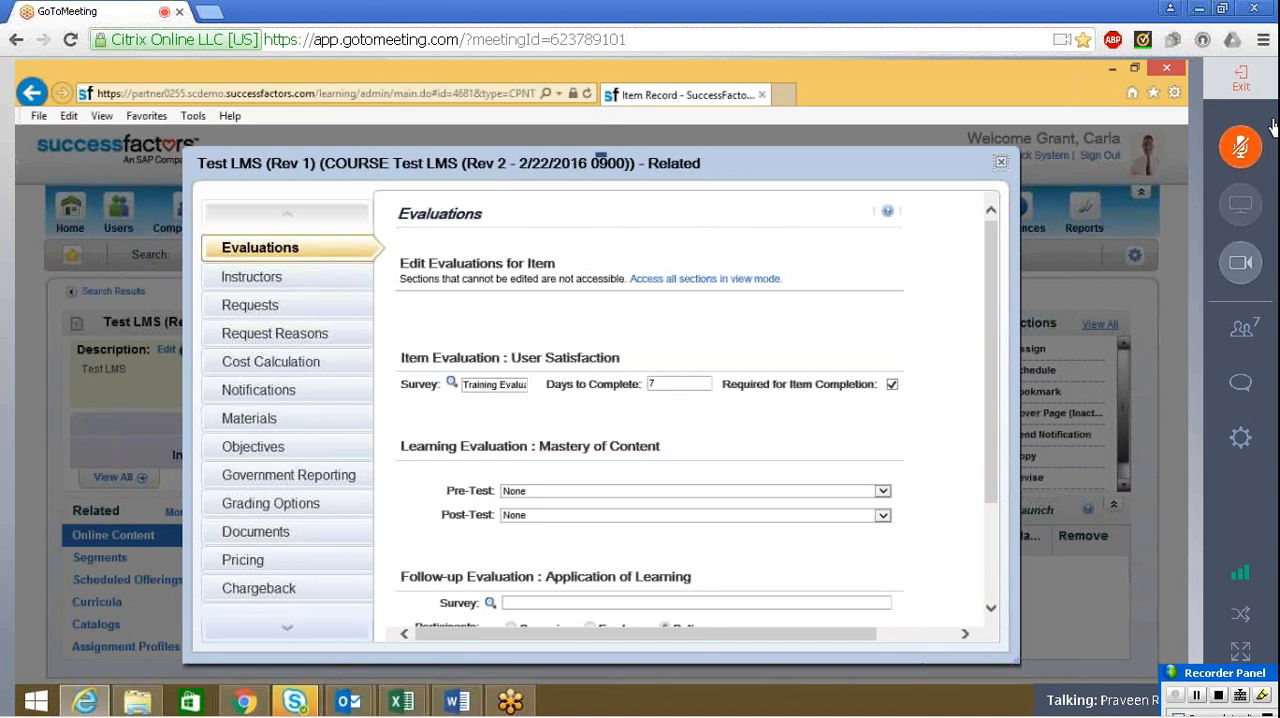
click(451, 385)
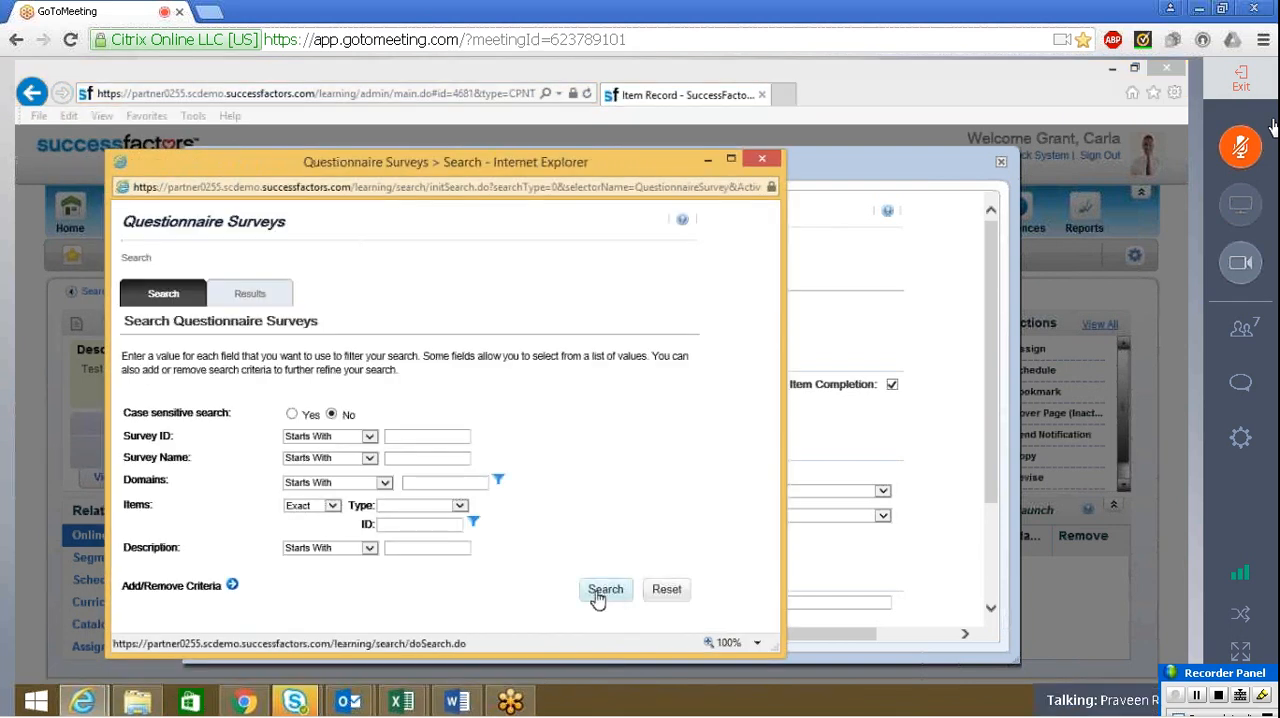
click(597, 596)
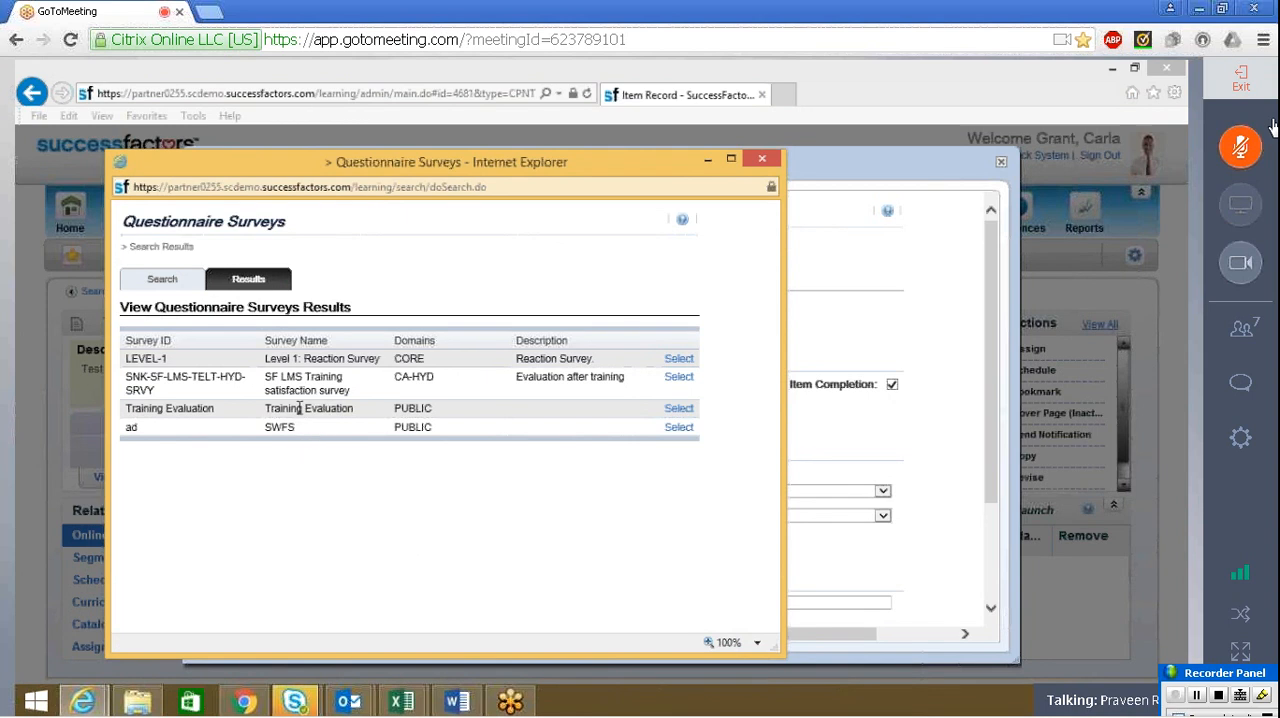
click(688, 409)
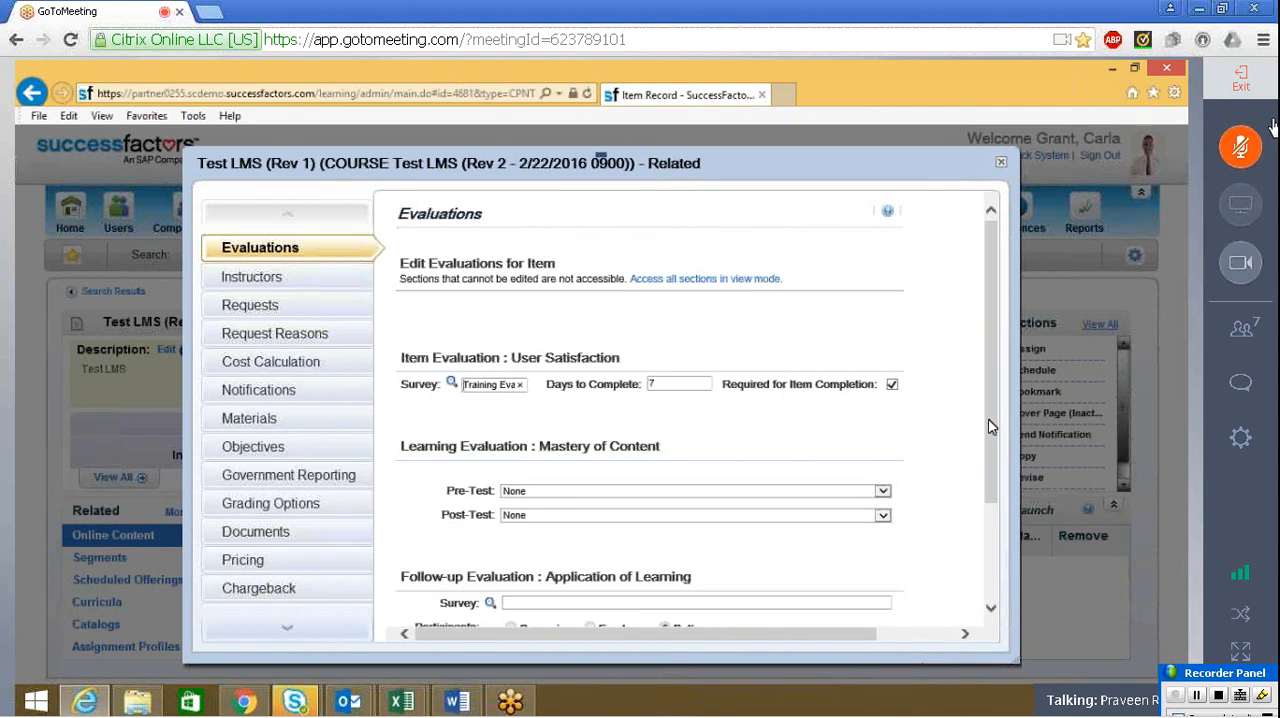
scroll(990, 425, down, 3)
click(786, 600)
scroll(993, 487, down, 3)
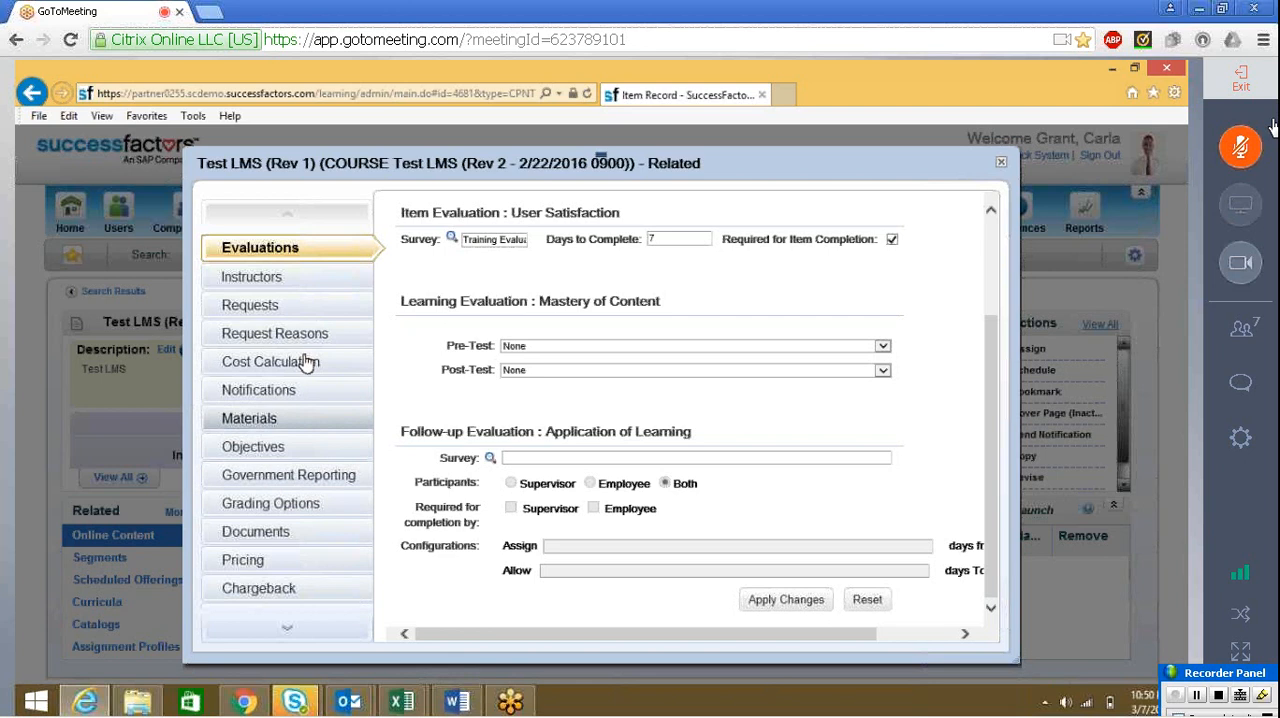
Choose the LEVEL-3 survey for the course's follow-up evaluation, and close the related settings without applying the choice
click(490, 459)
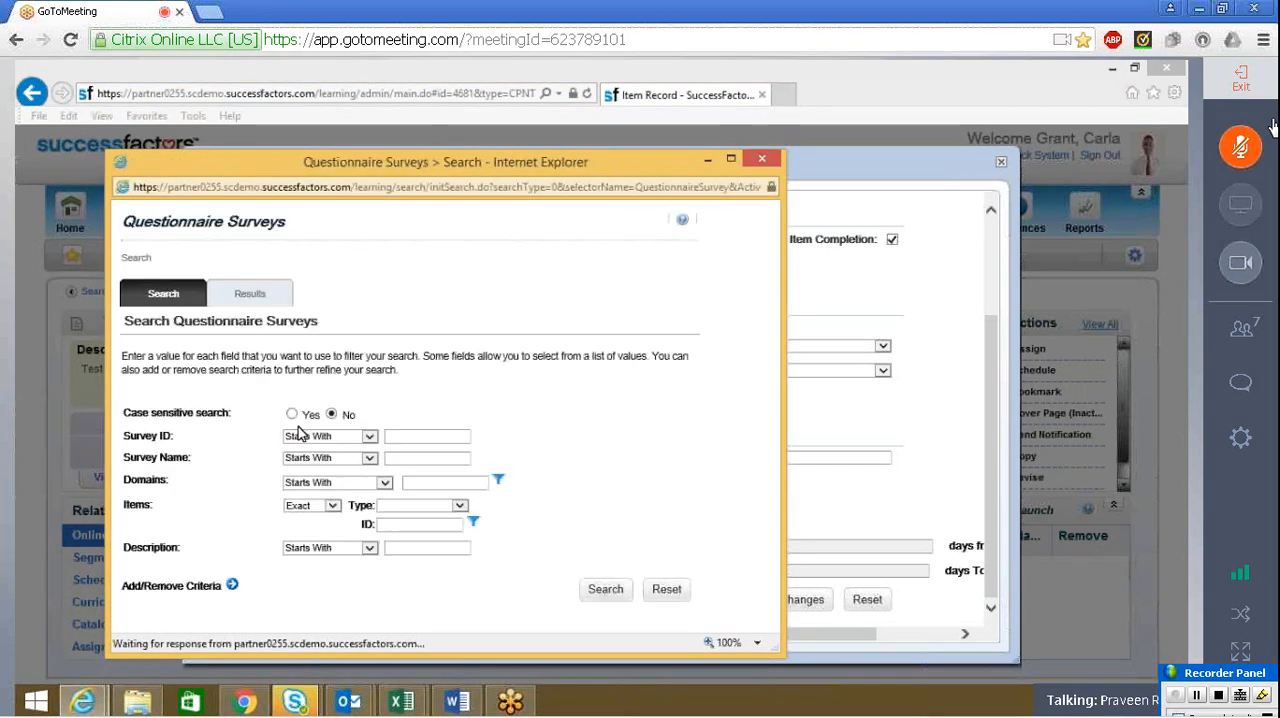
click(591, 600)
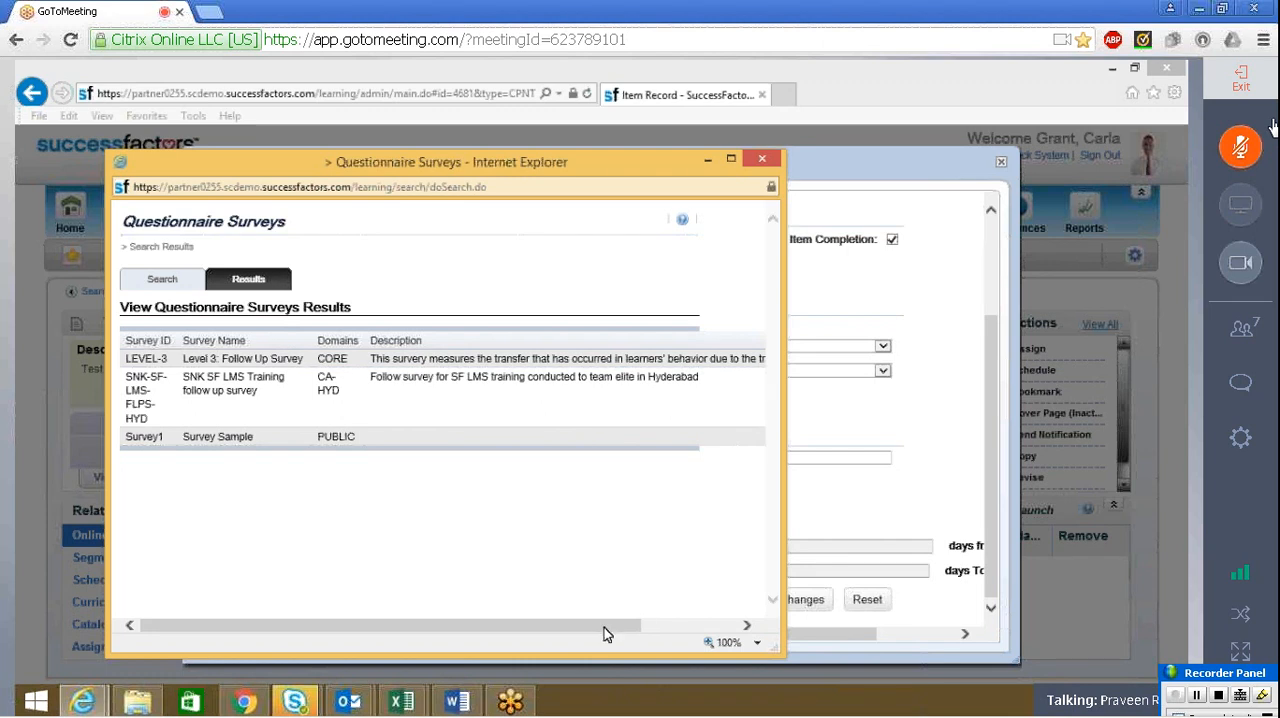
drag(637, 625, 742, 645)
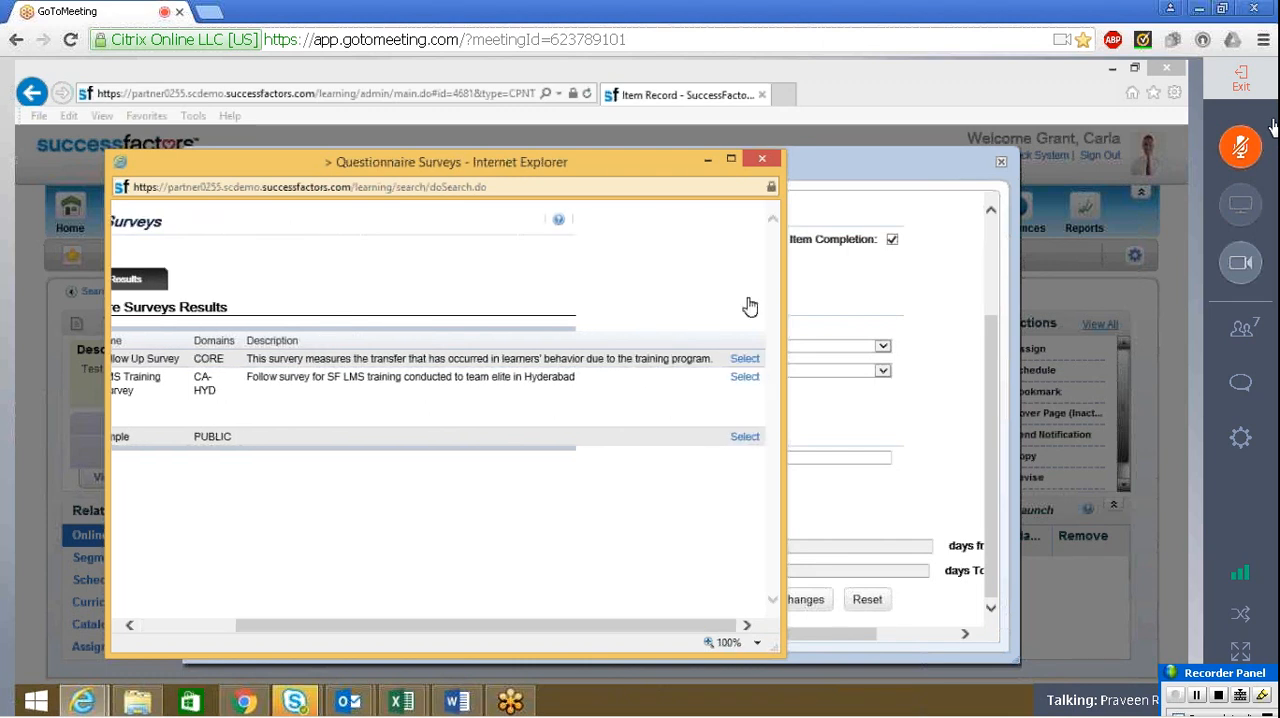
click(744, 358)
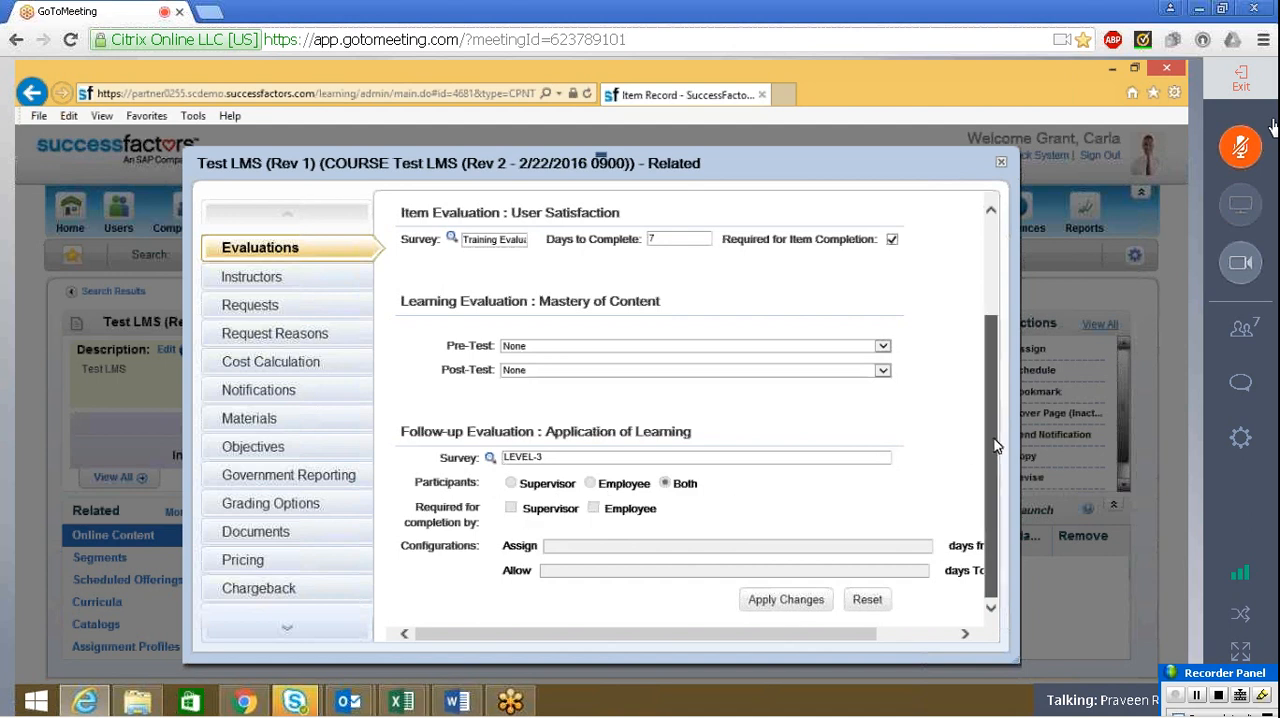
scroll(996, 446, up, 1)
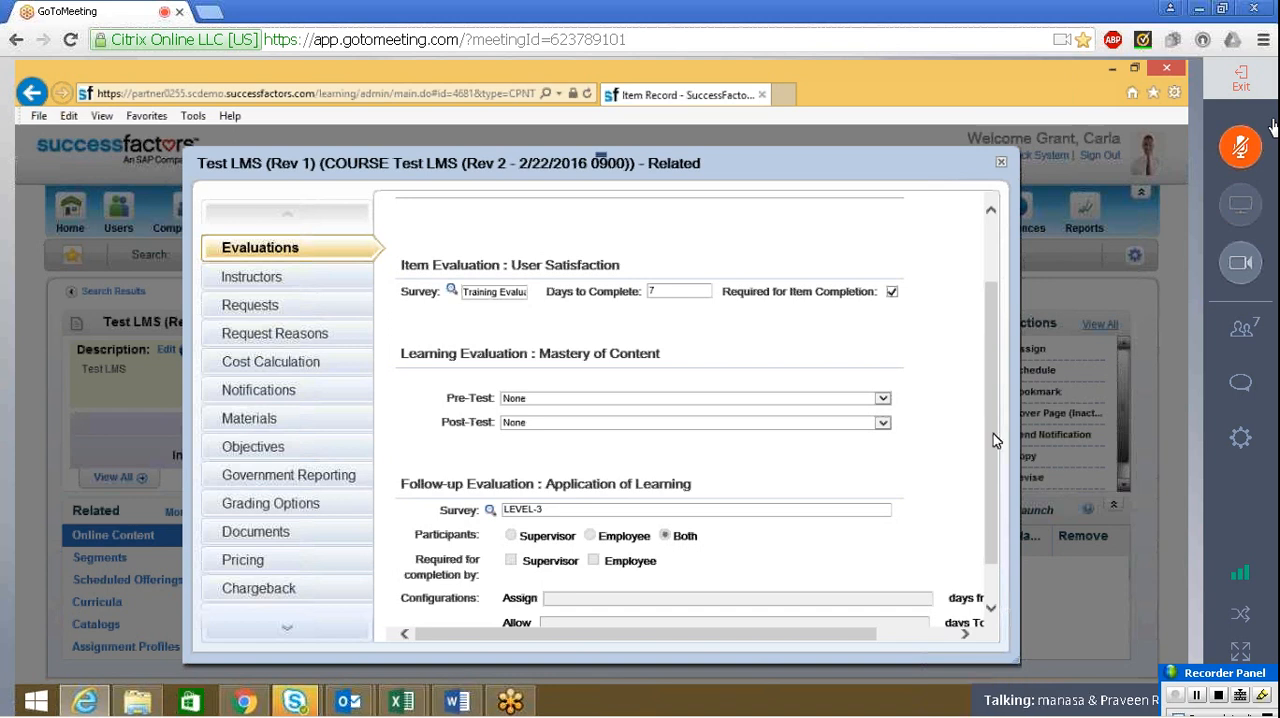
scroll(993, 433, down, 1)
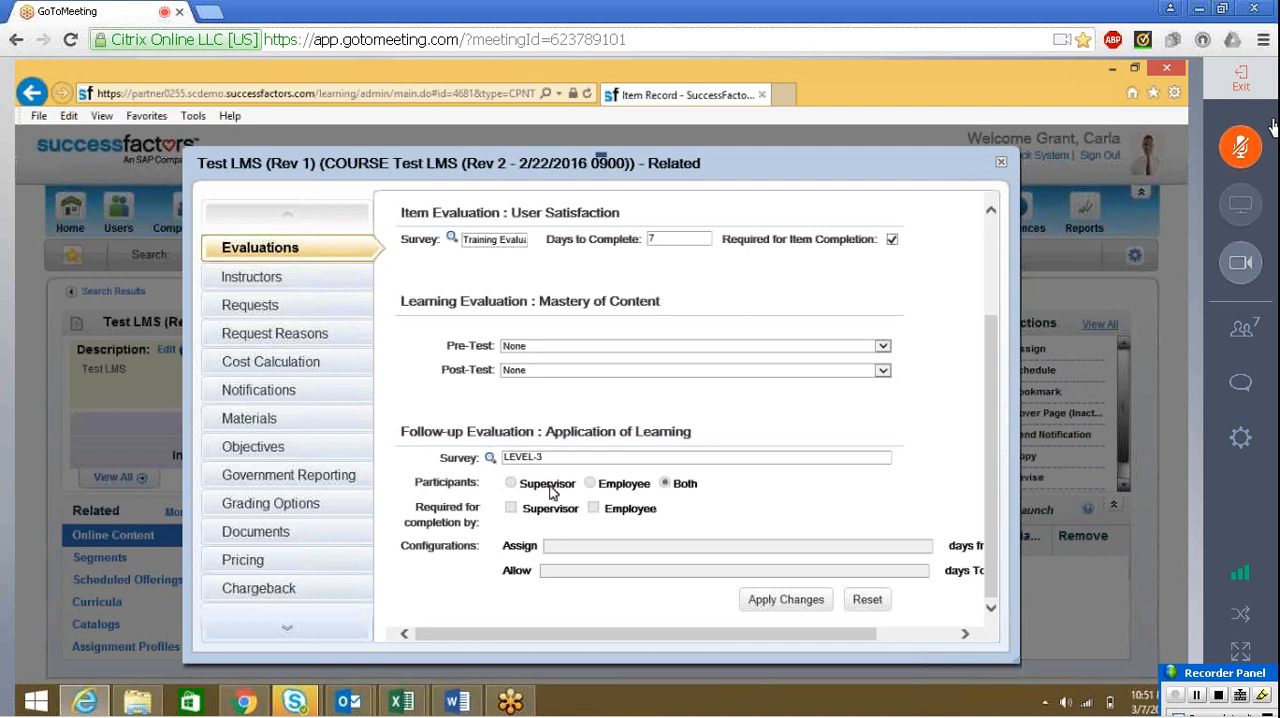
click(1004, 166)
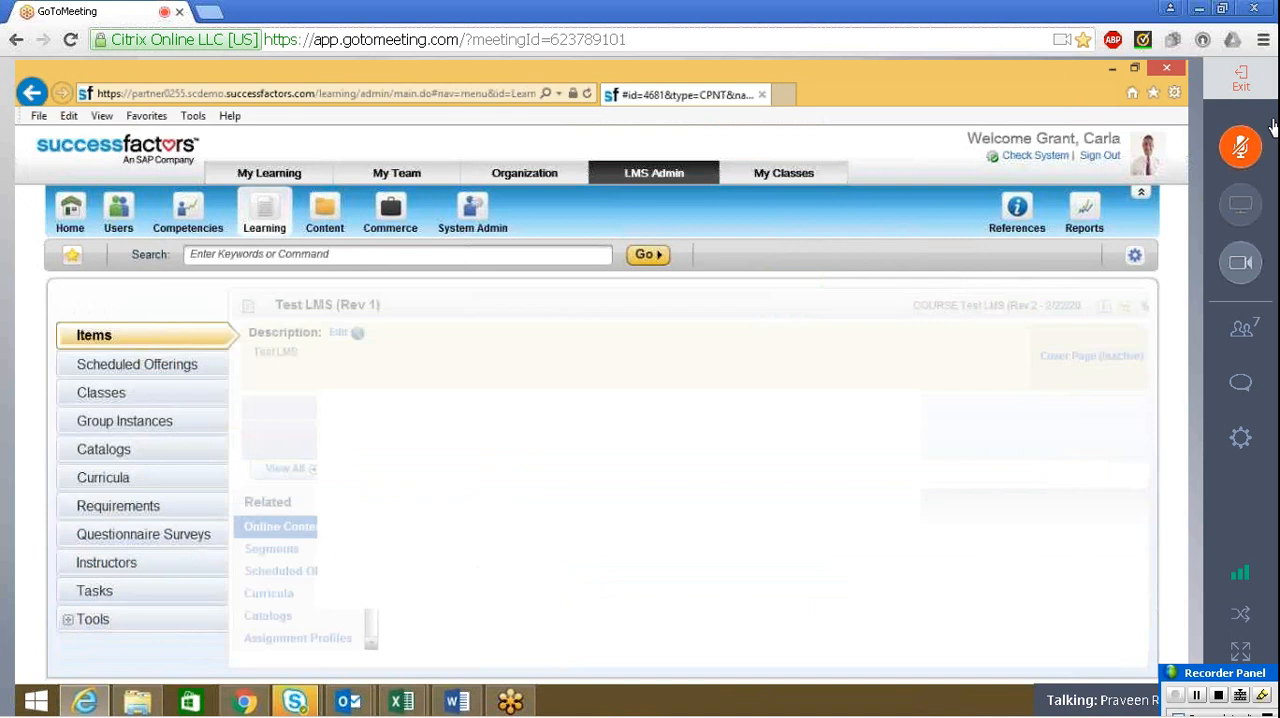
Start a new questionnaire survey with the survey ID Training Effectiveness Evaluat
click(135, 536)
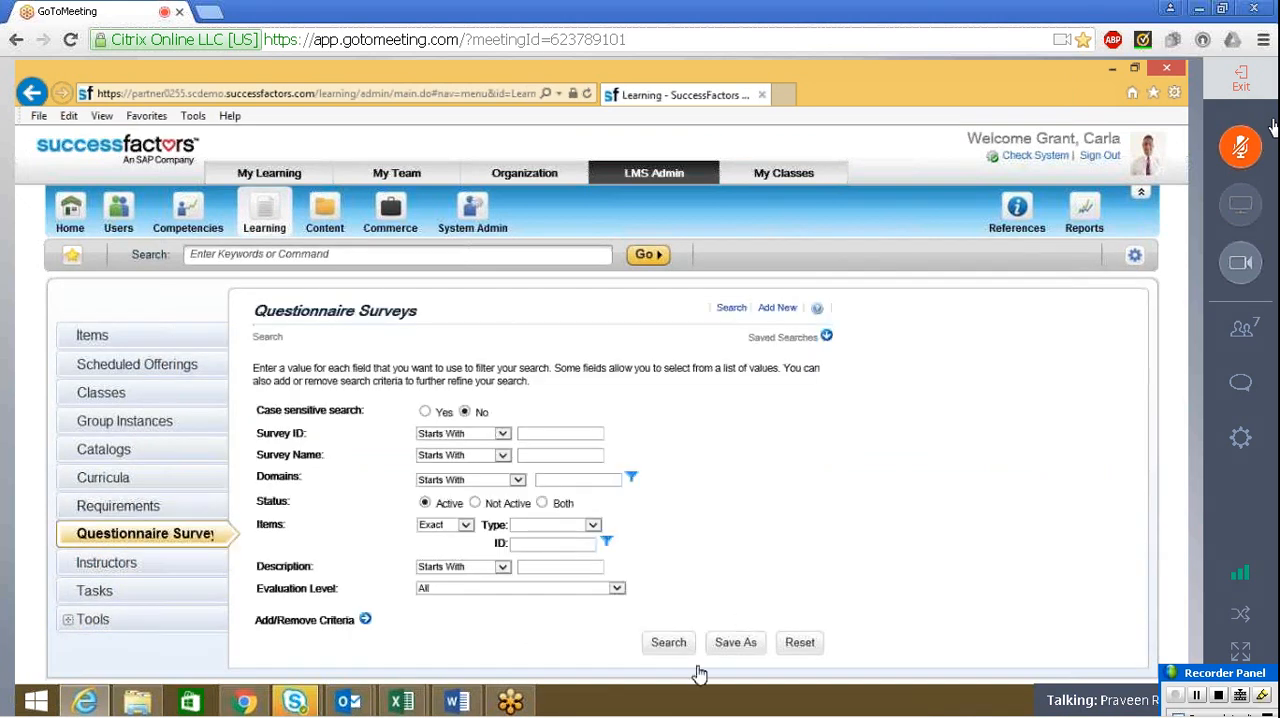
click(776, 308)
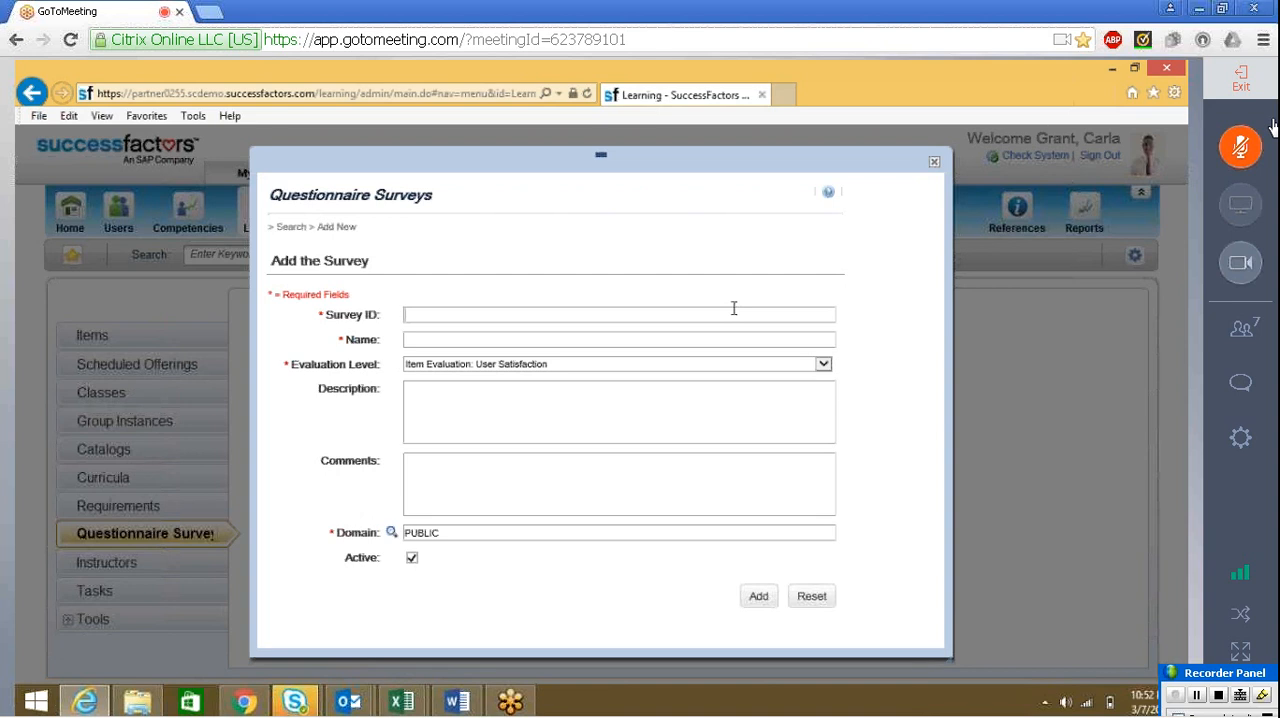
text(T)
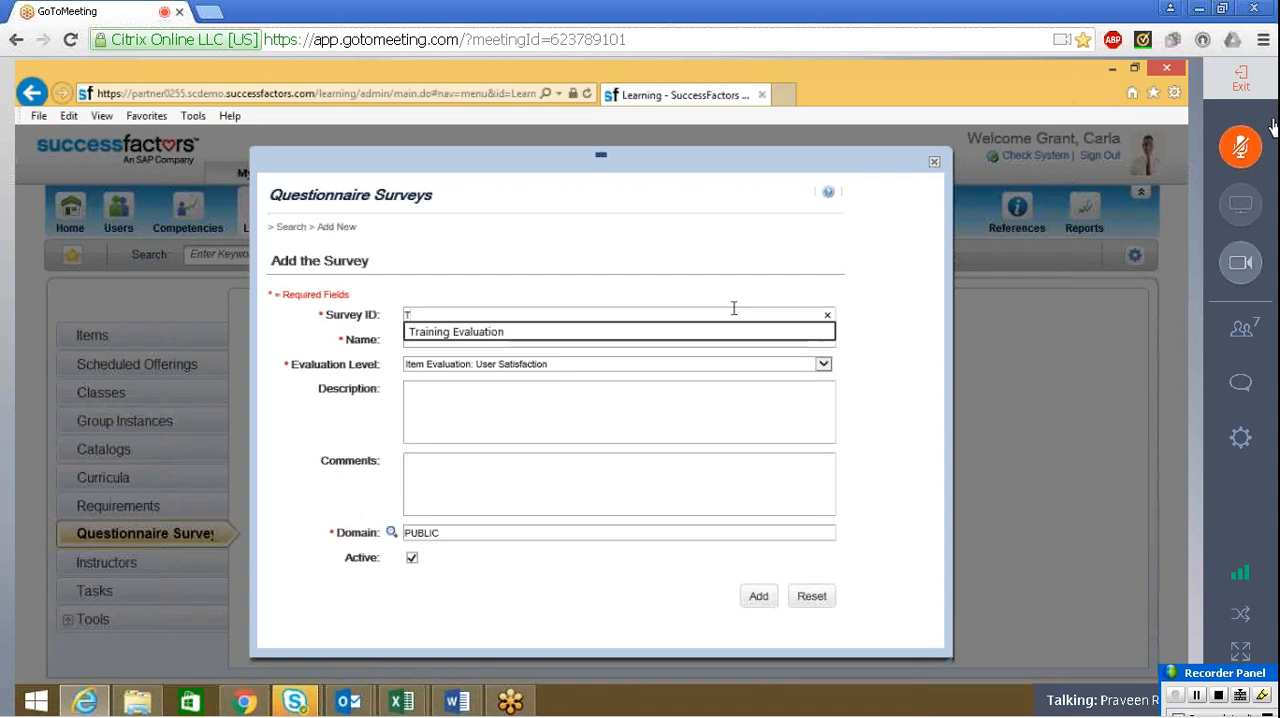
text(rainin)
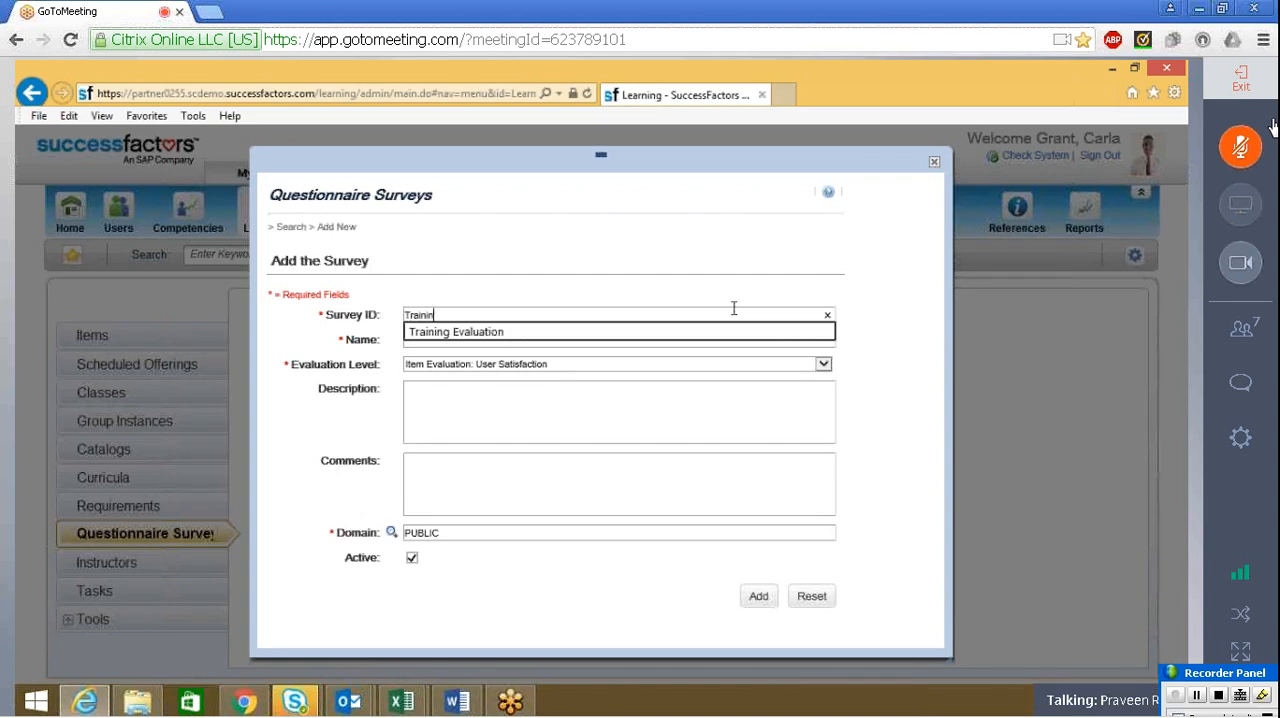
text(g Effec)
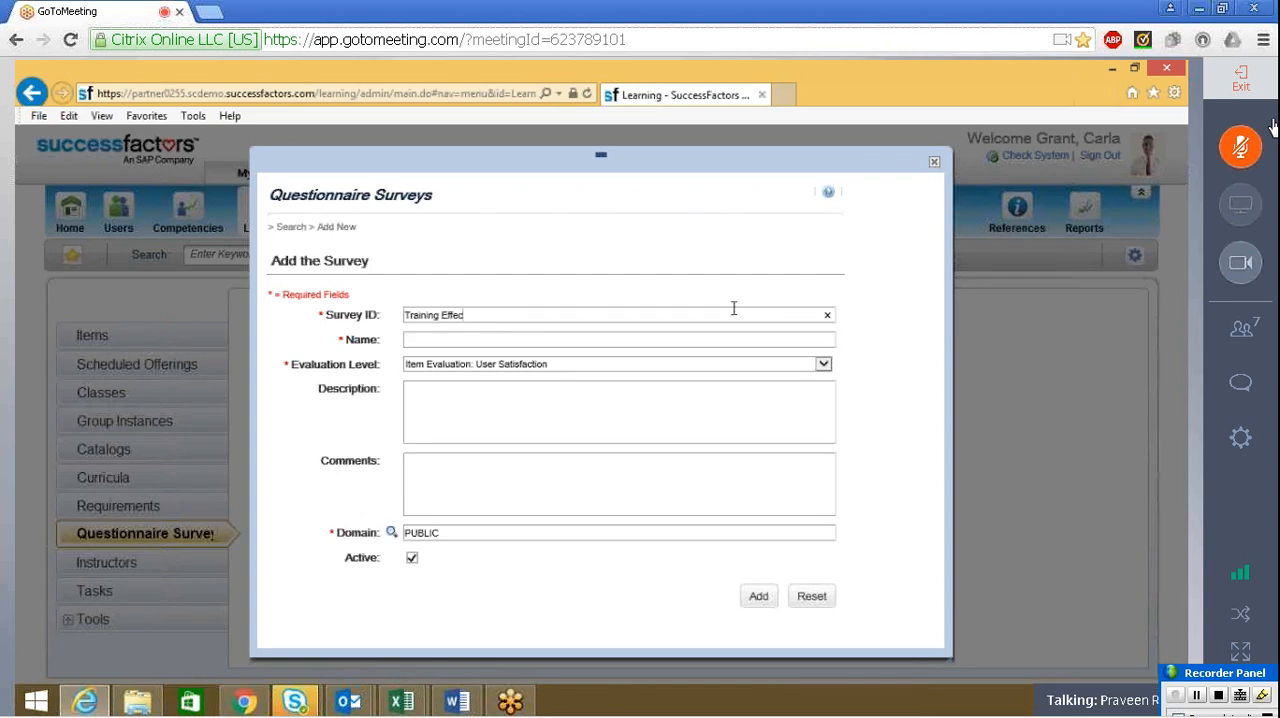
text(tivem)
text(ess)
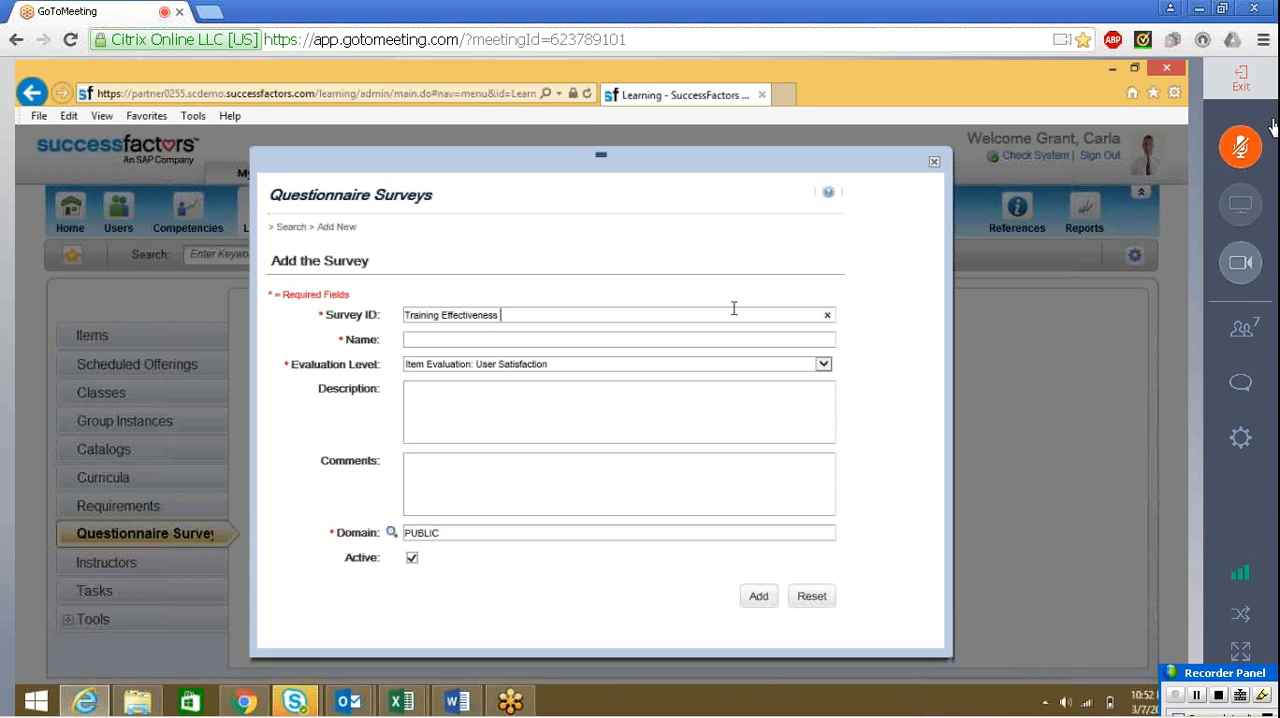
click(474, 339)
click(521, 330)
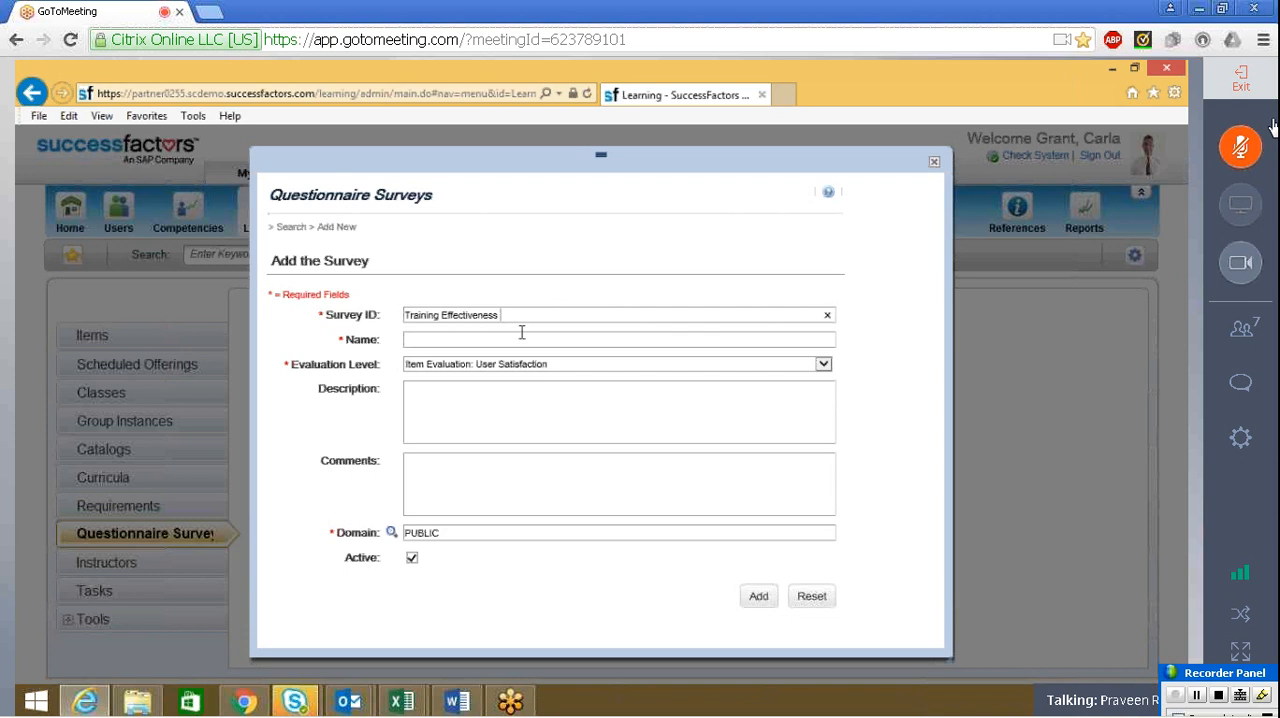
text(Evaluat)
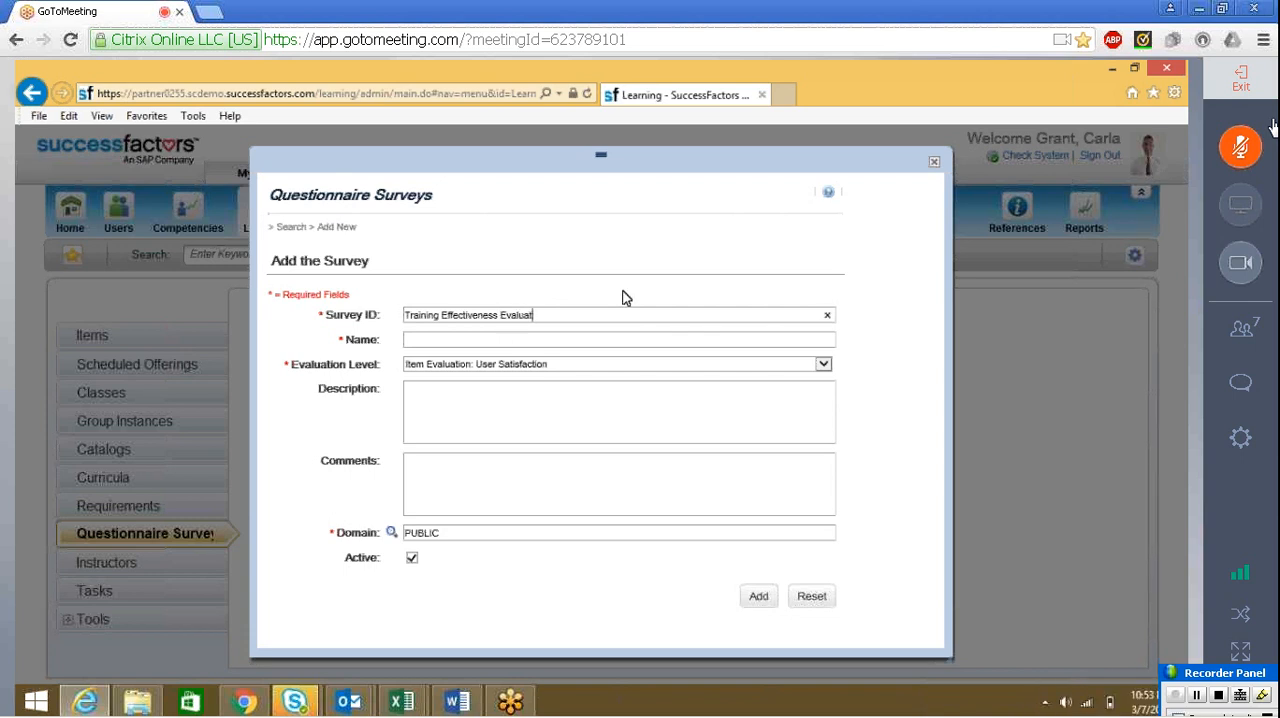
key(BackSpace)
Copy the survey ID into the survey's name and complete it as Training Effectiveness Evaluation
key(shift+Left)
key(shift+Left)
key(shift+Left)
key(shift+Left)
key(shift+Left)
key(shift+Left)
key(shift+Left)
key(shift+Left)
key(shift+Left)
key(shift+Left)
key(shift+Left)
key(shift+Left)
key(shift+Left)
key(shift+Left)
key(shift+Left)
key(shift+Left)
key(shift+Left)
key(shift+Left)
key(shift+Left)
key(shift+Left)
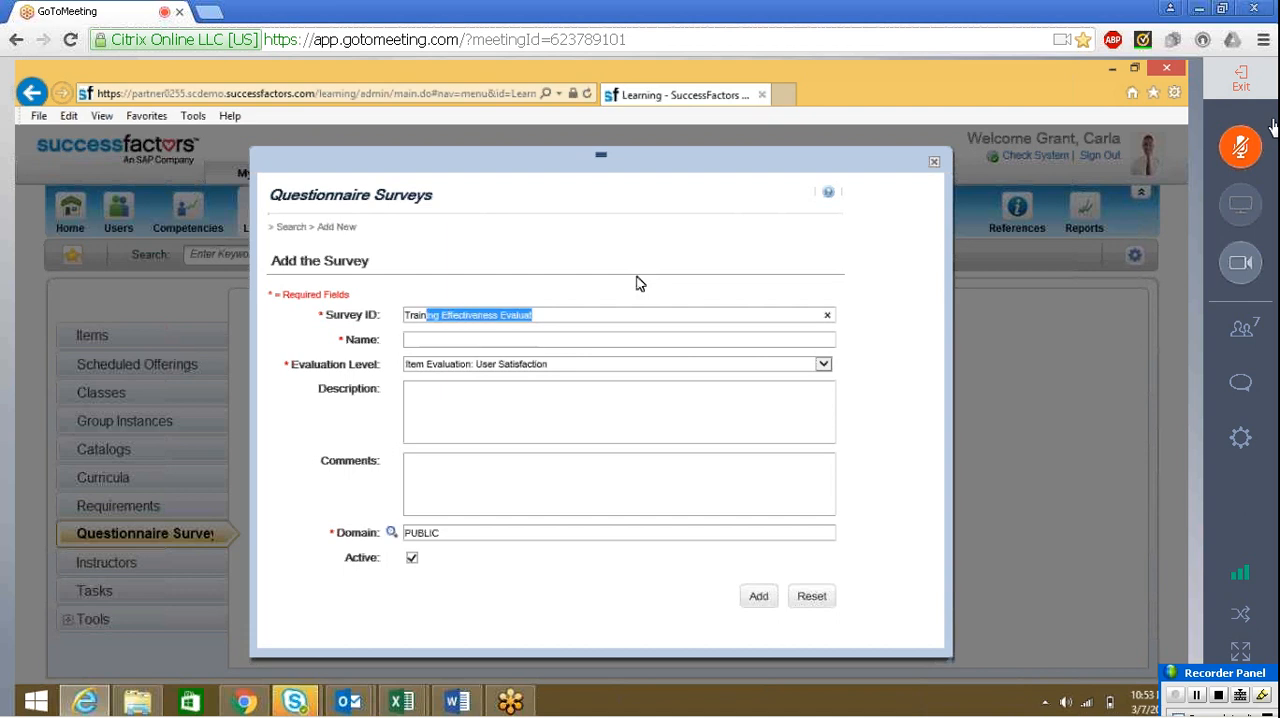
key(Tab)
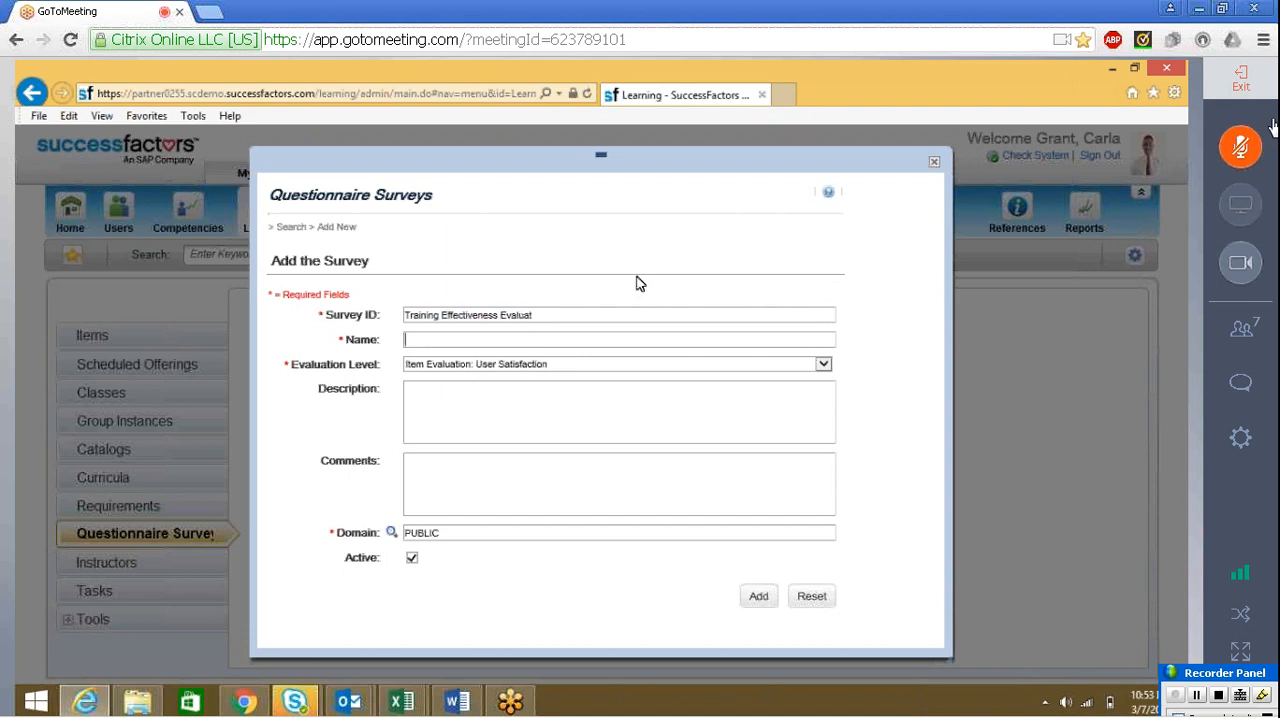
text(Training Effectiveness Evaluat)
text(ion)
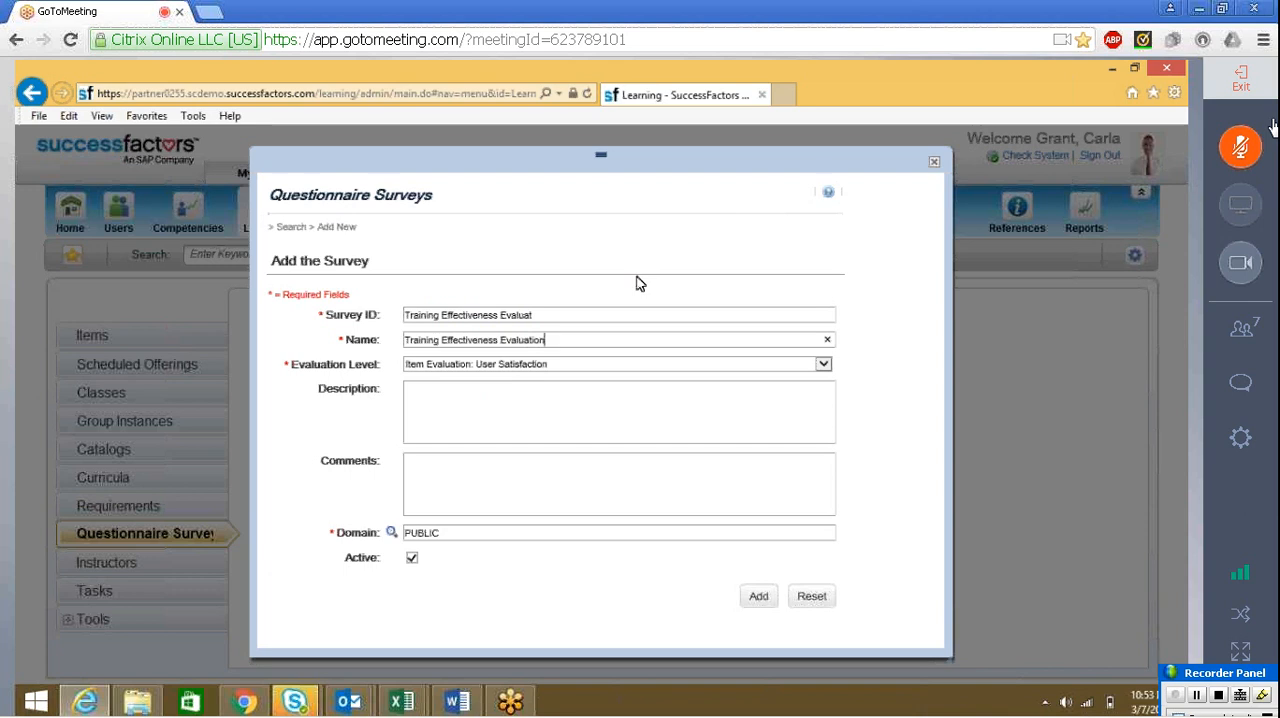
Set the evaluation level to Follow-up Evaluation: Application of Learning and add the survey
click(567, 367)
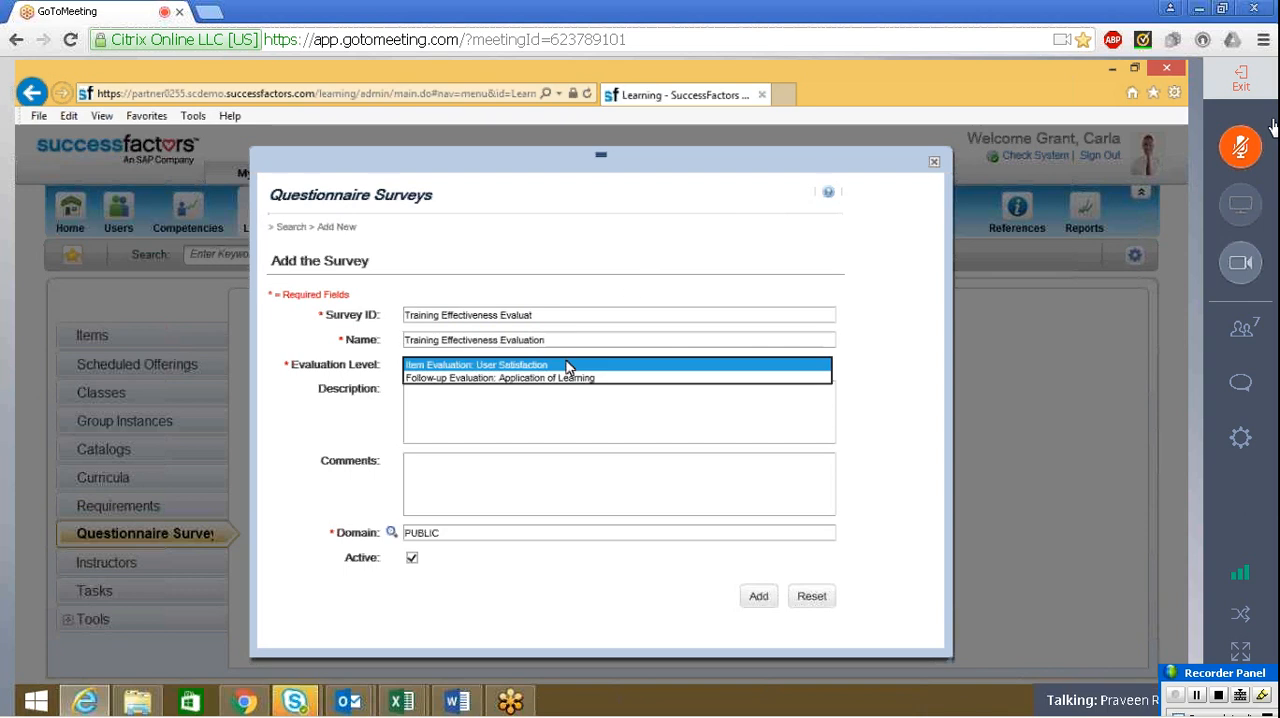
click(526, 381)
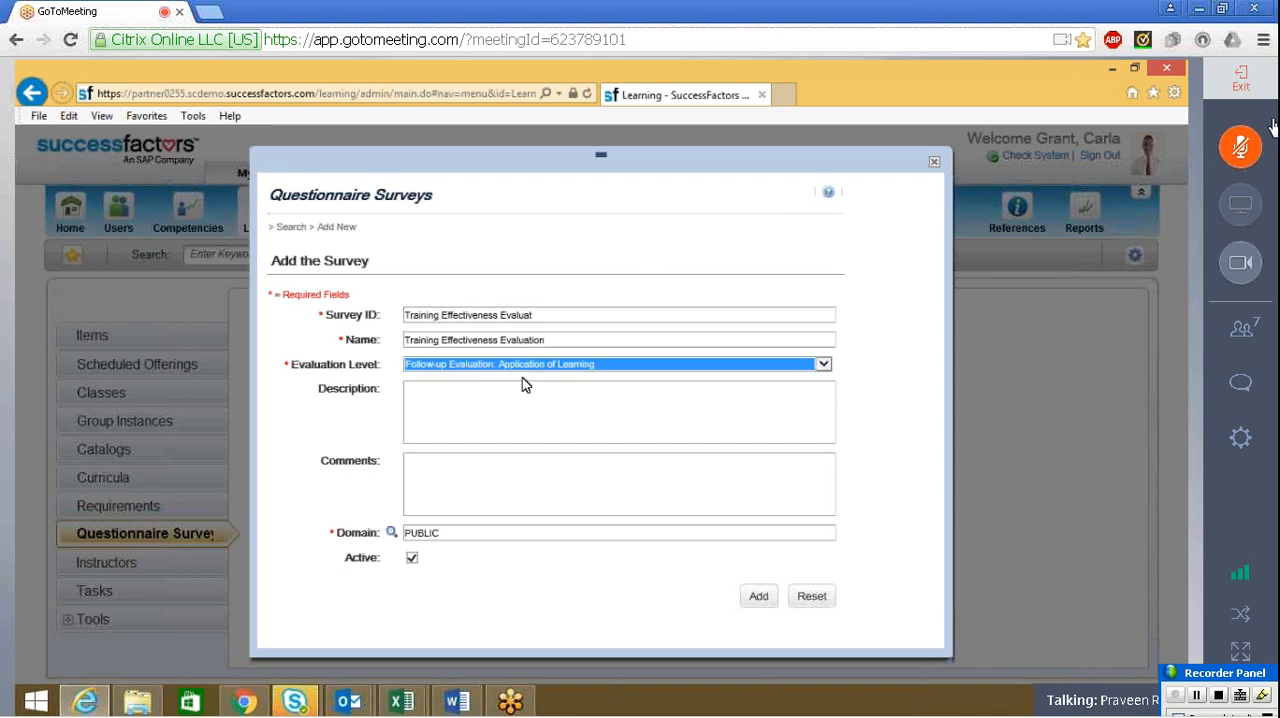
click(460, 416)
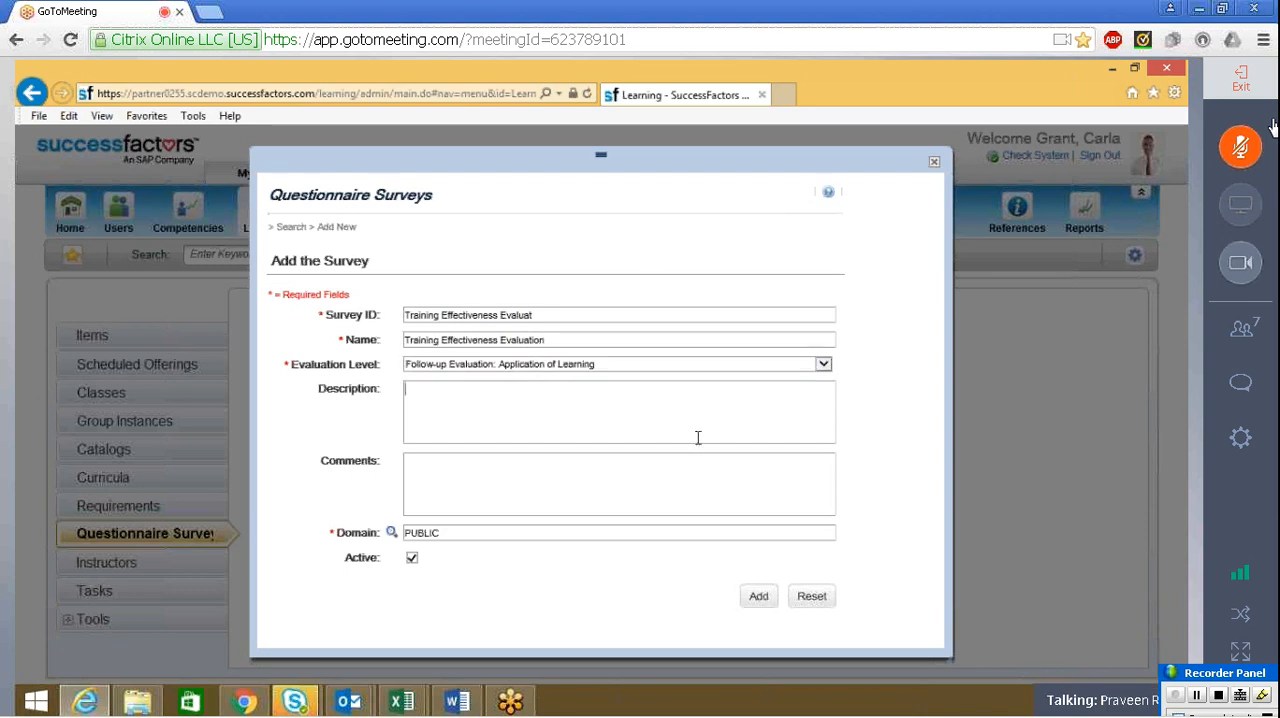
click(757, 598)
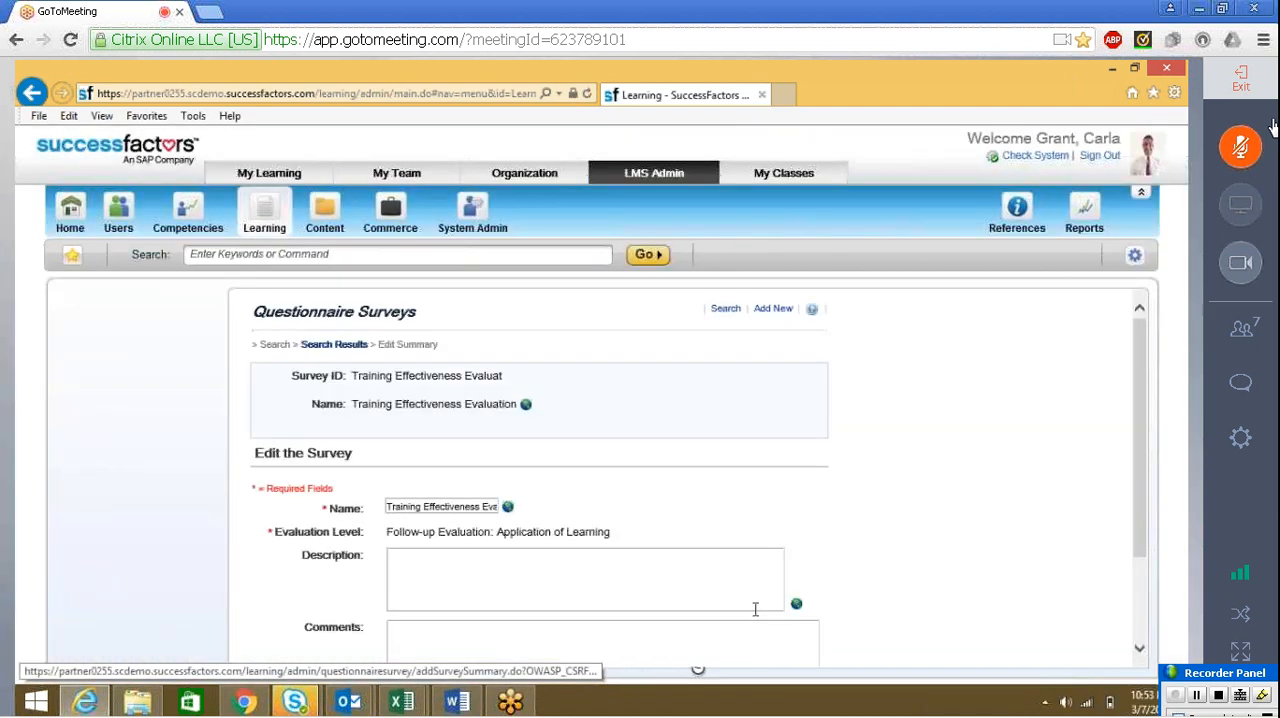
In the survey's default options, assign the post evaluation 90 days from item completion and allow 7 days to complete
drag(1136, 434, 1127, 525)
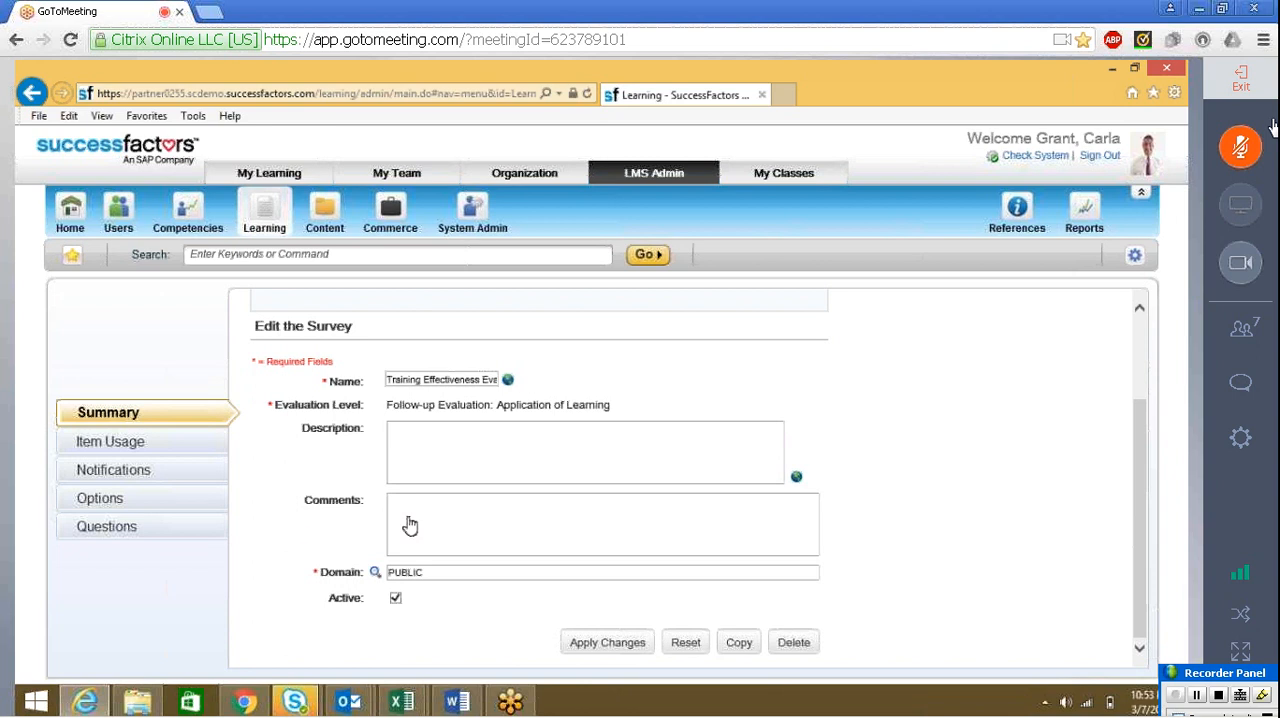
click(72, 537)
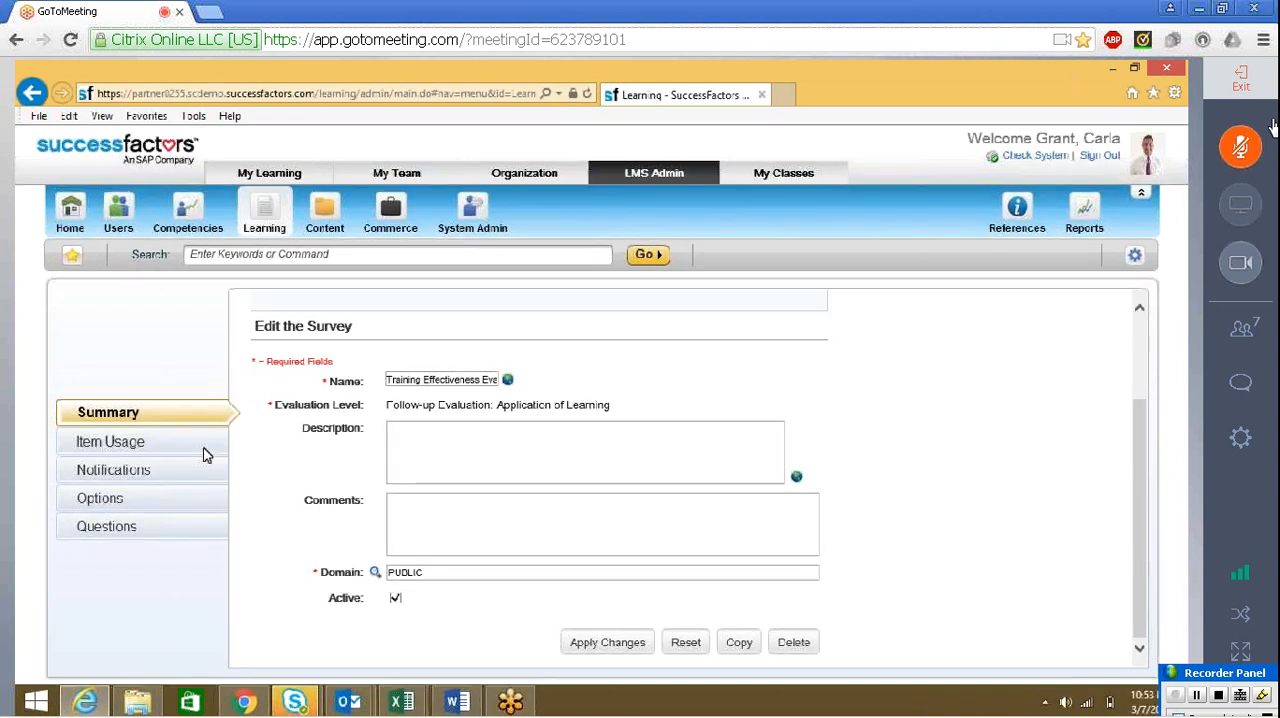
click(74, 526)
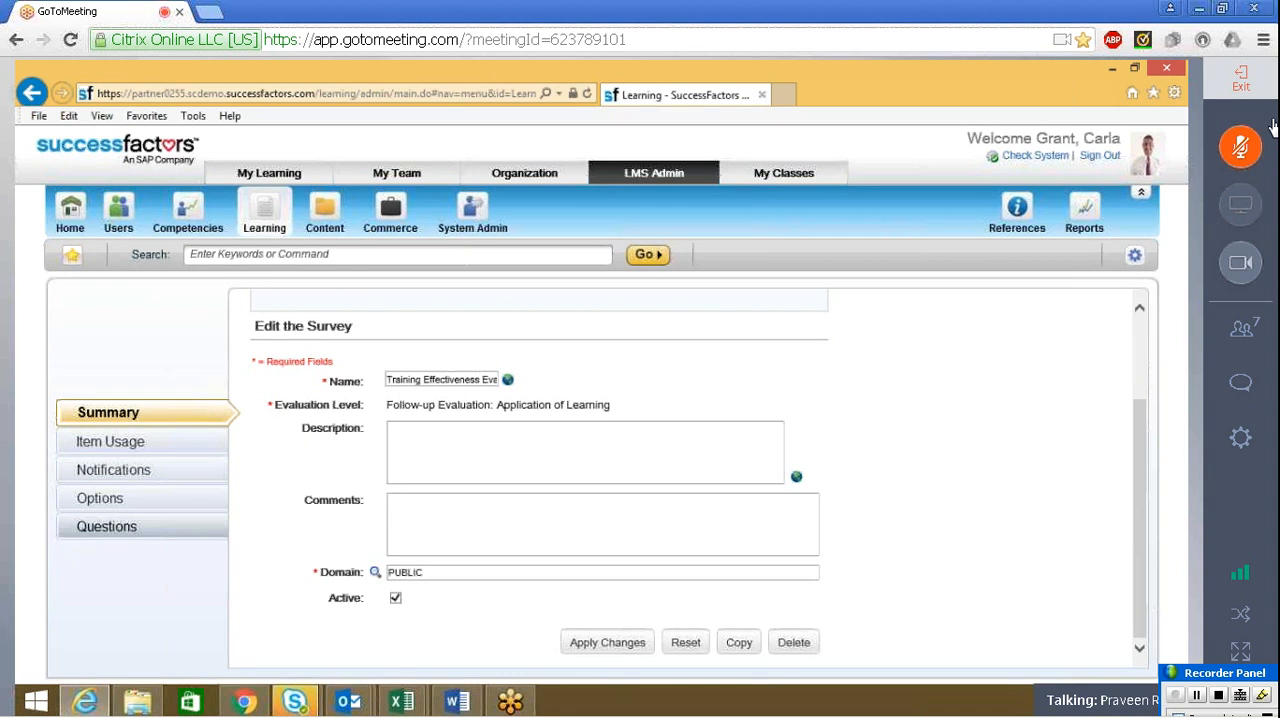
click(104, 505)
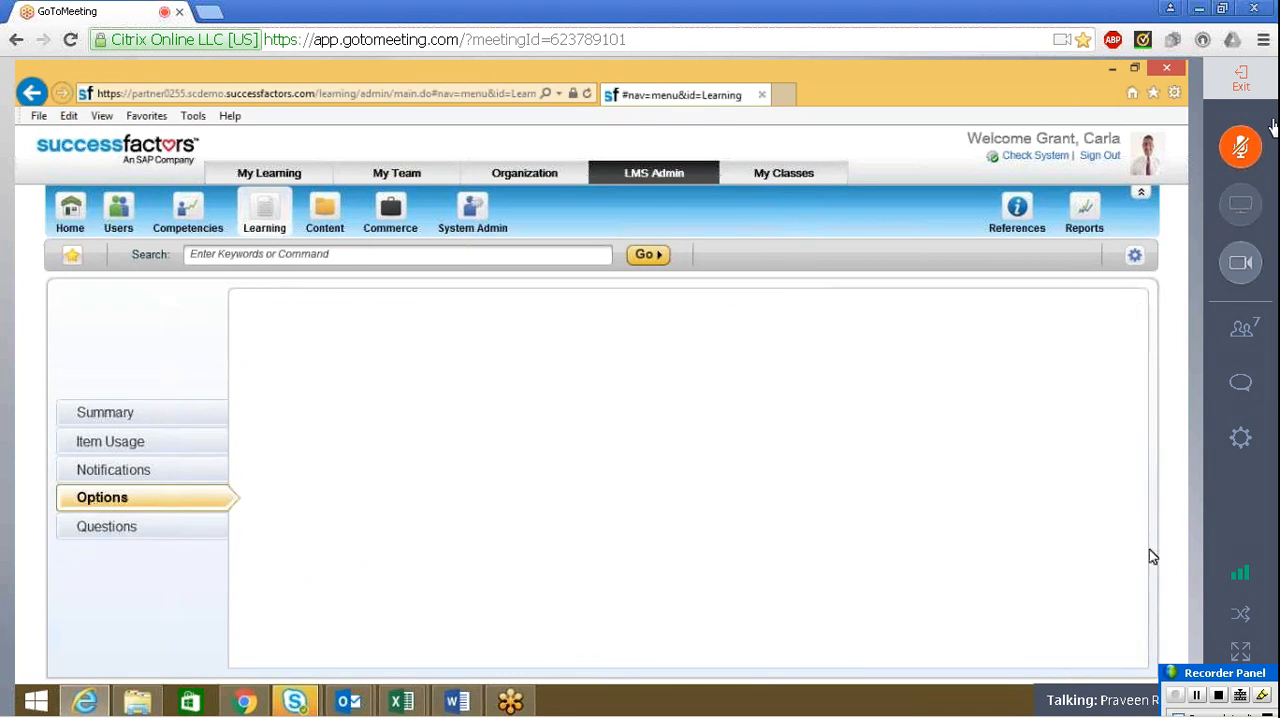
scroll(1150, 555, down, 1)
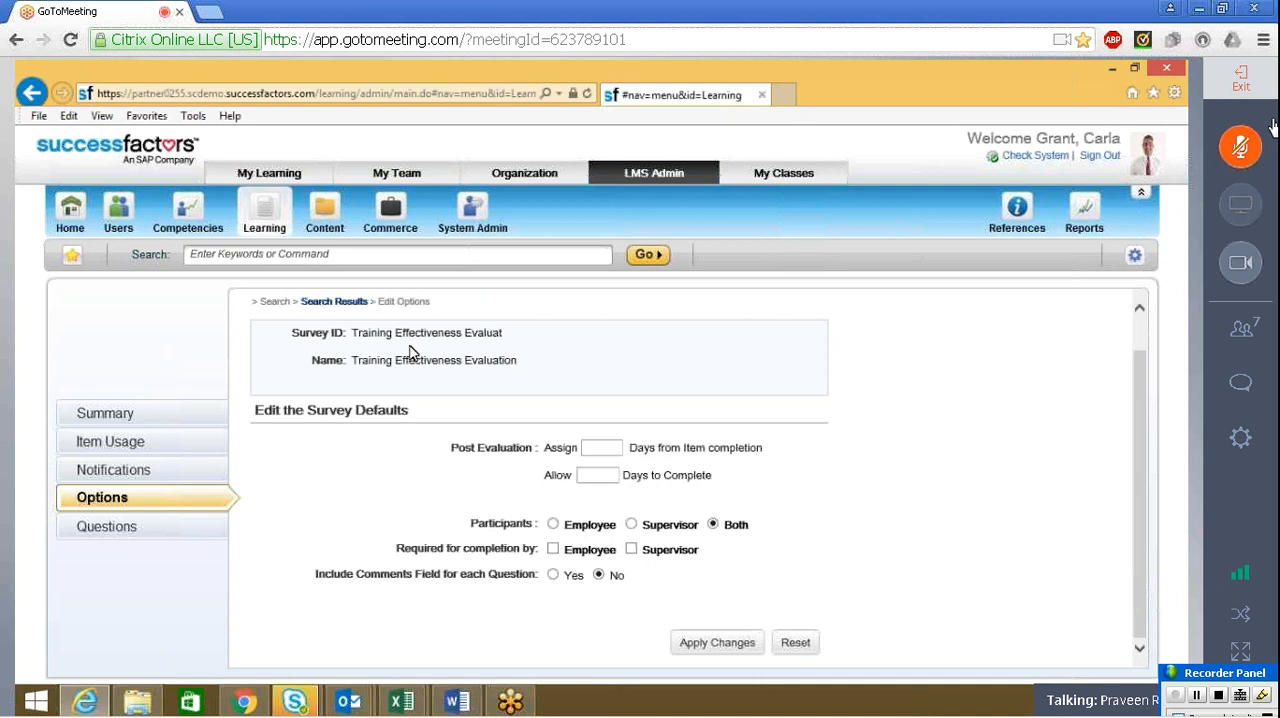
click(596, 446)
text(90)
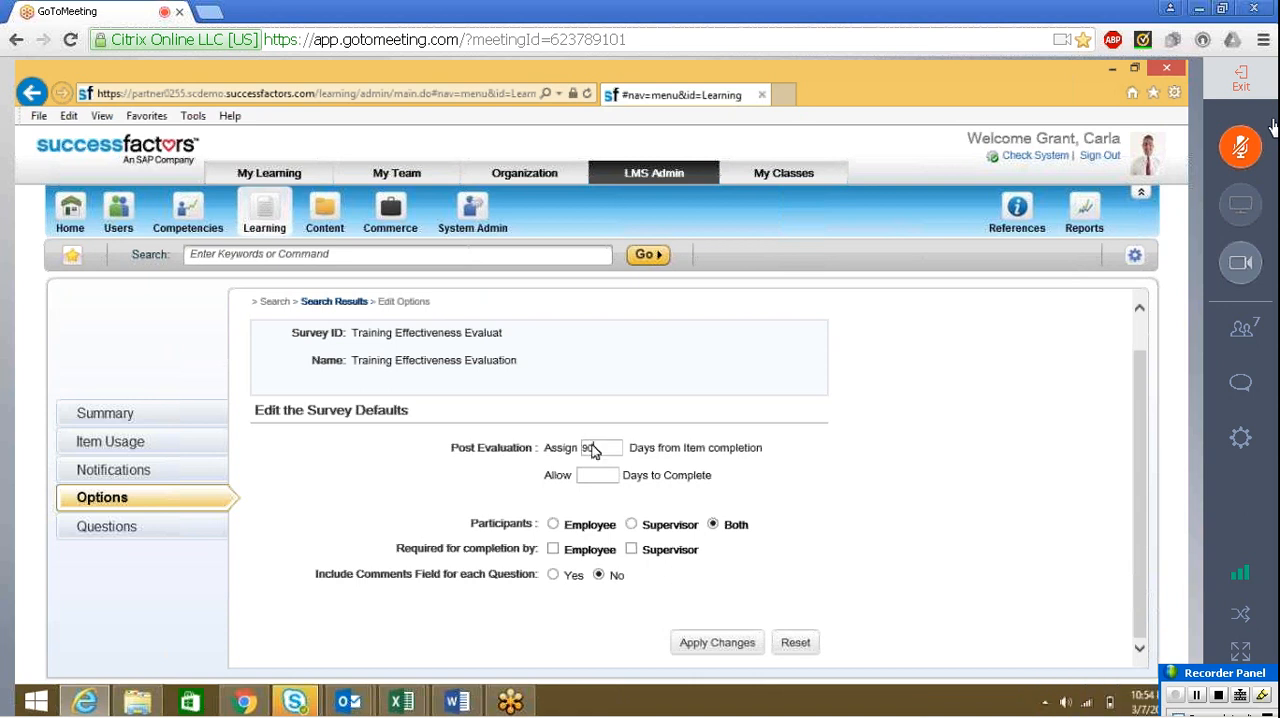
text(7)
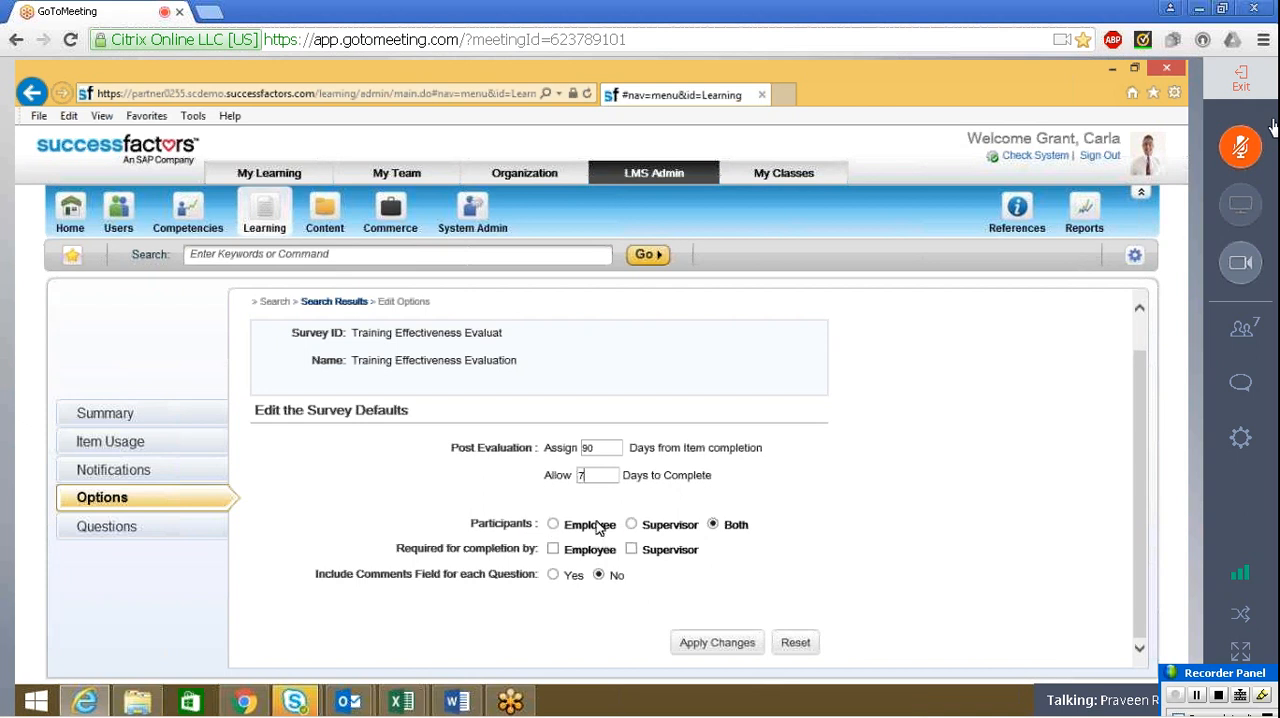
Make the supervisor the only participant, require the supervisor's completion, and include a comments field for each question
click(632, 524)
click(632, 550)
click(553, 576)
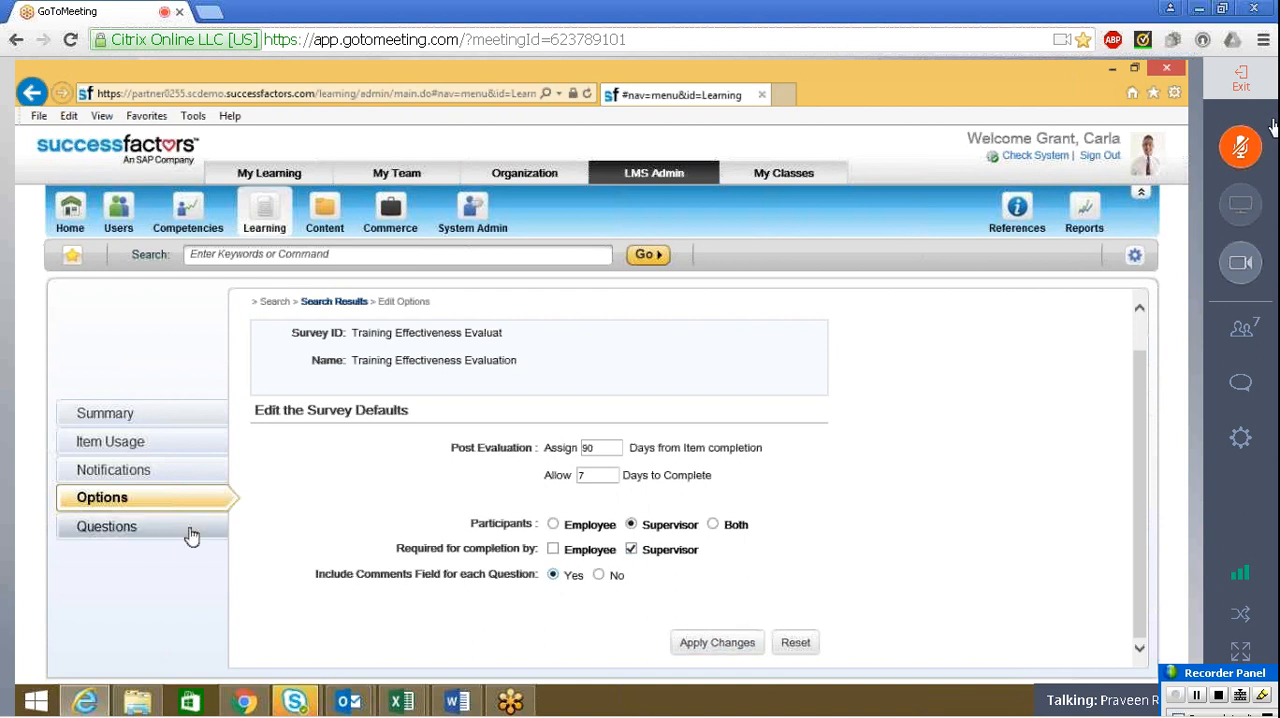
Open the survey's questions, and examine the rating descriptions in the Training Effectiveness Evaluation Word form from the Scope folder
click(145, 531)
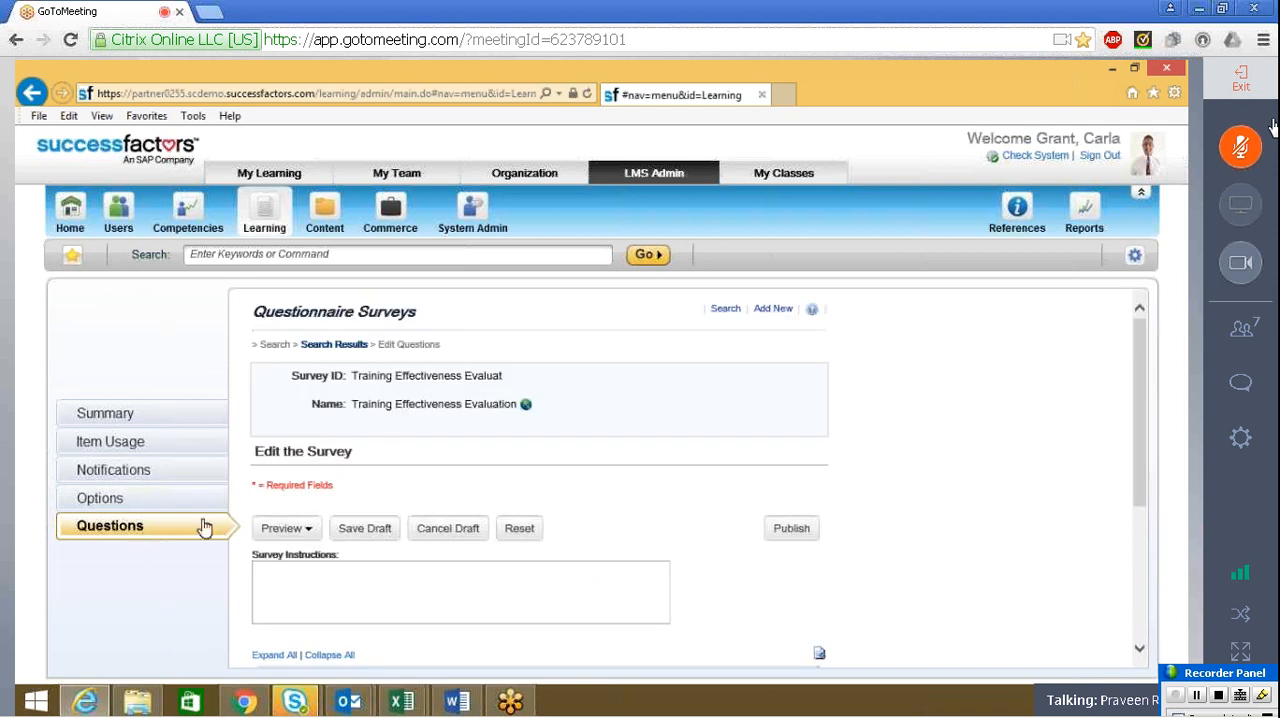
click(367, 583)
click(138, 699)
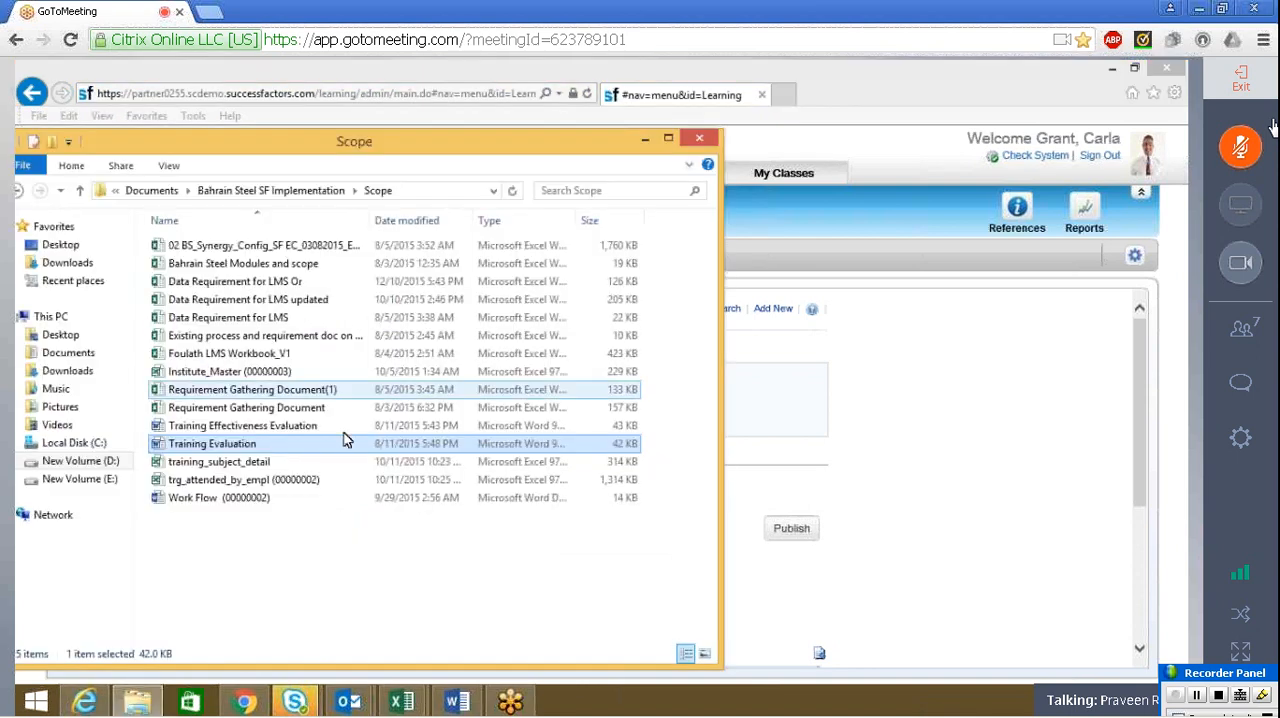
click(305, 430)
double_click(305, 430)
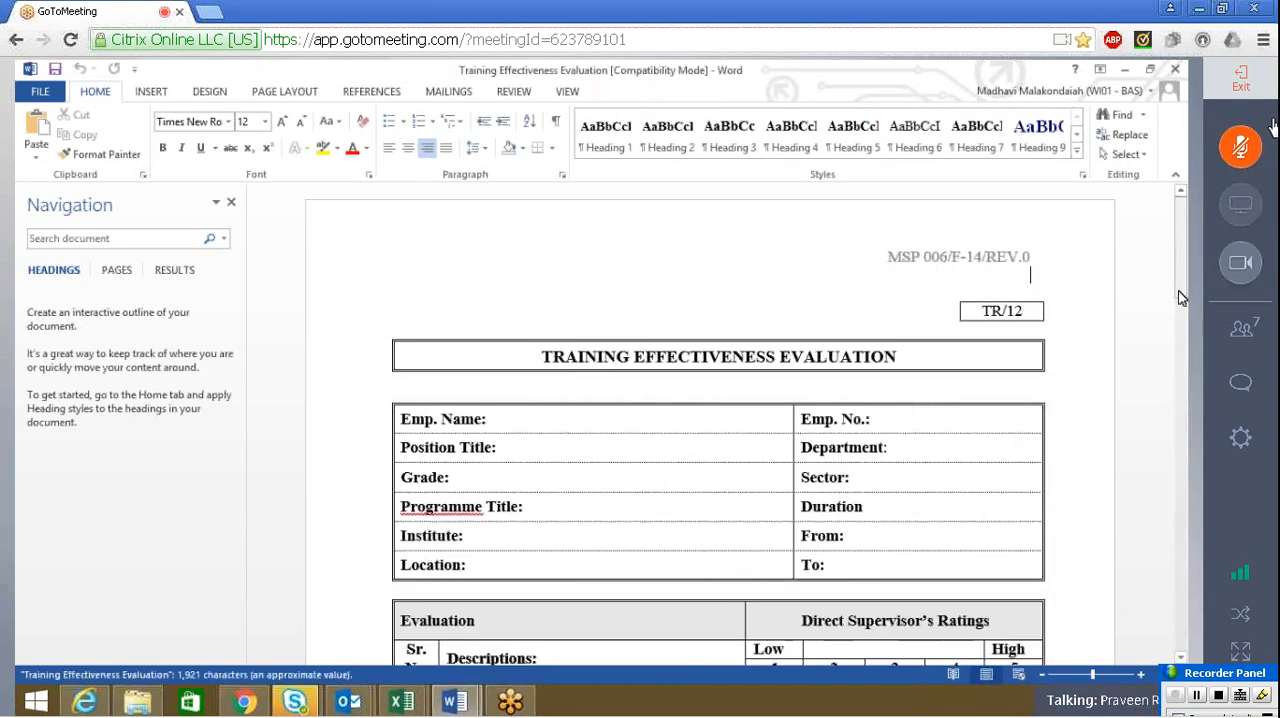
drag(1168, 337, 1170, 366)
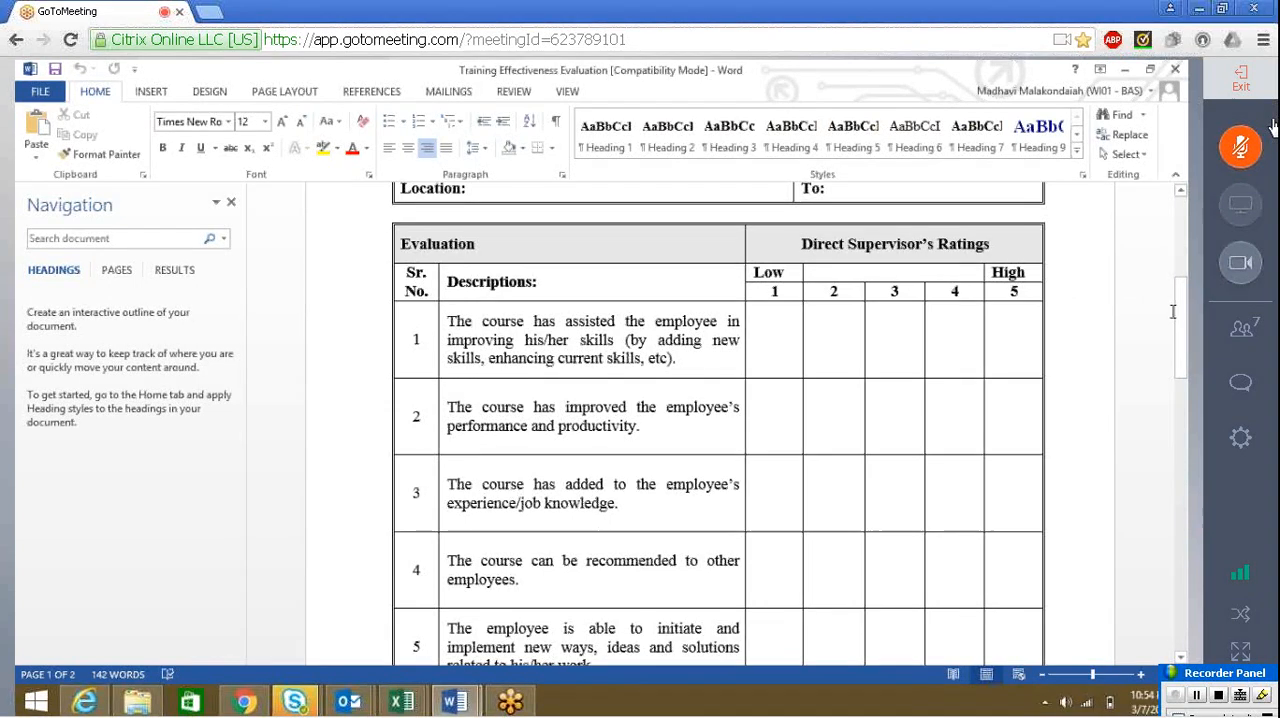
Copy the first description, about improving the employee's skills, from the Training Effectiveness Evaluation Word form and return to the LMS survey
mouse_move(1178, 318)
mouse_down()
mouse_move(1181, 364)
mouse_move(1186, 320)
mouse_up()
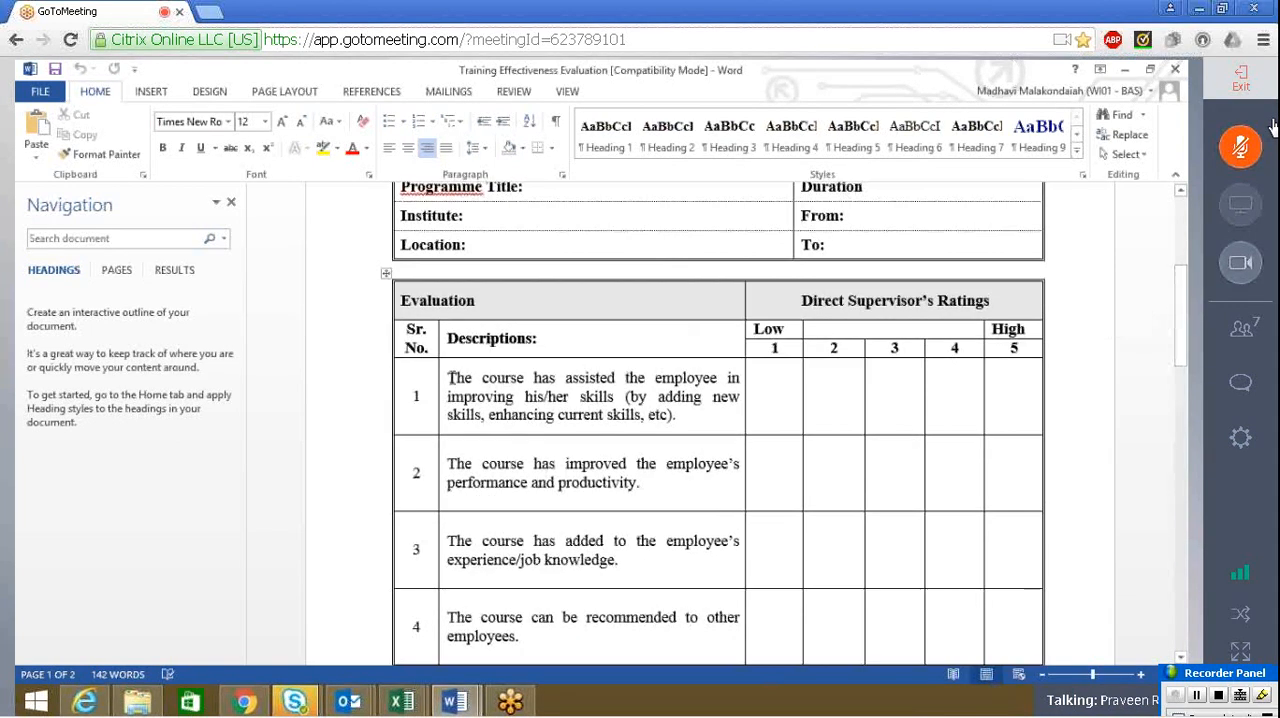
drag(449, 378, 682, 424)
key(ctrl+c)
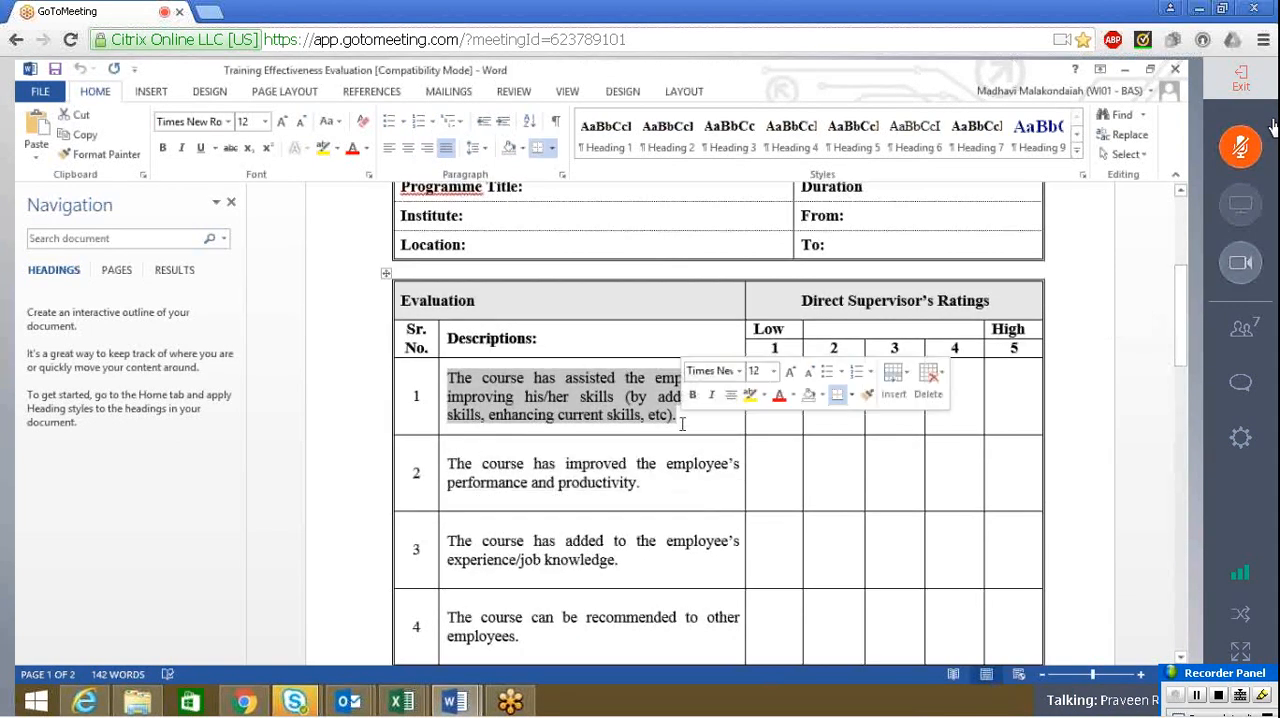
key(alt+Tab)
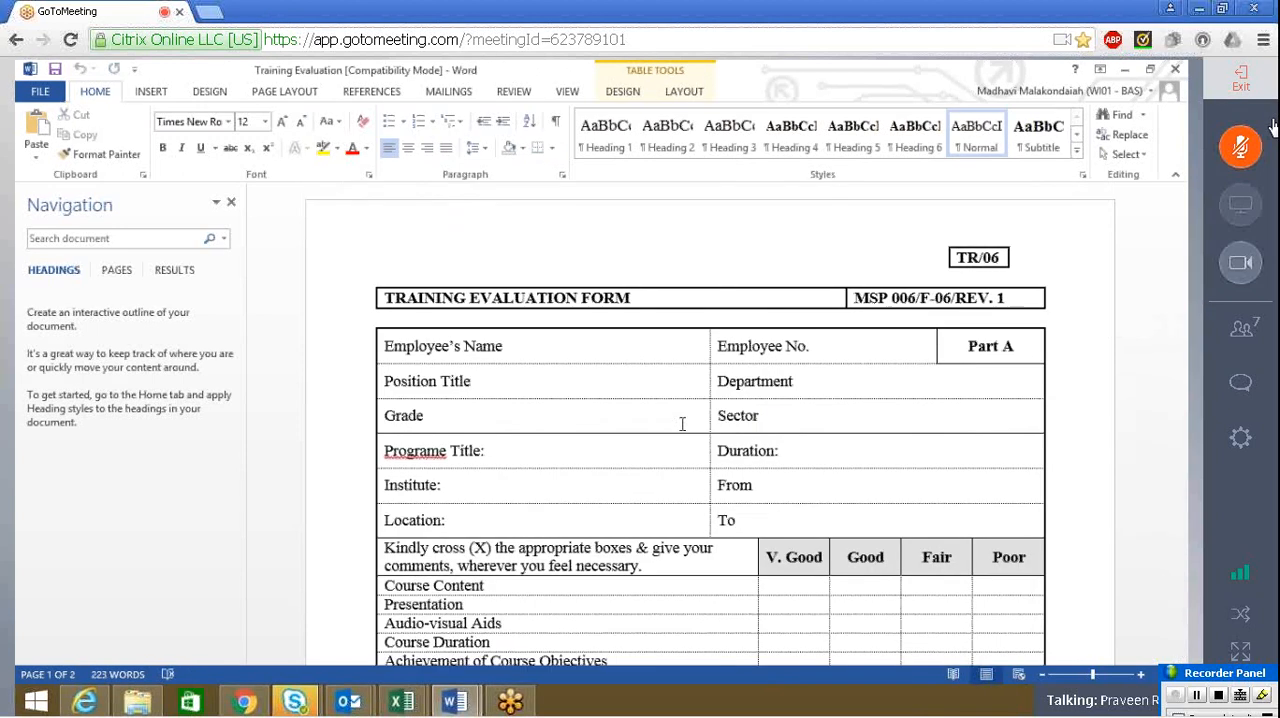
click(88, 700)
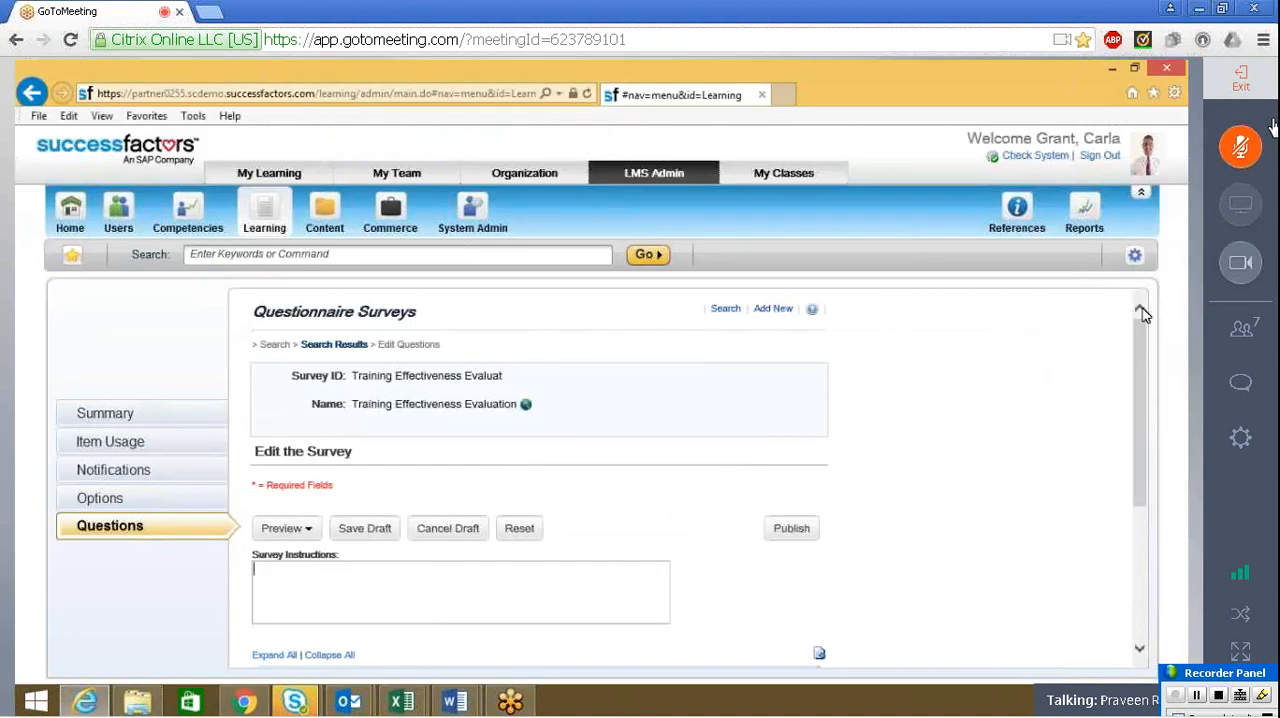
Add a question to page 1 of the survey and paste the copied description about improving the employee's skills as its text
drag(1143, 333, 1144, 395)
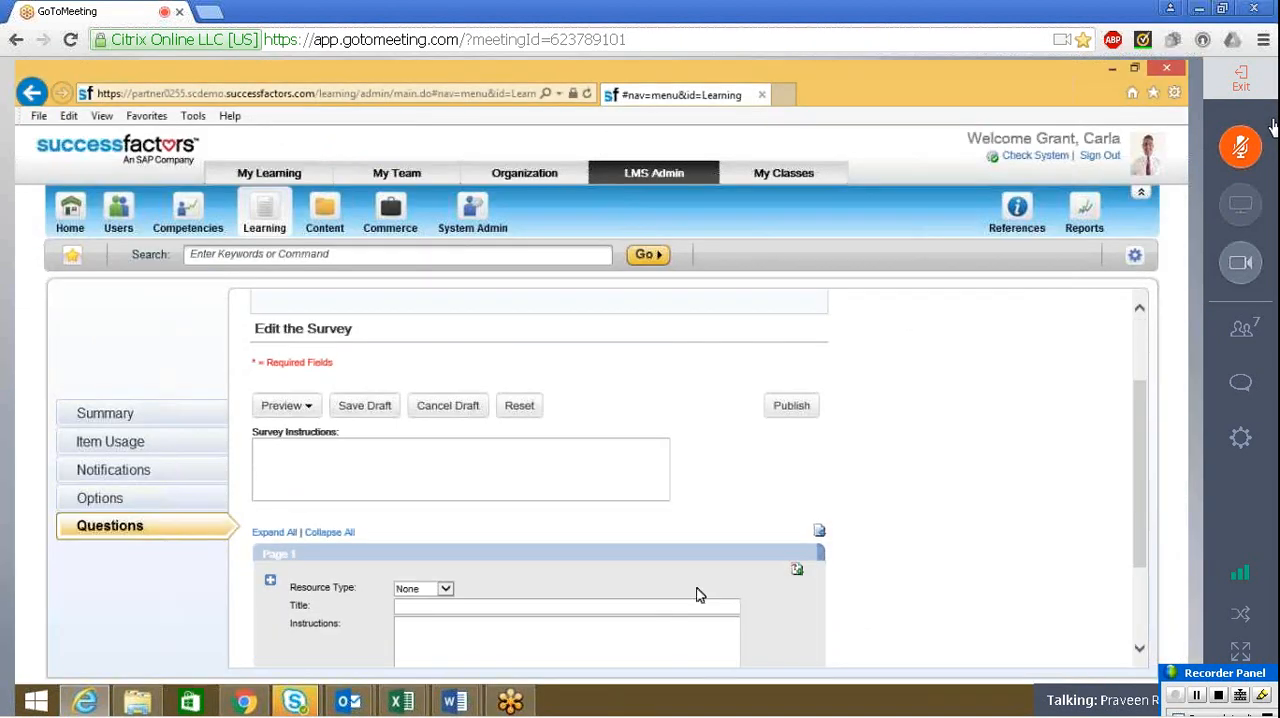
click(447, 590)
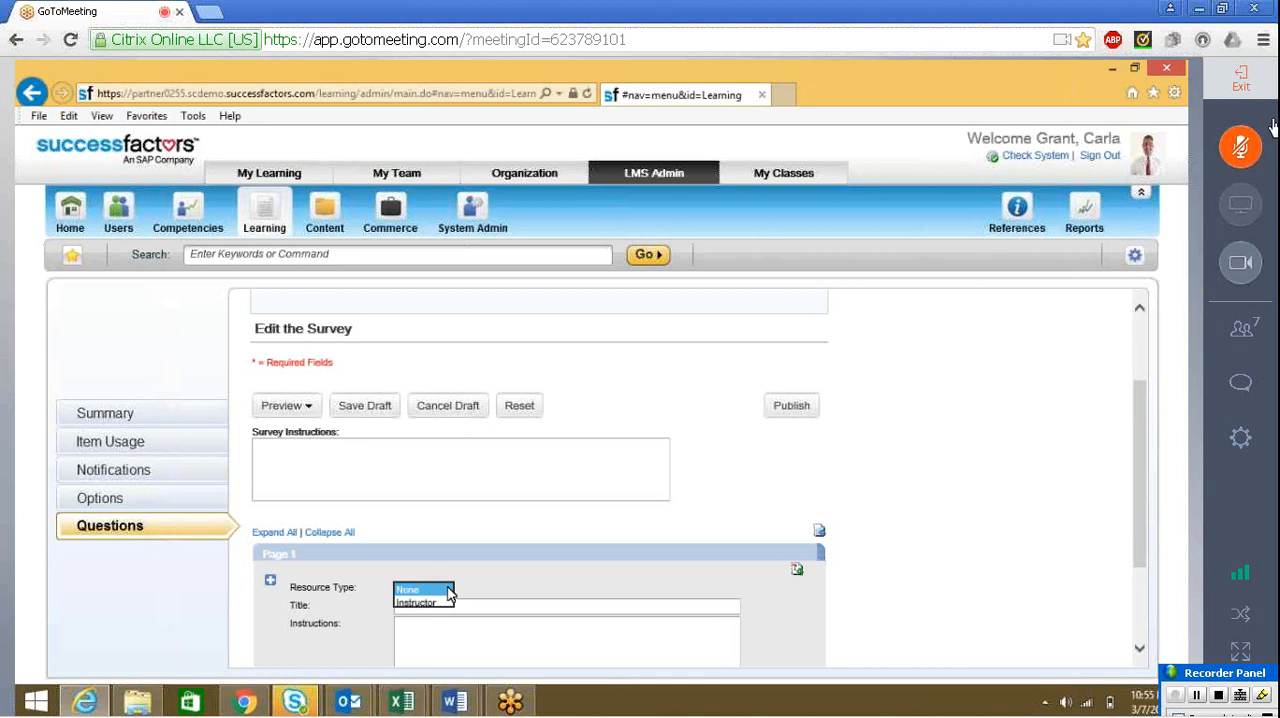
click(447, 590)
click(456, 632)
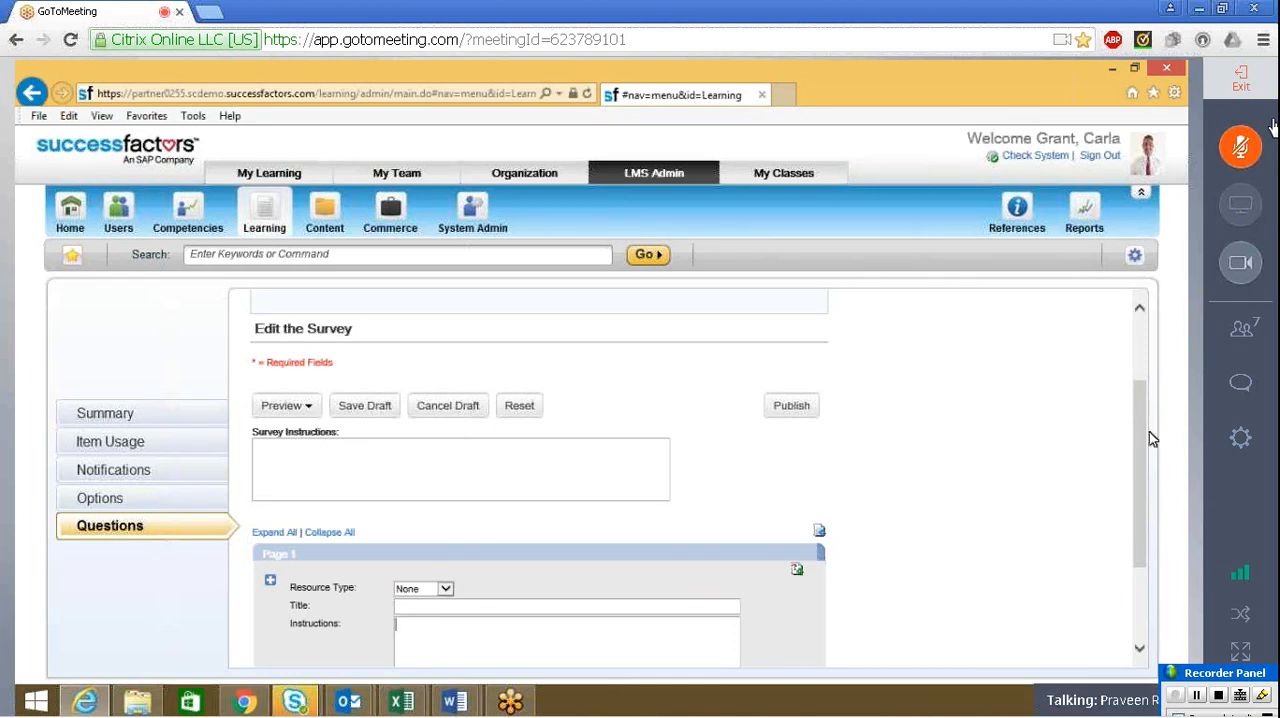
scroll(1150, 438, down, 3)
click(797, 432)
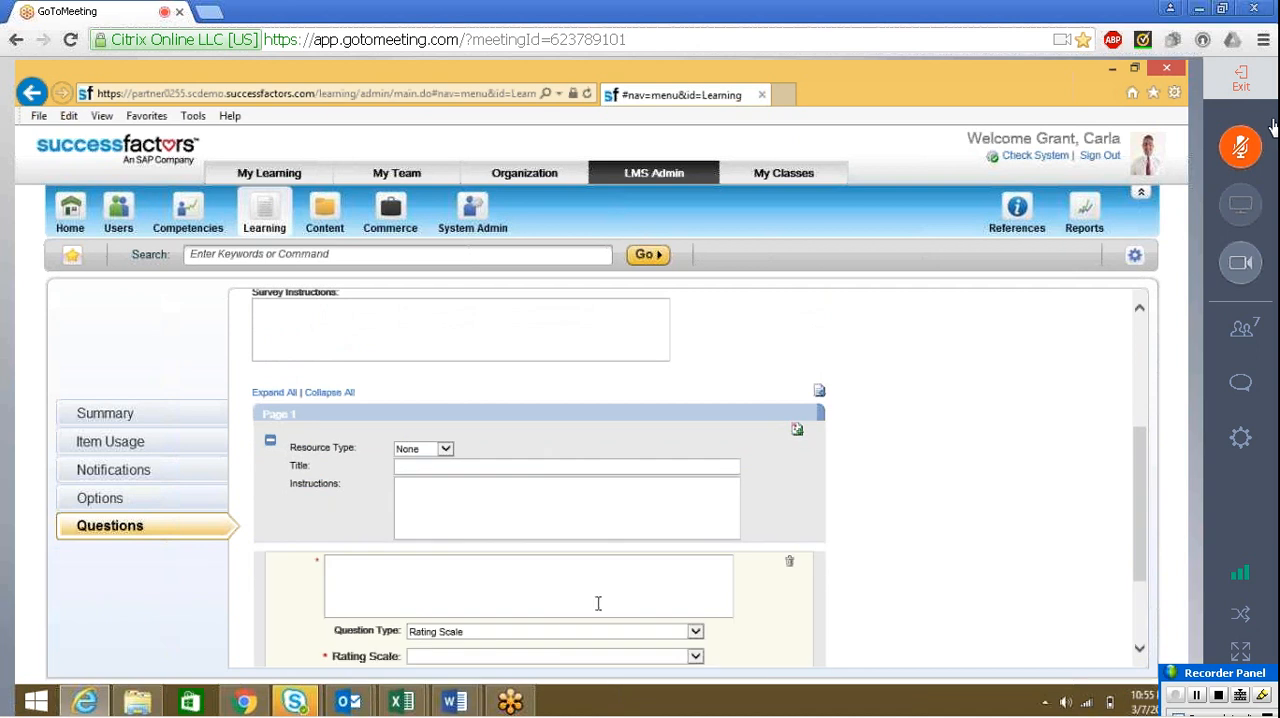
click(600, 597)
key(ctrl+v)
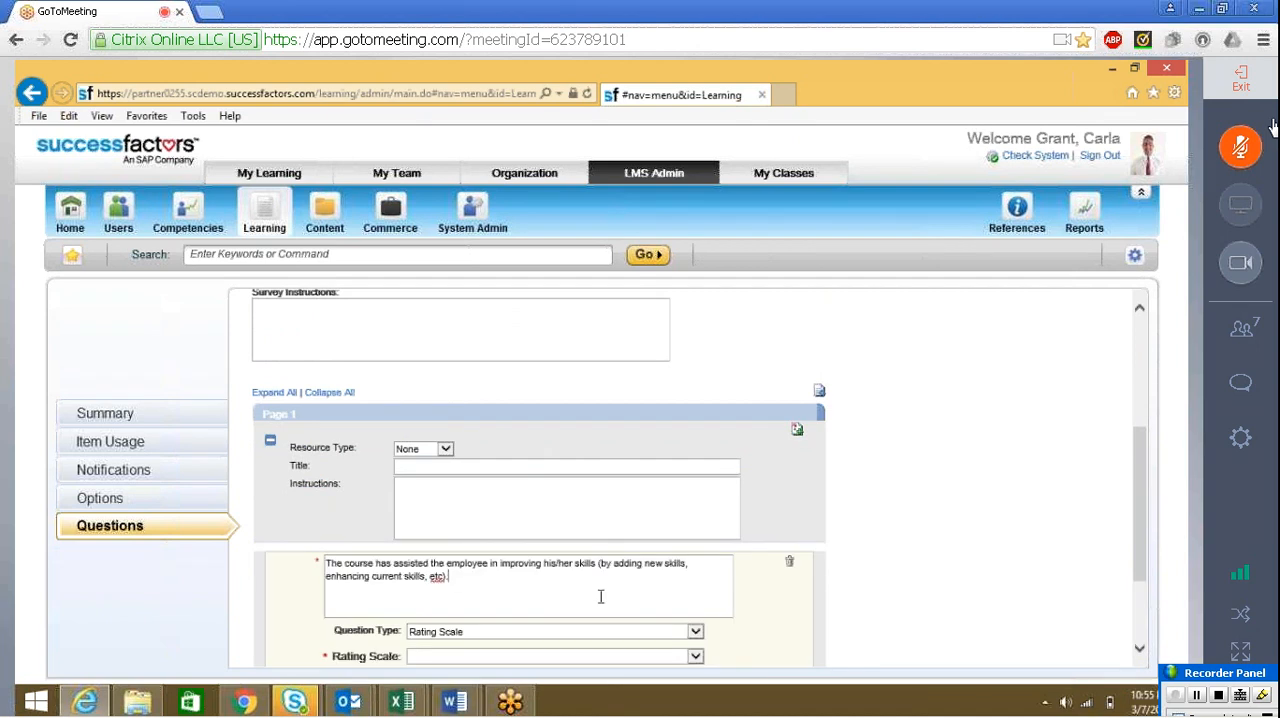
Title page 1 of the survey "Section A"
click(581, 477)
click(582, 467)
text(Section A)
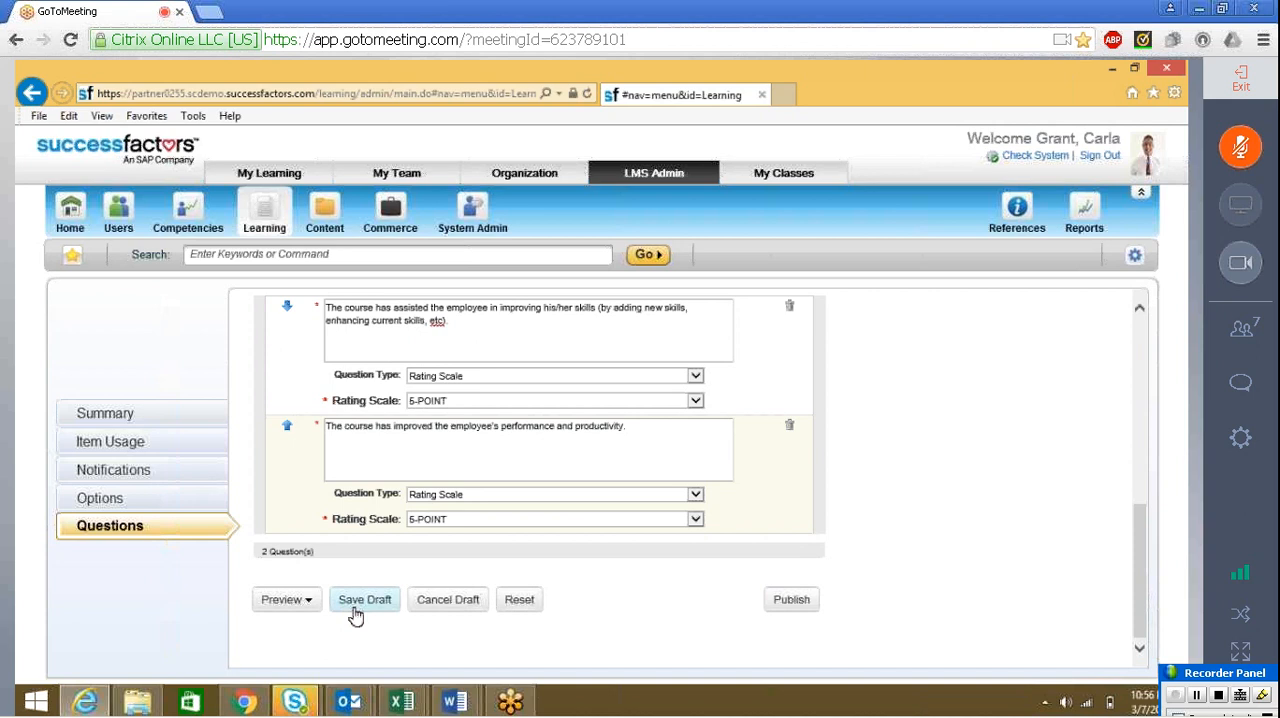
Save the survey draft and preview the draft version, trying the Unsatisfactory and Exceeds Expectations ratings on question 1
click(350, 607)
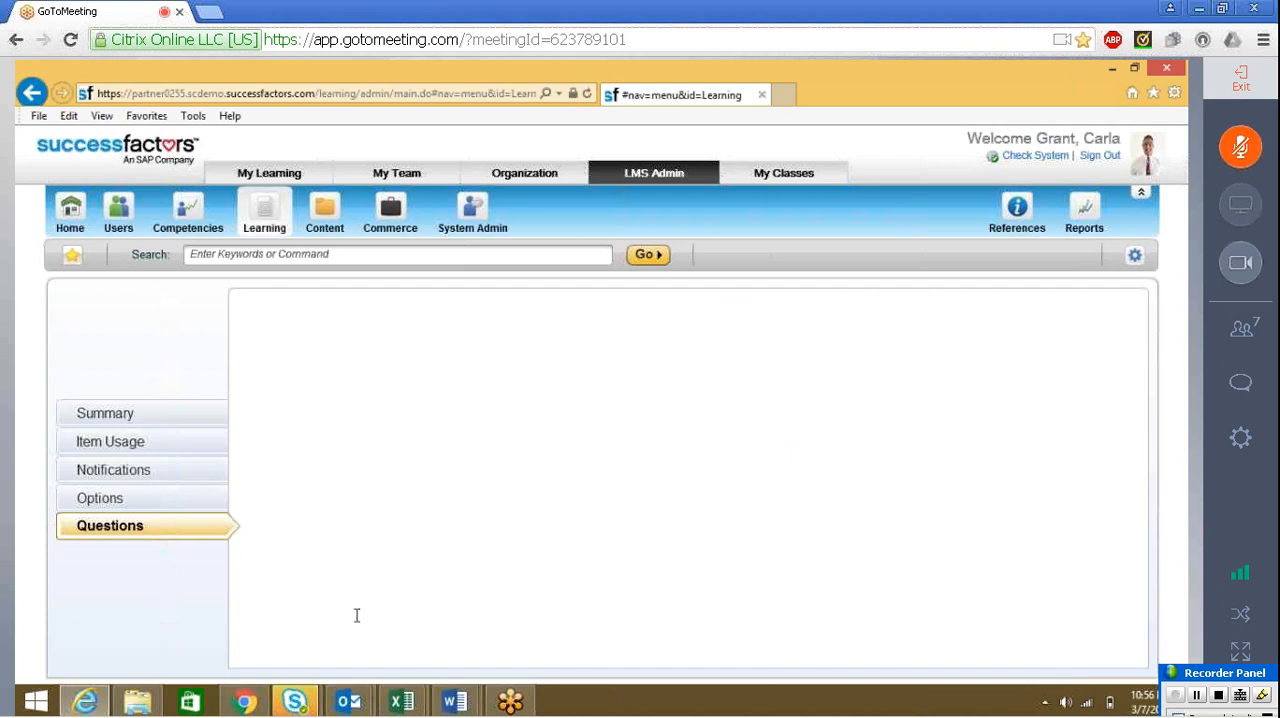
click(309, 528)
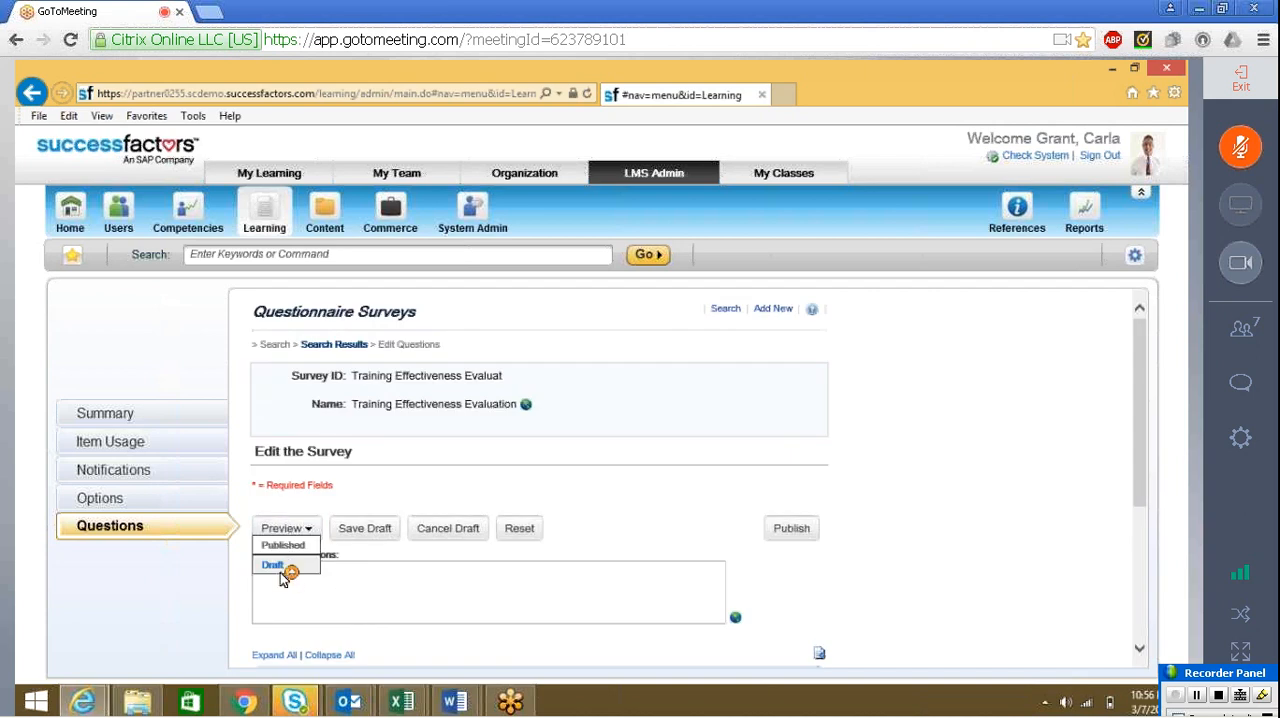
click(273, 565)
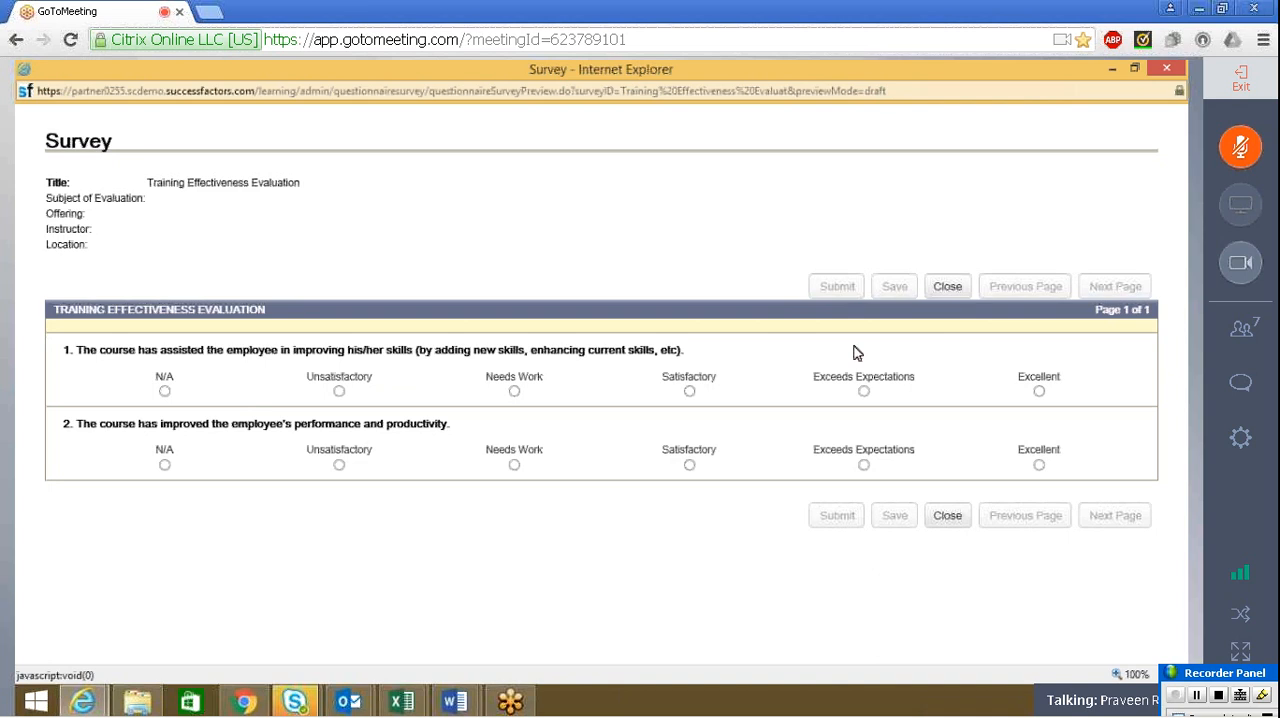
click(339, 391)
click(864, 391)
click(953, 527)
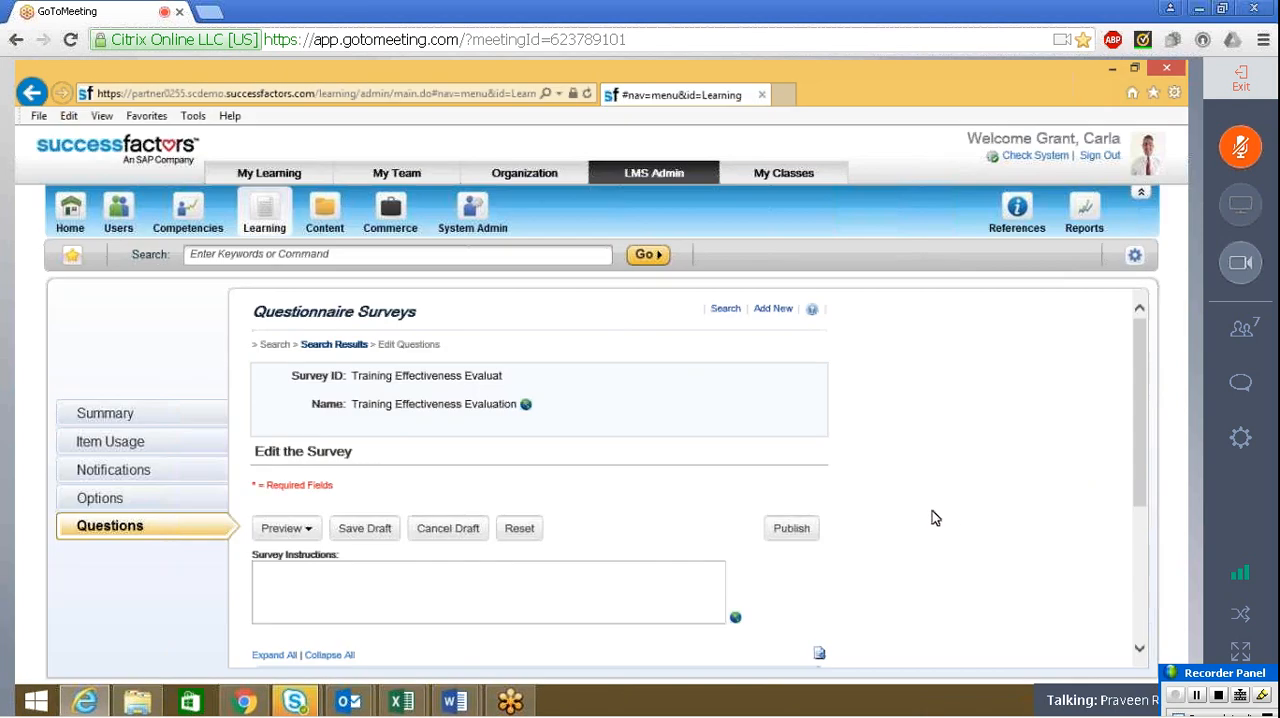
Add a third question with the Word form's description about the employee's experience/job knowledge, using the 5-POINT rating scale
drag(1140, 406, 1146, 622)
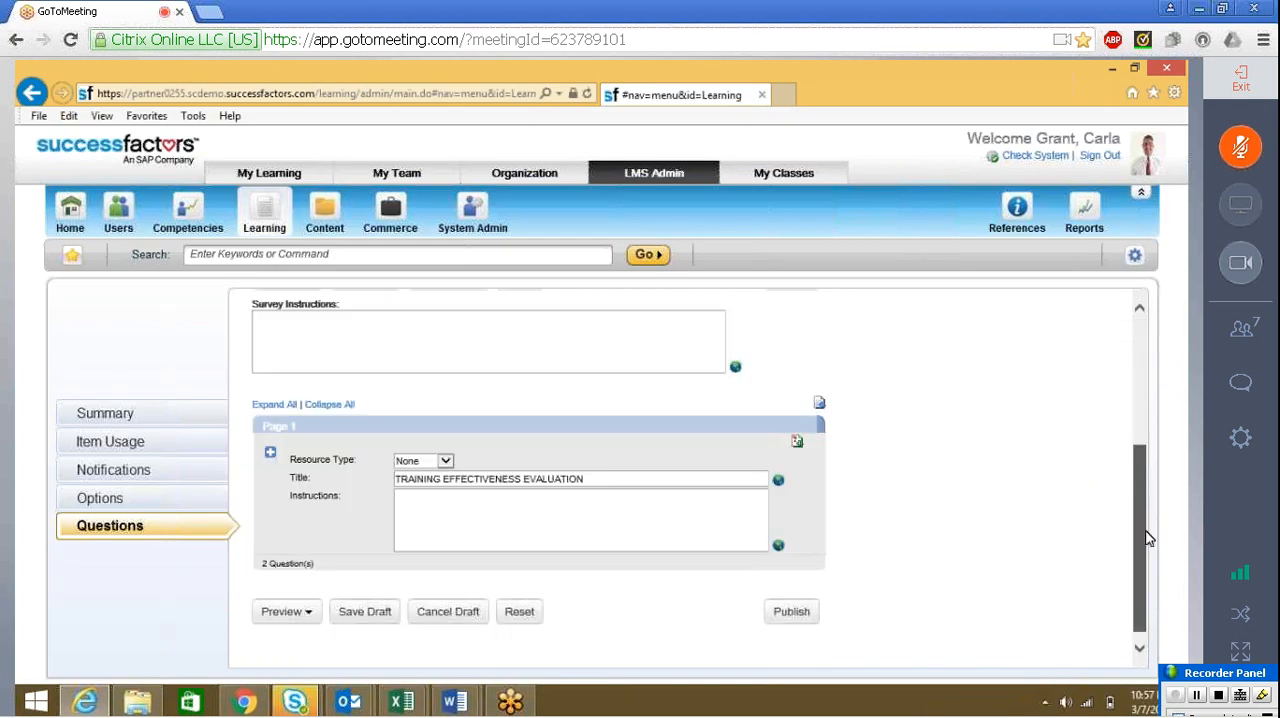
click(797, 437)
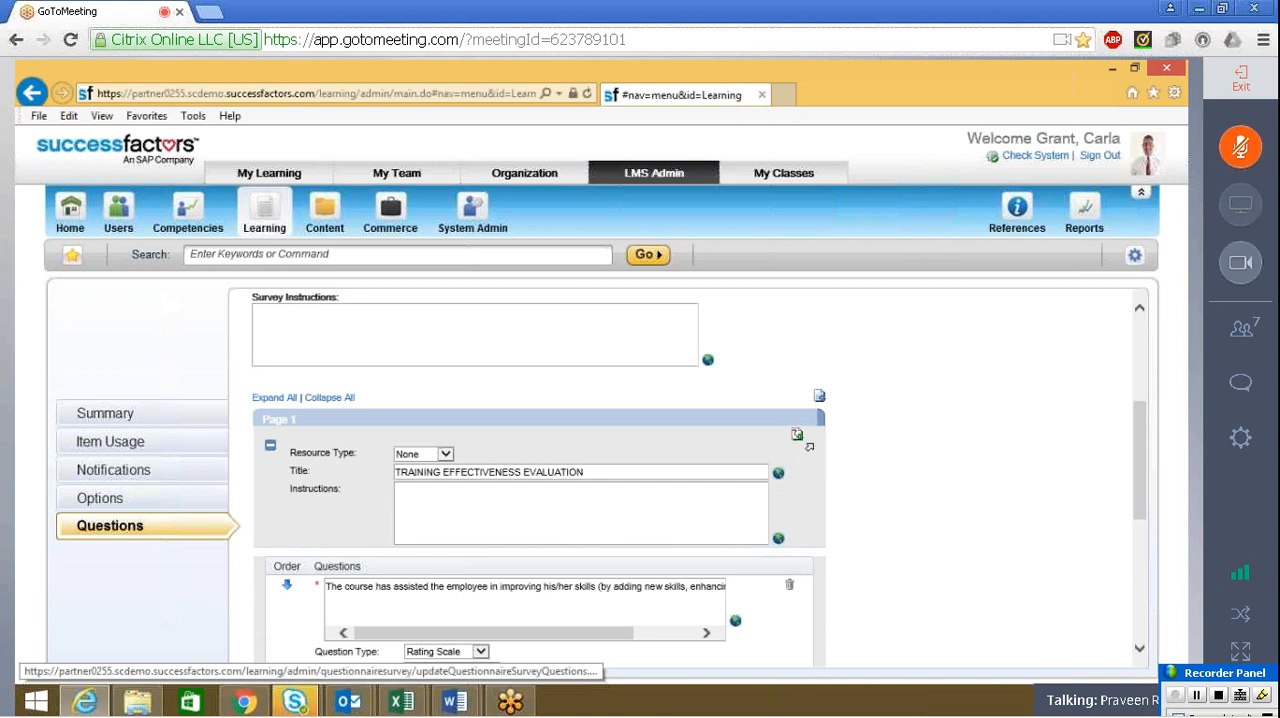
key(alt+Tab)
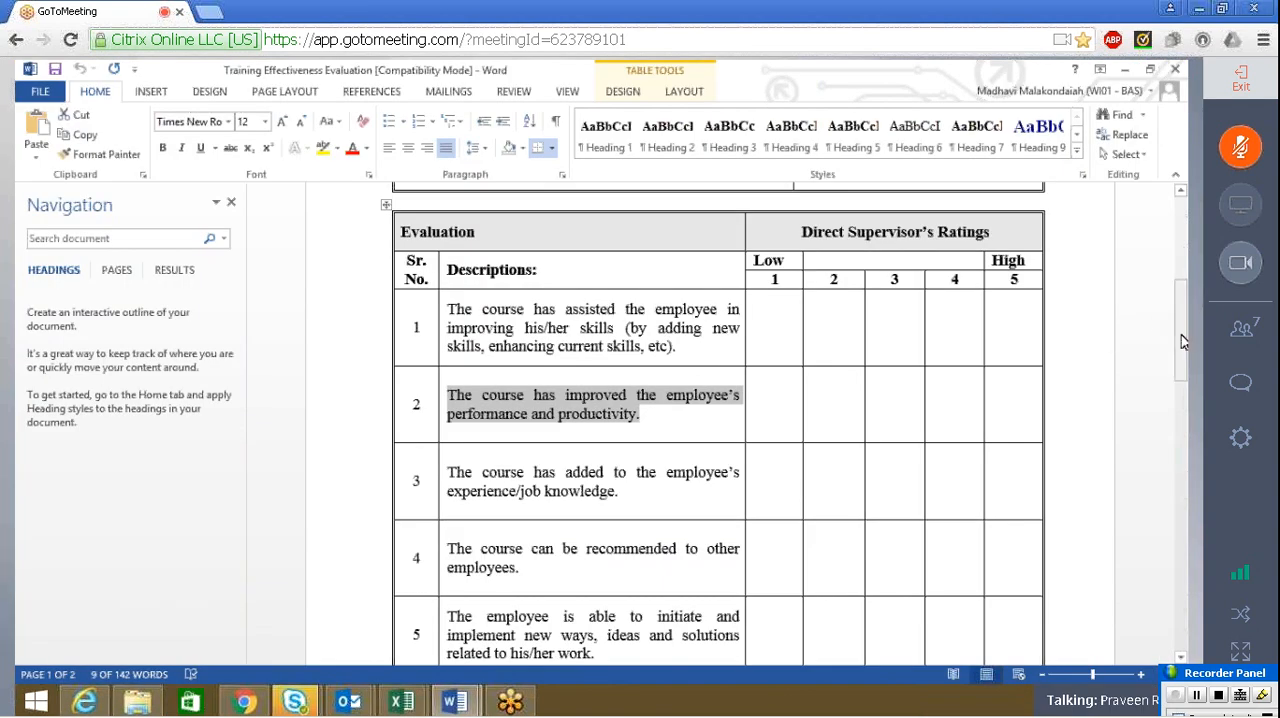
drag(1181, 335, 1182, 404)
triple_click(509, 222)
key(ctrl+c)
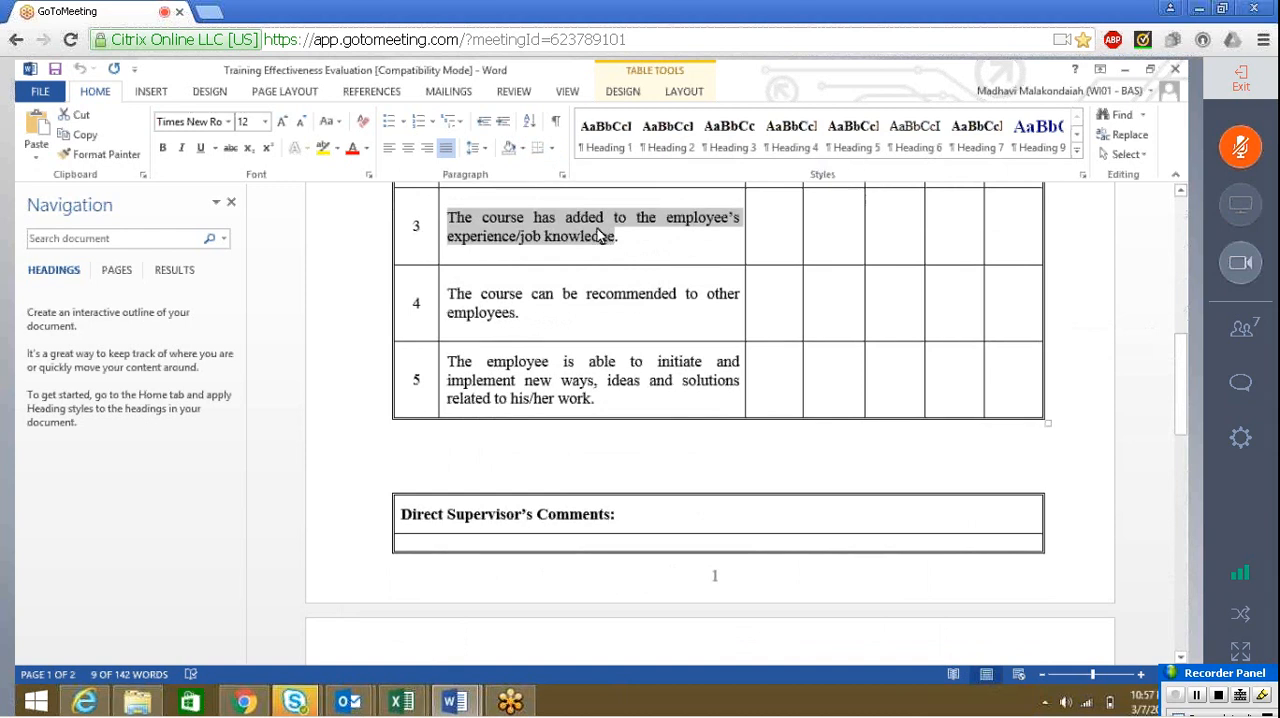
key(alt+Tab)
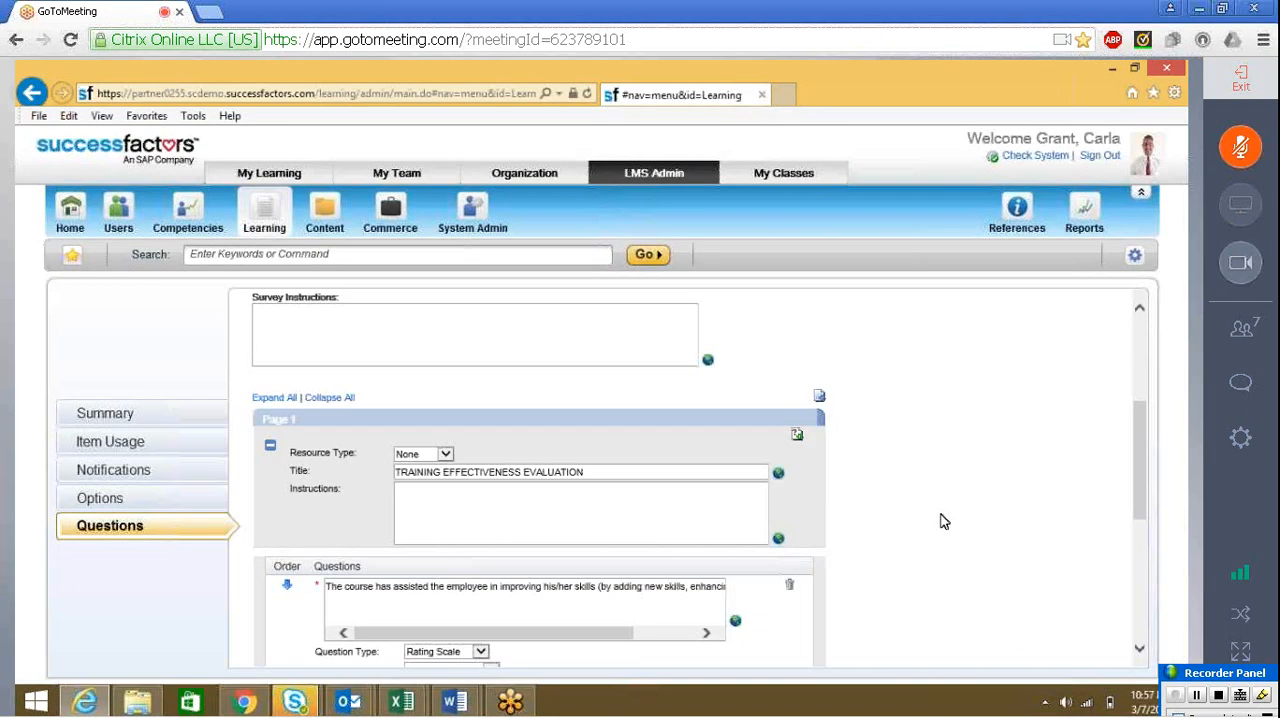
drag(1145, 490, 1145, 572)
click(614, 587)
key(ctrl+v)
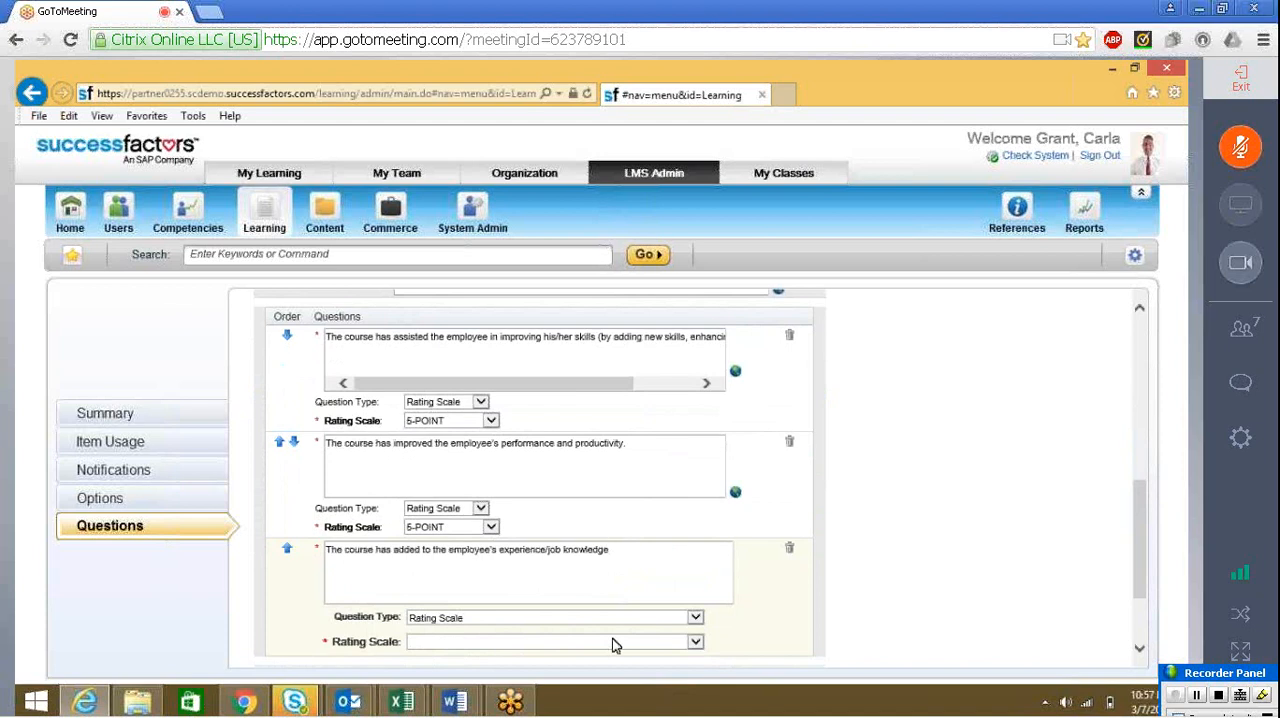
click(694, 641)
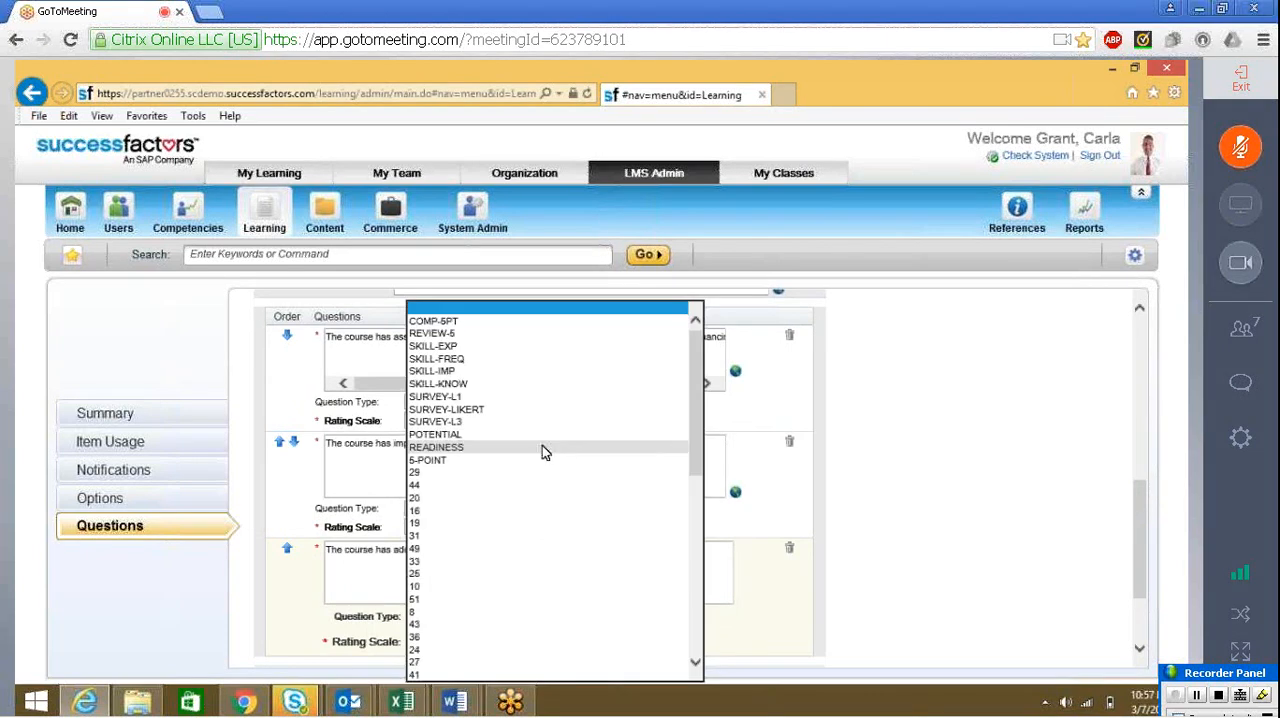
click(543, 460)
Add a fourth question to page 1 with the Word form's text "The course can be recommended to other employees."
drag(1137, 516, 1149, 468)
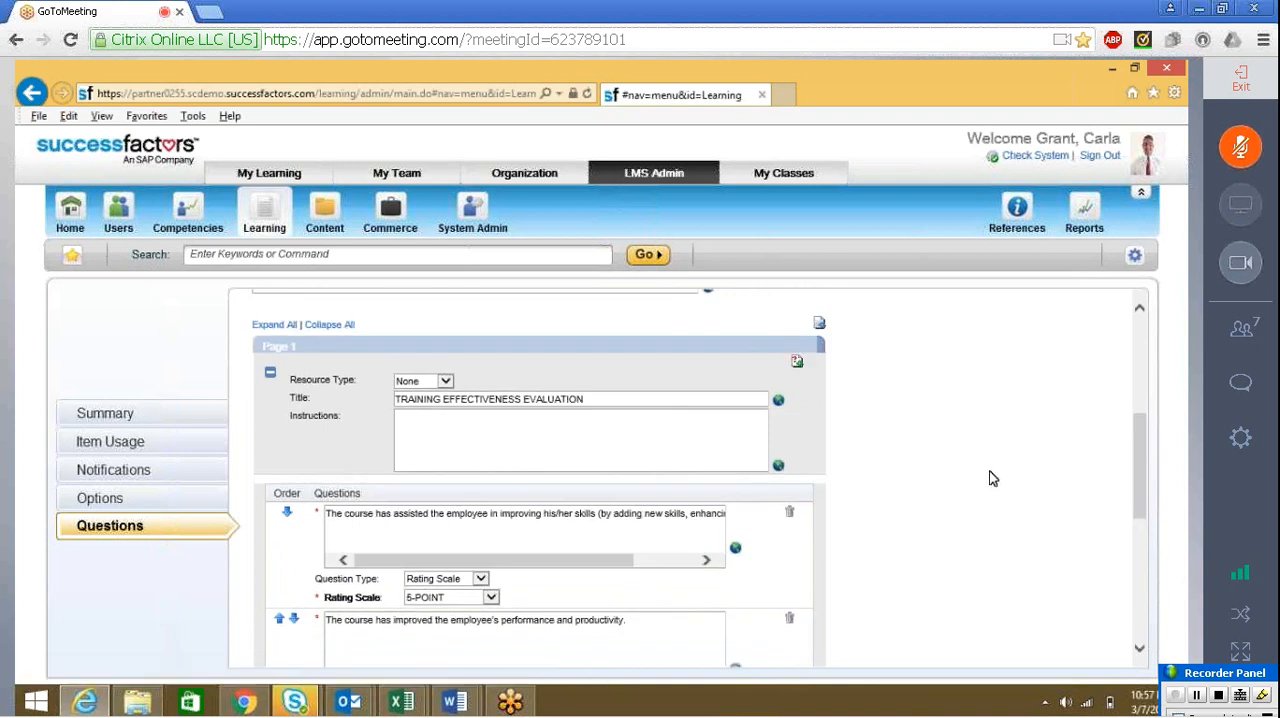
key(alt+Tab)
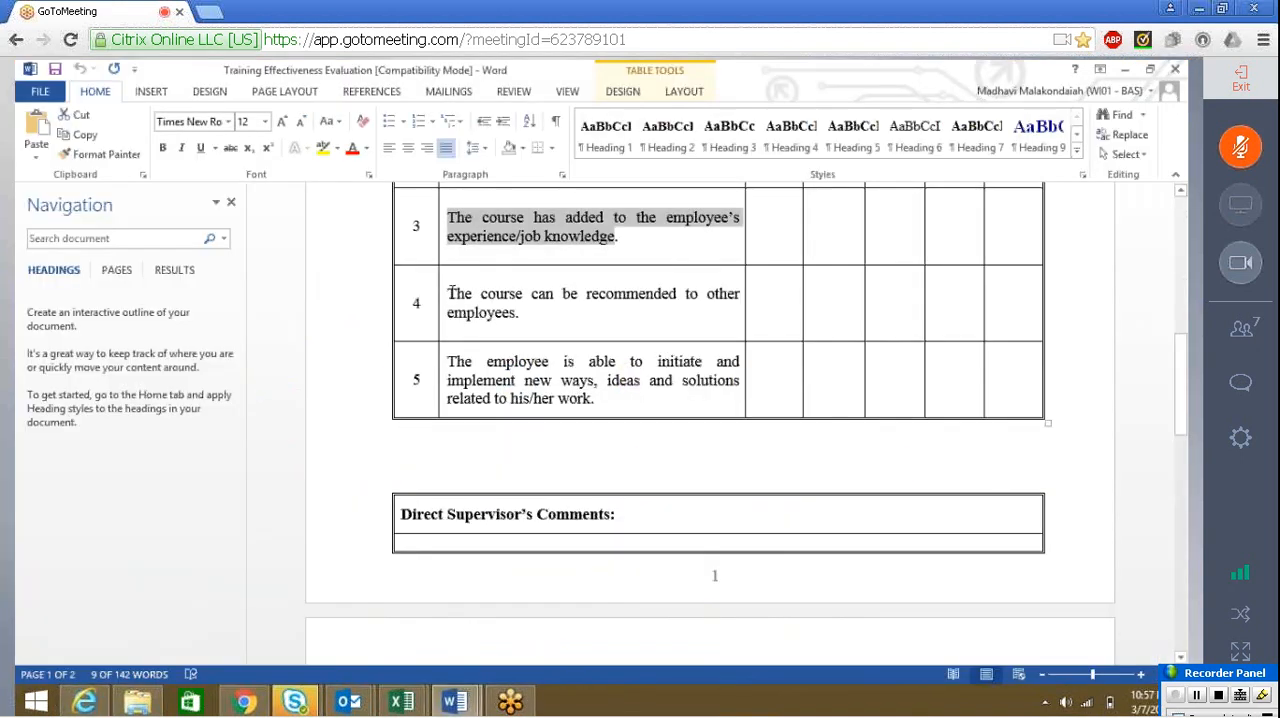
drag(450, 293, 523, 319)
key(ctrl+c)
key(alt+Tab)
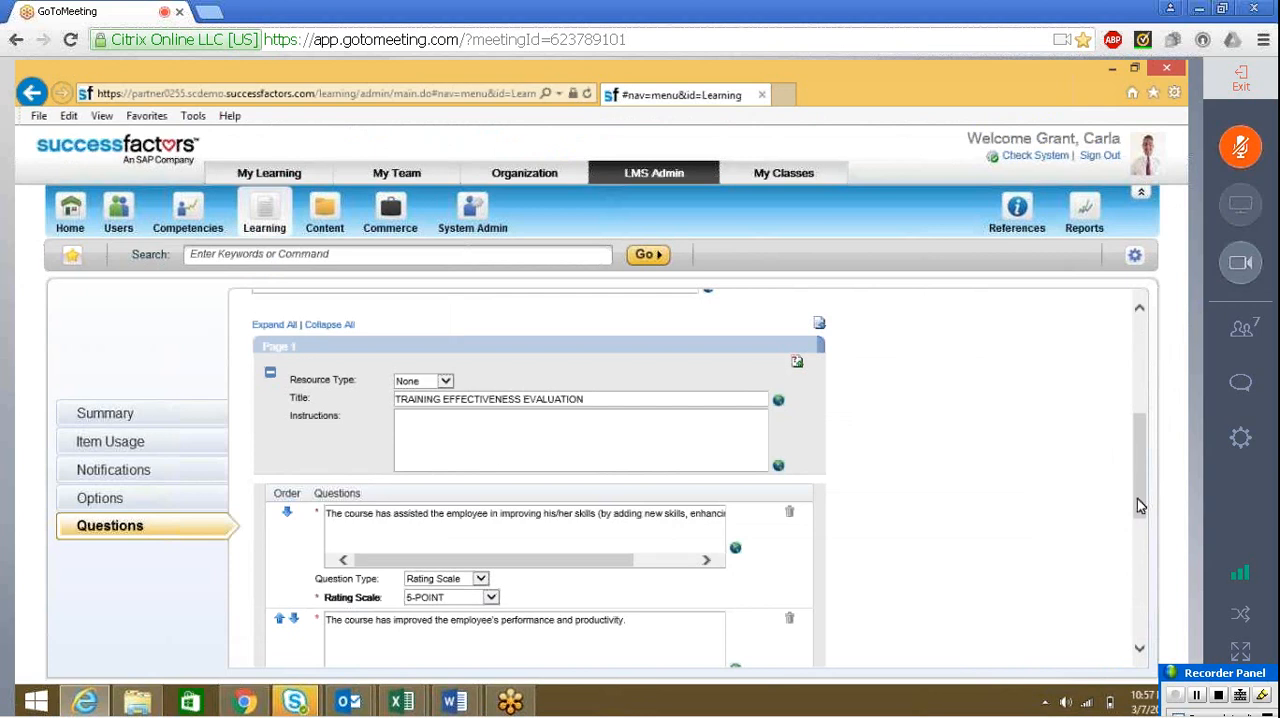
drag(1138, 498, 1133, 596)
scroll(1133, 600, down, 3)
click(633, 454)
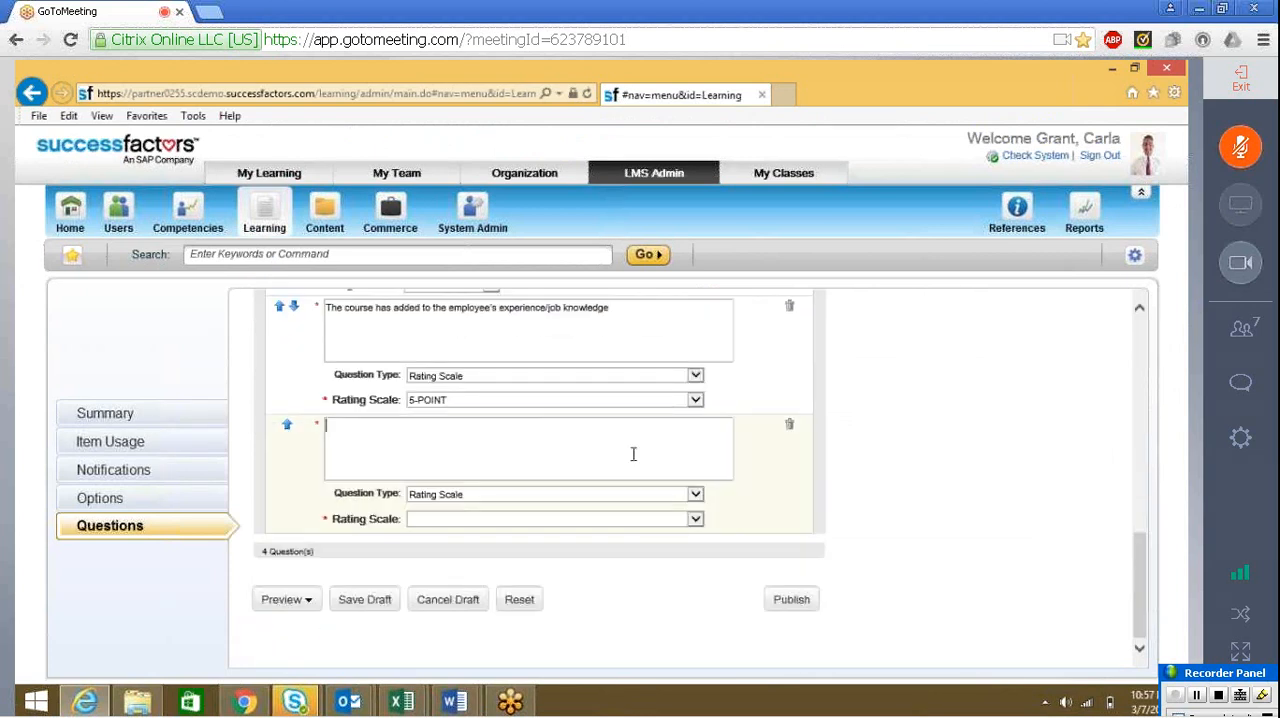
key(ctrl+v)
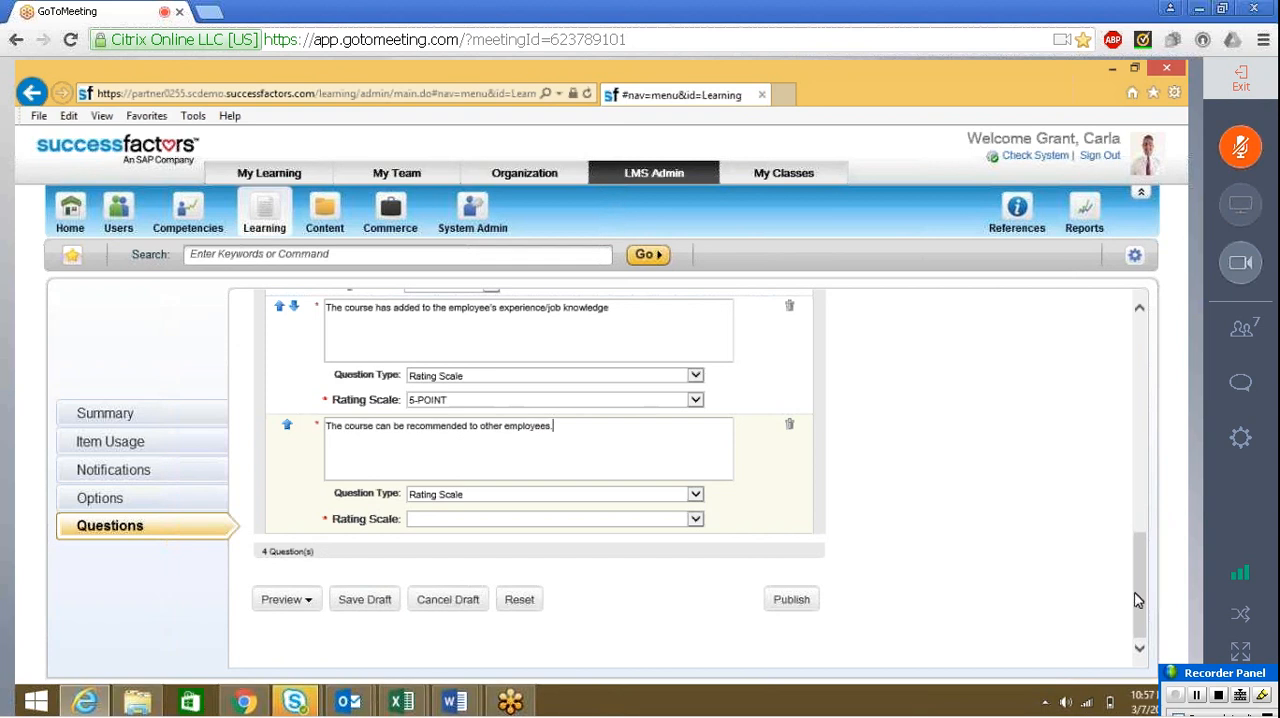
Add a blank fifth question to page 1 and set the fourth question's rating scale to 5-POINT
drag(1134, 594, 1145, 470)
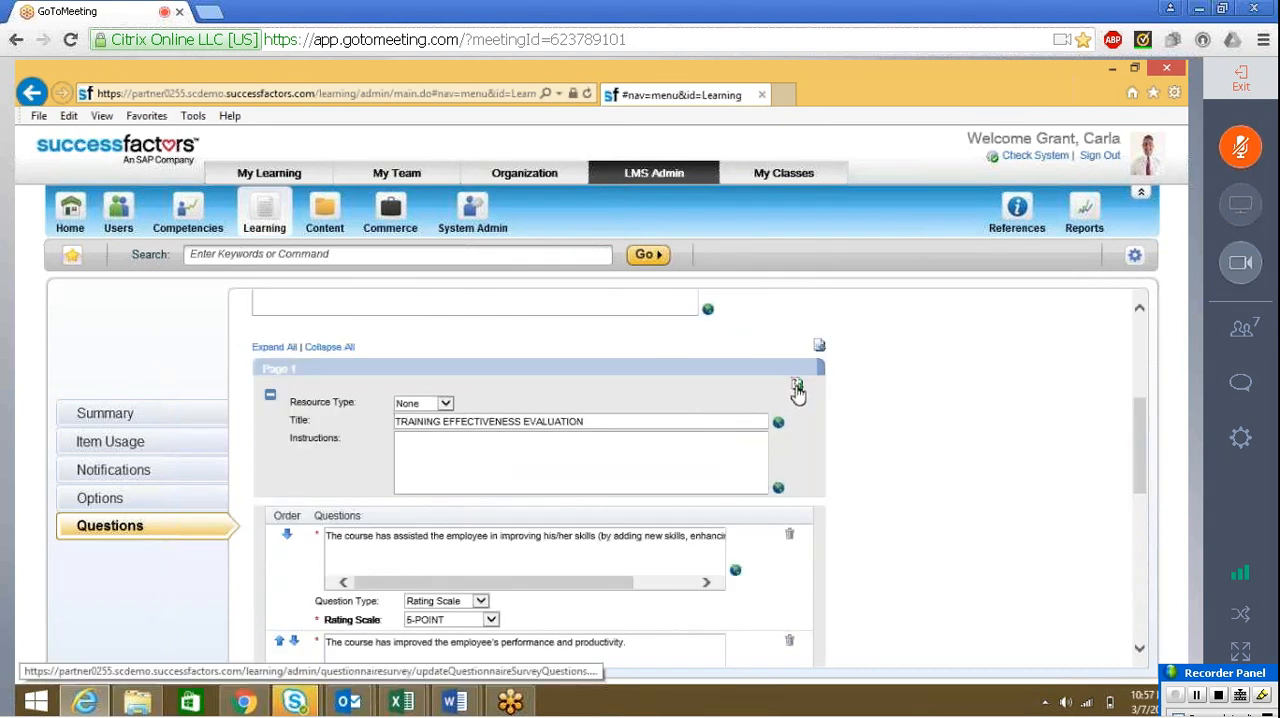
drag(1137, 438, 1140, 605)
click(662, 401)
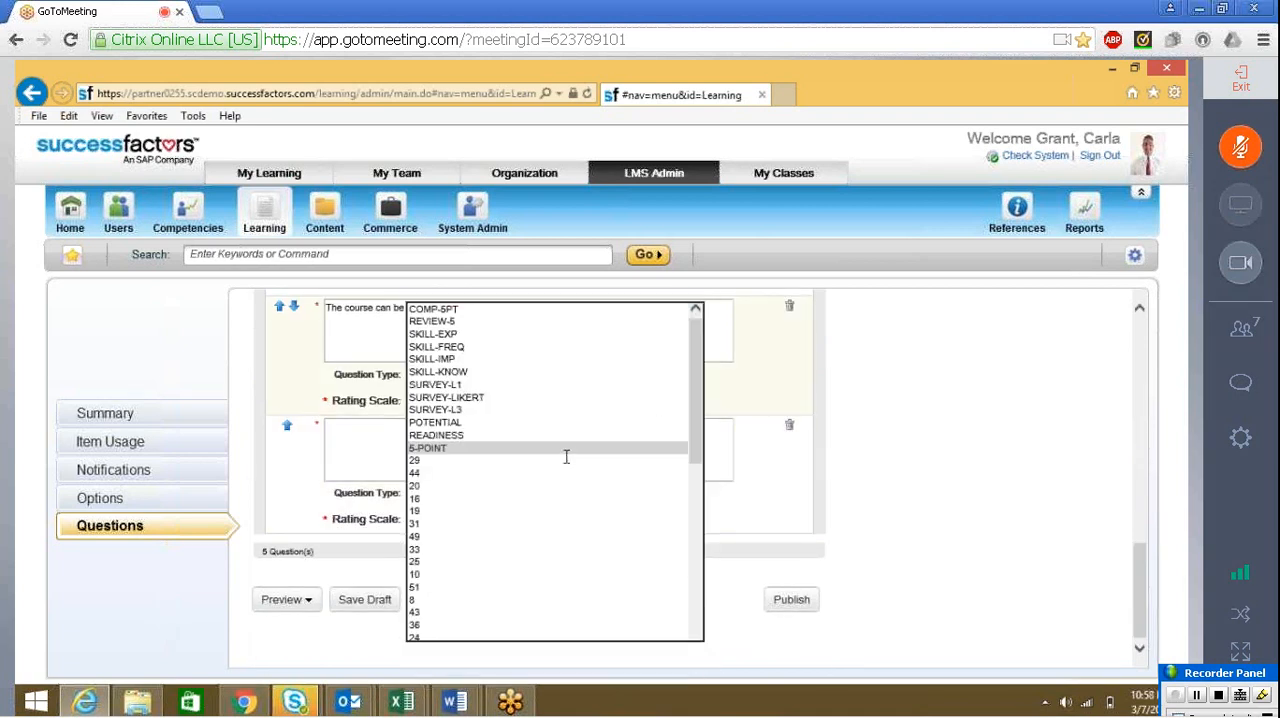
click(566, 450)
Fill the fifth question with the Word form's description about initiating new ways, ideas and solutions, using the 5-POINT rating scale
key(alt+Tab)
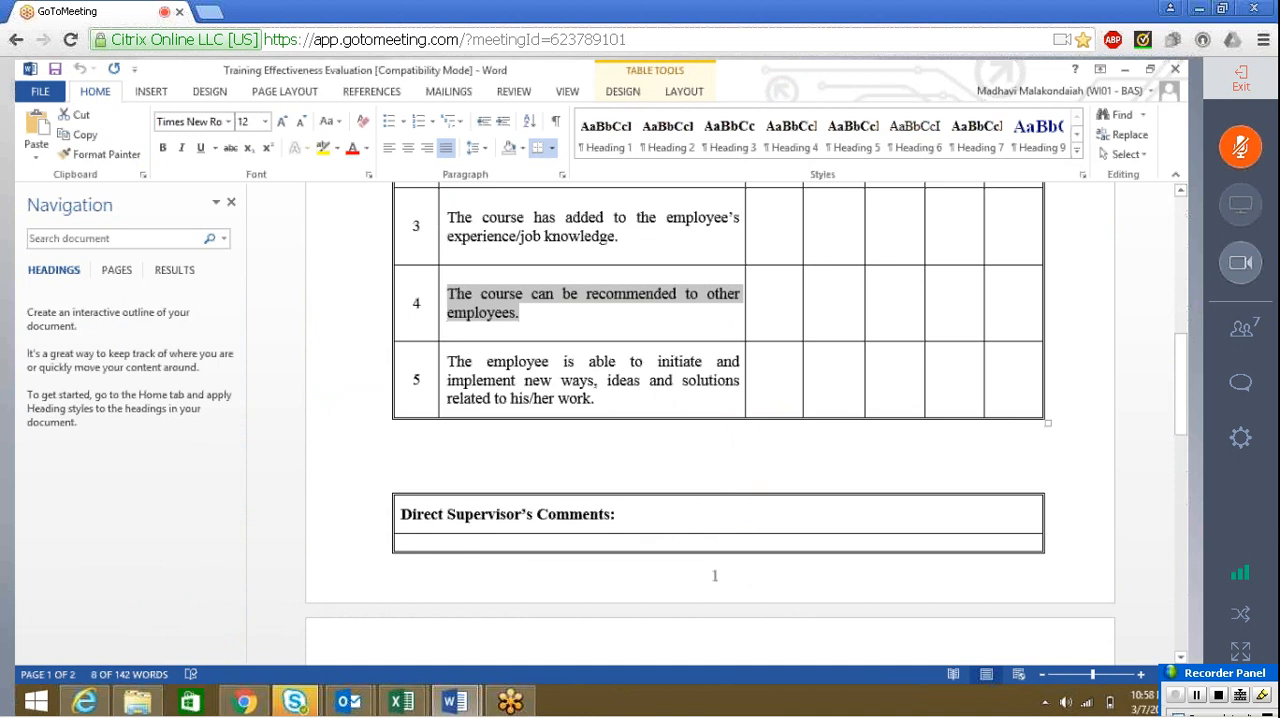
drag(448, 362, 598, 399)
key(ctrl+c)
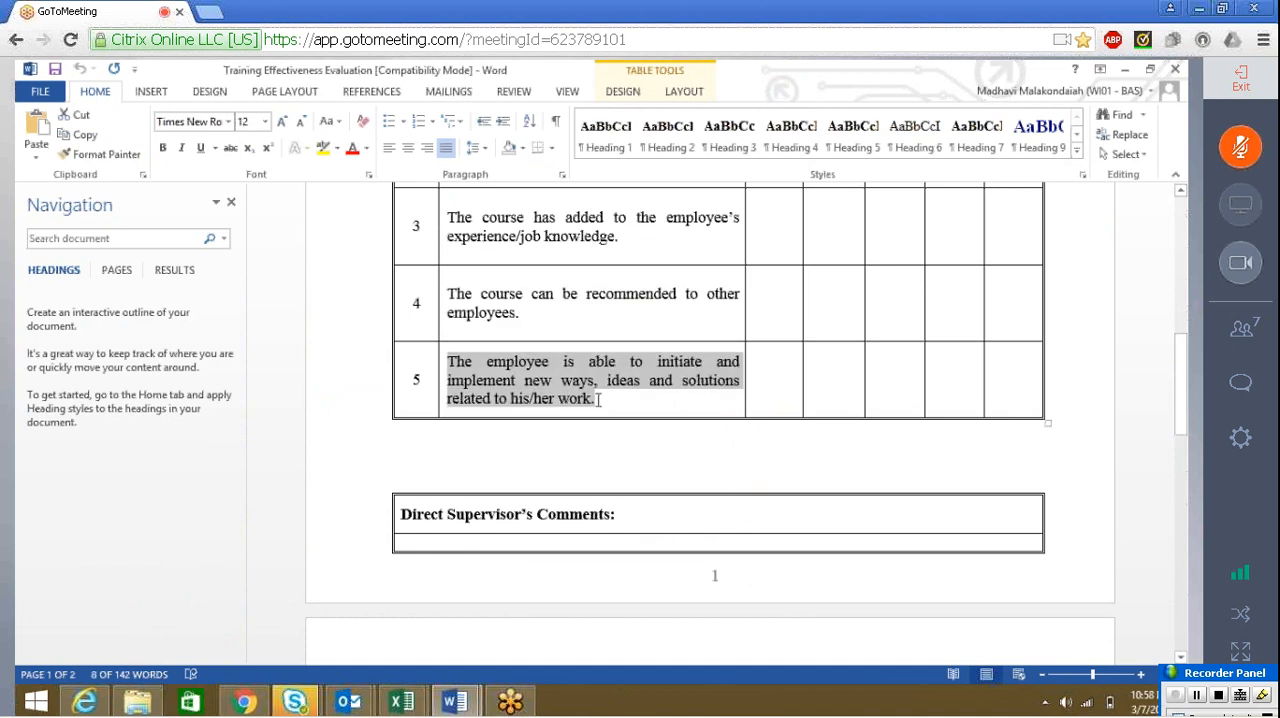
key(alt+Tab)
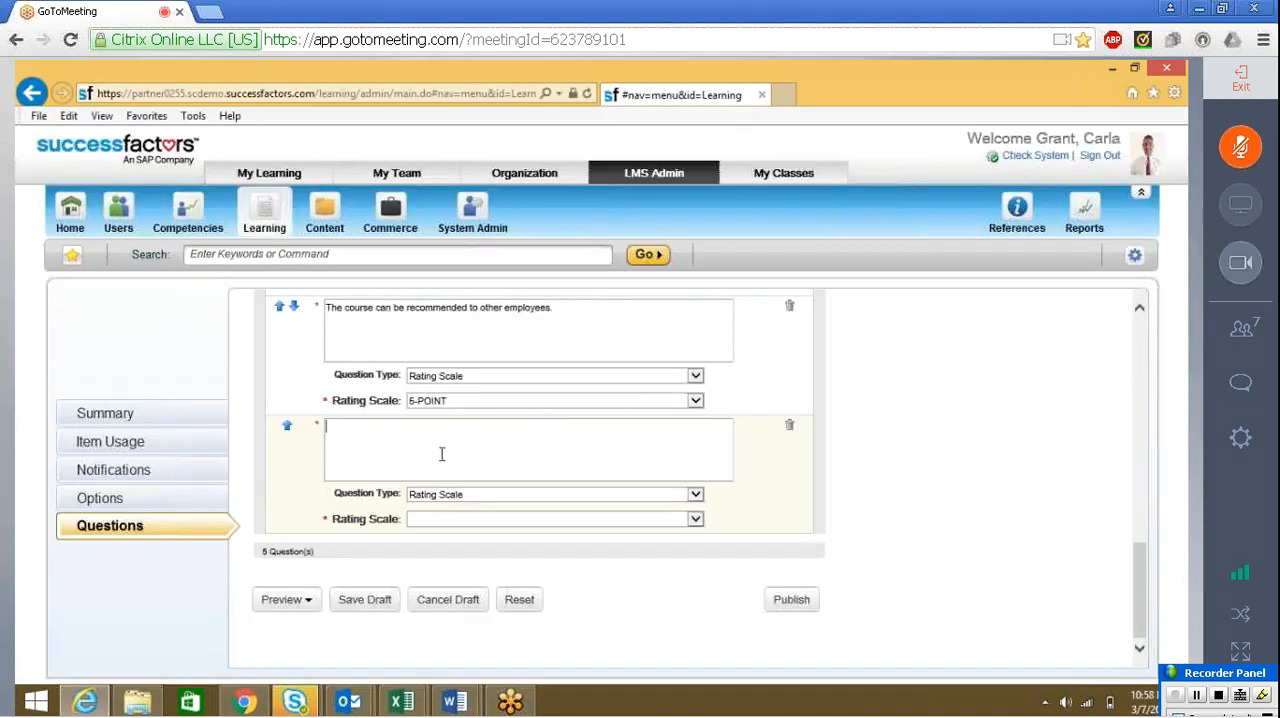
click(443, 449)
key(ctrl+v)
click(425, 520)
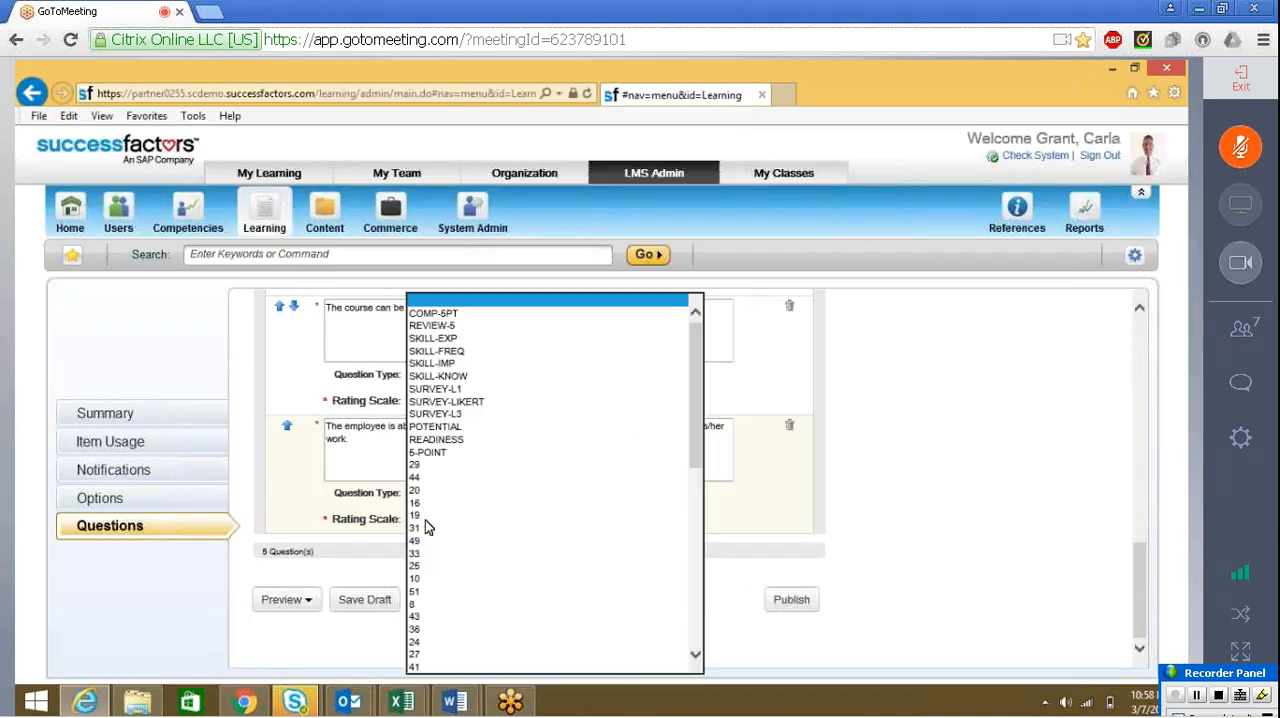
click(448, 460)
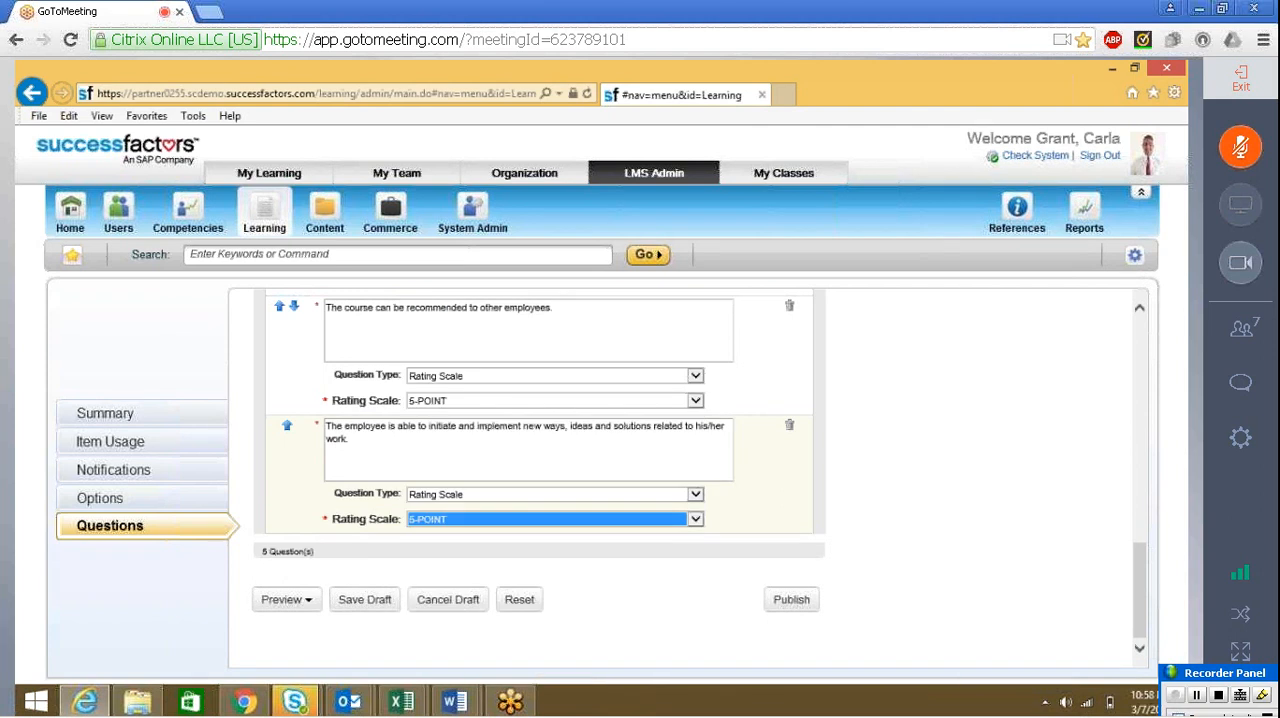
Add a second page to the survey and open its title for entry
click(1140, 586)
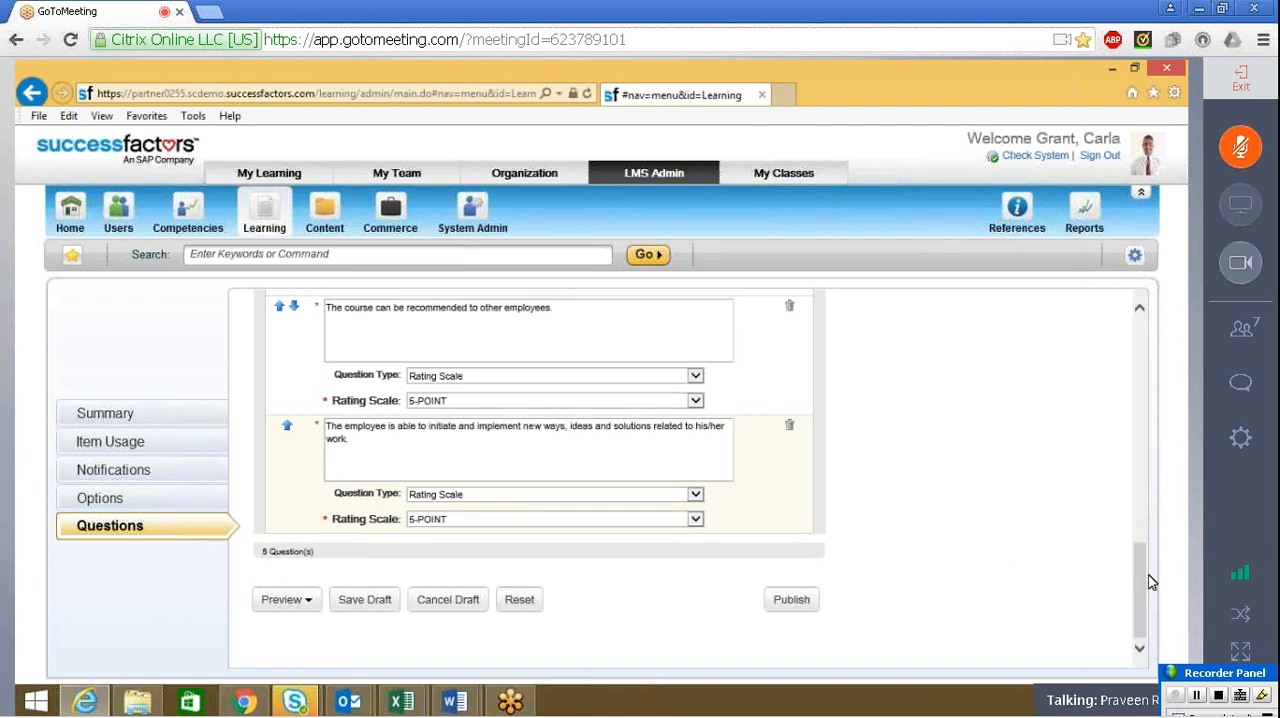
drag(1137, 550, 1125, 451)
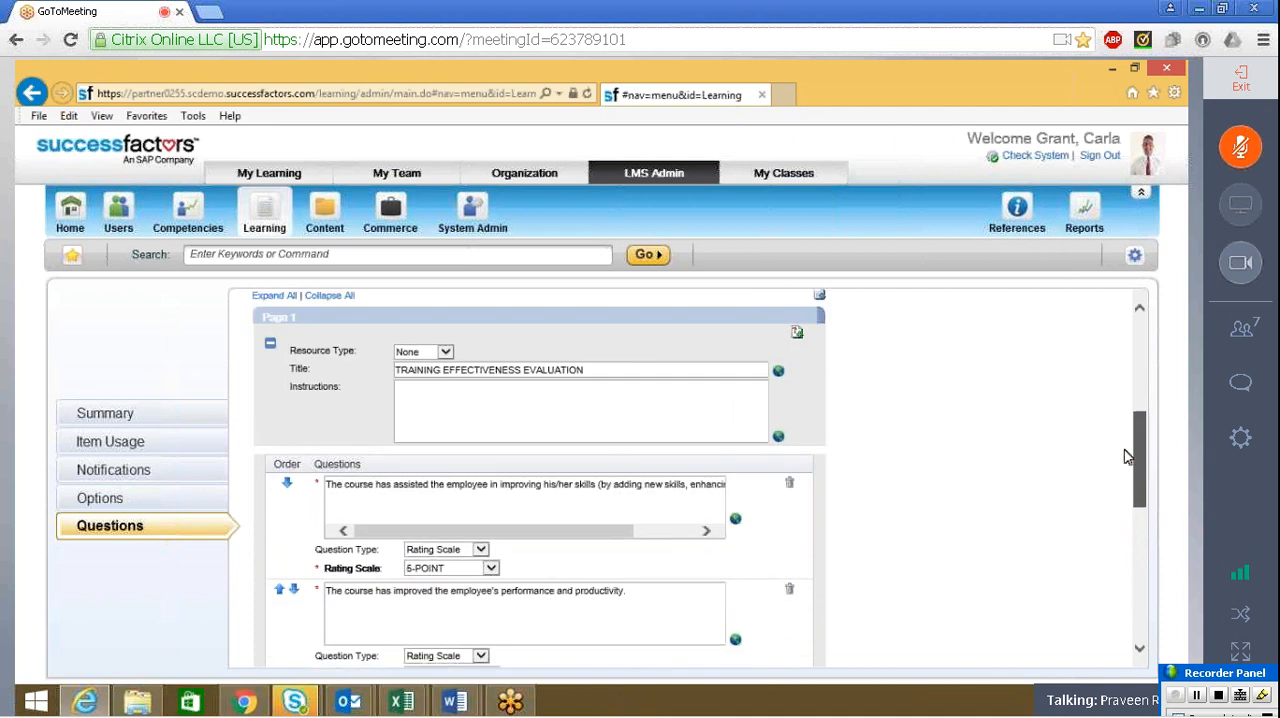
drag(1125, 451, 1120, 427)
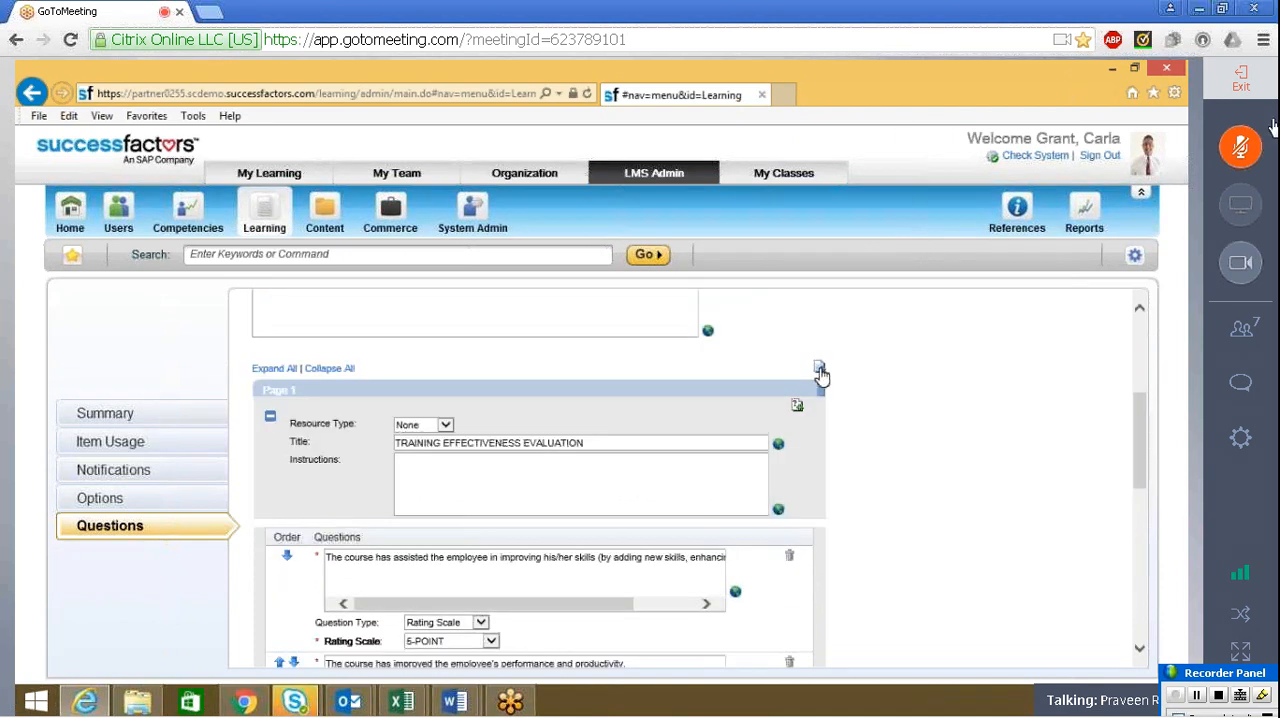
scroll(737, 380, down, 10)
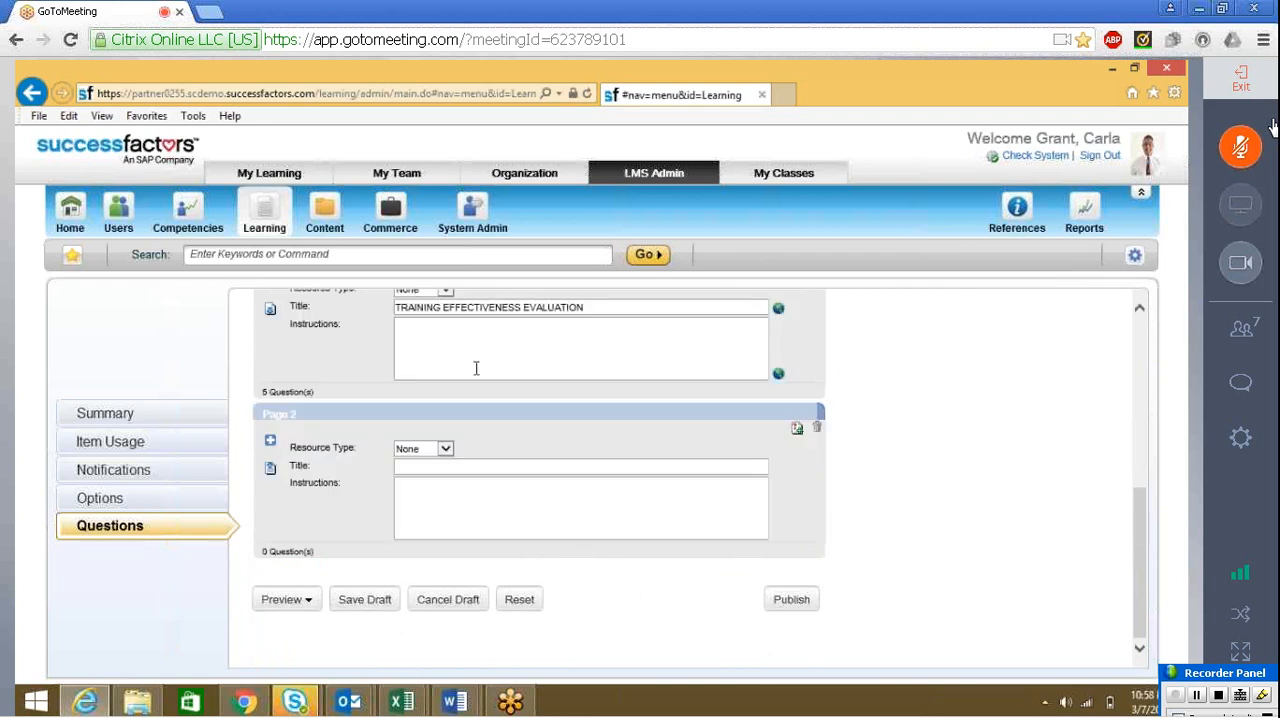
click(463, 462)
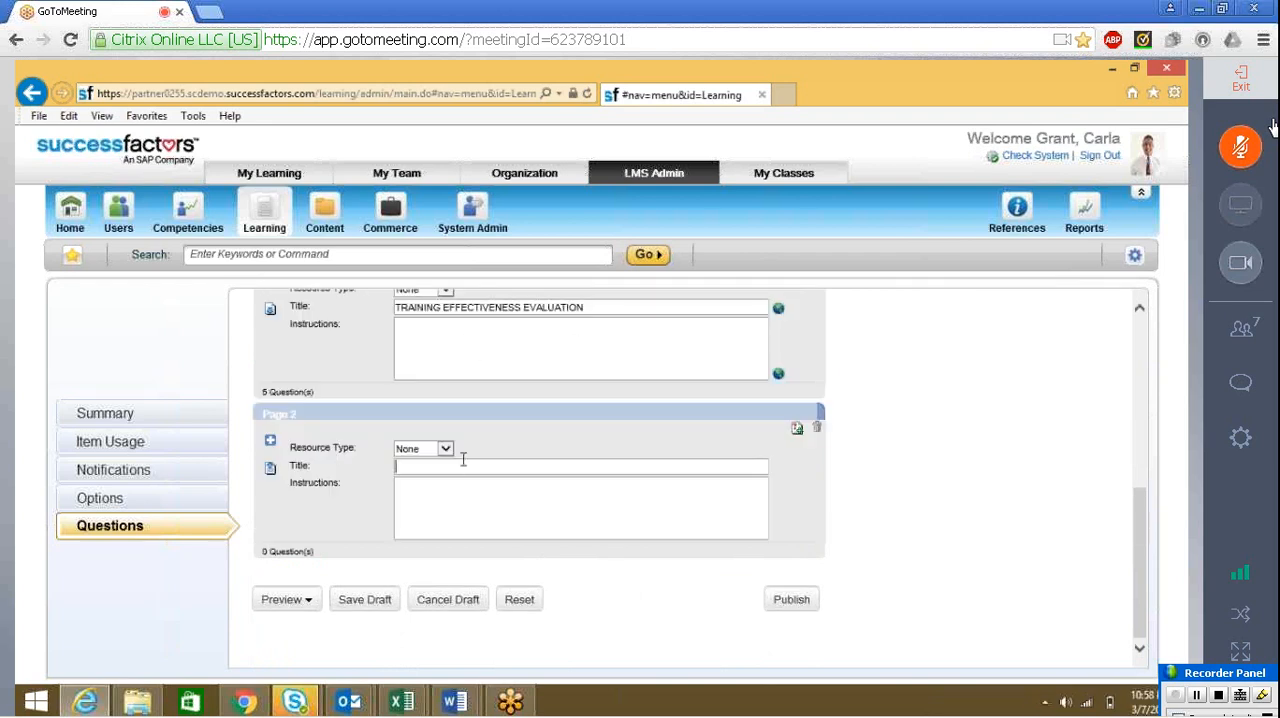
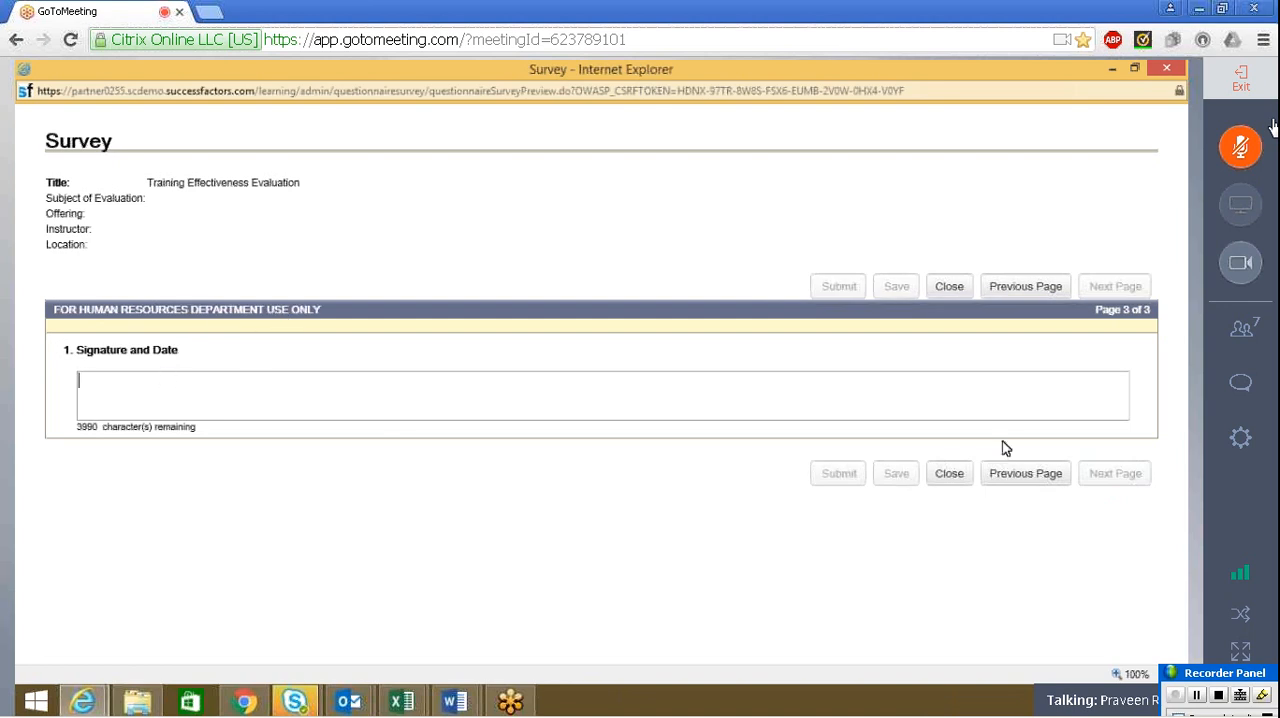
Close the survey preview and review the Training Effectiveness Evaluation survey's pages and its default options
click(949, 287)
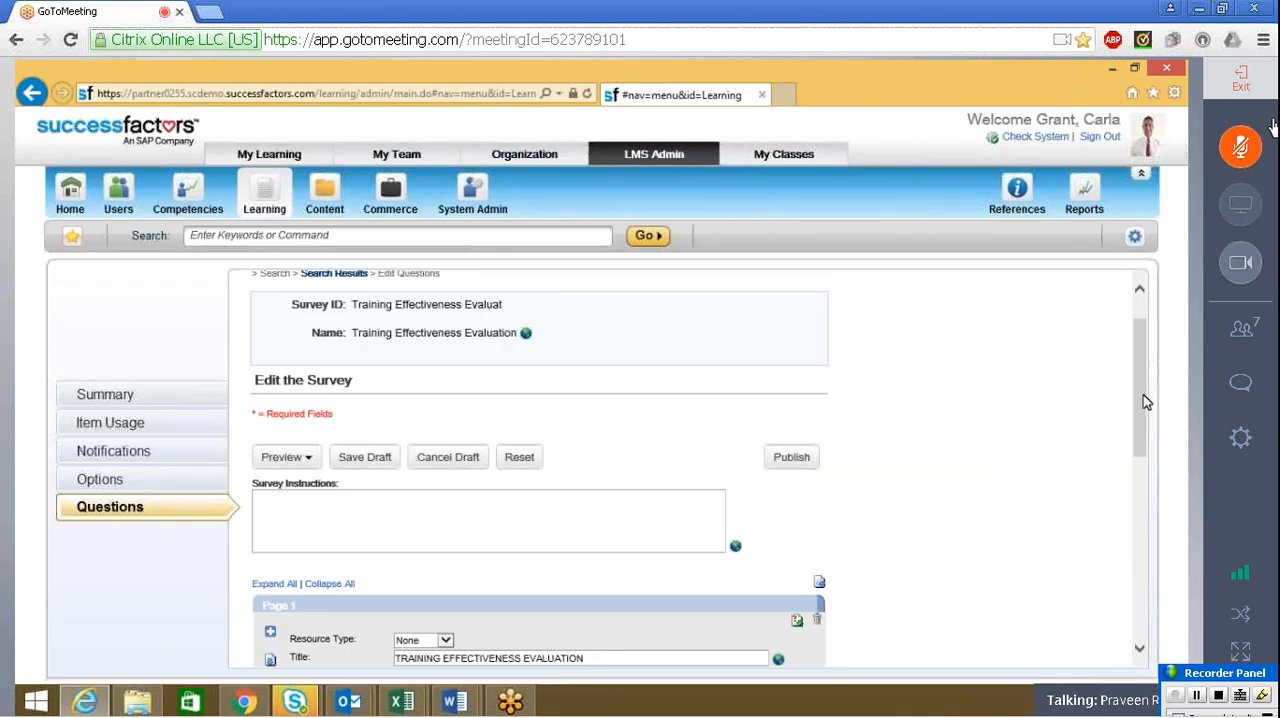
drag(1144, 394, 1151, 558)
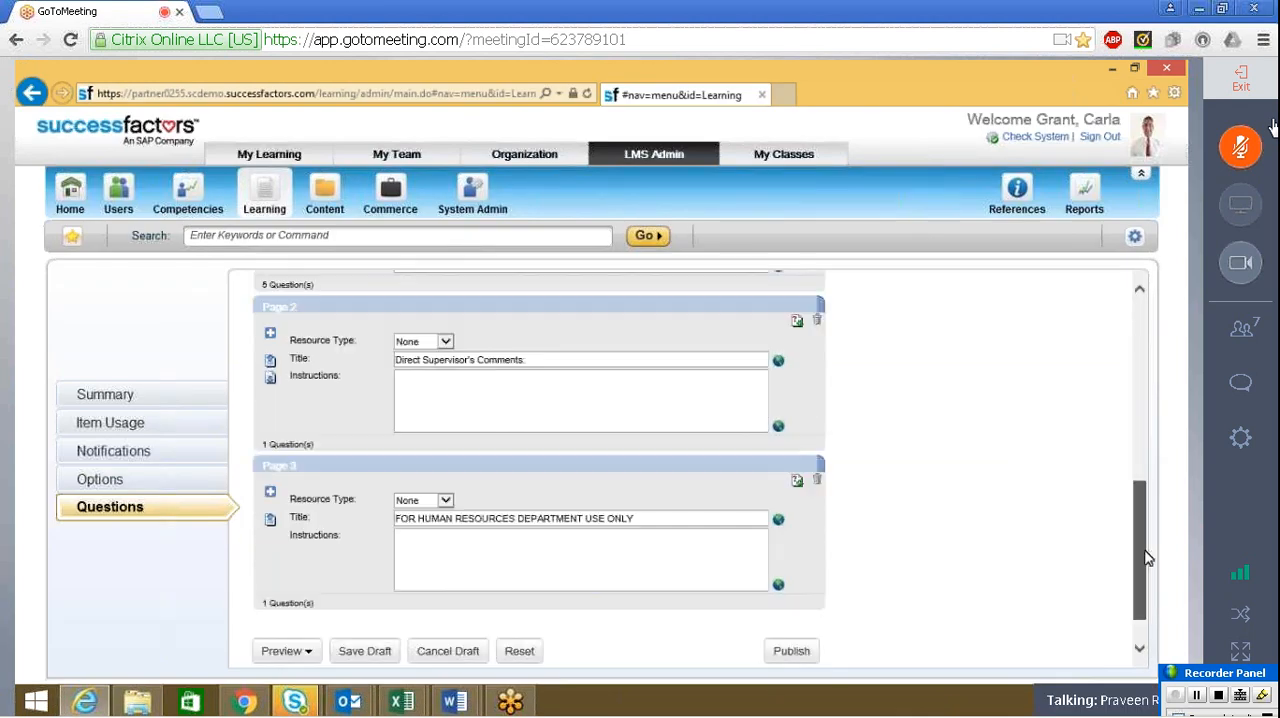
drag(1126, 418, 1136, 366)
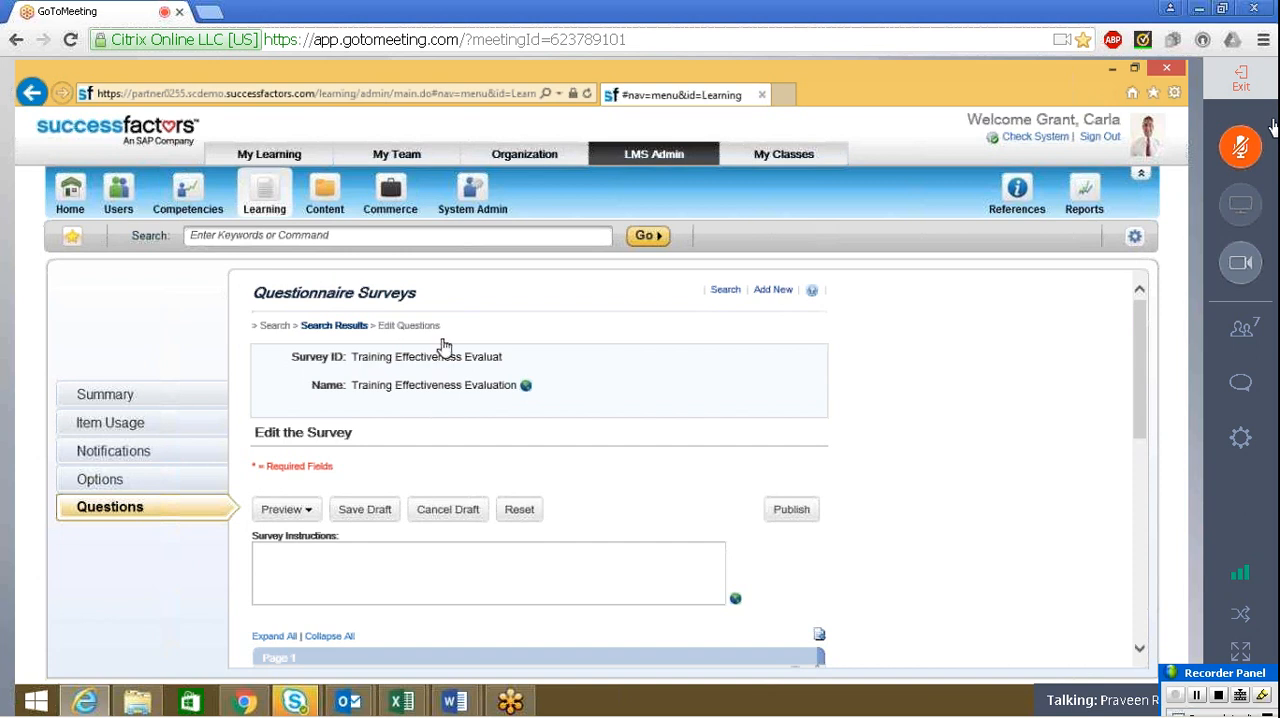
click(96, 478)
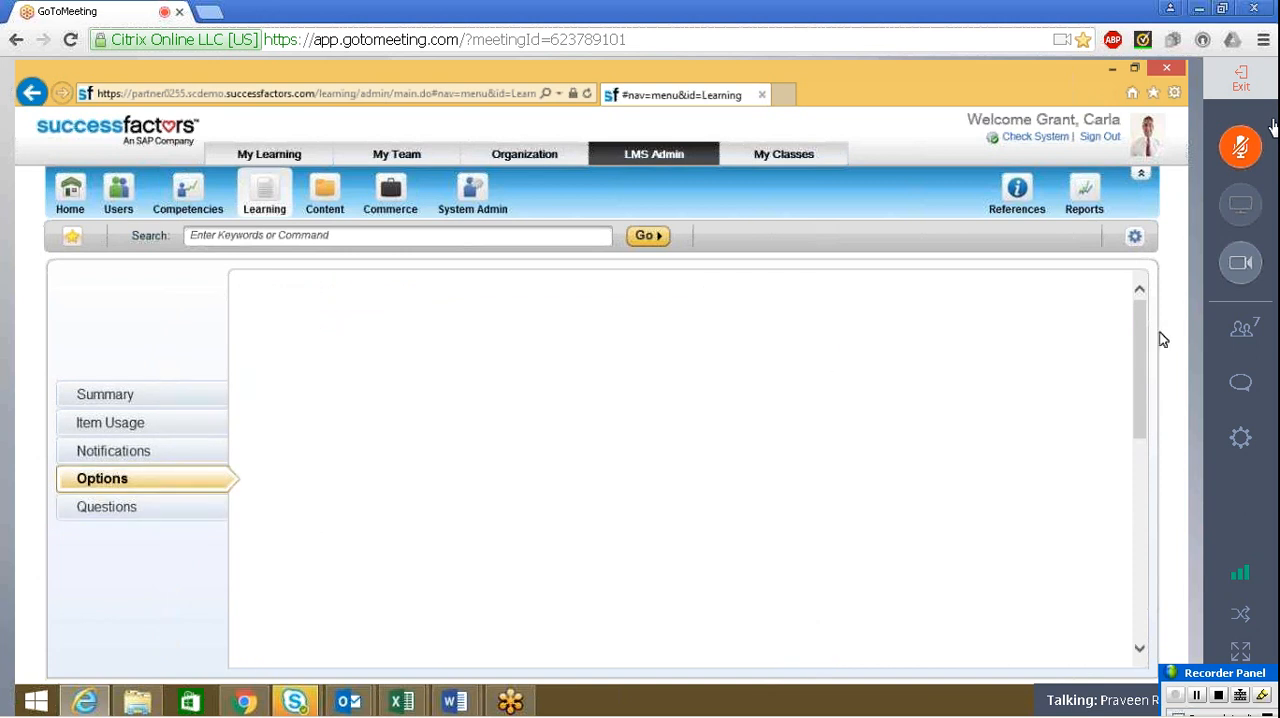
mouse_move(1140, 328)
mouse_down()
mouse_move(1139, 380)
mouse_move(1149, 334)
mouse_up()
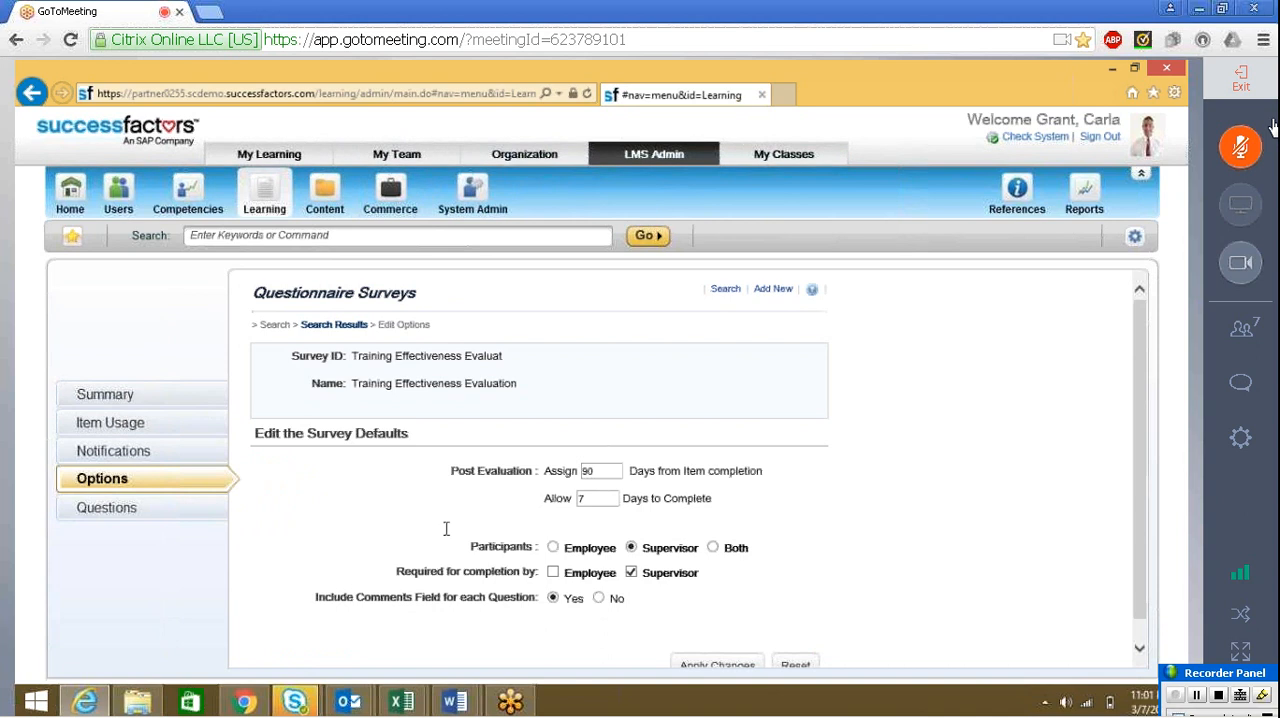
drag(1135, 427, 1150, 352)
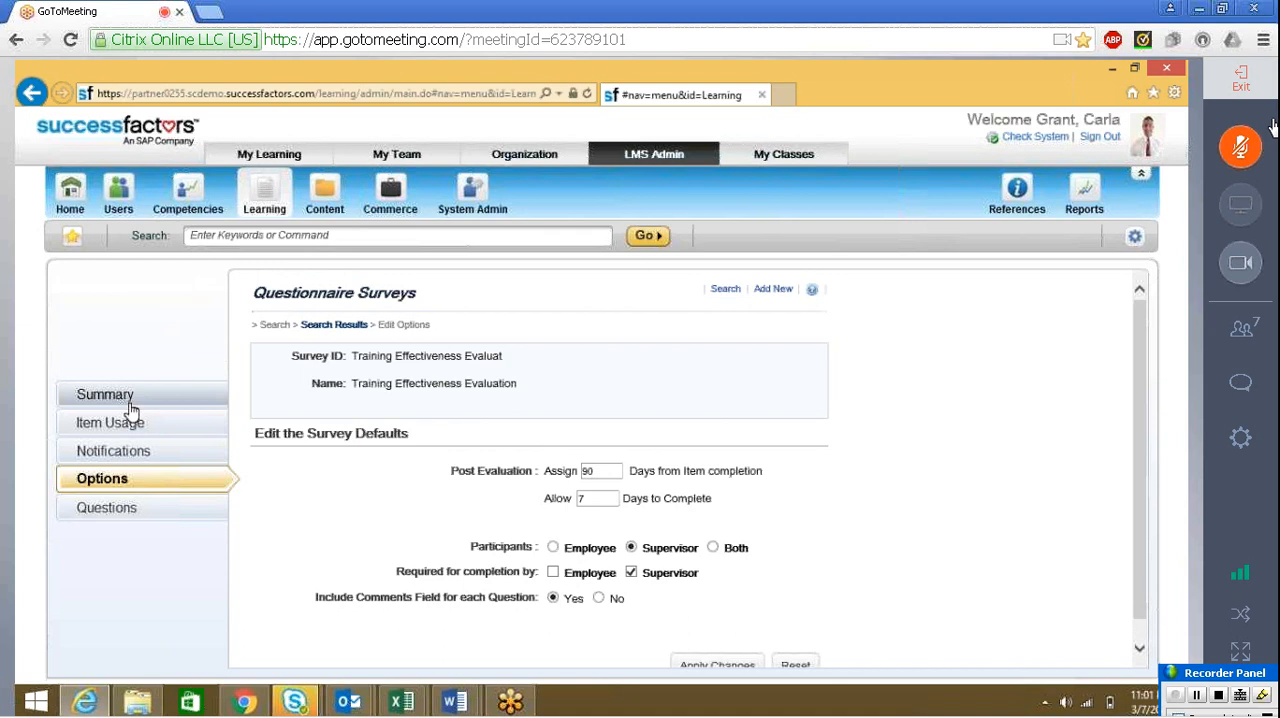
Search all existing approval processes in the System Admin references, review the list, and close it
click(1016, 190)
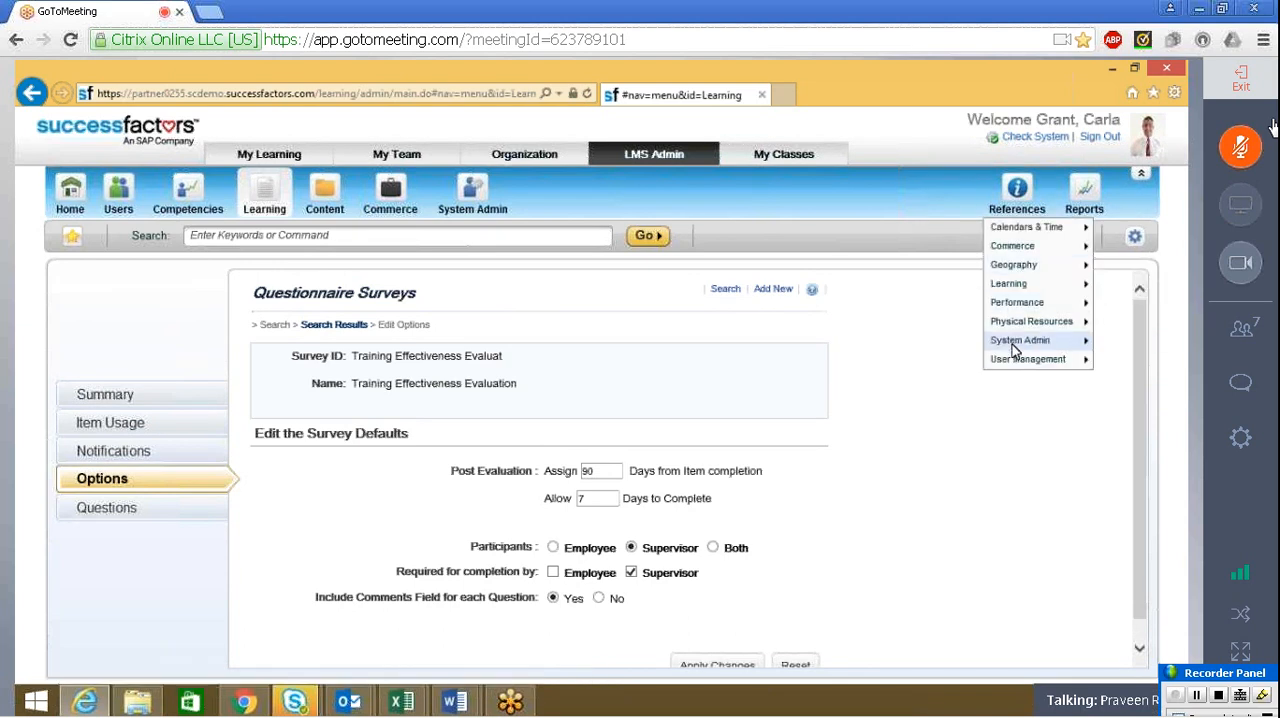
mouse_move(1018, 340)
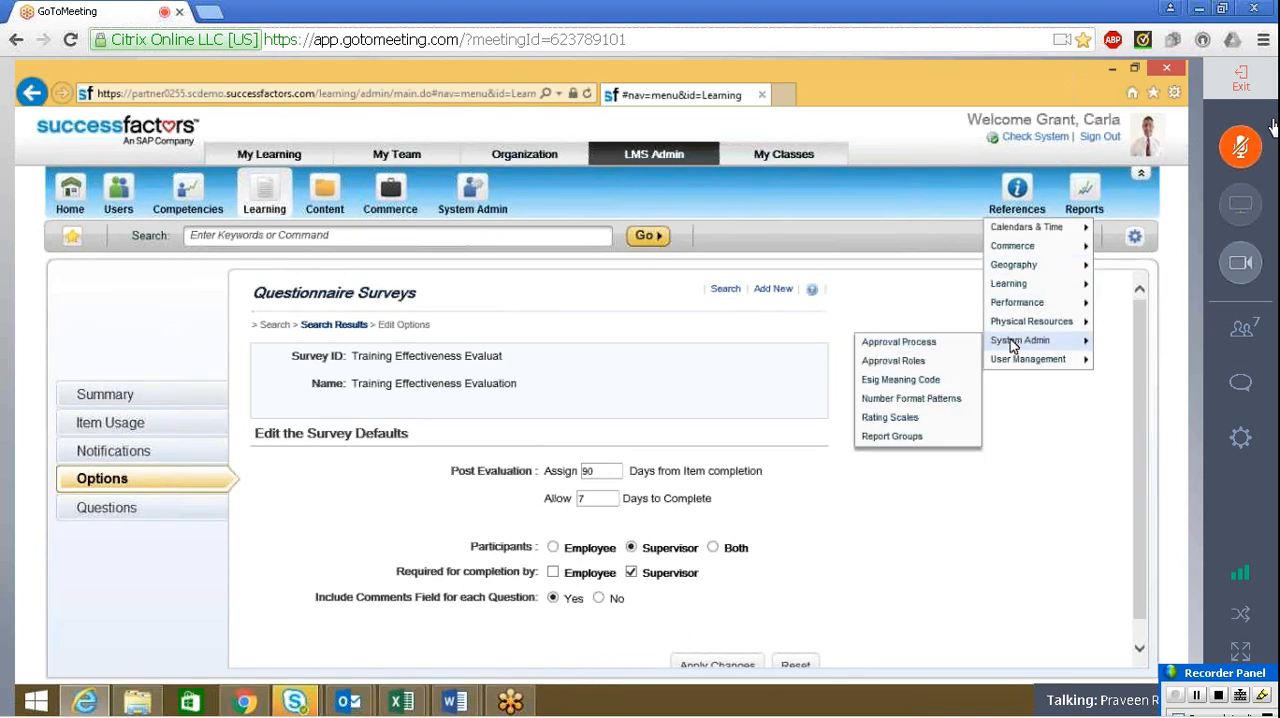
click(955, 342)
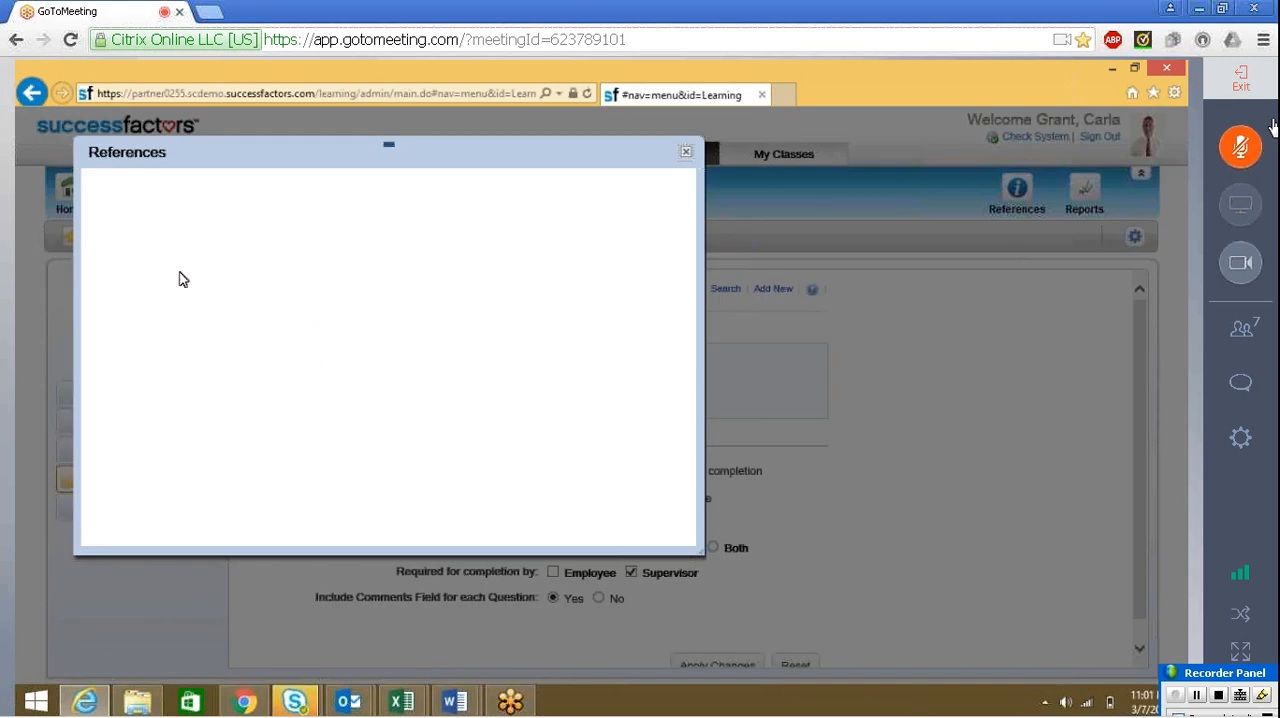
click(527, 425)
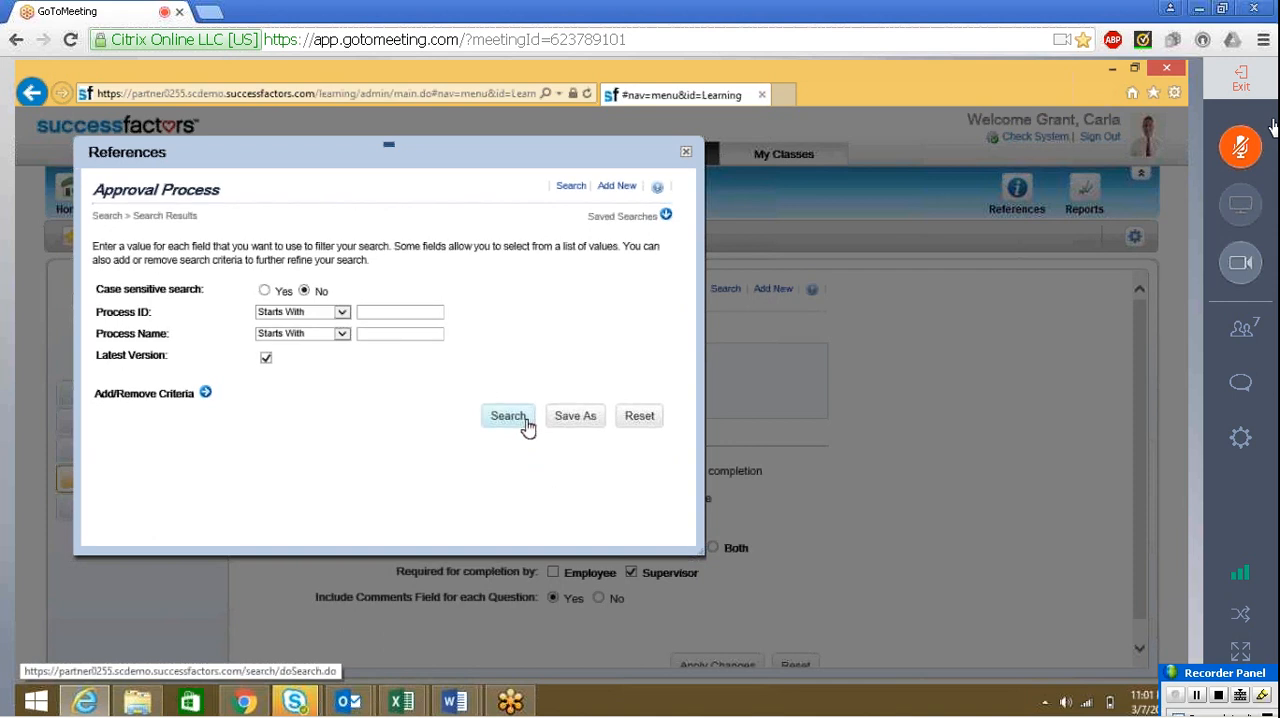
click(493, 428)
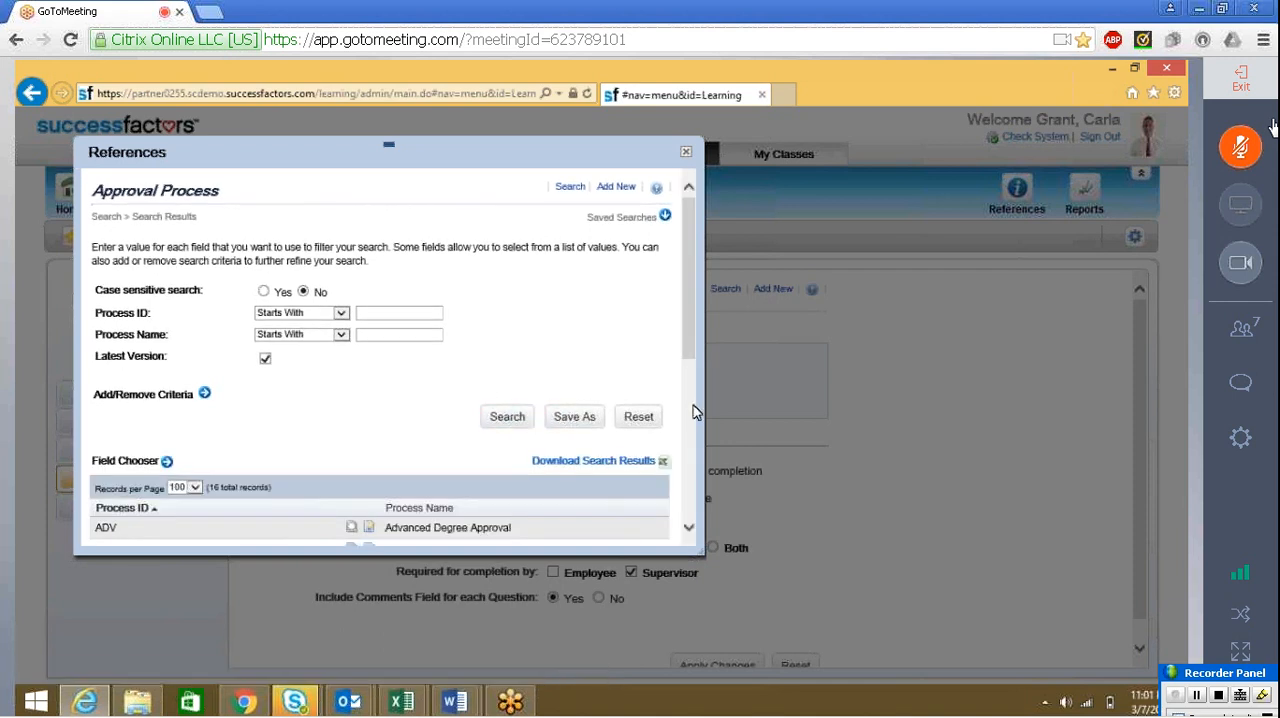
click(527, 425)
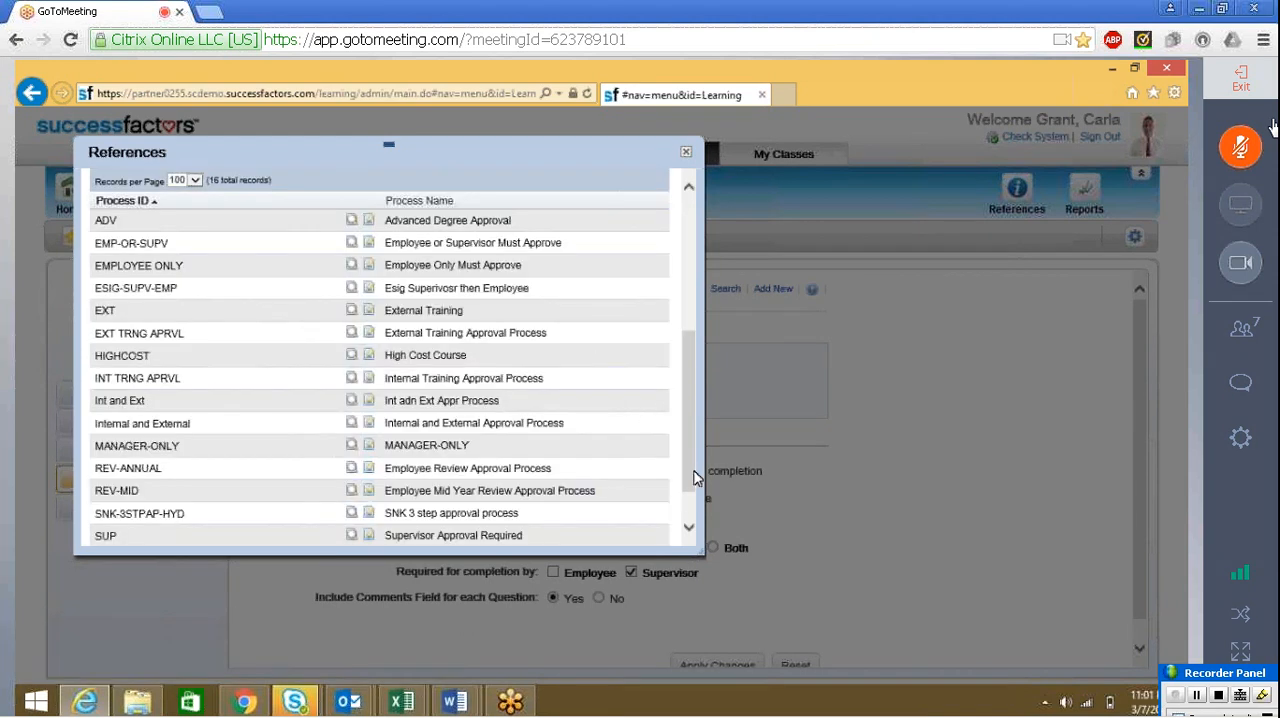
scroll(690, 507, down, 2)
drag(690, 507, 690, 520)
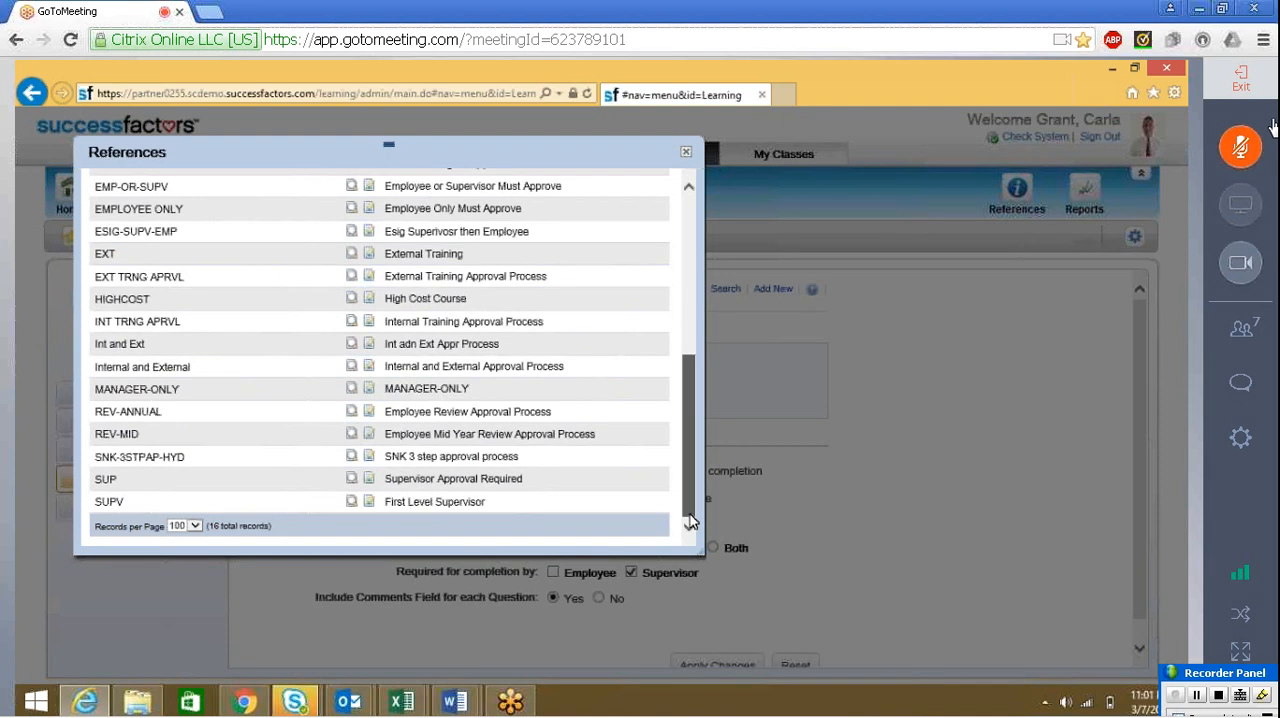
scroll(697, 485, up, 1)
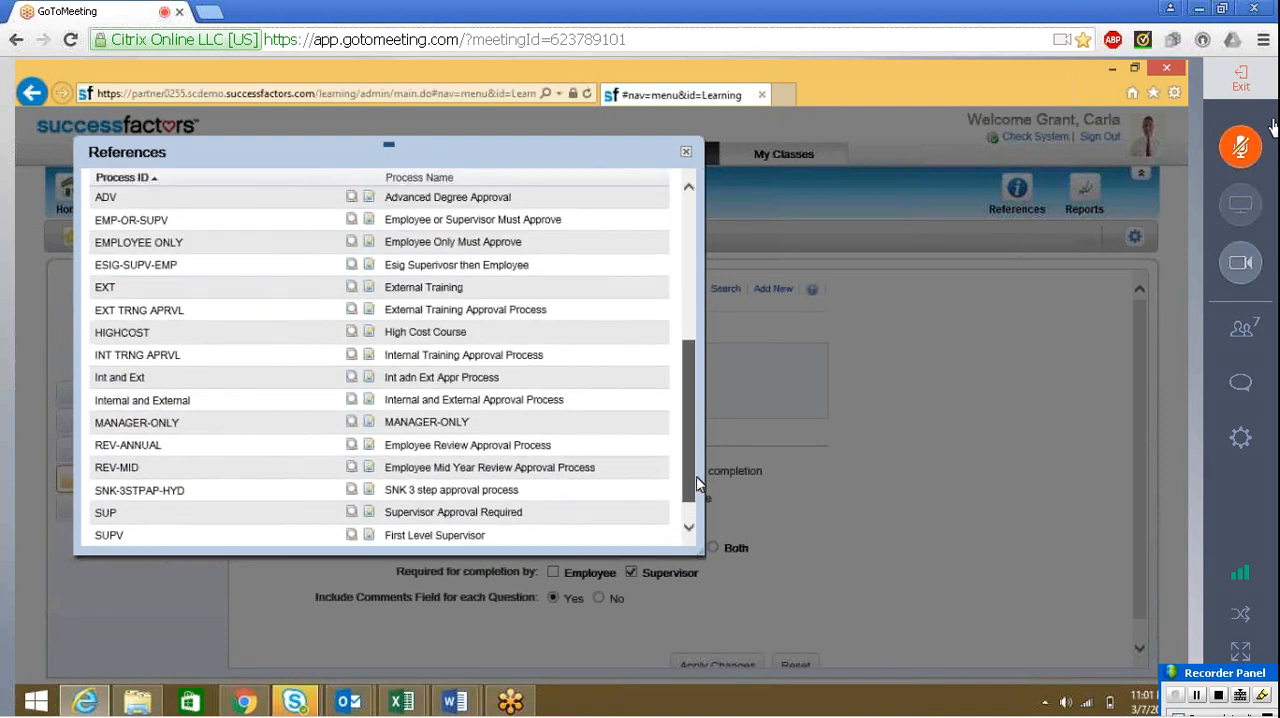
drag(697, 485, 719, 315)
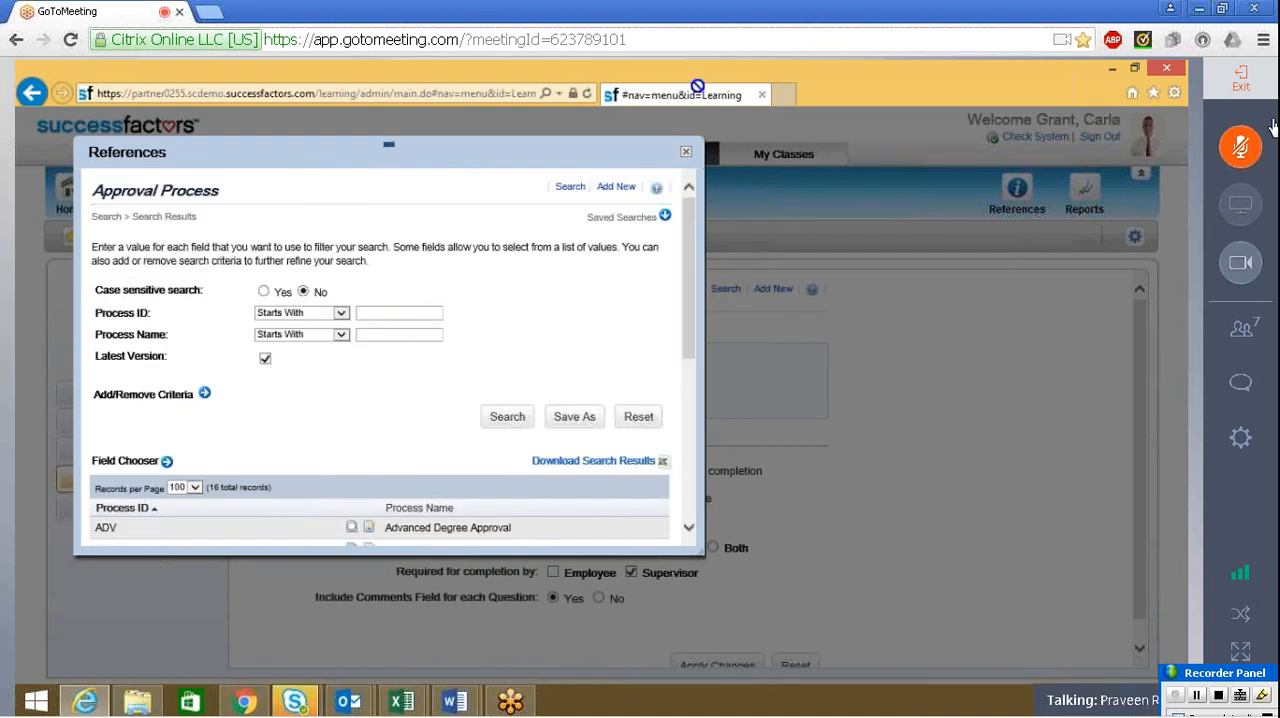
click(686, 153)
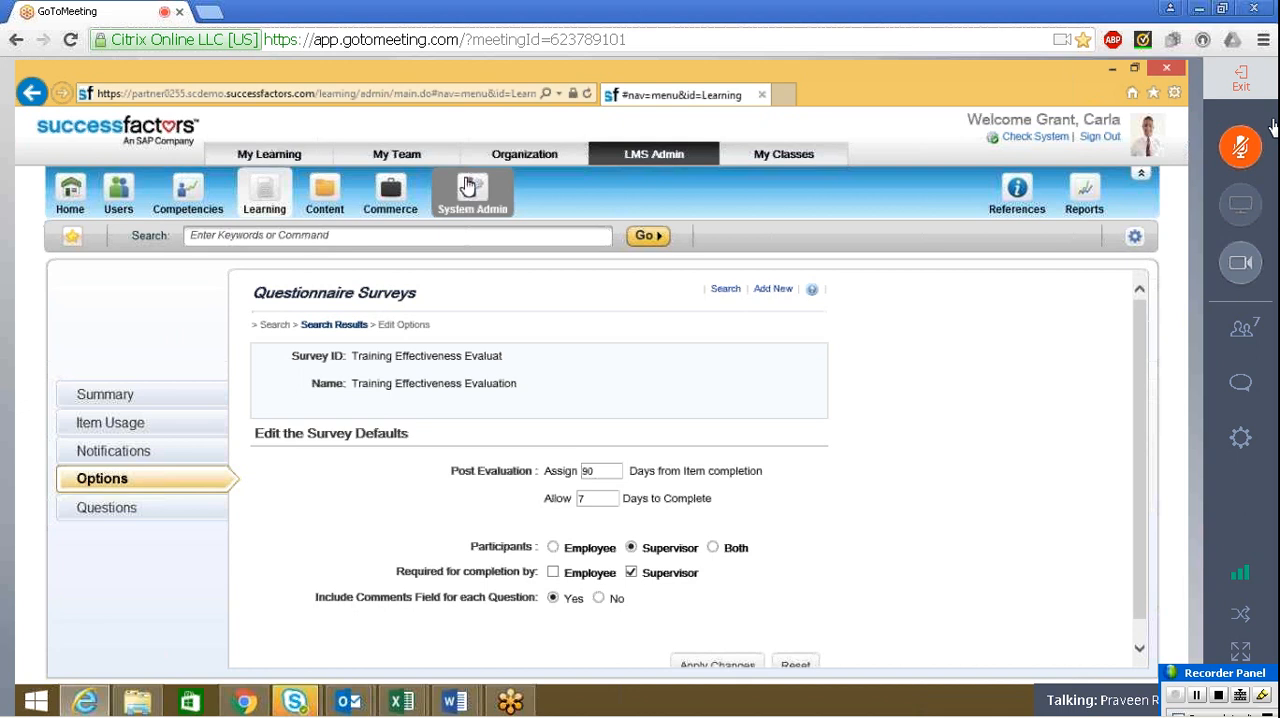
Start a new approval process in the System Admin references with the process ID "Training Evaluation Approval"
click(1017, 192)
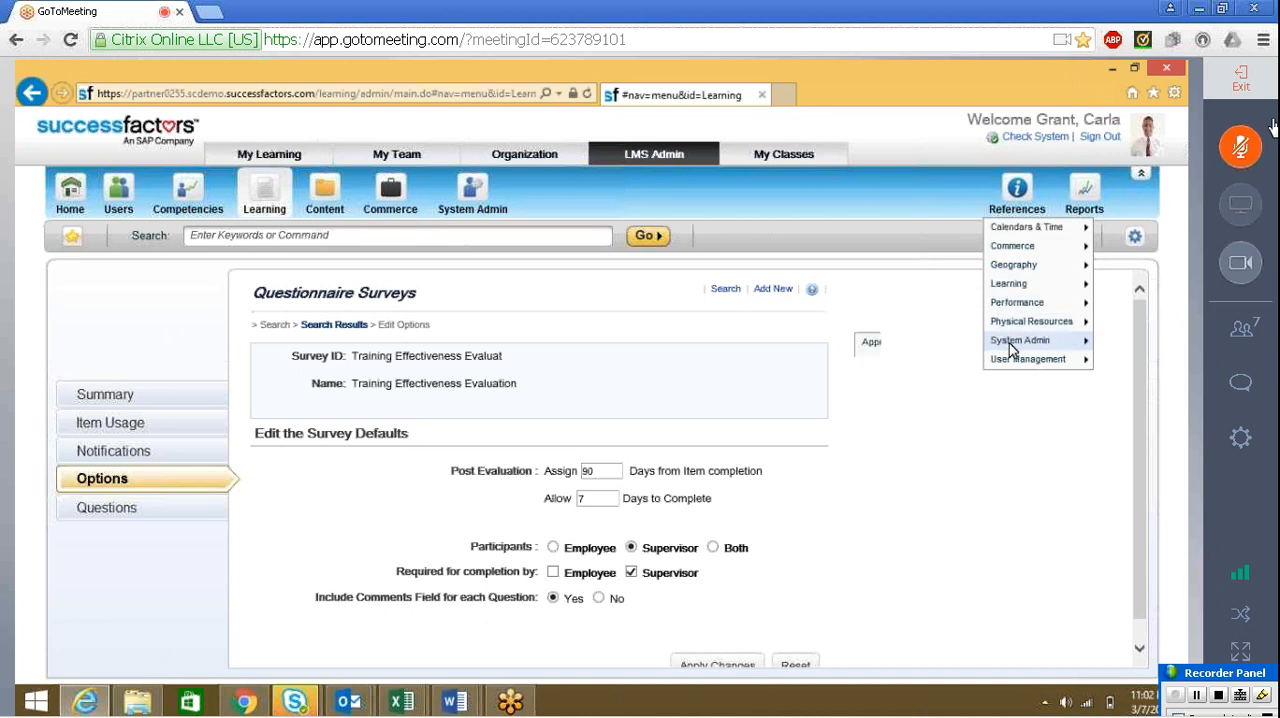
mouse_move(1000, 340)
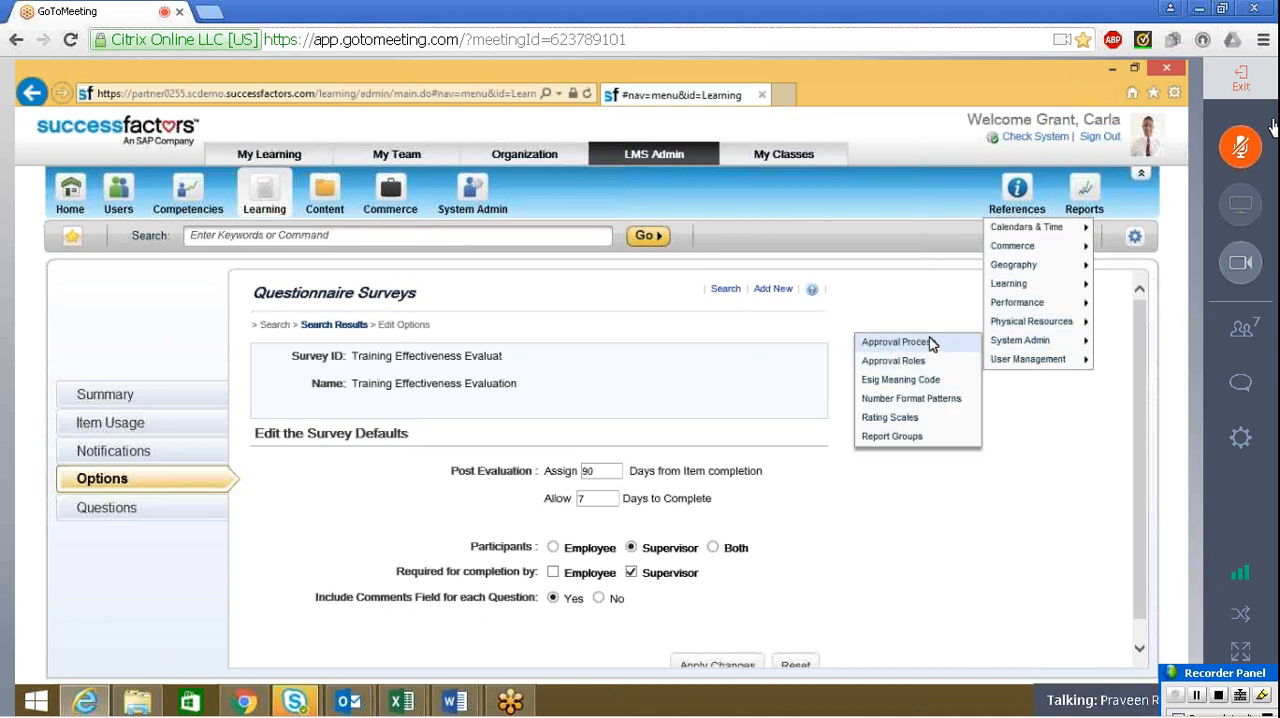
click(899, 342)
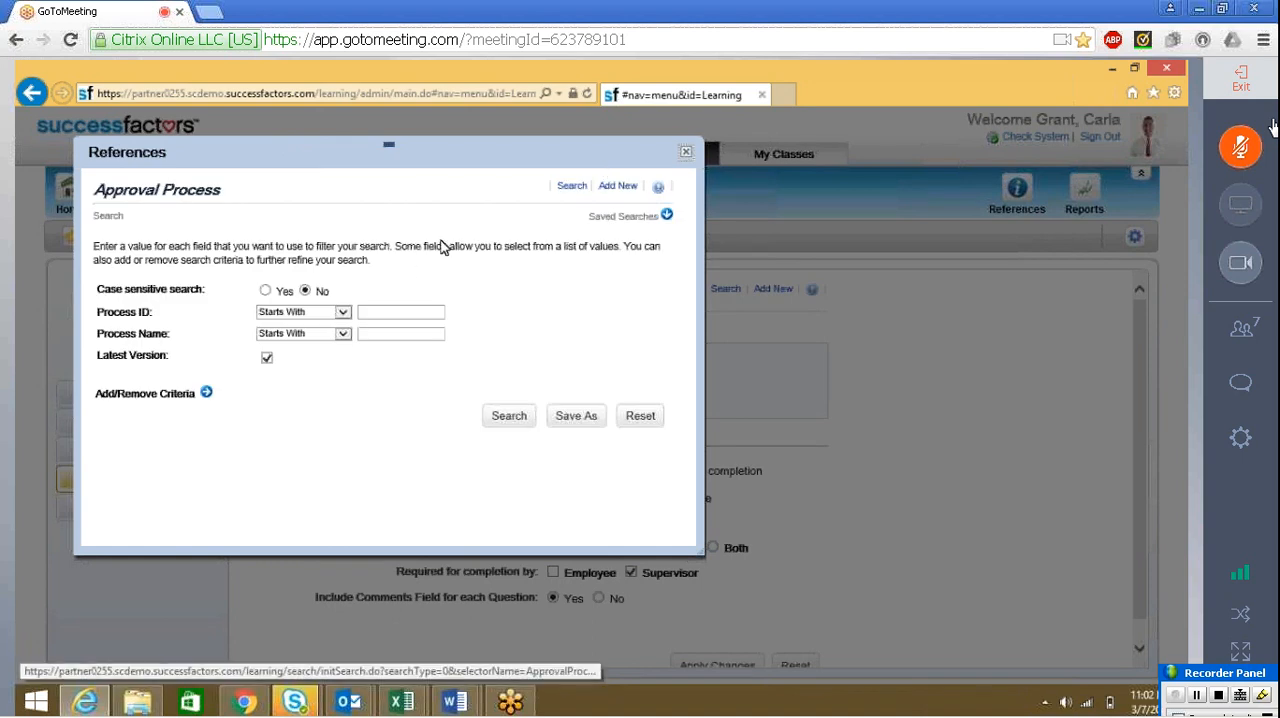
click(616, 187)
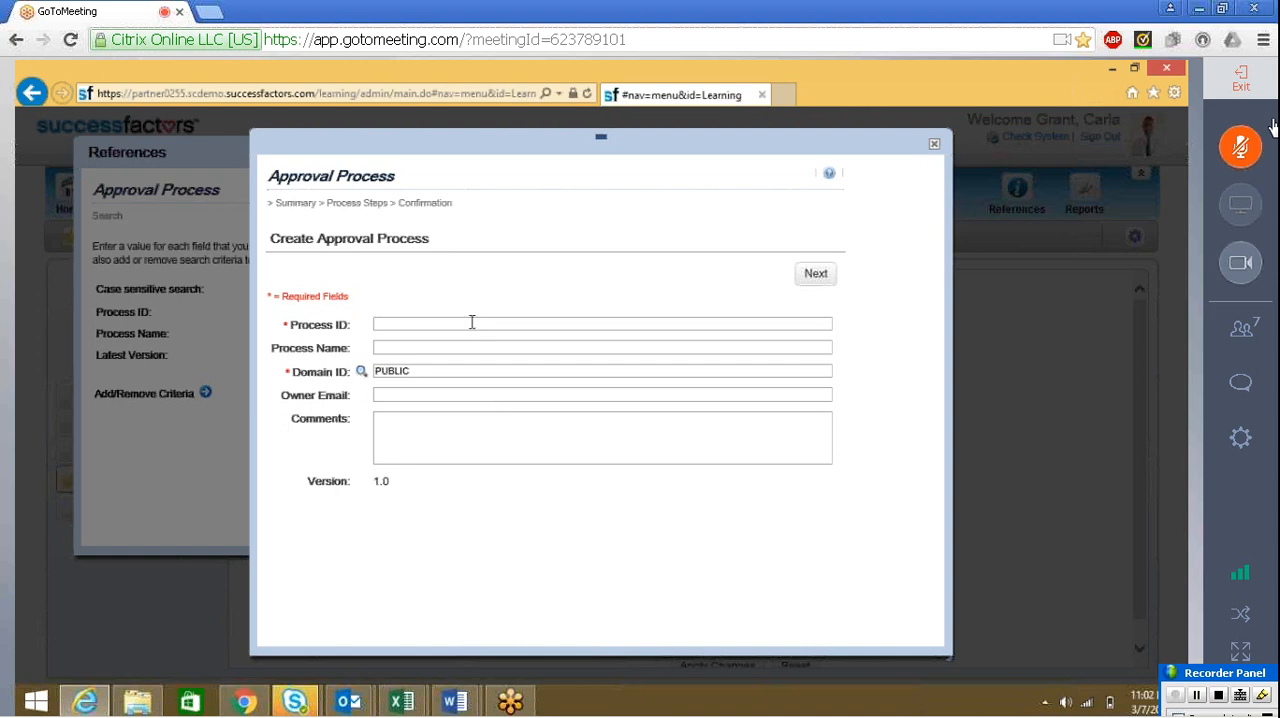
click(472, 322)
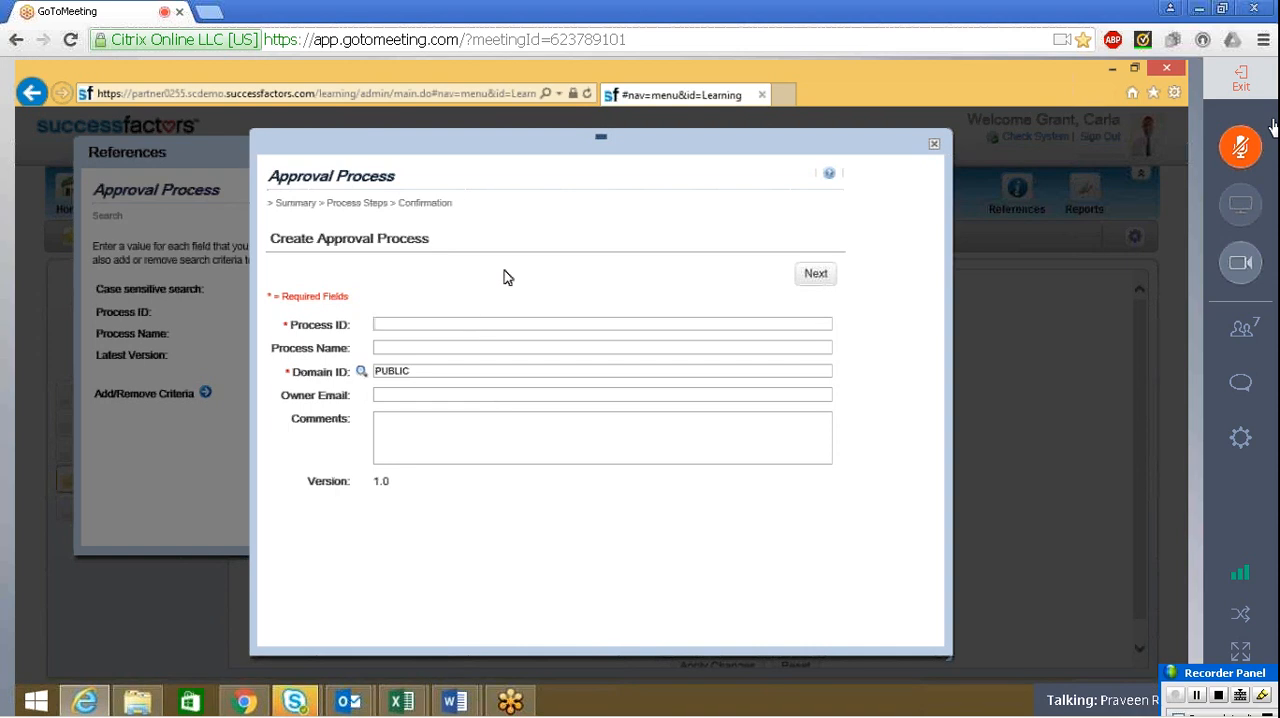
text(Training Evala)
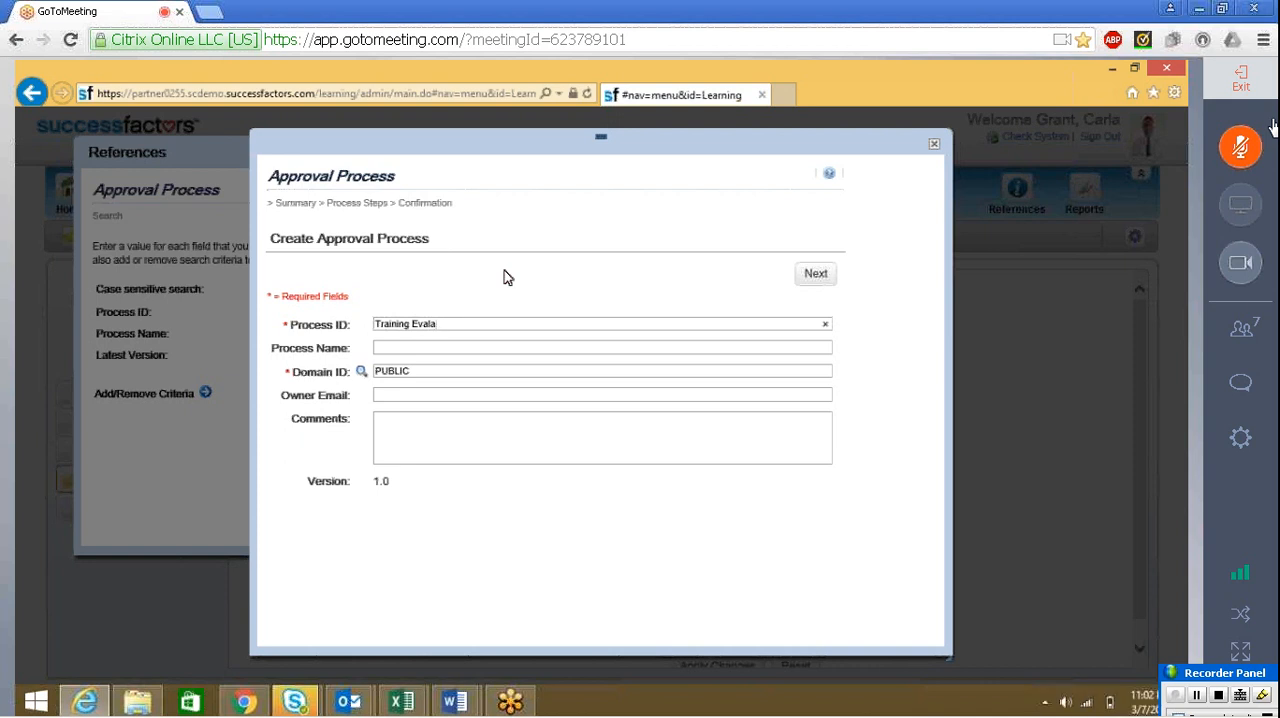
key(BackSpace)
text(uation Approval)
Copy the process ID "Training Evaluation Approval" into the process name and proceed to the process steps
key(ctrl+Left)
key(ctrl+Left)
key(ctrl+Left)
key(shift+End)
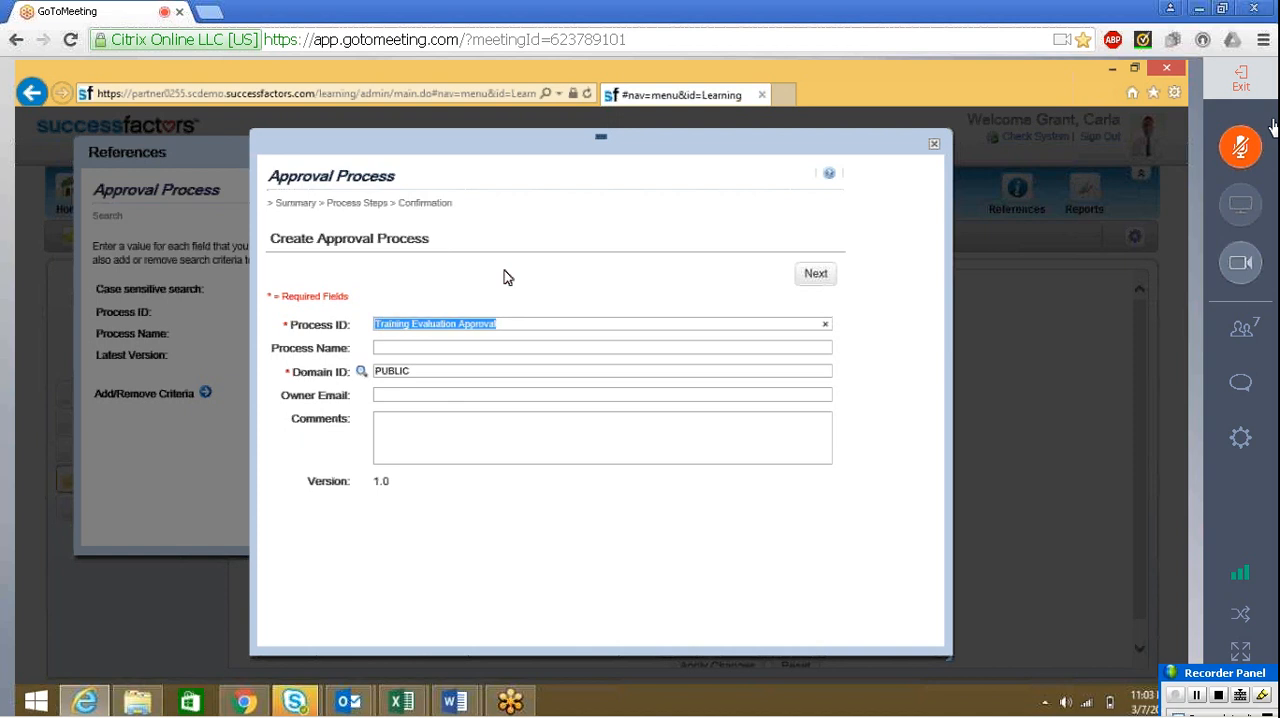
key(ctrl+c)
key(Tab)
key(ctrl+v)
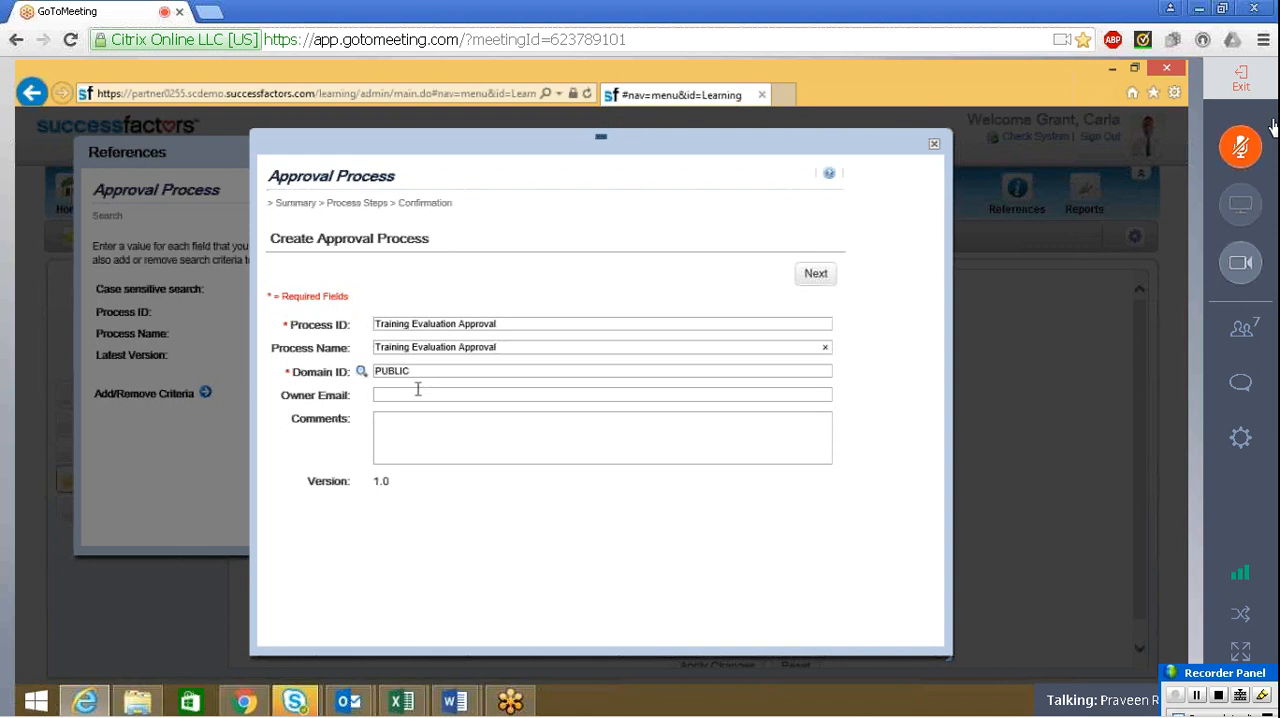
click(813, 280)
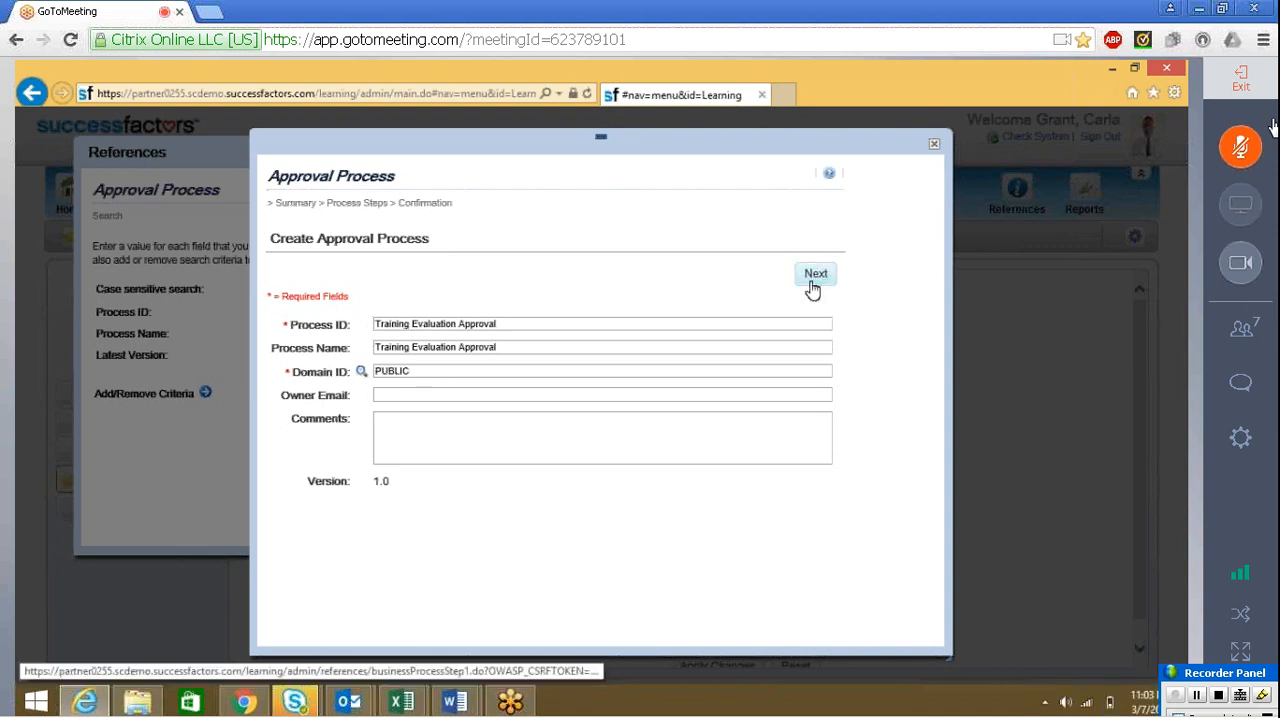
Name step 1 of the approval process "Training Admin"
click(394, 306)
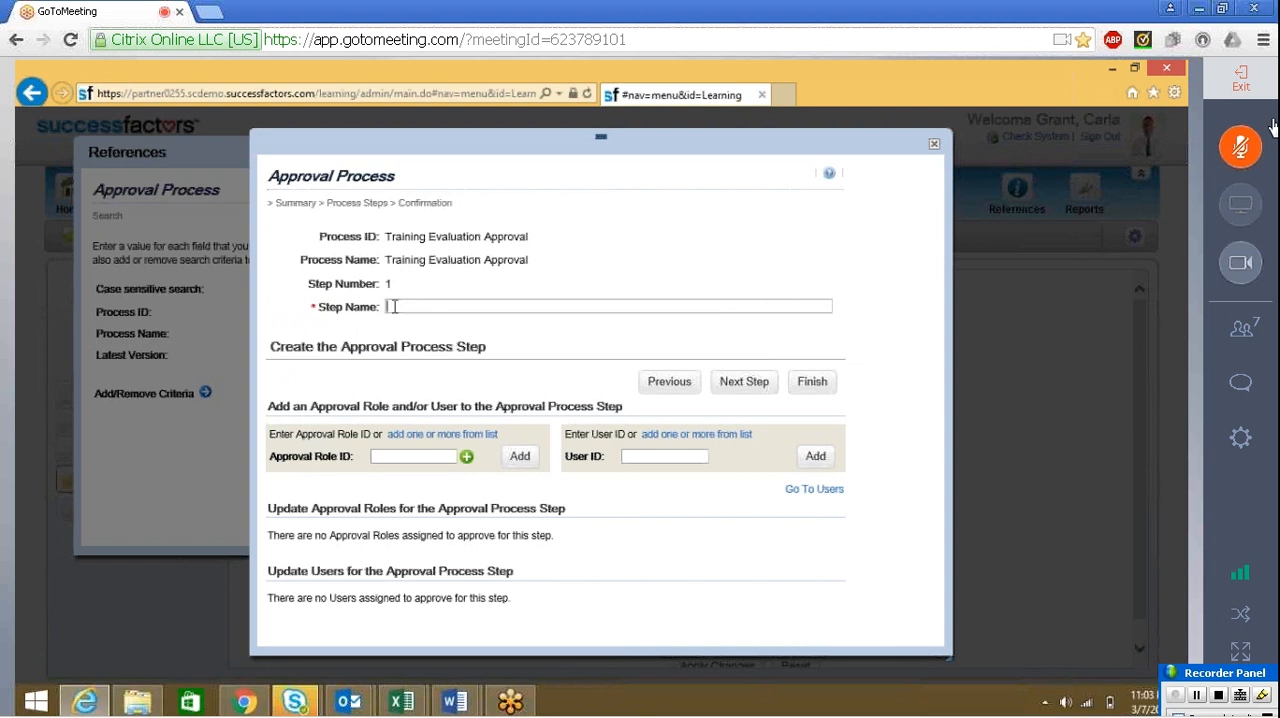
text(TRAINING)
key(BackSpace)
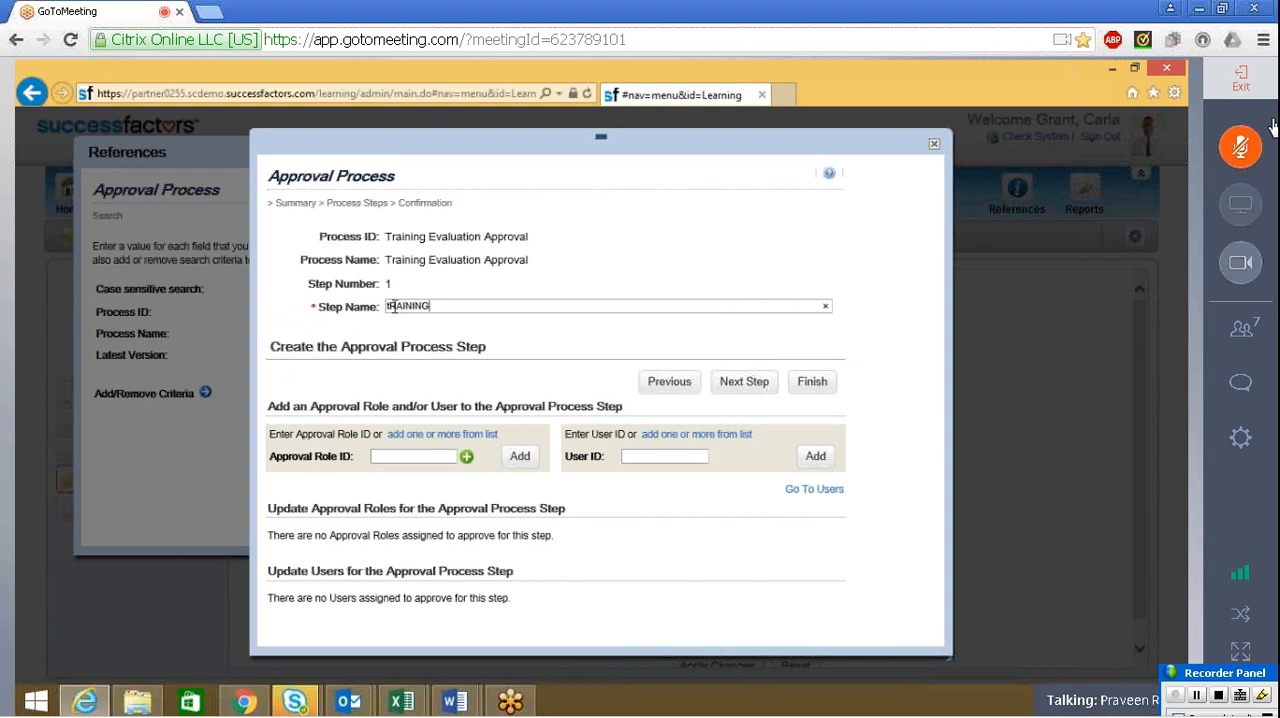
key(ctrl+a)
key(BackSpace)
text(T)
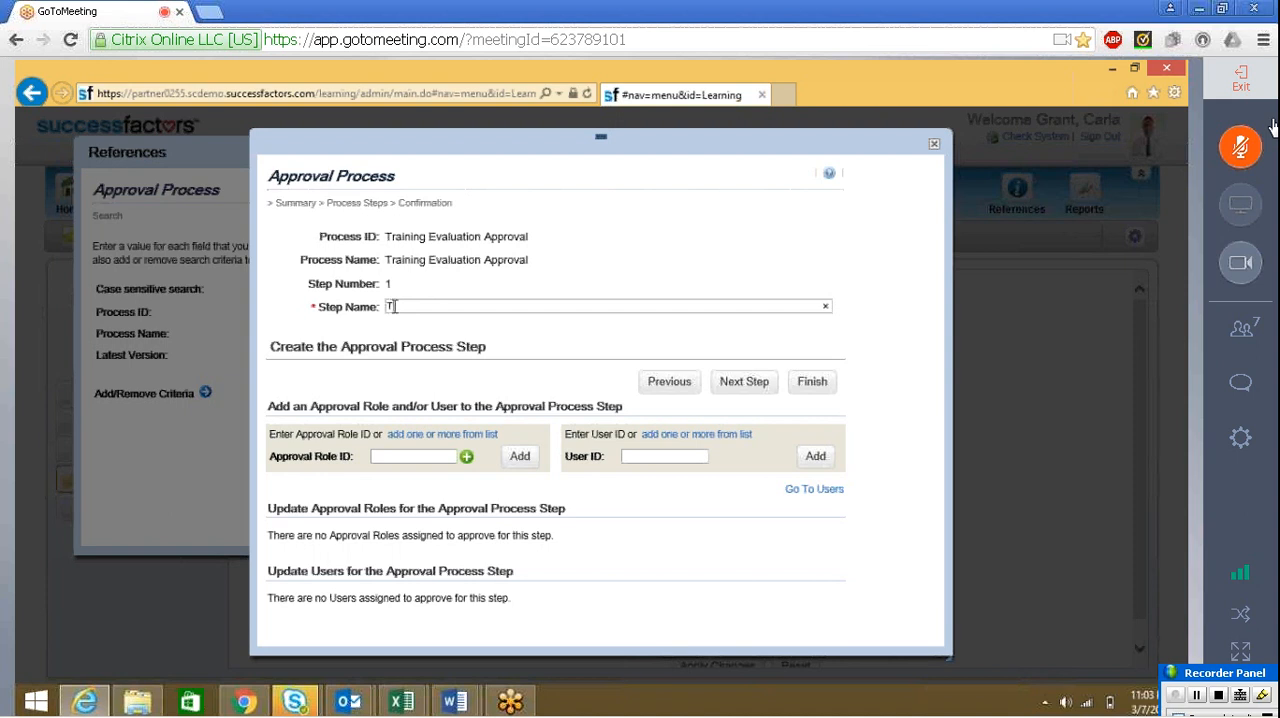
text(RAINING a)
key(BackSpace)
text(Admin)
key(BackSpace)
key(BackSpace)
key(BackSpace)
key(BackSpace)
key(BackSpace)
key(BackSpace)
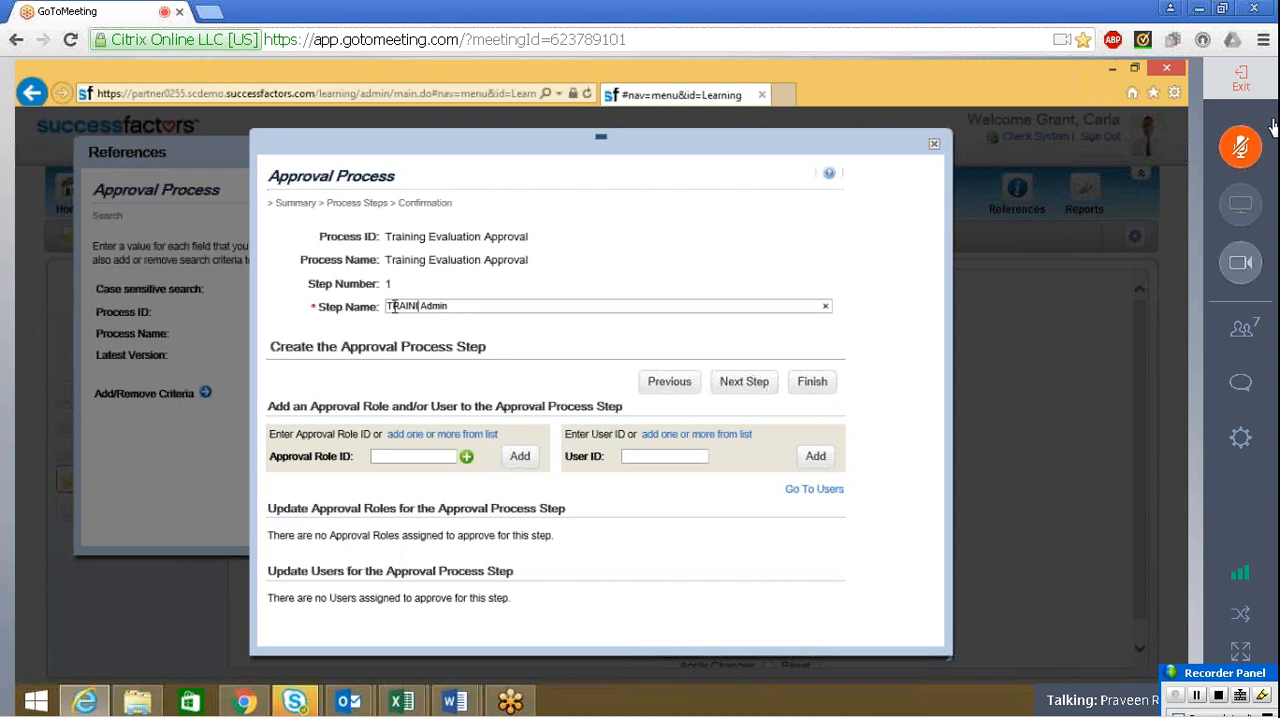
key(BackSpace)
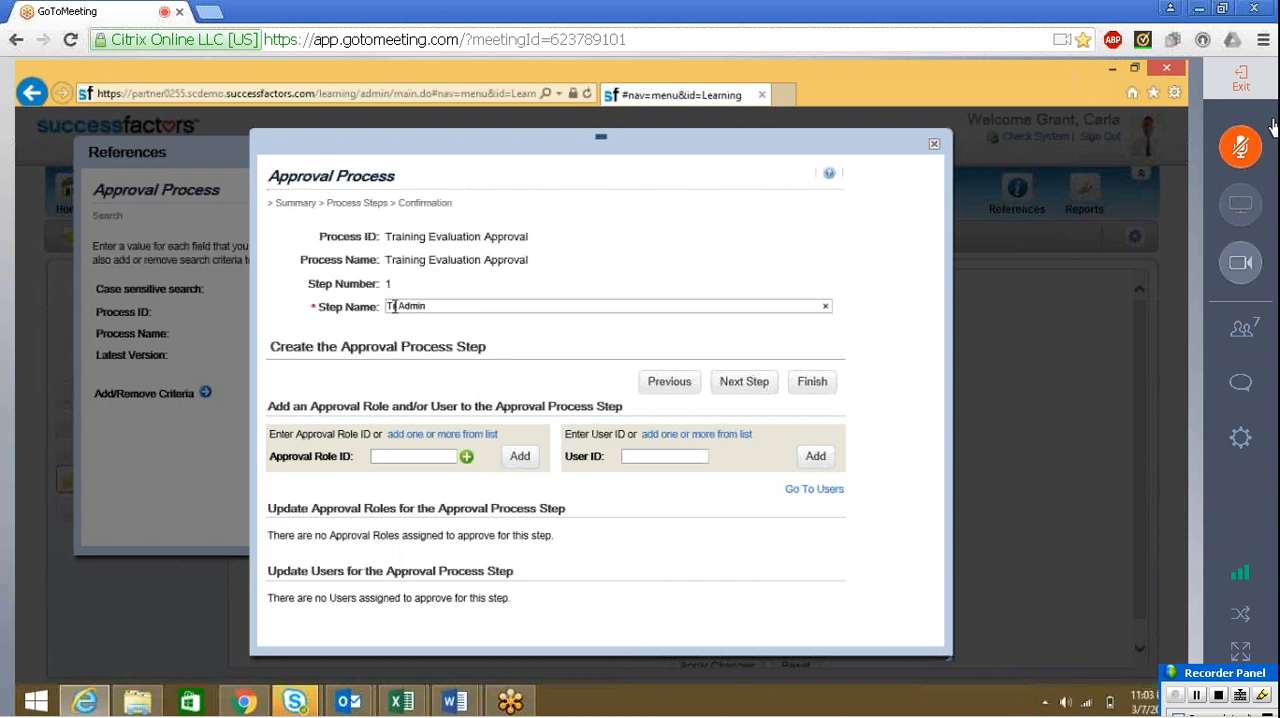
text(raining)
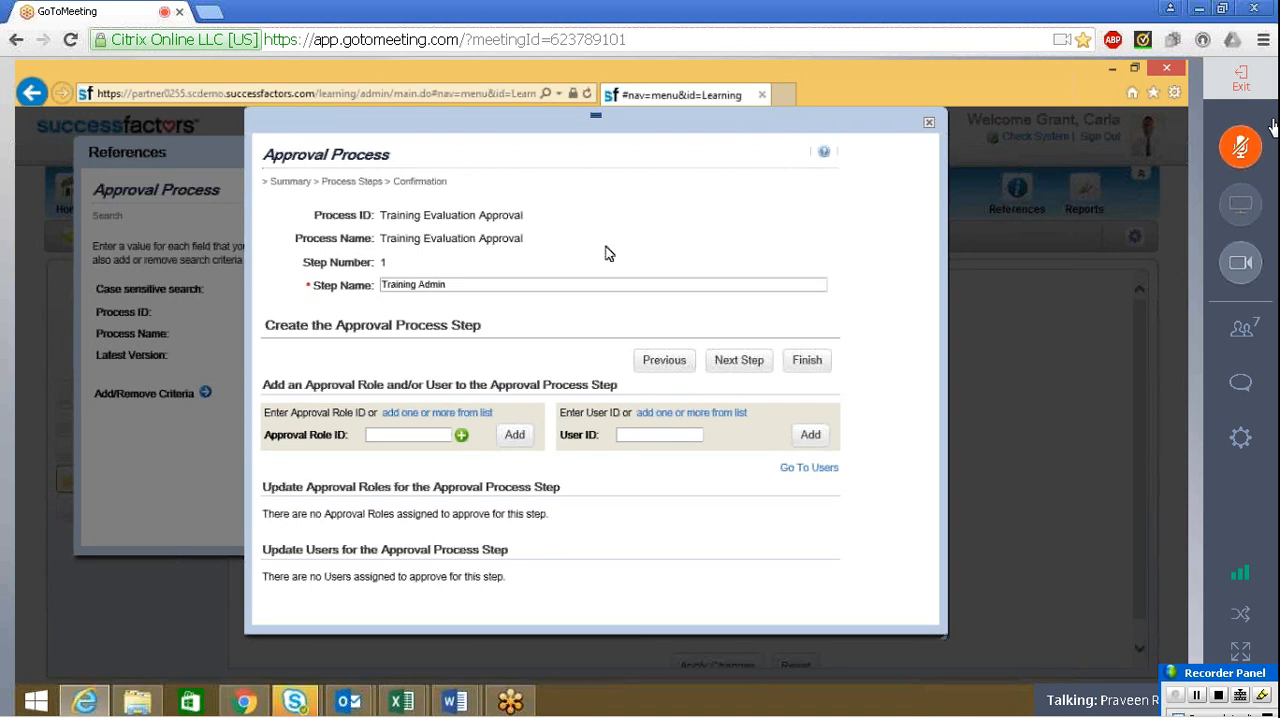
Find the Training Officer approval role among all roles and add it to step 1 of the approval process
click(630, 436)
click(437, 413)
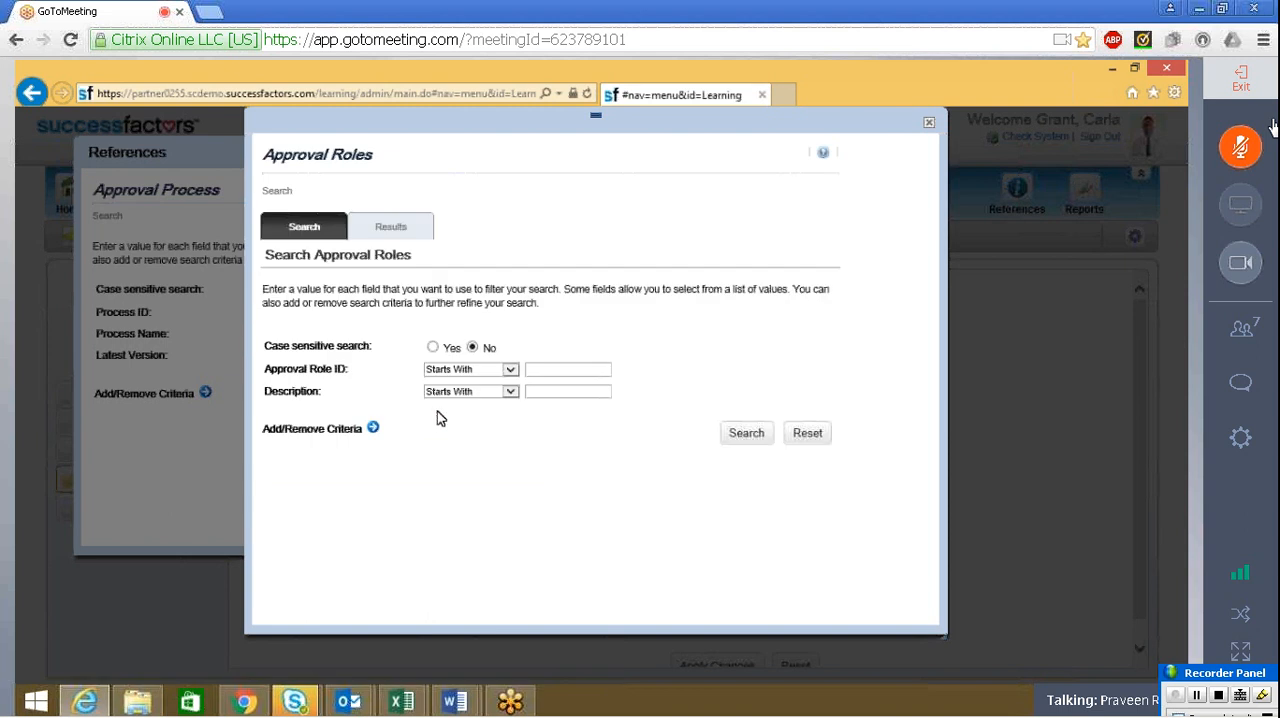
click(745, 433)
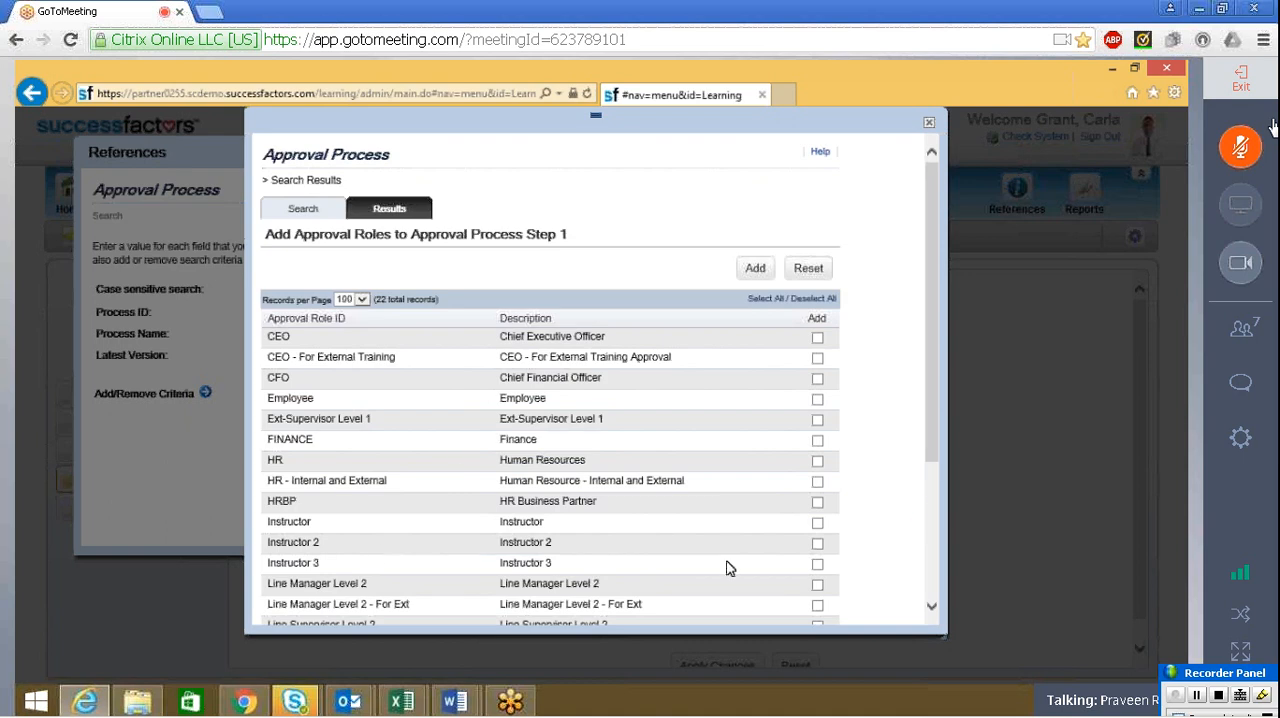
scroll(936, 524, down, 3)
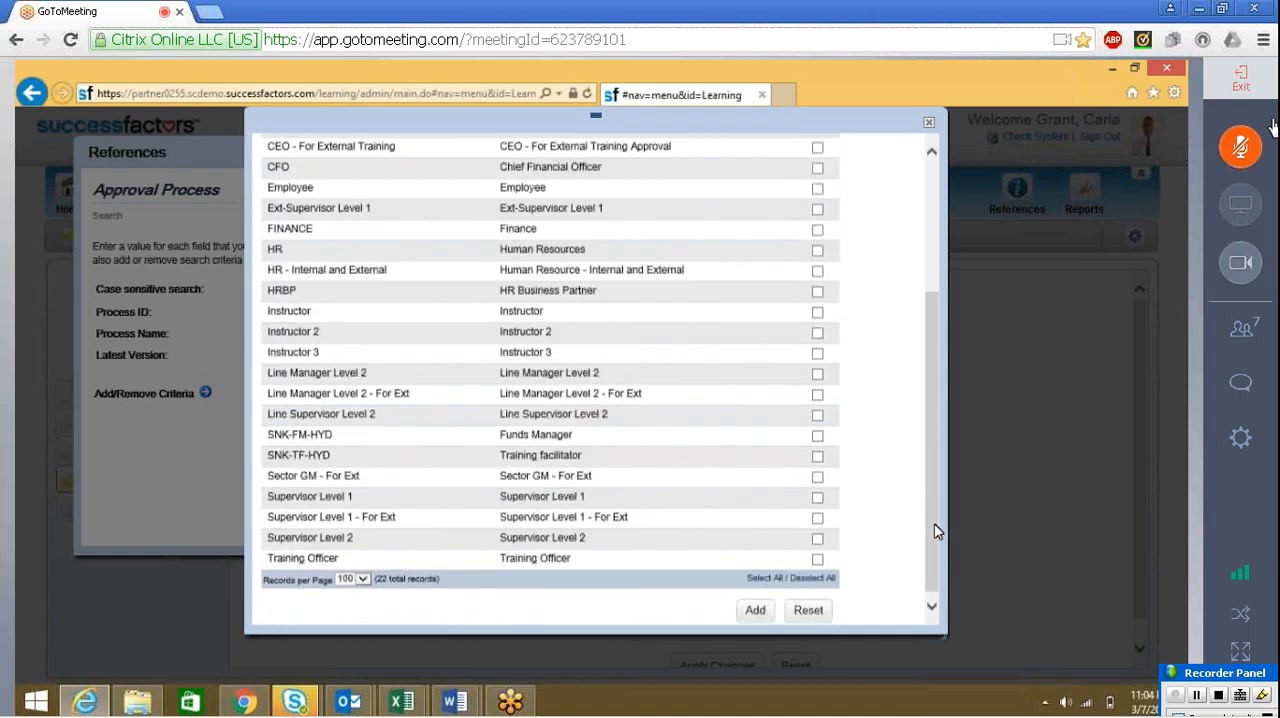
scroll(934, 529, down, 1)
click(817, 551)
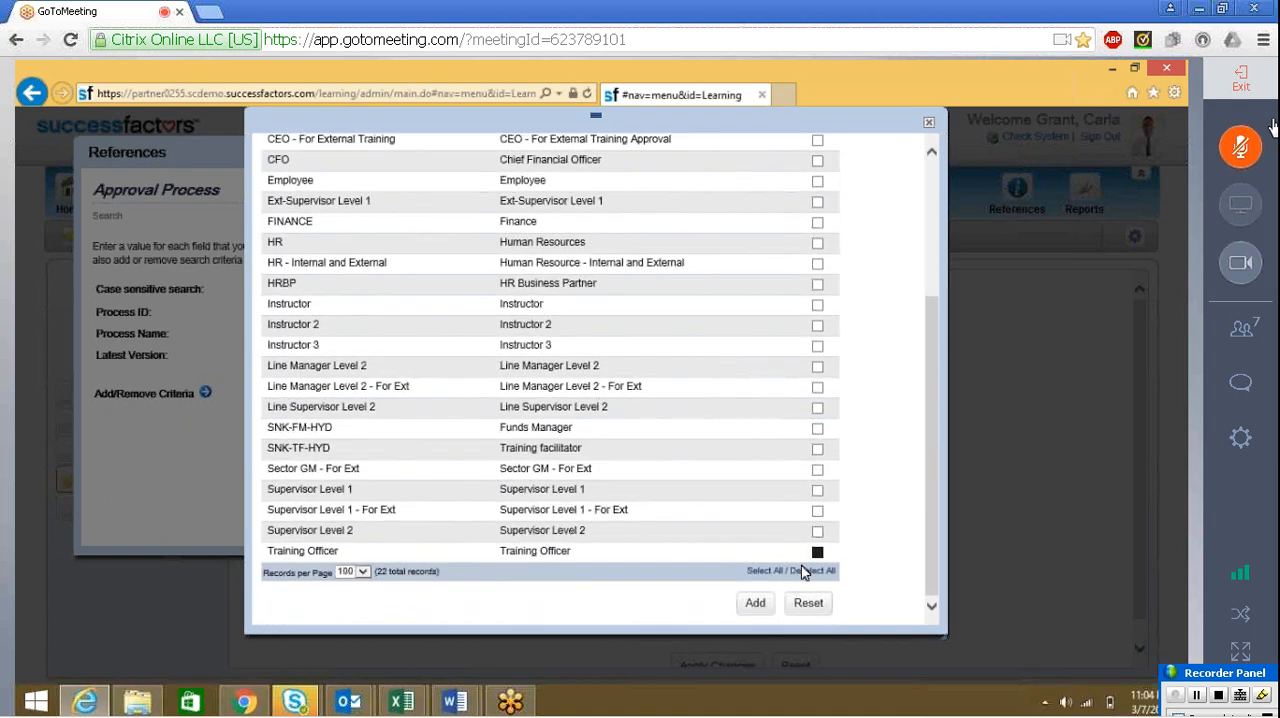
click(760, 603)
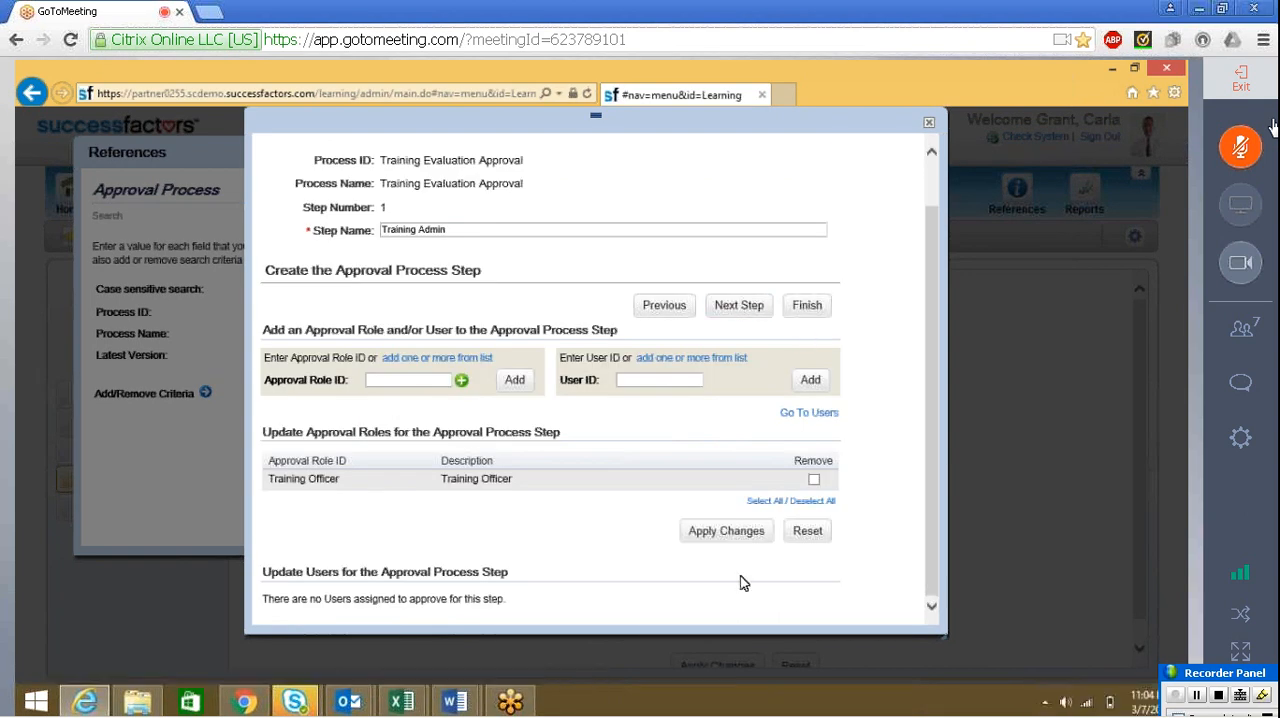
Apply the approval role changes to step 1 of the approval process and close the Approval Process and References windows
click(745, 538)
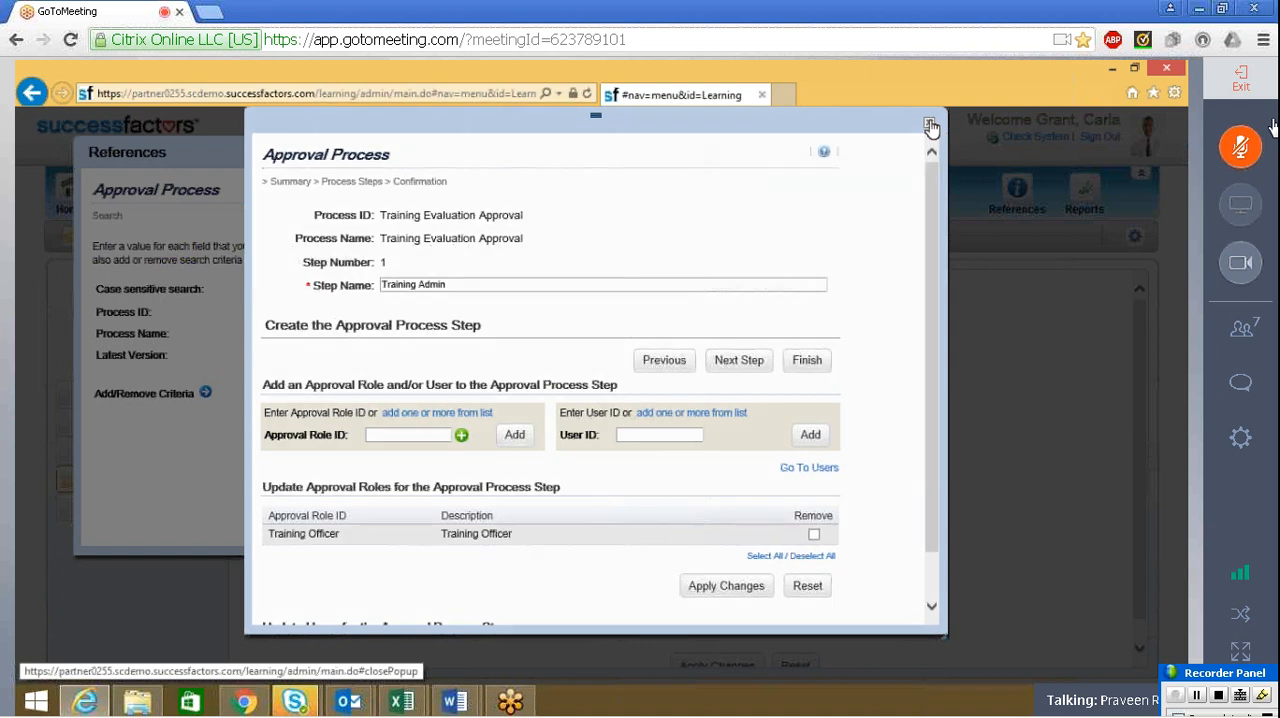
click(930, 126)
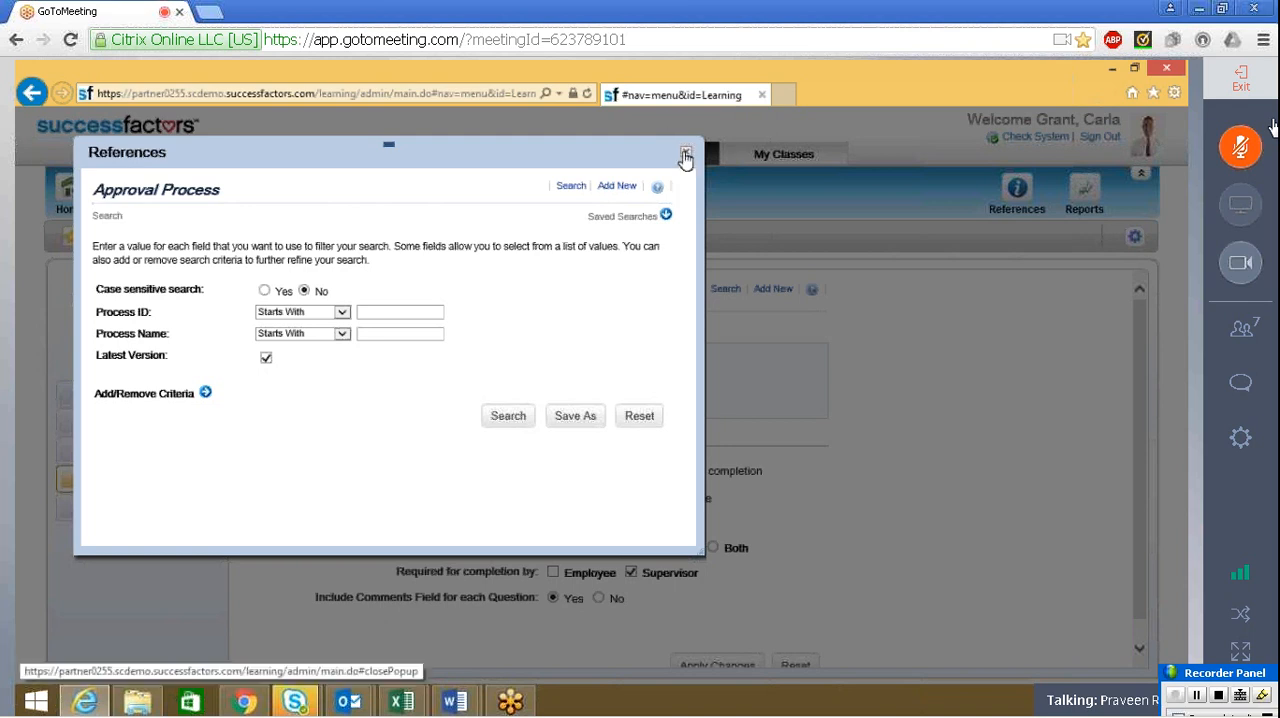
click(686, 156)
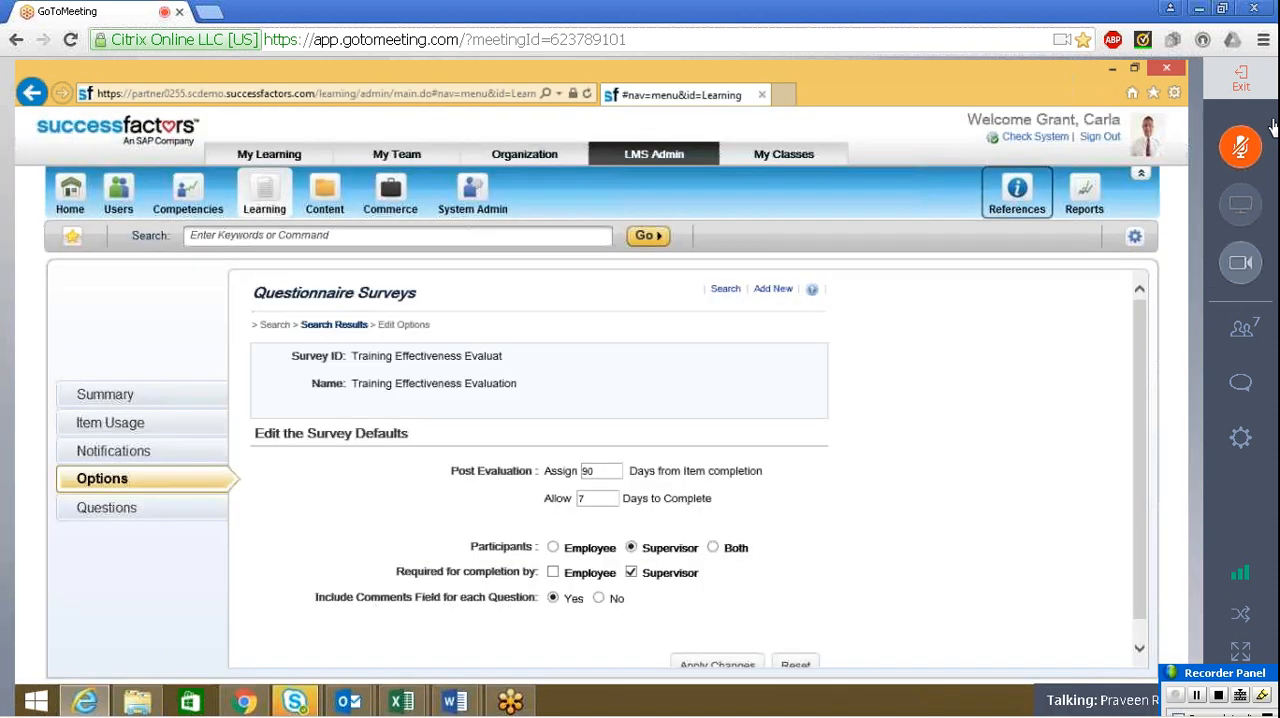
Look through the Configuration settings in System Admin, including Competency Assessment, without applying any changes
click(467, 194)
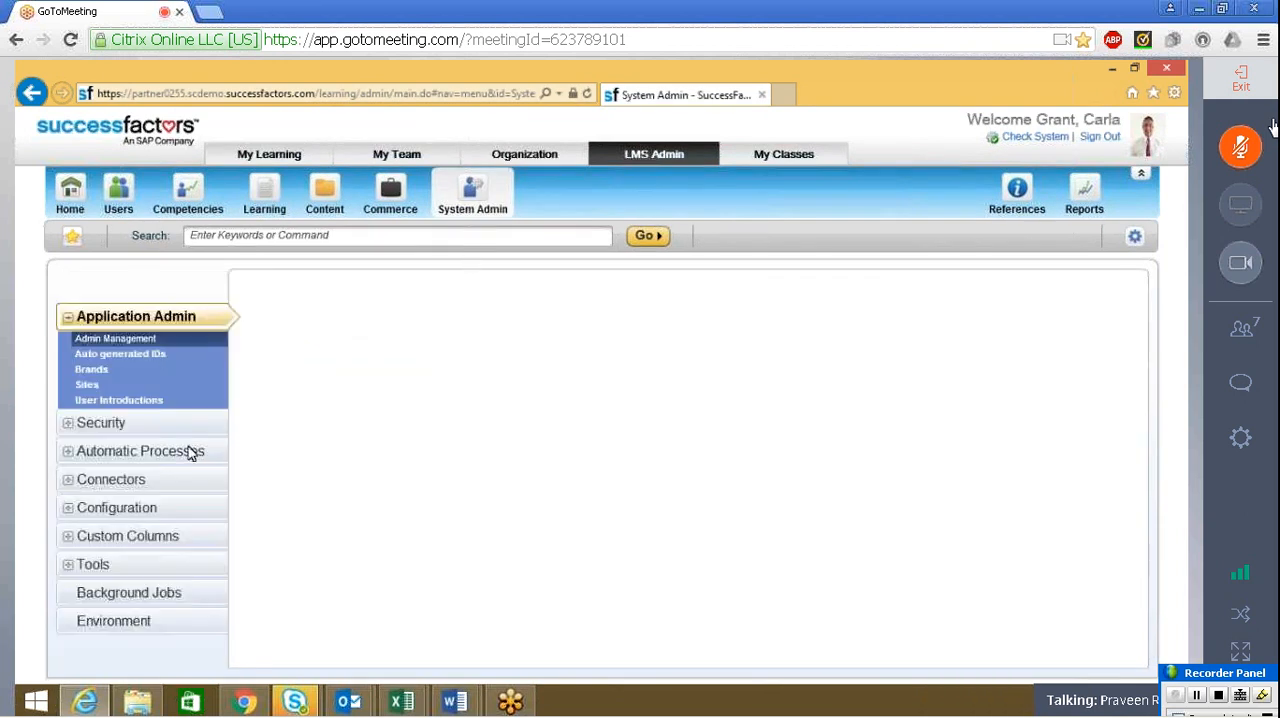
click(68, 510)
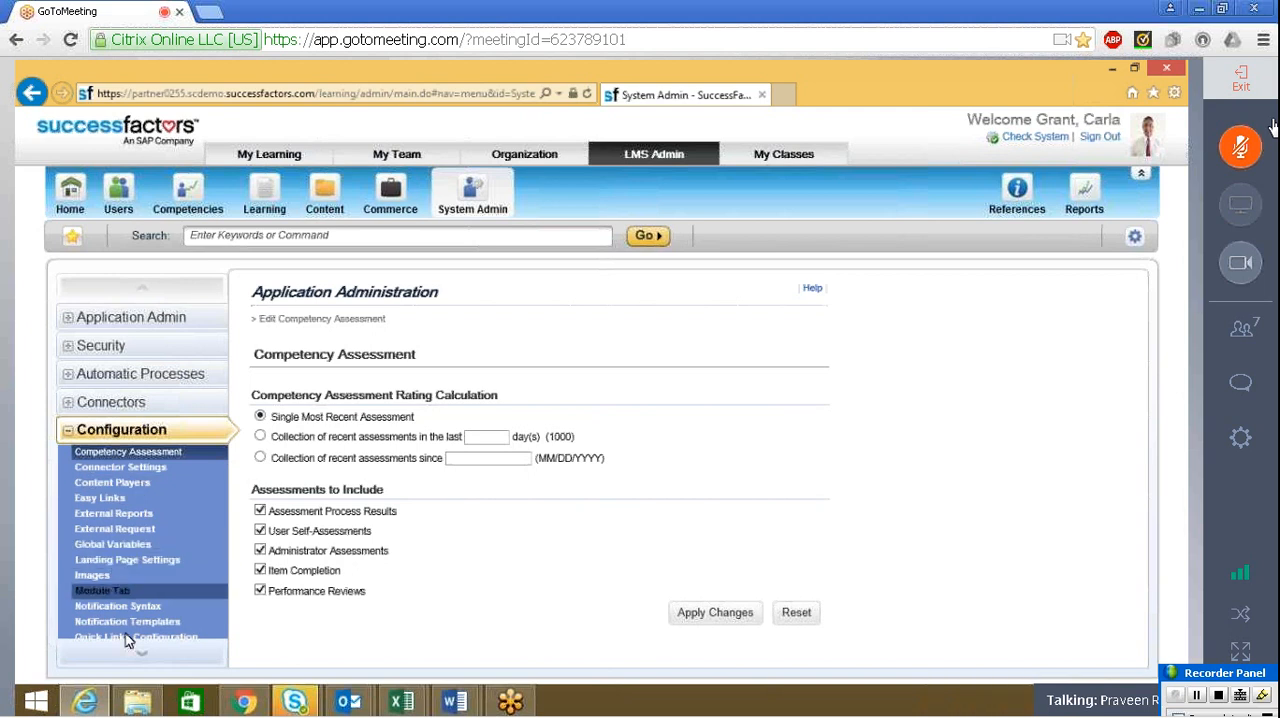
click(144, 657)
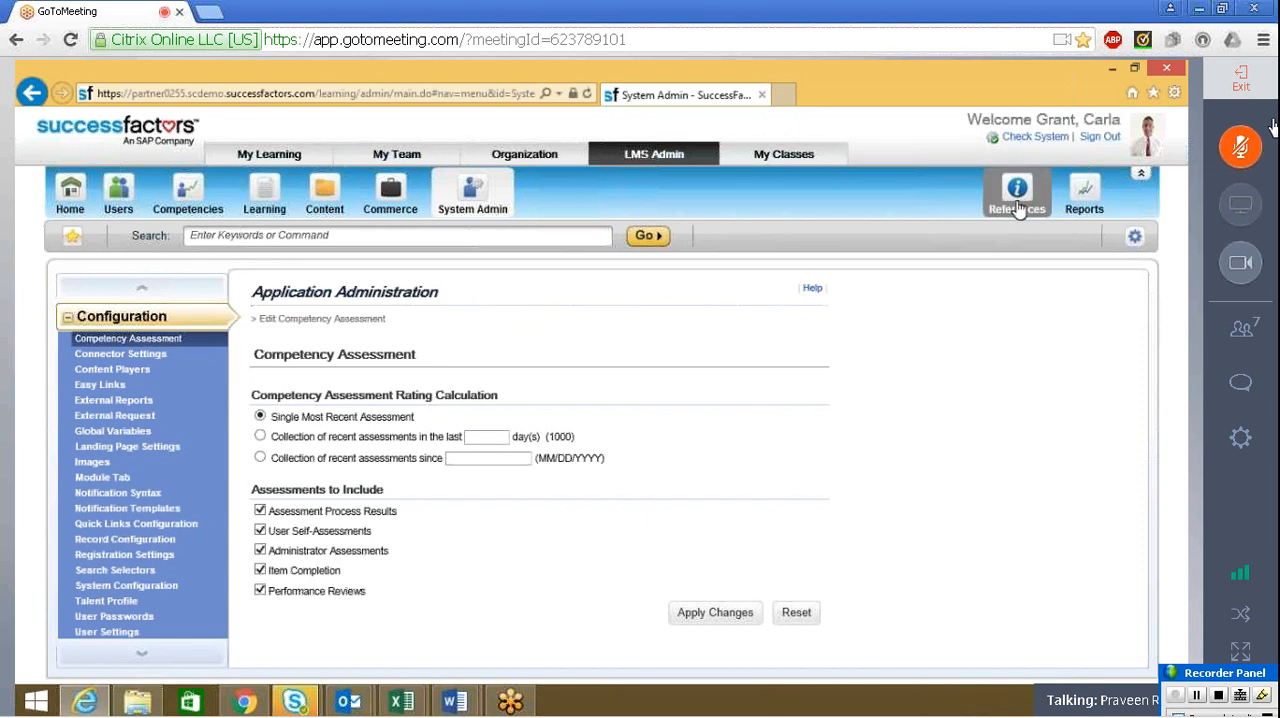
click(293, 465)
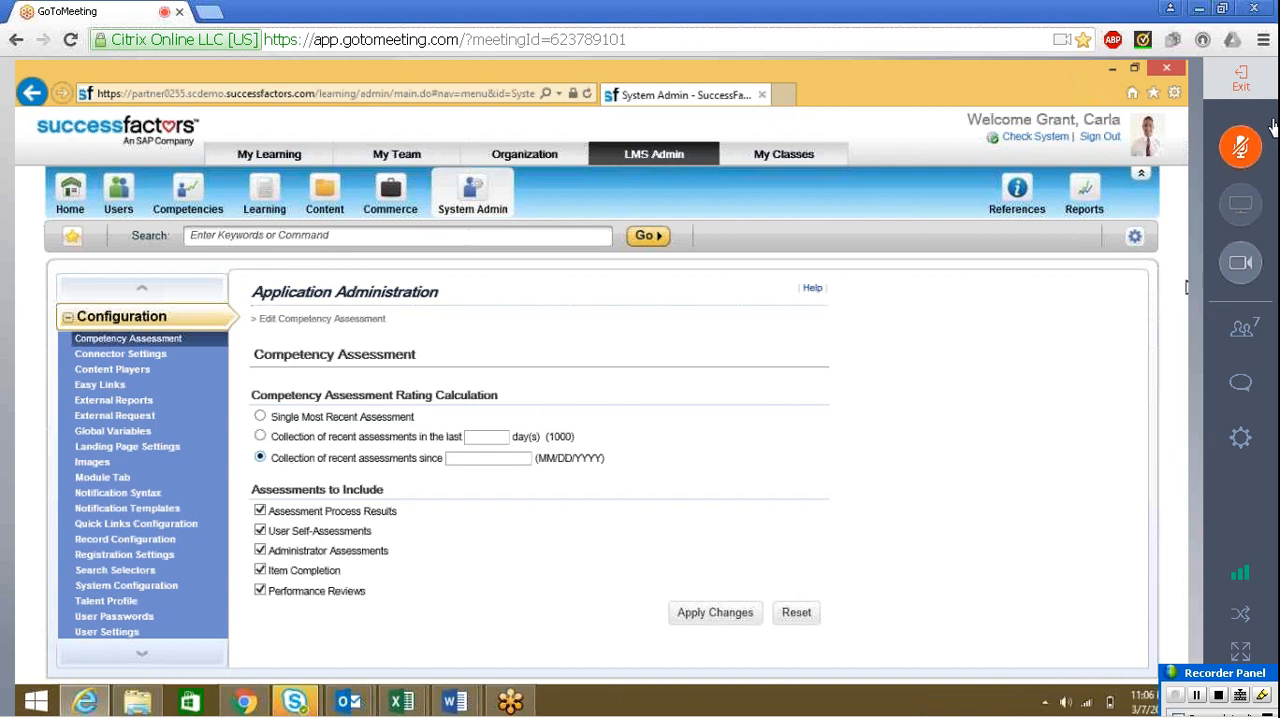
click(465, 208)
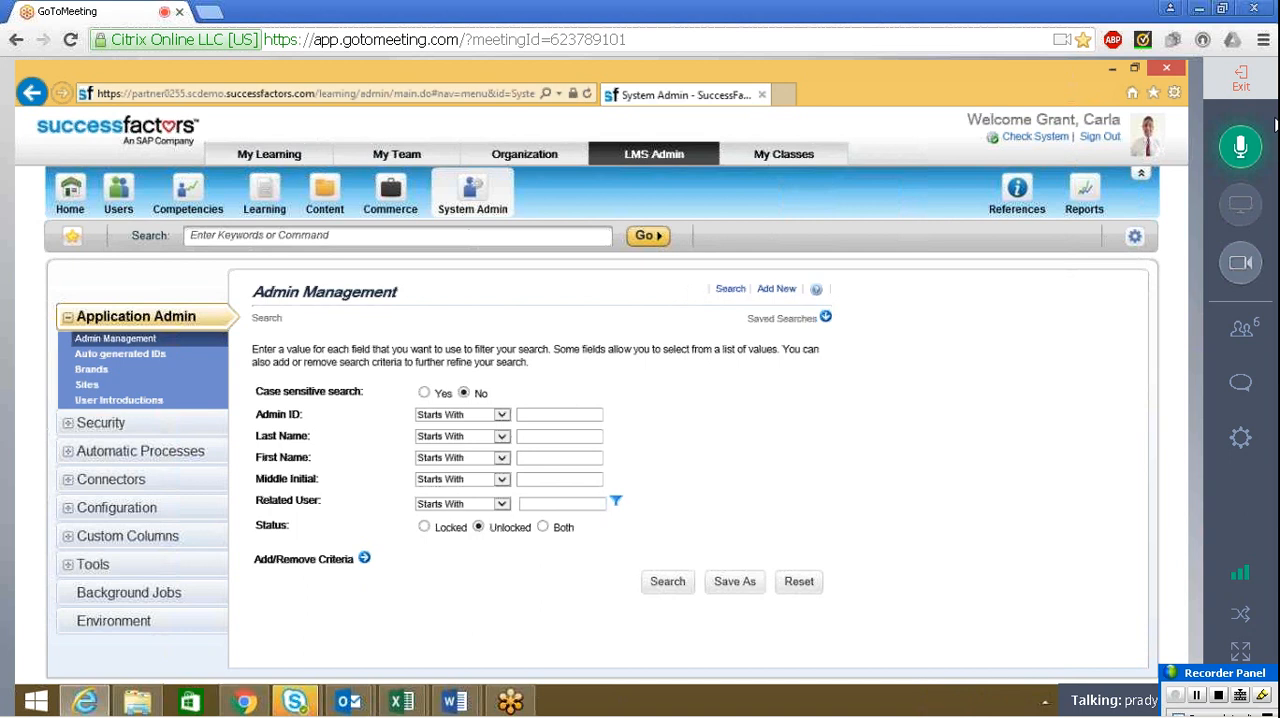
Start adding a new questionnaire survey under Learning and view its evaluation level options
click(246, 191)
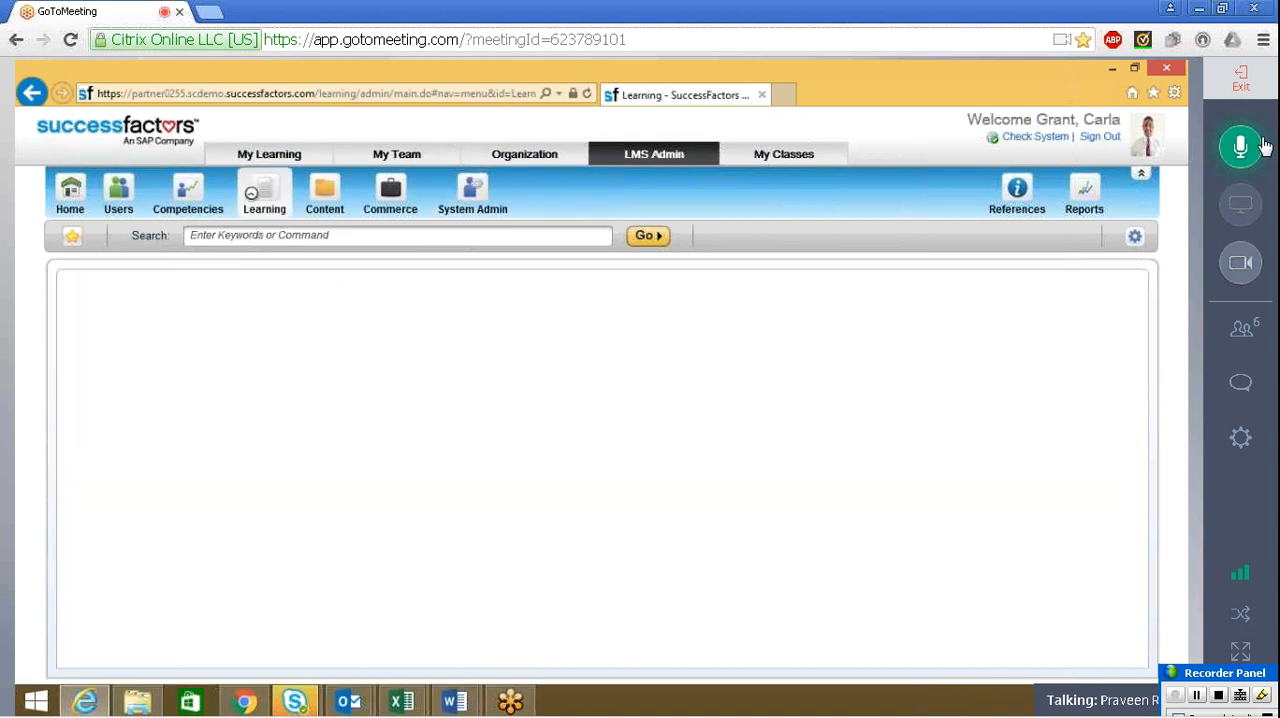
click(1262, 147)
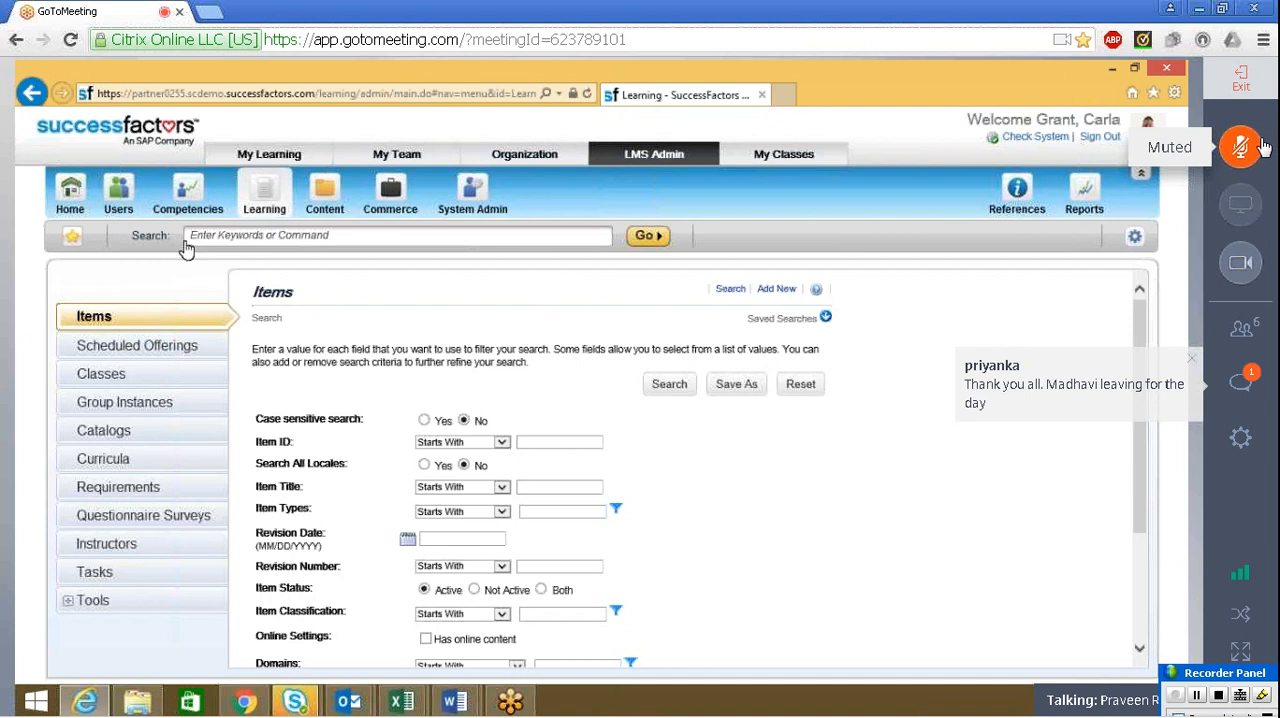
click(205, 514)
click(760, 294)
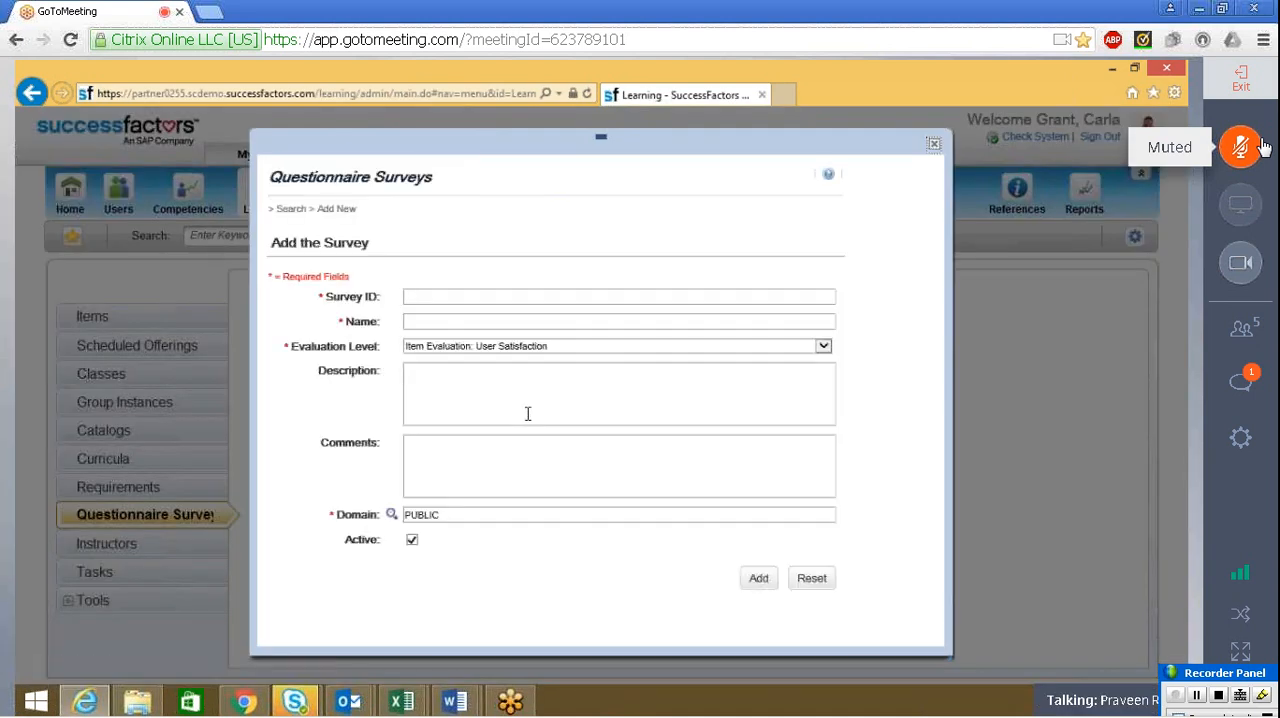
click(505, 345)
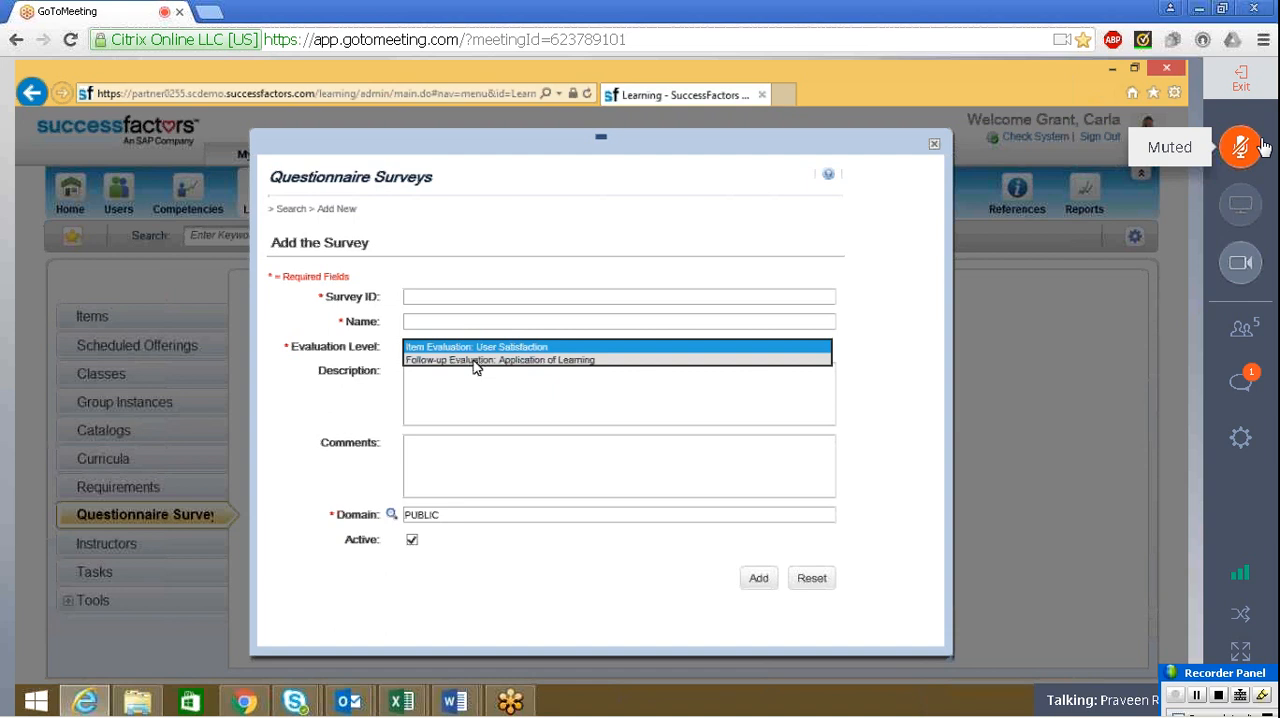
Switch to the Training Effectiveness Evaluation document in Word and review the course evaluation statements
click(460, 702)
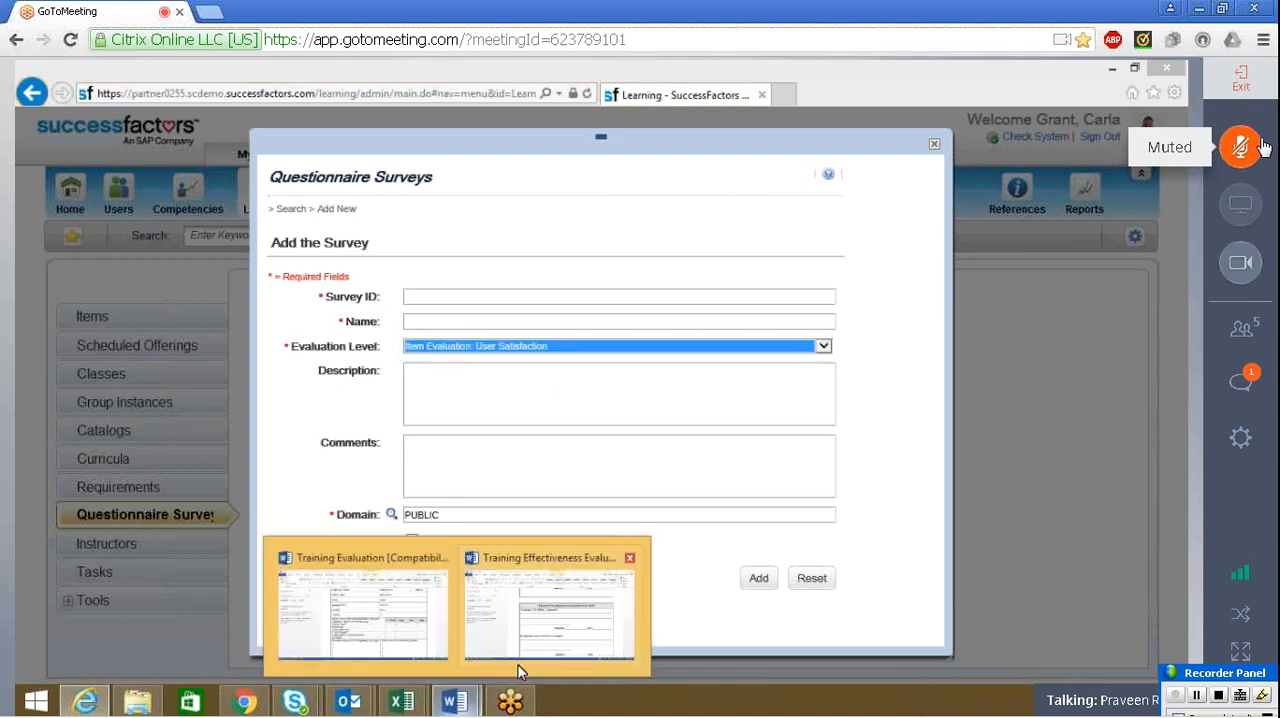
click(476, 347)
click(540, 632)
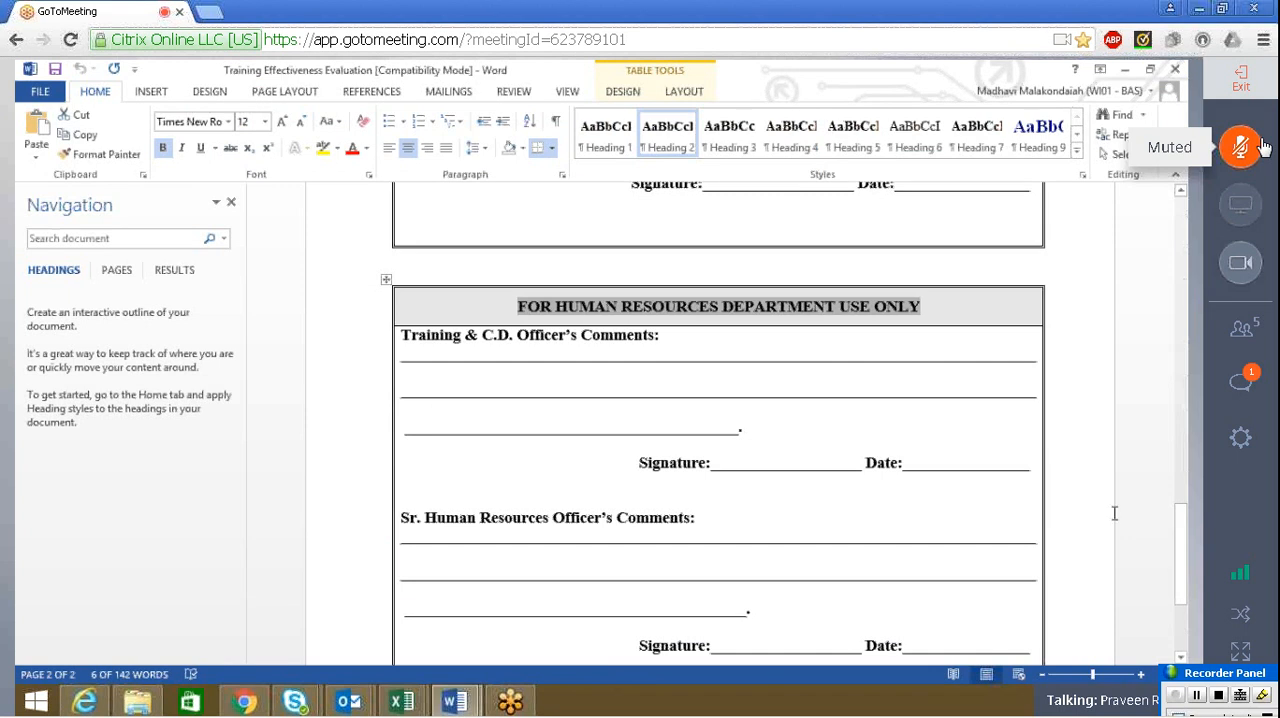
drag(1182, 550, 1186, 371)
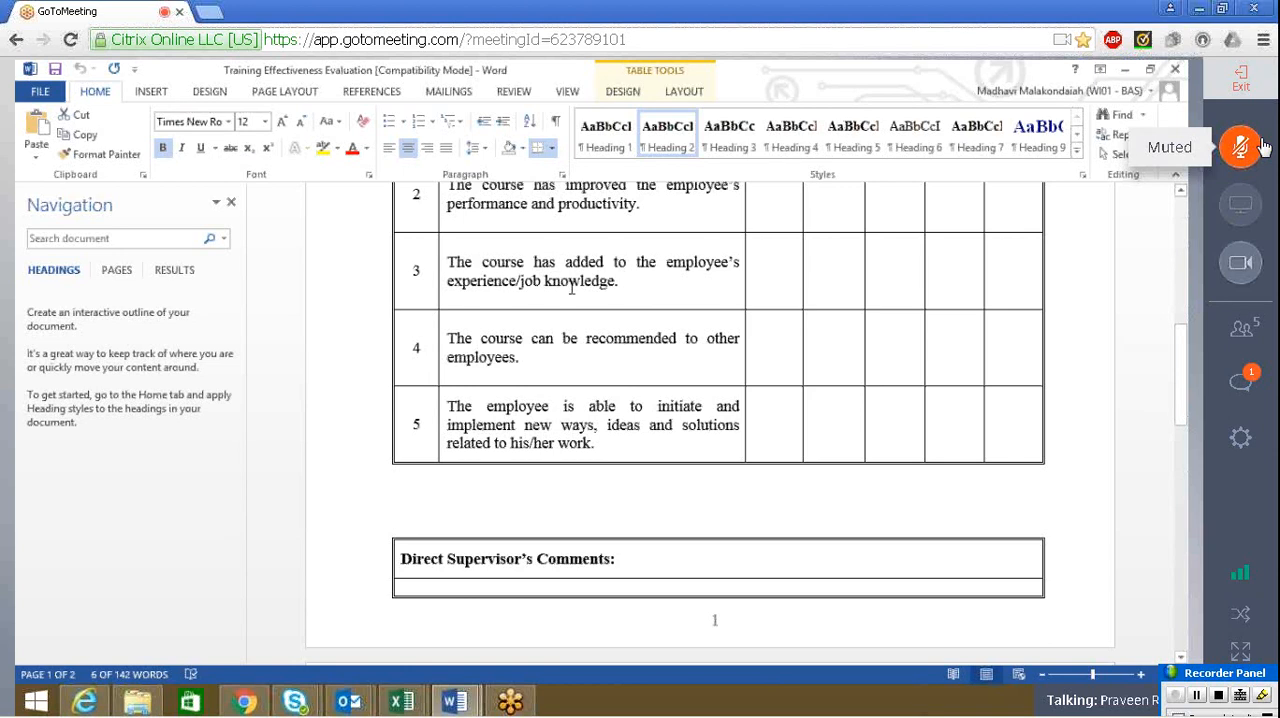
Check the GoToMeeting attendee list and the chat messages, closing each after viewing
click(1265, 332)
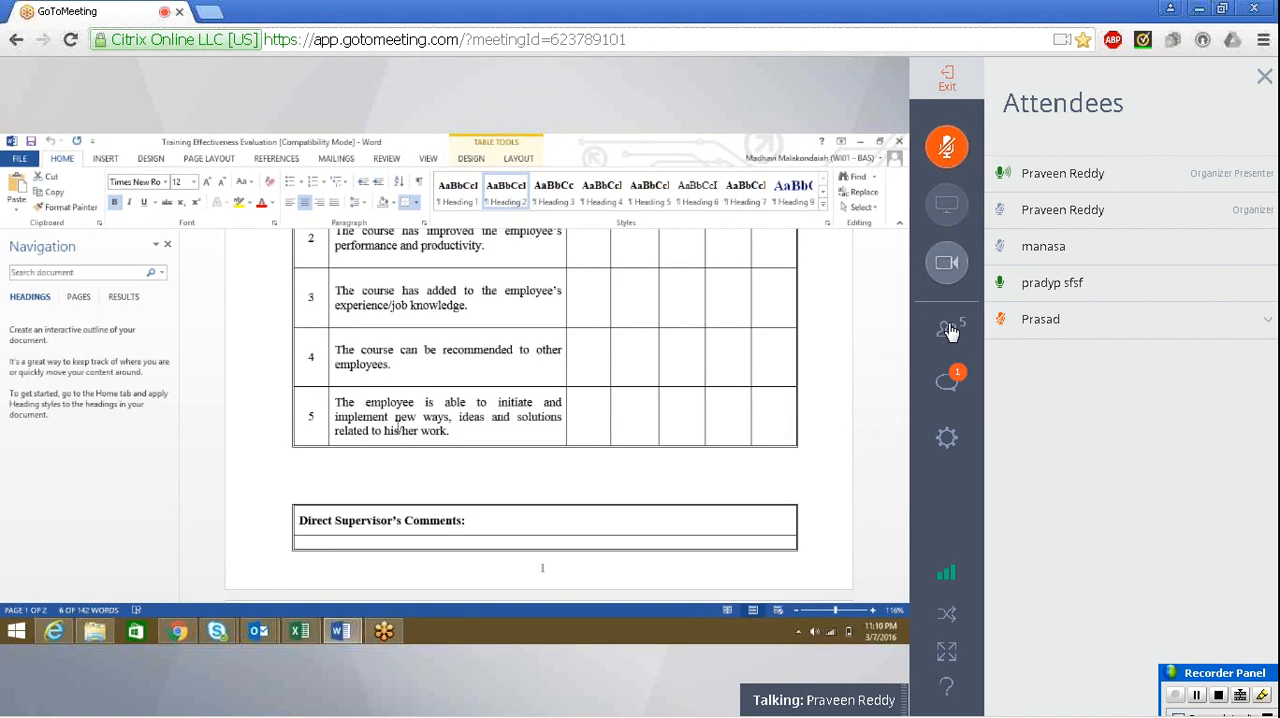
click(951, 333)
click(1254, 389)
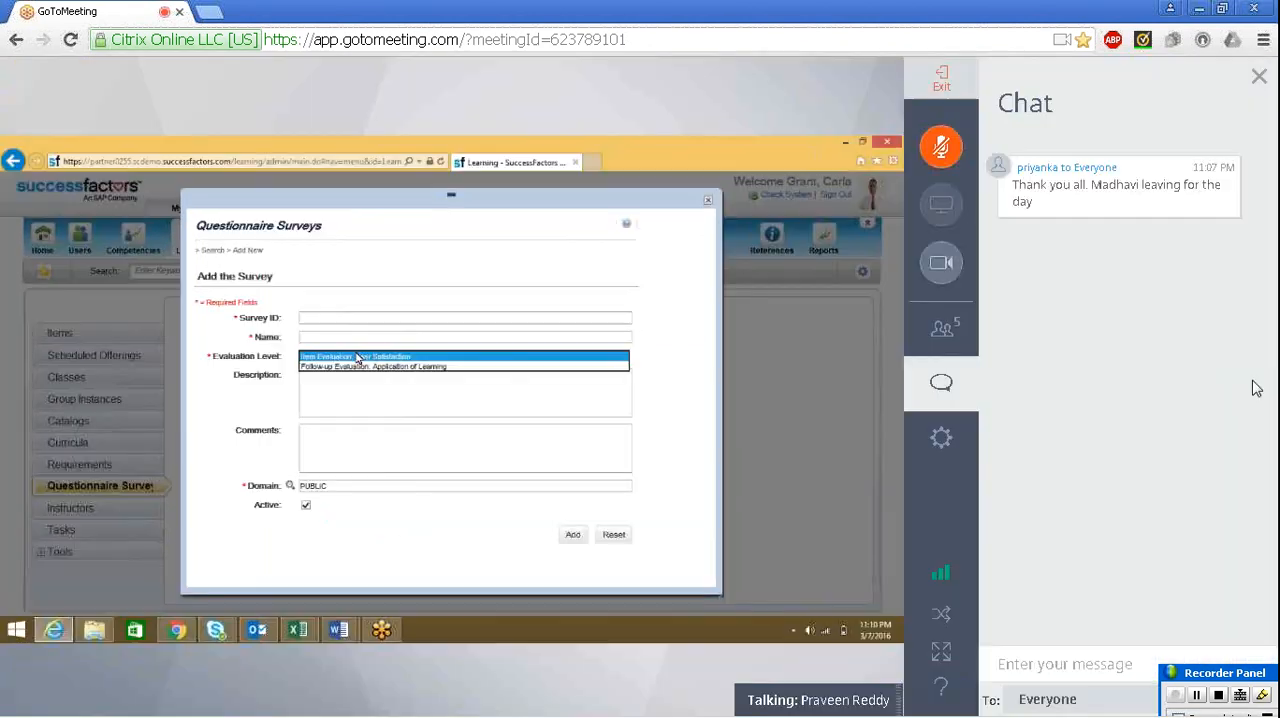
click(942, 388)
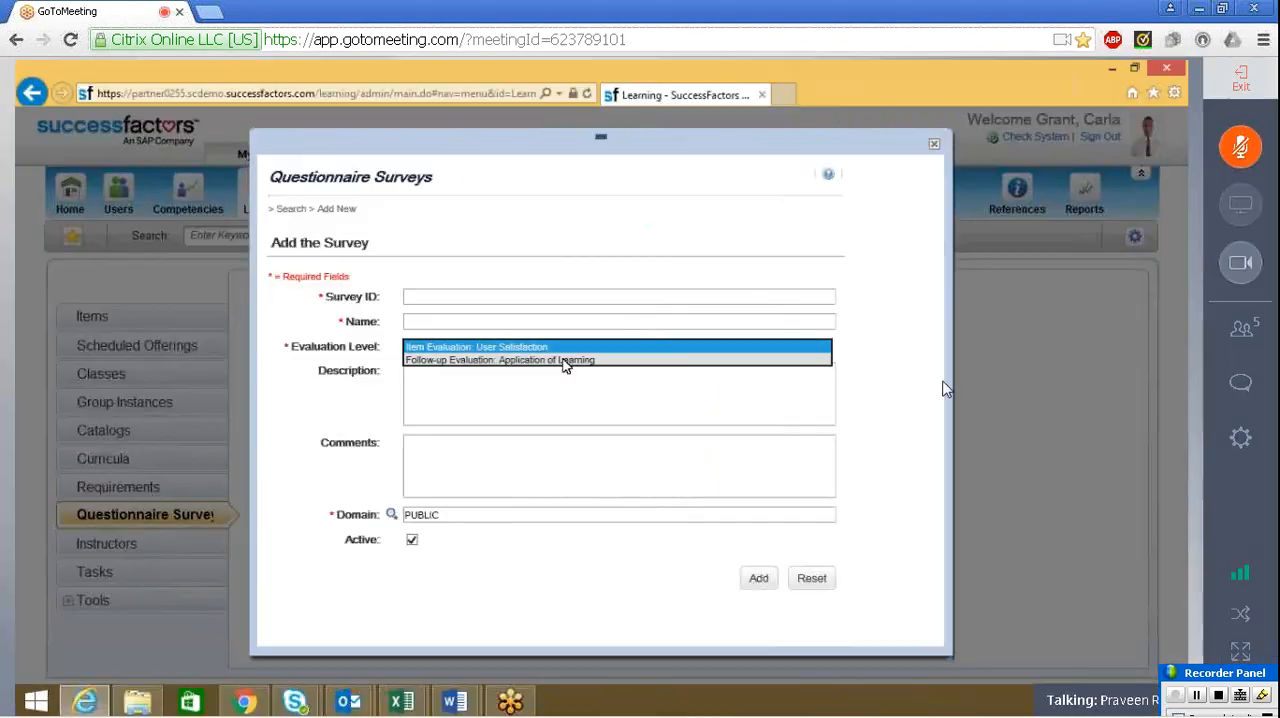
click(1240, 327)
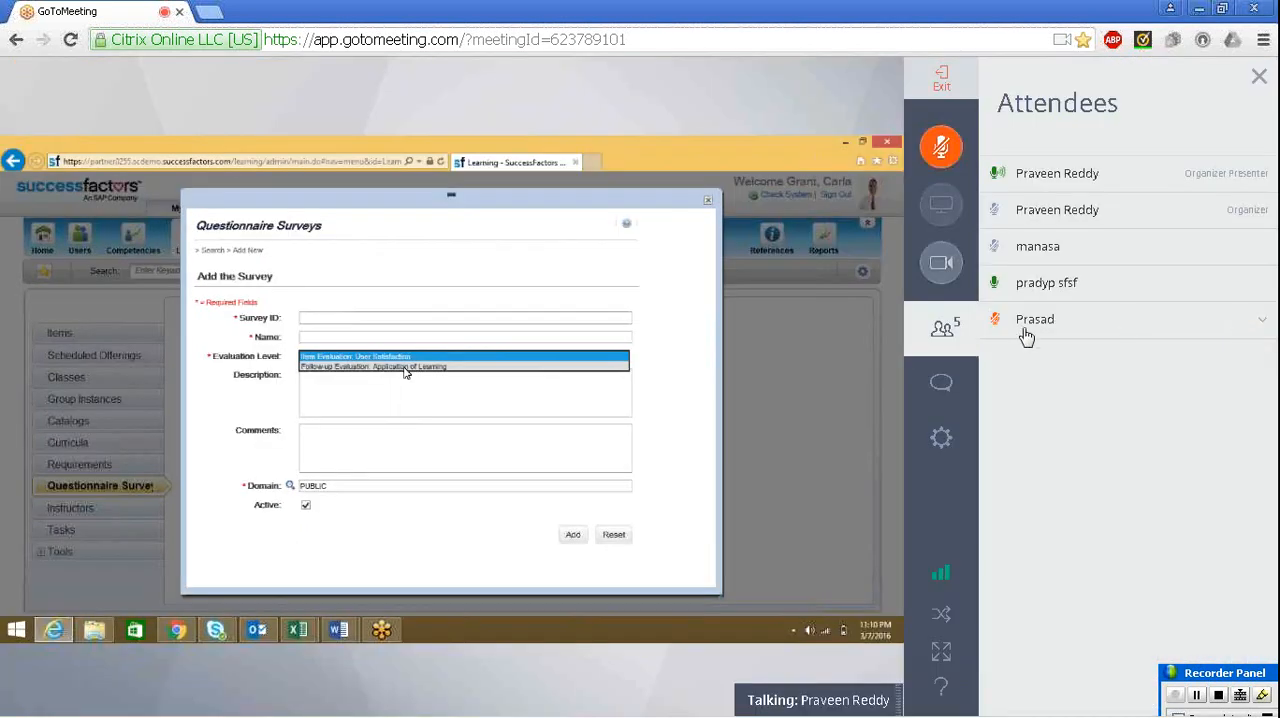
click(942, 328)
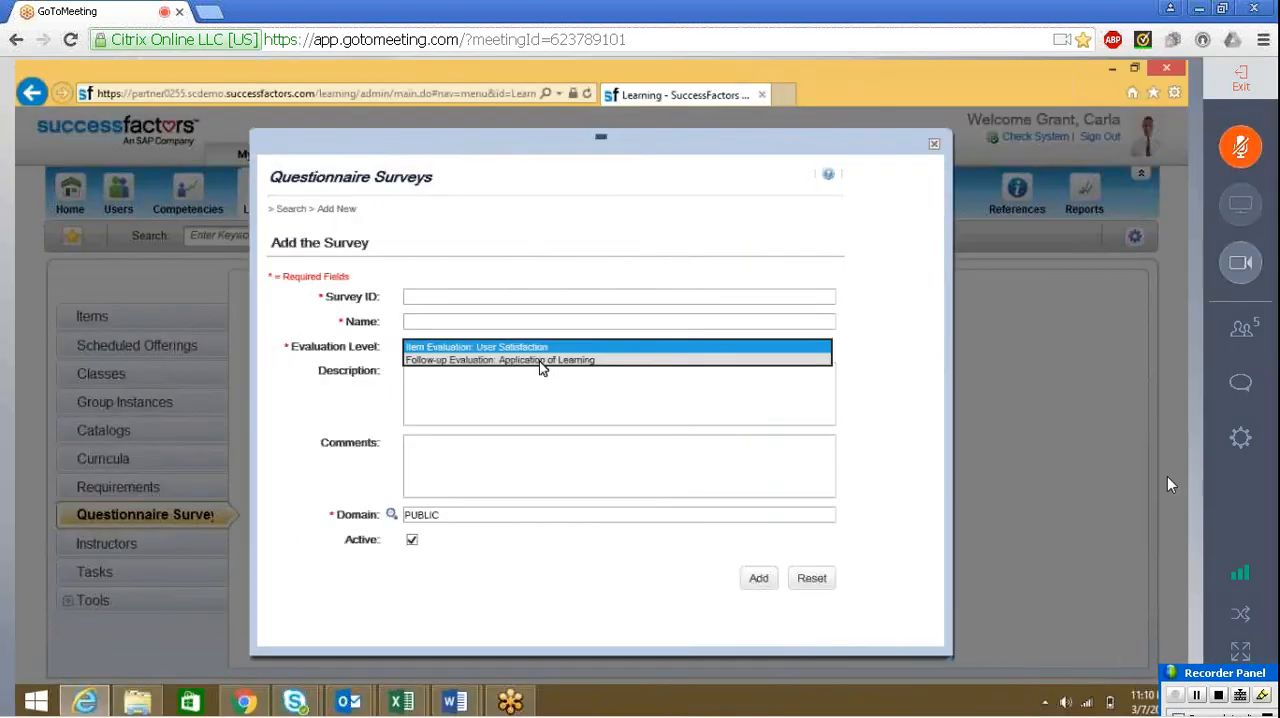
Close the new survey form without adding it and go to the My Learning home page, dismissing the Java notice
mouse_move(1230, 706)
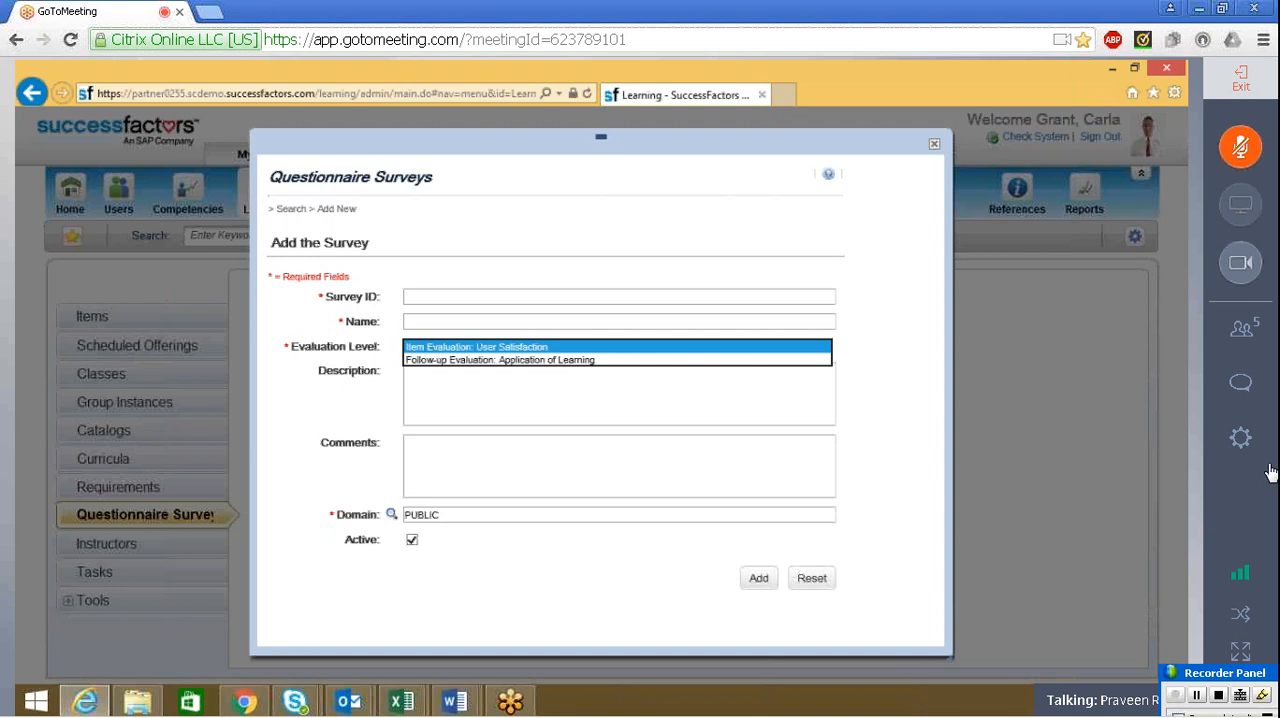
click(936, 146)
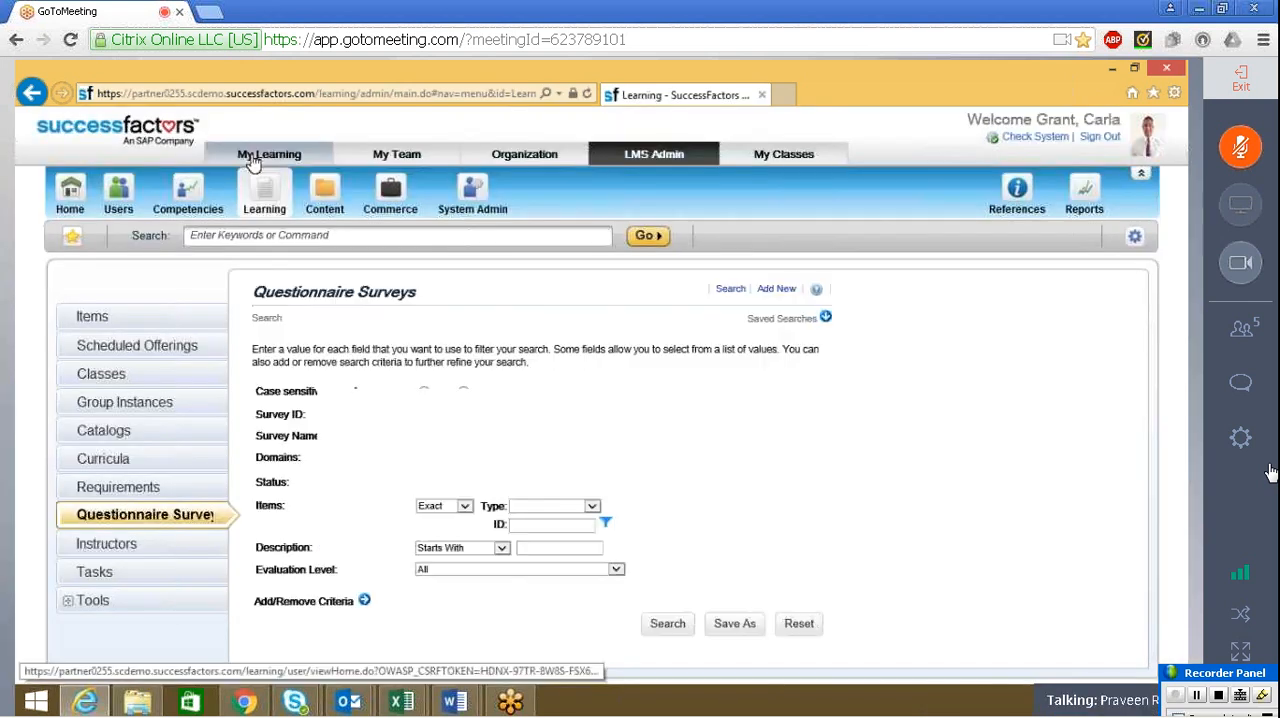
click(256, 157)
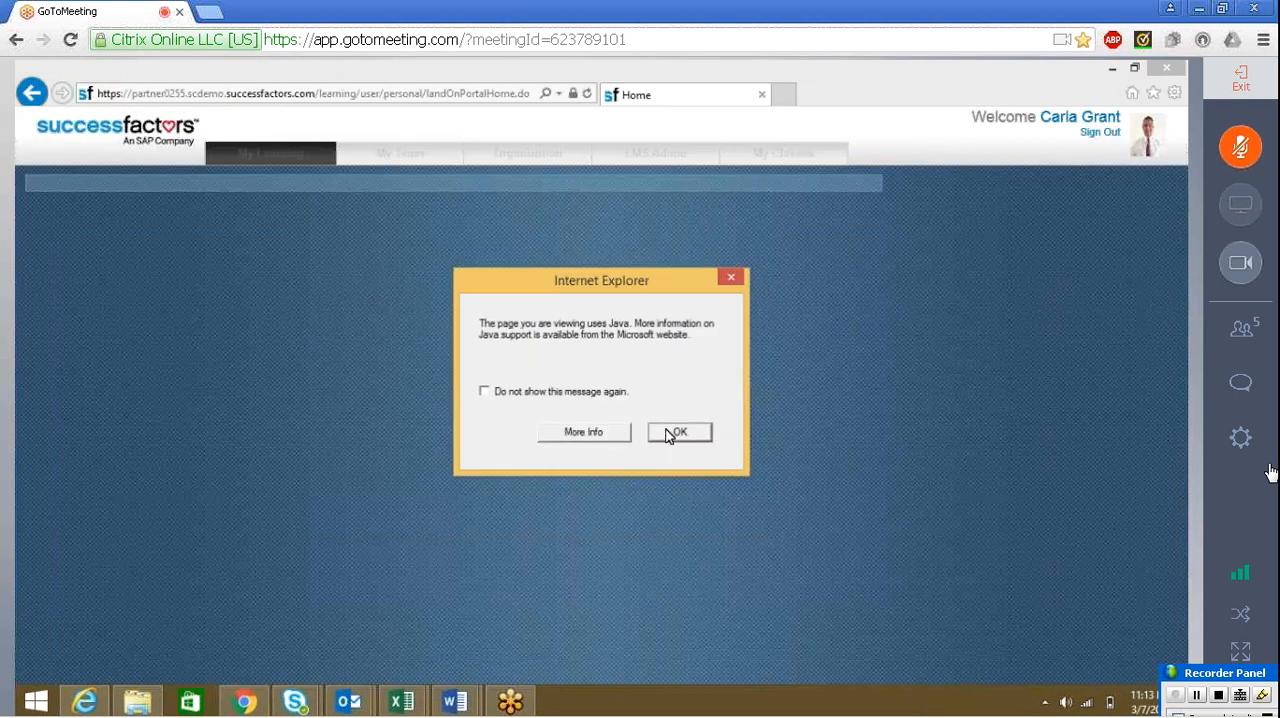
click(675, 432)
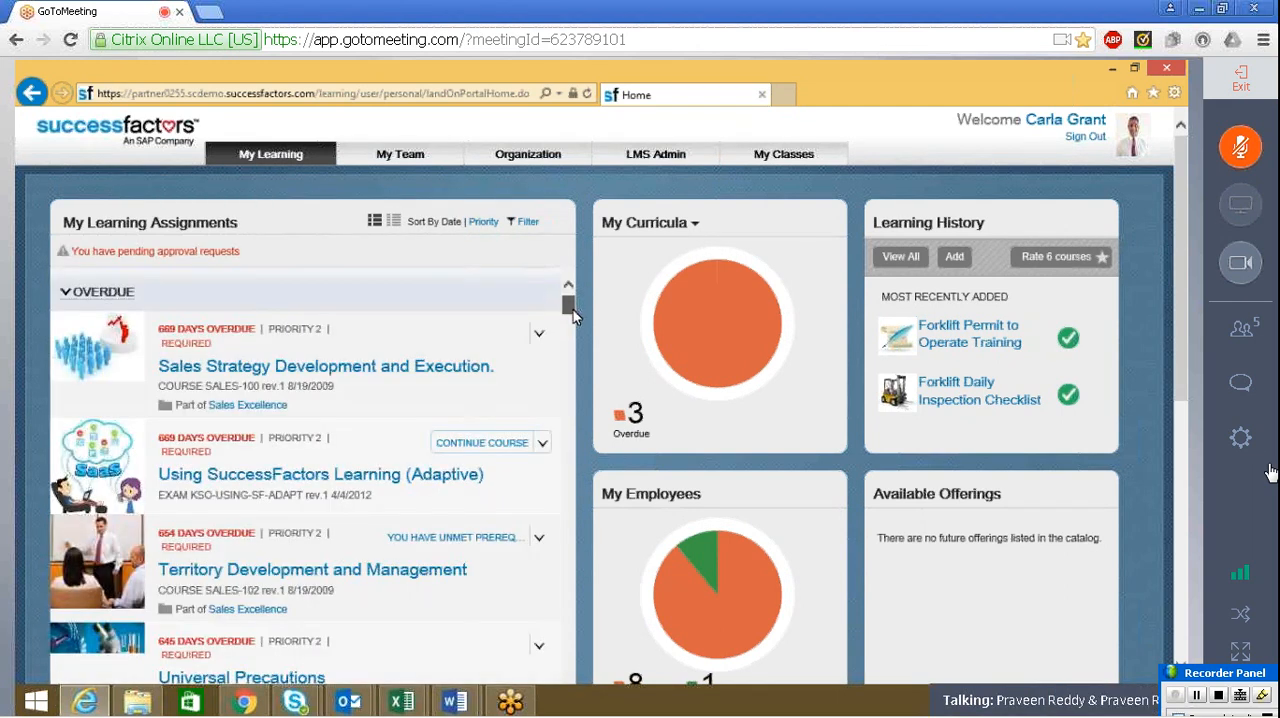
Look through the My Learning Assignments list from its last entries back to the overdue courses
drag(573, 310, 635, 683)
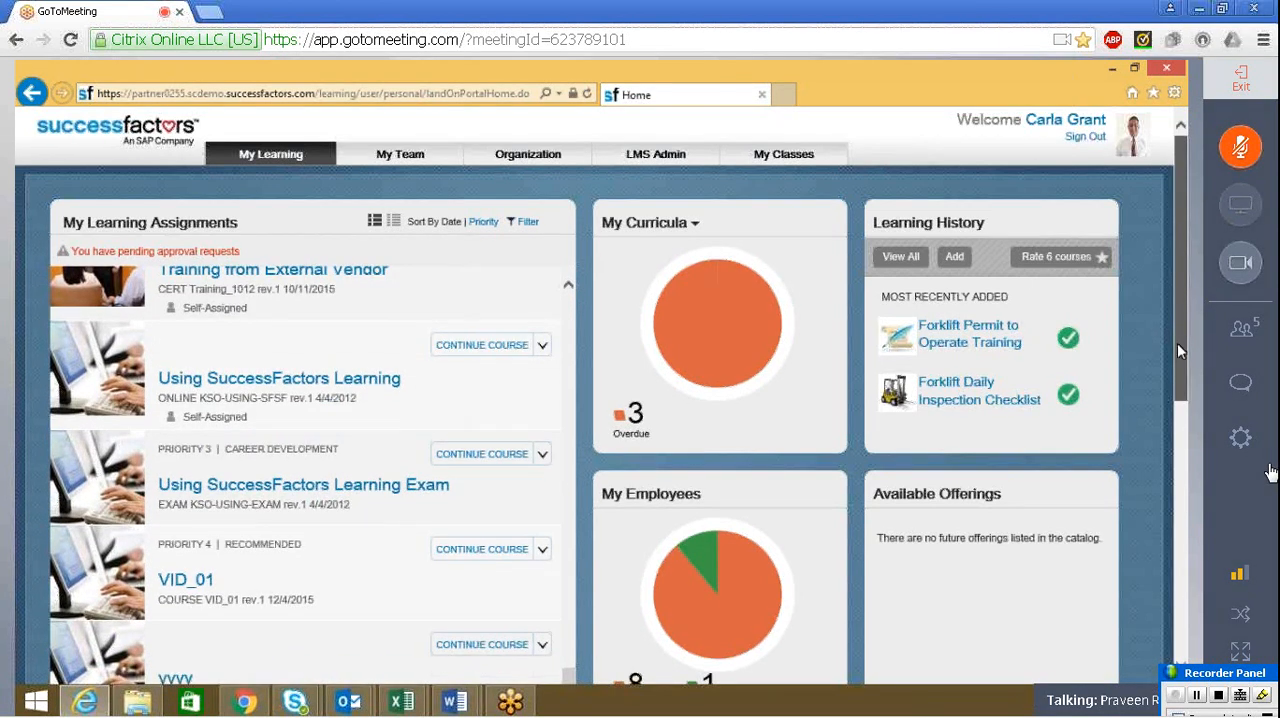
drag(1178, 345, 1179, 394)
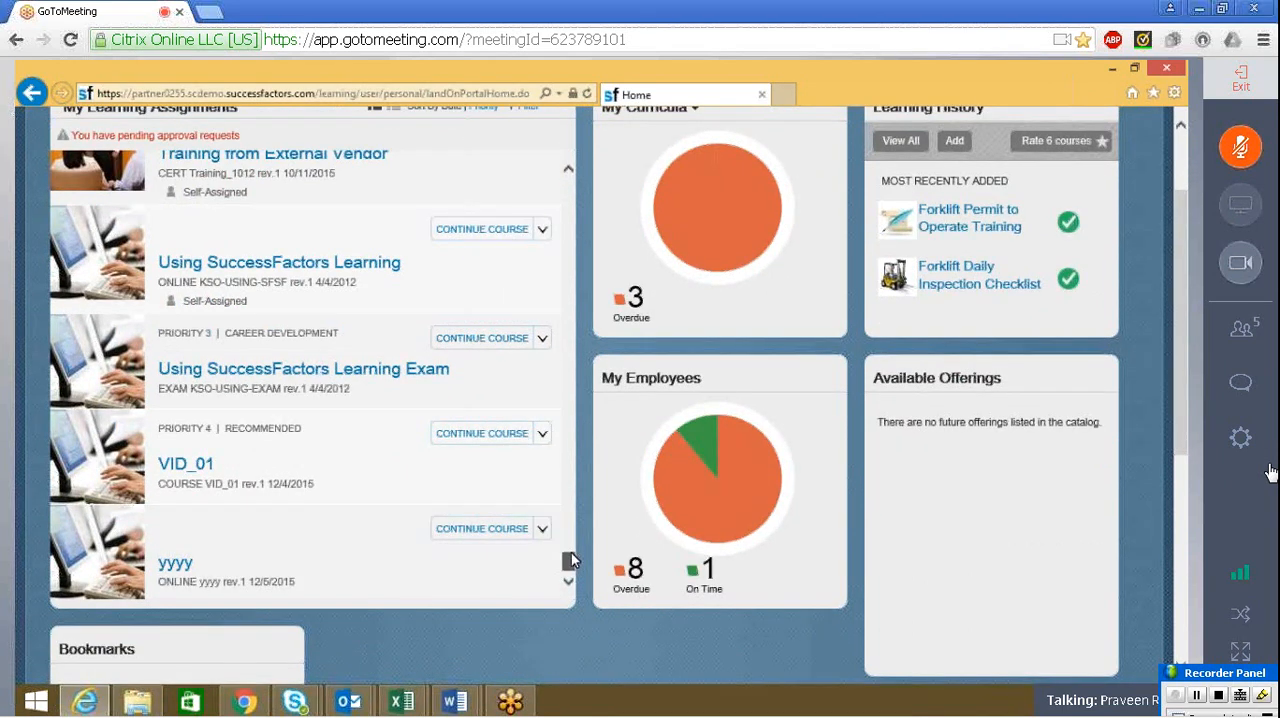
mouse_move(572, 549)
mouse_down()
mouse_move(570, 340)
mouse_move(588, 207)
mouse_up()
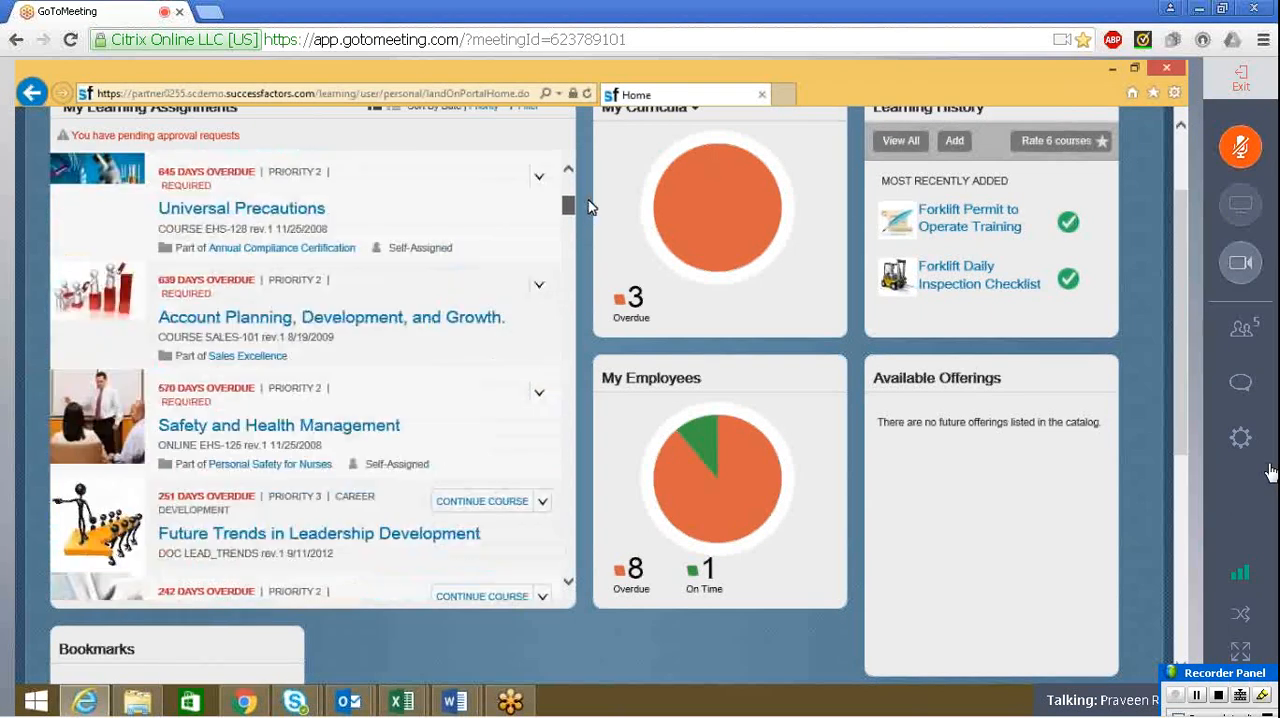
scroll(503, 360, up, 2)
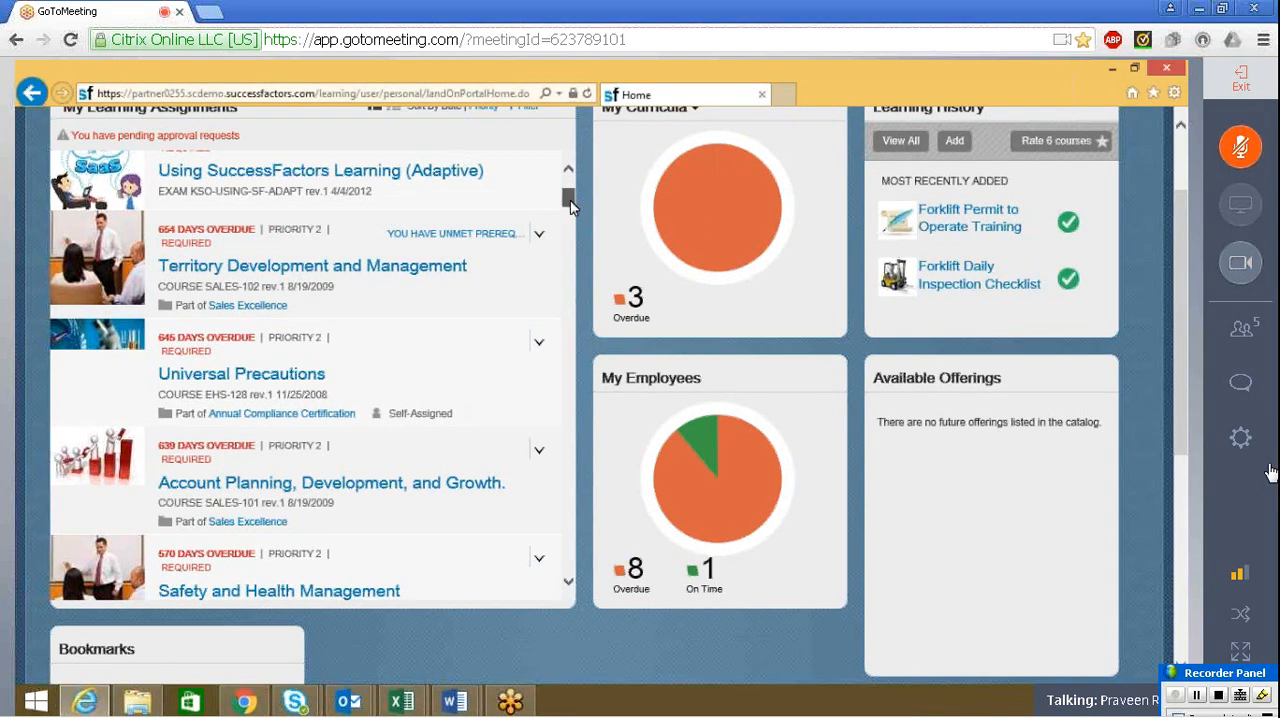
drag(570, 203, 572, 195)
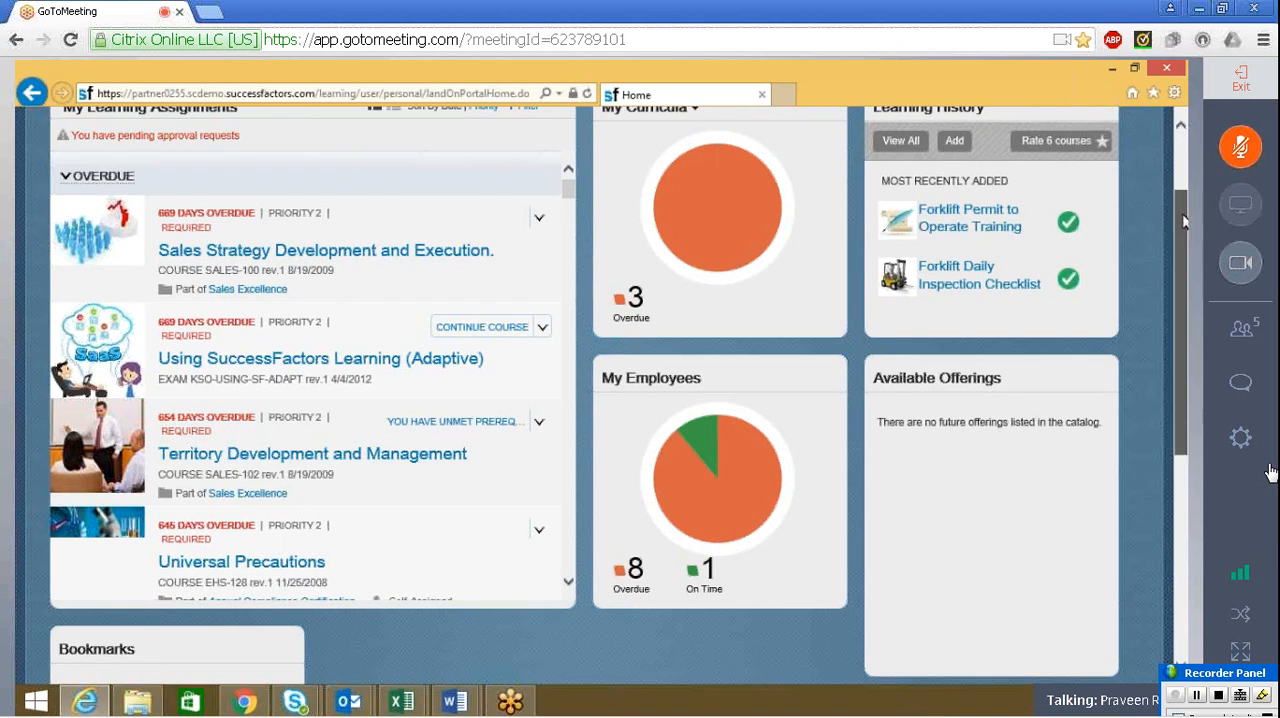
scroll(1183, 205, up, 2)
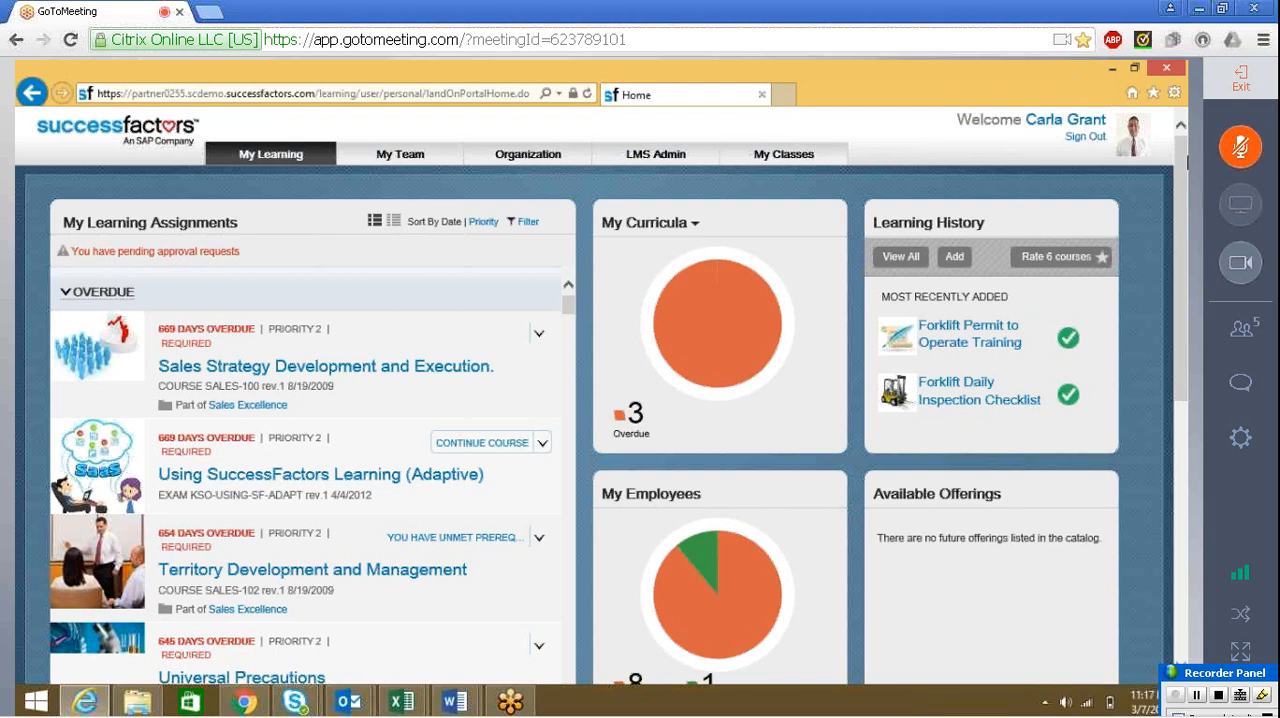
Send everyone a chat message asking the presenter "how do we restrict manager to record learning (Unhide the field - Tab My Team" and close the chat
click(1240, 383)
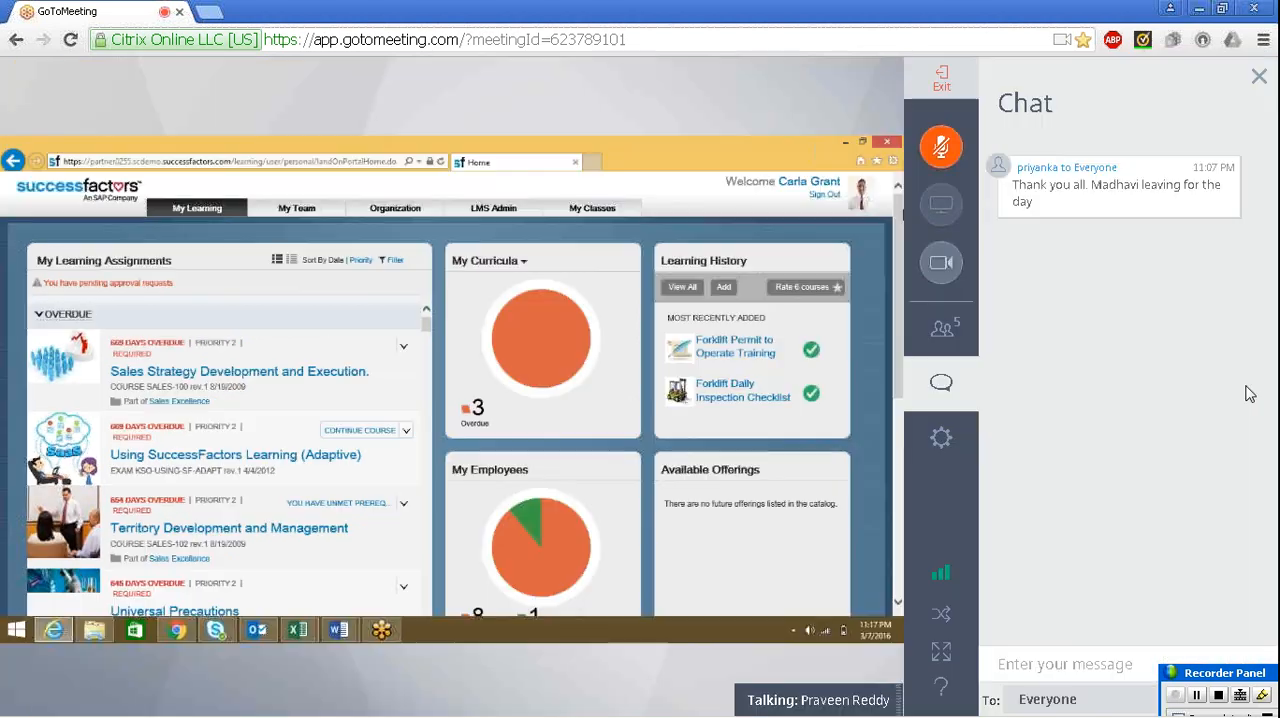
click(1124, 654)
text(Madhv)
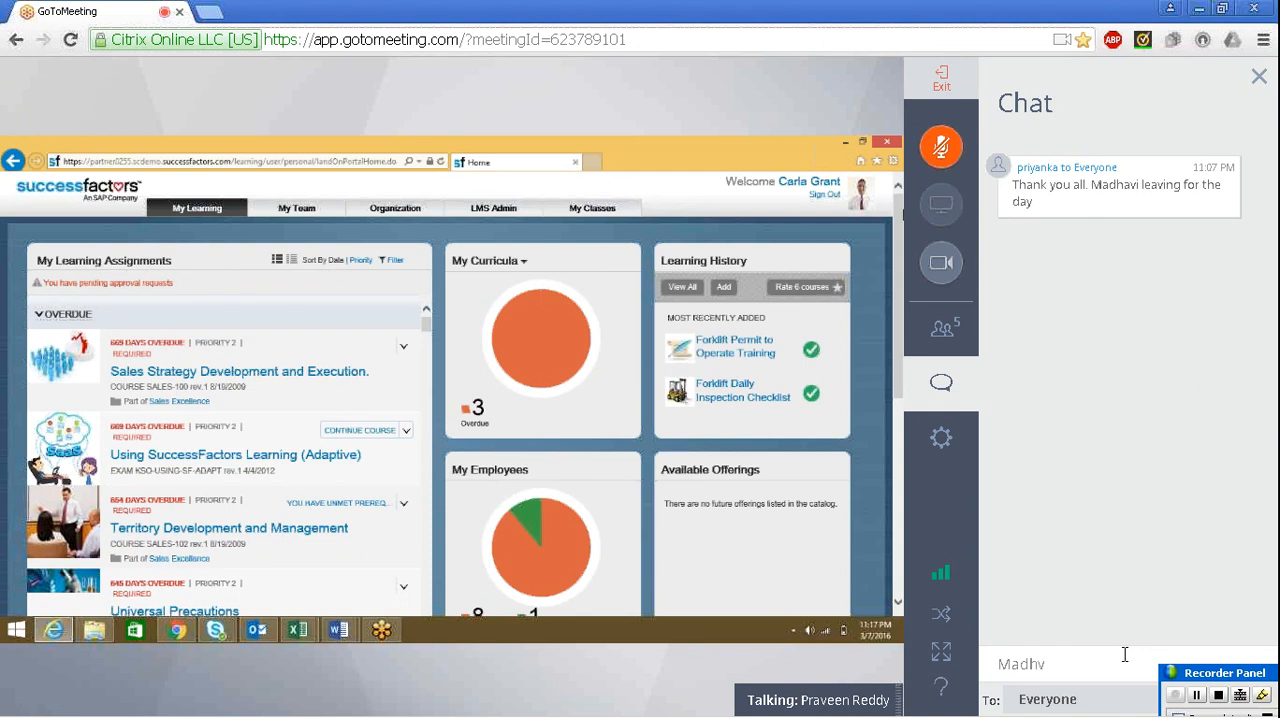
key(BackSpace)
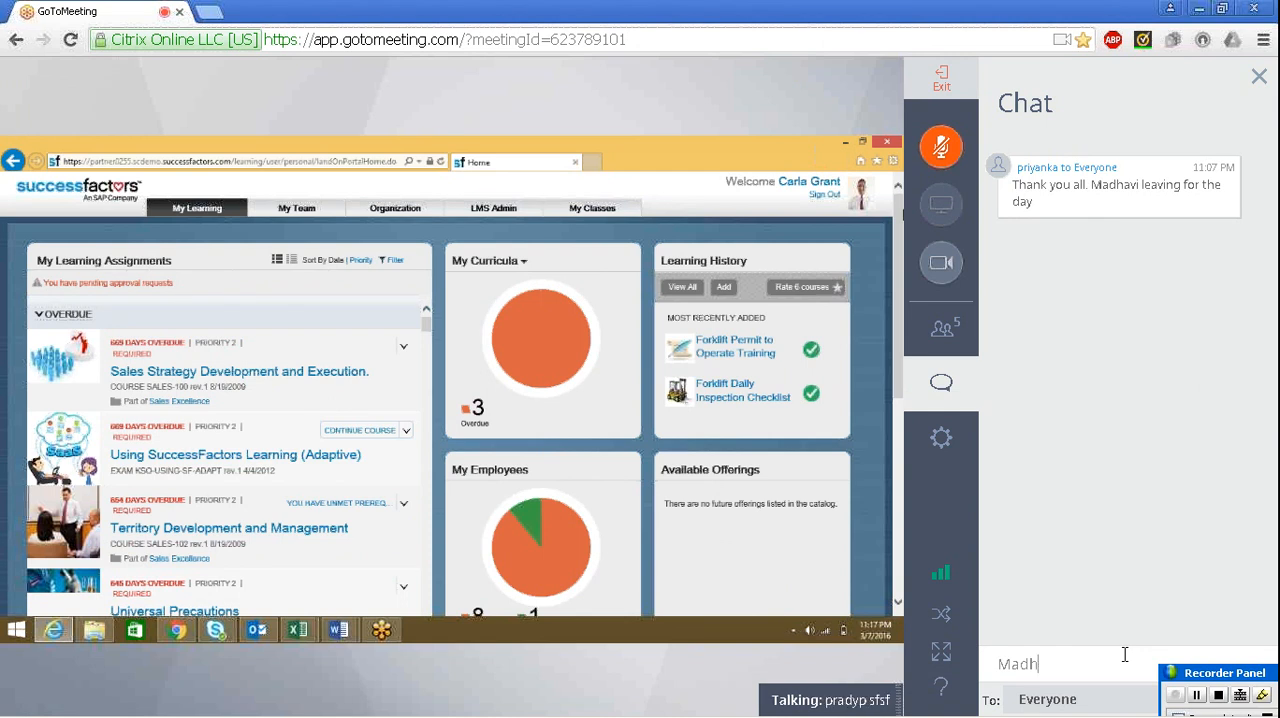
text(avi how do we restric)
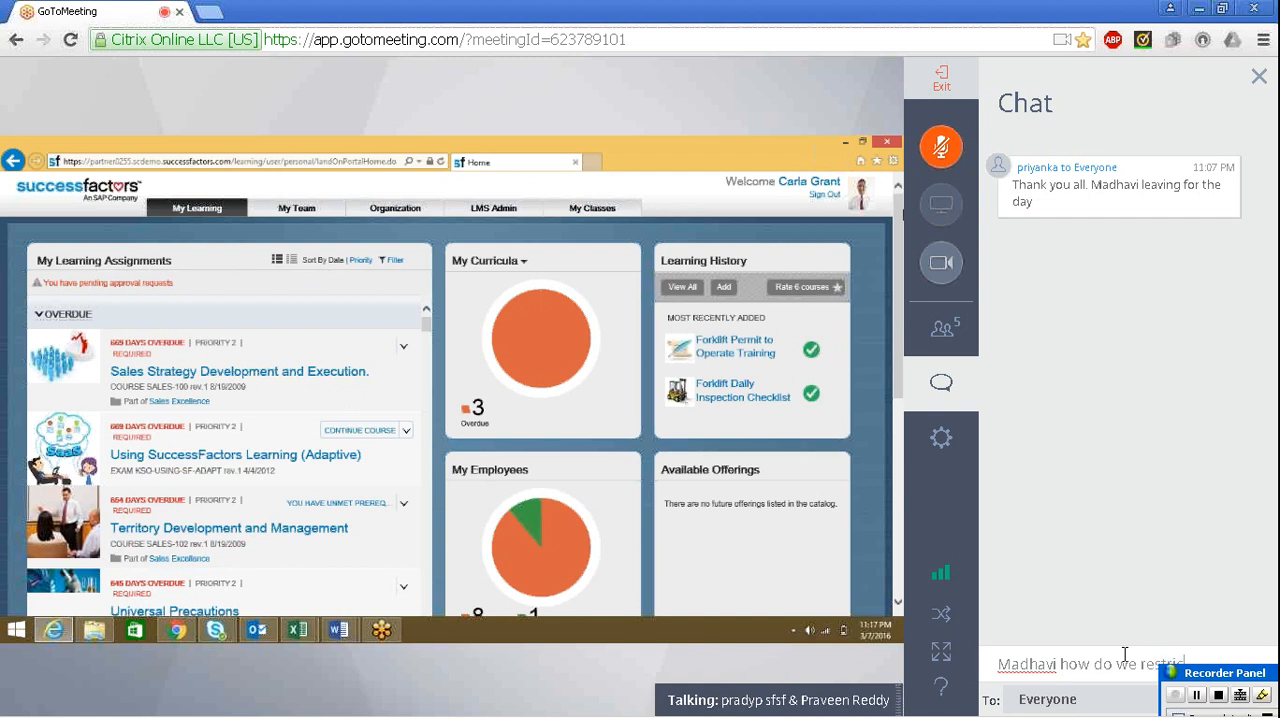
text(t manager to)
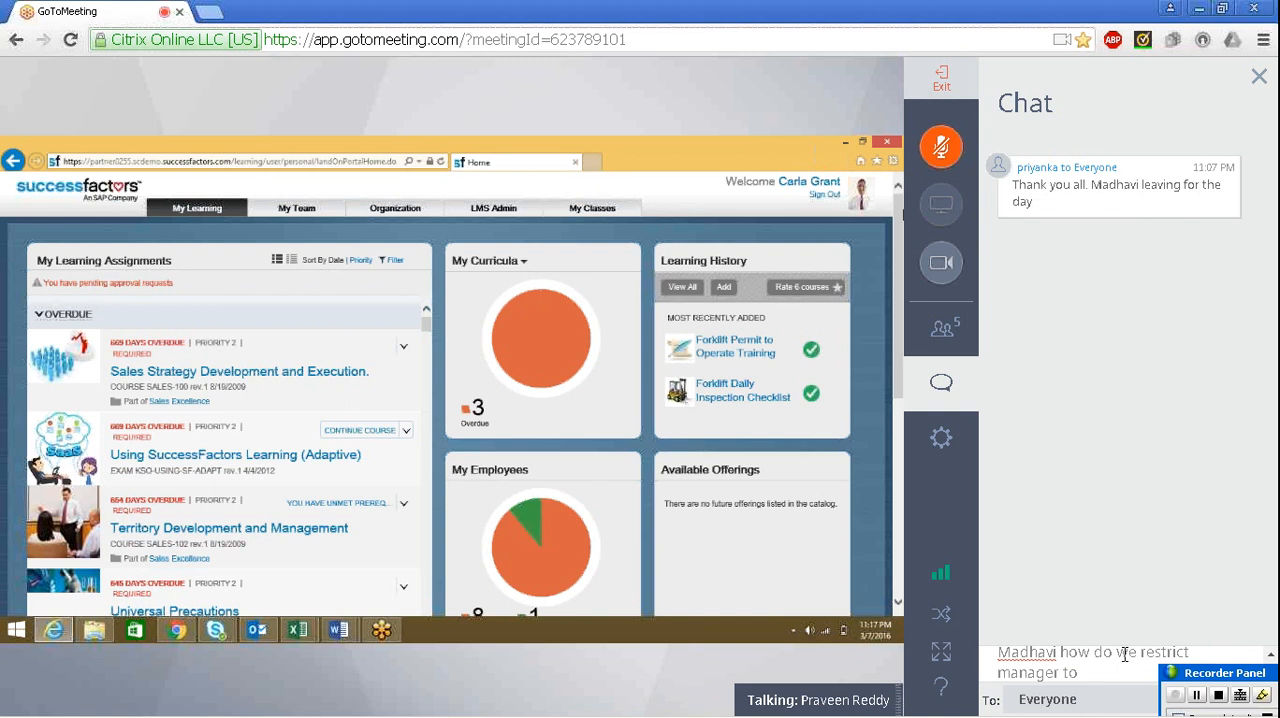
text( record learning (Onhide the f)
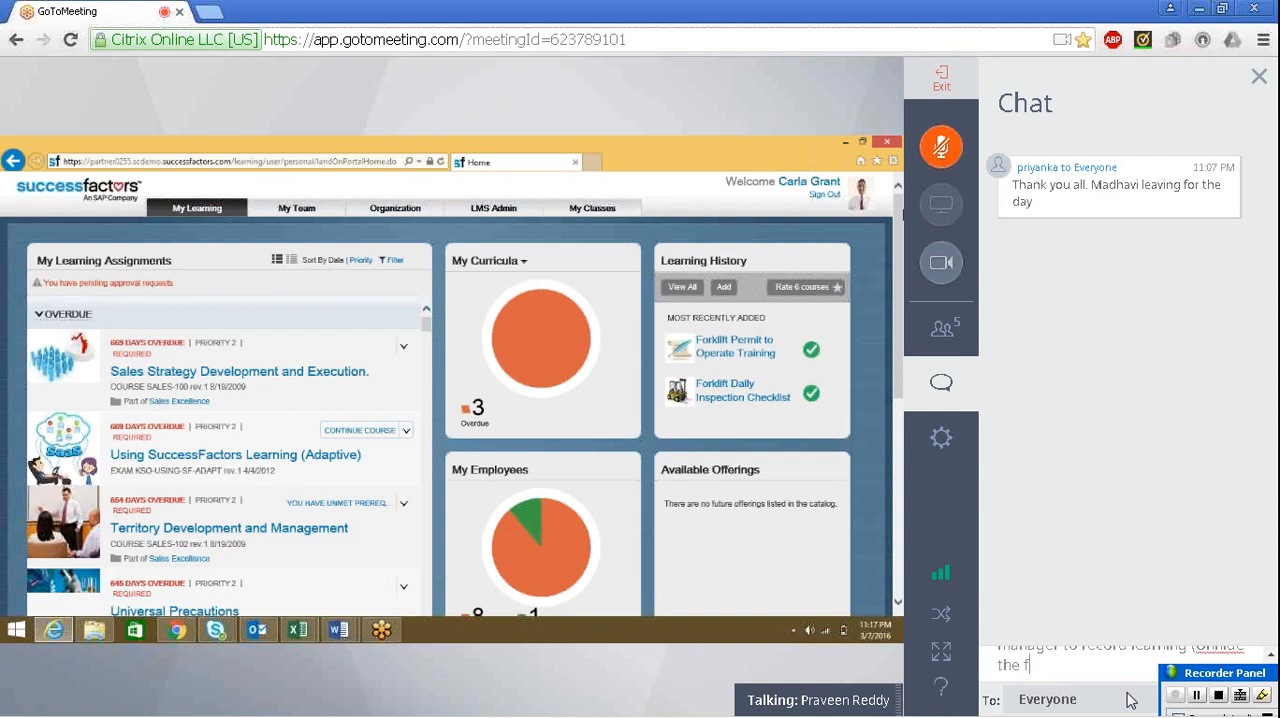
text(ield)
text( - Tab)
text( My Team)
key(Return)
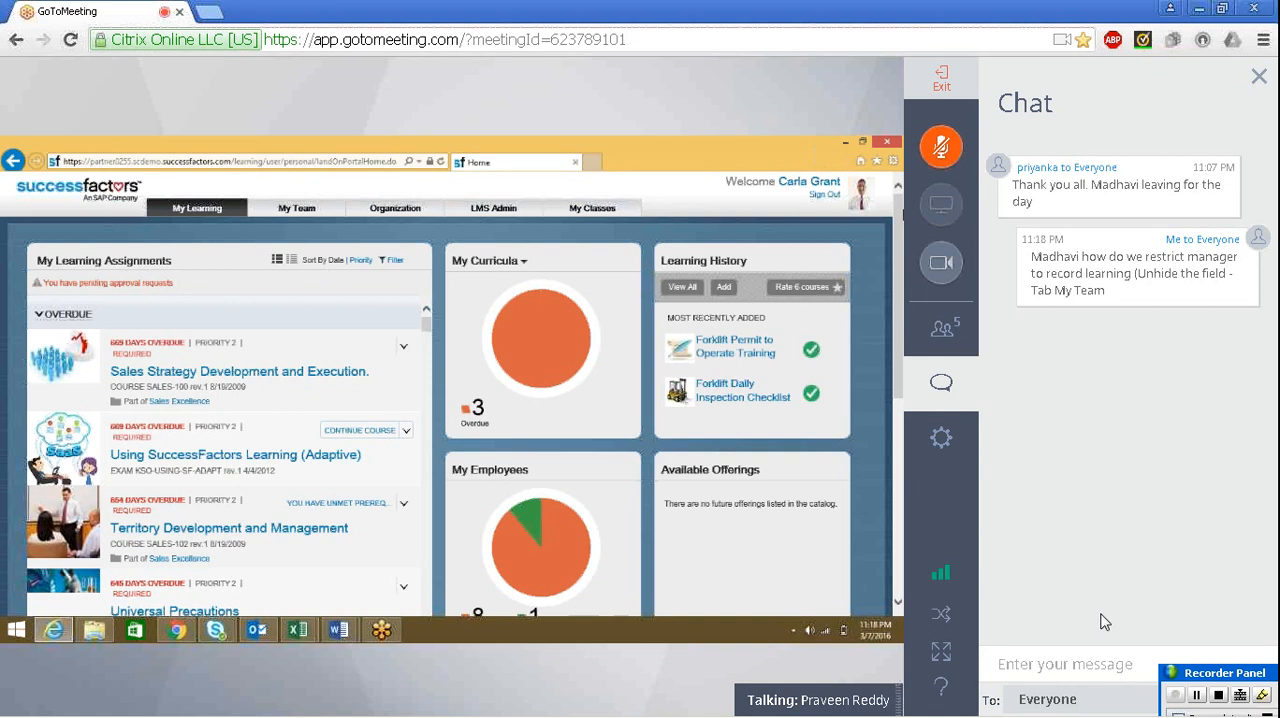
click(966, 383)
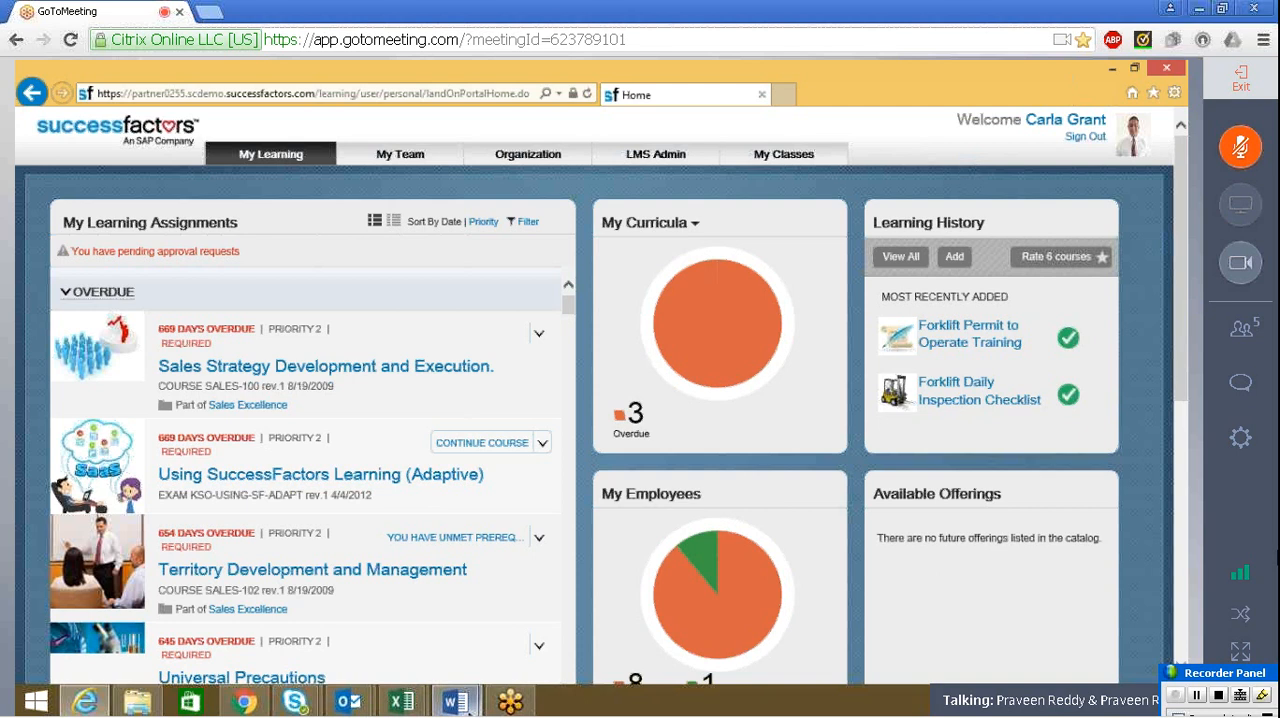
Switch to the Training Effectiveness Evaluation document in Word and view the direct supervisor's ratings table
click(456, 701)
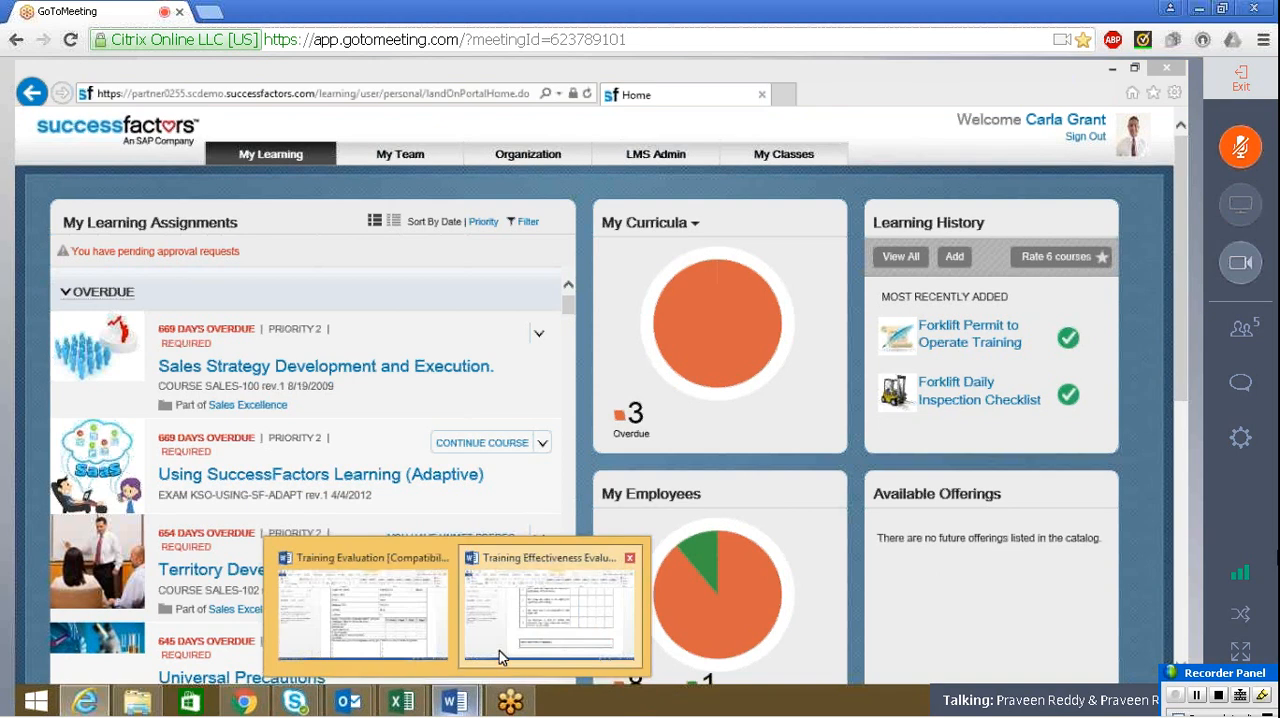
click(499, 651)
mouse_move(1182, 388)
mouse_down()
mouse_move(811, 297)
mouse_move(1182, 398)
mouse_move(1177, 373)
mouse_up()
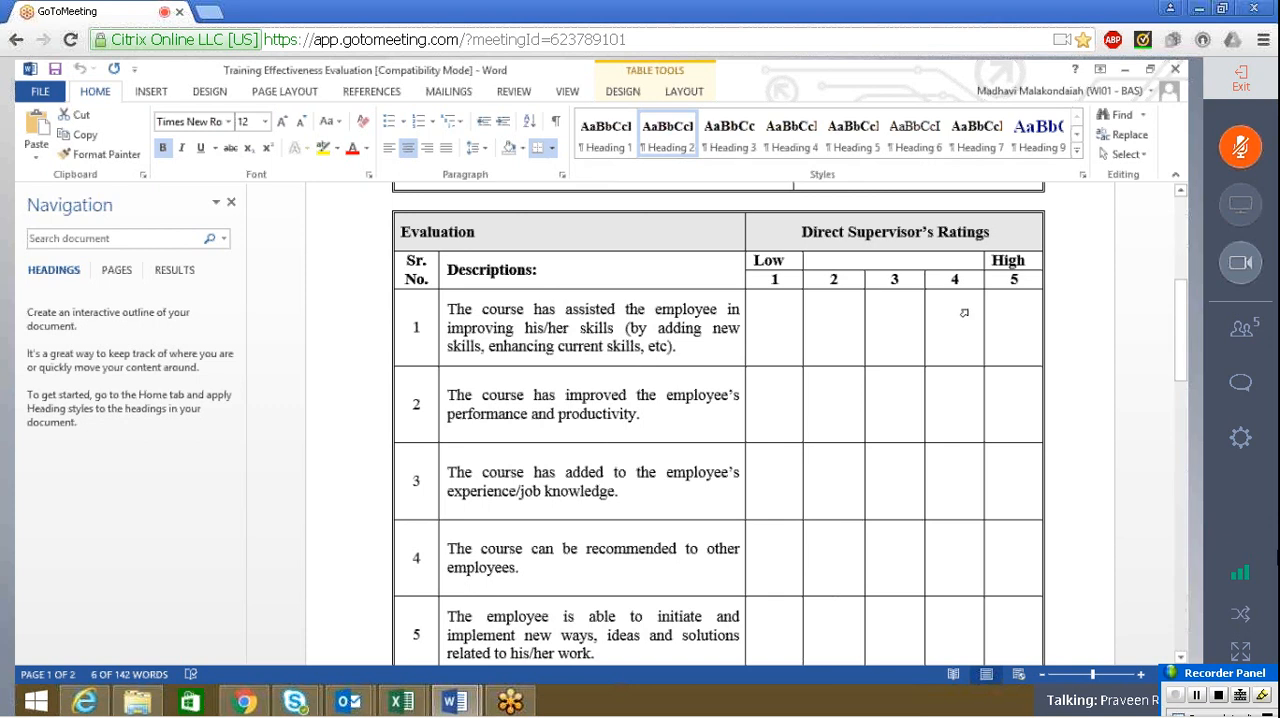
Try a rating of 5 in the High column for the first course statement and remove it again
click(1000, 328)
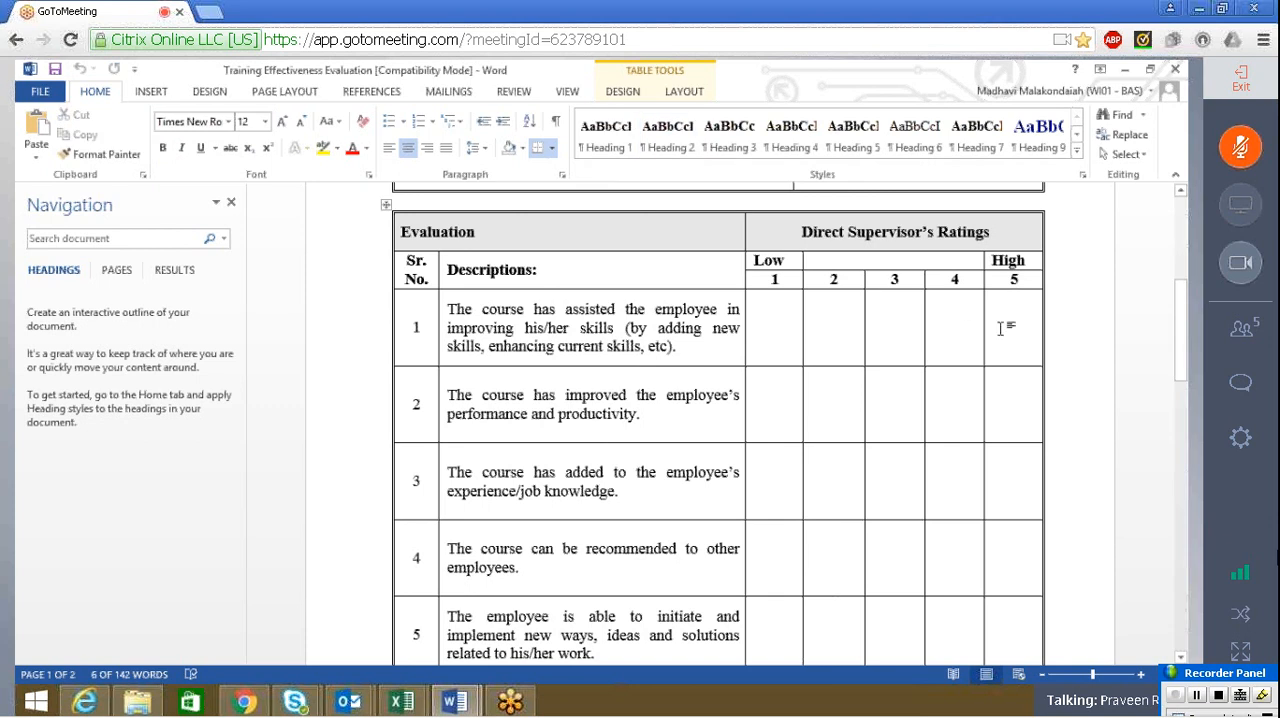
text(5)
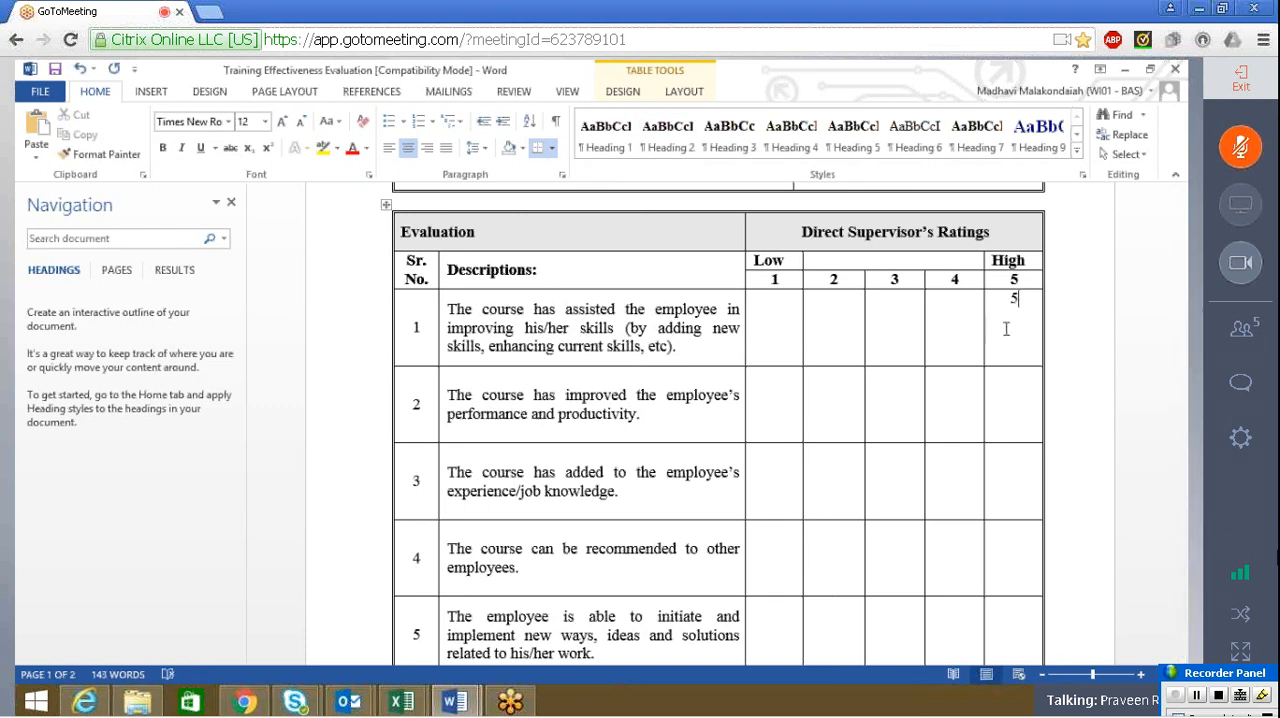
key(BackSpace)
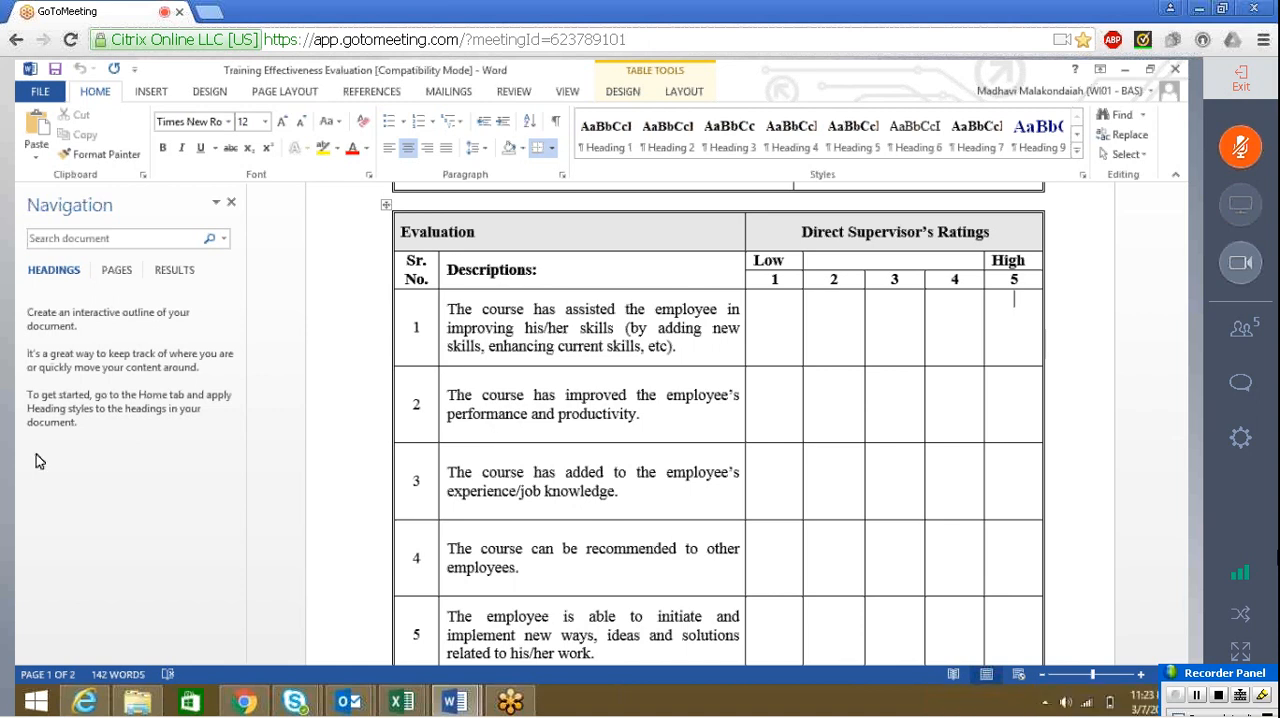
Switch back to SuccessFactors in the browser and open Questionnaire Surveys in the LMS administration
click(84, 701)
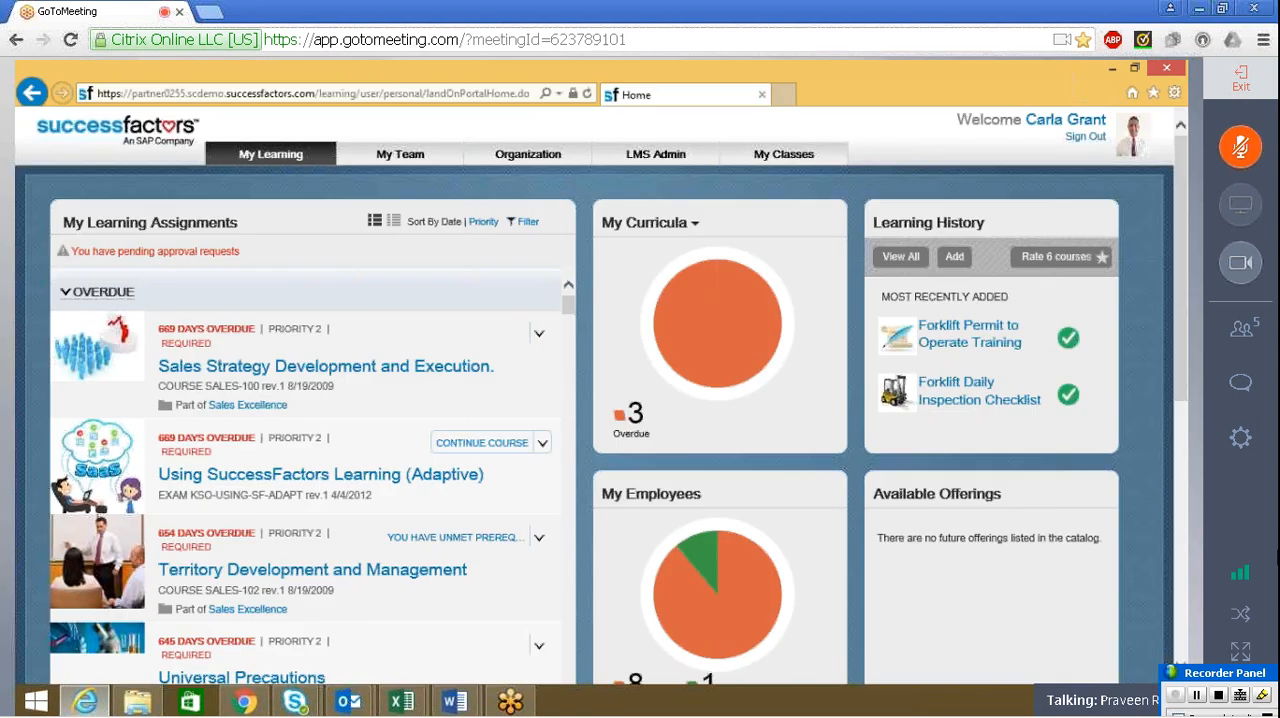
click(662, 160)
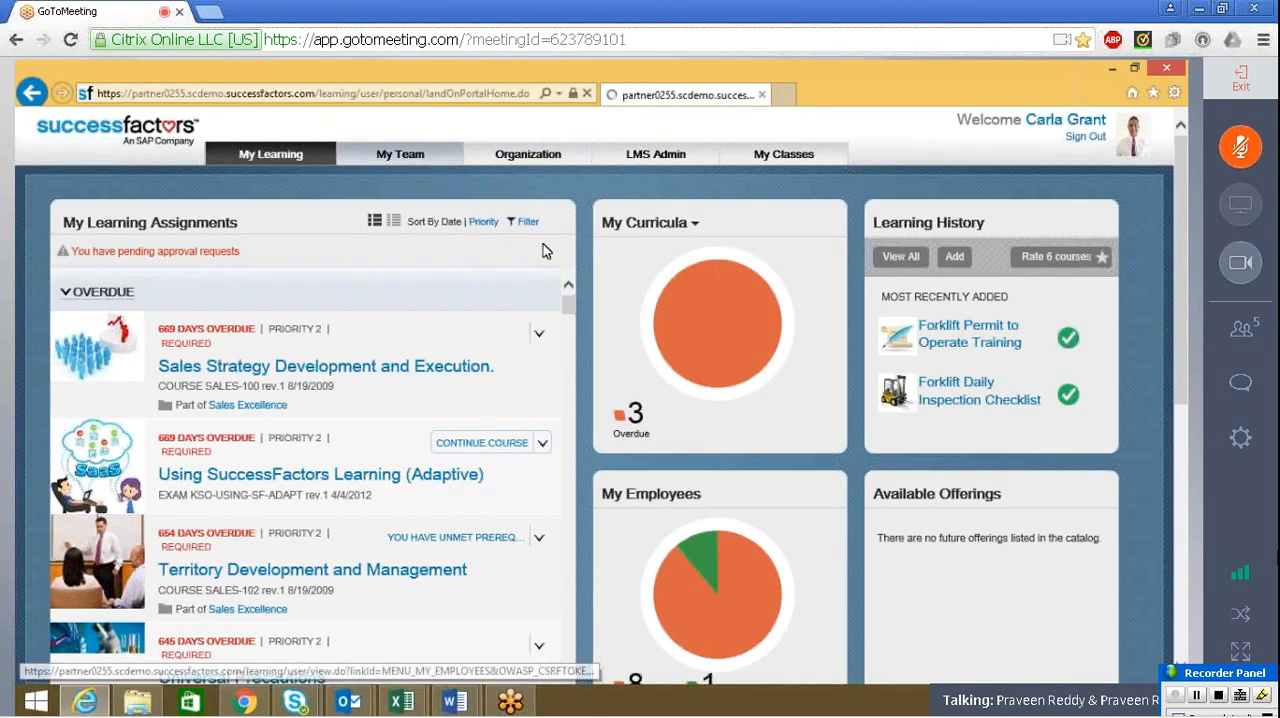
click(655, 154)
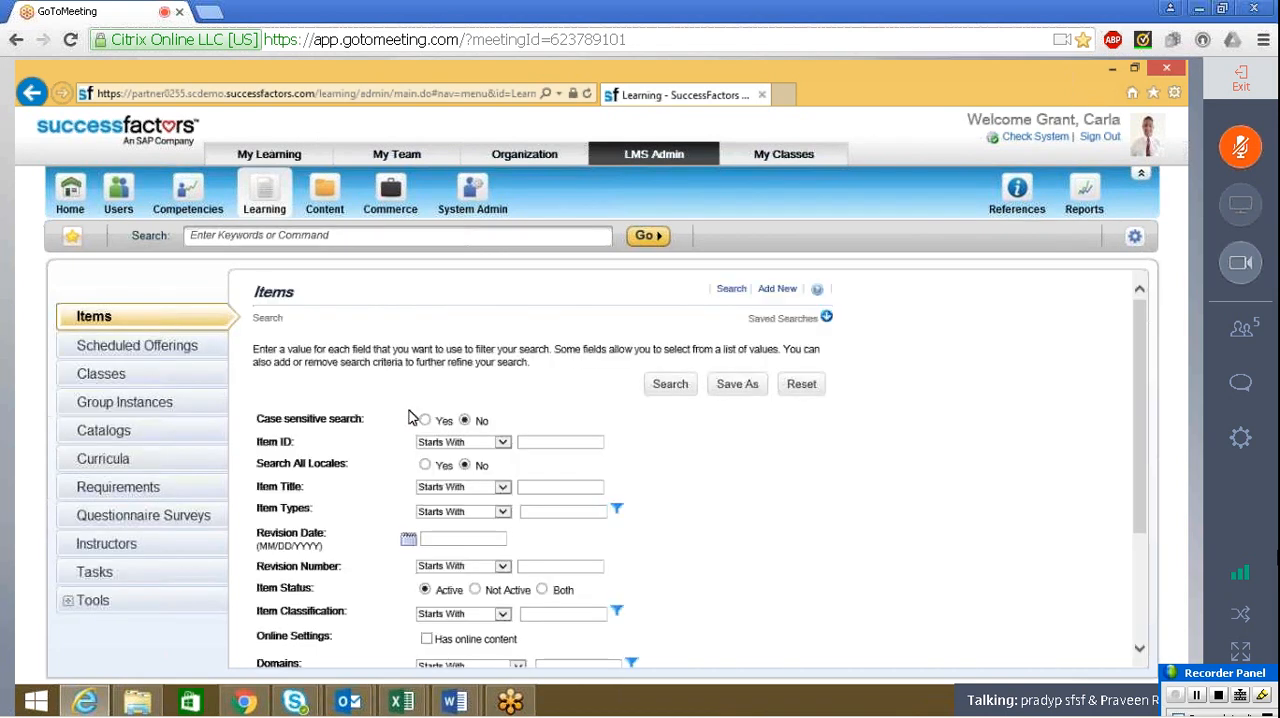
click(190, 515)
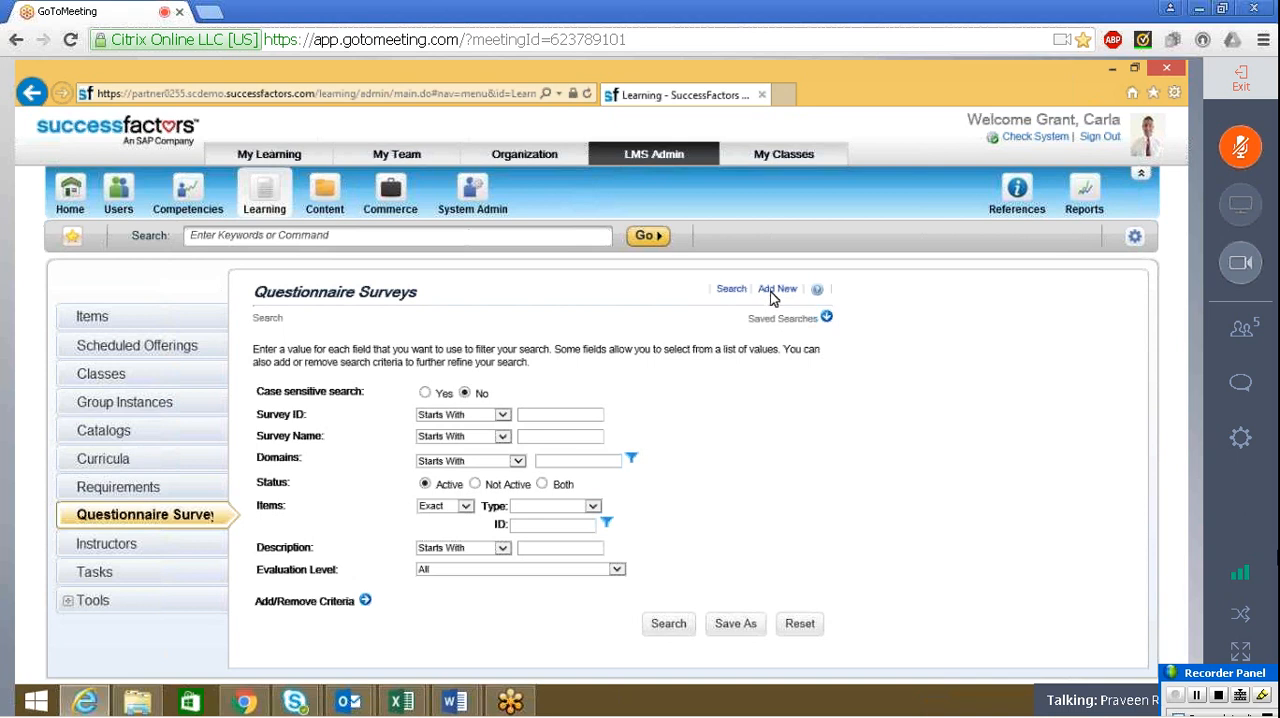
View the blank new survey form, close it without adding a survey, and open the Content administration section
click(776, 289)
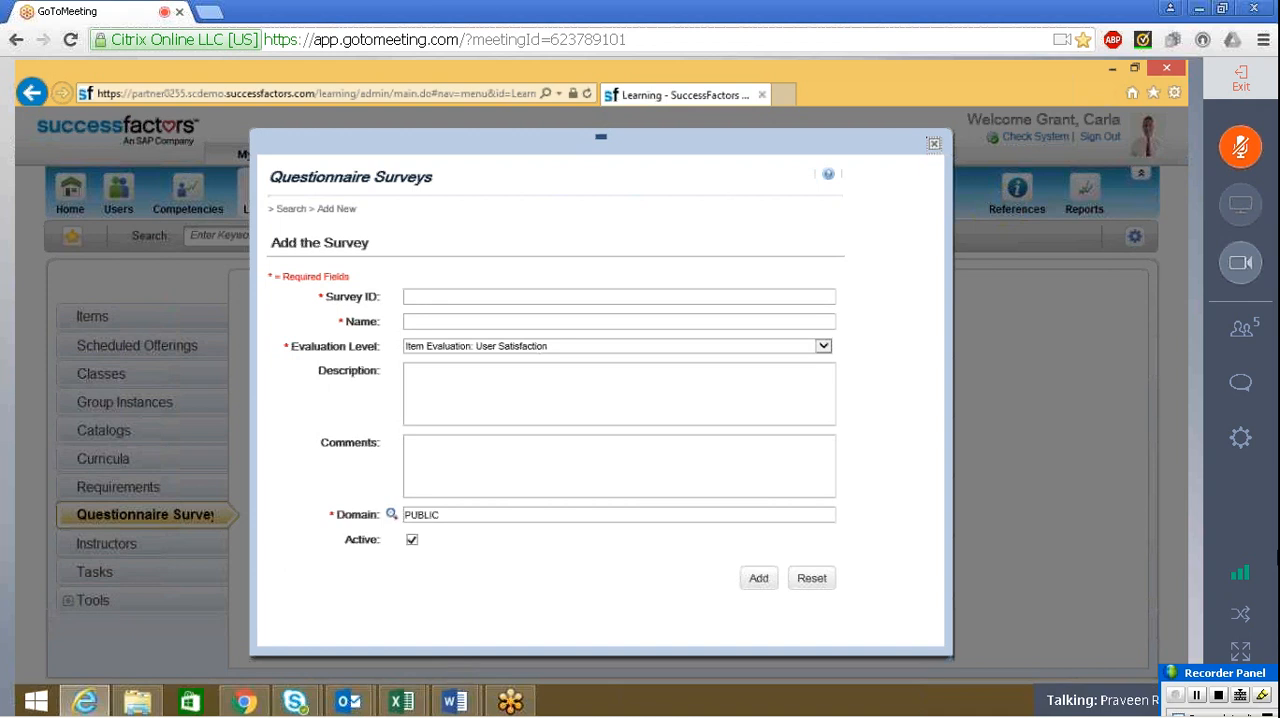
click(934, 148)
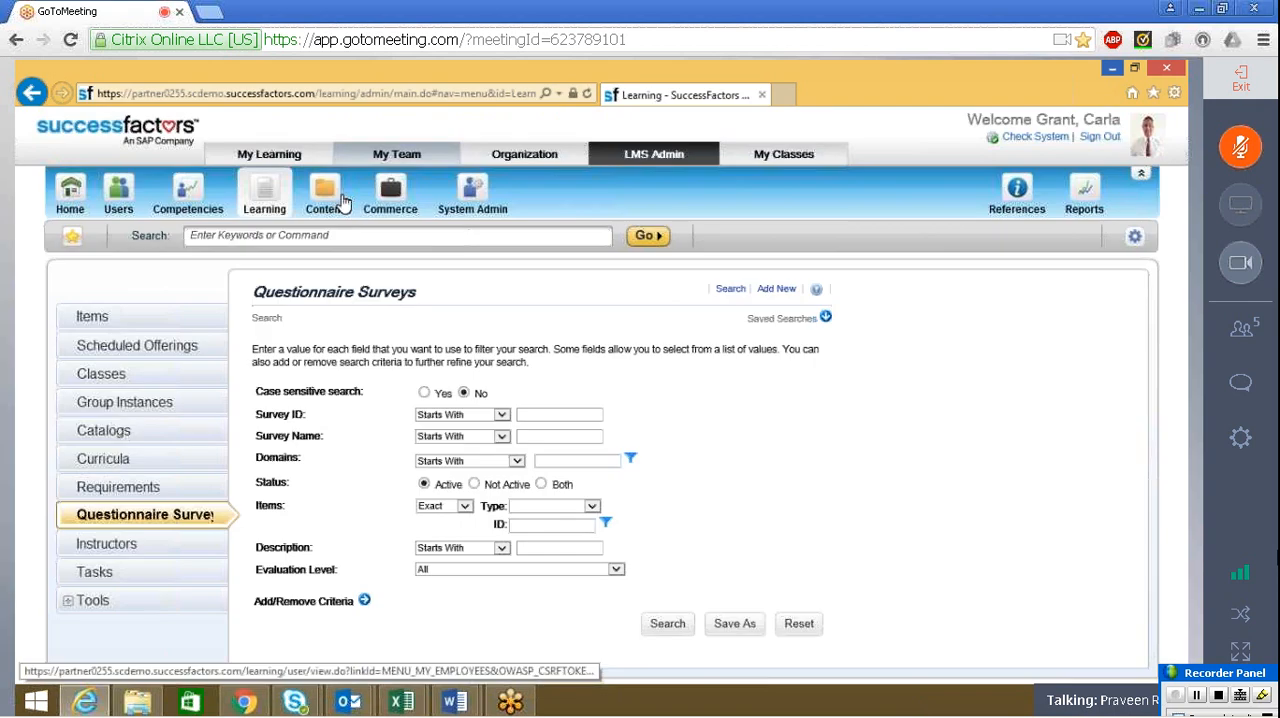
click(340, 200)
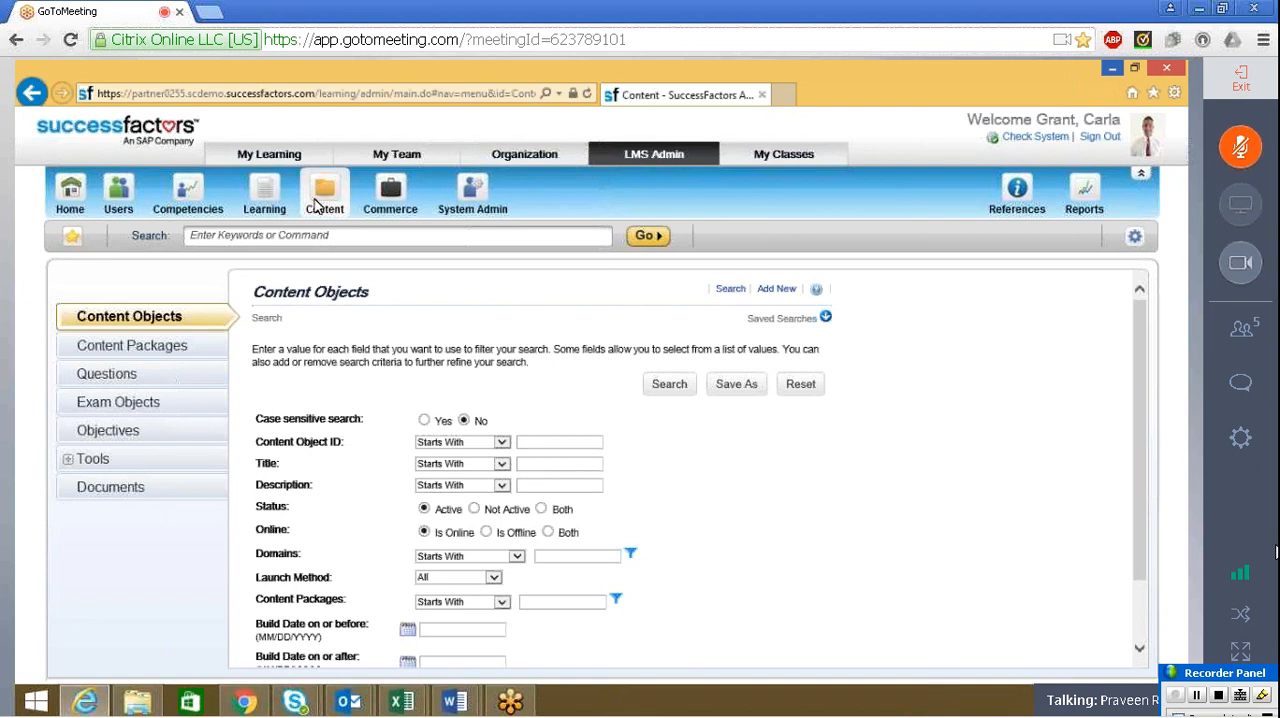
Reopen the meeting chat, begin a message with the attendee's name, and check the attendee list before returning to the chat
click(1240, 383)
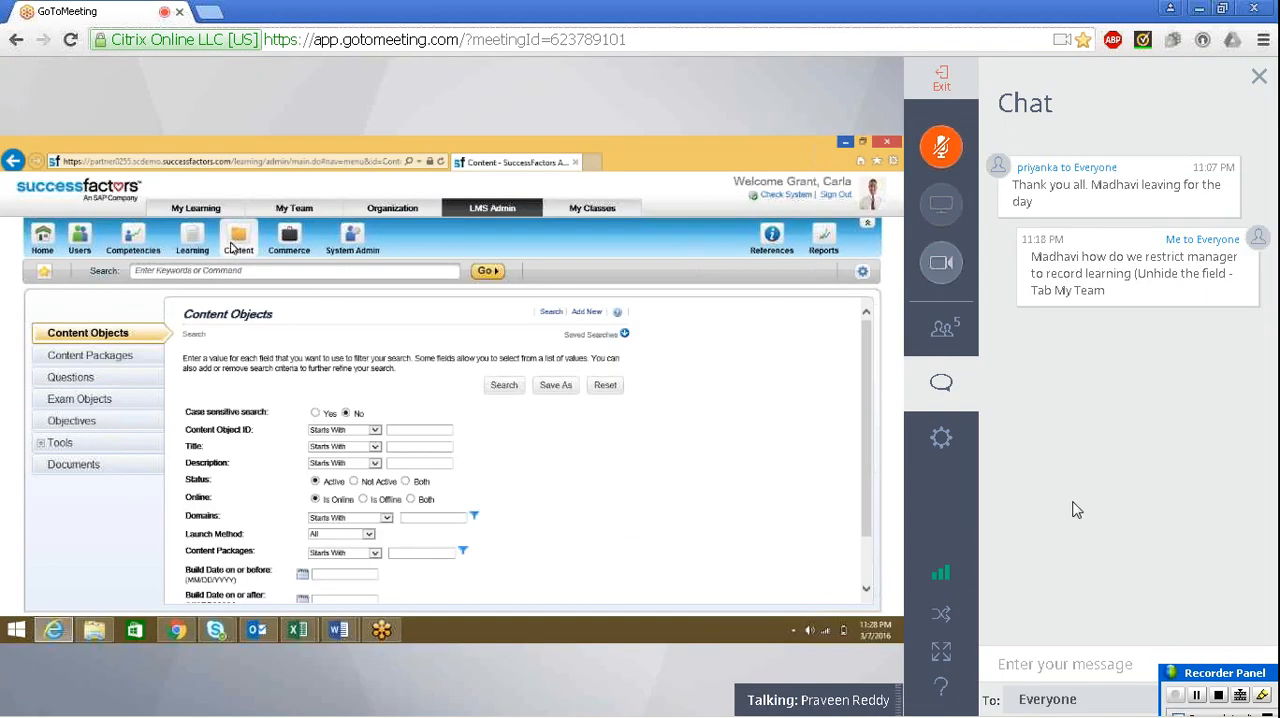
click(1086, 666)
text(manasa)
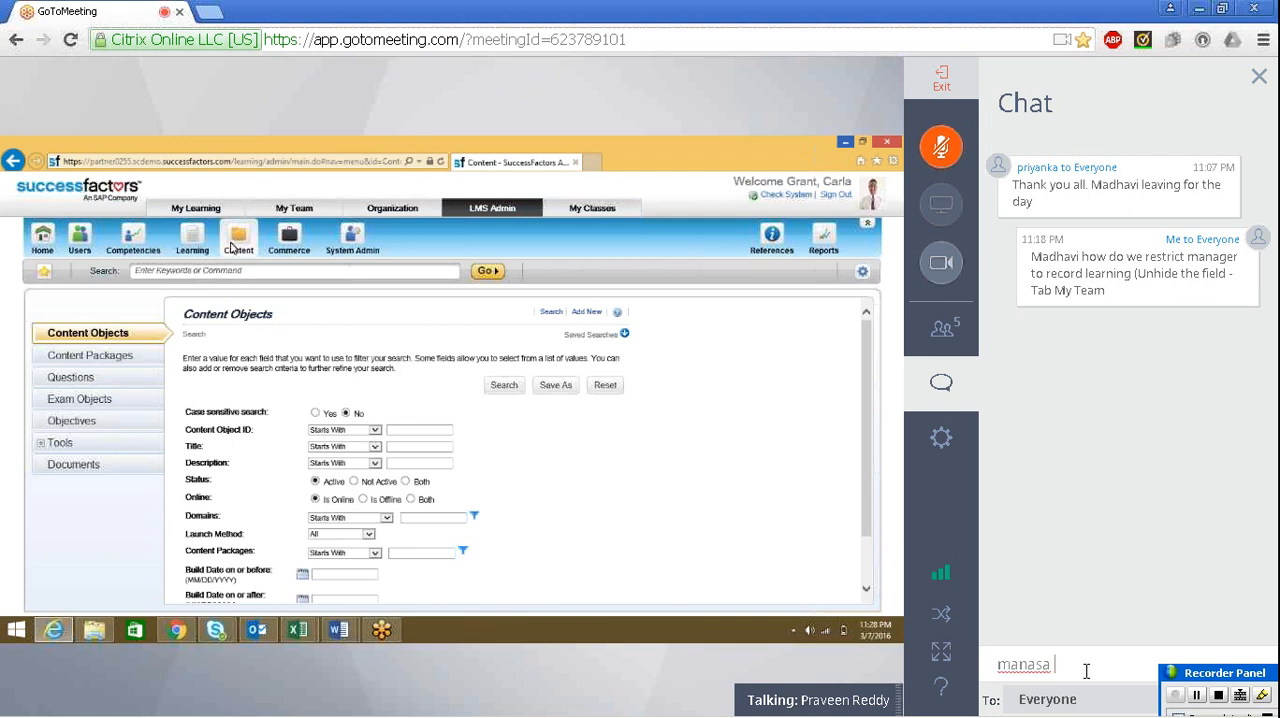
click(950, 336)
click(958, 392)
Complete the chat draft with "can you please pass on my message to" the presenter, adding the presenter's name and "(Previous Message)"
text(can youplease  pass o)
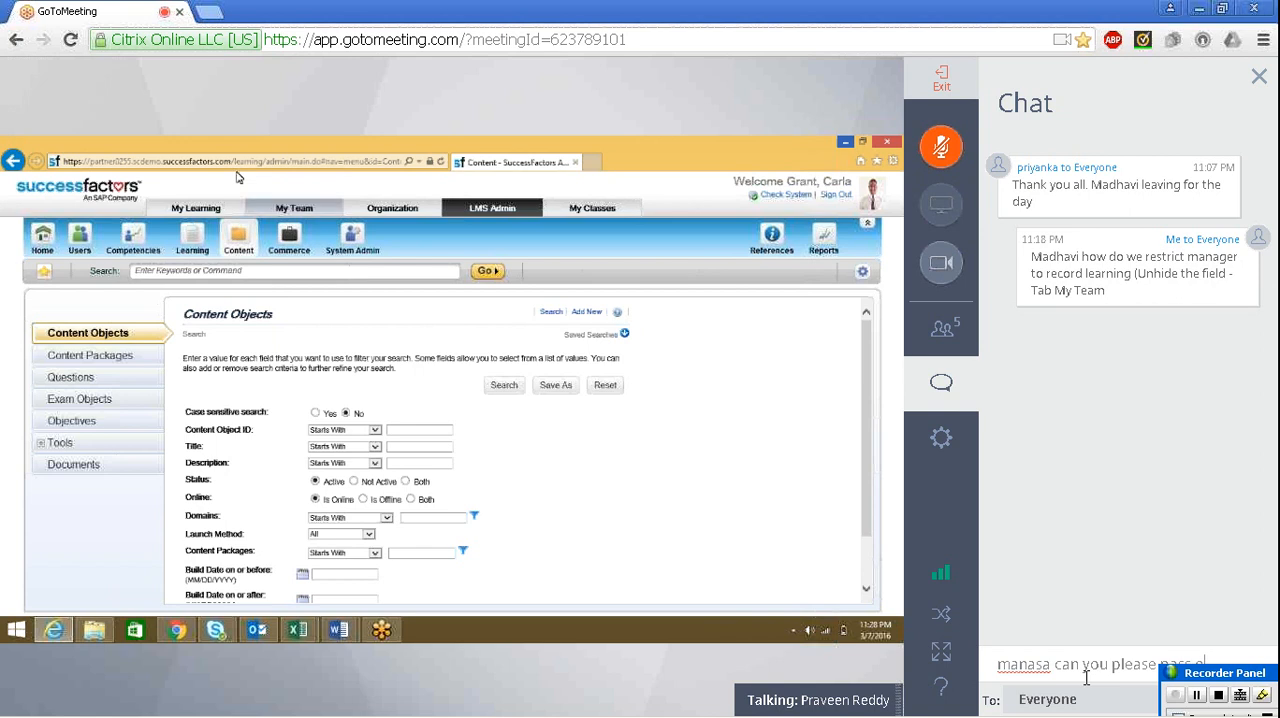
text(n my mes)
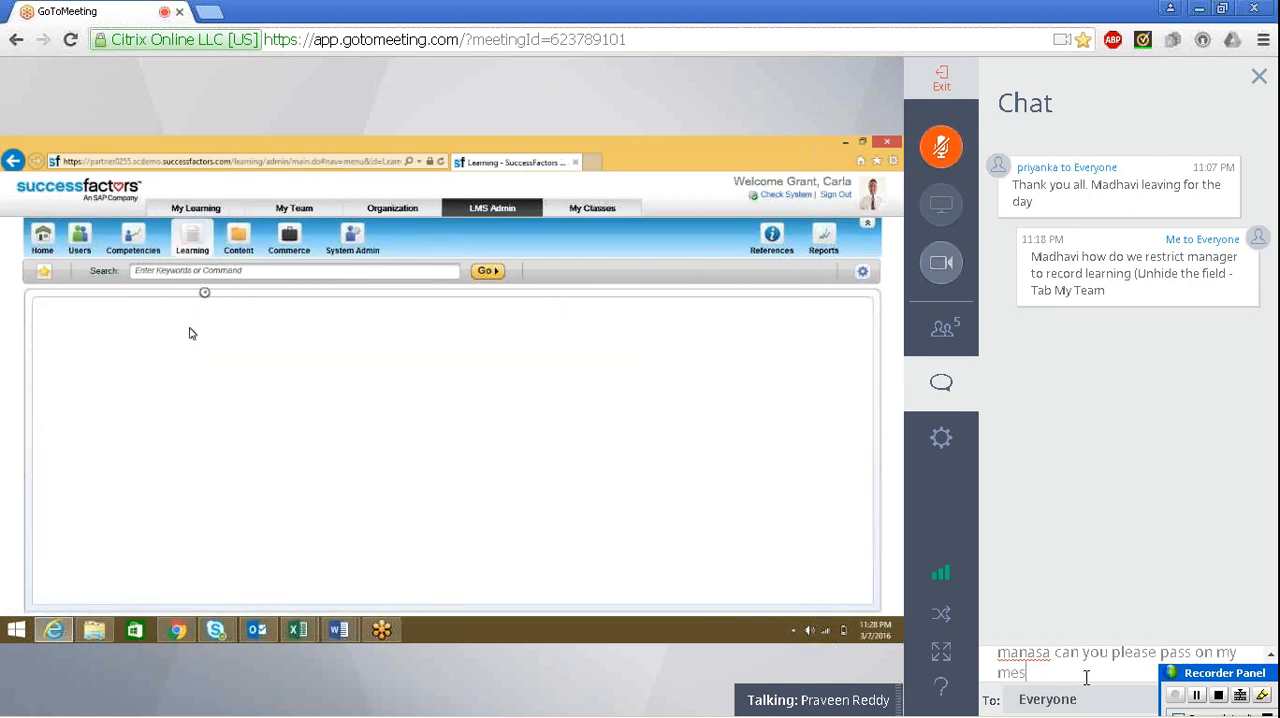
text(sage to mas)
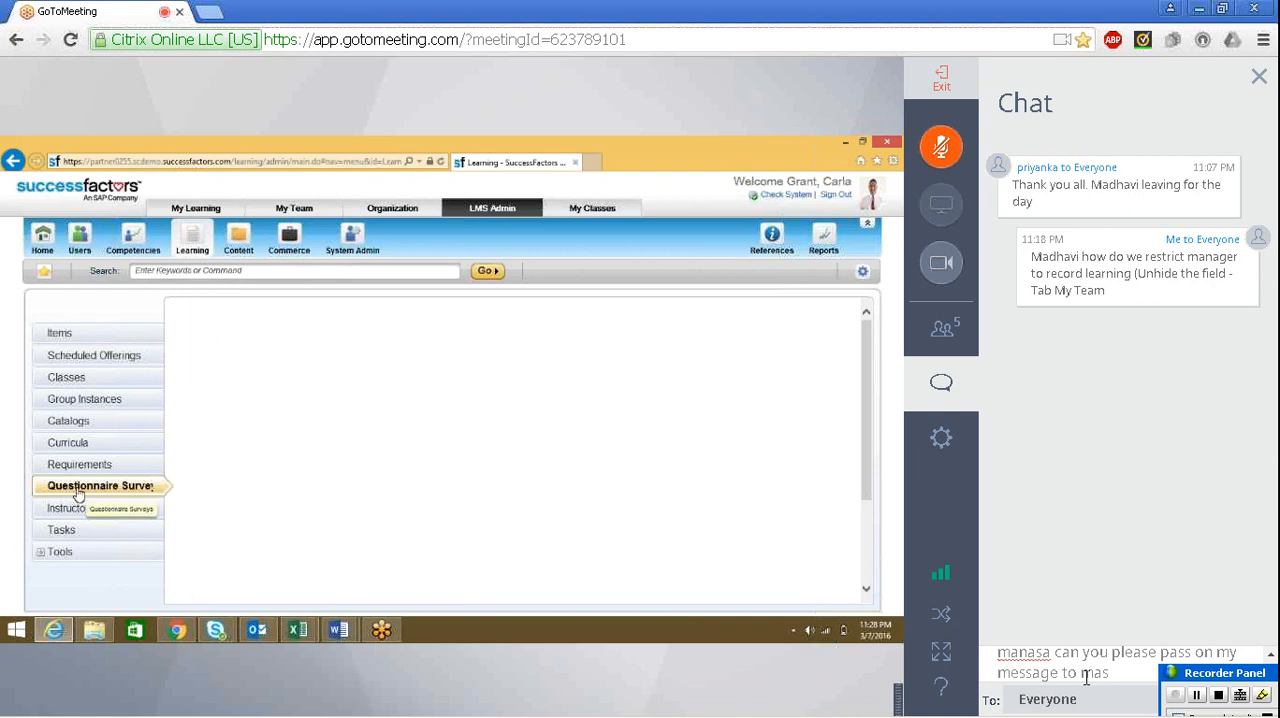
key(BackSpace)
text(dhave)
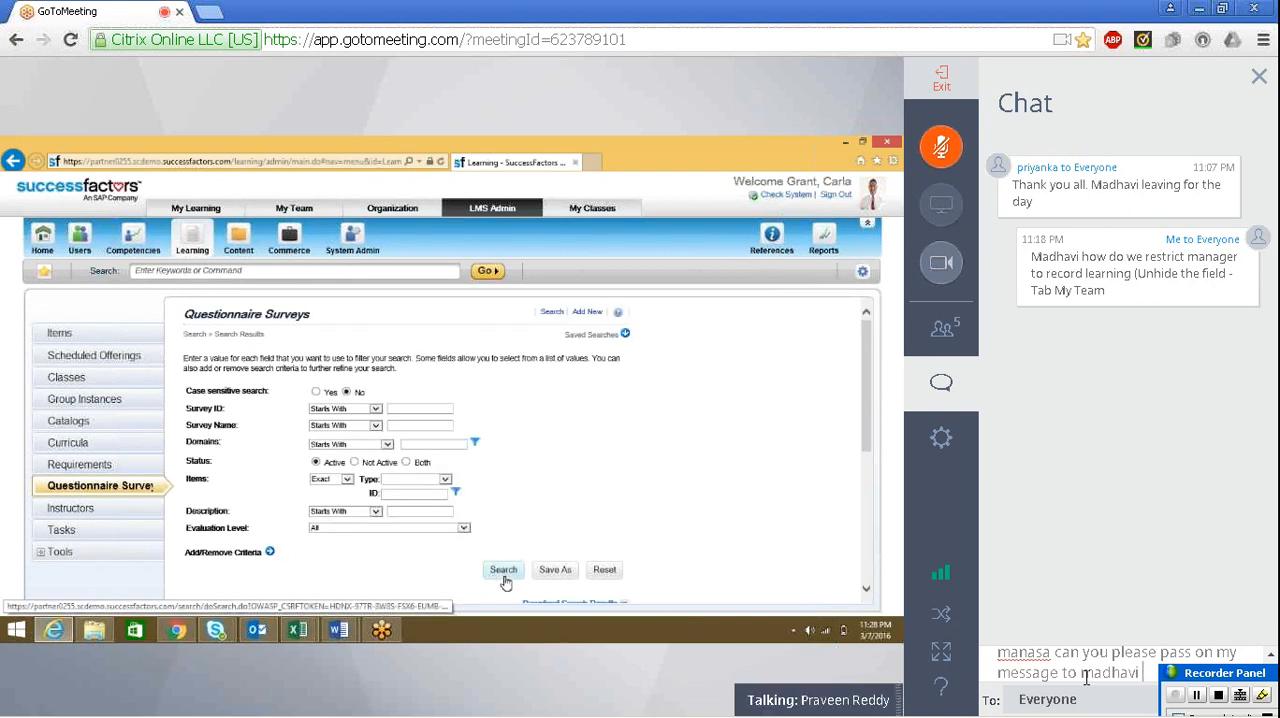
key(BackSpace)
text(i ()
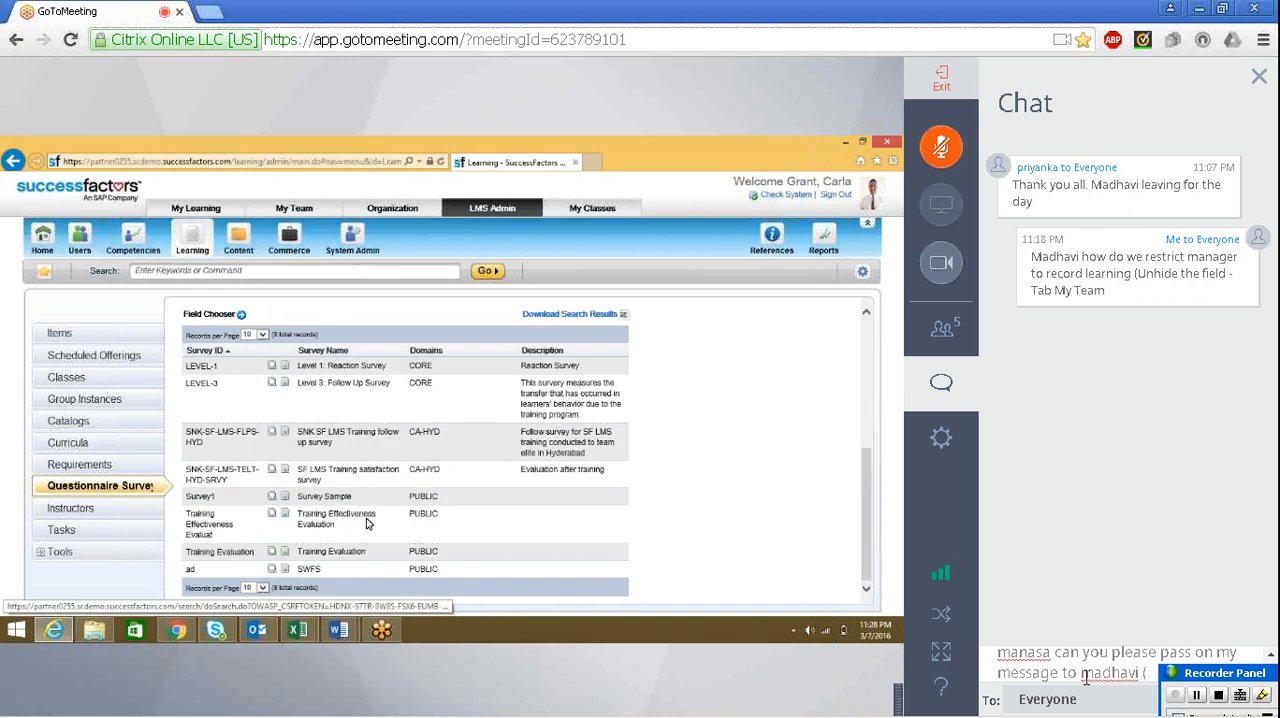
text(P)
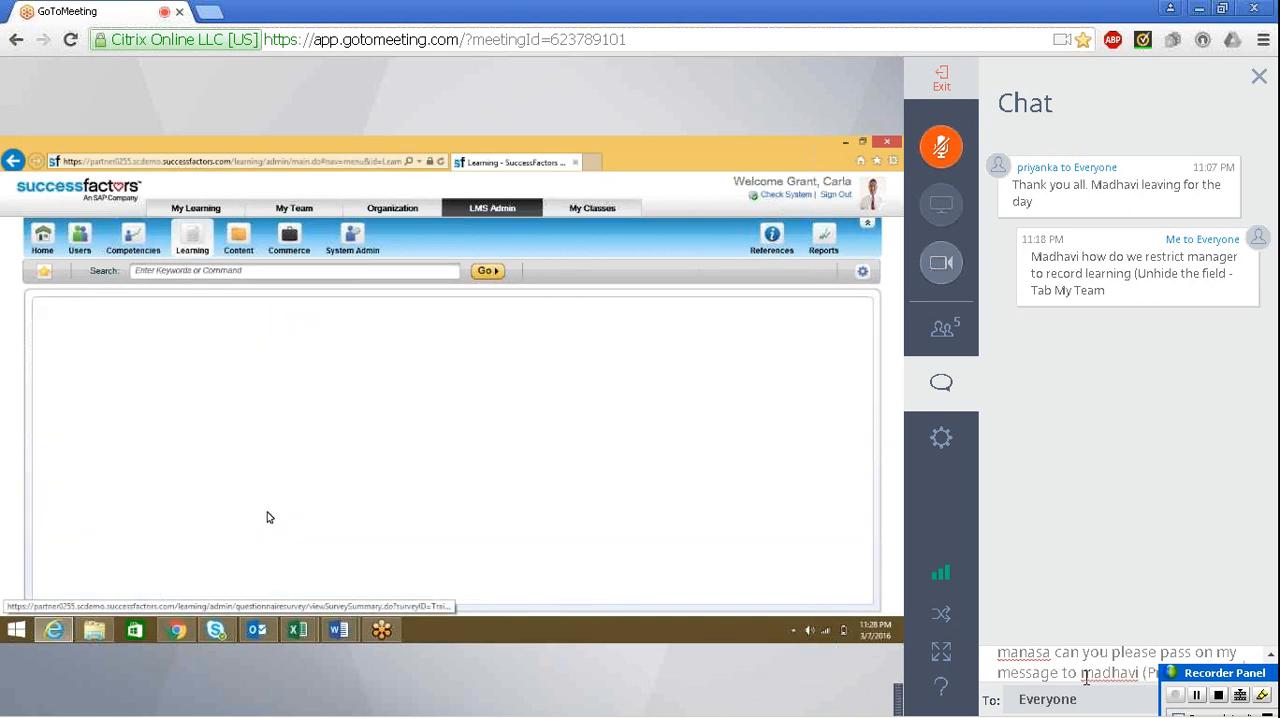
text(revious Message_)
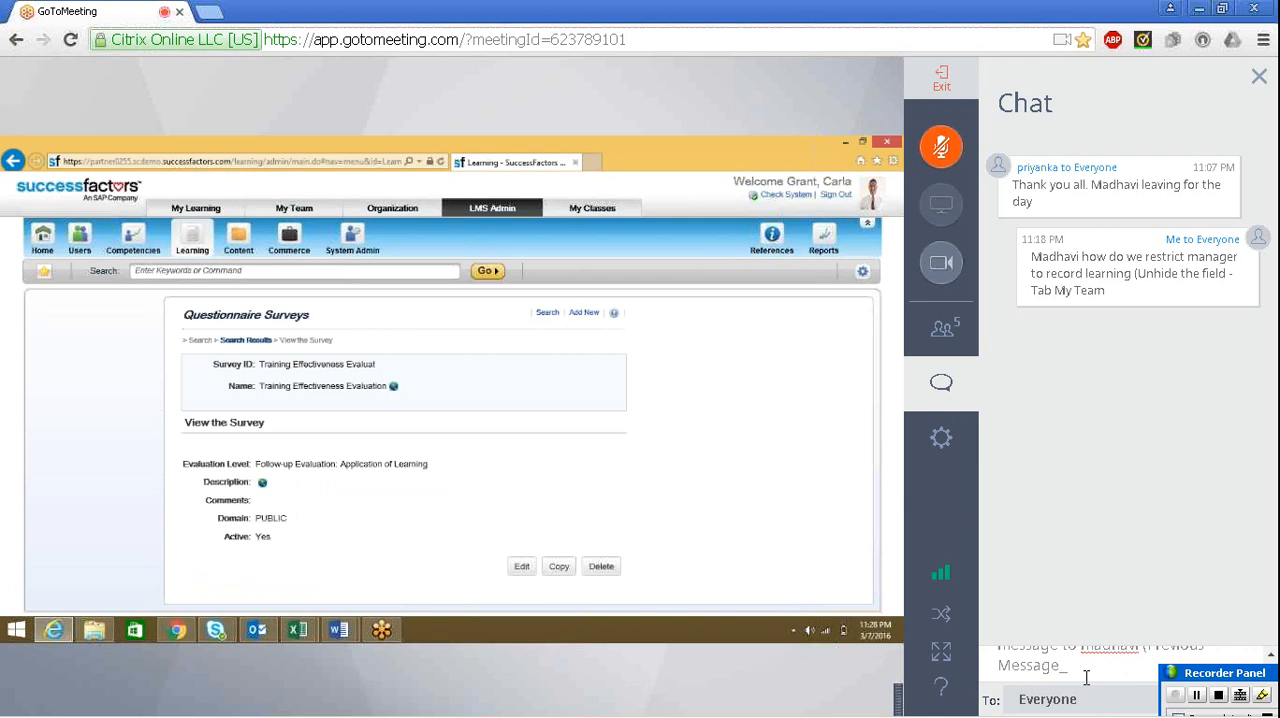
key(BackSpace)
text())
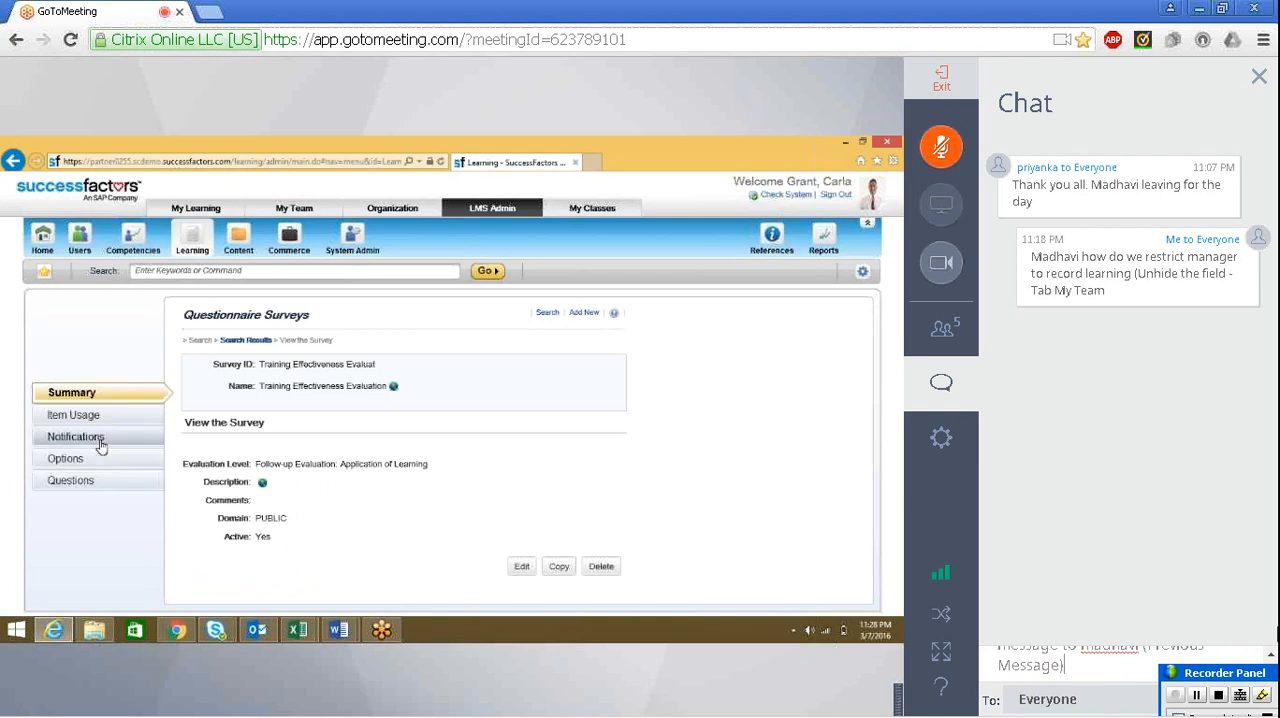
Review the drafted request to pass on the previous message, address it privately to the named attendee, and send it
drag(1216, 647, 1215, 586)
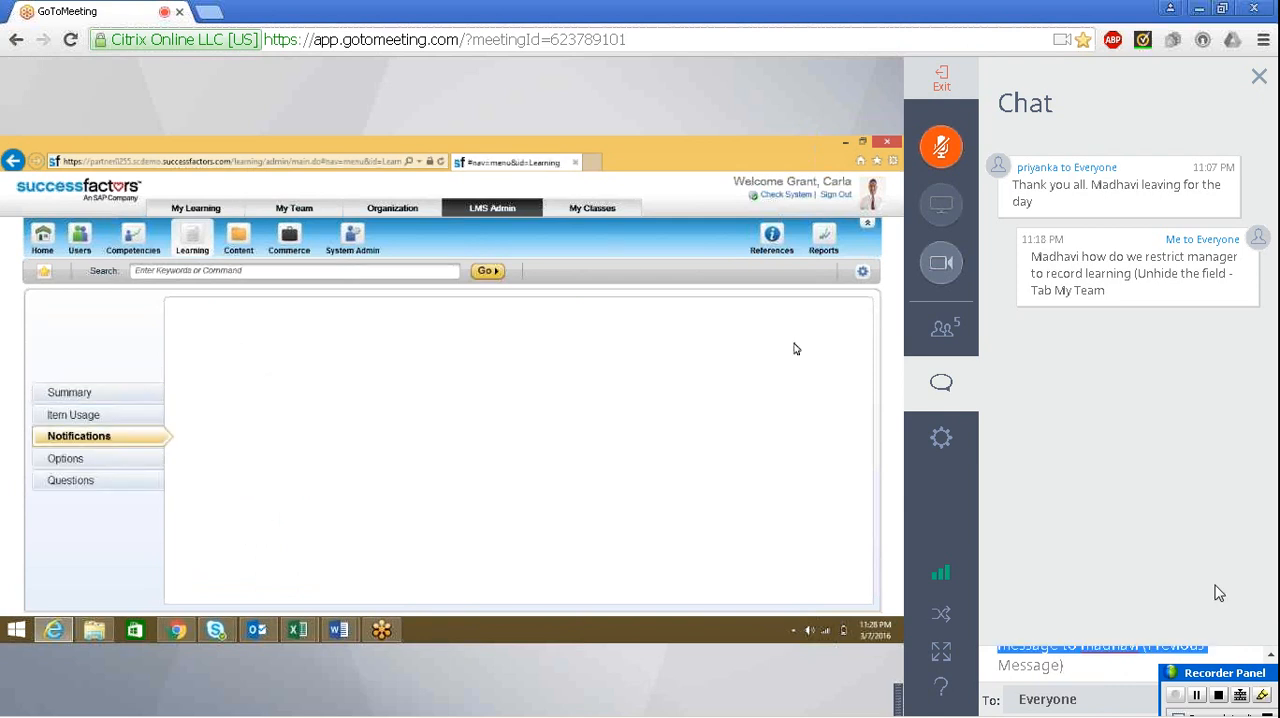
click(1271, 657)
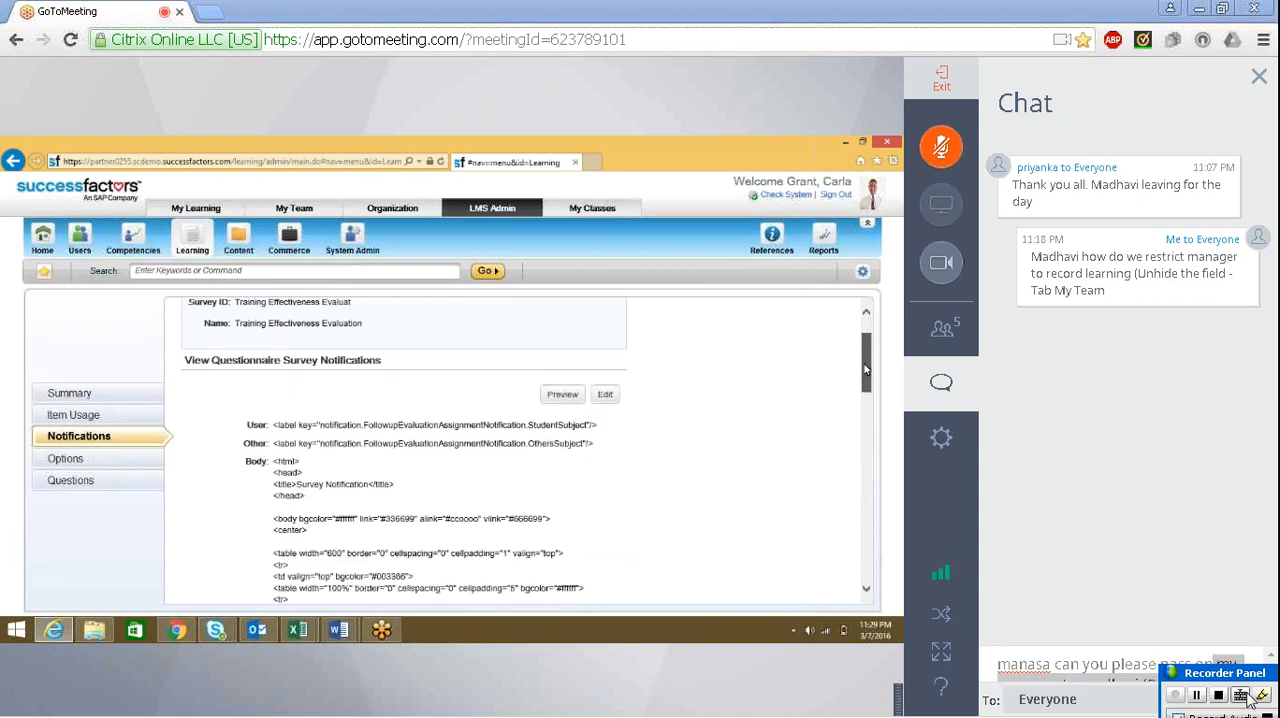
click(1271, 680)
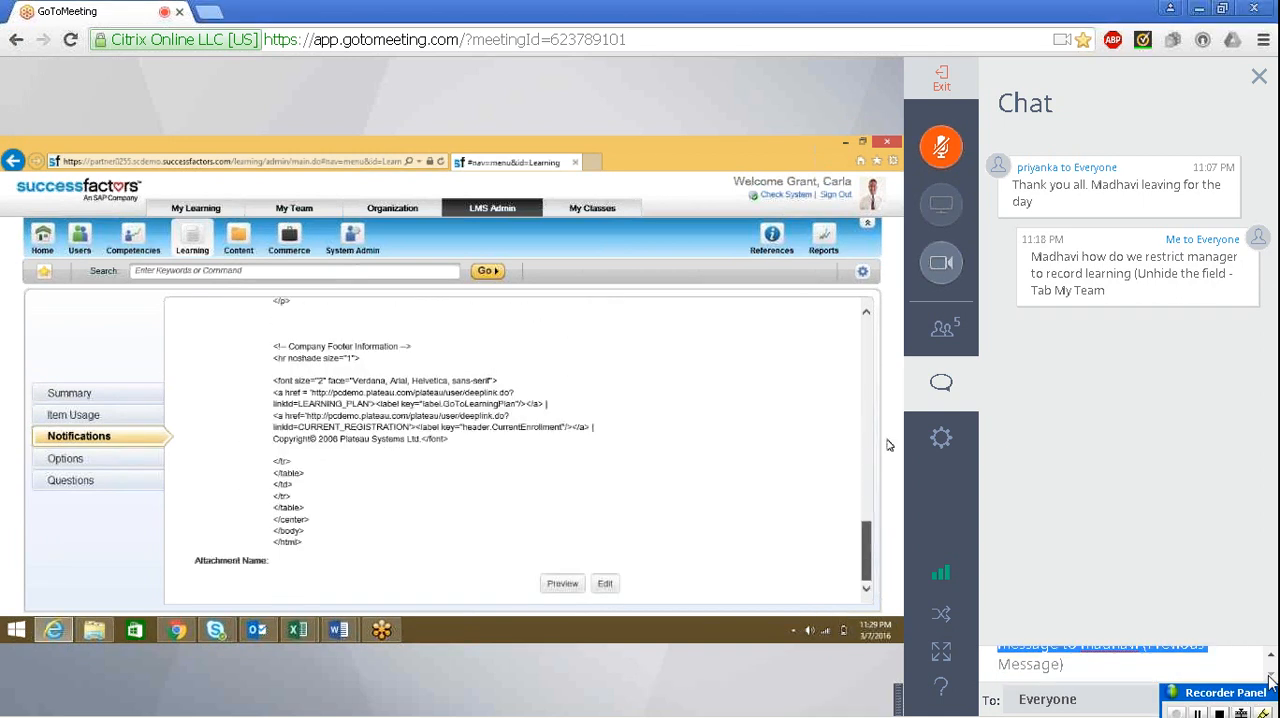
click(1212, 673)
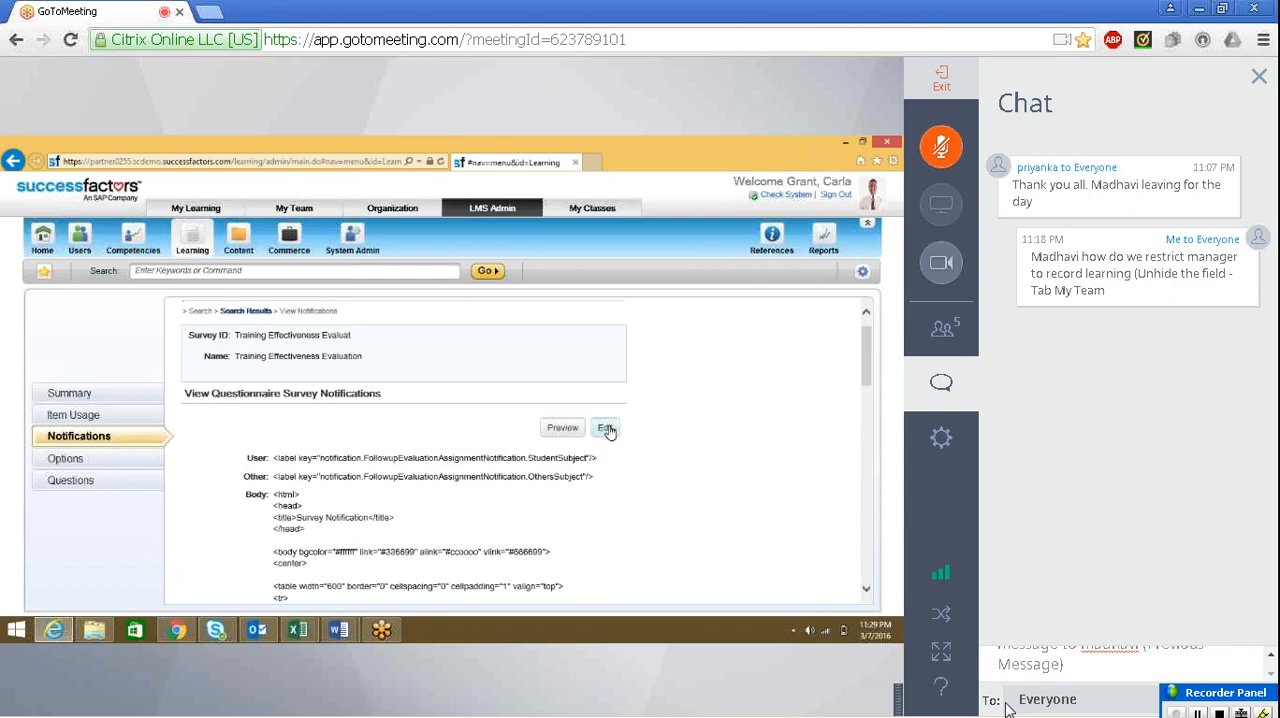
click(1040, 699)
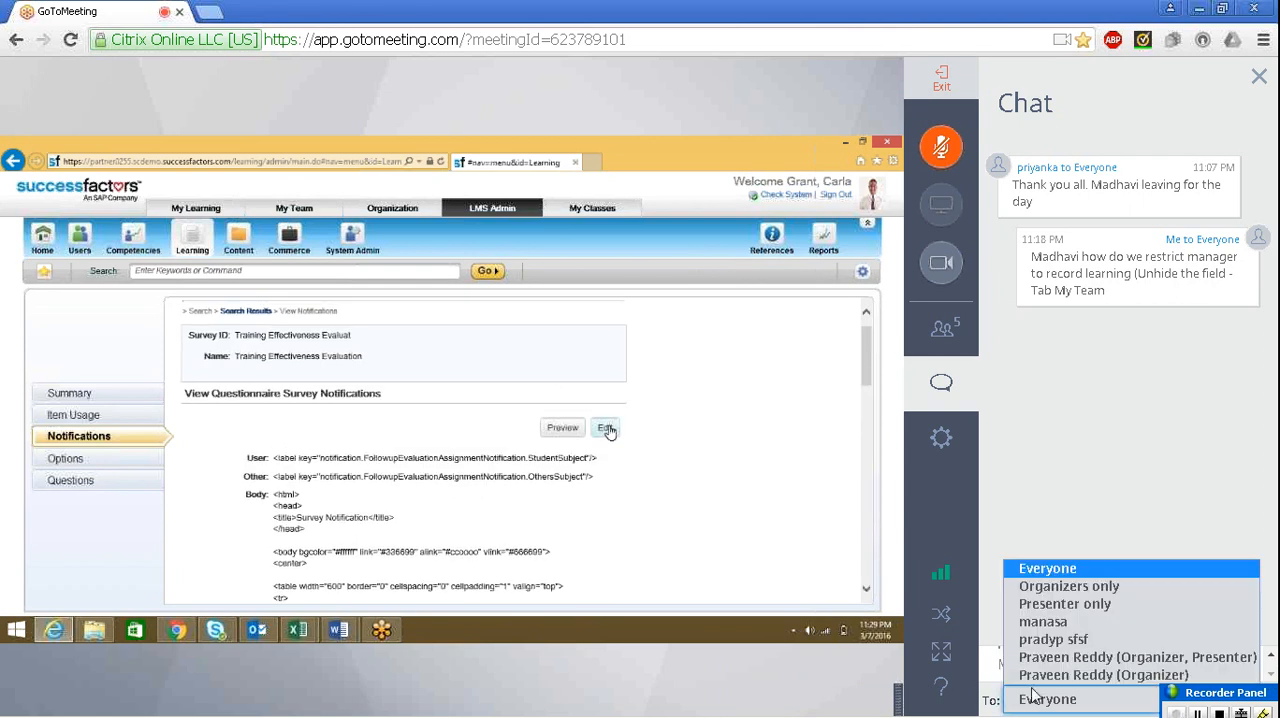
click(1070, 622)
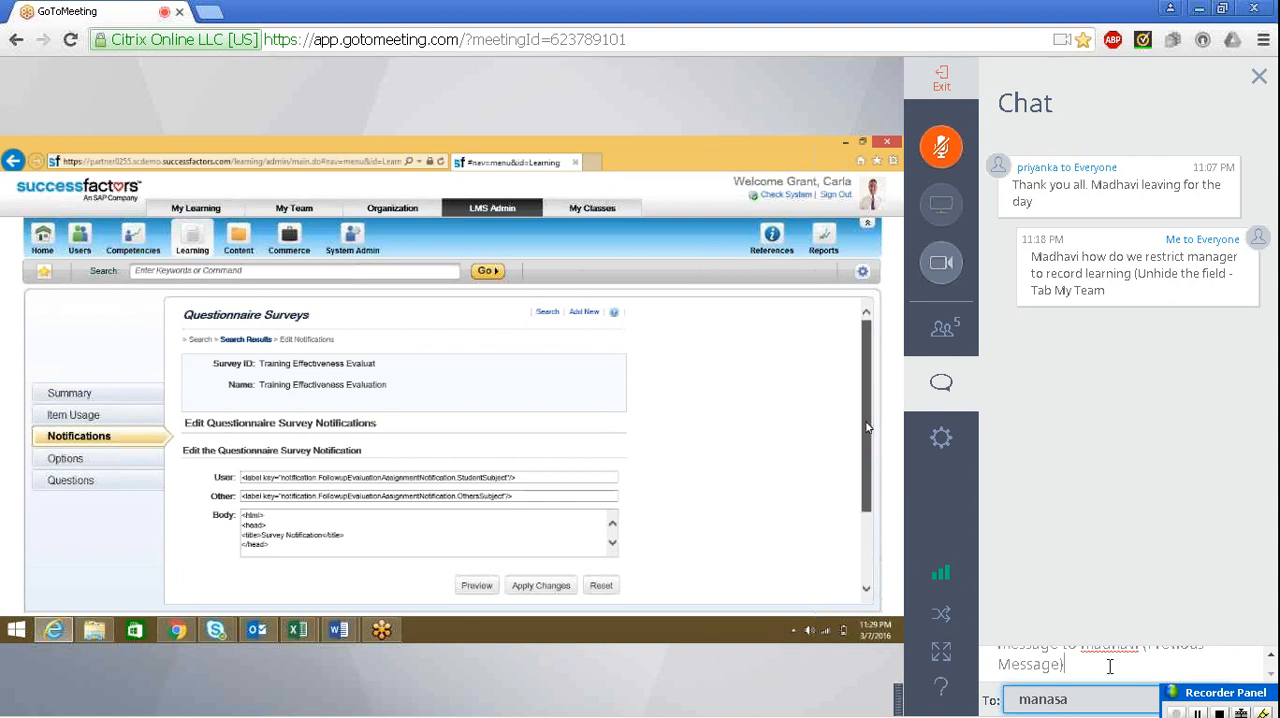
key(Return)
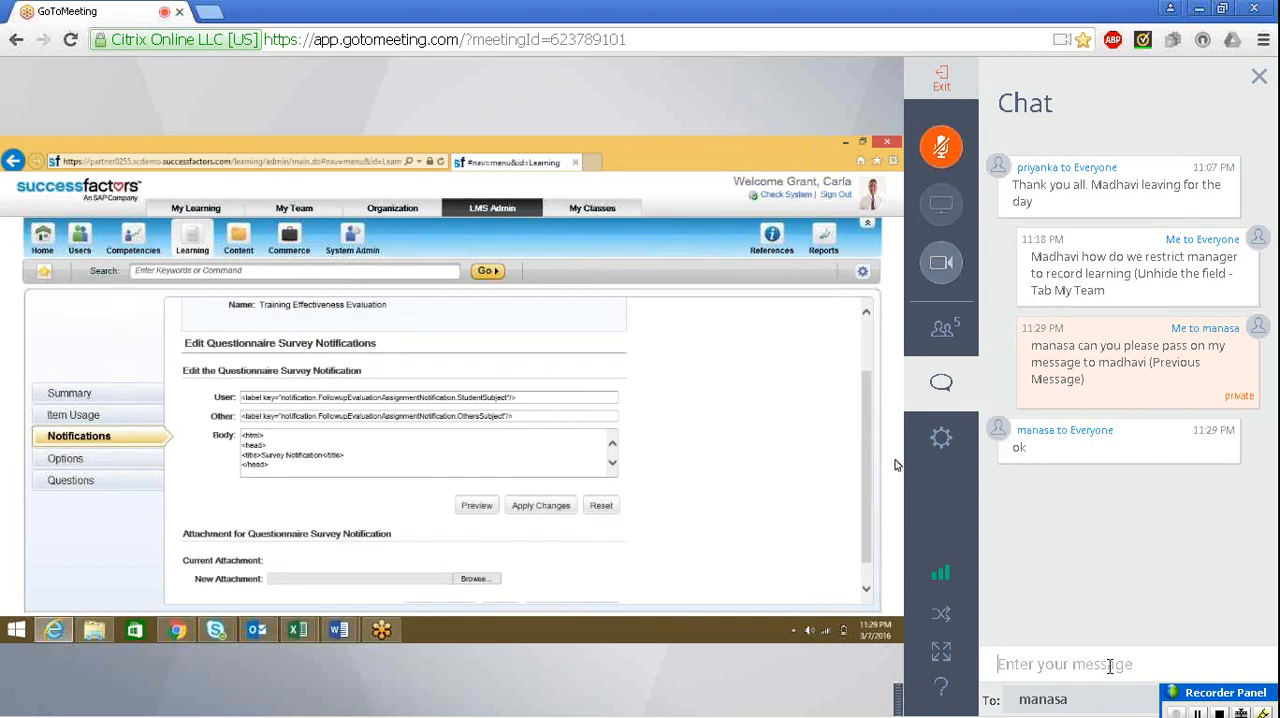
Draft a follow-up private message to the same attendee reading "manager will not have access for recording (Tab My Team)"
text(man)
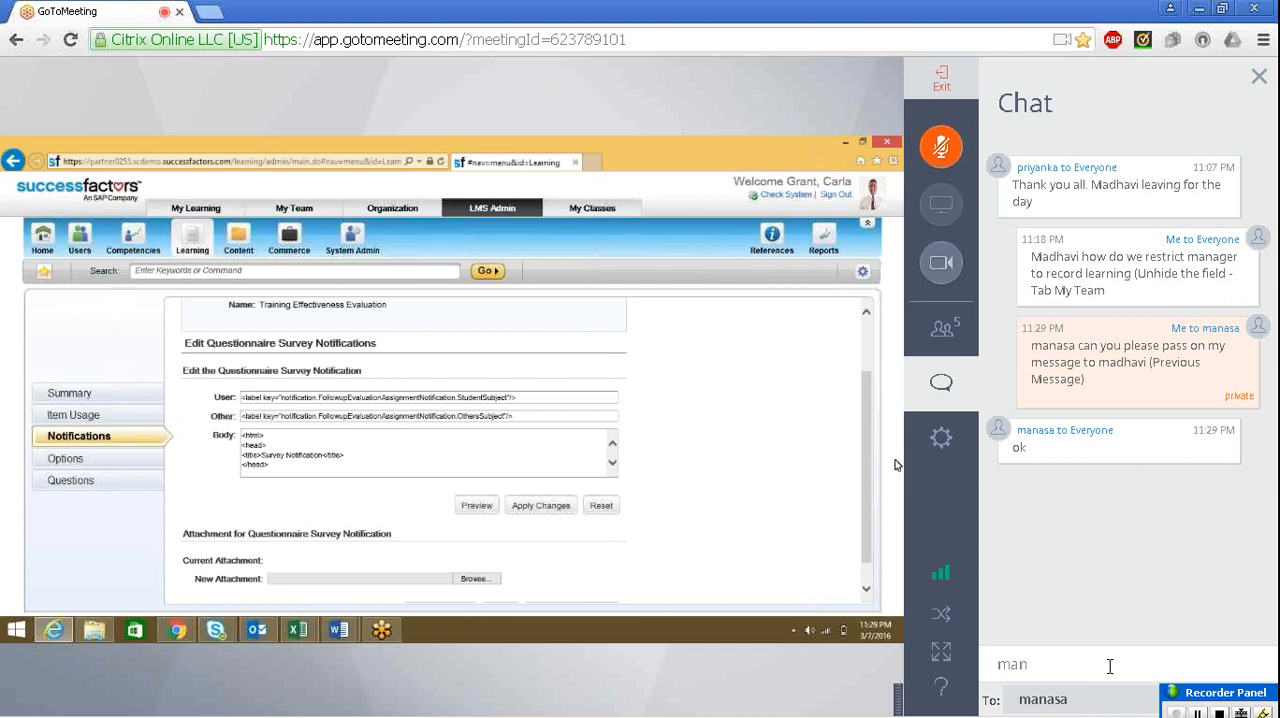
text(ag)
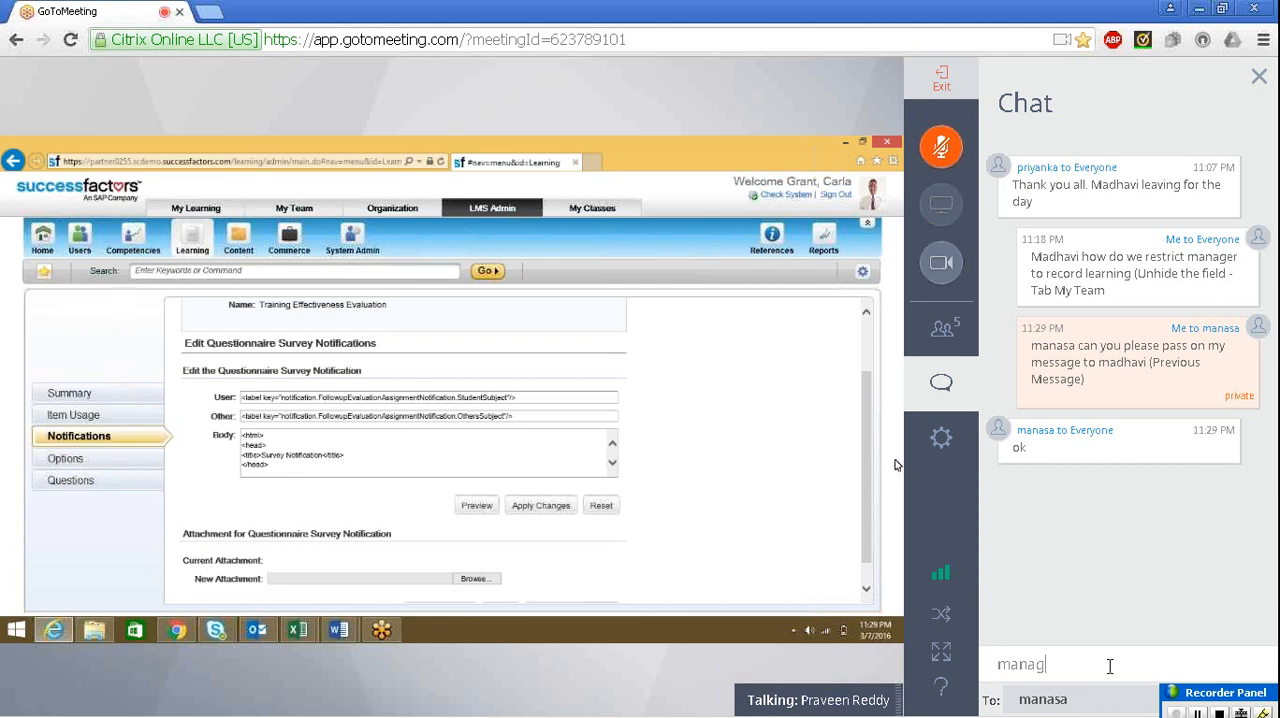
text(er will not have access)
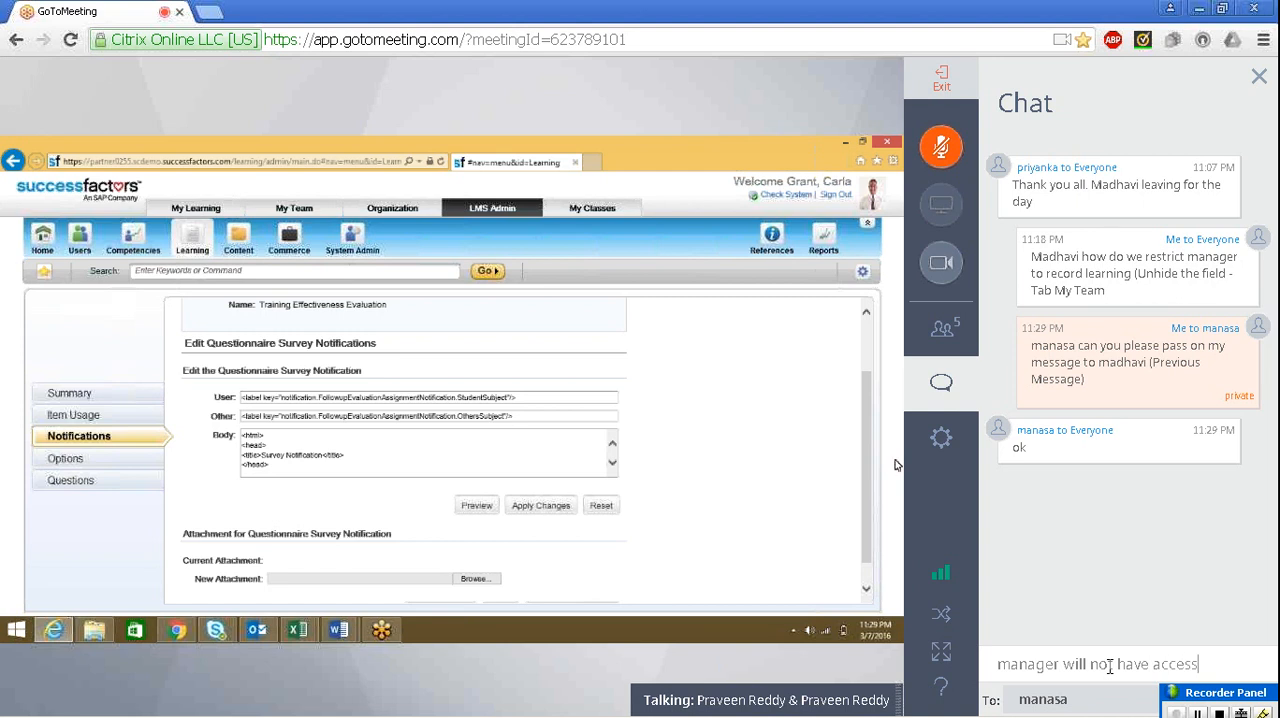
text( for recording )
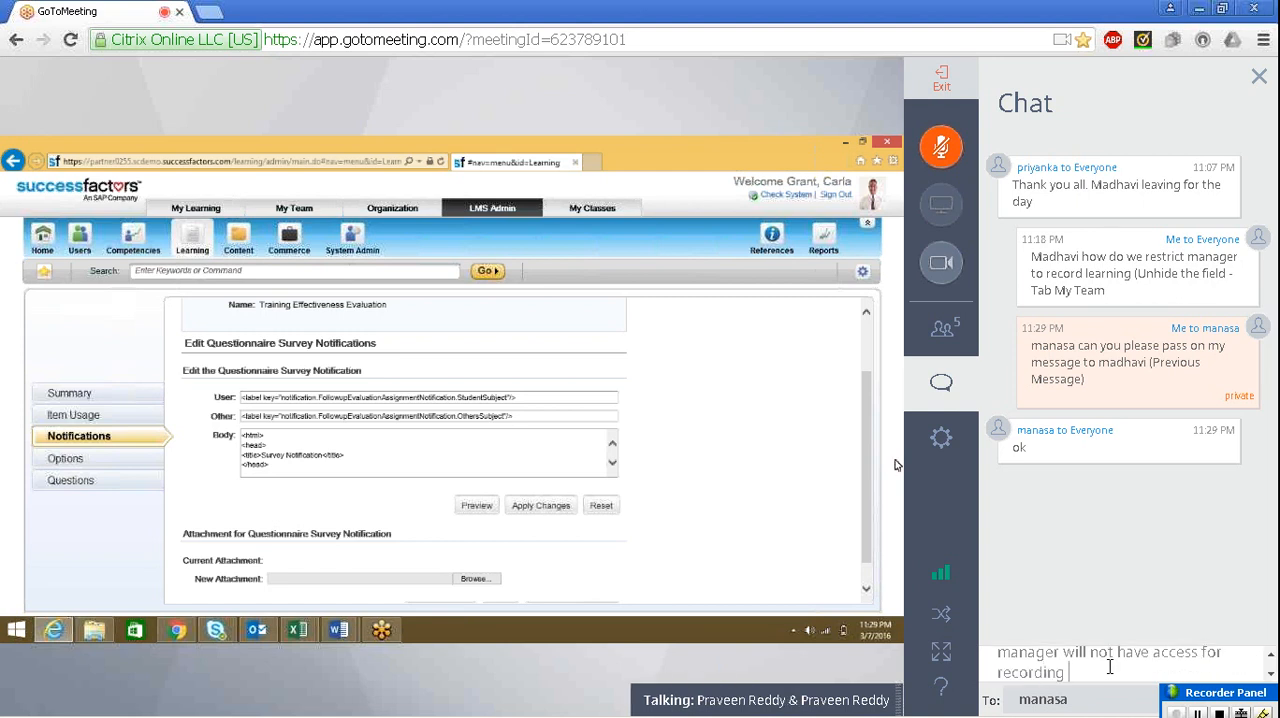
text((Tab )
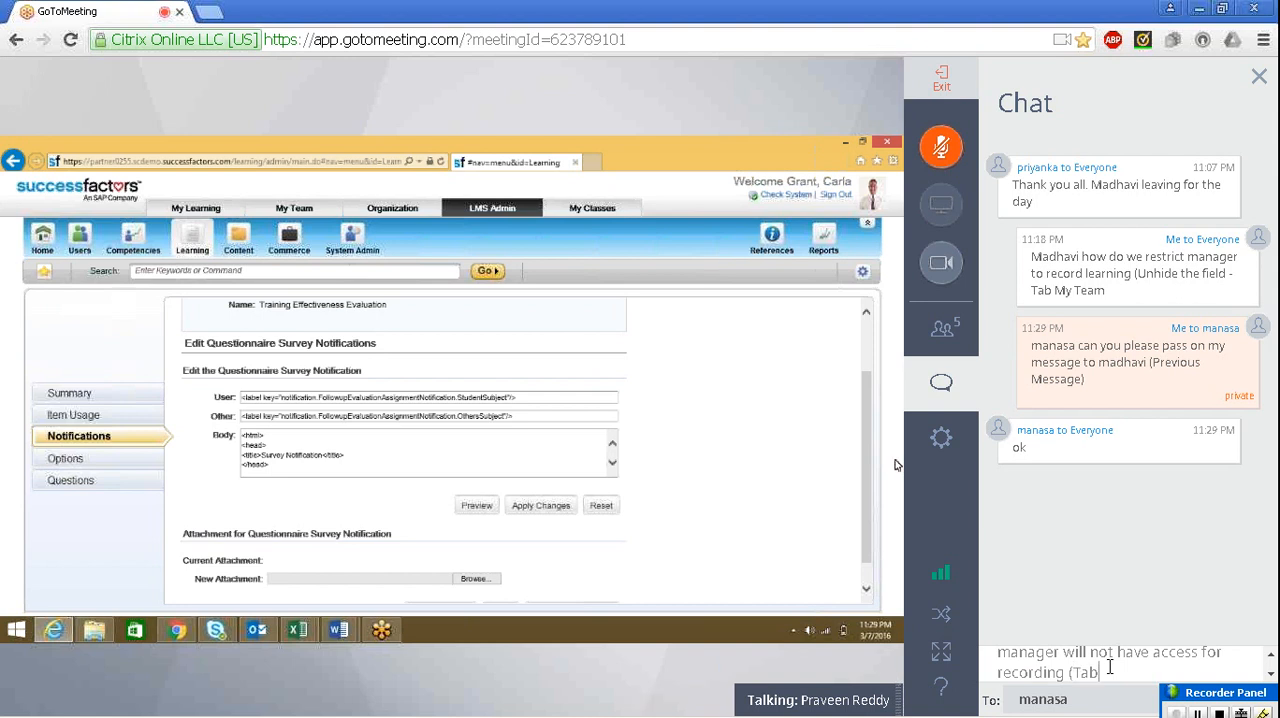
text(My Team) o)
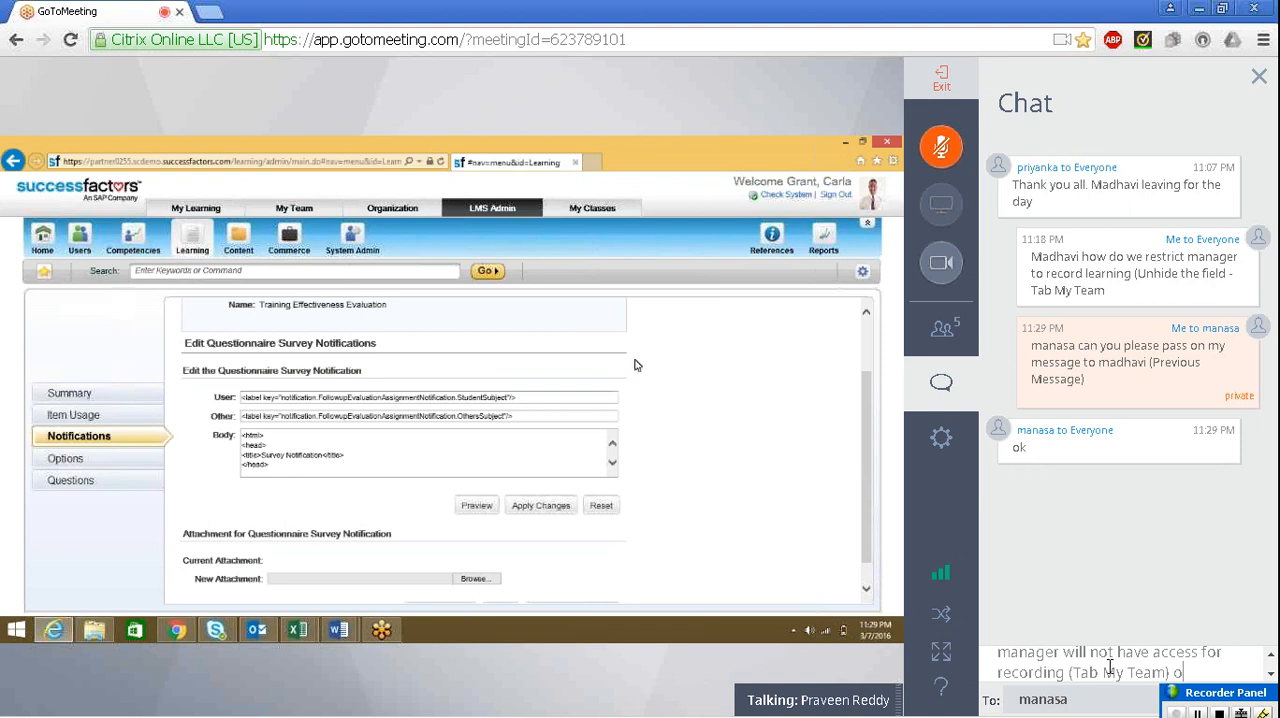
Finish the message with "ony LMS Admin willl have access for recording learning", send it, and close the meeting chat
text(ny)
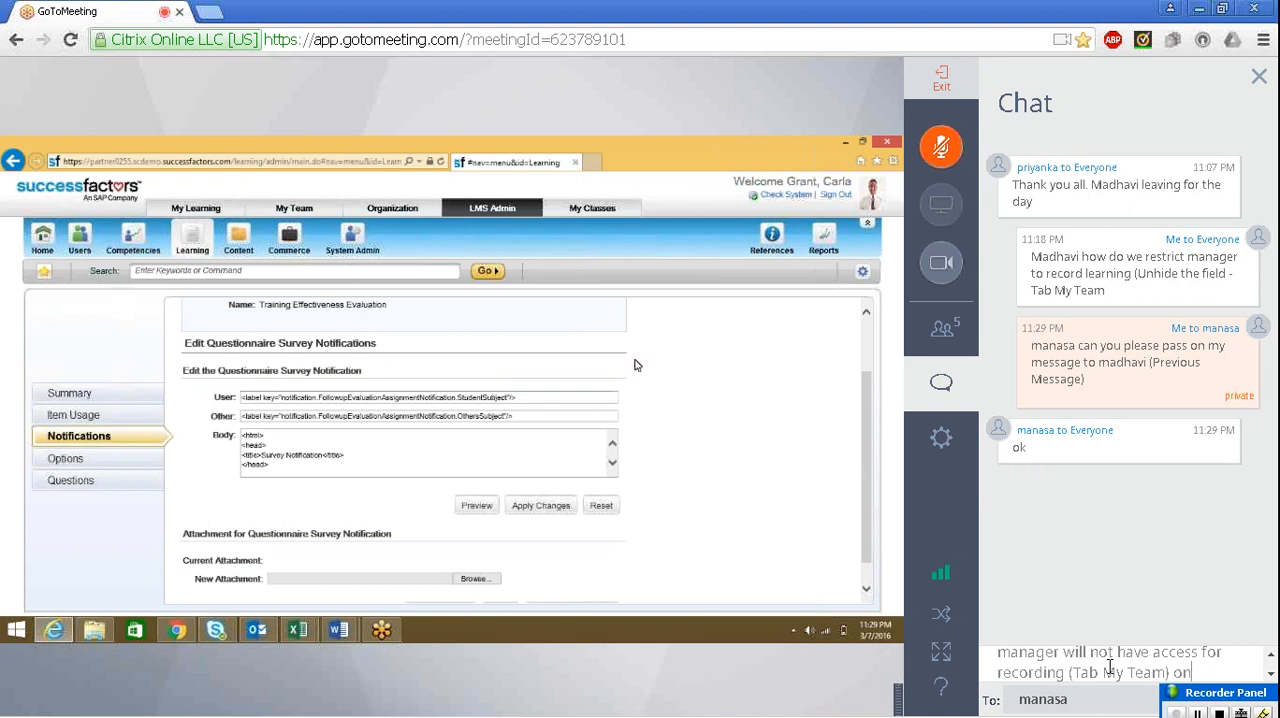
text( LMS Admi)
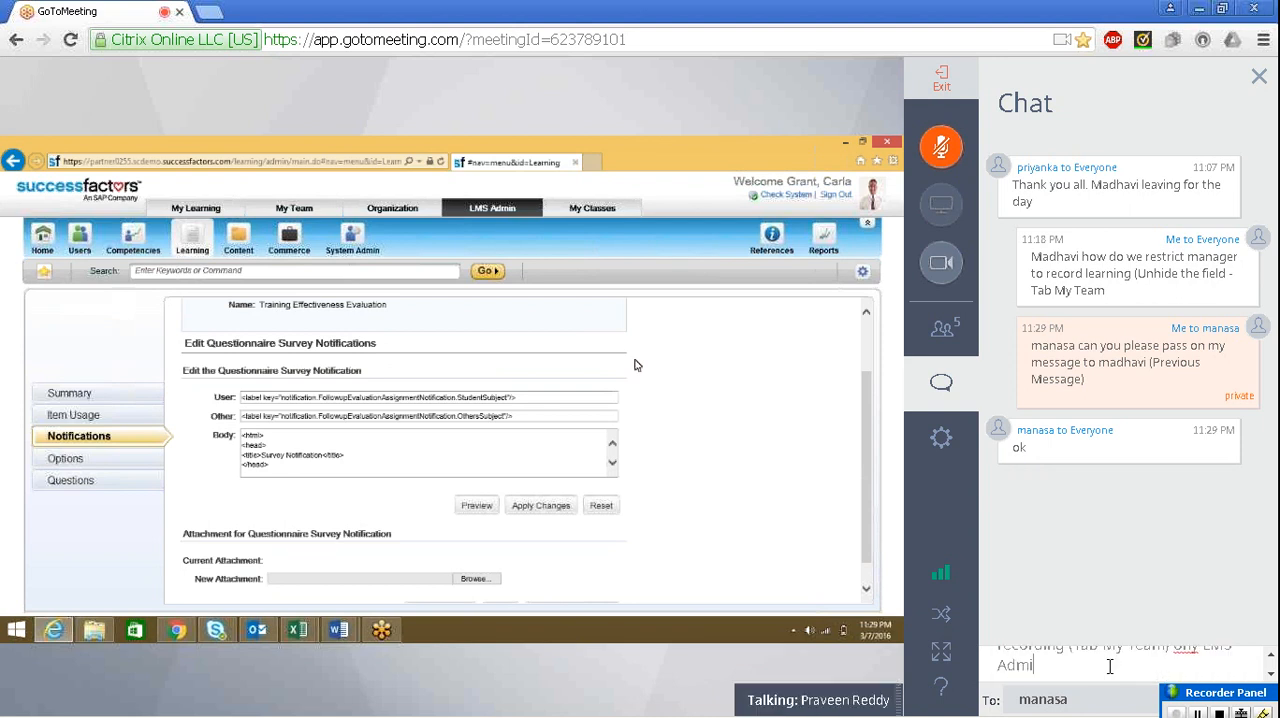
text(n willl have acces)
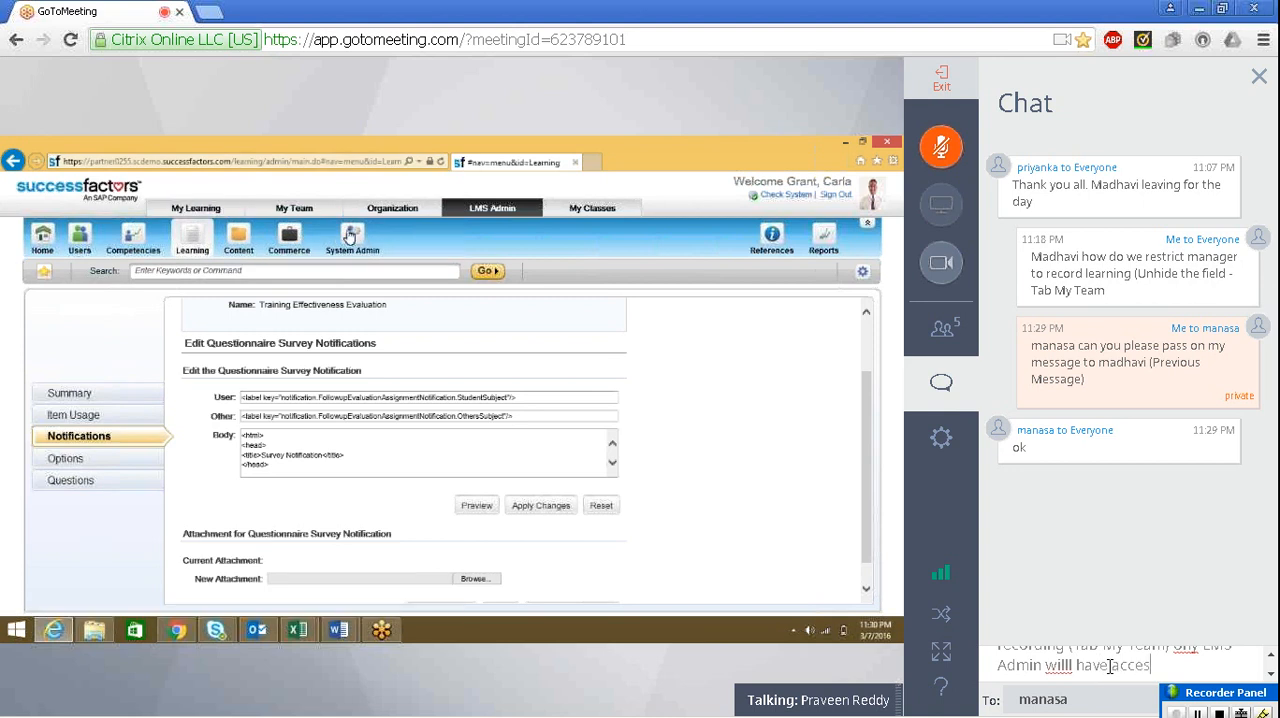
text(s for recording learn)
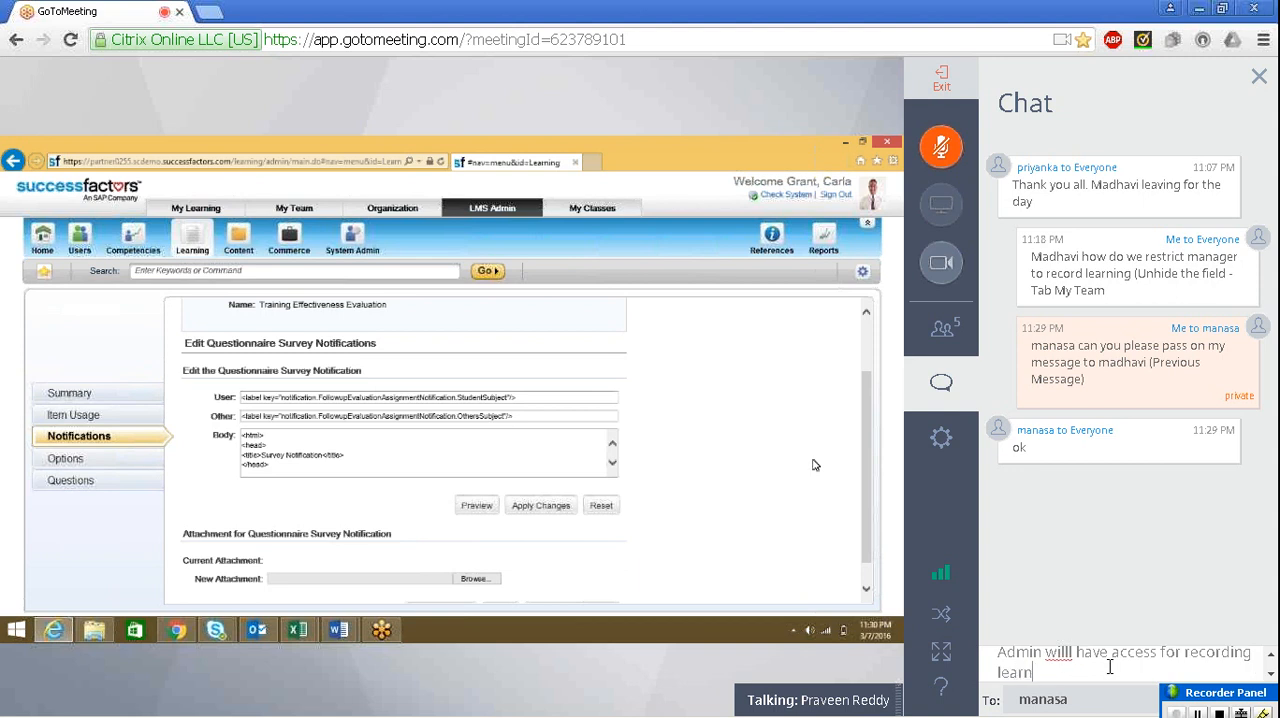
text(ing)
key(Return)
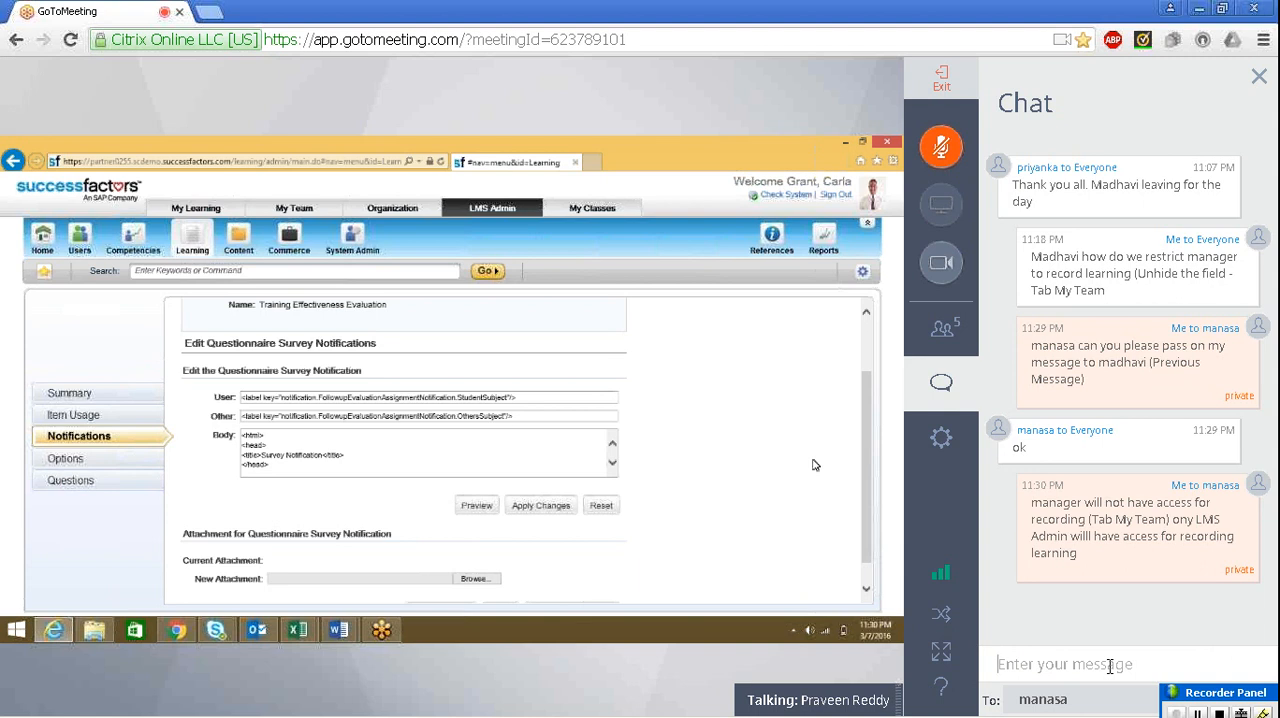
click(954, 397)
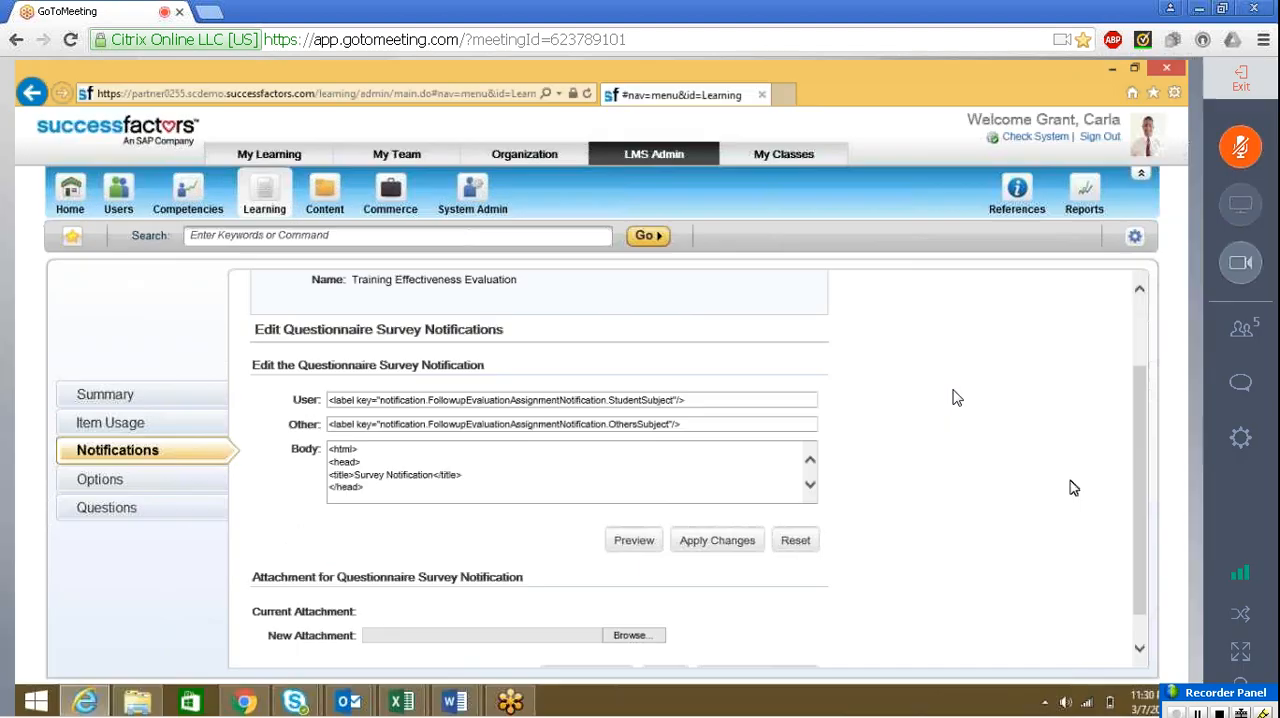
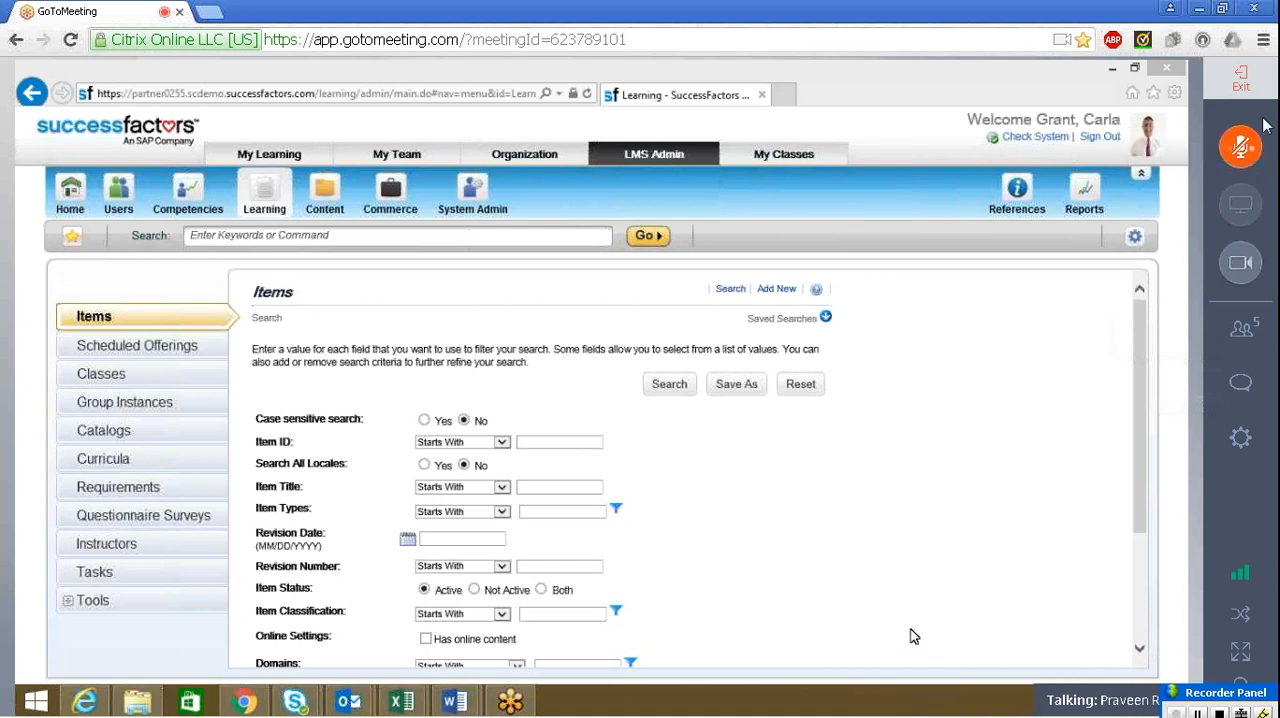
Unmute the meeting microphone to speak to the attendees, and mute it again
click(1258, 152)
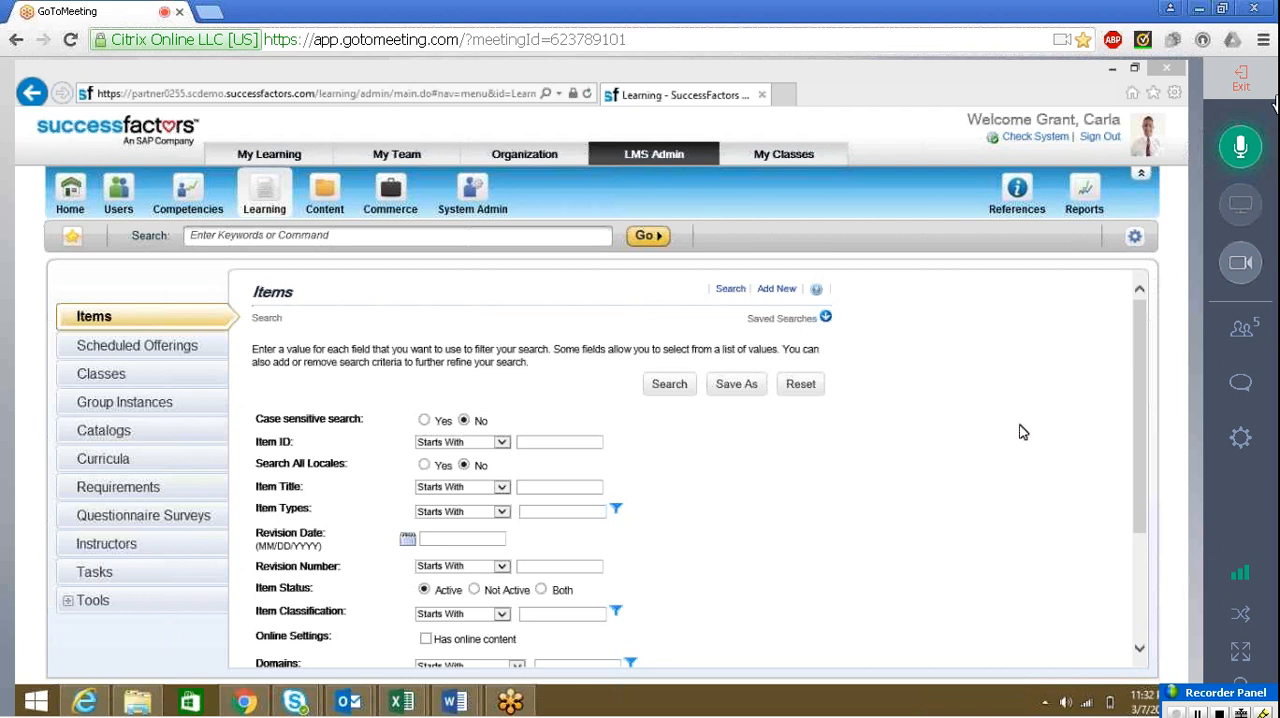
click(1253, 163)
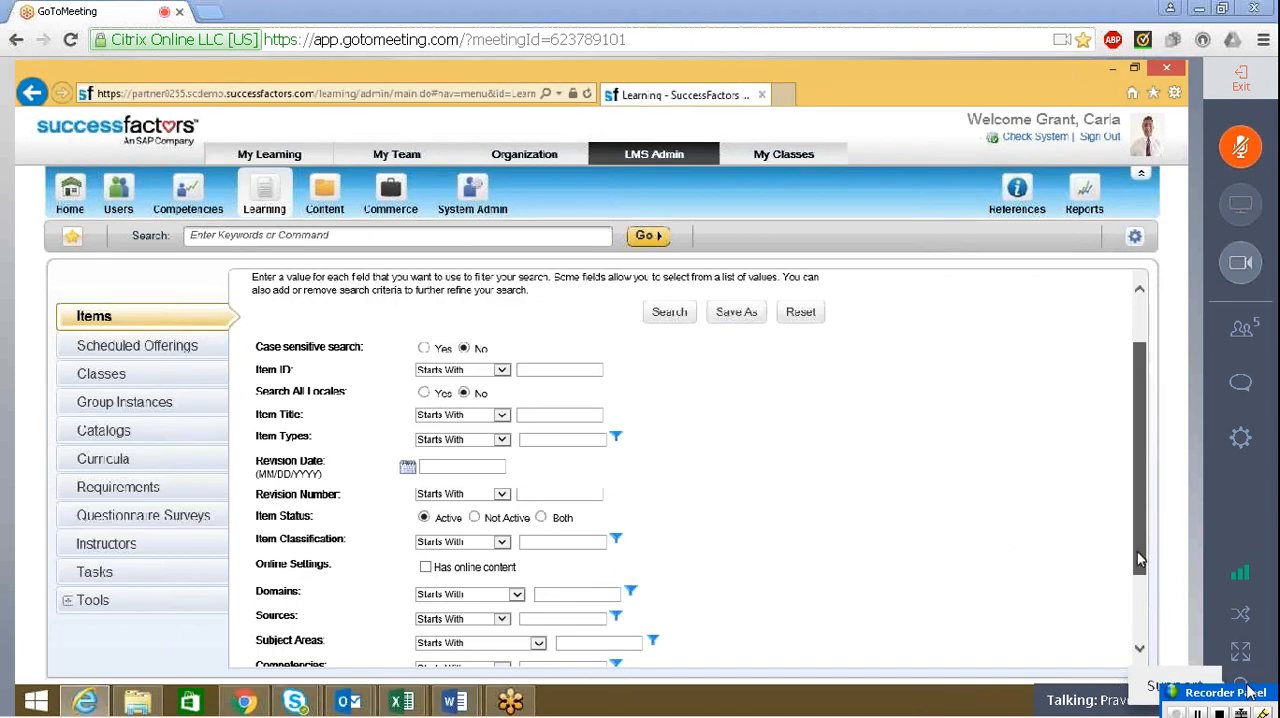
Leave the Items search criteria and open the Content area of LMS administration
drag(1134, 577, 1137, 540)
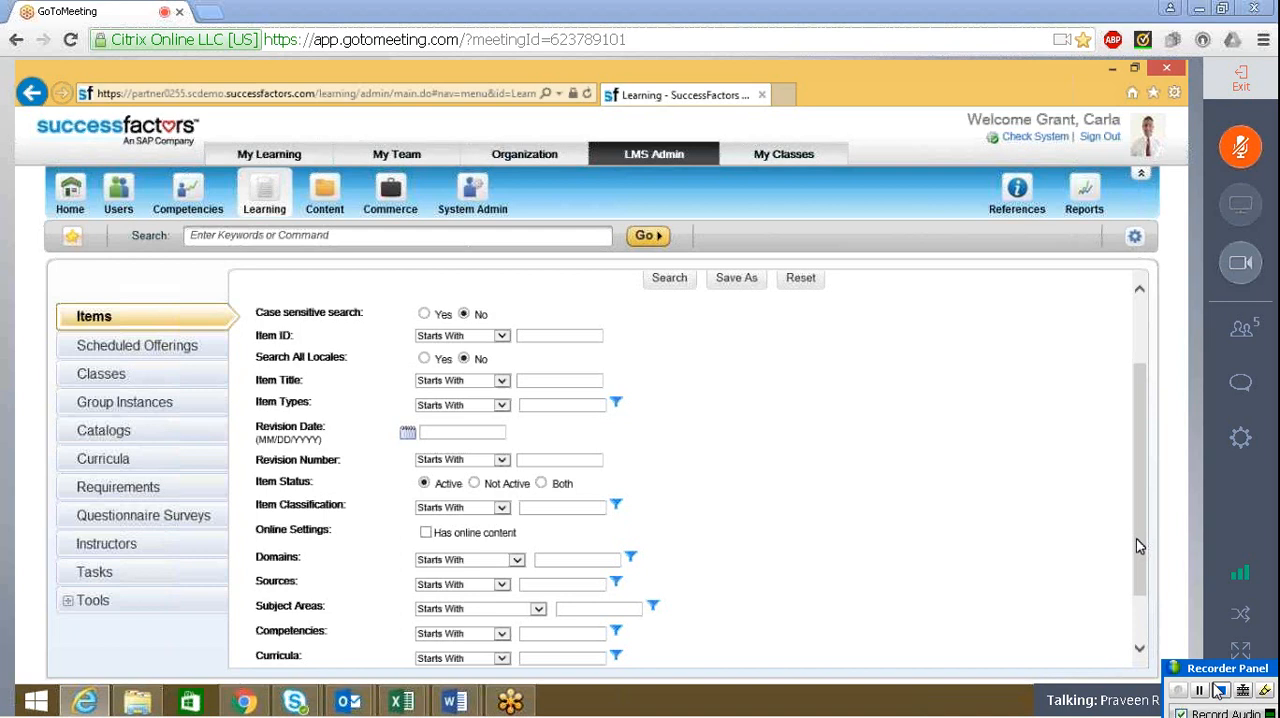
click(1224, 692)
click(318, 197)
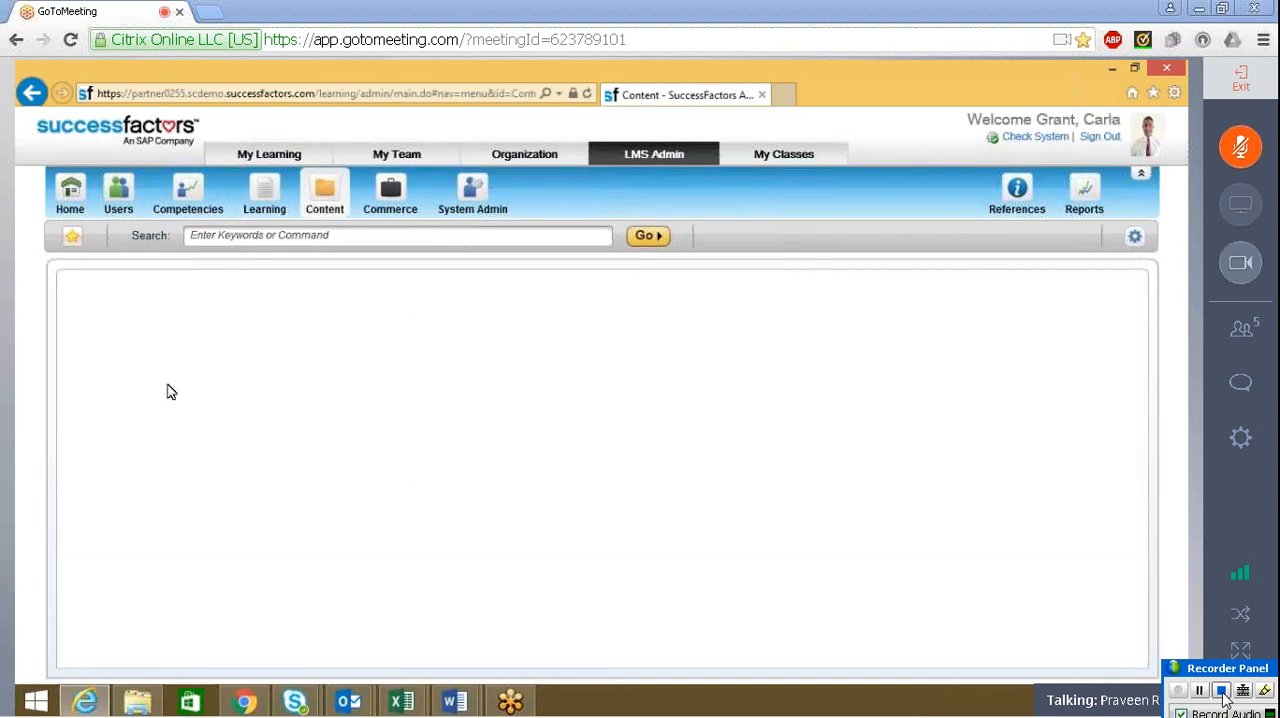